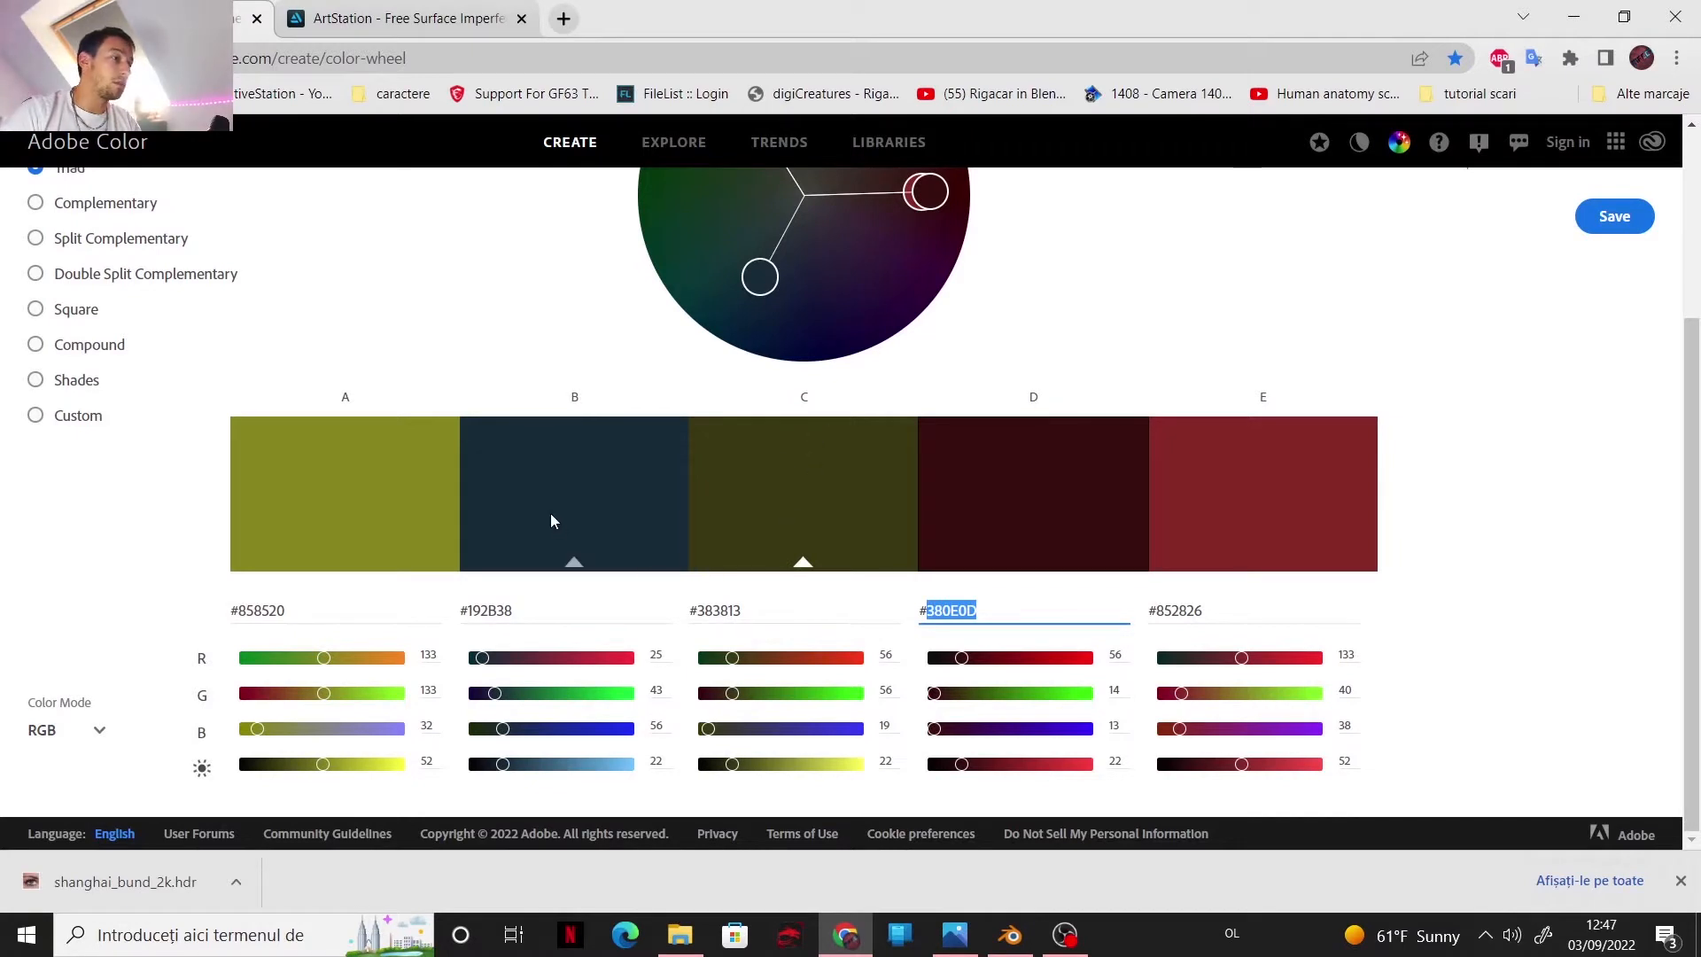
# - Copy the hex value 380E0D of palette colour D
pyautogui.click(986, 610)
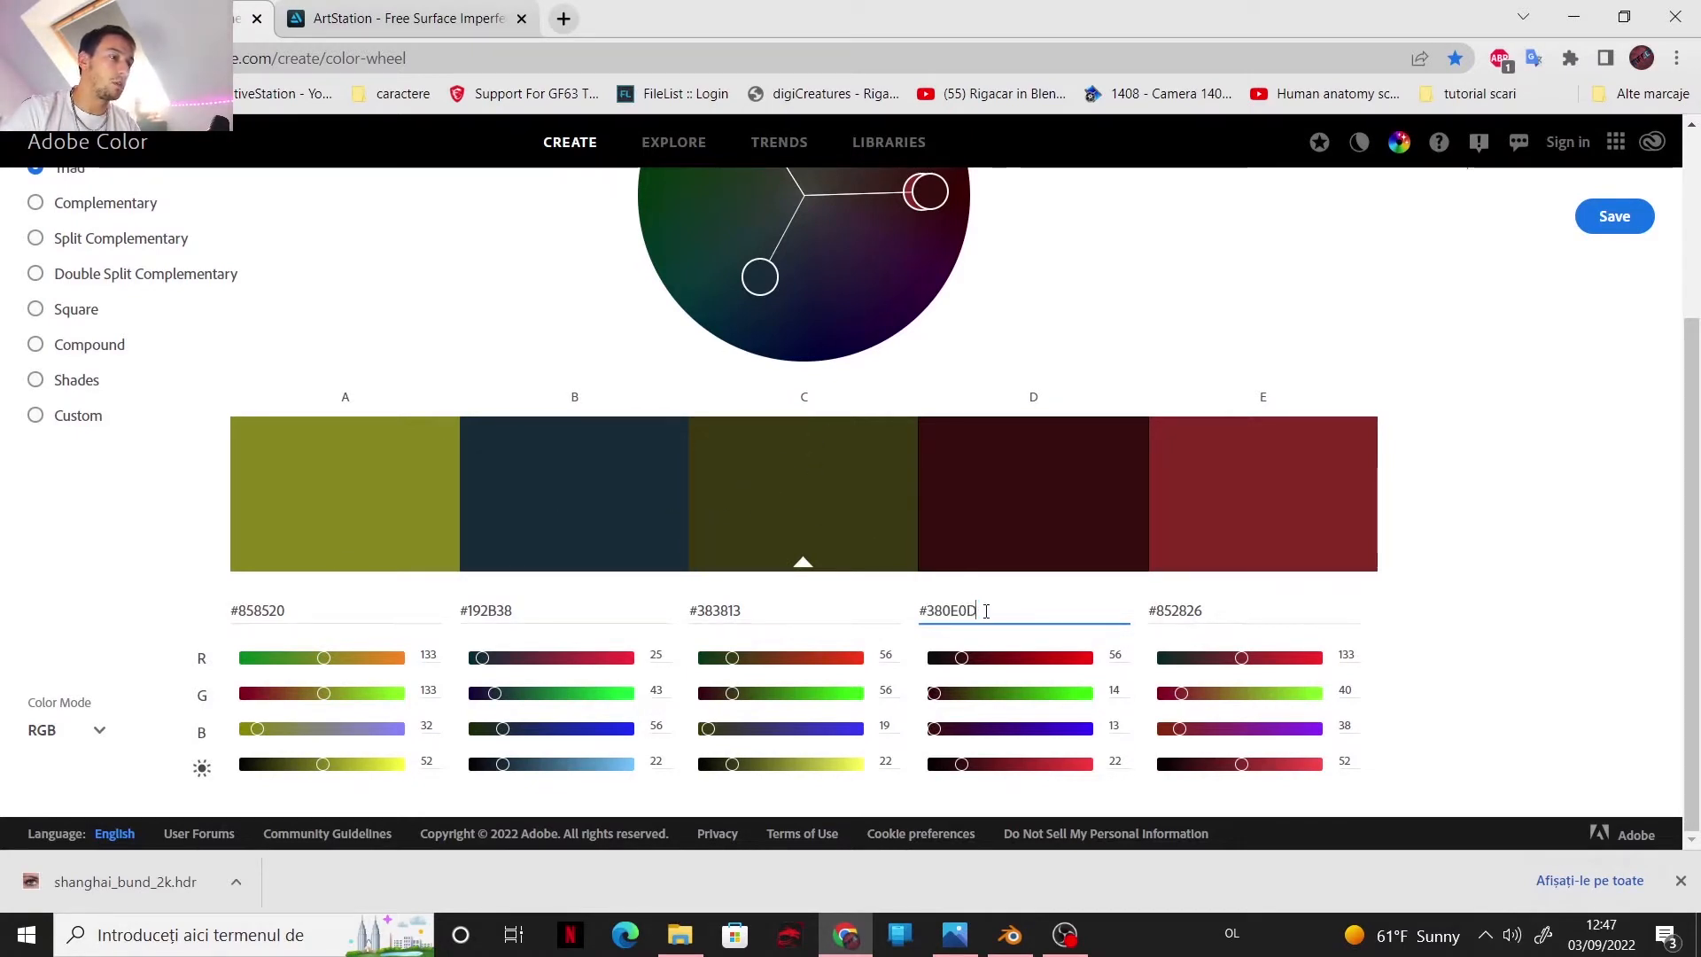
pyautogui.doubleClick(936, 610)
pyautogui.hotkey('ctrl', 'c')
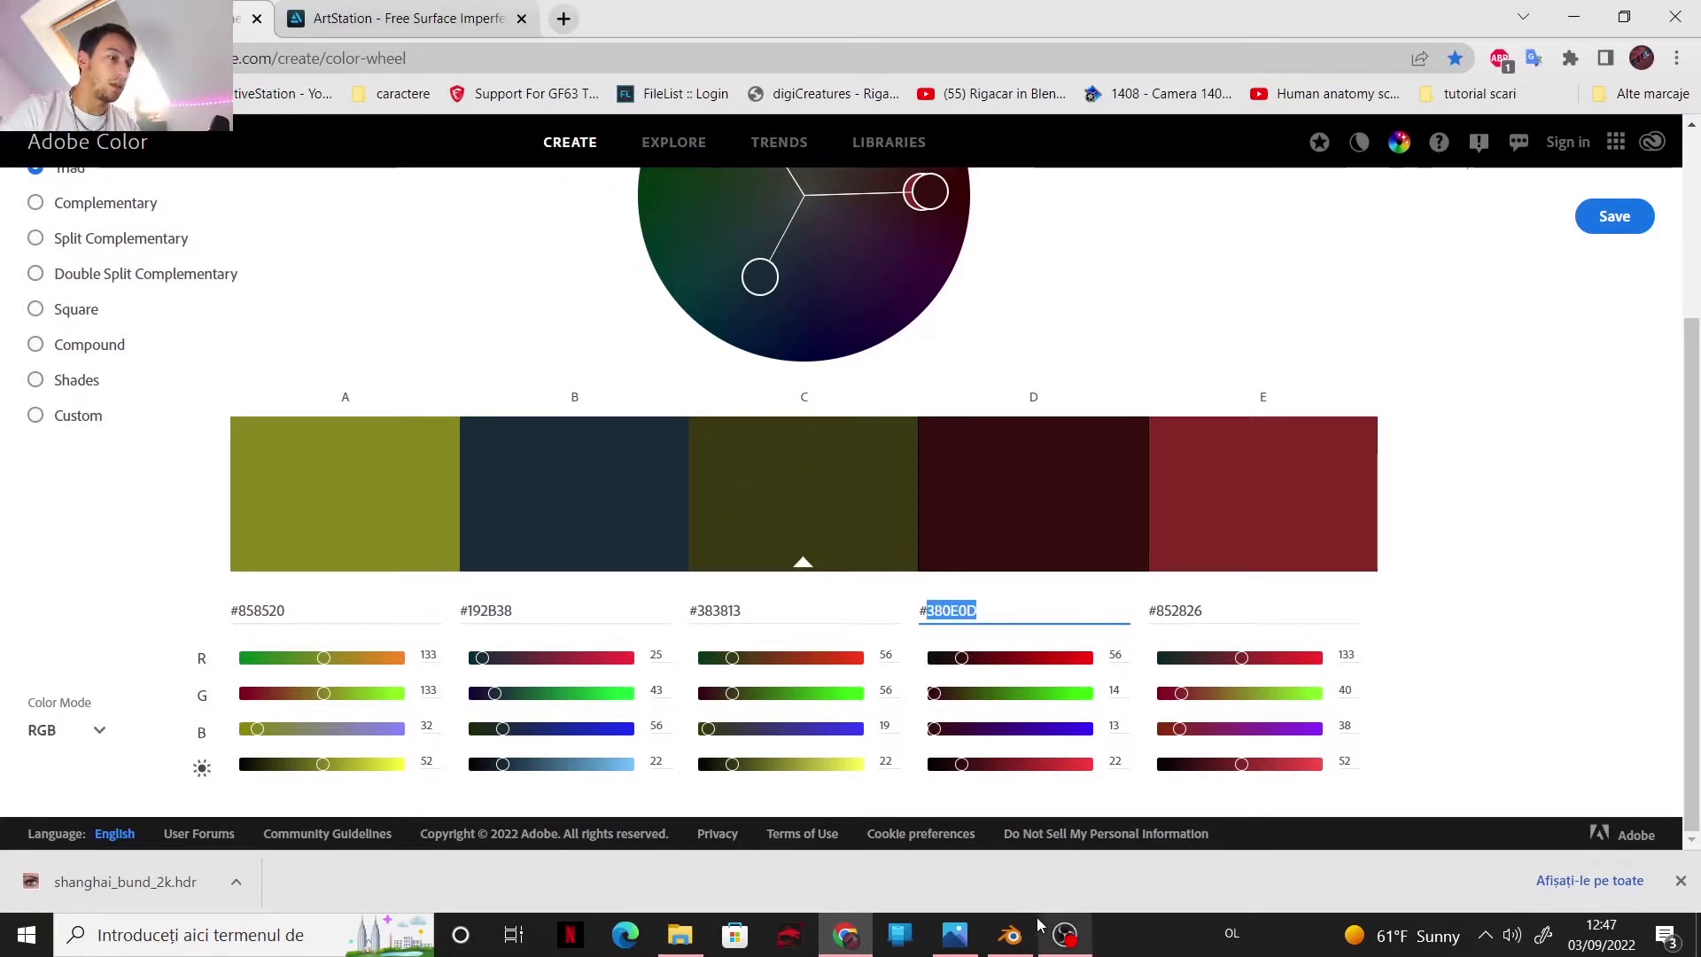
# - Switch to Blender and set the Principled BSDF's base color to the copied hex value 380E0D
pyautogui.click(1009, 934)
pyautogui.click(869, 650)
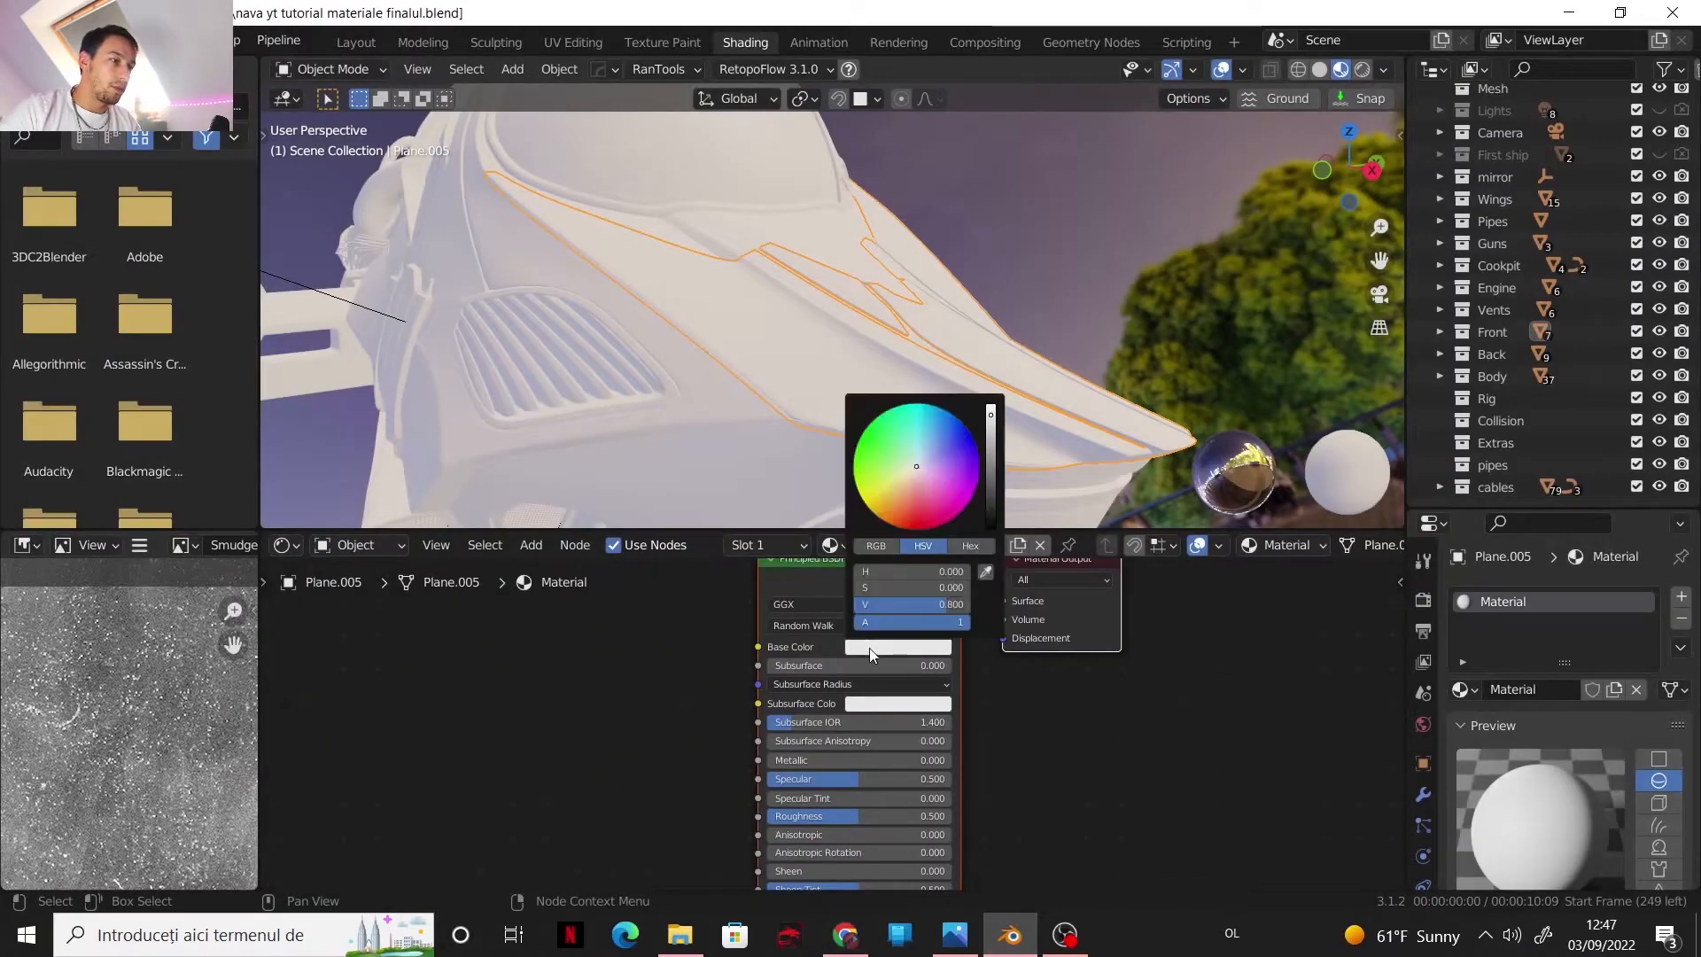
pyautogui.click(960, 546)
pyautogui.click(923, 576)
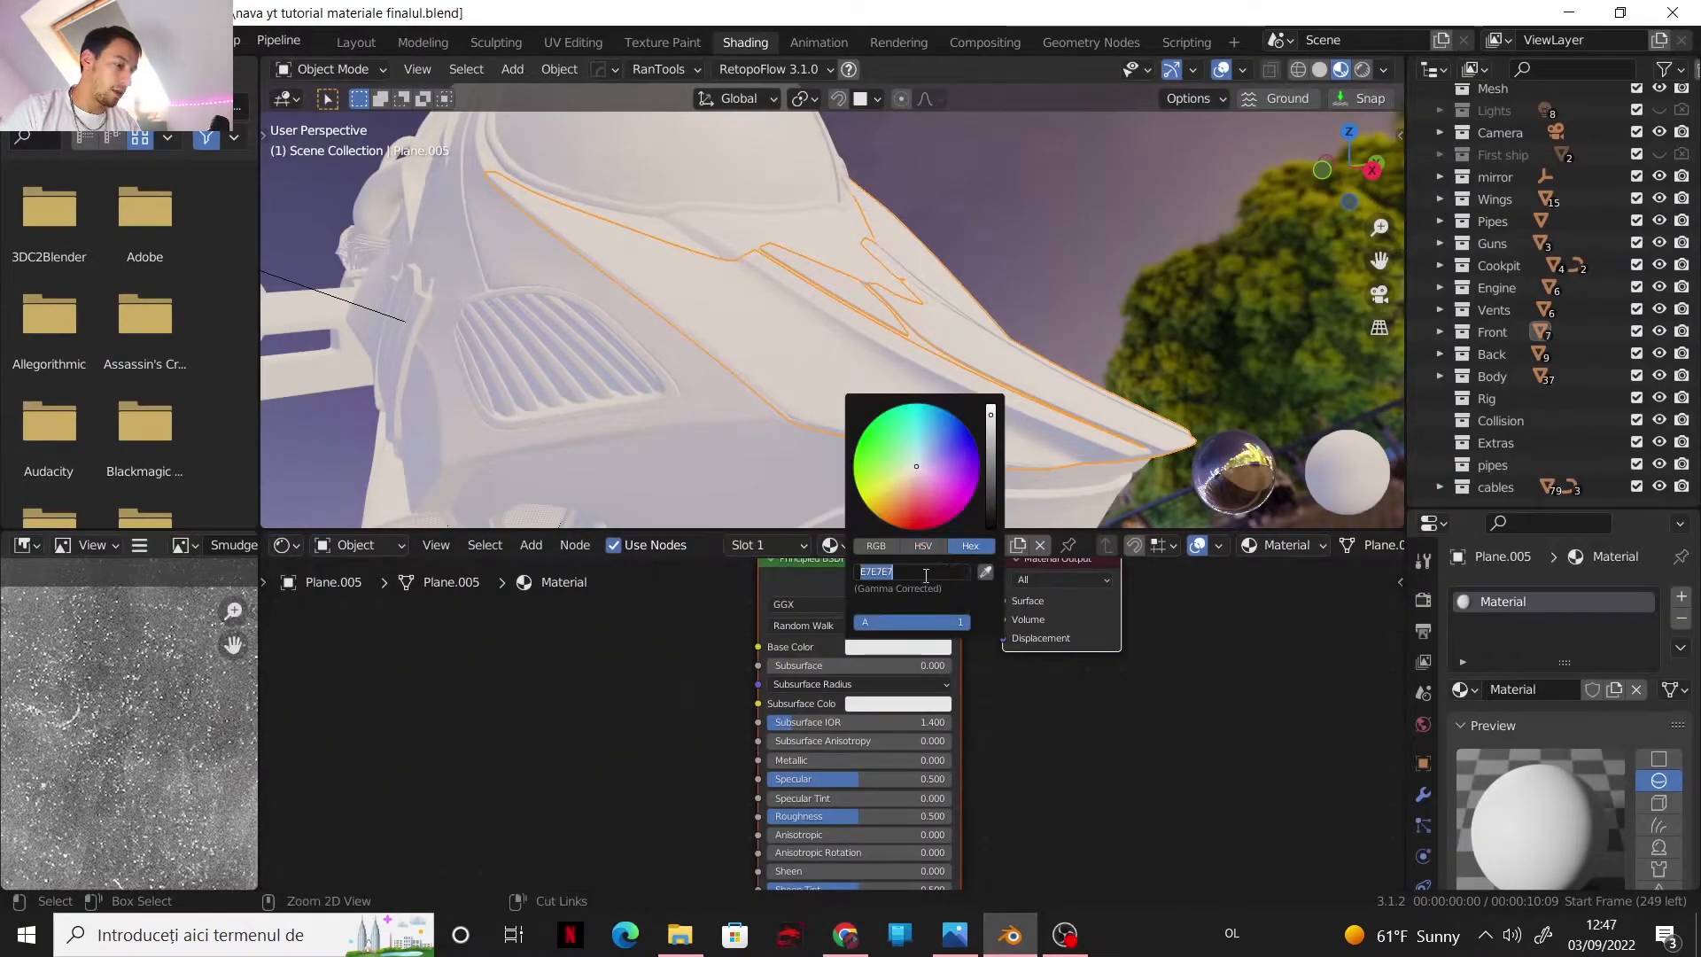
pyautogui.hotkey('ctrl', 'v')
pyautogui.press('Return')
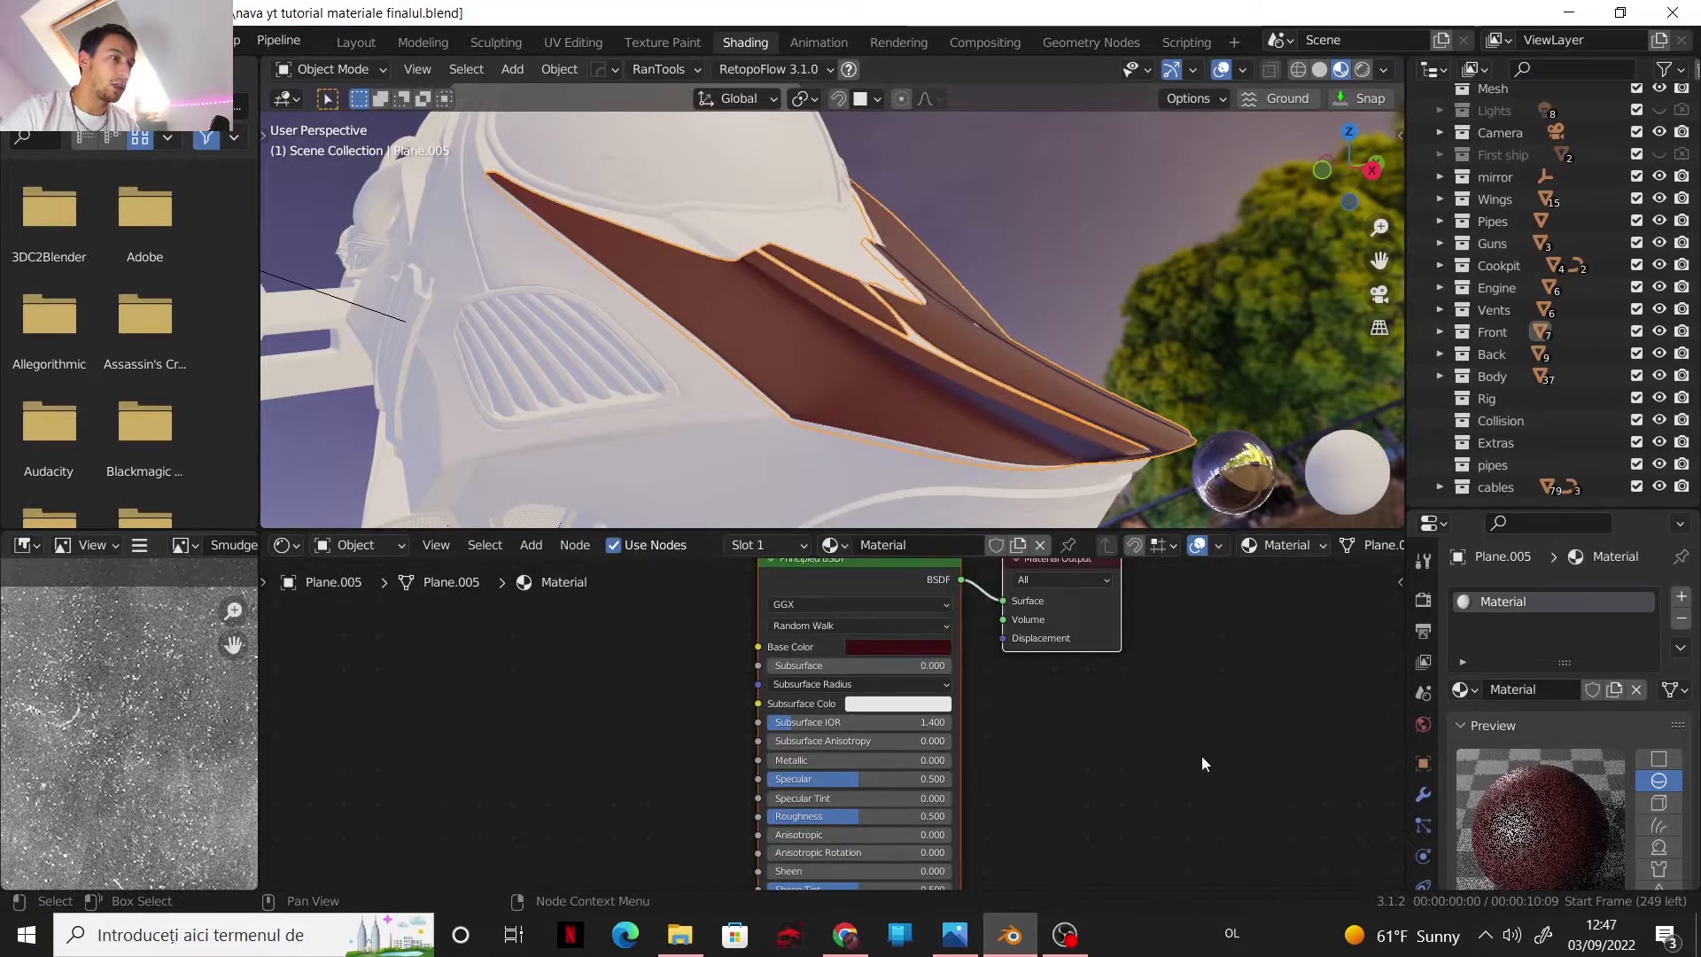
# - Add a Geometry node beside the Principled BSDF in the front panel's material
pyautogui.moveTo(929, 367); pyautogui.dragTo(879, 333, button='middle')
pyautogui.scroll(2, 879, 333)
pyautogui.scroll(3, 879, 333)
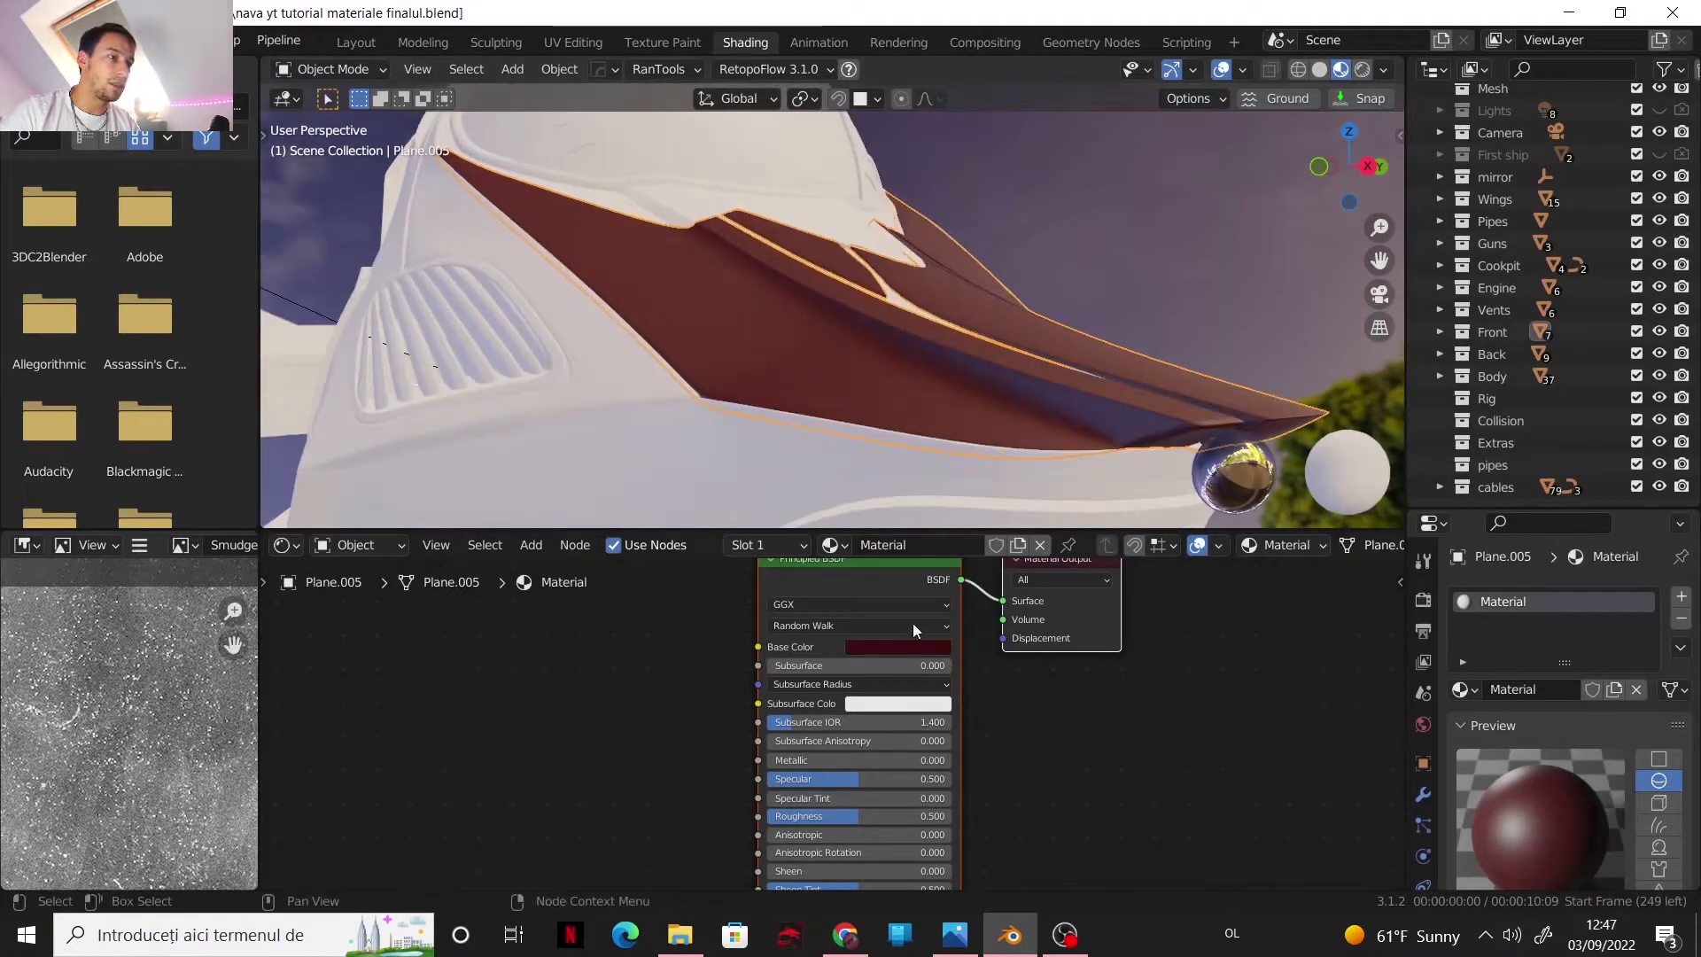
pyautogui.scroll(-3, 1088, 744)
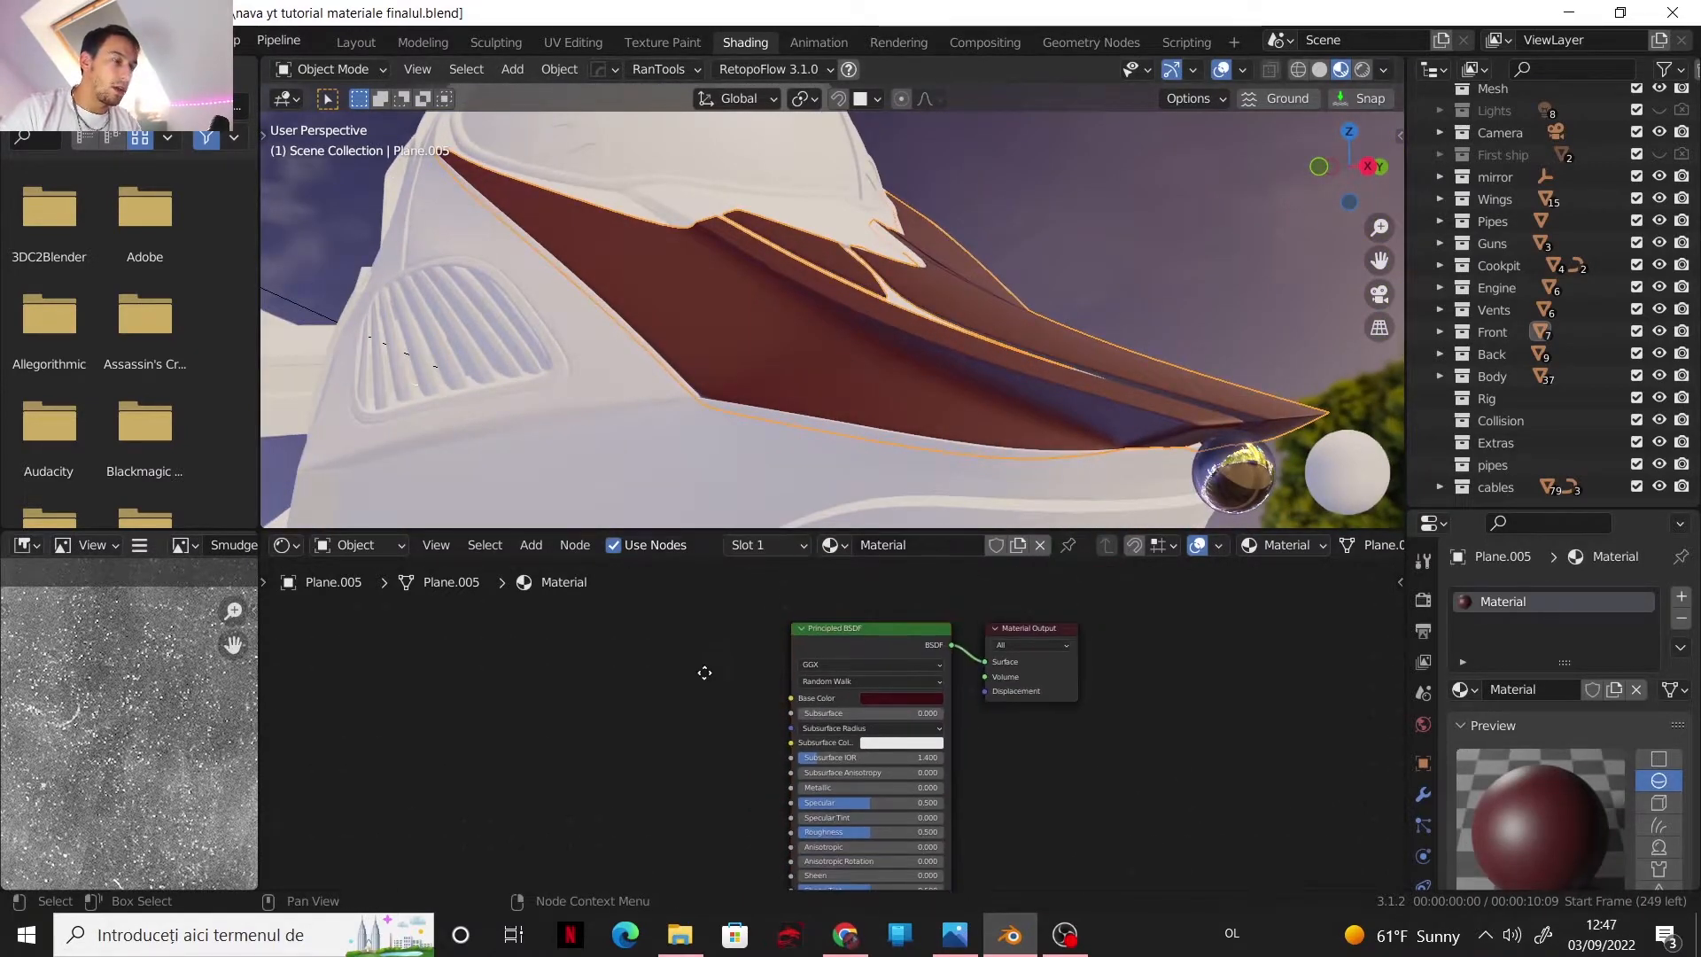
pyautogui.moveTo(702, 668); pyautogui.dragTo(725, 716, button='middle')
pyautogui.scroll(1, 724, 716)
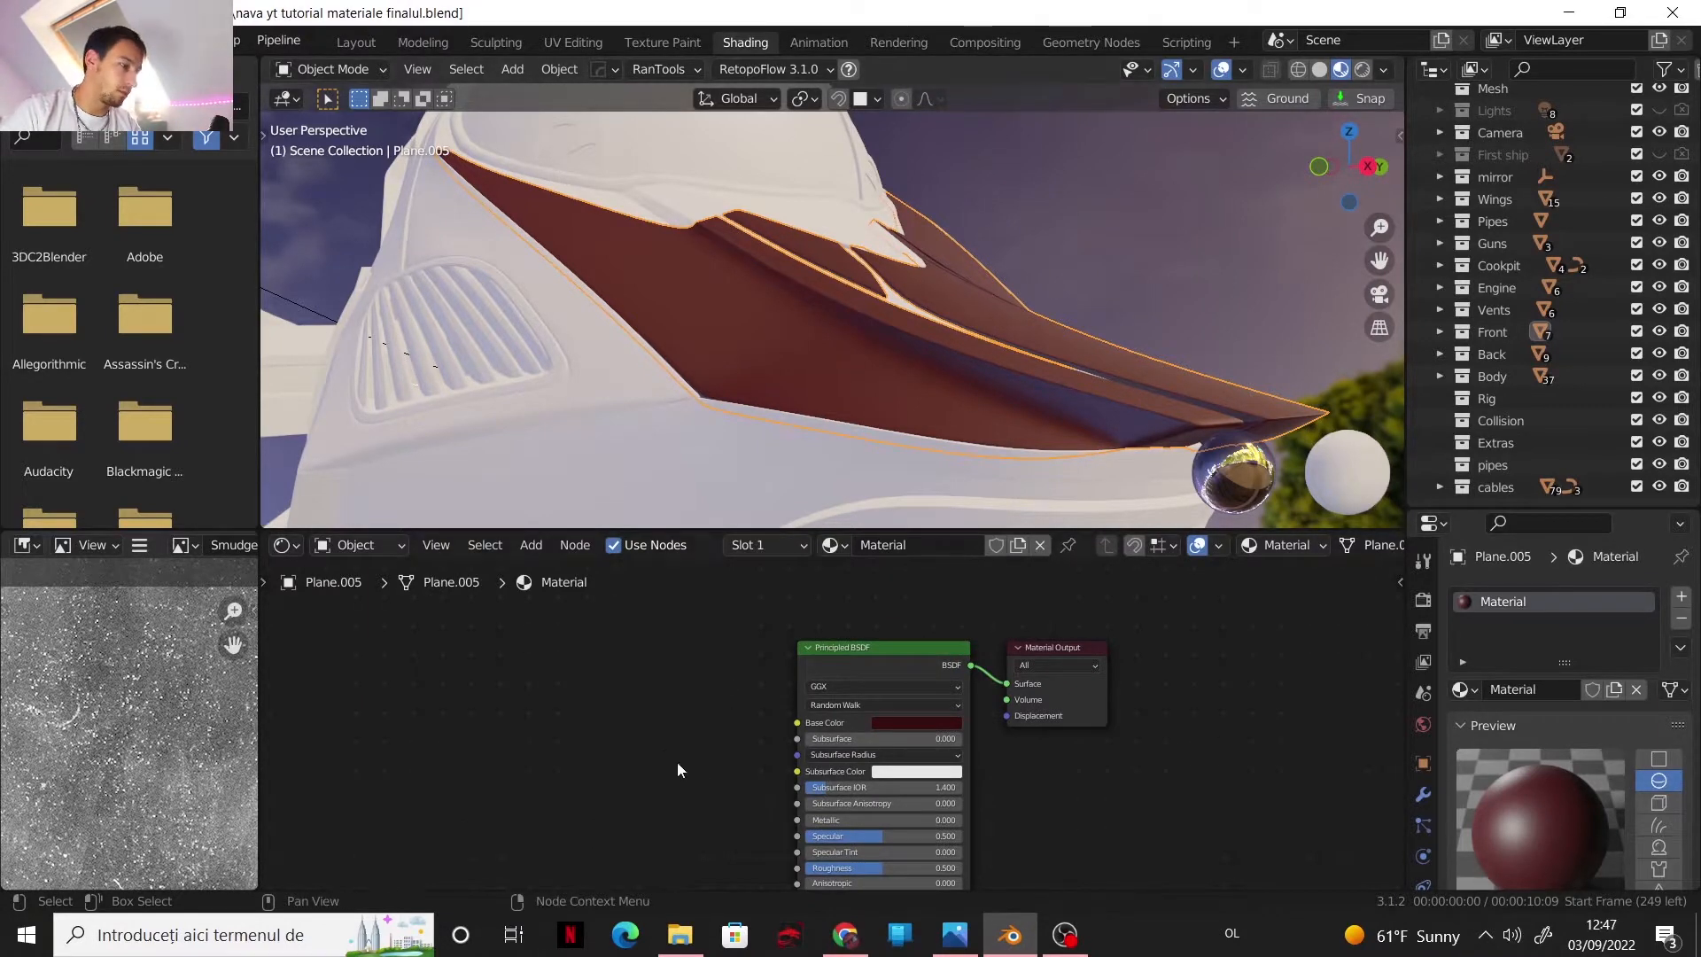
pyautogui.hotkey('shift', 'a')
pyautogui.moveTo(629, 684)
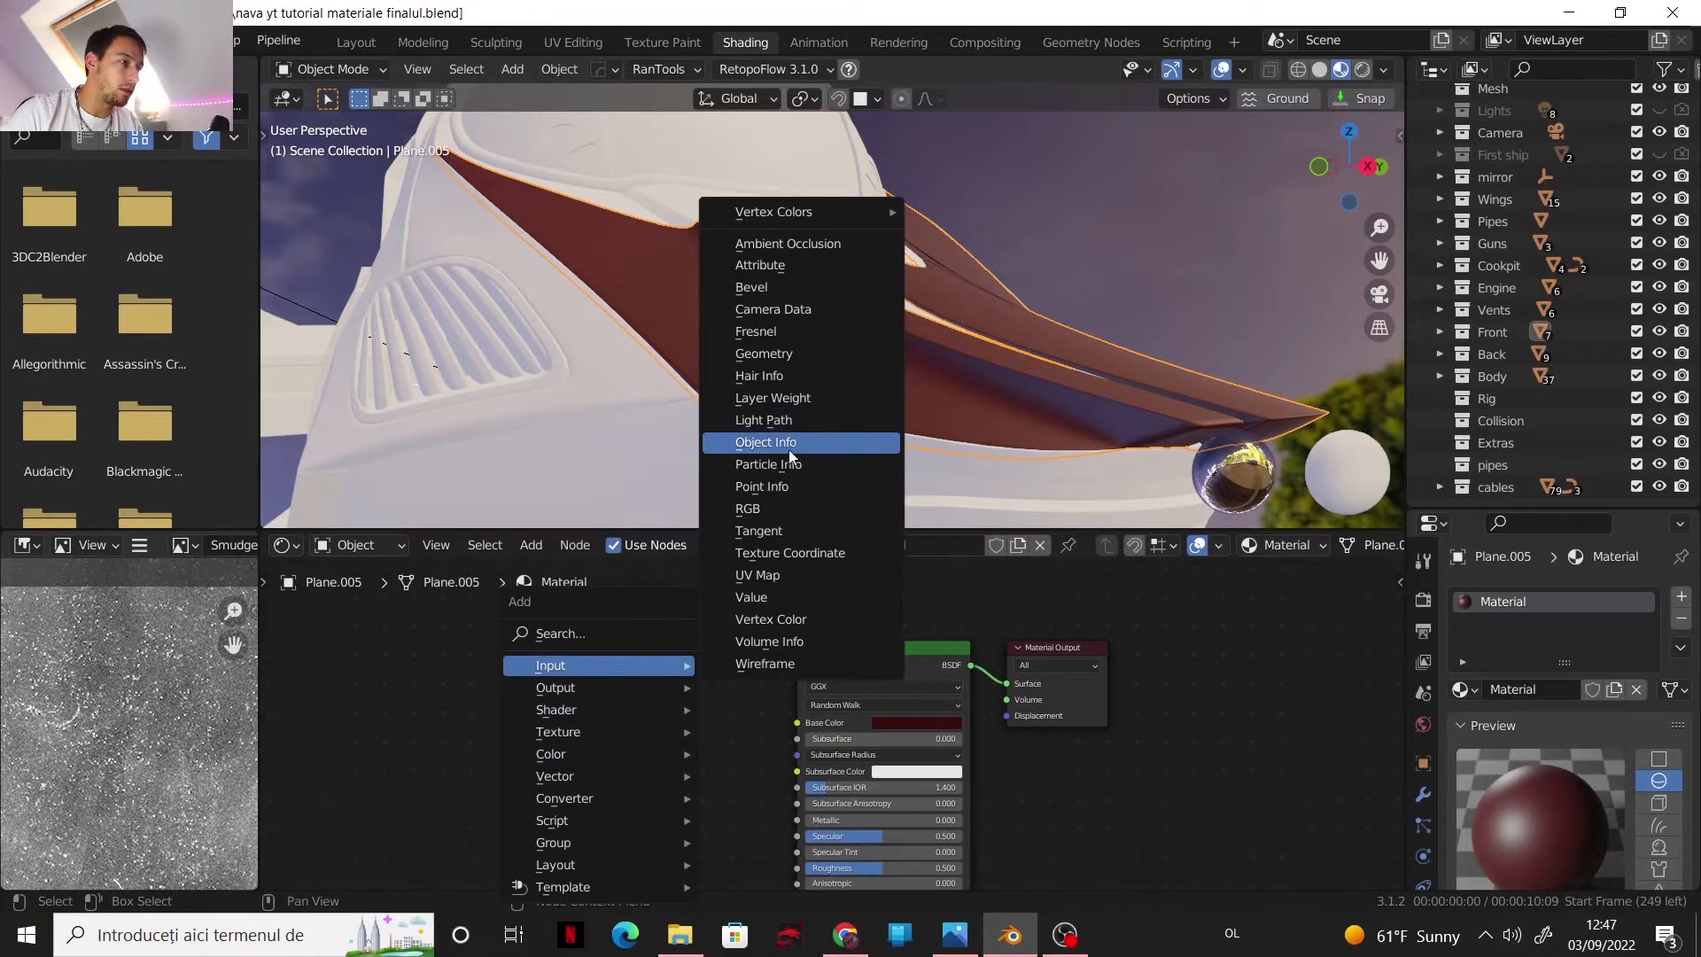
pyautogui.click(760, 353)
pyautogui.click(608, 603)
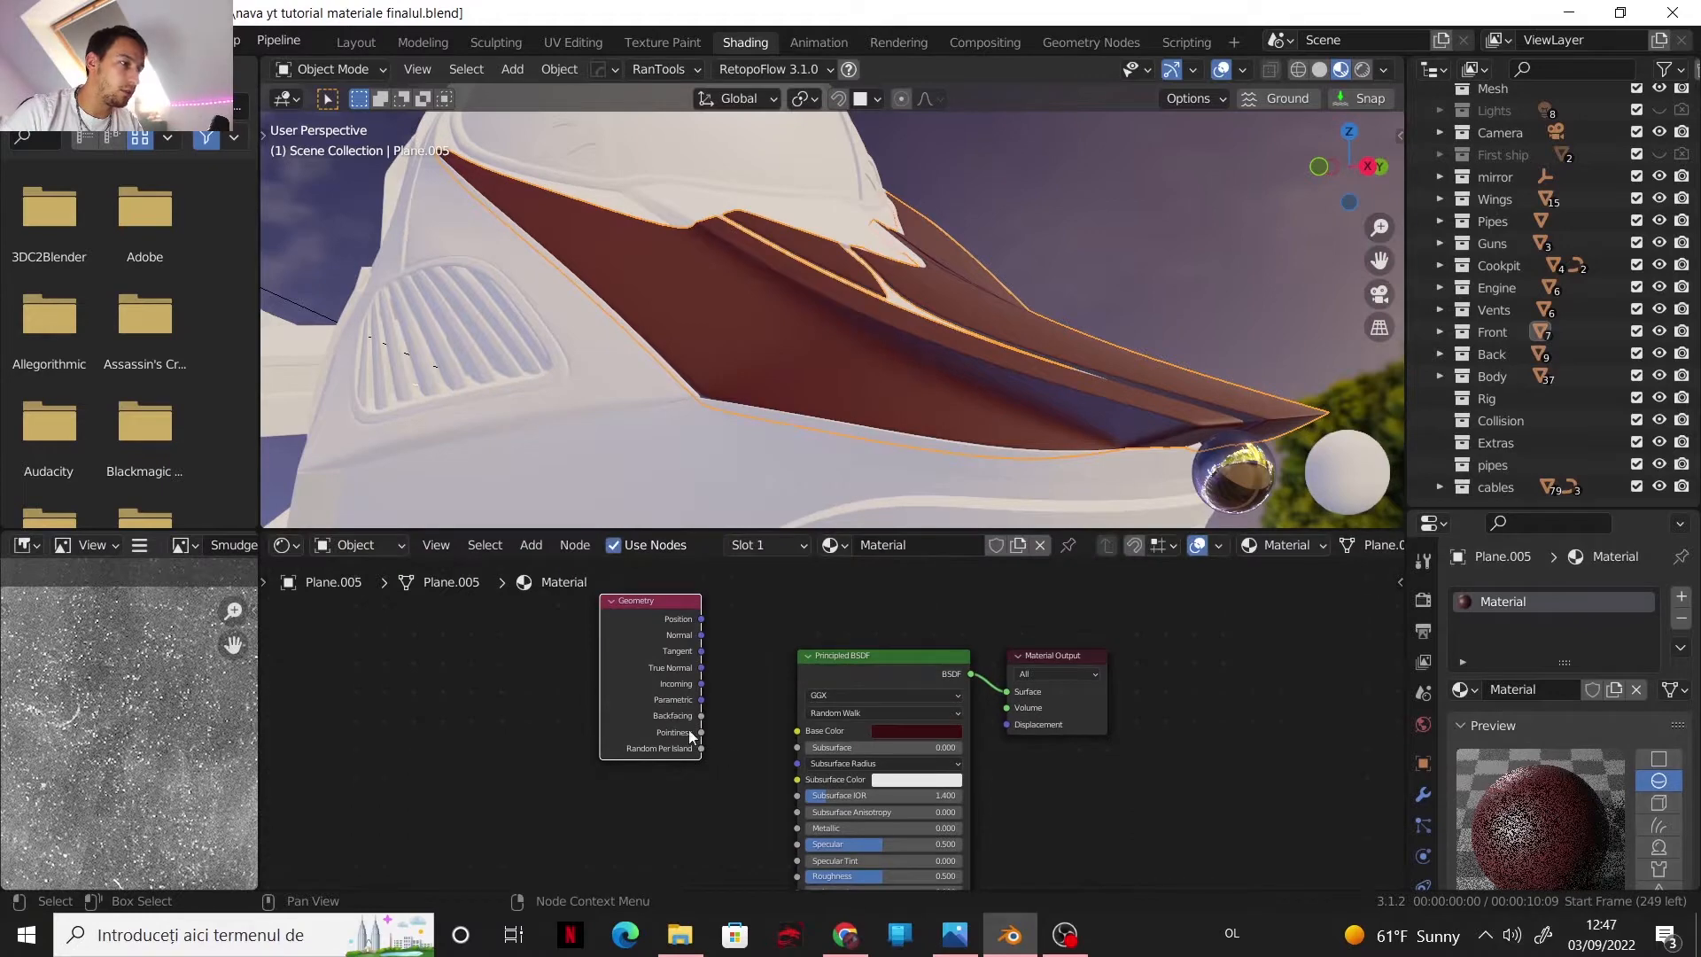
# - Preview the Geometry node's Pointiness output in rendered viewport shading with the overlays hidden
pyautogui.keyDown('ctrl'); pyautogui.keyDown('shift'); pyautogui.click(620, 612); pyautogui.keyUp('shift'); pyautogui.keyUp('ctrl')
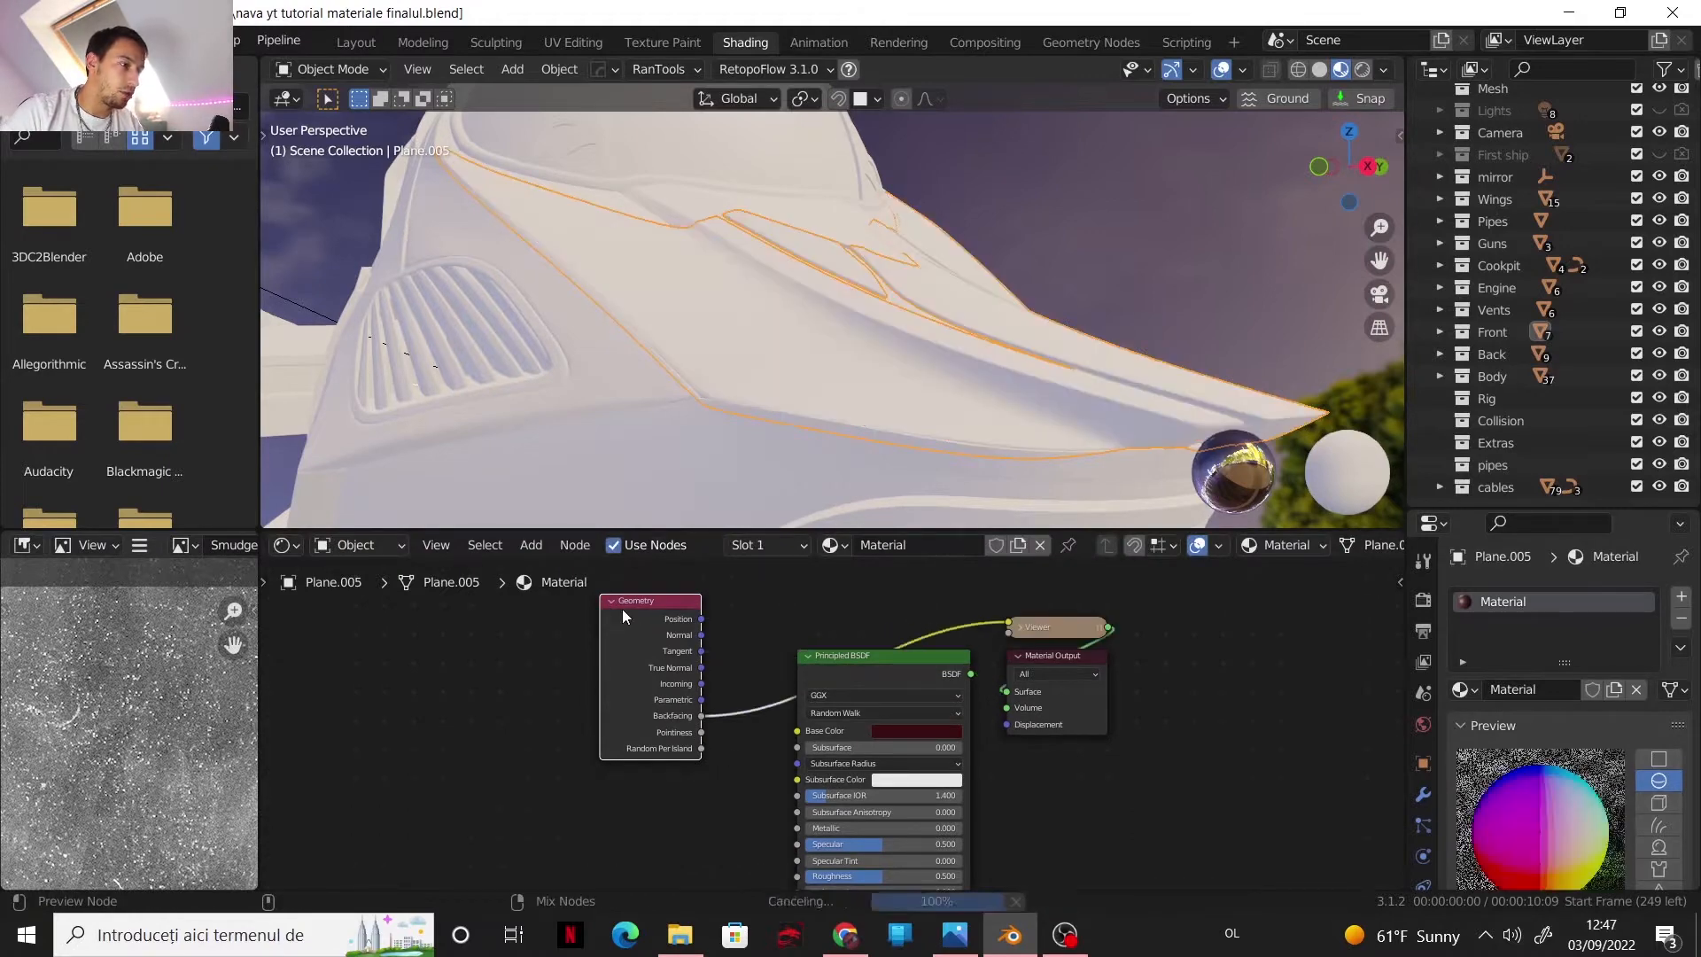
pyautogui.keyDown('ctrl'); pyautogui.keyDown('shift'); pyautogui.click(652, 626); pyautogui.keyUp('shift'); pyautogui.keyUp('ctrl')
pyautogui.moveTo(647, 620); pyautogui.dragTo(537, 633)
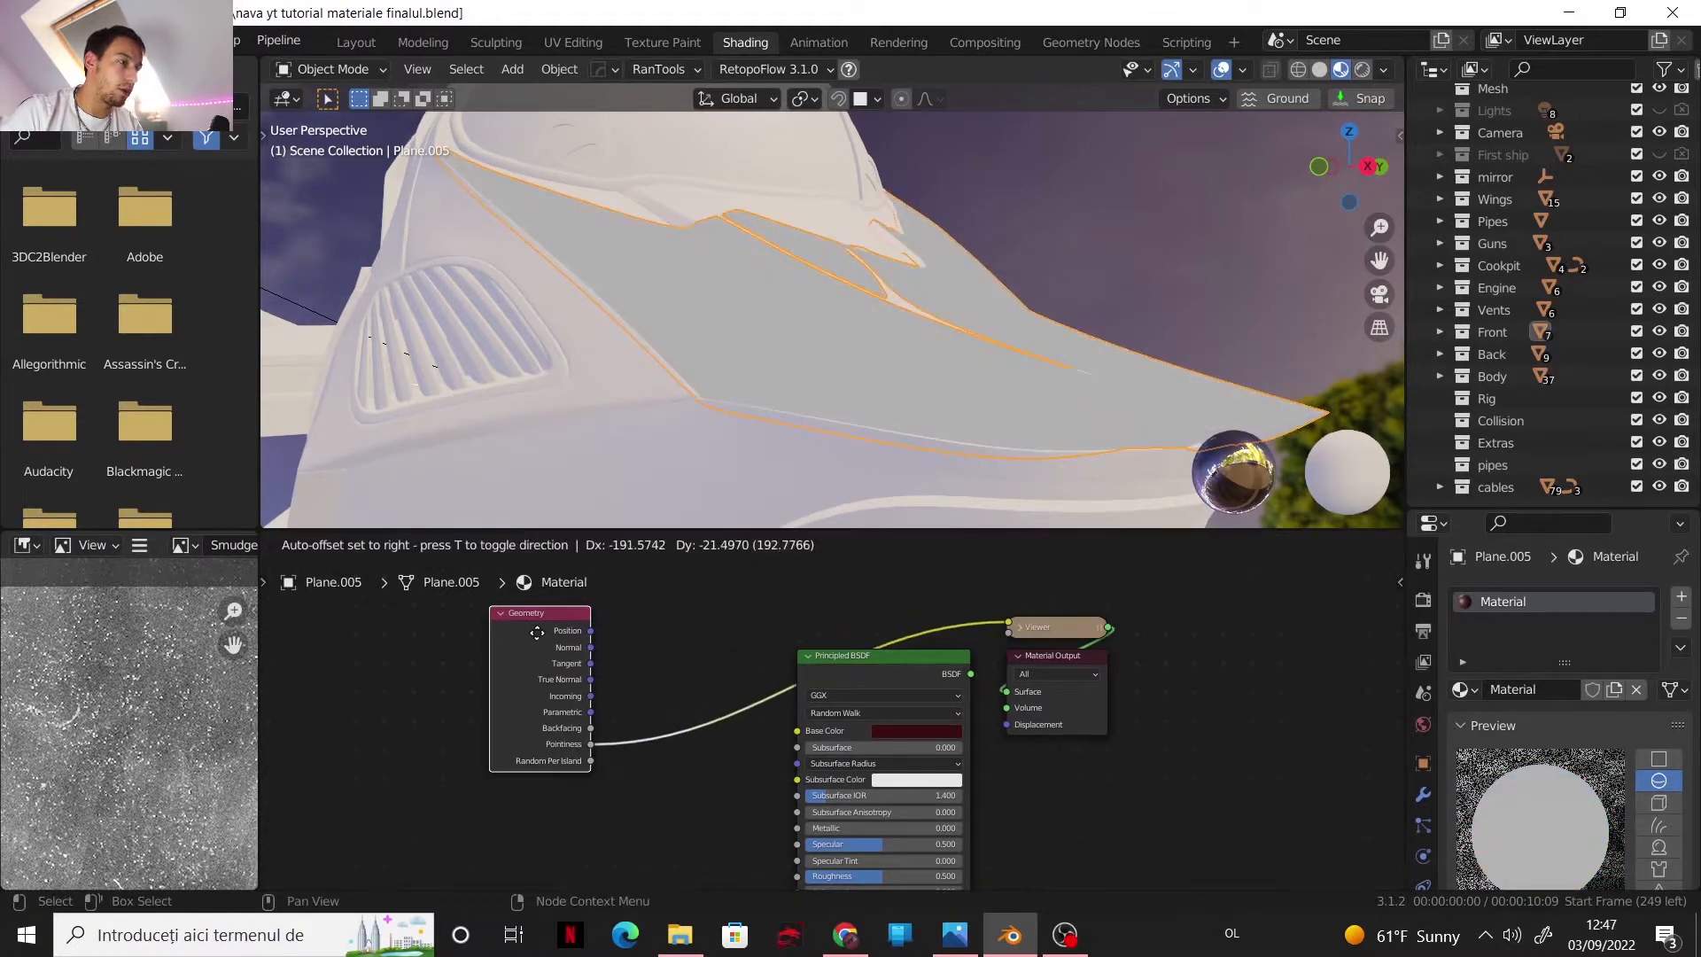
pyautogui.click(1361, 69)
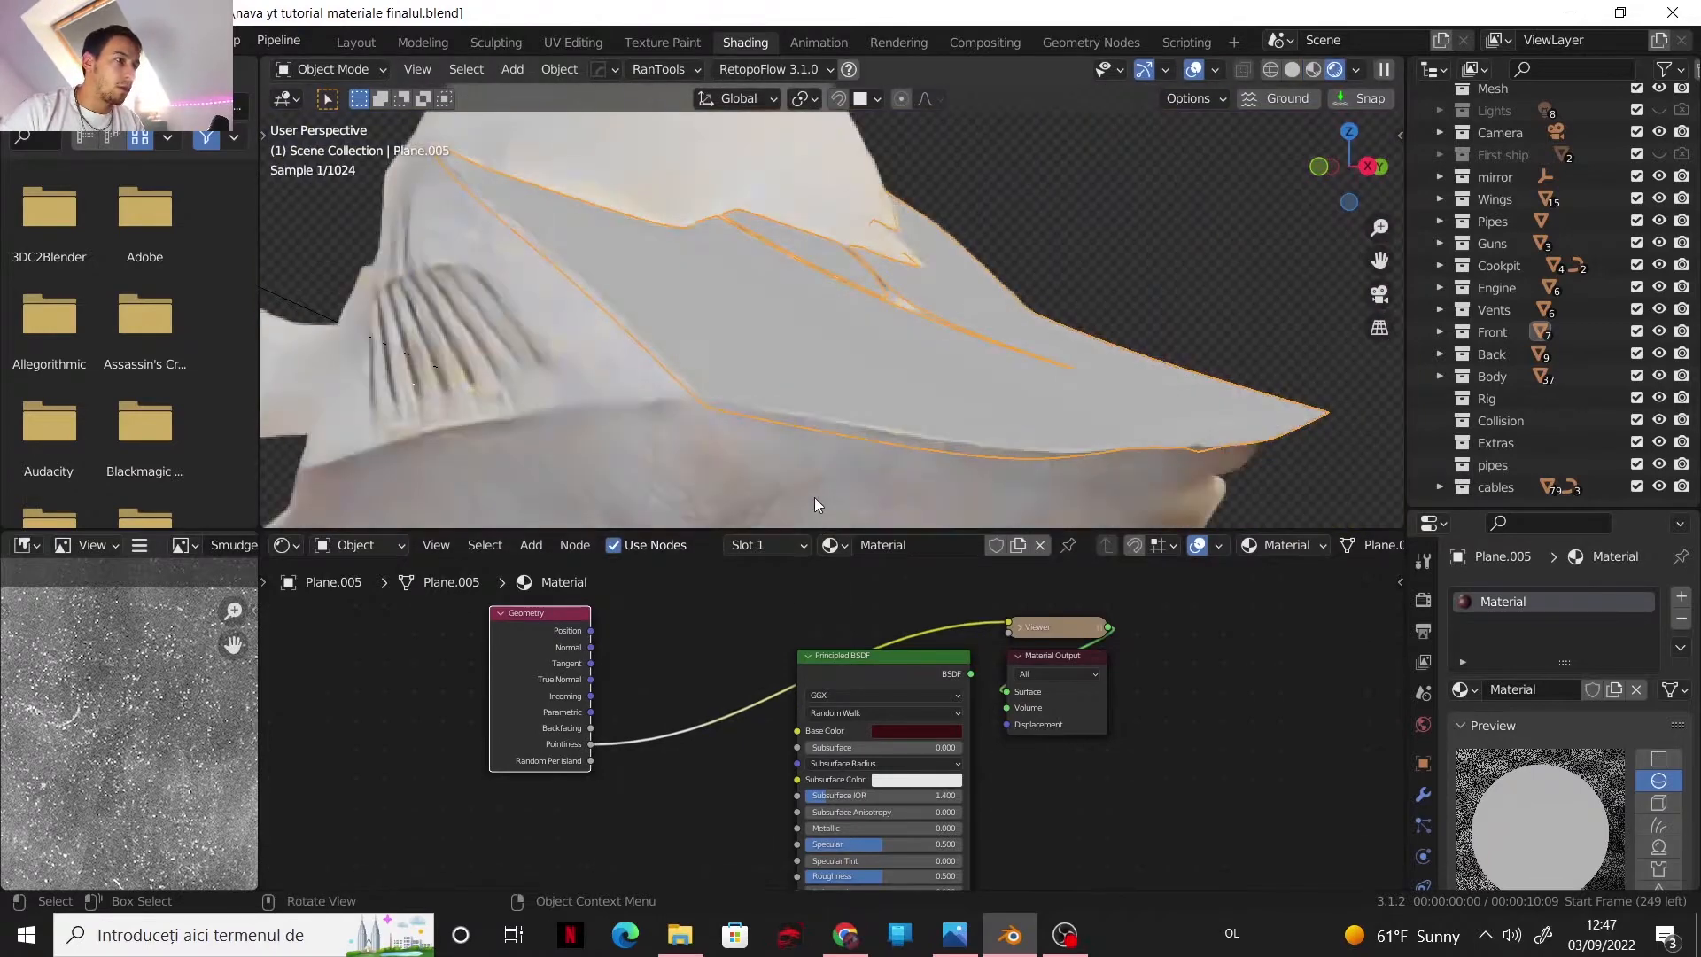
pyautogui.click(1193, 70)
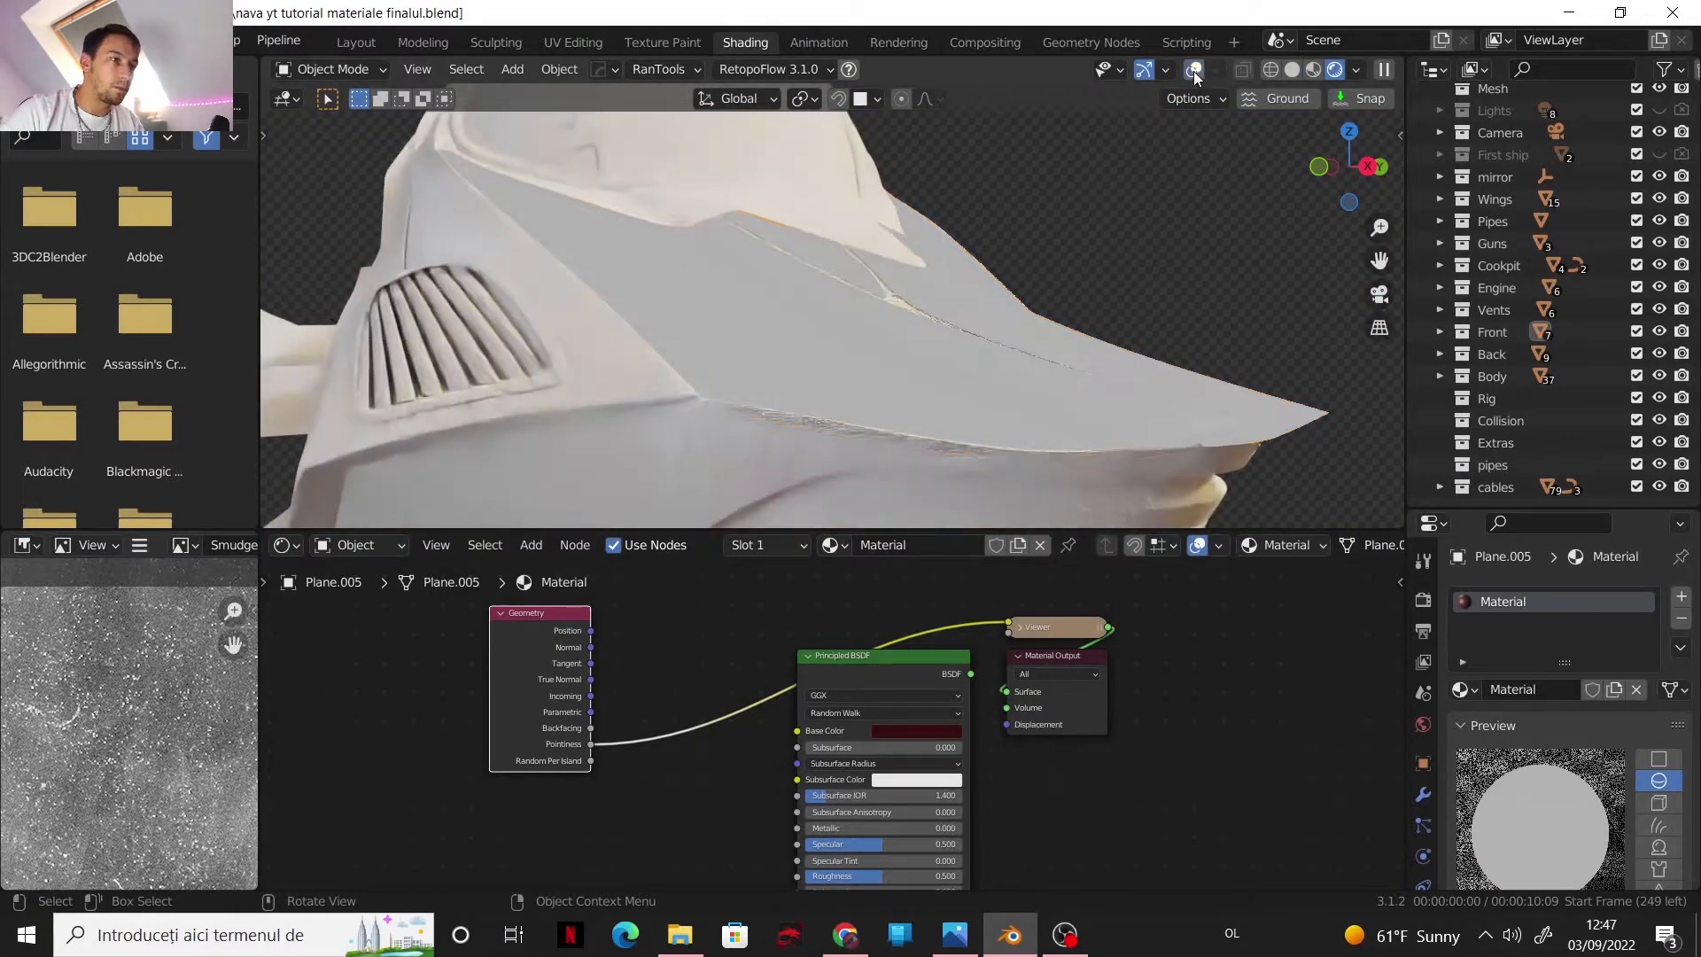
# - Insert a ColorRamp between the Geometry node's Pointiness output and the Viewer, and space the two nodes out
pyautogui.scroll(1, 723, 657)
pyautogui.moveTo(723, 658); pyautogui.dragTo(882, 661, button='middle')
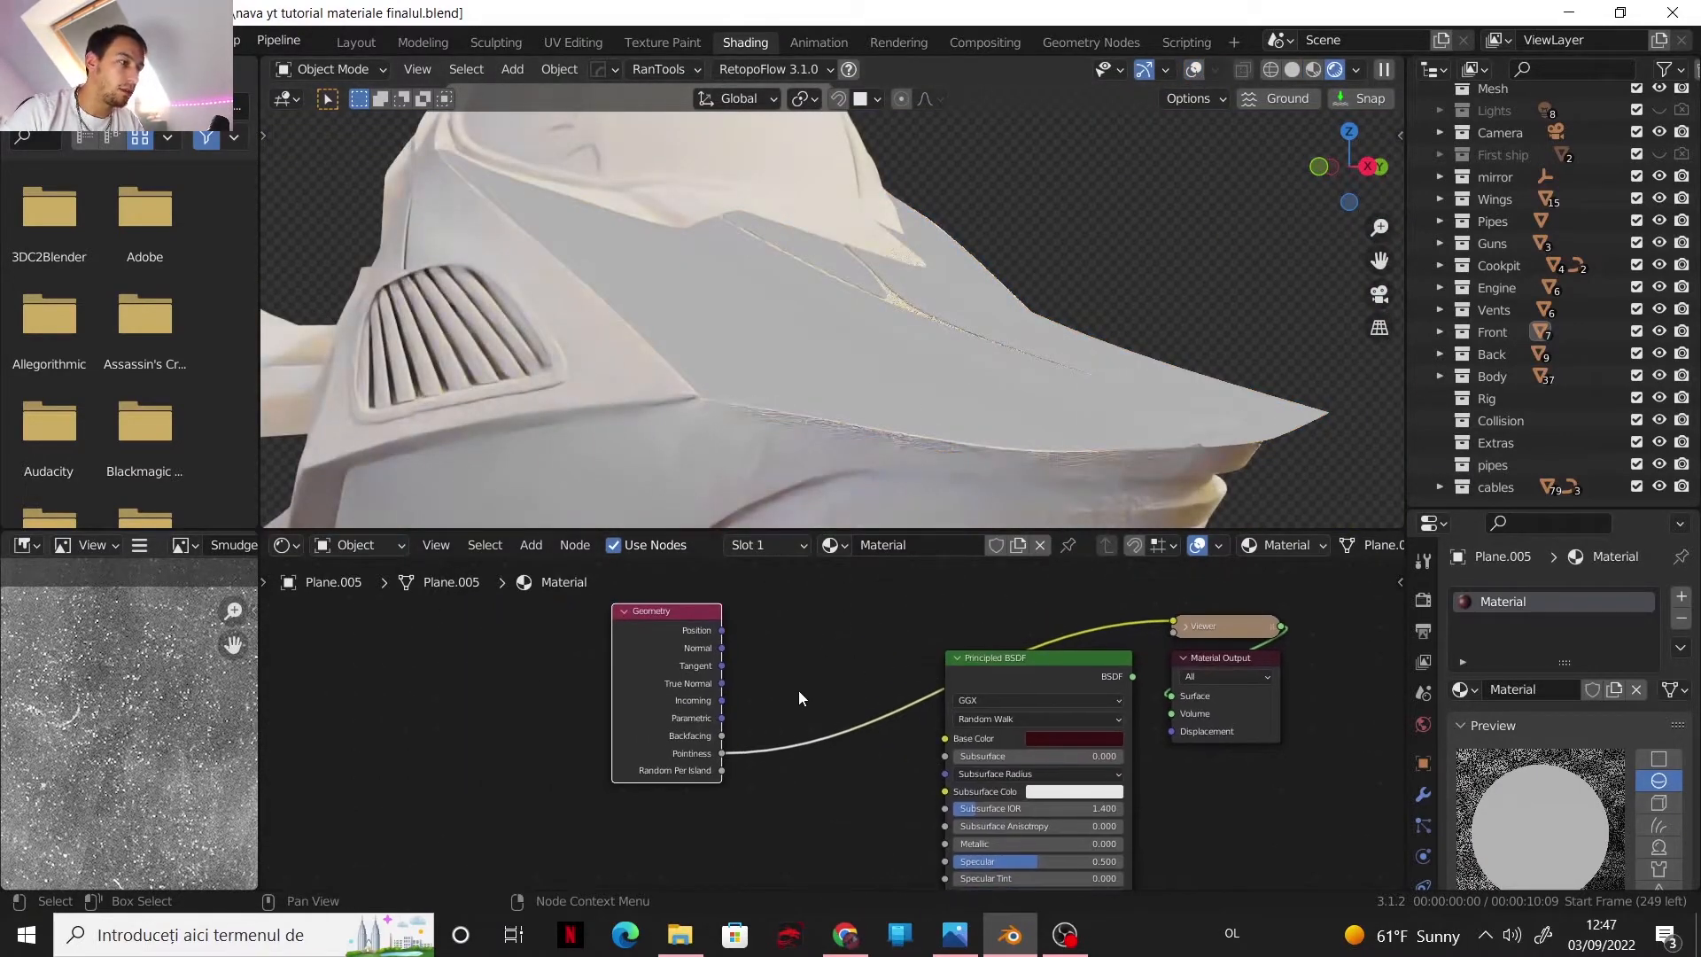
pyautogui.hotkey('shift', 'a')
pyautogui.moveTo(753, 799)
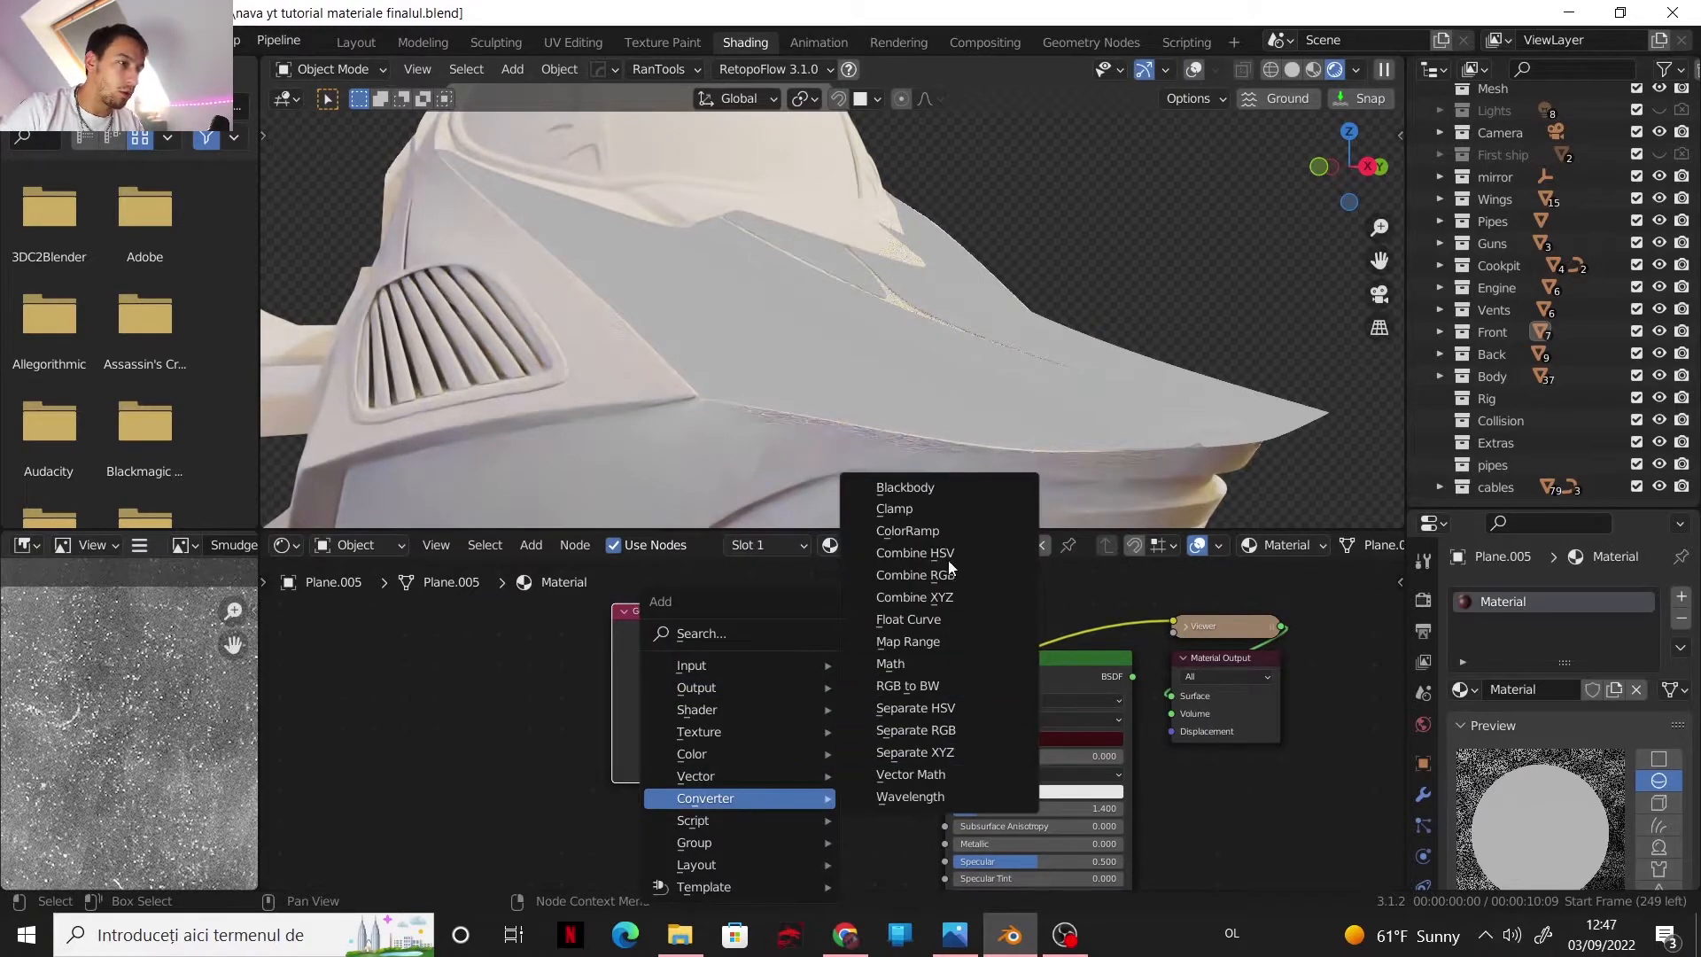
pyautogui.click(907, 531)
pyautogui.click(751, 645)
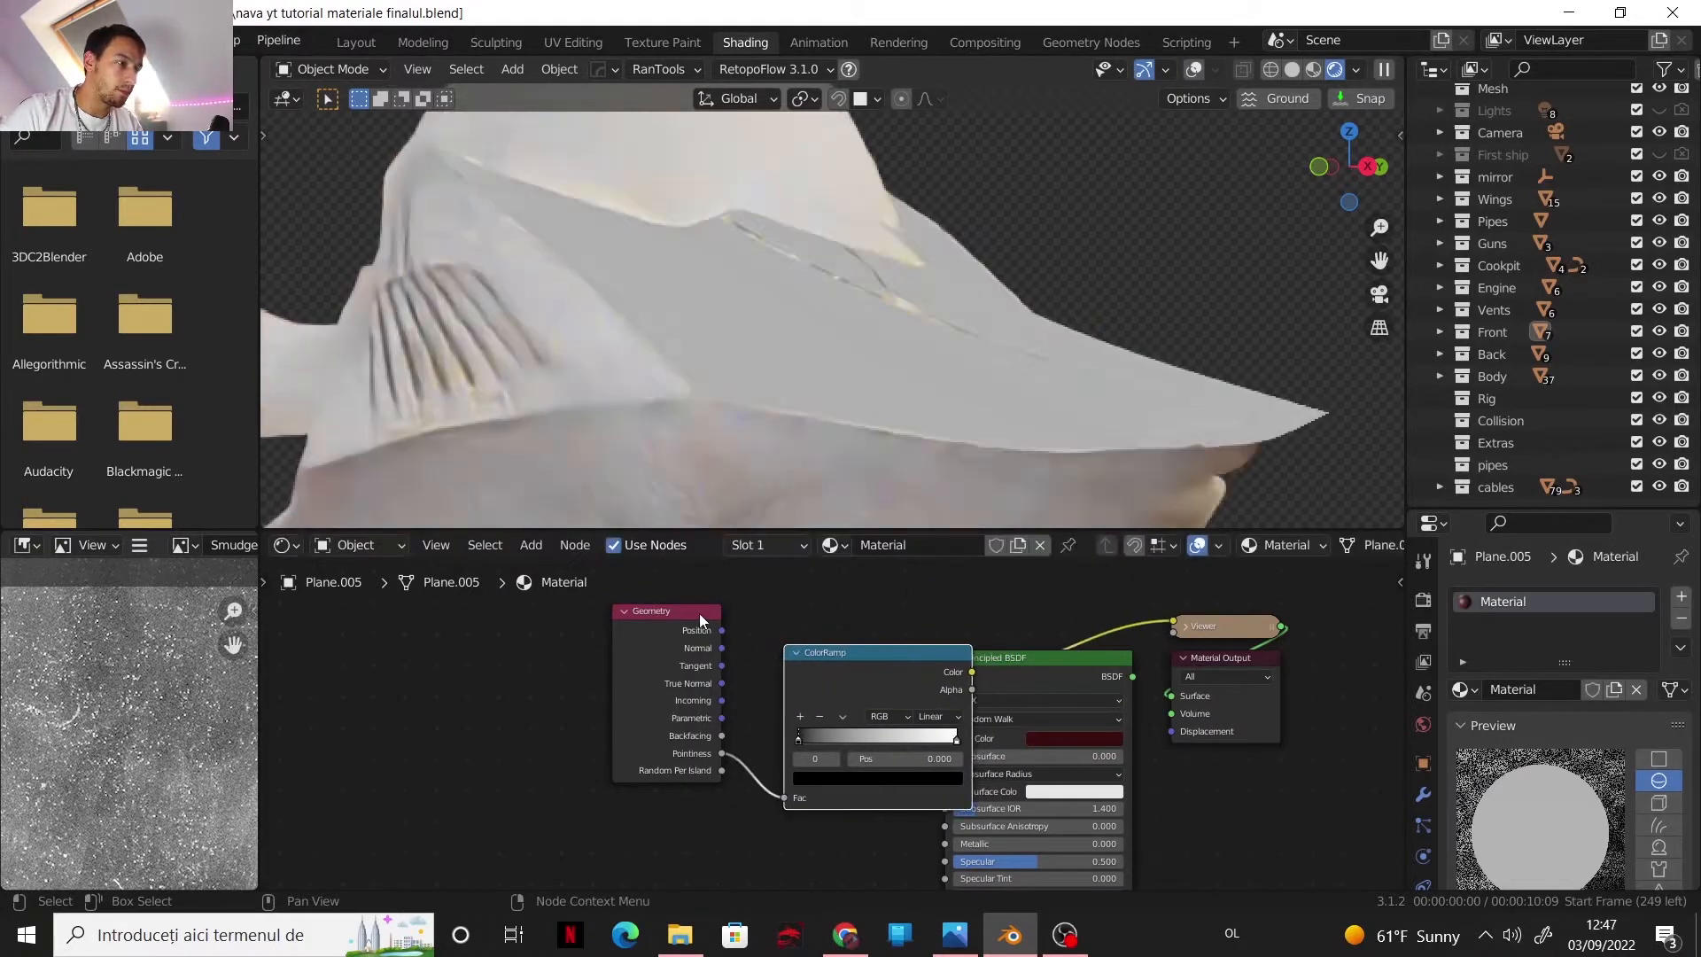
pyautogui.moveTo(699, 613); pyautogui.dragTo(530, 636)
pyautogui.moveTo(838, 652); pyautogui.dragTo(685, 648)
# - Set the position of the ColorRamp's black stop to 0.51
pyautogui.click(716, 774)
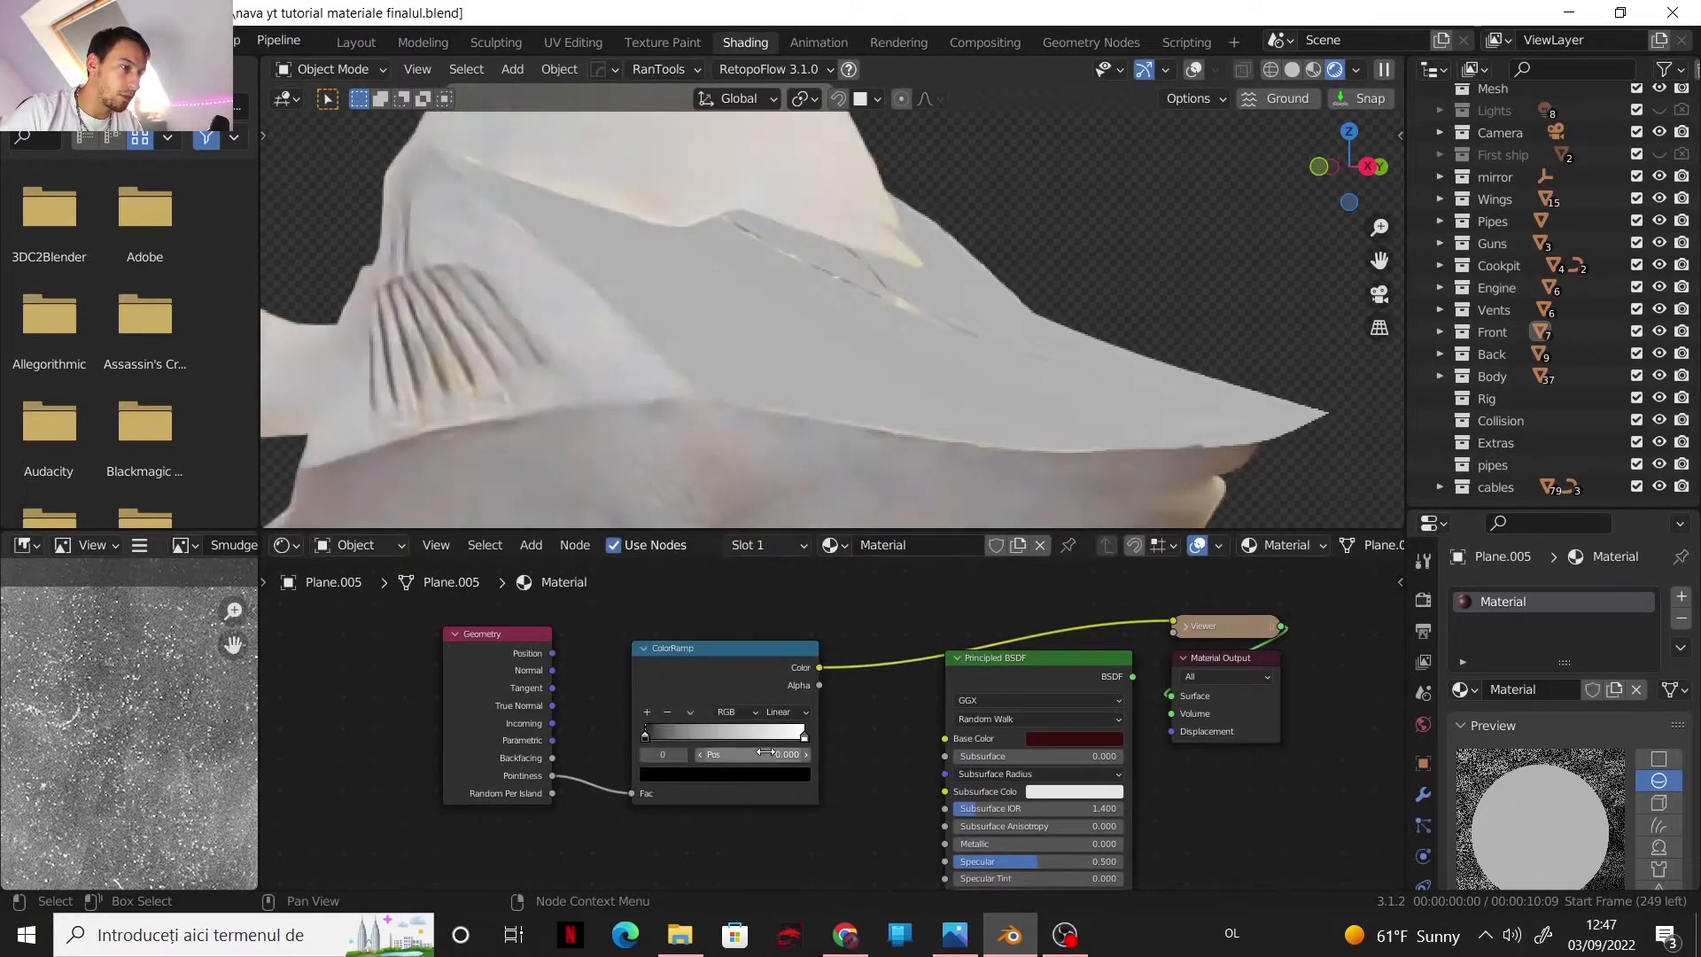
pyautogui.click(767, 754)
pyautogui.press('BackSpace')
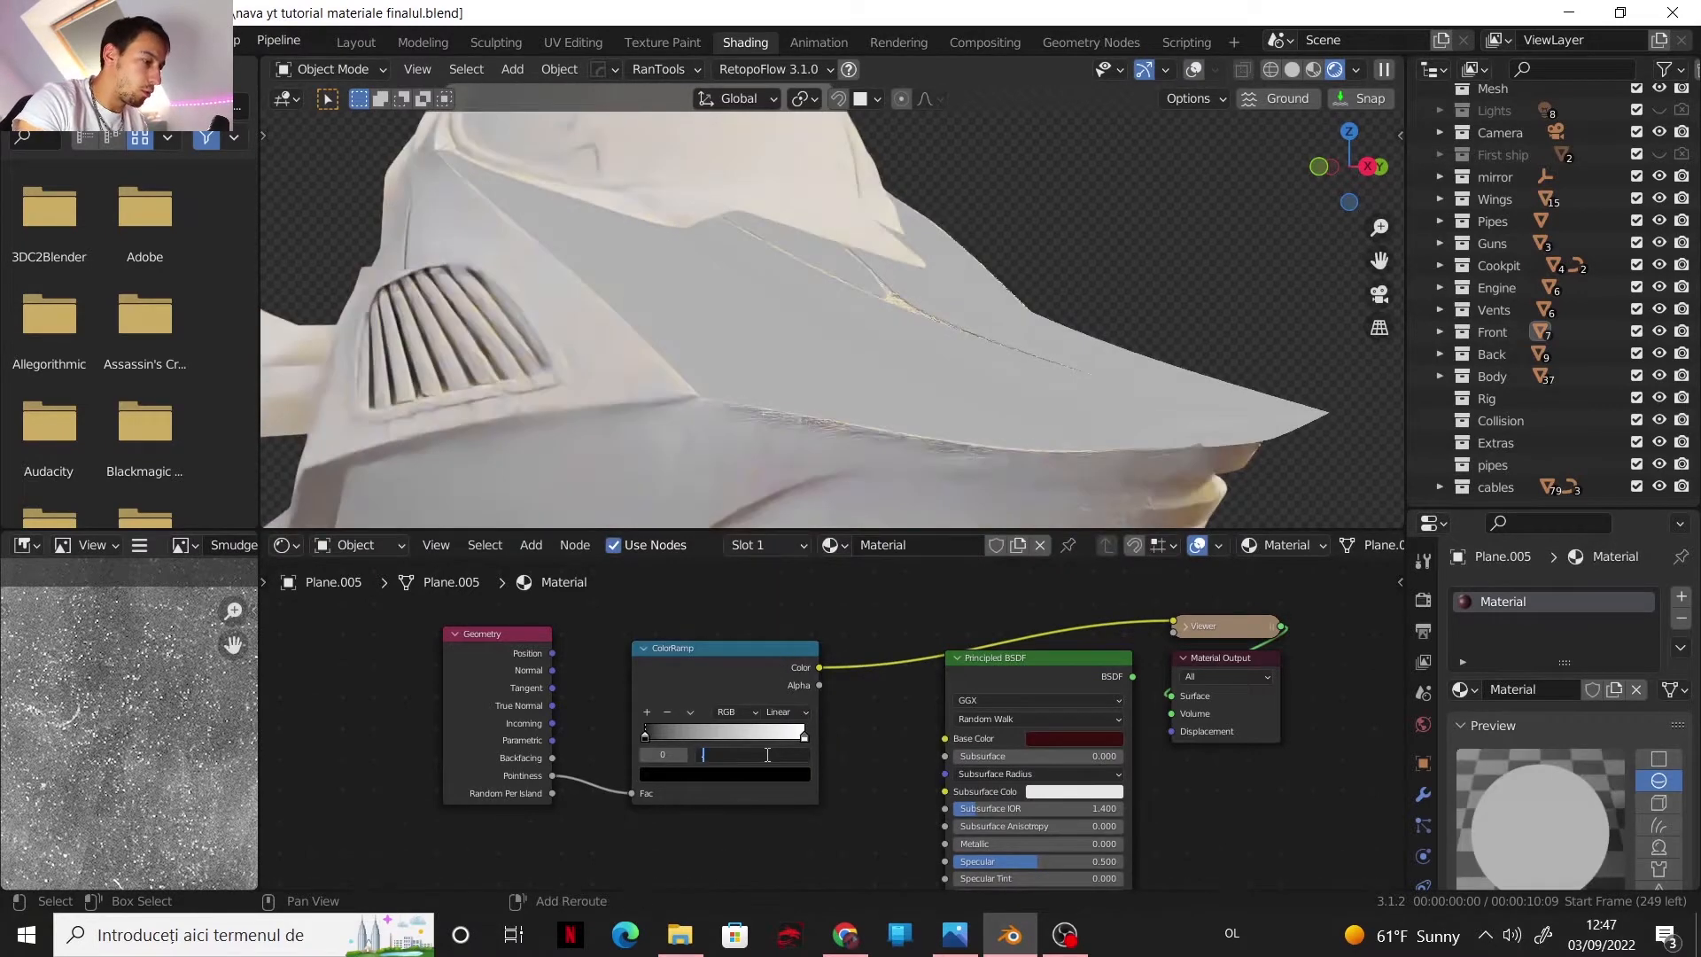
pyautogui.write('.51')
pyautogui.press('Return')
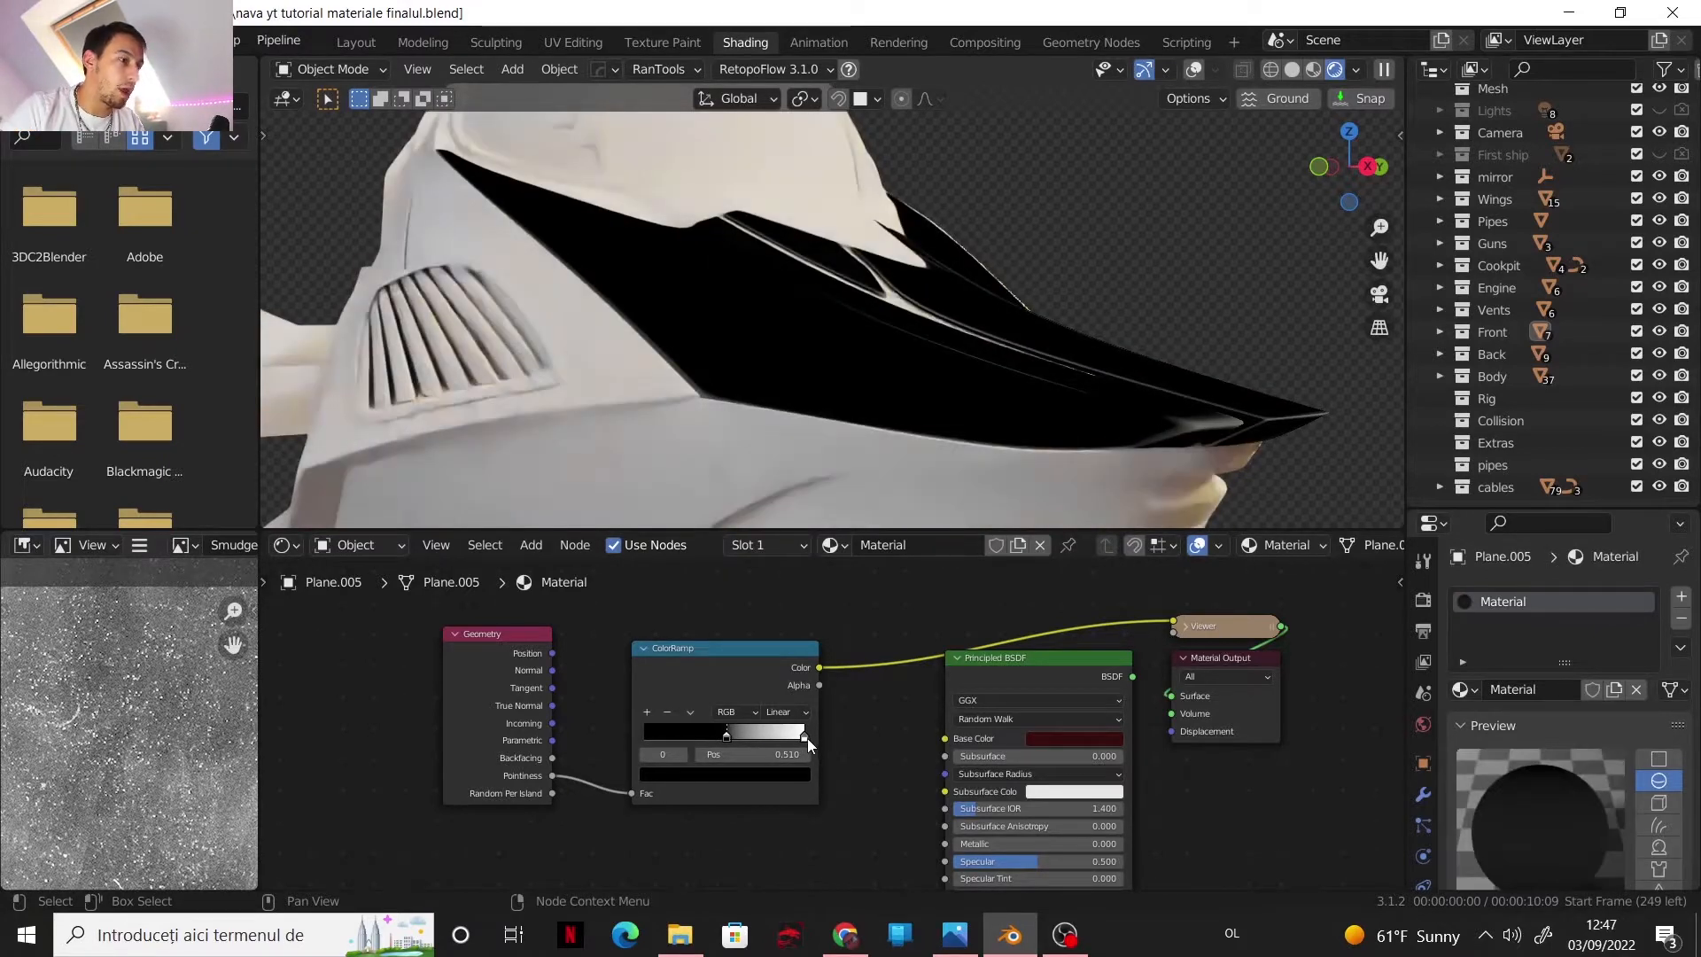
# - Try positions 0.503, 0.53 and 0.55 for the ColorRamp's white stop
pyautogui.click(804, 736)
pyautogui.click(796, 755)
pyautogui.press('BackSpace')
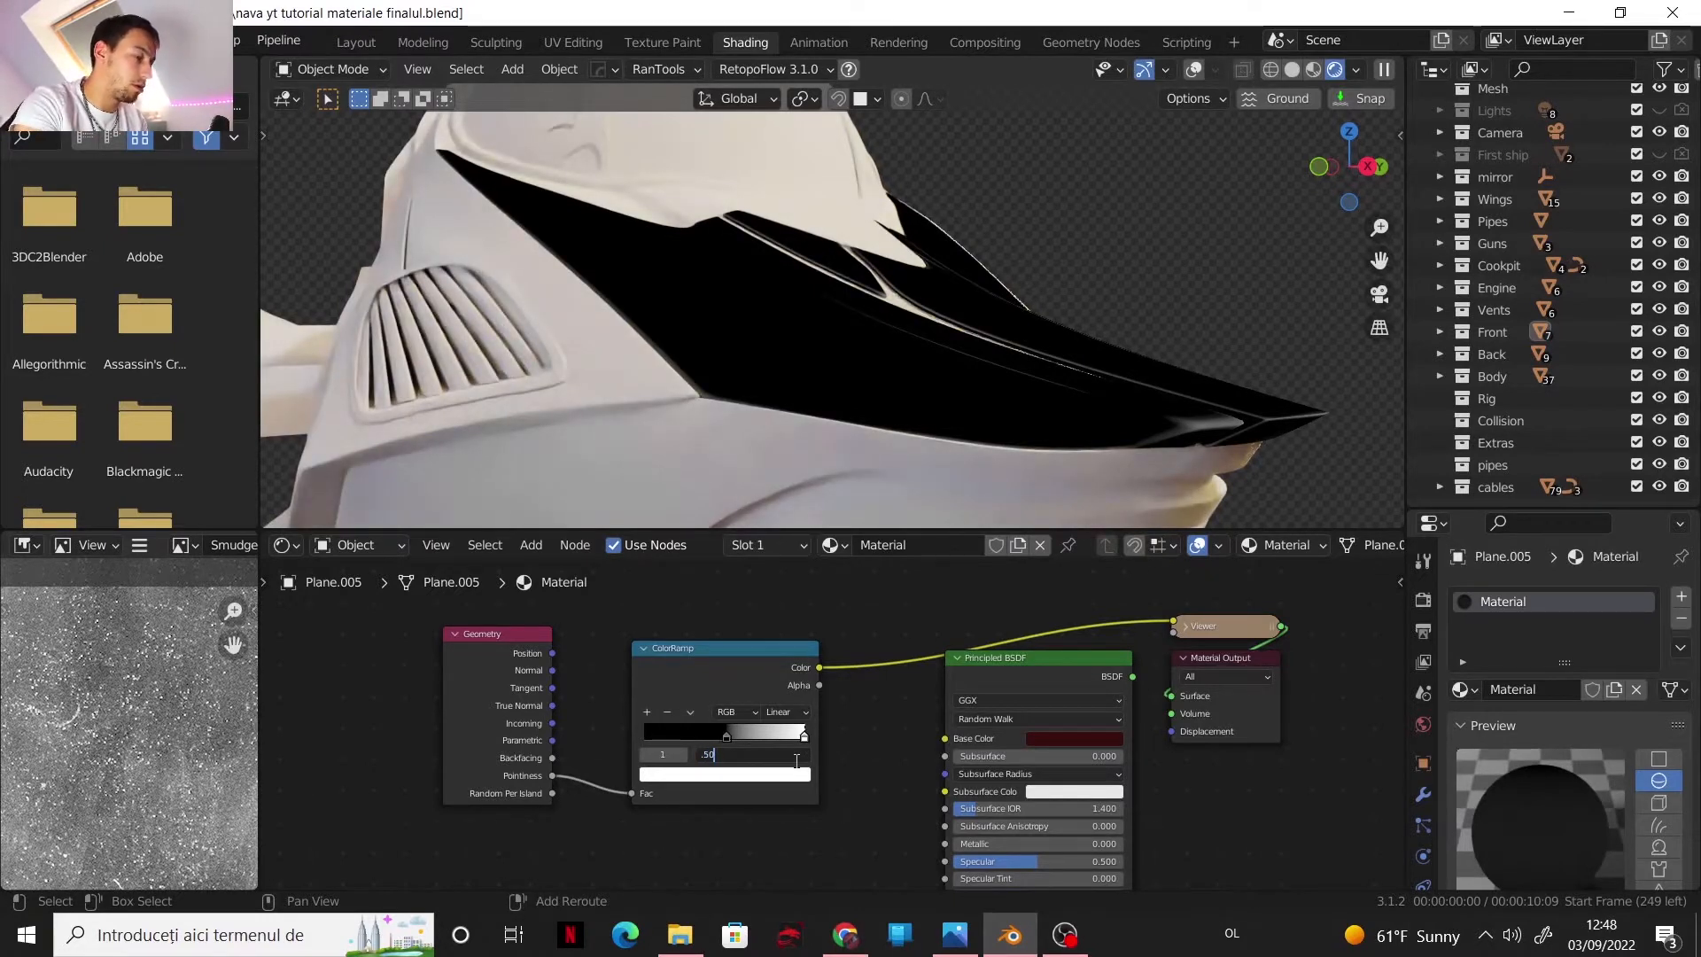
pyautogui.write('.503')
pyautogui.press('Return')
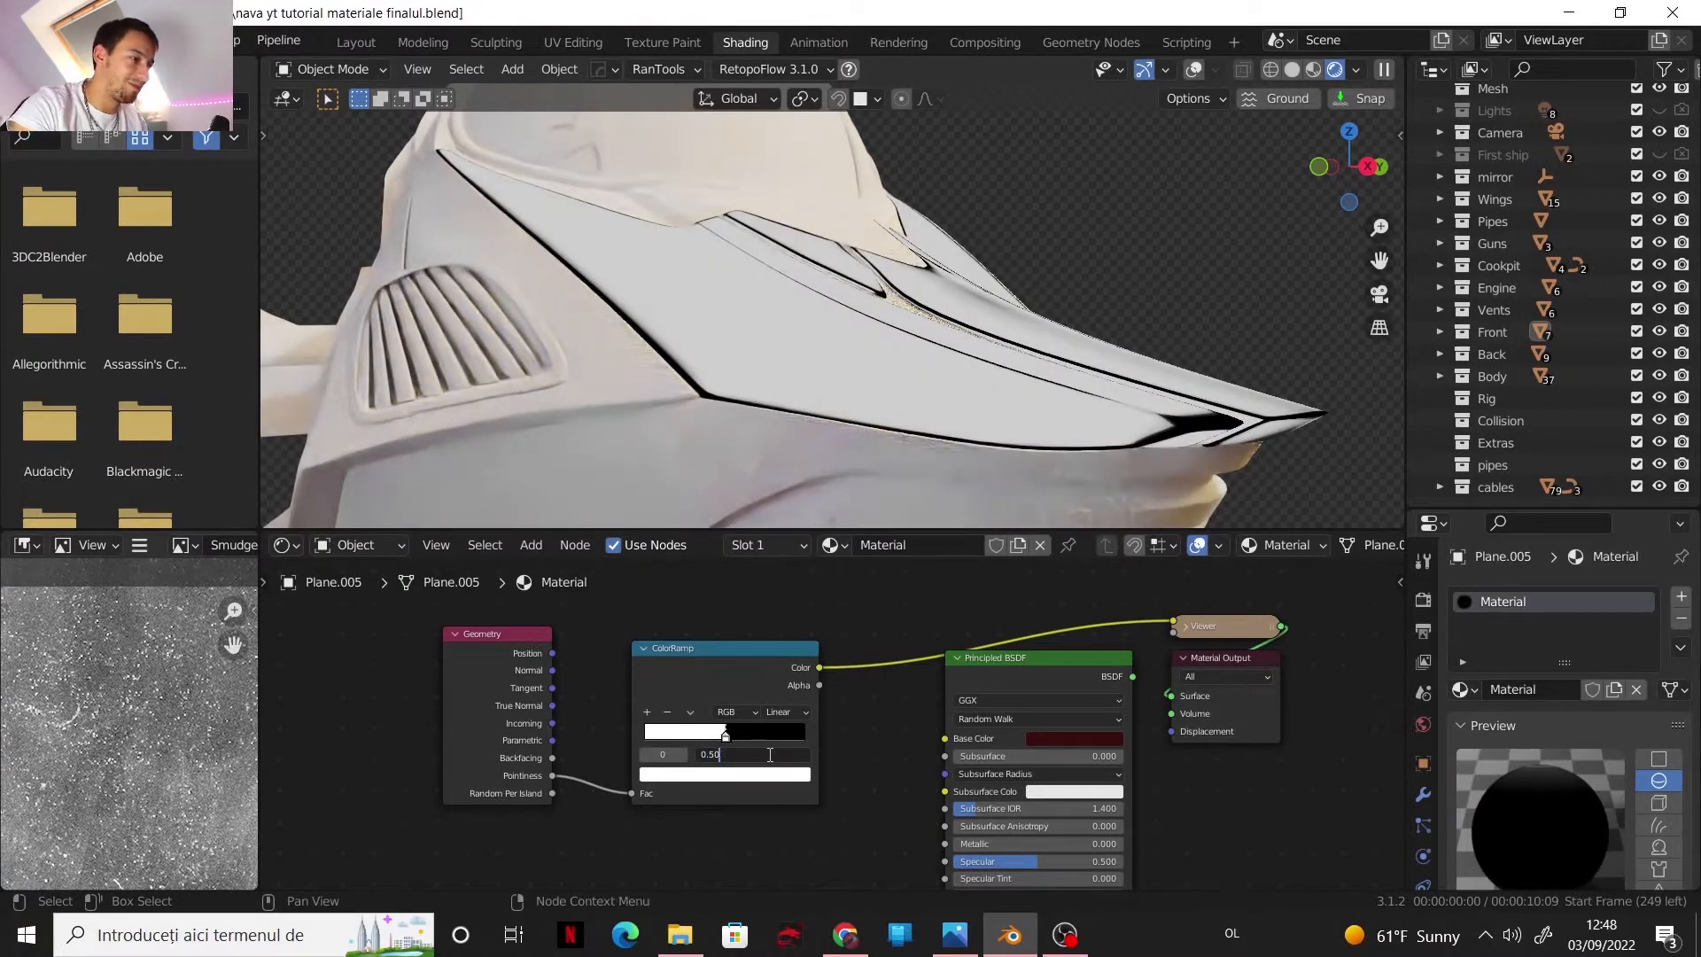
pyautogui.press('BackSpace')
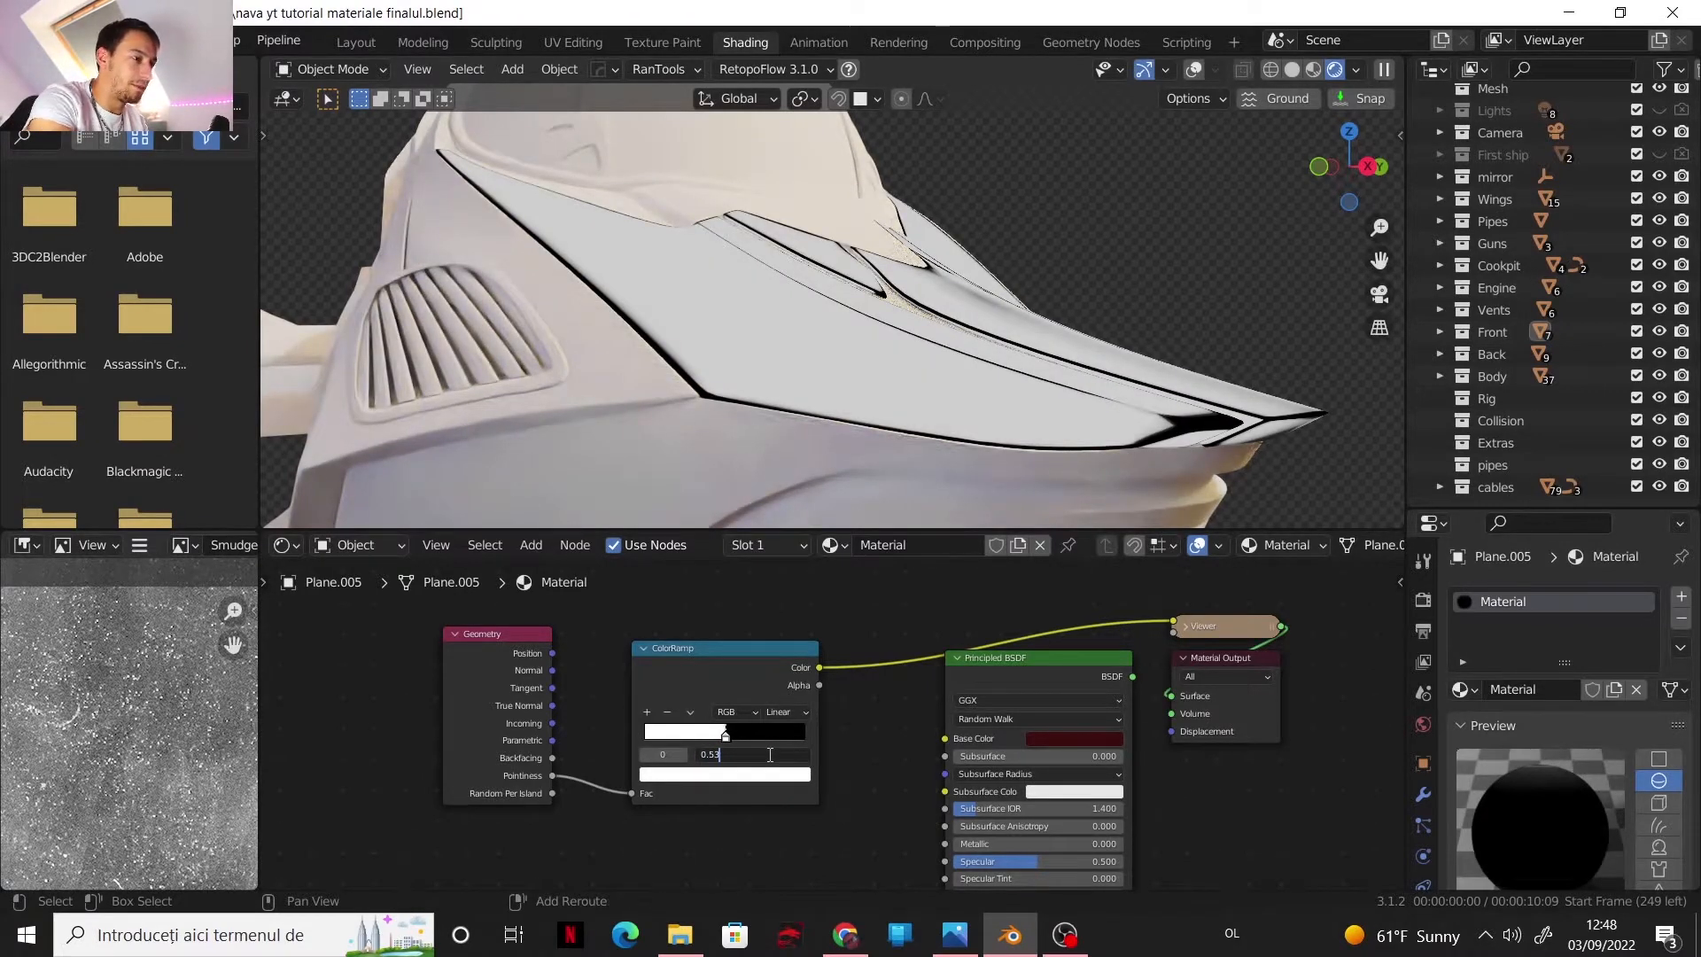
pyautogui.write('3')
pyautogui.press('Return')
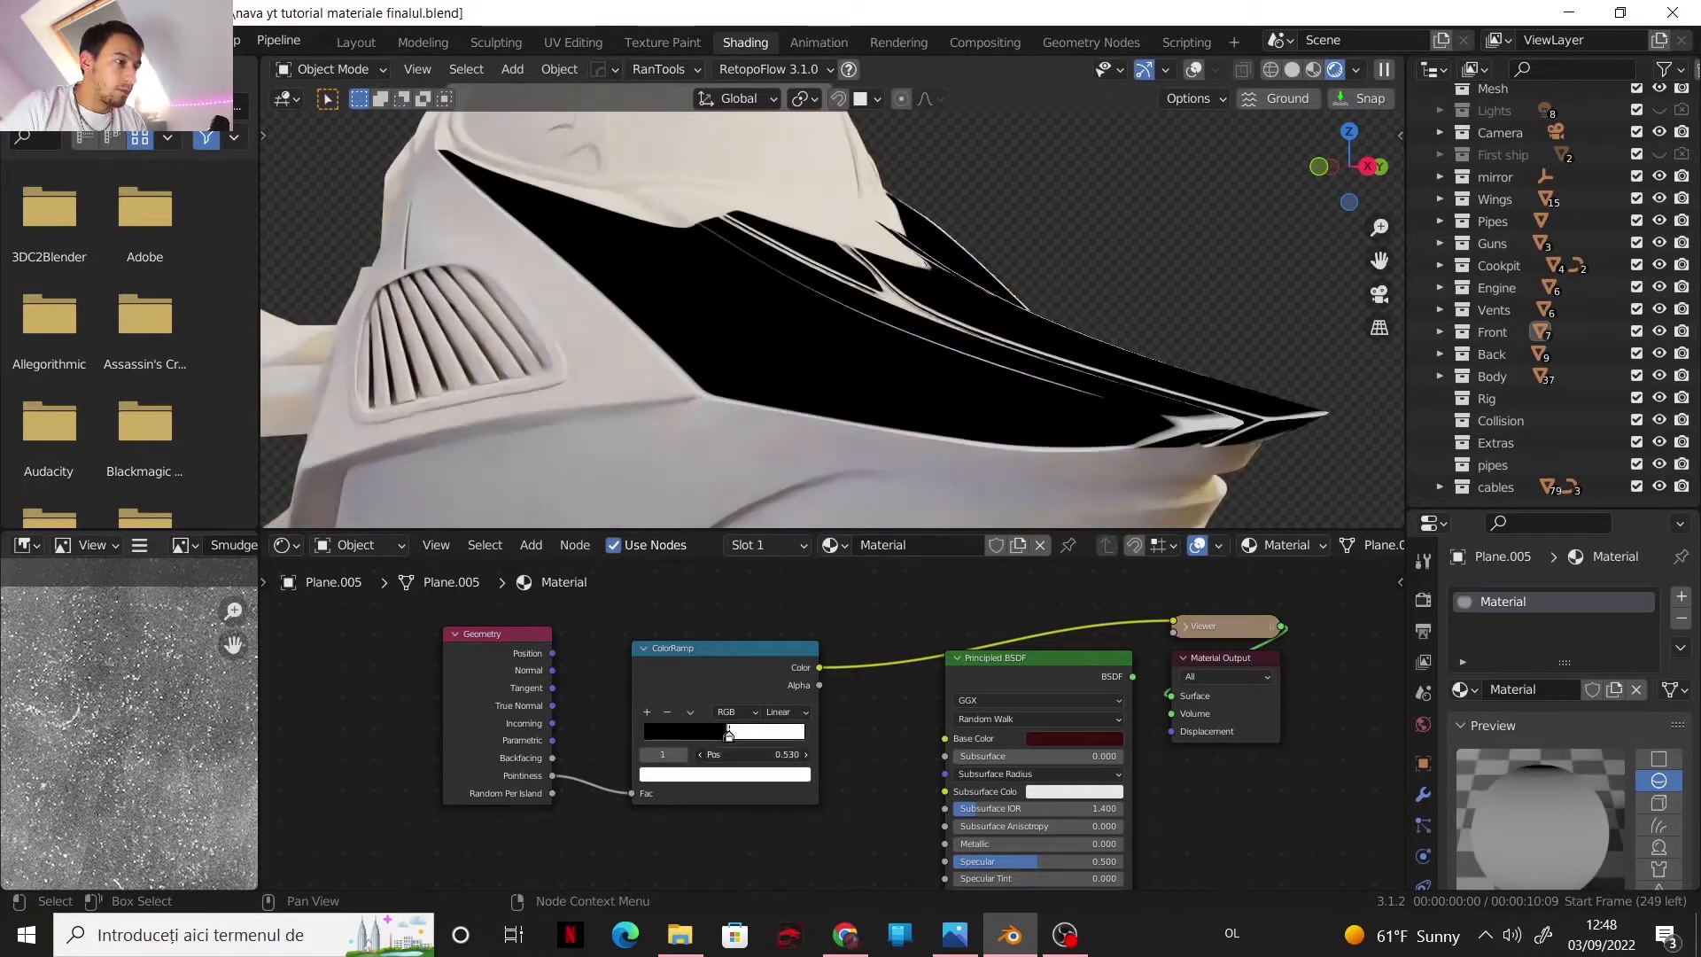
pyautogui.press('BackSpace')
pyautogui.write('5')
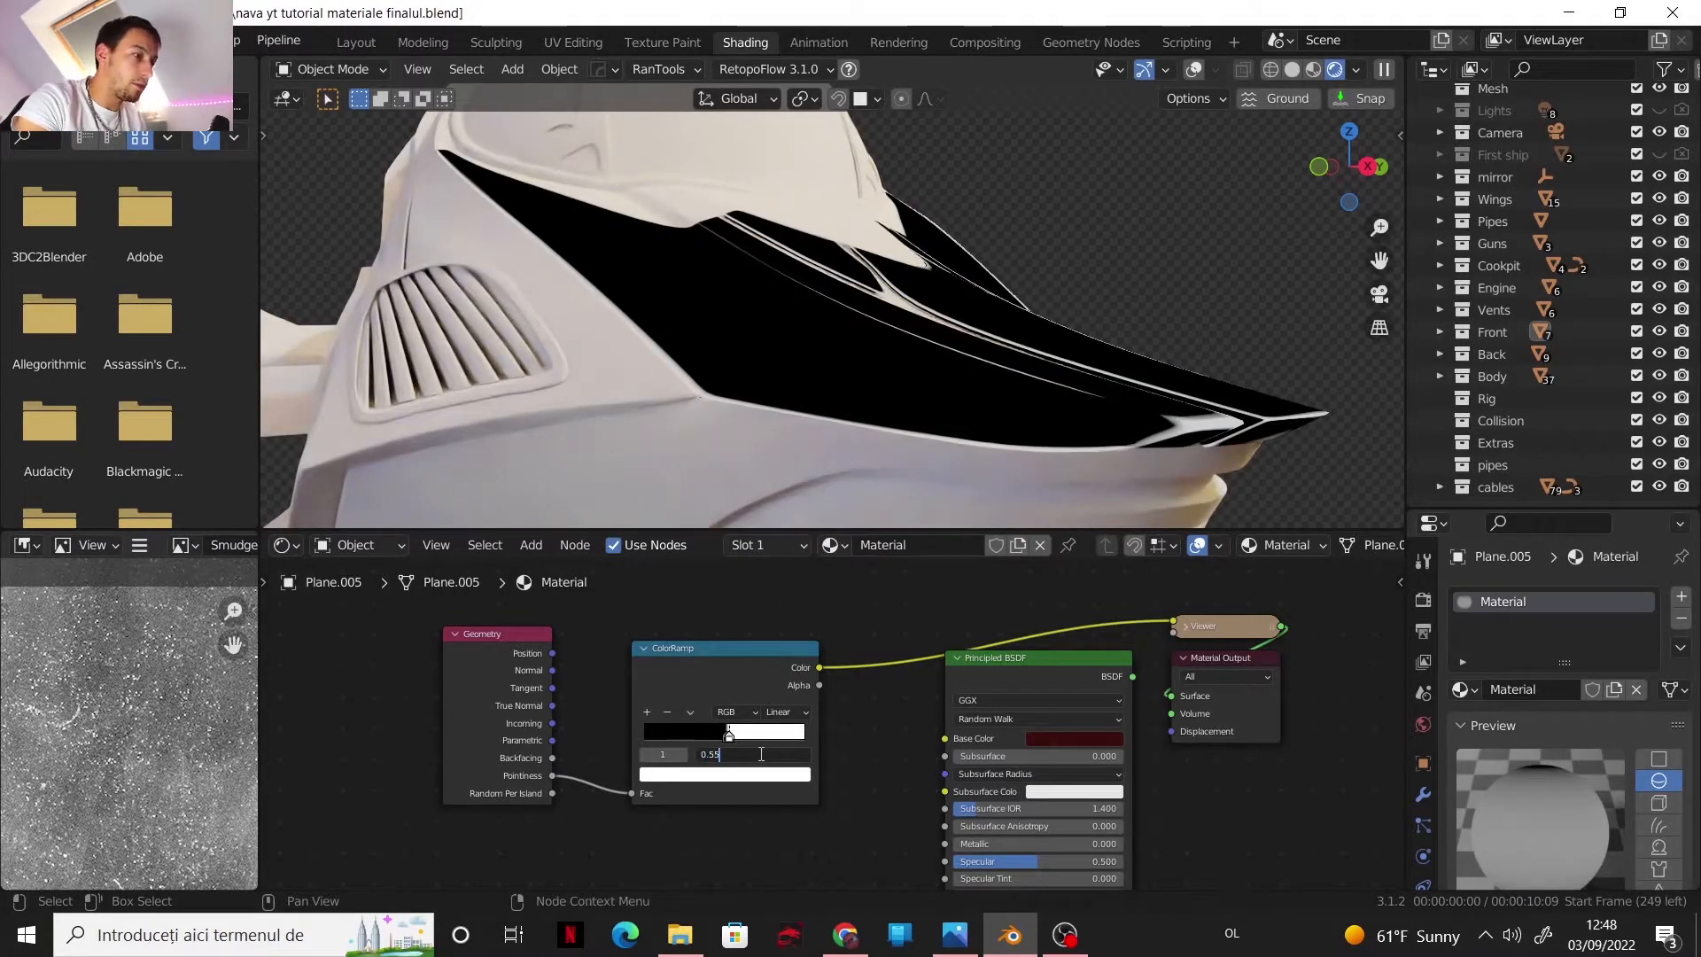
pyautogui.press('Return')
# - Set the position of the ColorRamp's white stop to 0.52
pyautogui.doubleClick(762, 754)
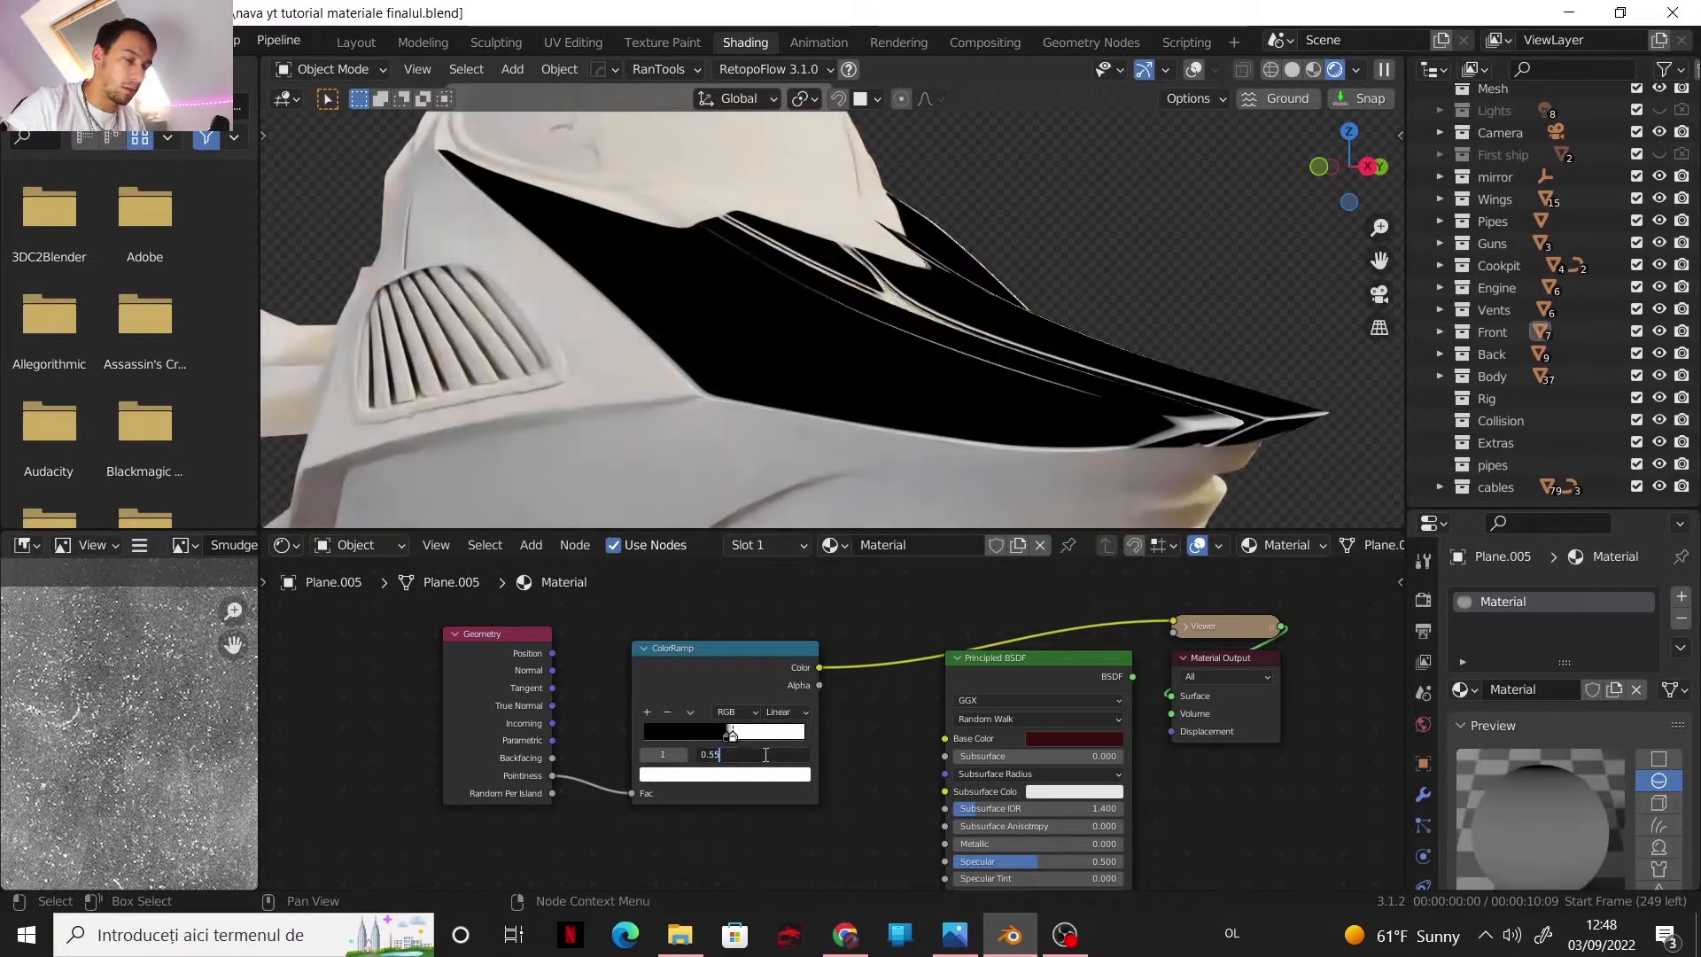
pyautogui.press('BackSpace')
pyautogui.write('2')
pyautogui.press('Return')
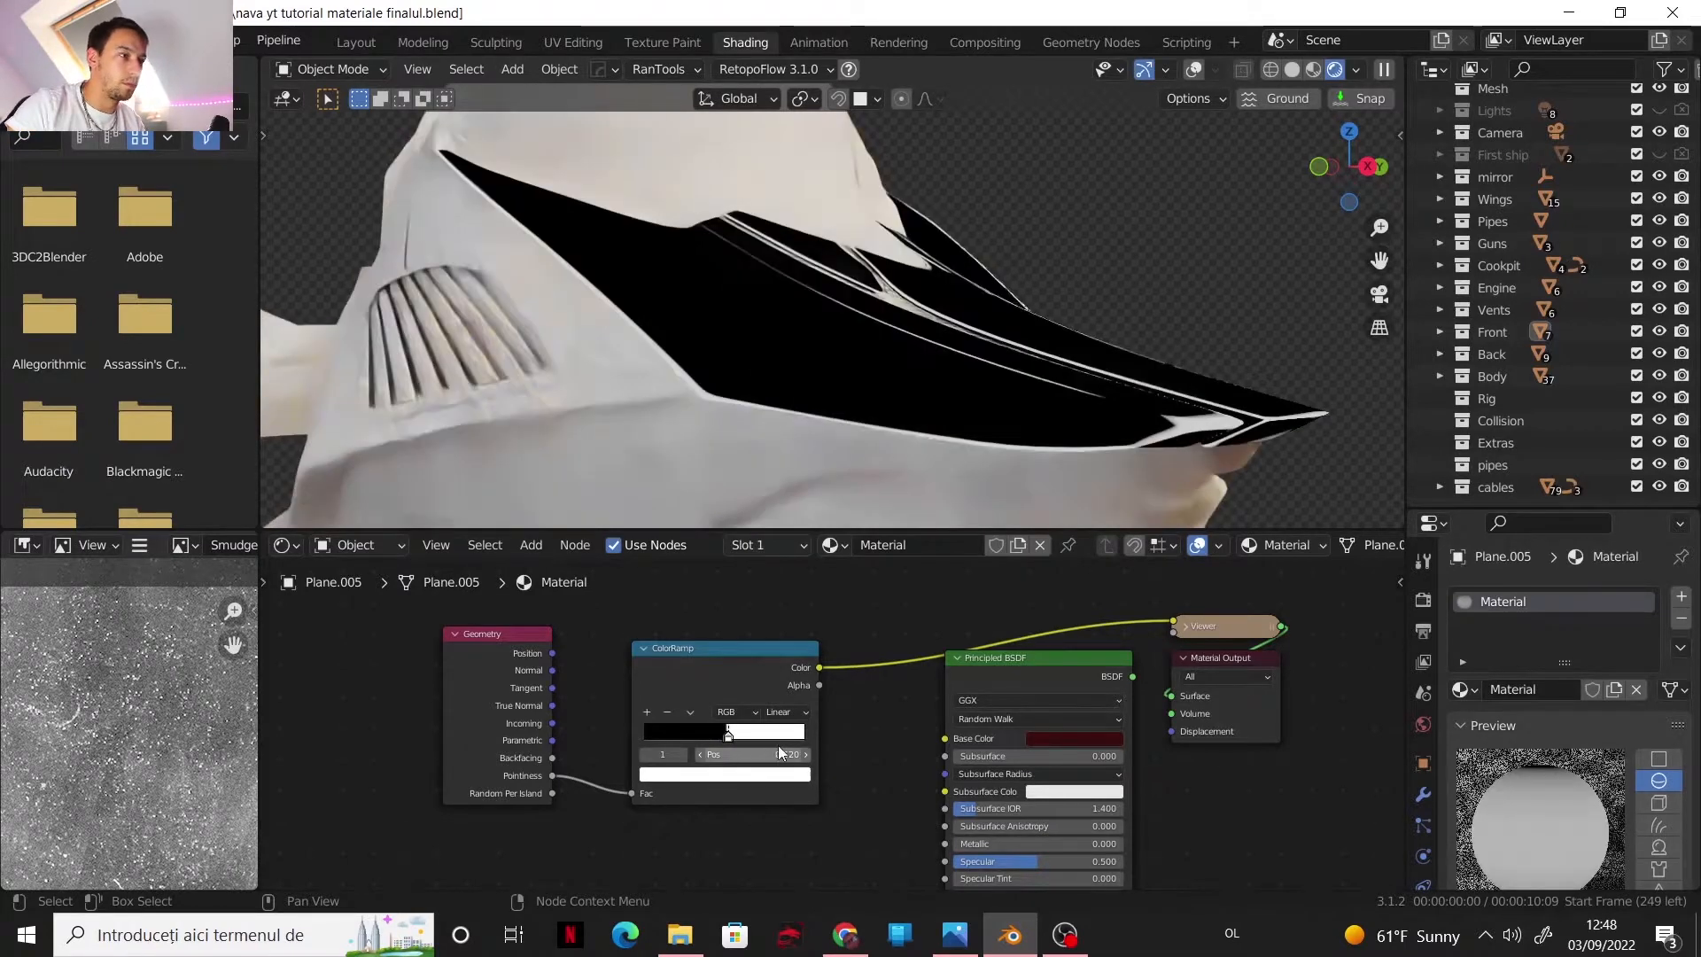
# - Try positions 0.503 and 0.505 for the ColorRamp's black stop, and set it to 0.509
pyautogui.click(727, 734)
pyautogui.doubleClick(735, 755)
pyautogui.write('0.503')
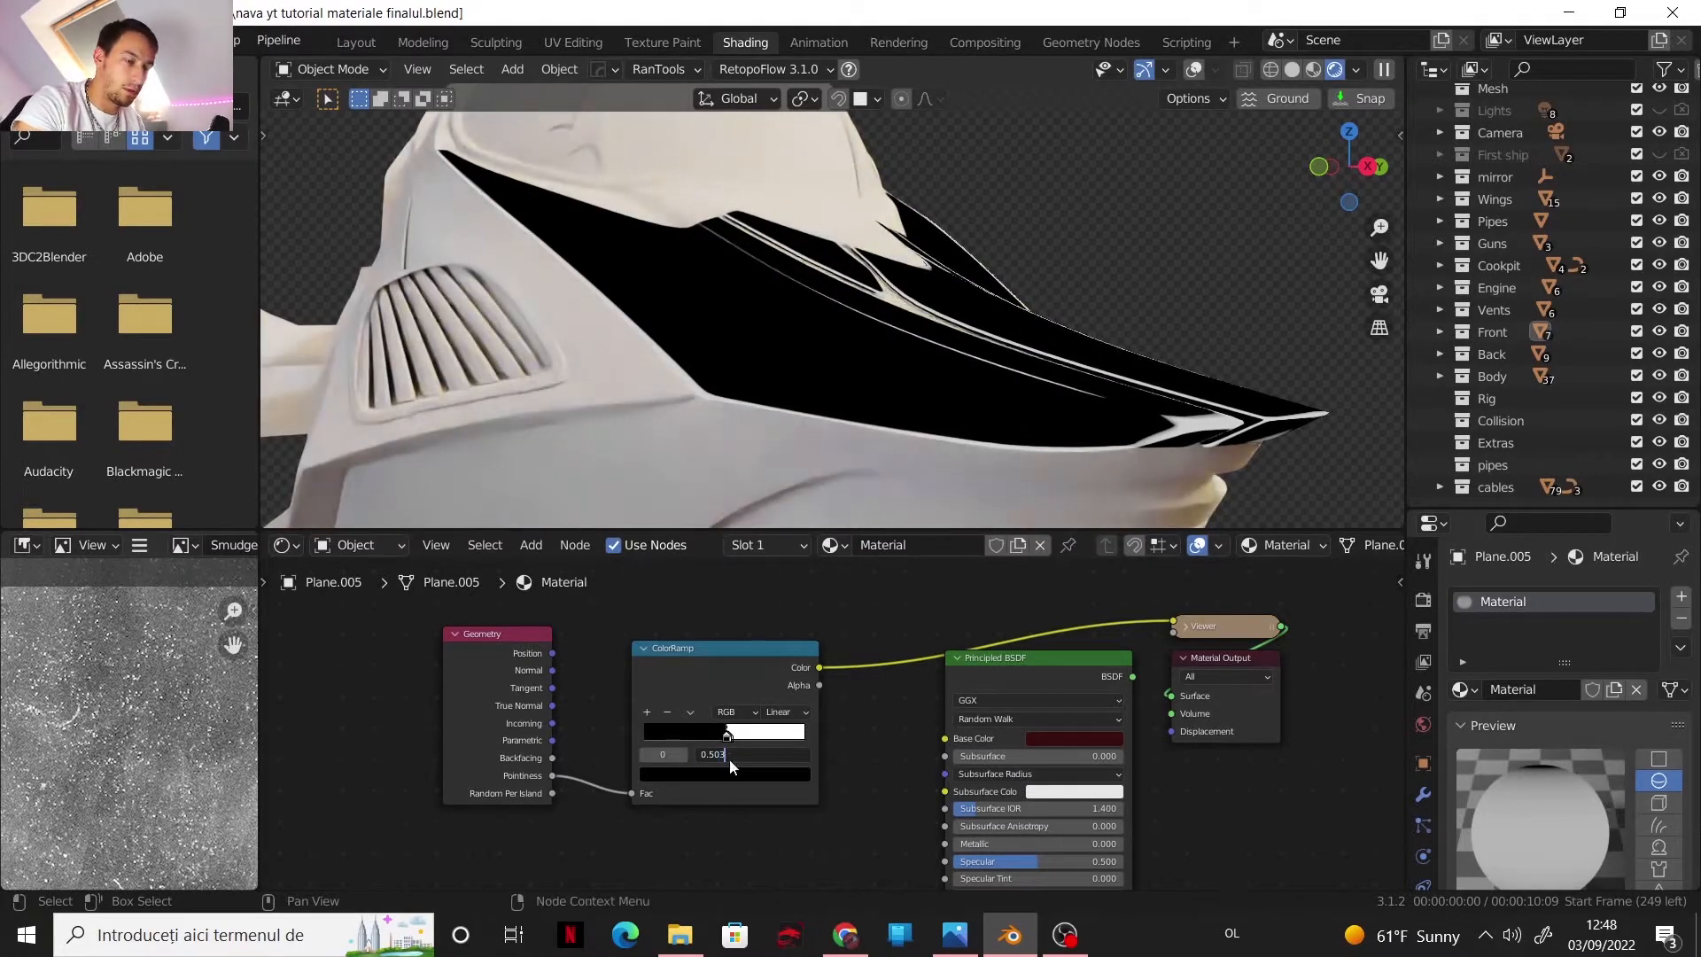
pyautogui.press('BackSpace')
pyautogui.write('5')
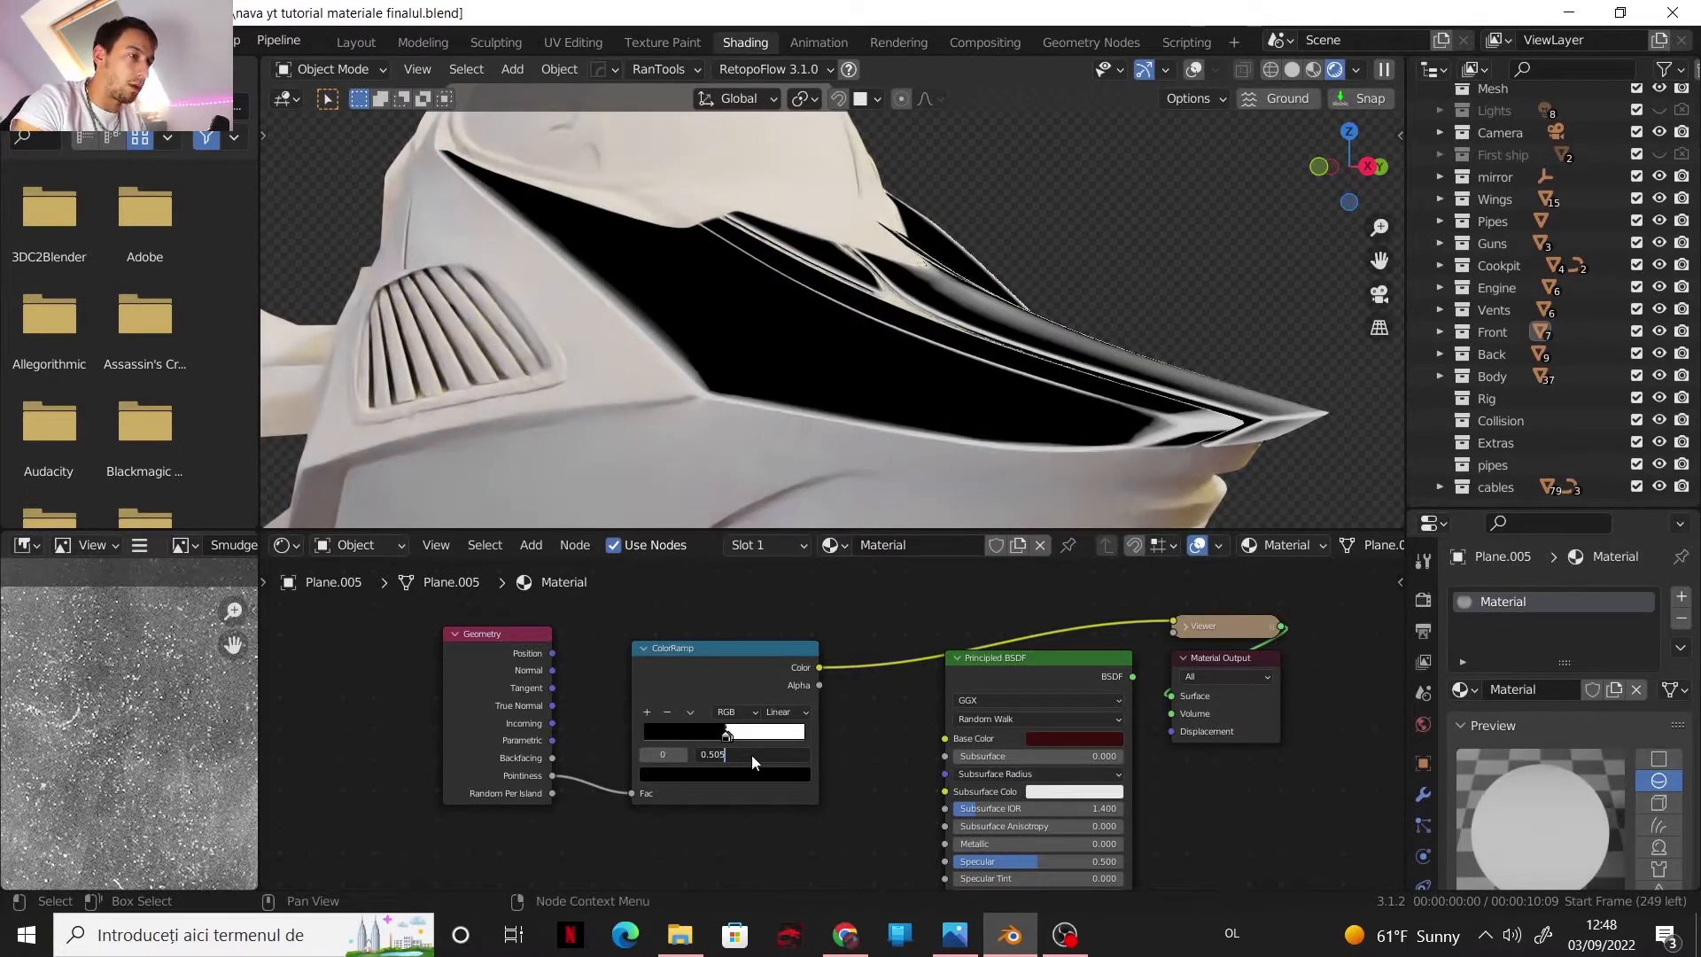
pyautogui.press('BackSpace')
pyautogui.write('9')
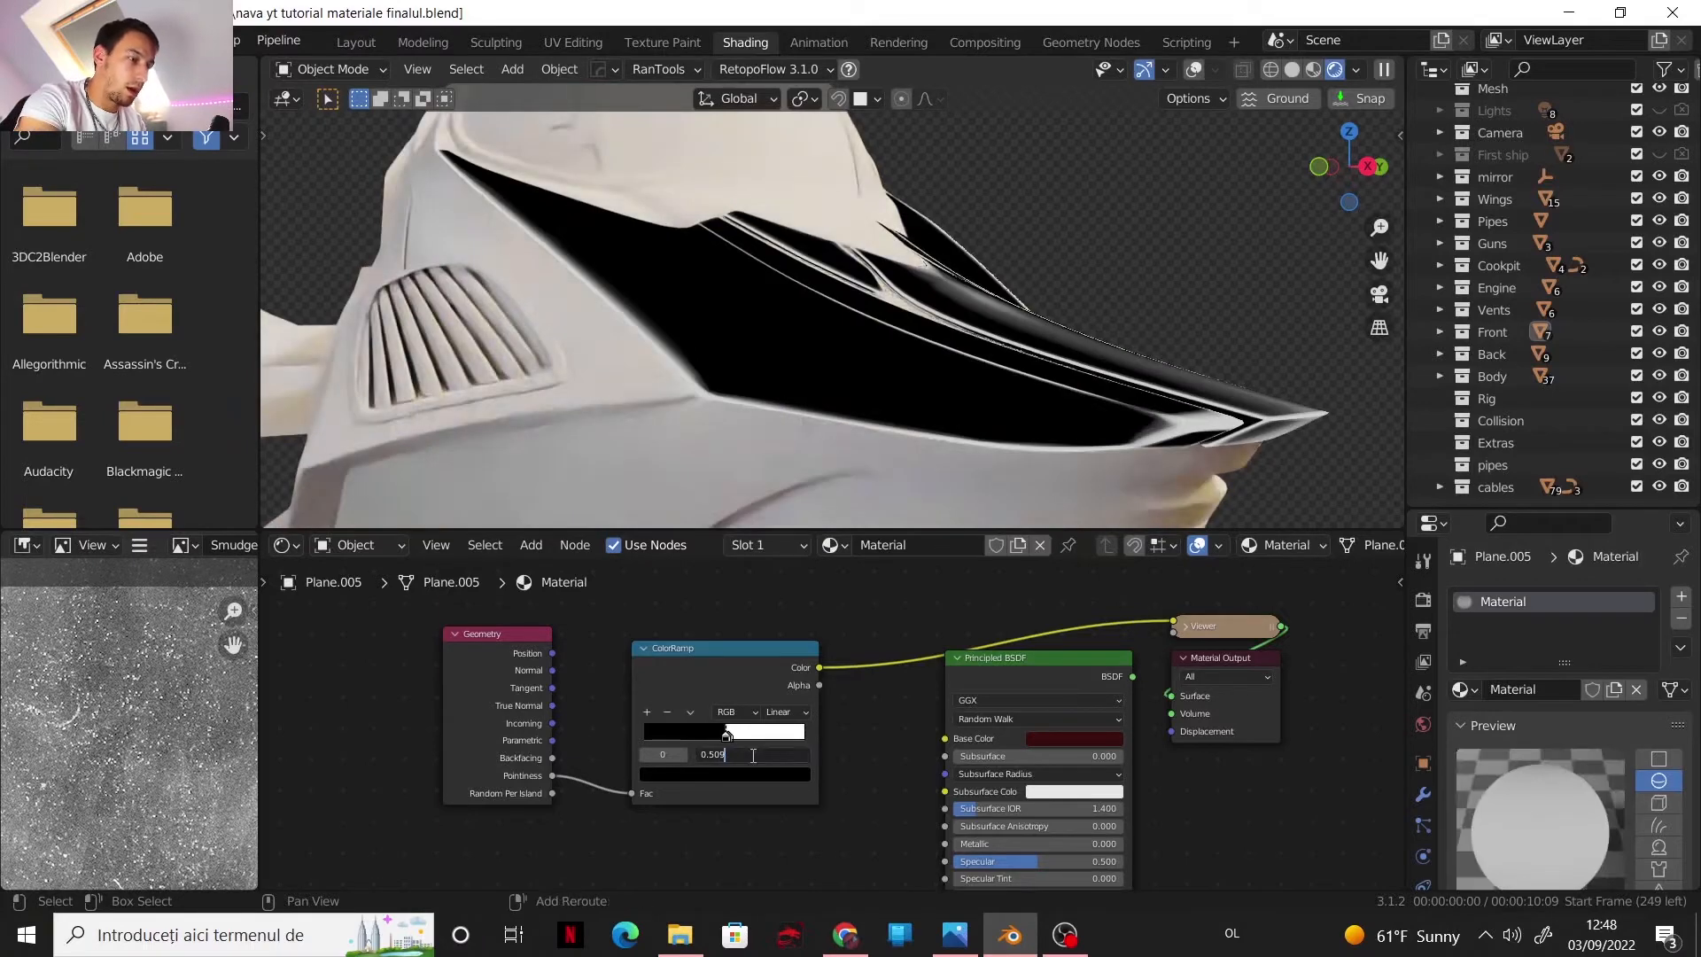
pyautogui.press('Return')
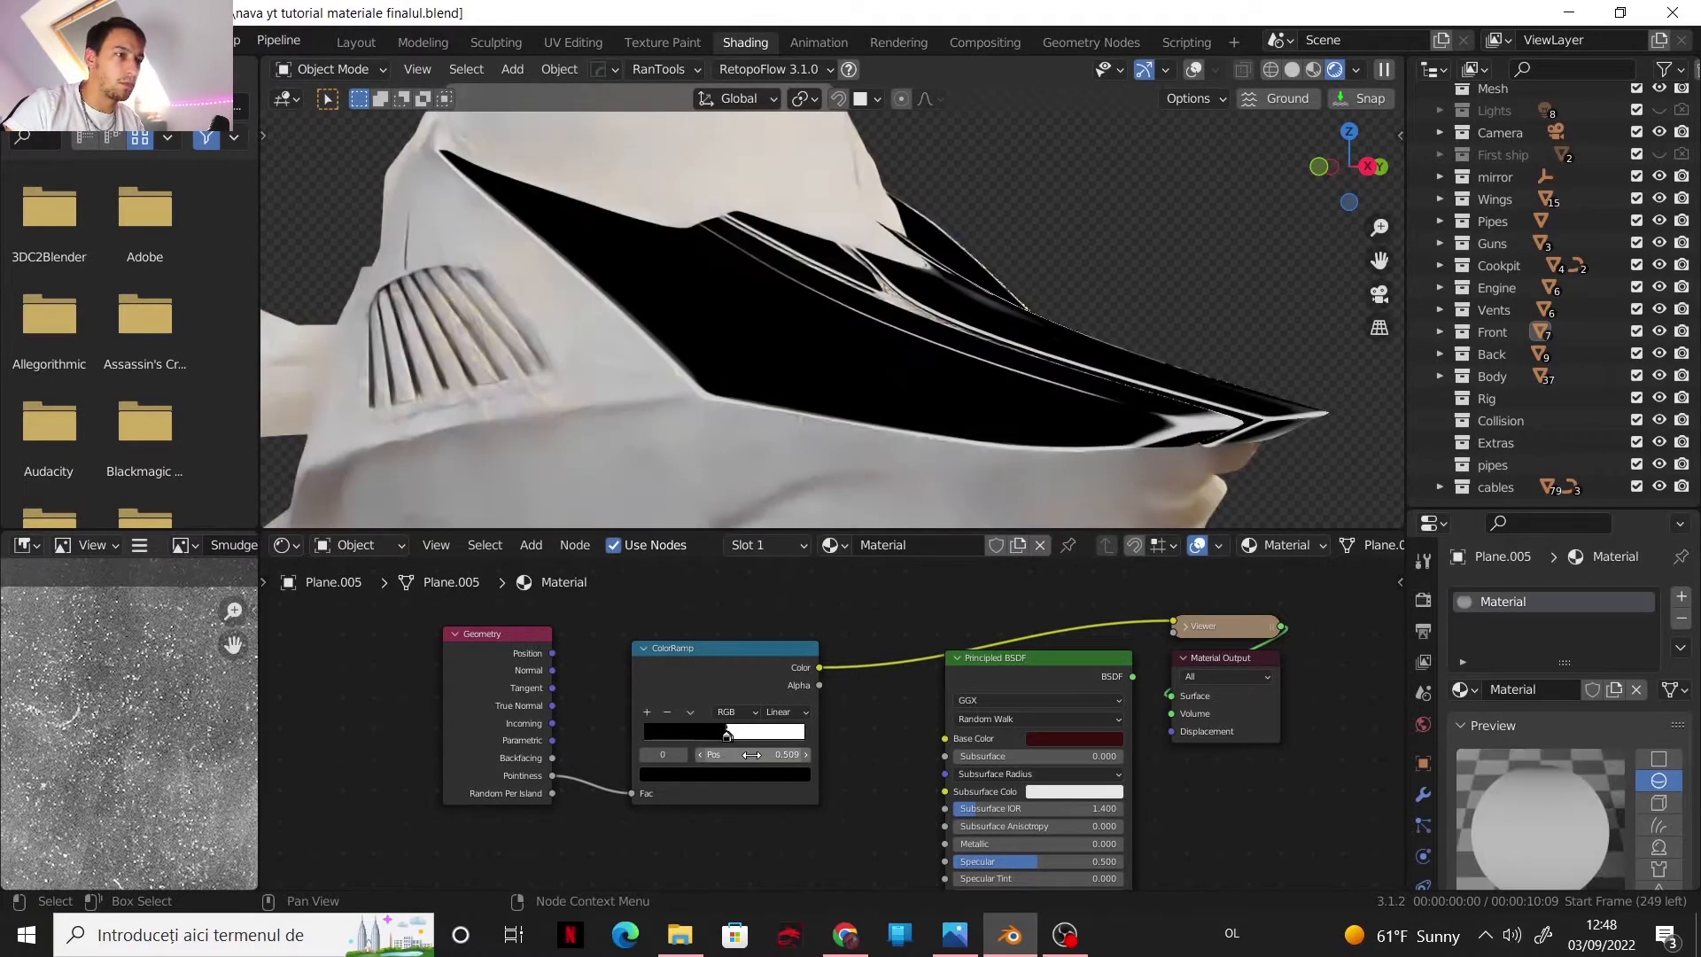
# - Insert a Math node set to Add between the ColorRamp and the Viewer, and move the Principled BSDF aside to make room
pyautogui.moveTo(955, 370); pyautogui.dragTo(907, 365, button='middle')
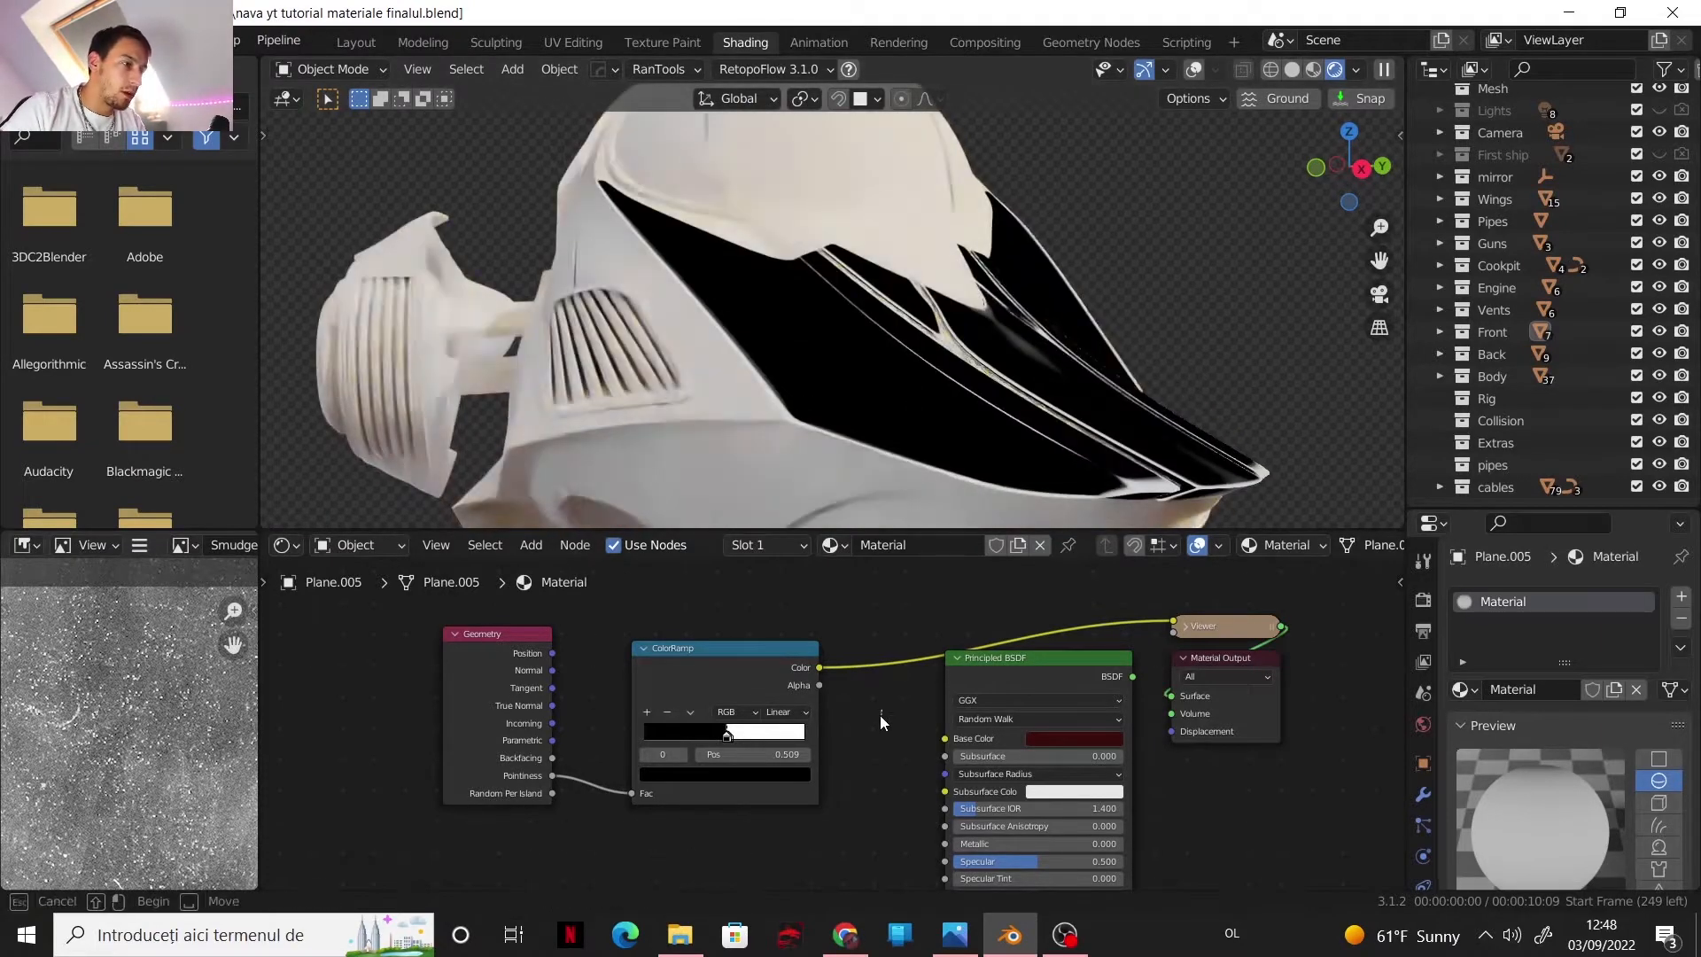
pyautogui.hotkey('shift', 'a')
pyautogui.moveTo(843, 726)
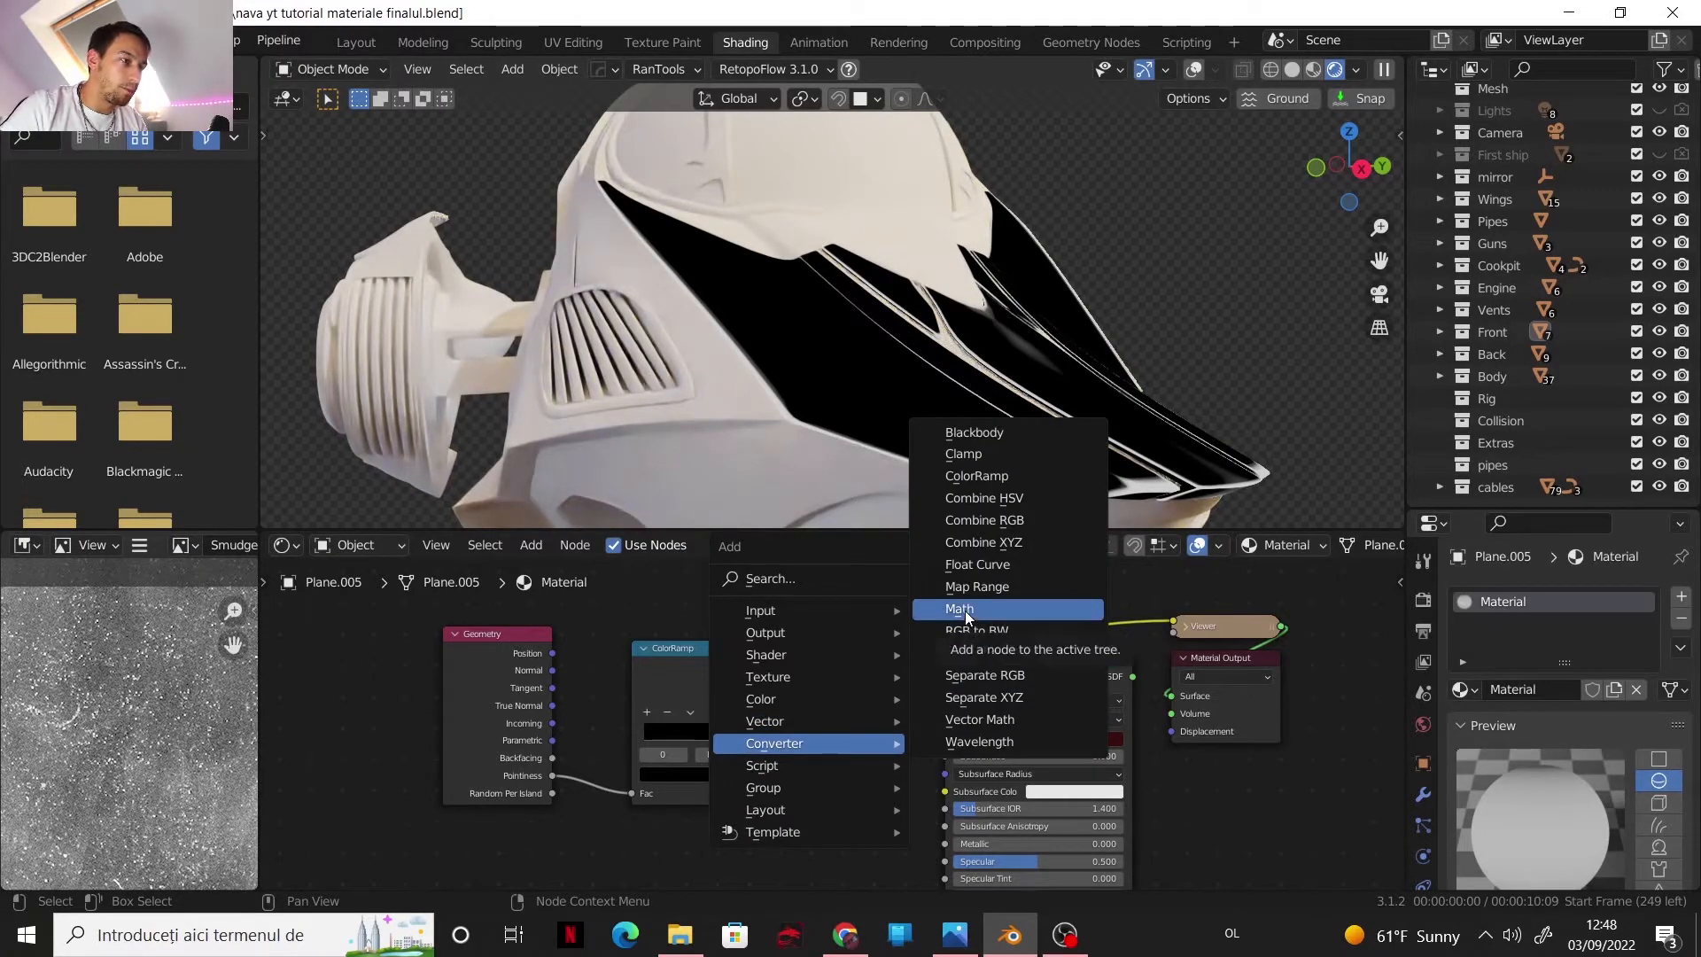
pyautogui.click(965, 609)
pyautogui.click(880, 627)
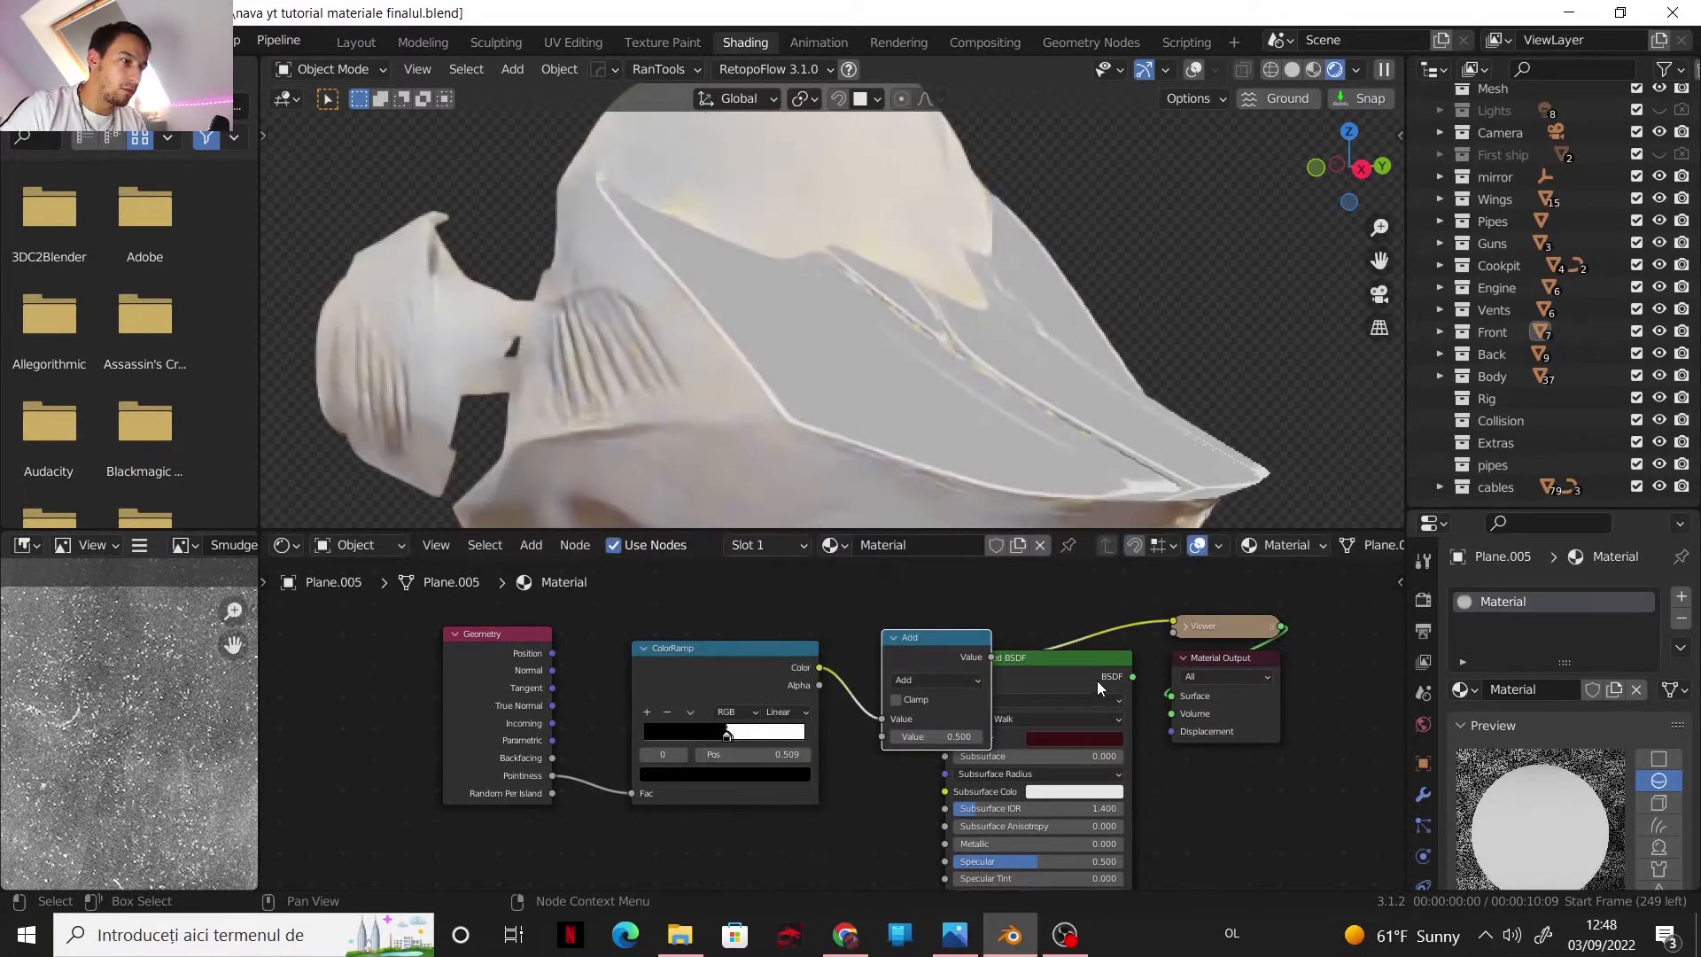
pyautogui.moveTo(1090, 667); pyautogui.dragTo(1132, 689)
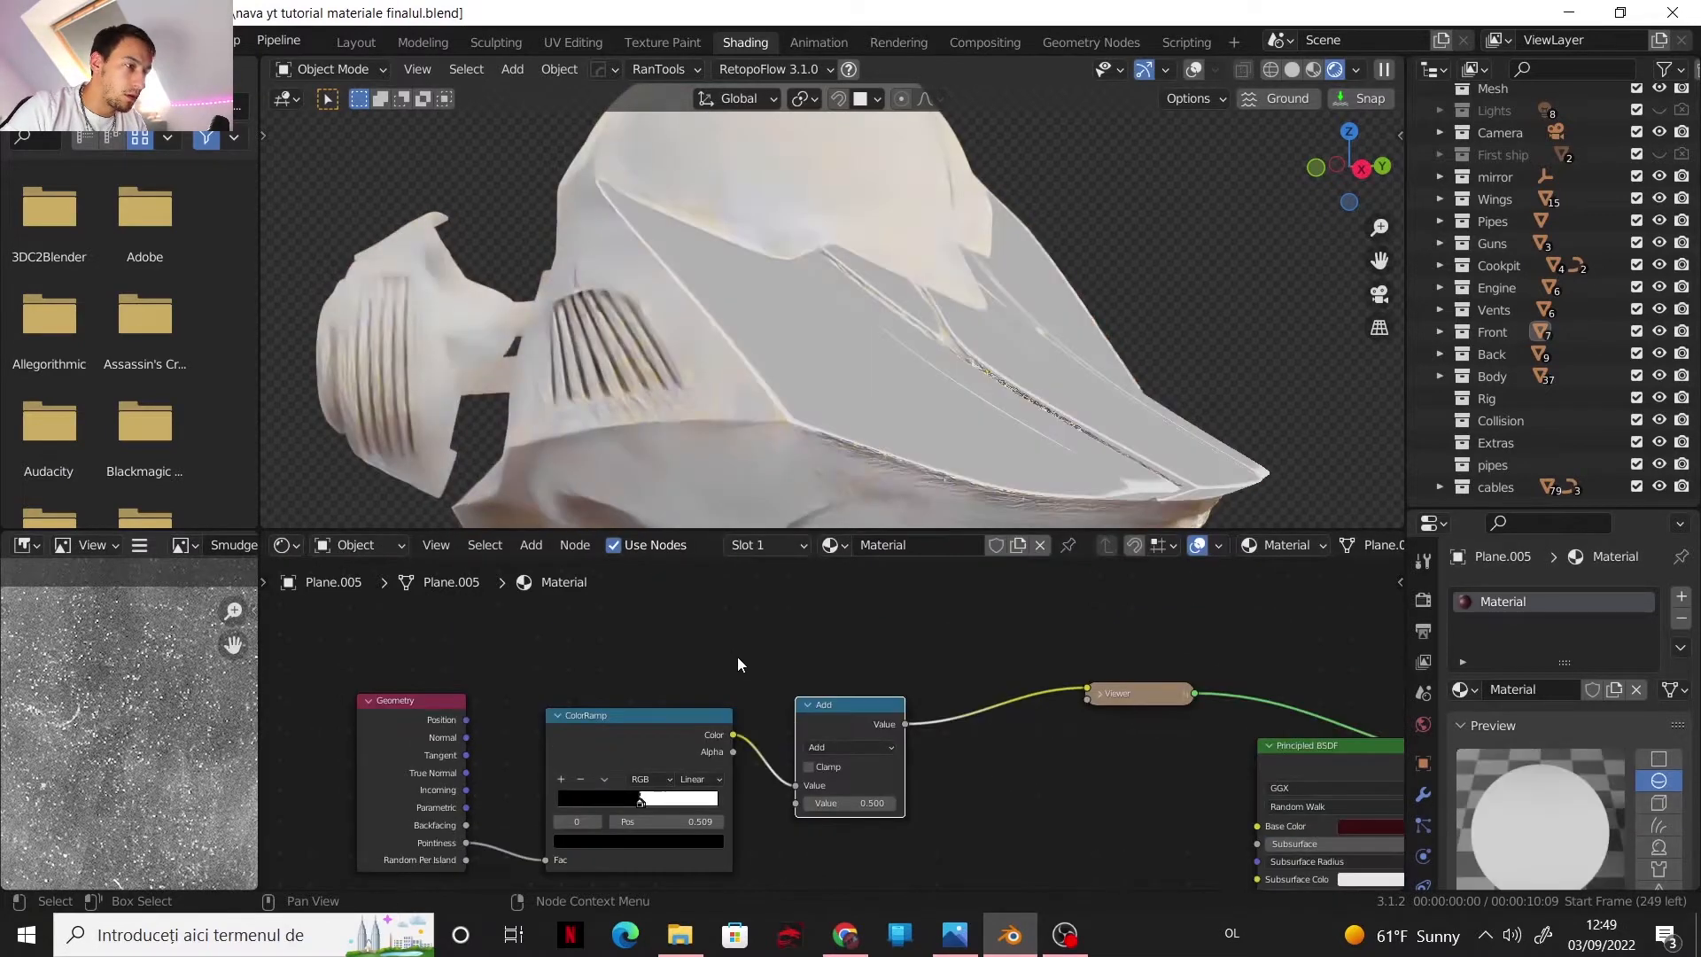
# - Add a Musgrave Texture node above the ColorRamp and connect its Height output to the Add node's first value
pyautogui.hotkey('shift', 'a')
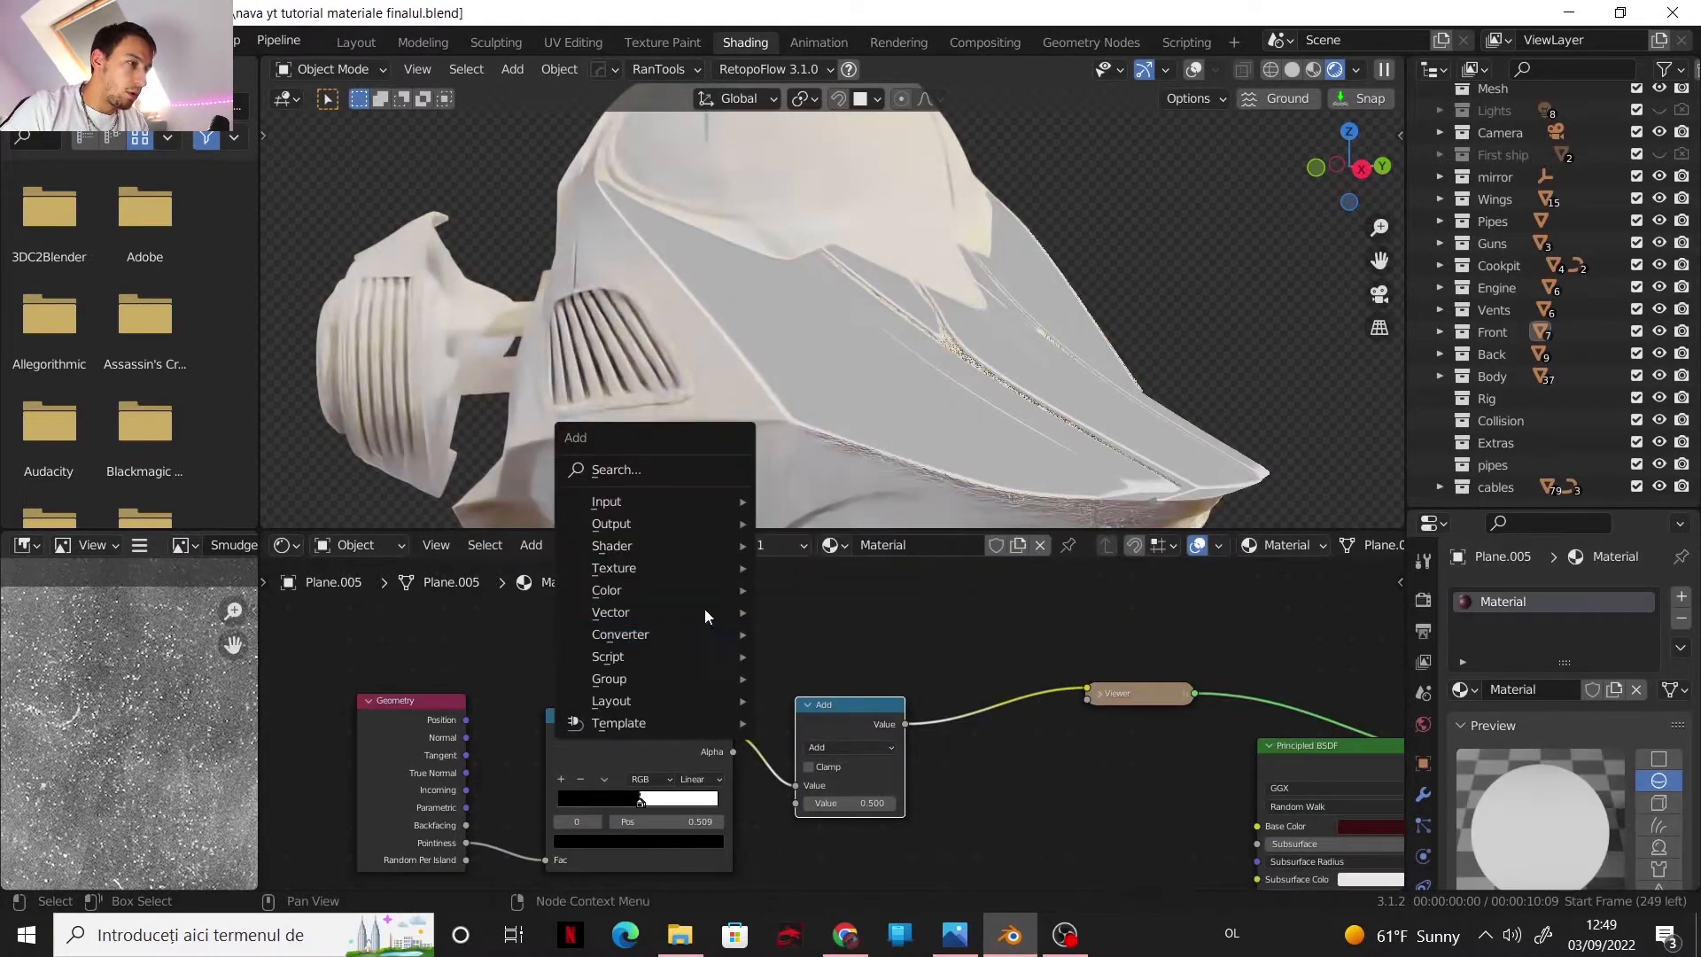
pyautogui.moveTo(704, 568)
pyautogui.click(843, 434)
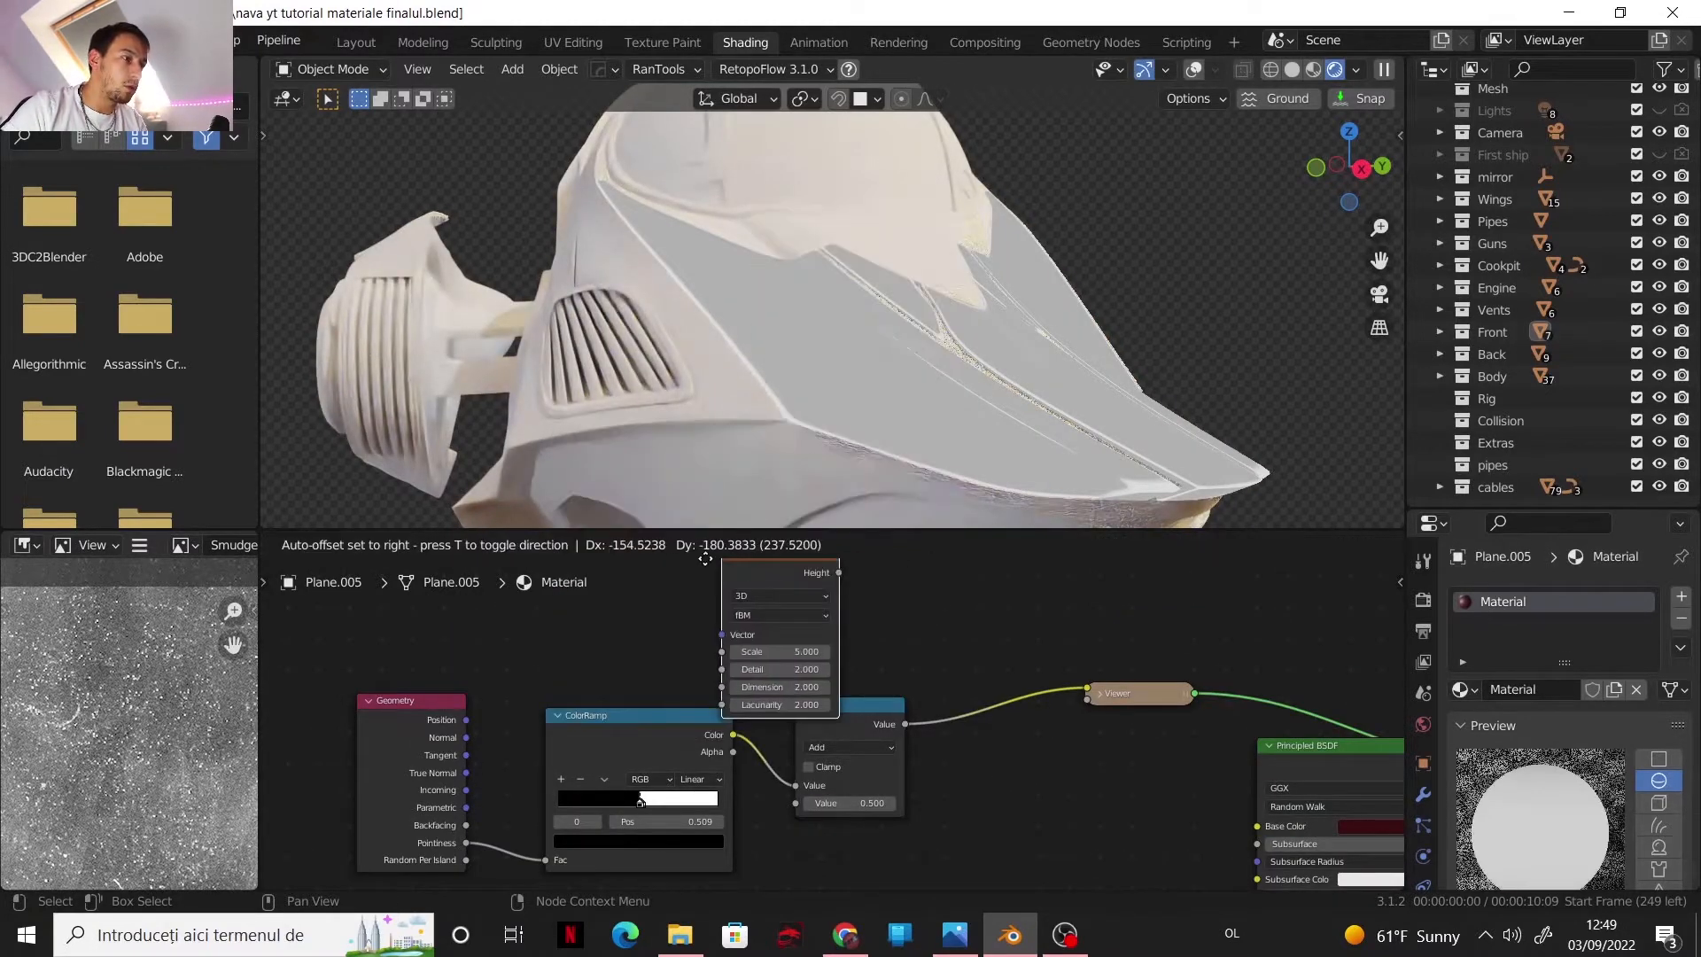
pyautogui.click(604, 526)
pyautogui.moveTo(734, 612); pyautogui.dragTo(823, 656, button='middle')
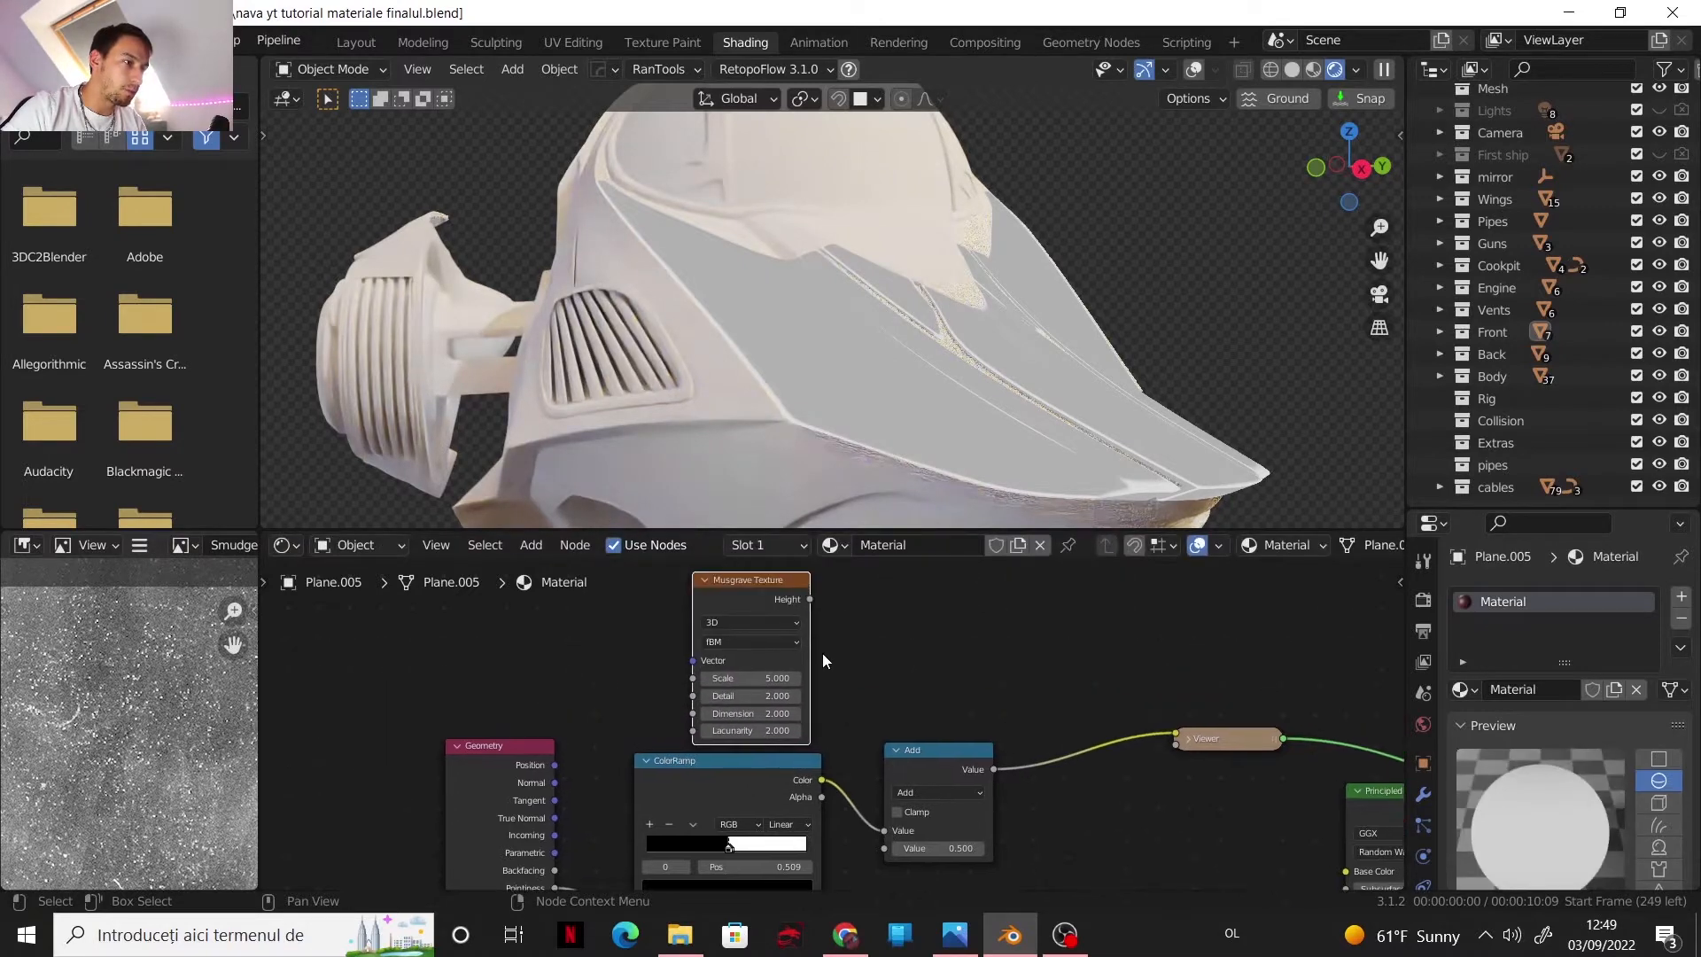
pyautogui.moveTo(809, 598)
pyautogui.mouseDown()
pyautogui.moveTo(884, 846)
pyautogui.moveTo(880, 822)
pyautogui.mouseUp()
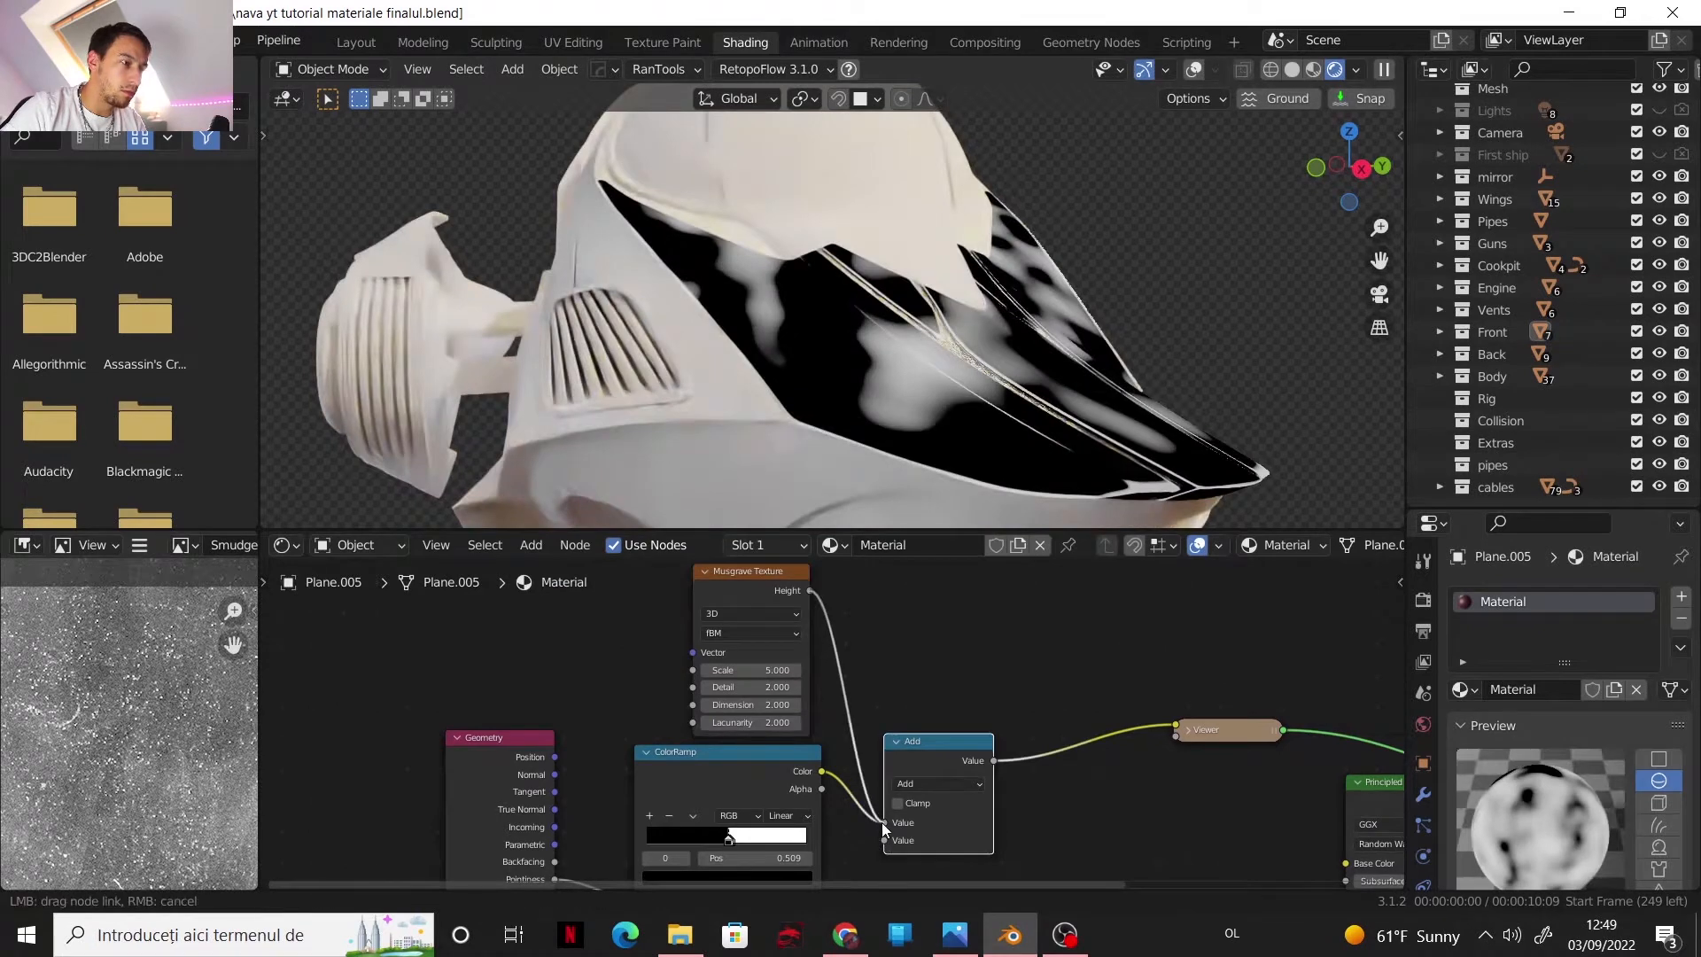
# - Change the Math node's operation from Add to Multiply
pyautogui.moveTo(893, 785); pyautogui.dragTo(931, 779, button='middle')
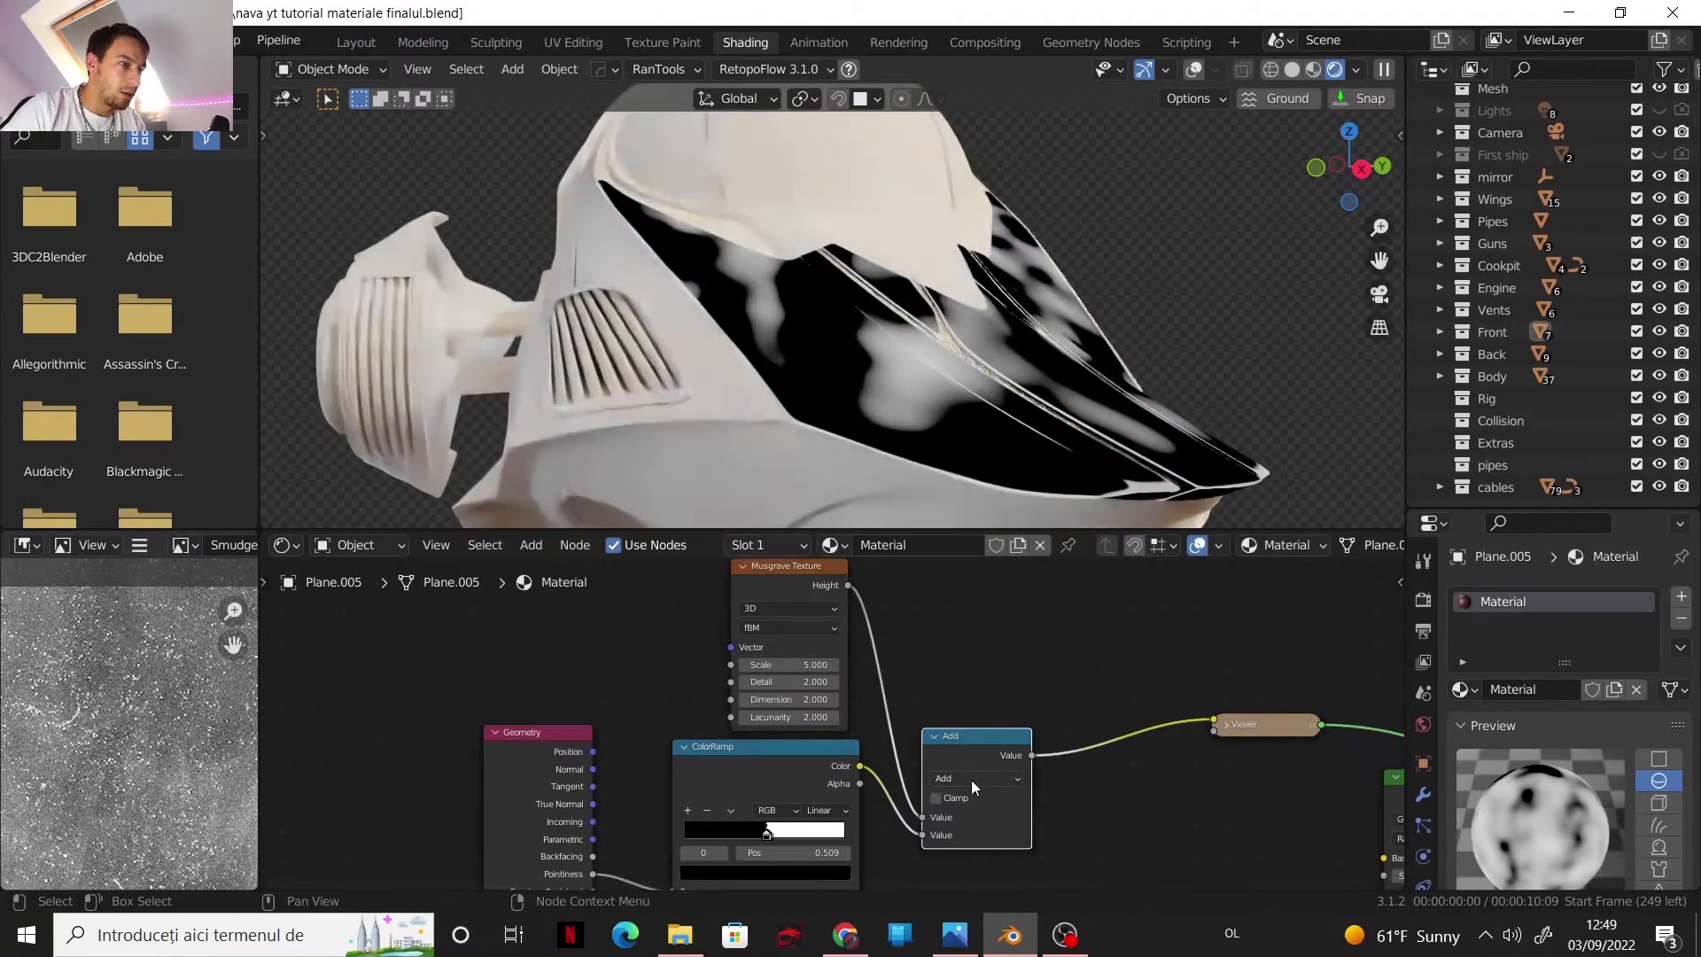
pyautogui.click(971, 780)
pyautogui.click(954, 617)
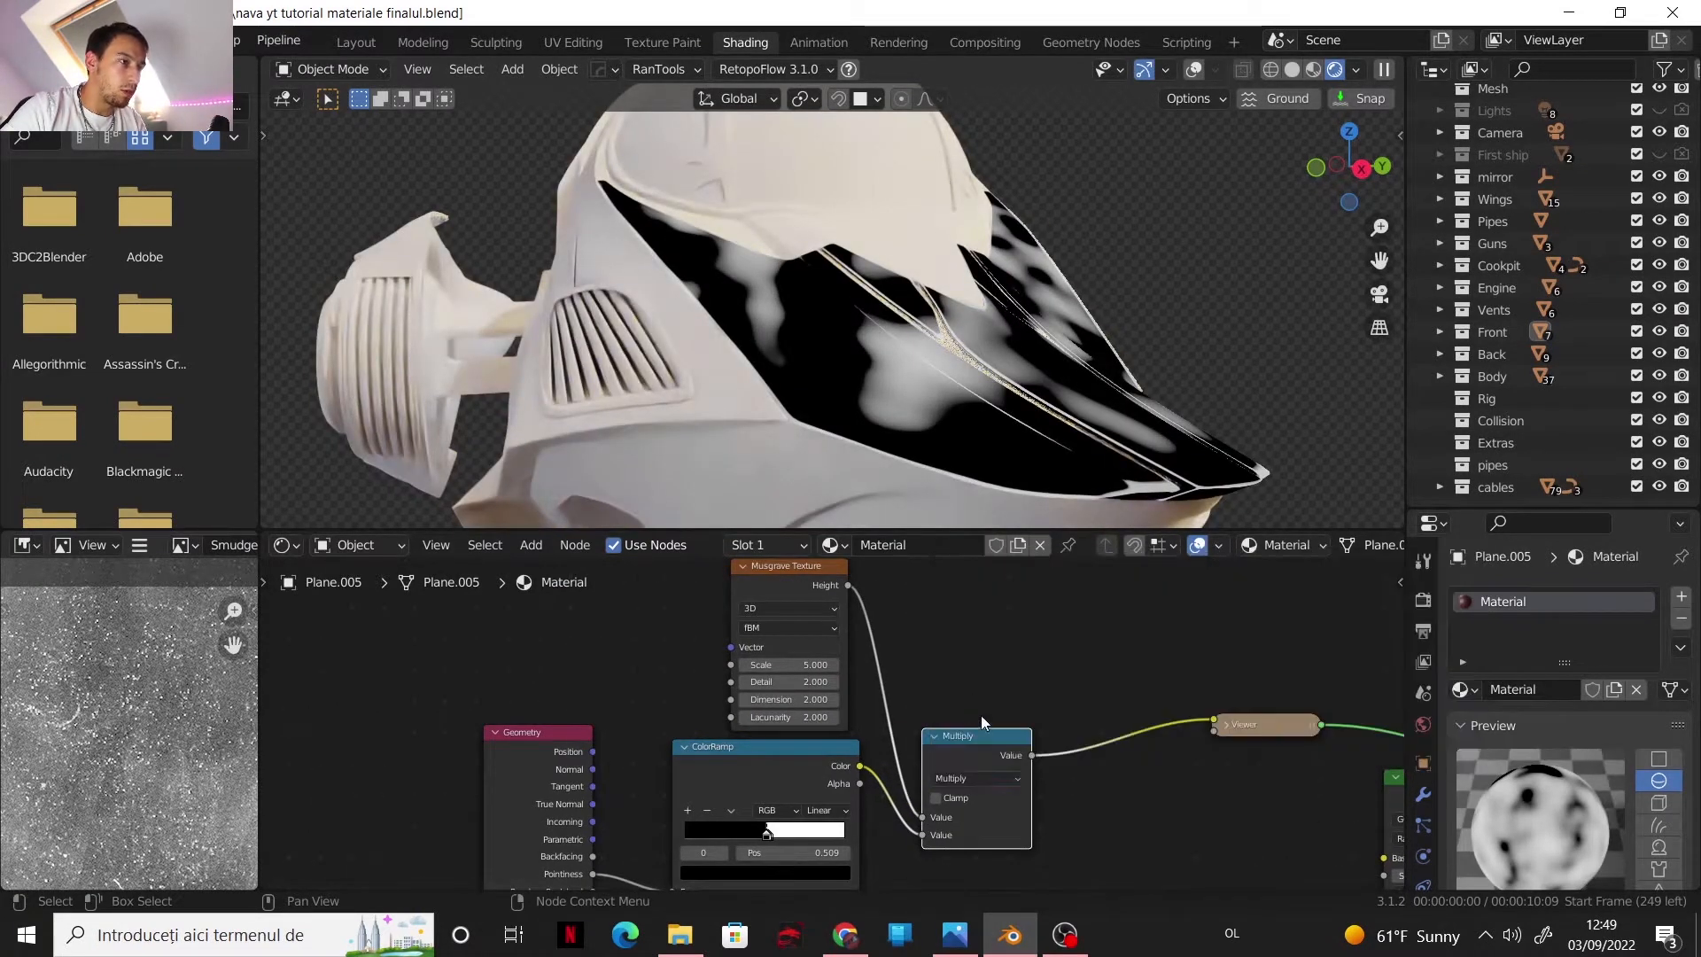
# - Set the Musgrave Texture's Scale to 14 and its Detail to 6
pyautogui.scroll(2, 729, 738)
pyautogui.click(840, 640)
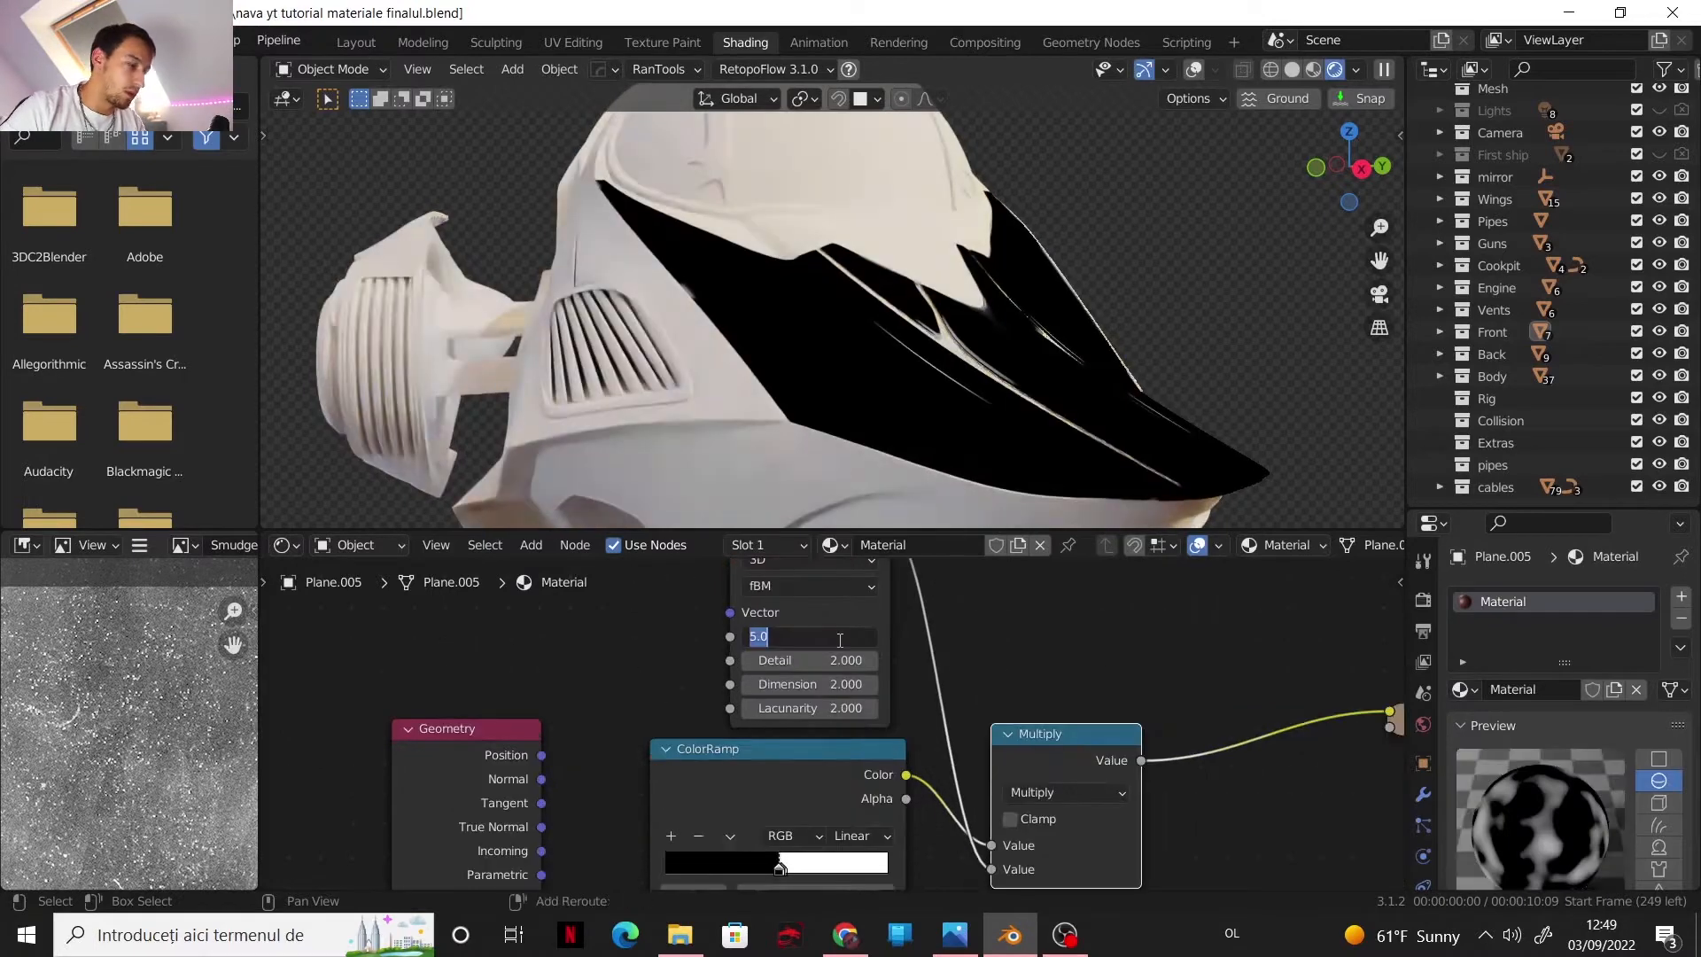
pyautogui.write('14')
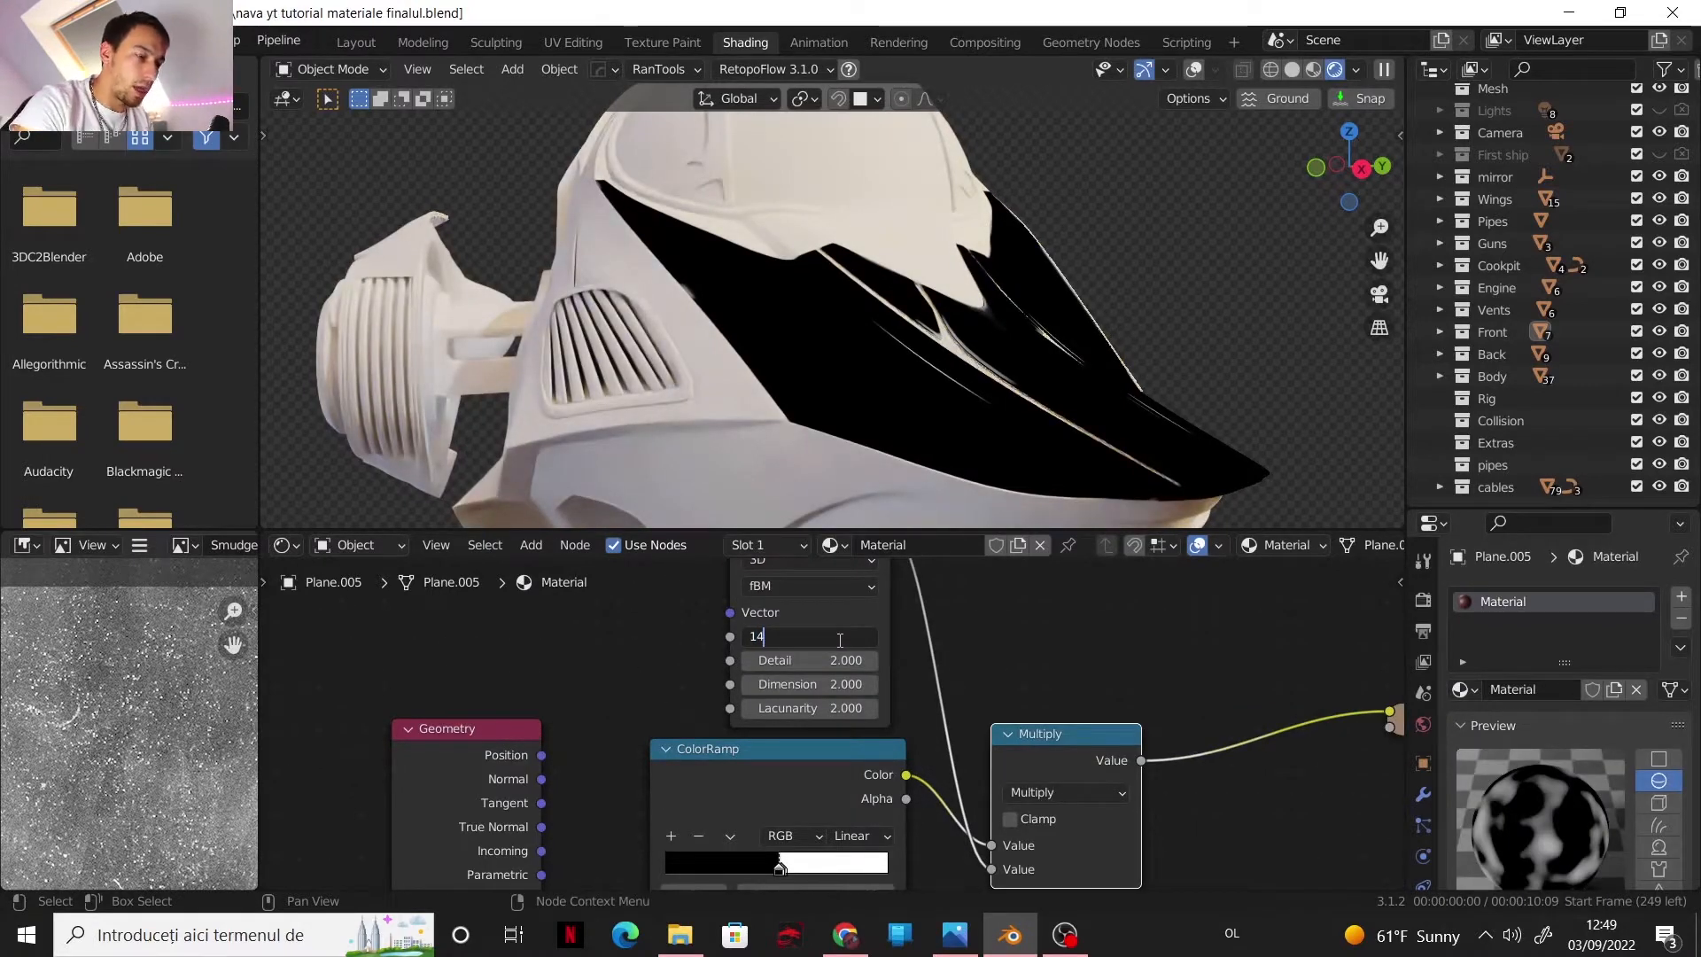
pyautogui.click(824, 660)
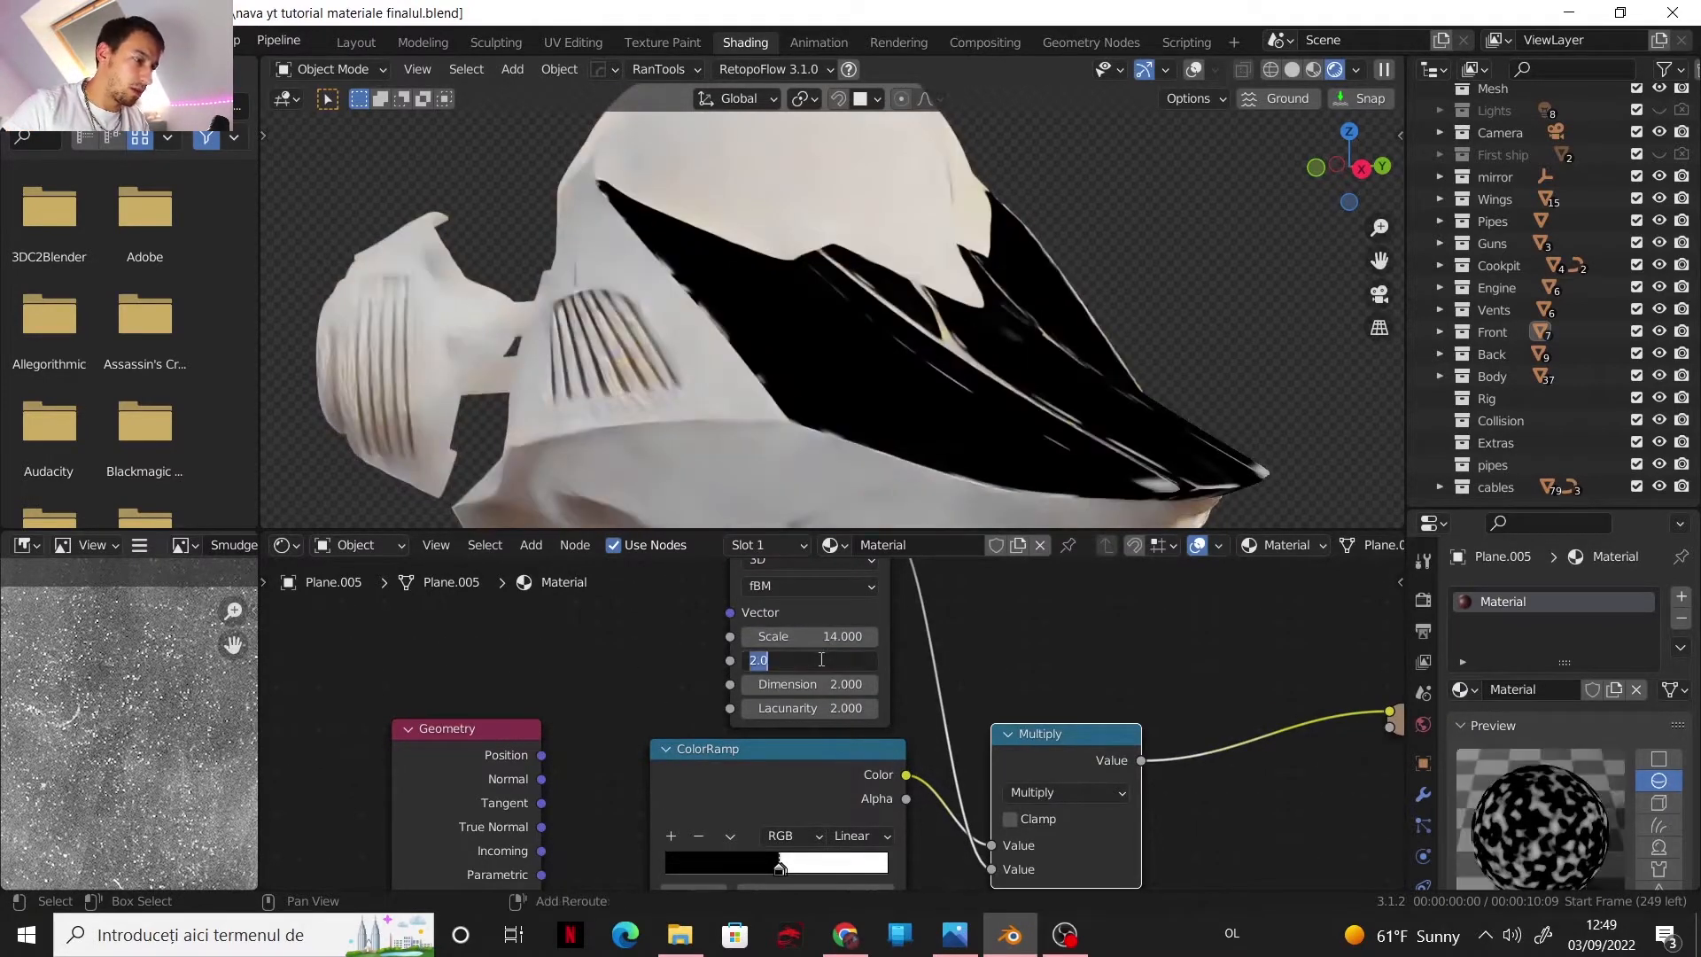
pyautogui.write('6')
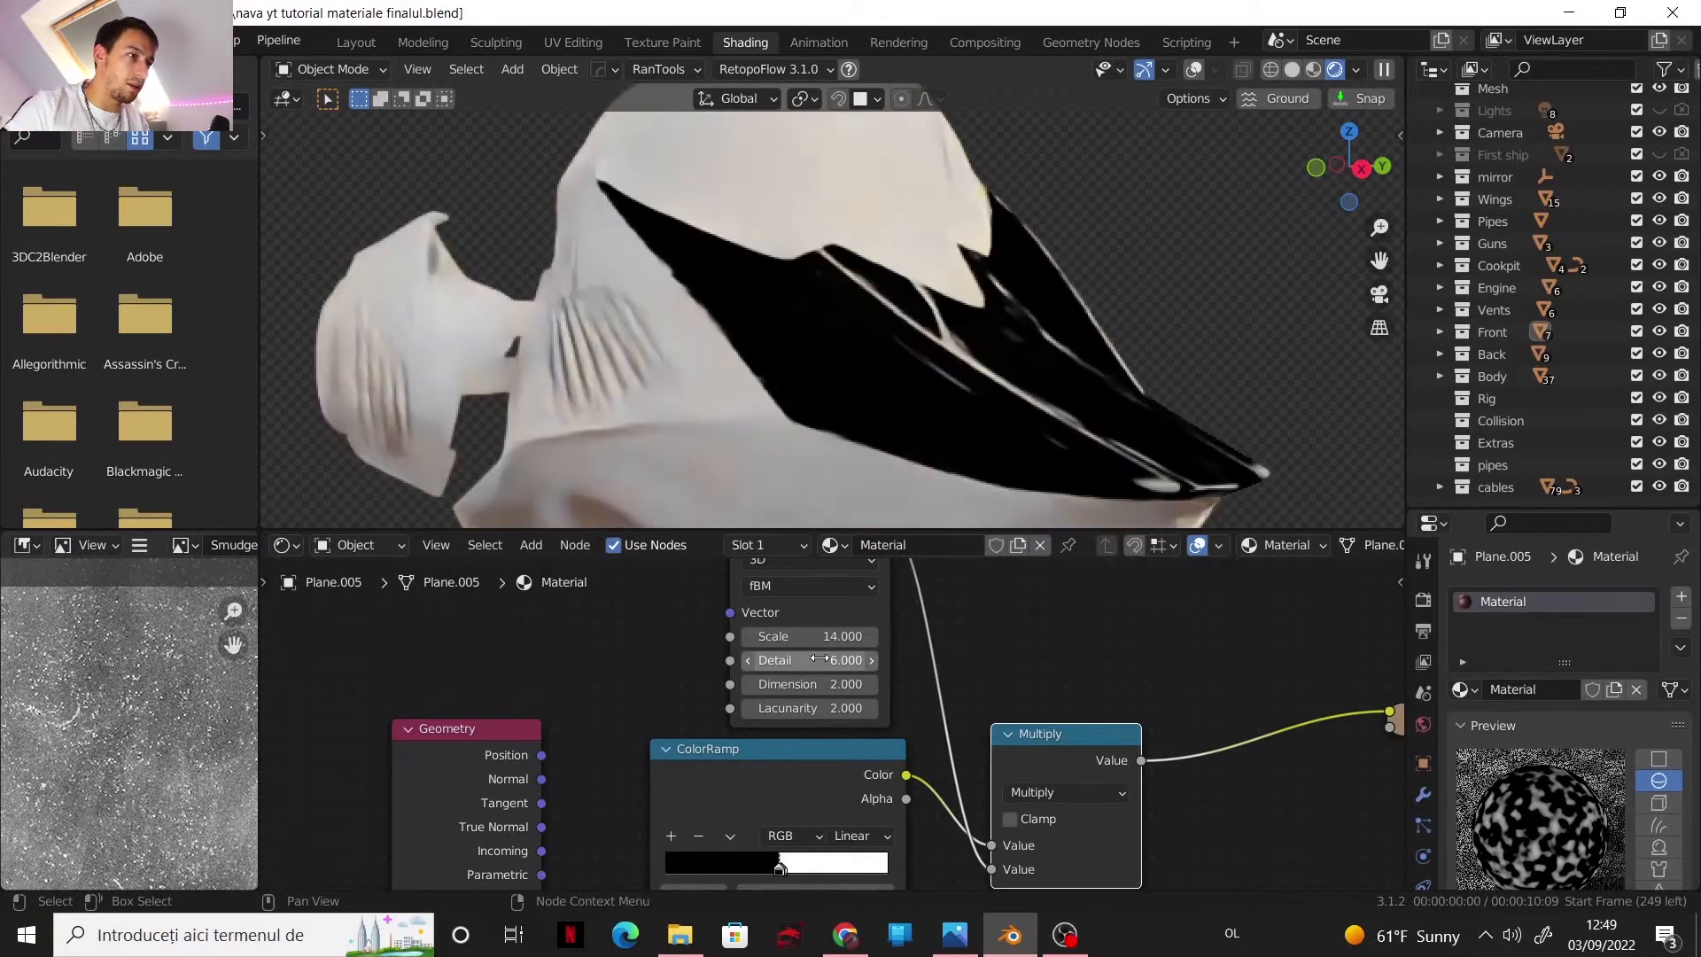
pyautogui.press('Return')
# - Set the Musgrave Texture's Dimension to 0.2 and its Lacunarity to 1.6
pyautogui.click(795, 683)
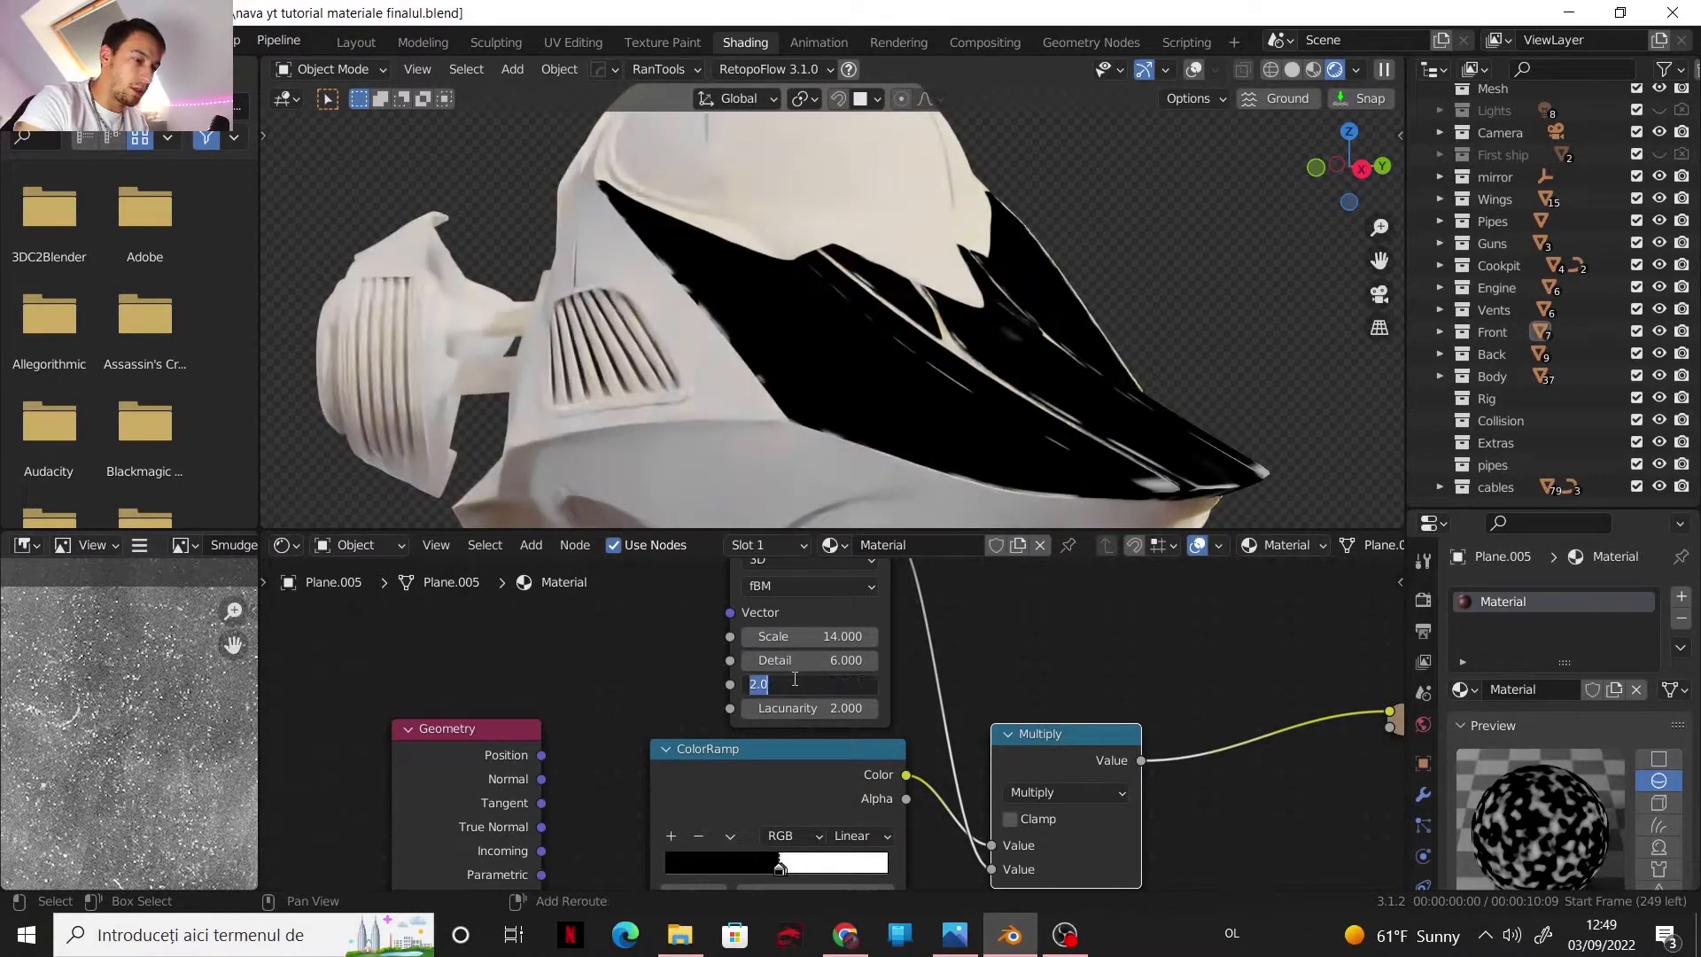
pyautogui.press('BackSpace')
pyautogui.press('Return')
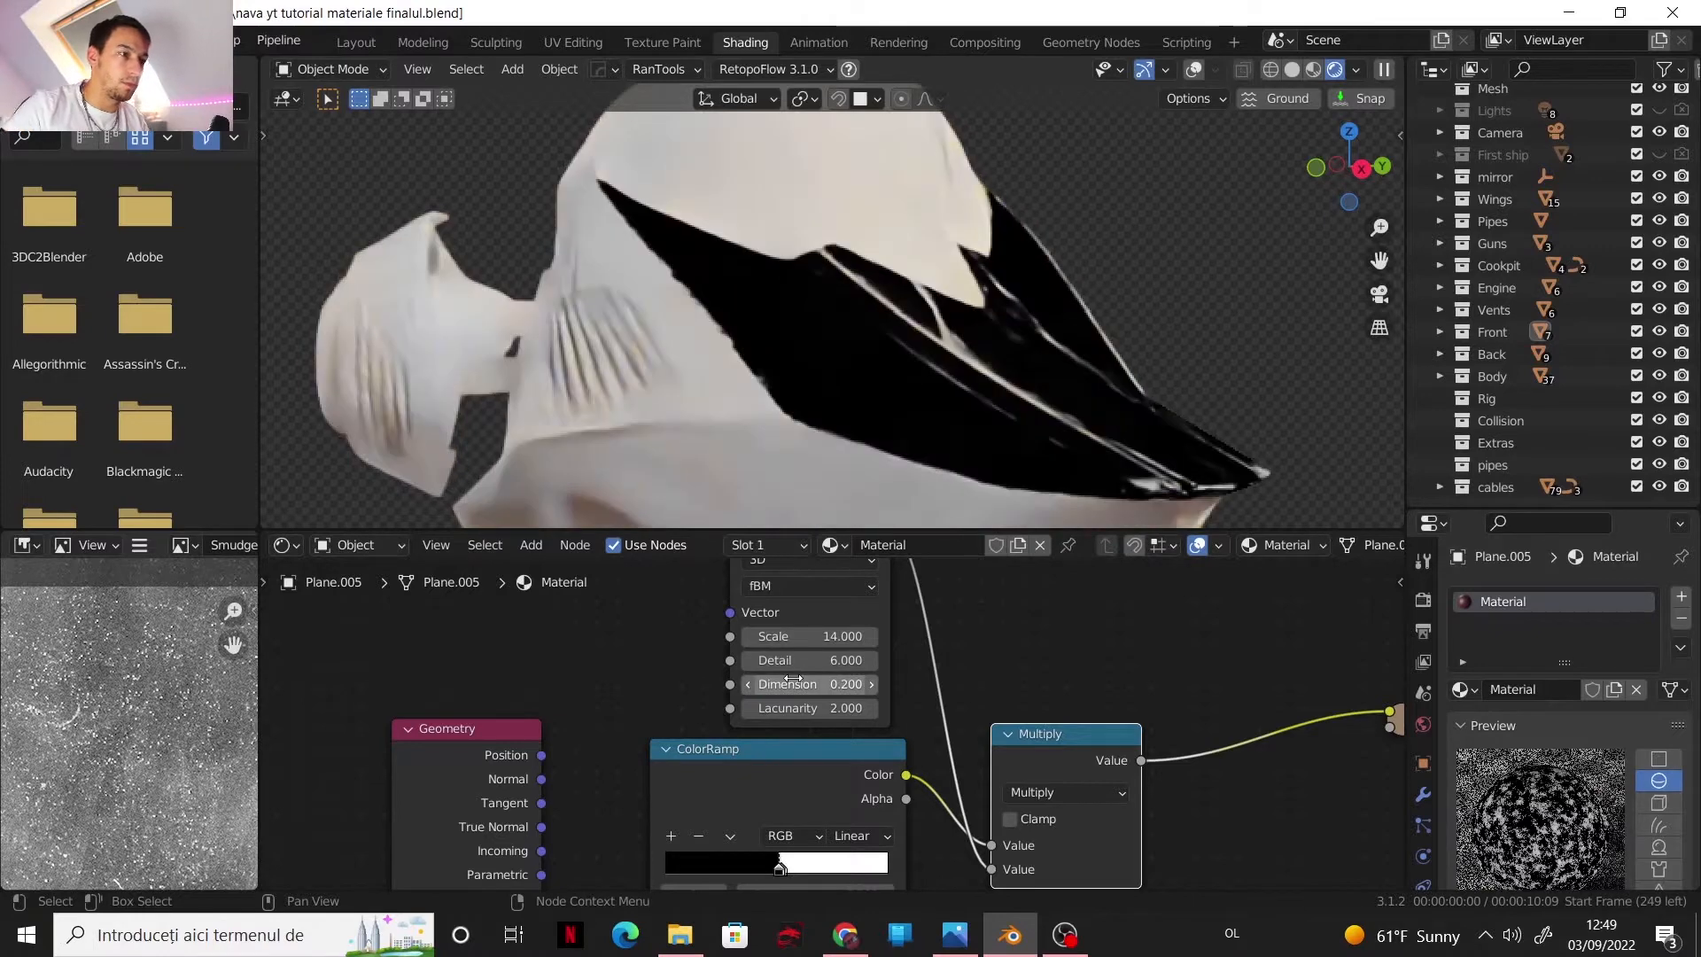
pyautogui.click(811, 709)
pyautogui.write('1')
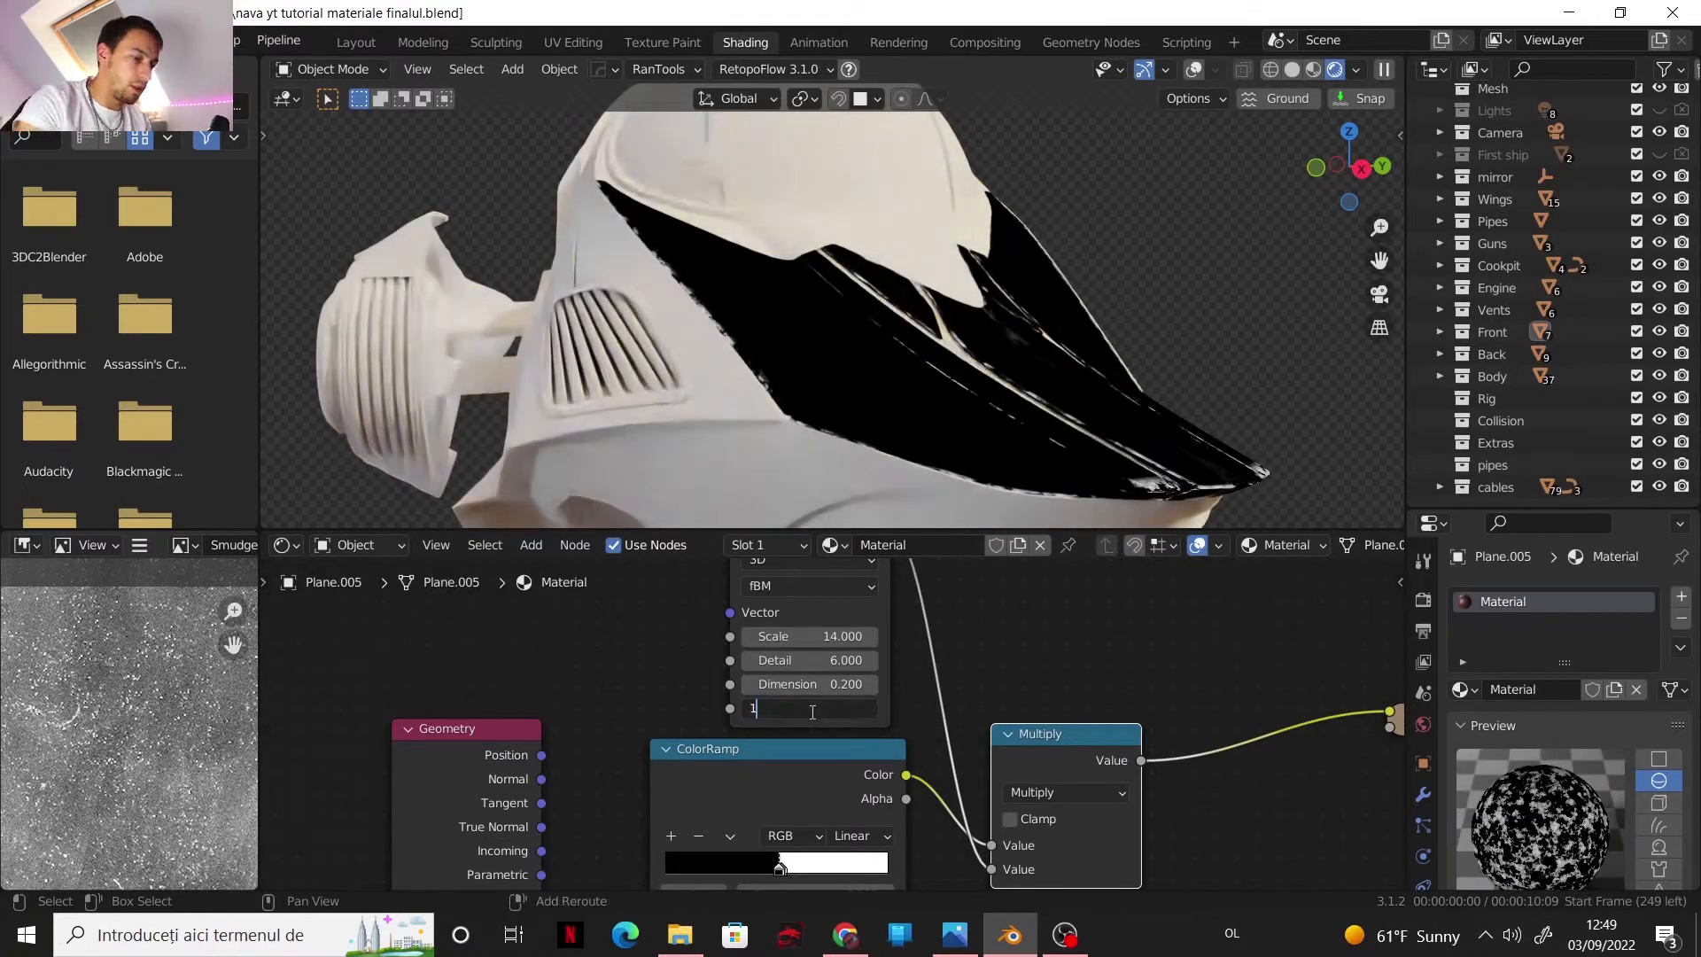
pyautogui.write('.6')
pyautogui.press('Return')
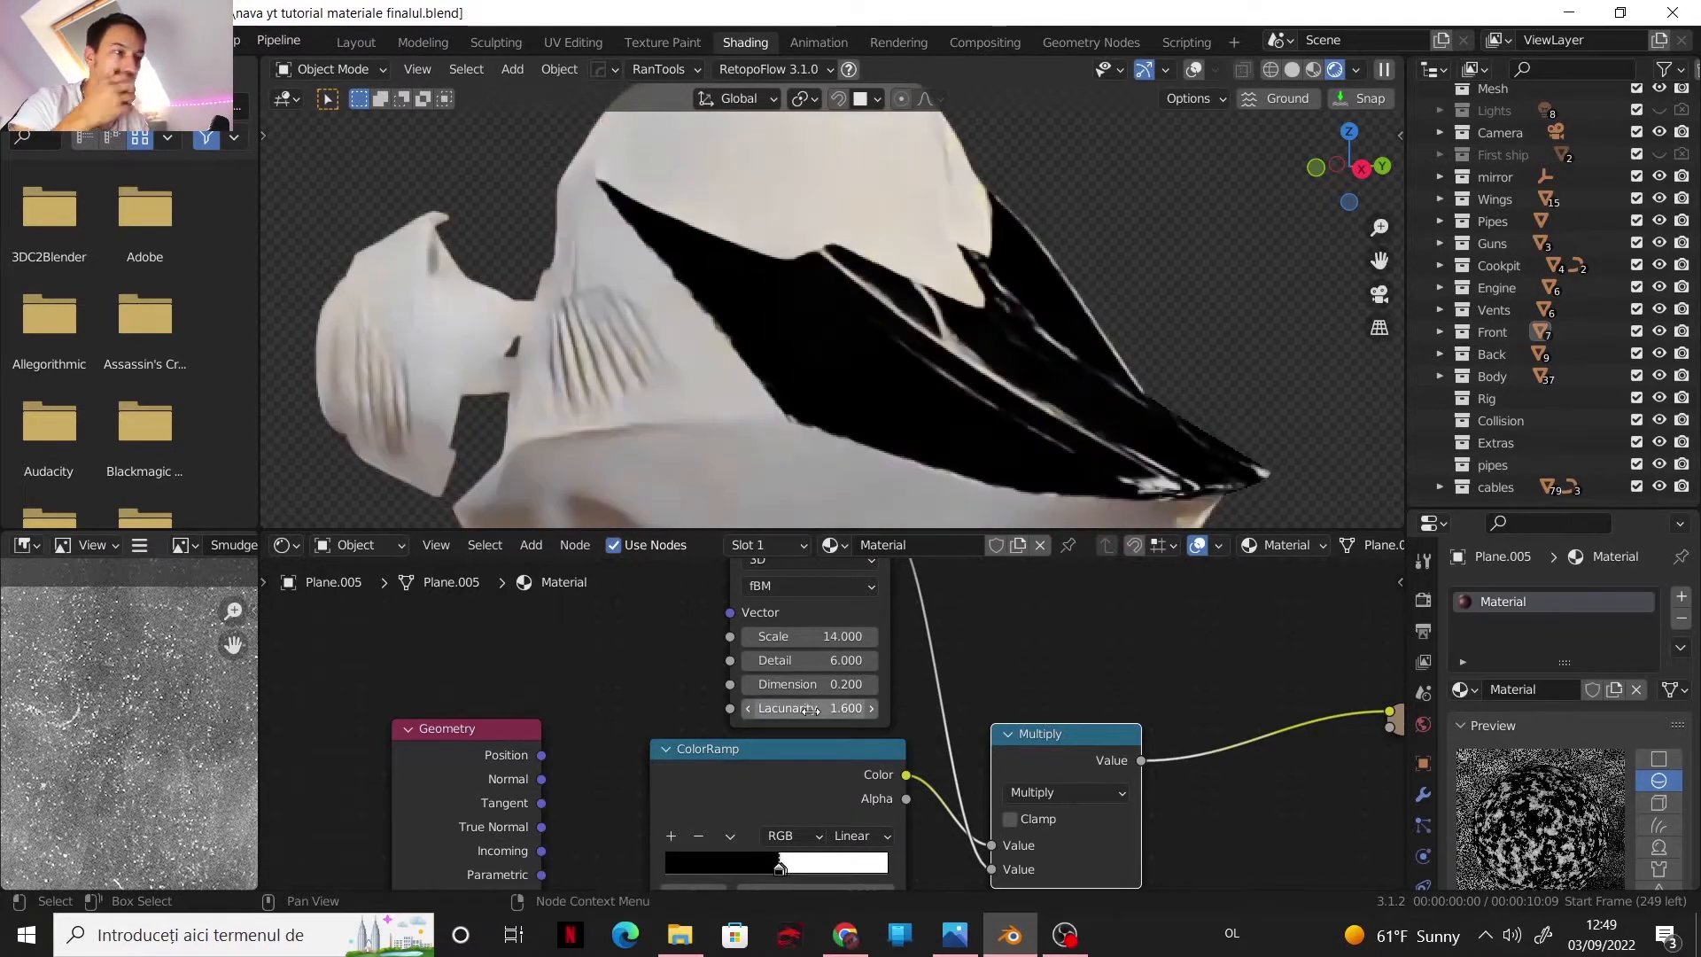
# - Add Texture Coordinate and Mapping nodes in front of the Musgrave Texture and feed the Mapping from the Object coordinates
pyautogui.scroll(-2, 983, 657)
pyautogui.moveTo(983, 657); pyautogui.dragTo(1012, 784, button='middle')
pyautogui.scroll(1, 898, 689)
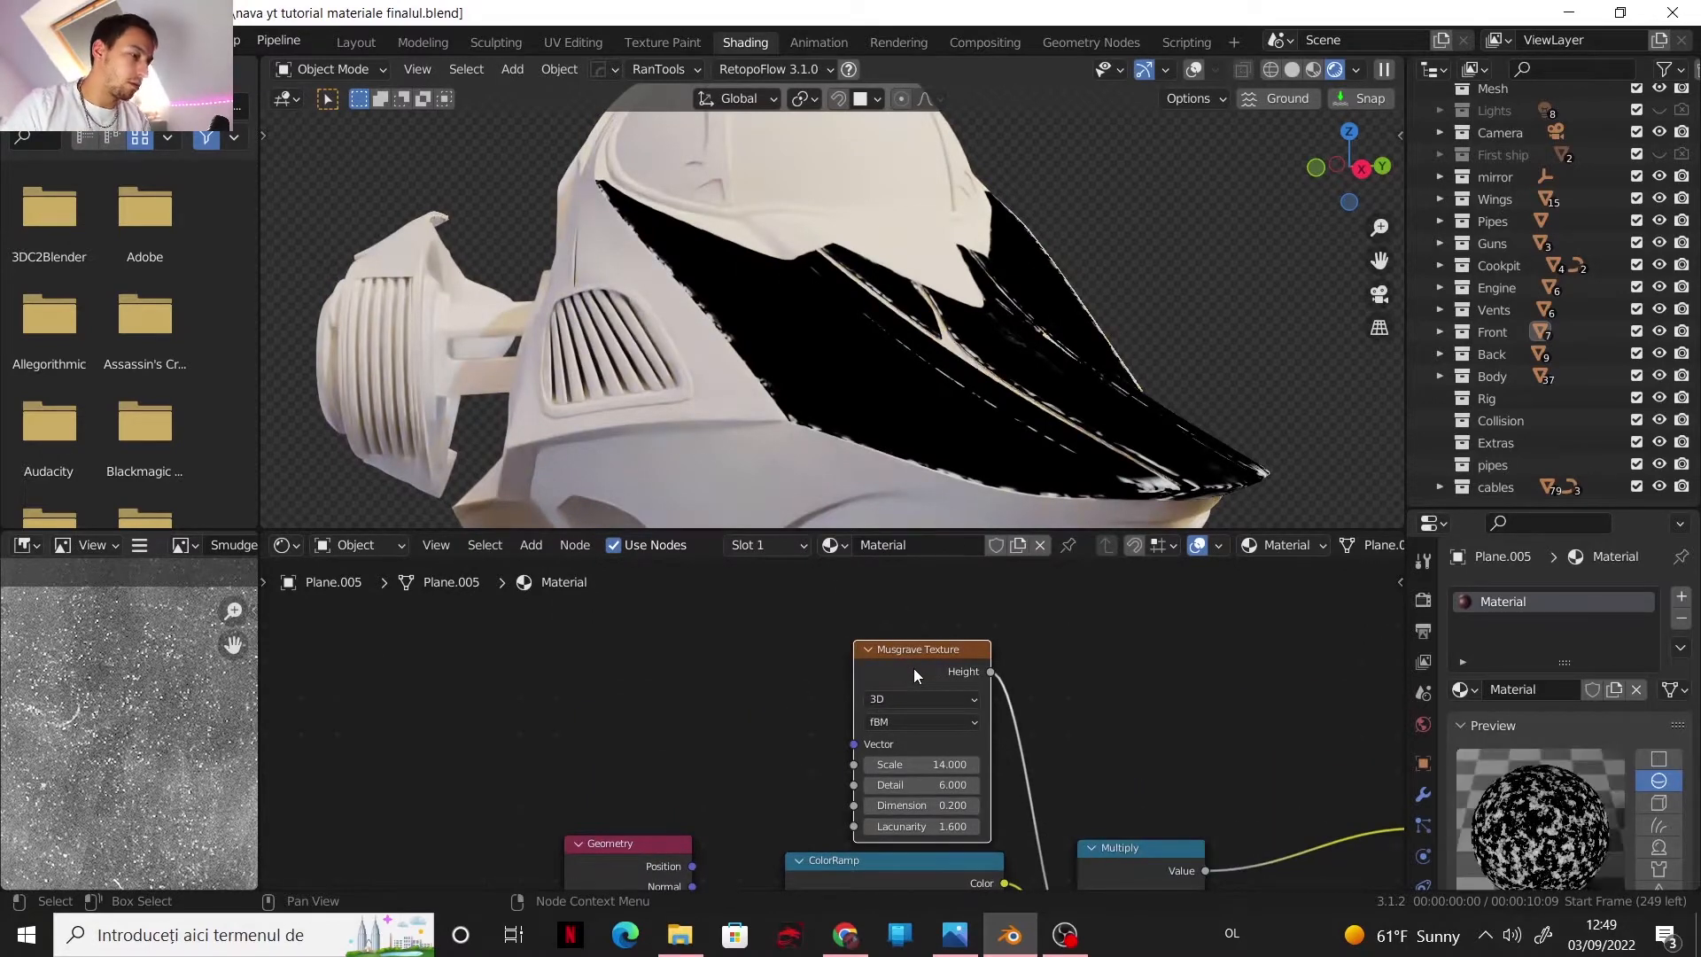
pyautogui.hotkey('ctrl', 't')
pyautogui.scroll(-3, 757, 645)
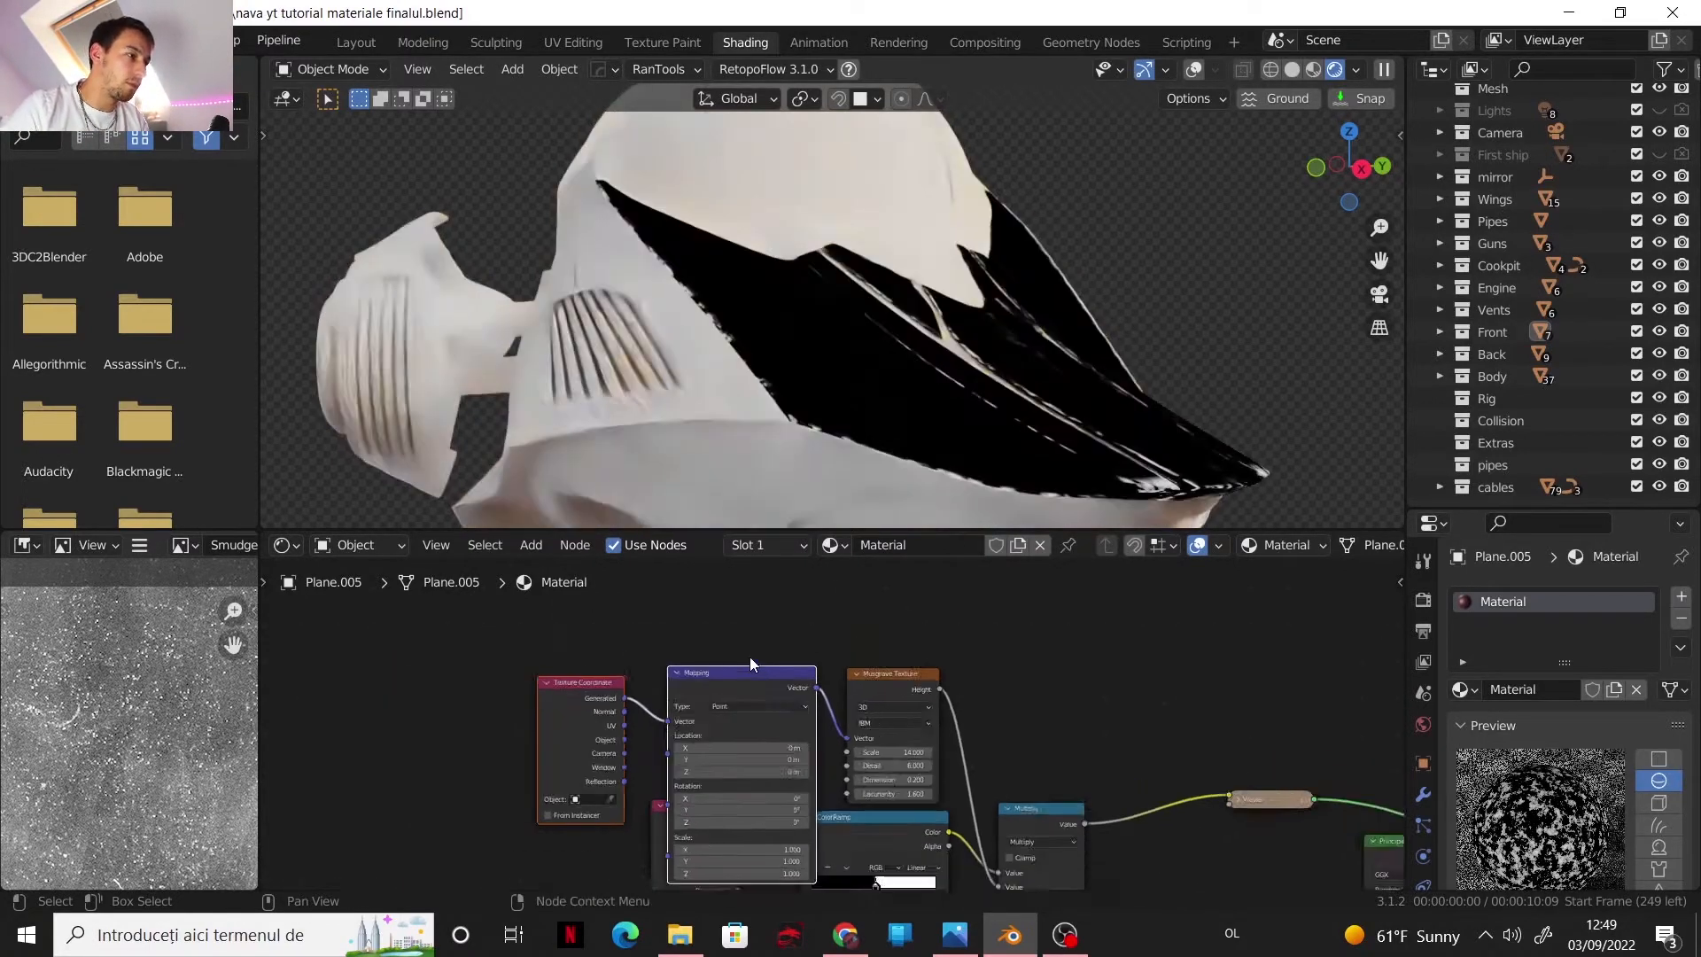
pyautogui.moveTo(736, 693); pyautogui.dragTo(647, 626)
pyautogui.scroll(1, 709, 671)
pyautogui.moveTo(709, 672); pyautogui.dragTo(778, 669, button='middle')
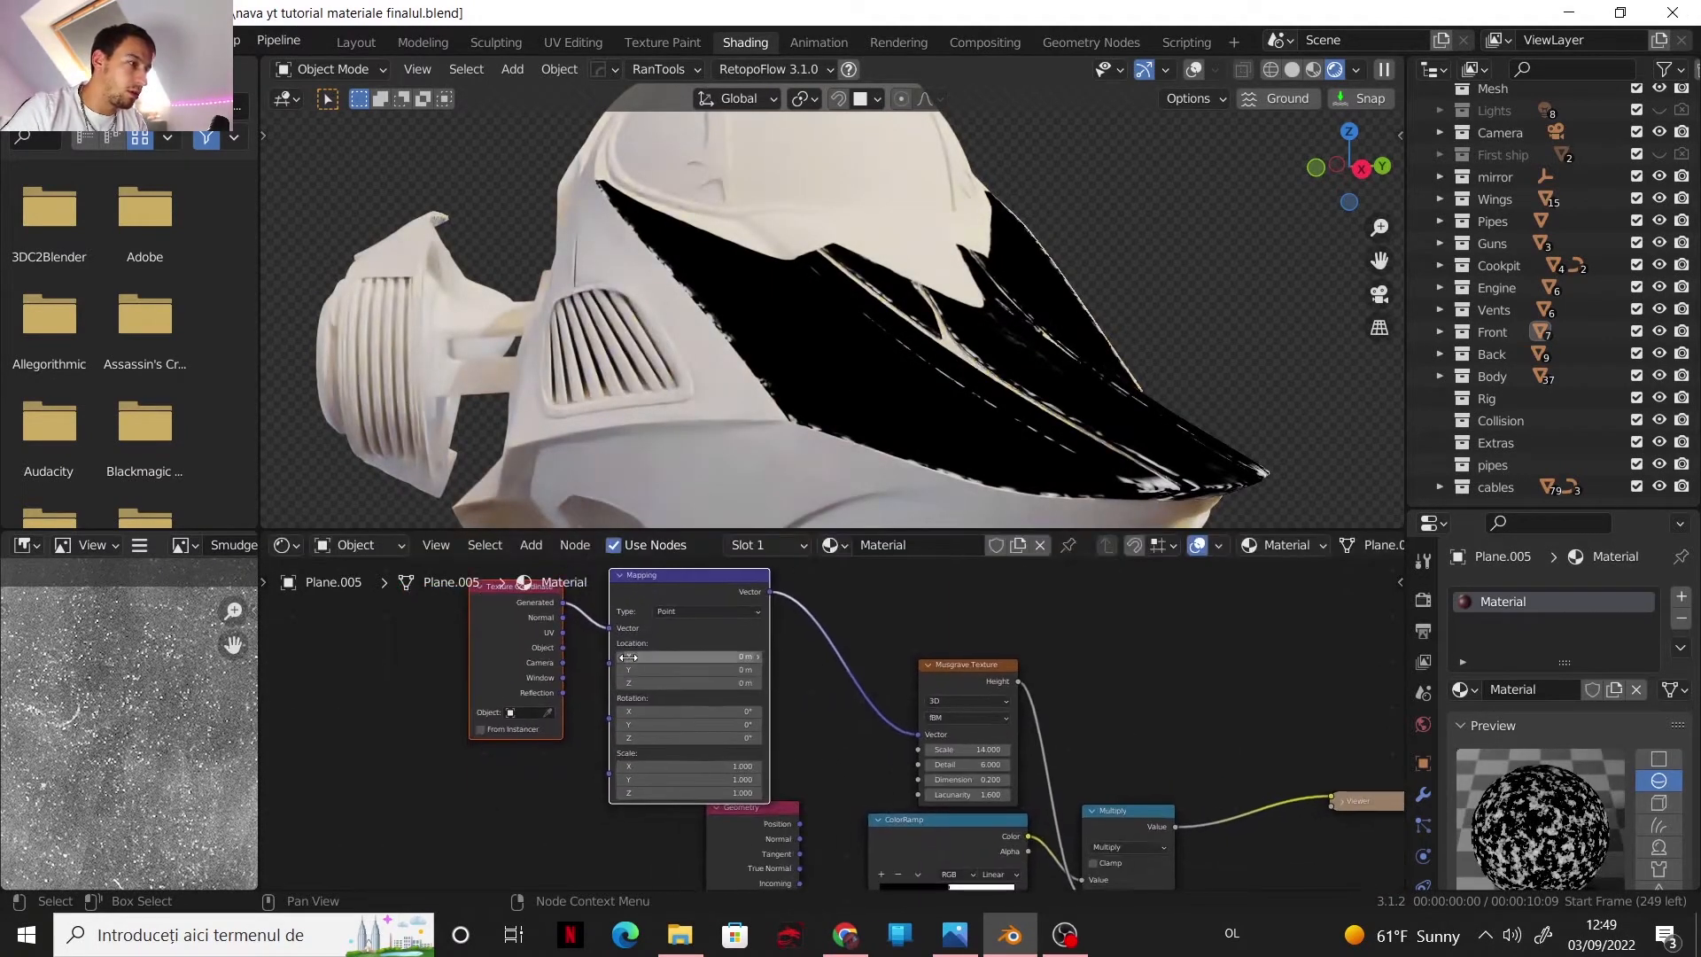
pyautogui.scroll(1, 771, 666)
pyautogui.moveTo(541, 643); pyautogui.dragTo(591, 619)
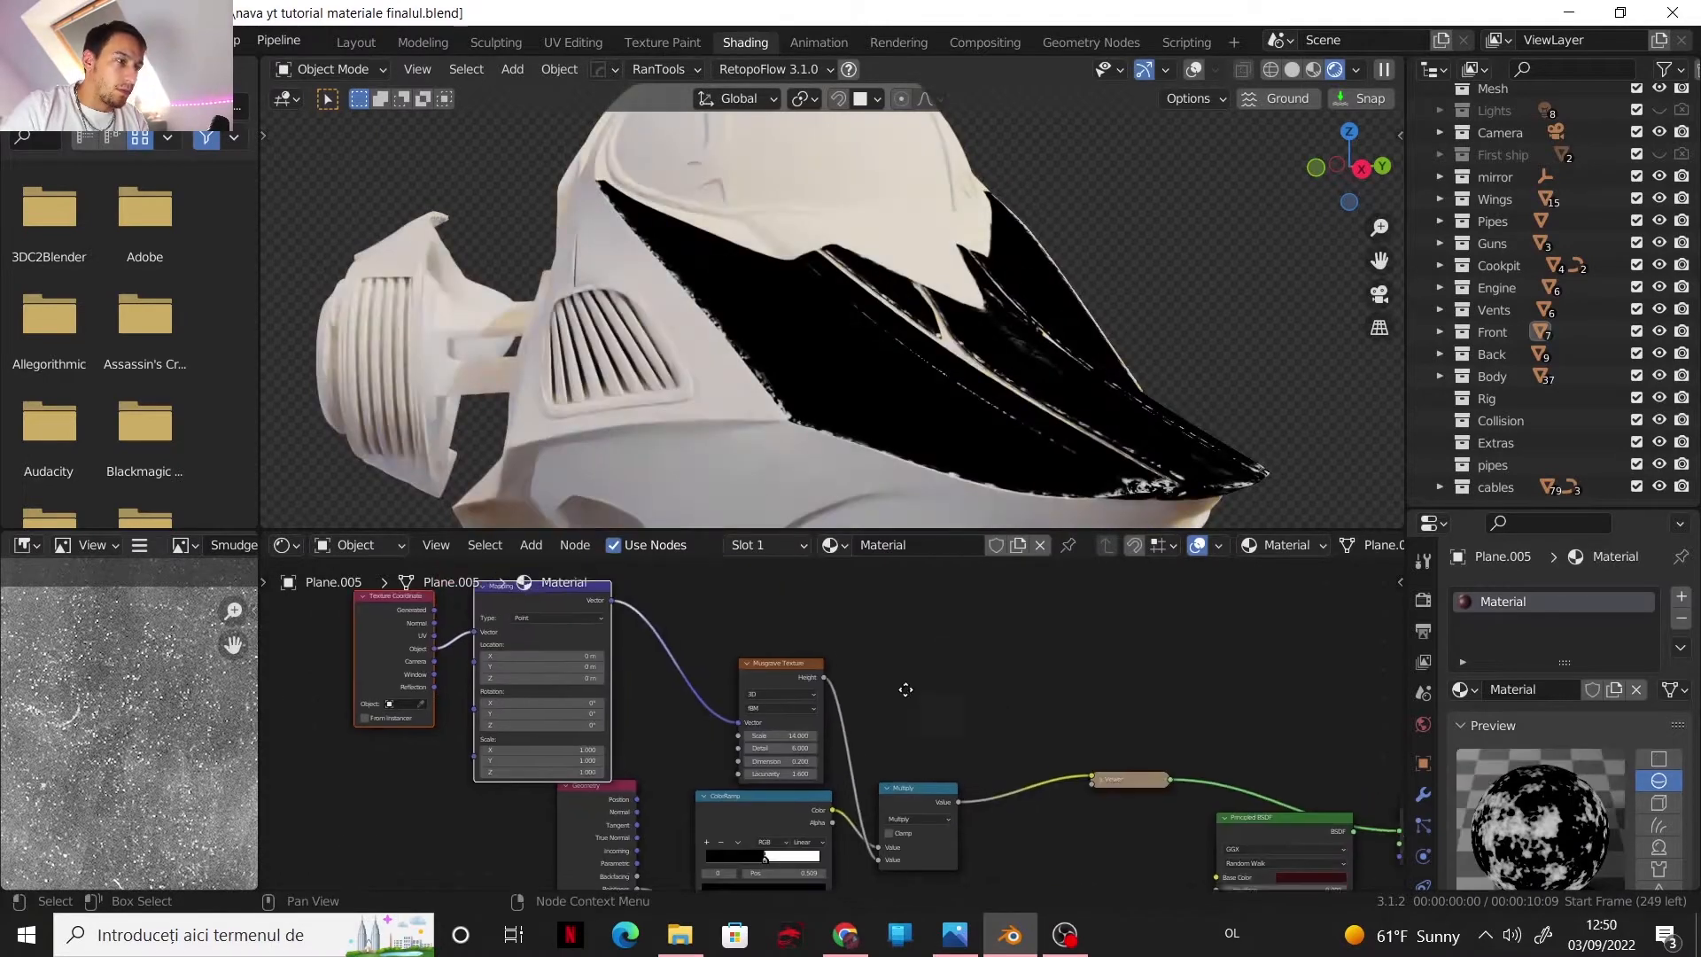
# - Insert a second Math node set to Subtract between the Multiply node and the Viewer
pyautogui.moveTo(907, 688); pyautogui.dragTo(822, 636, button='middle')
pyautogui.scroll(1, 869, 662)
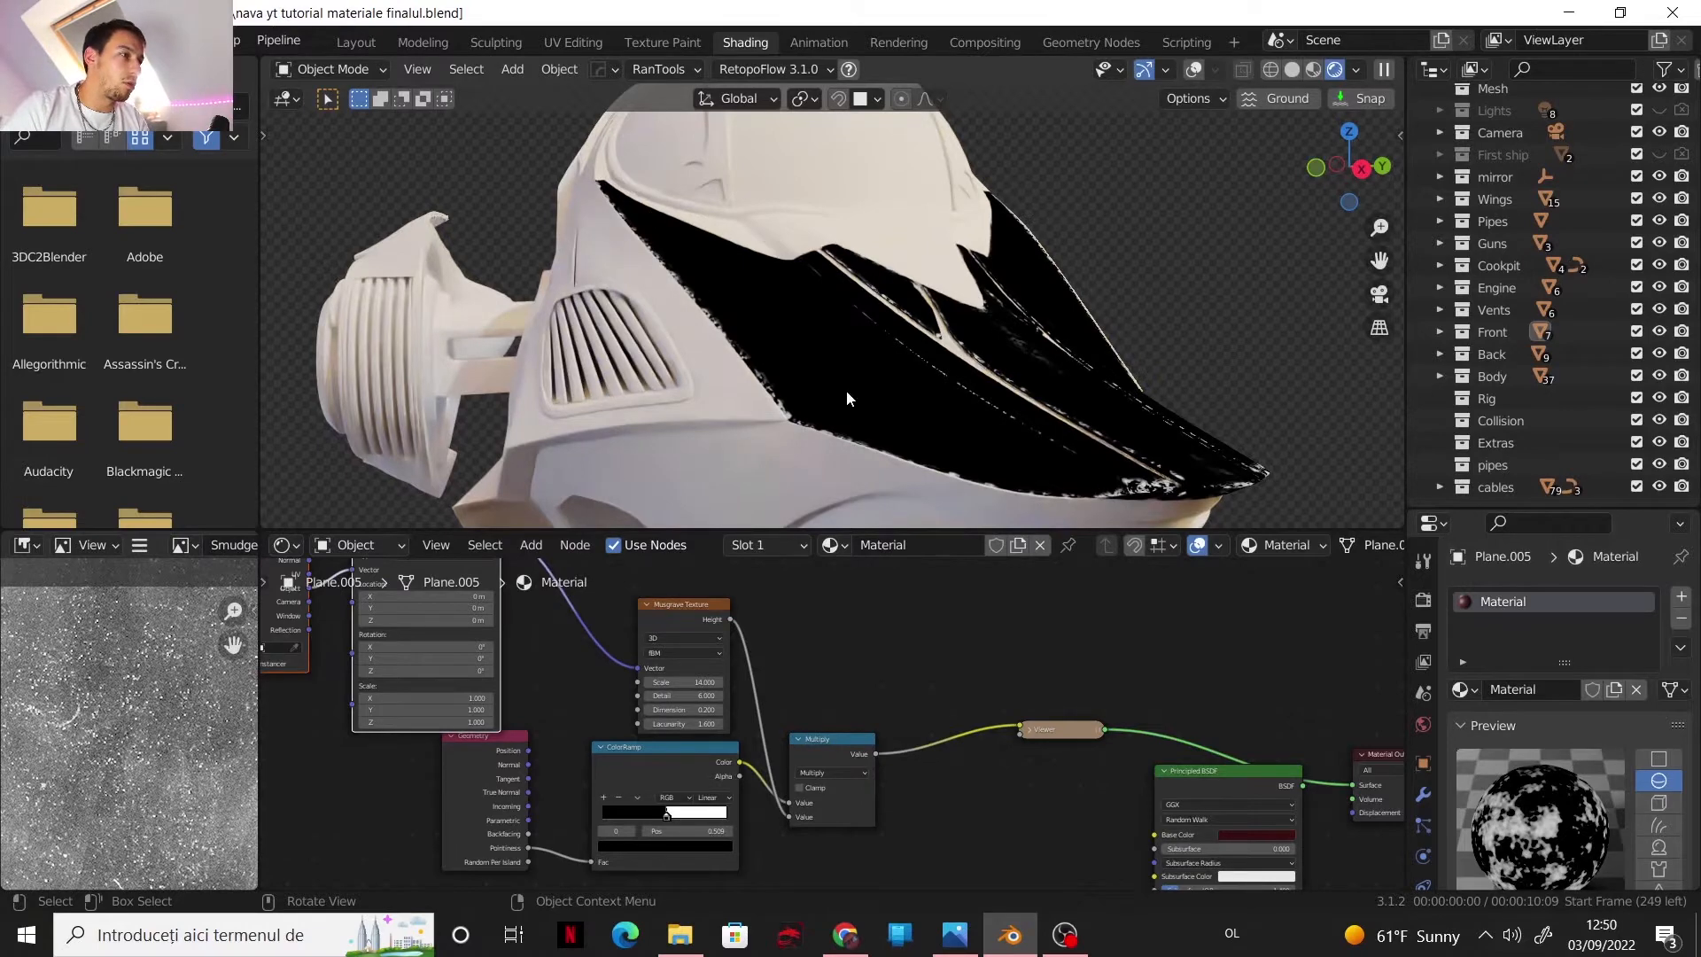
pyautogui.hotkey('shift', 'a')
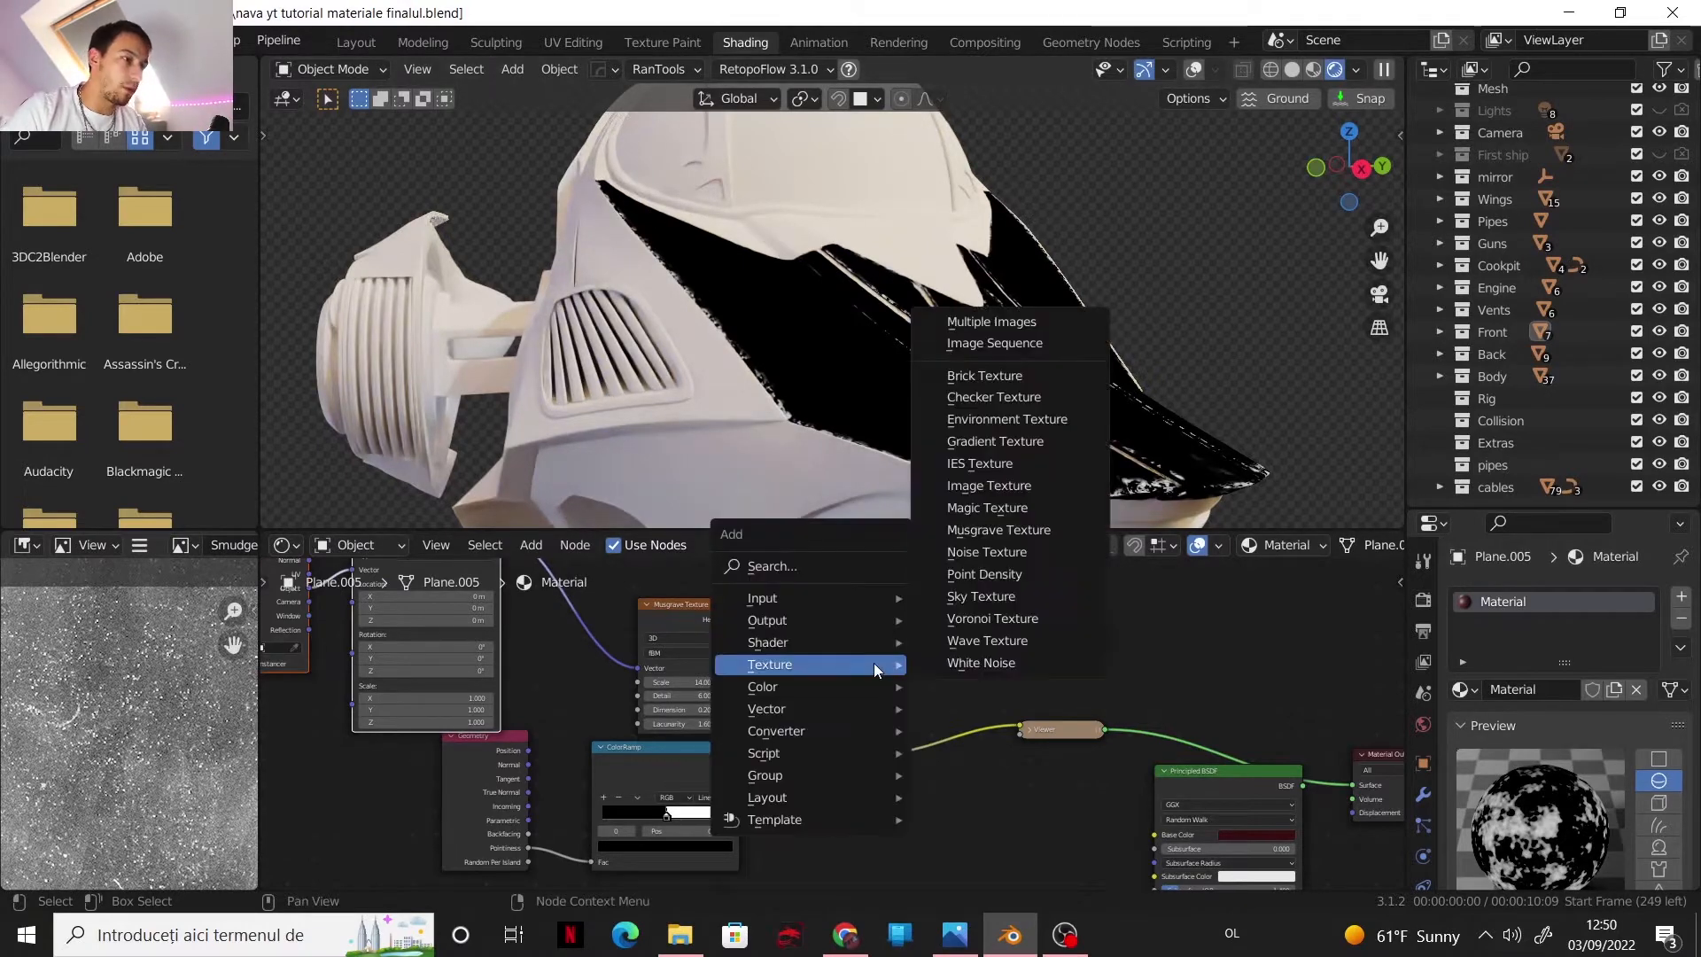
pyautogui.moveTo(850, 731)
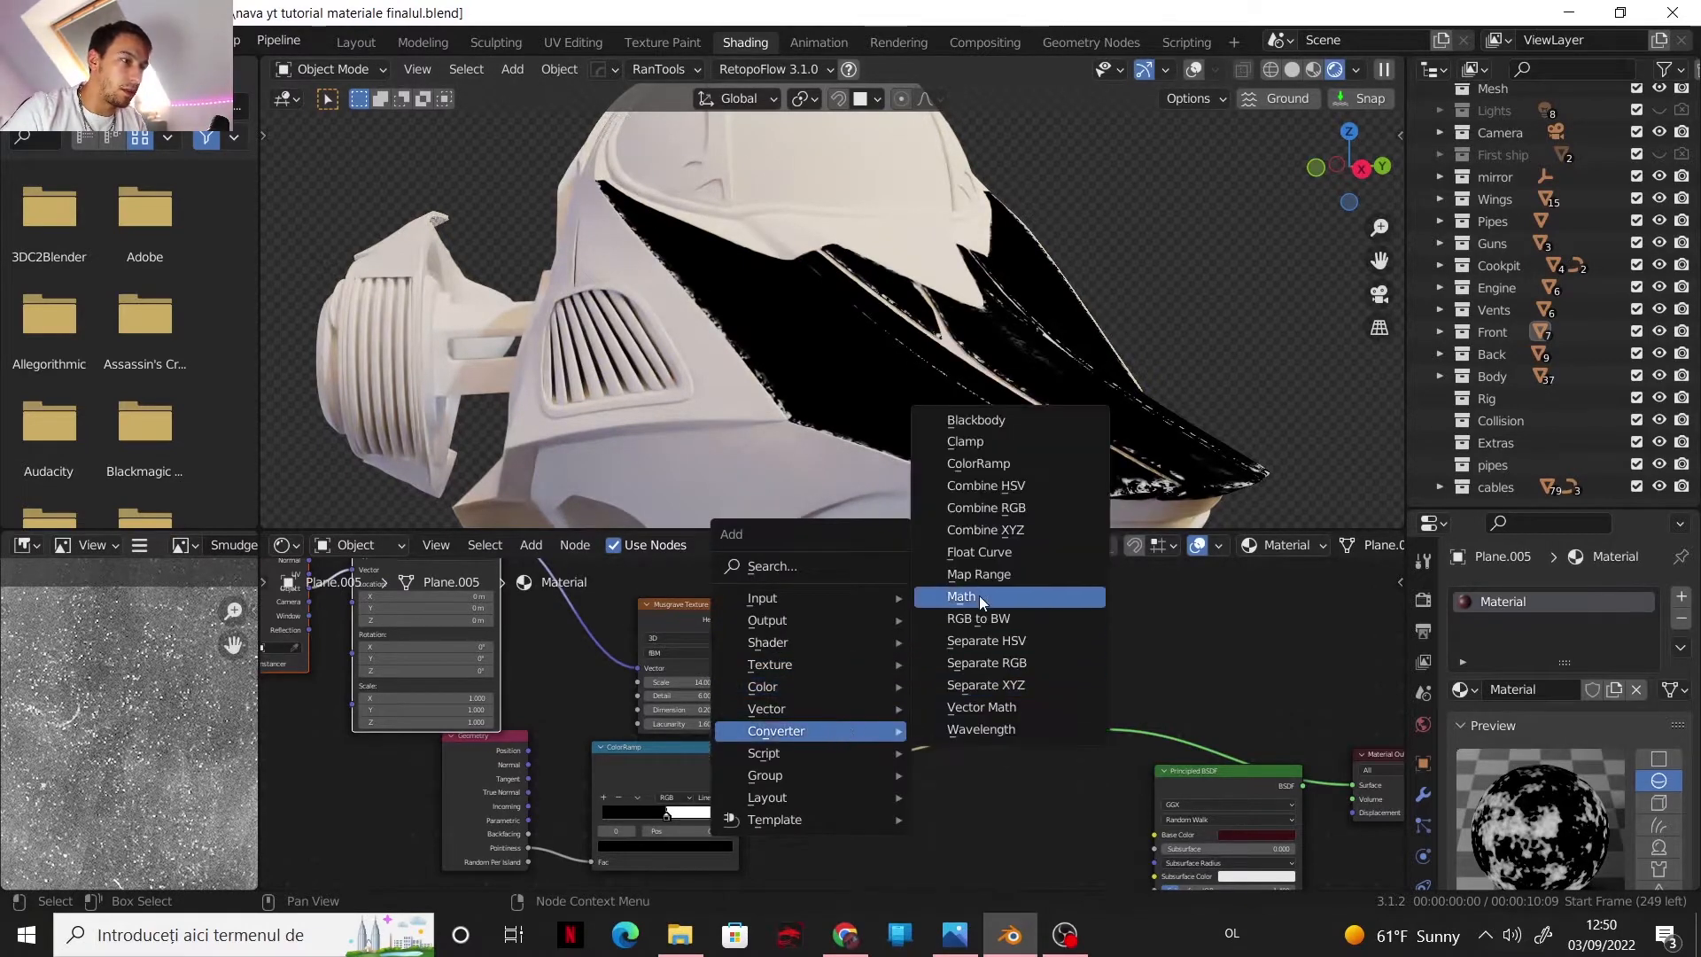
pyautogui.click(980, 595)
pyautogui.click(922, 677)
pyautogui.click(946, 700)
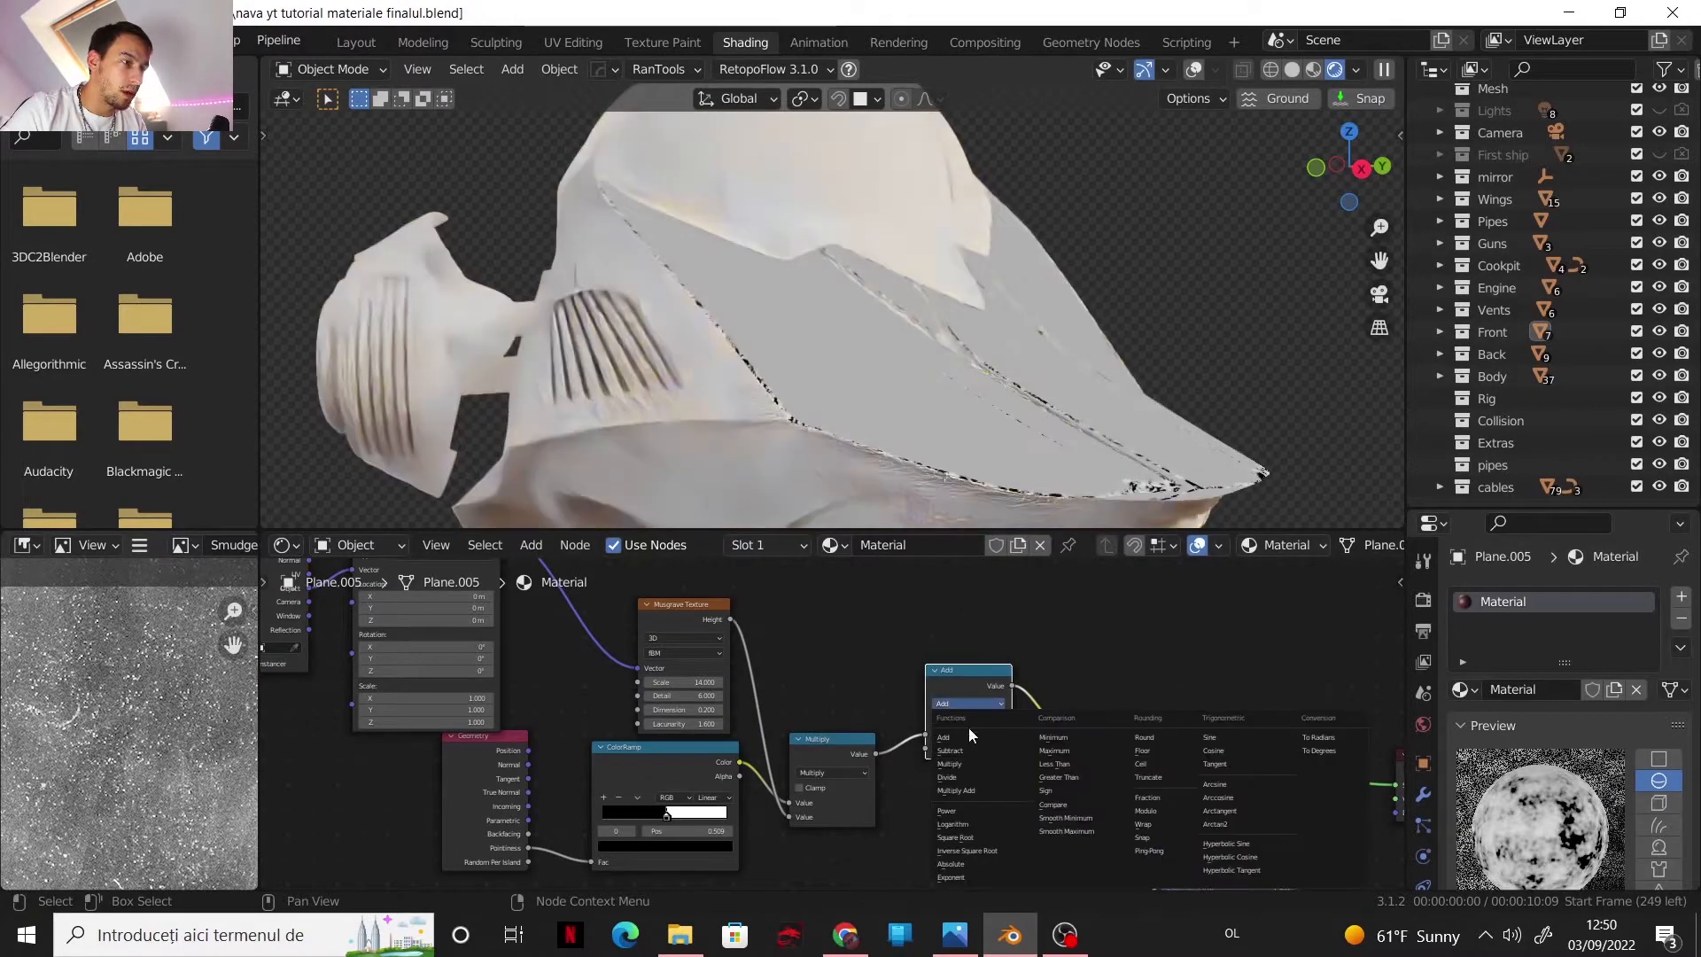
pyautogui.click(969, 751)
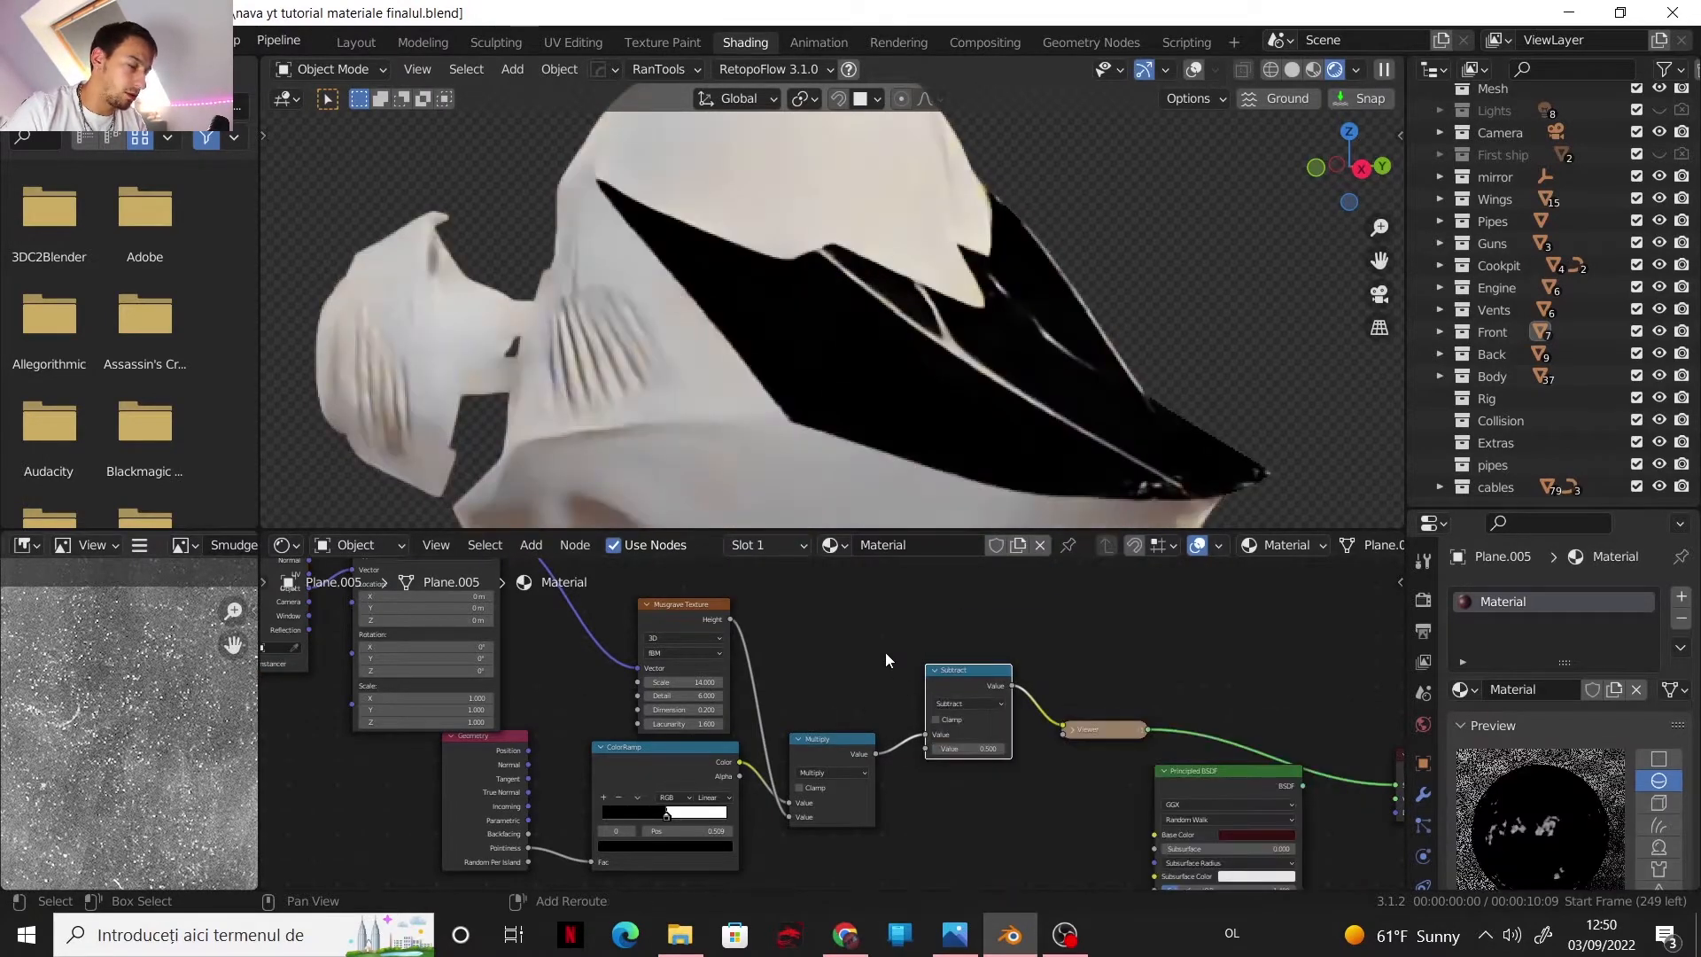
# - Add a Noise Texture node below the Multiply node and connect its Fac output to the Subtract node's second value
pyautogui.hotkey('shift', 'a')
pyautogui.moveTo(881, 652)
pyautogui.moveTo(860, 589)
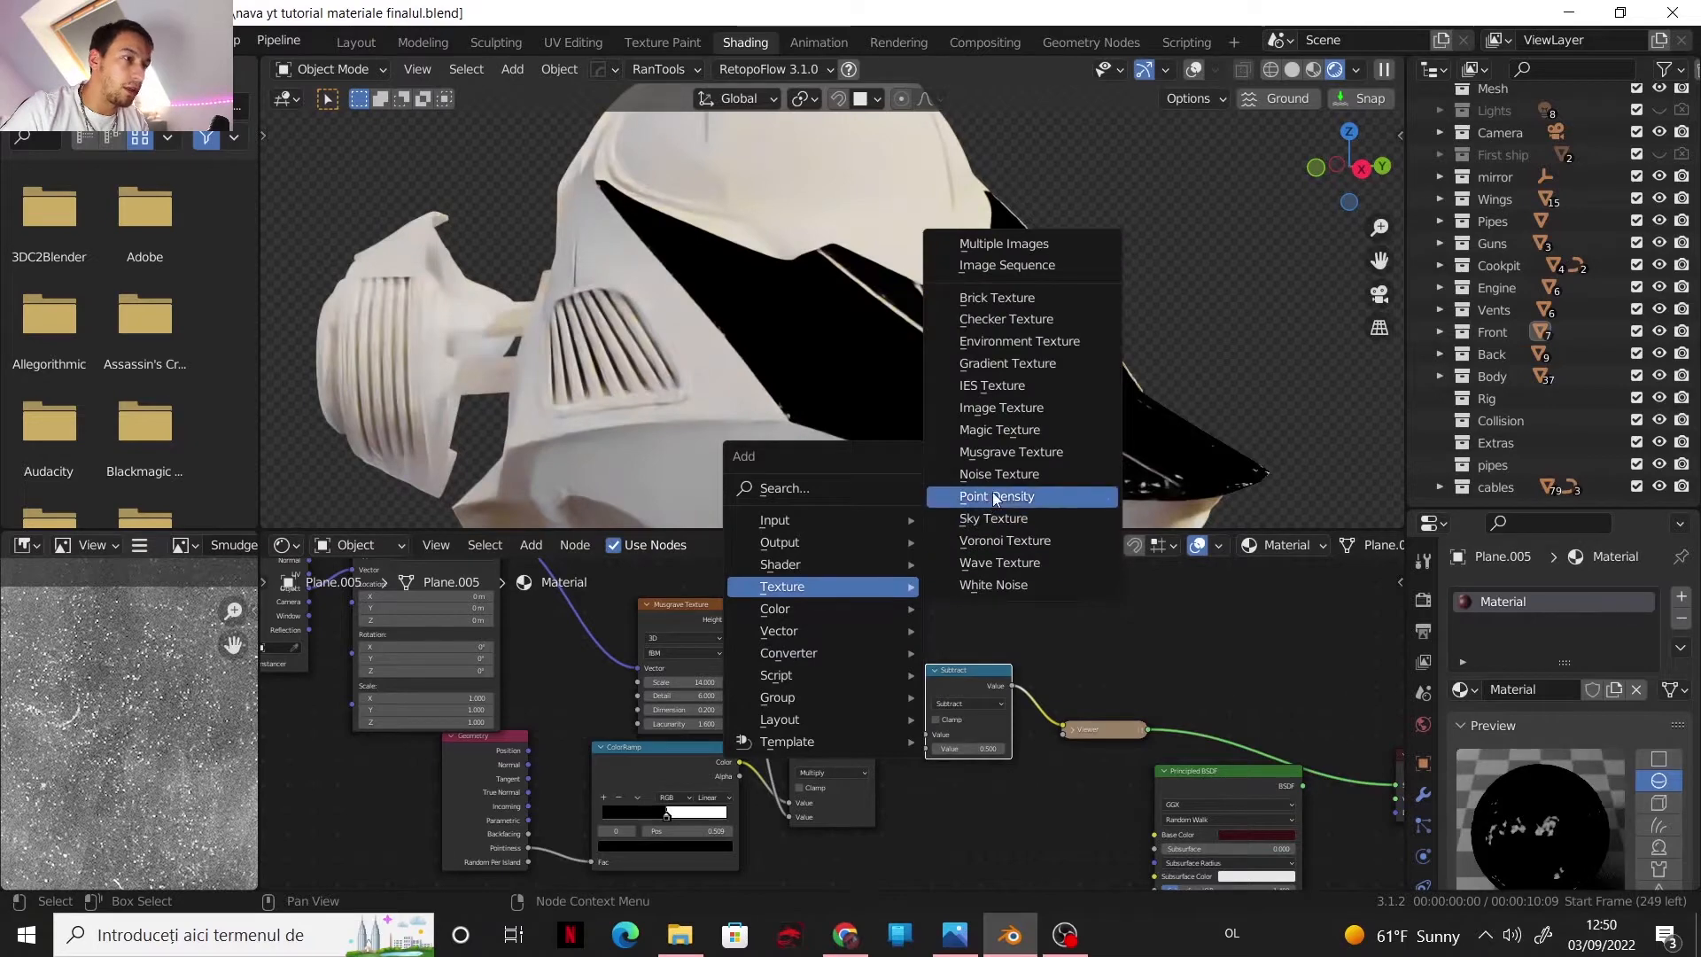
pyautogui.click(1003, 595)
pyautogui.click(793, 808)
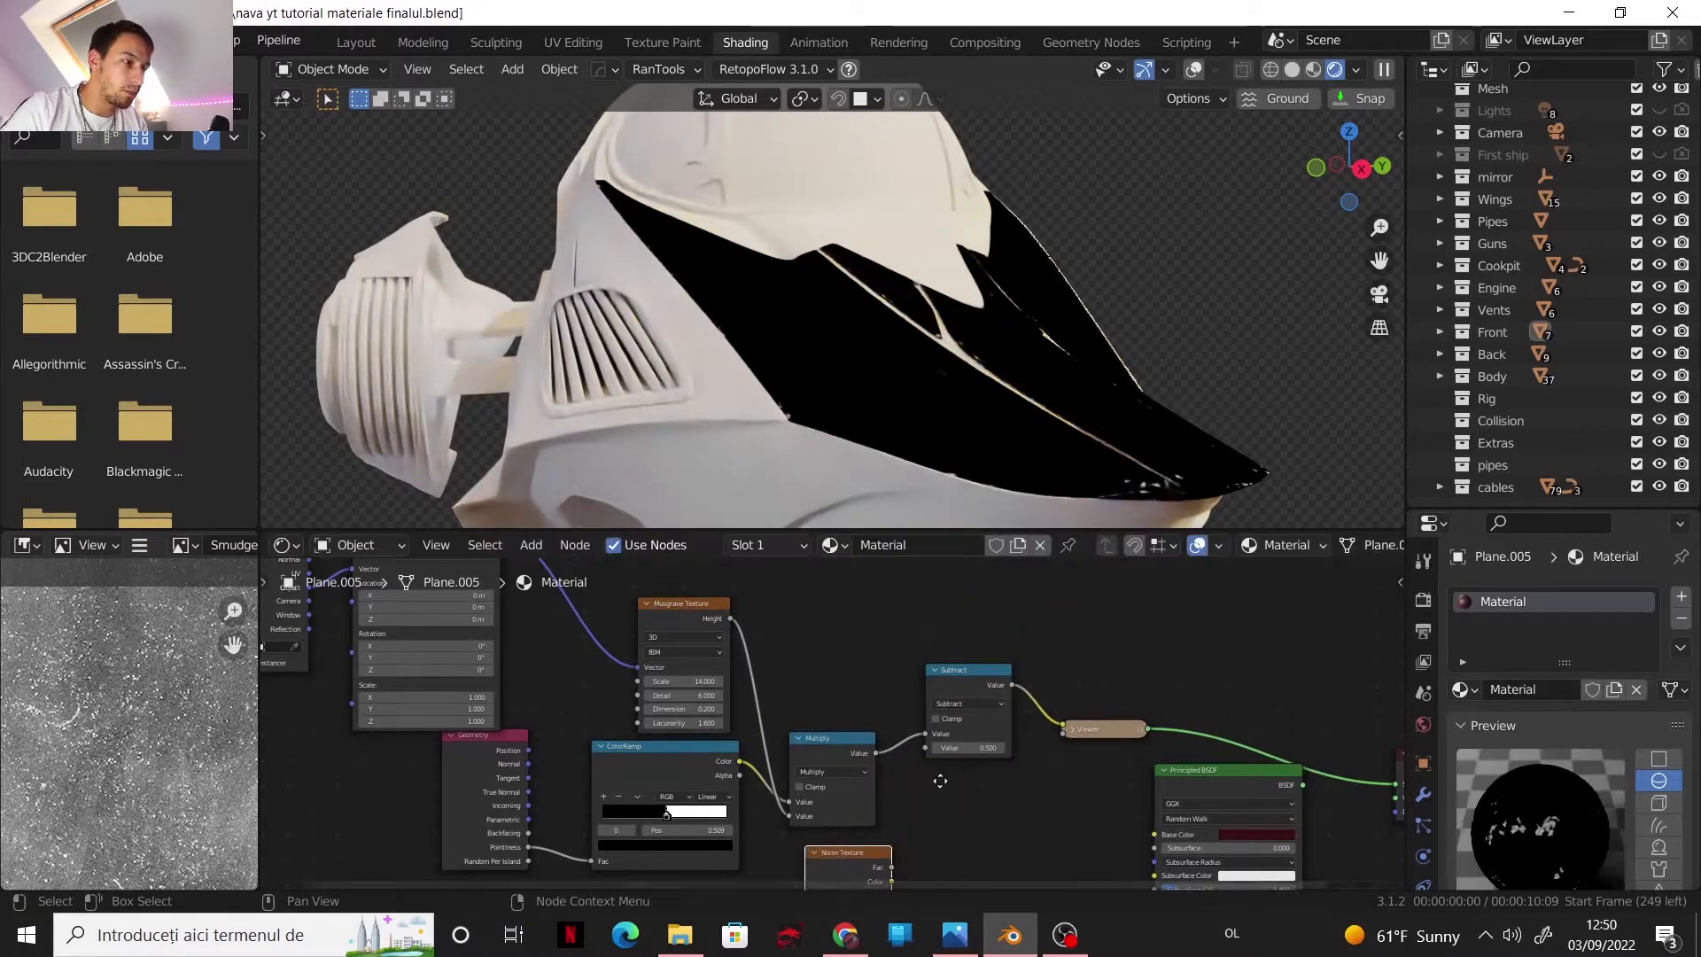
pyautogui.moveTo(912, 828); pyautogui.dragTo(891, 693, button='middle')
pyautogui.moveTo(875, 737); pyautogui.dragTo(902, 614)
# - Duplicate the ColorRamp, insert the copy between the Noise Texture and the Subtract node, and preview its output
pyautogui.scroll(1, 968, 720)
pyautogui.scroll(1, 965, 711)
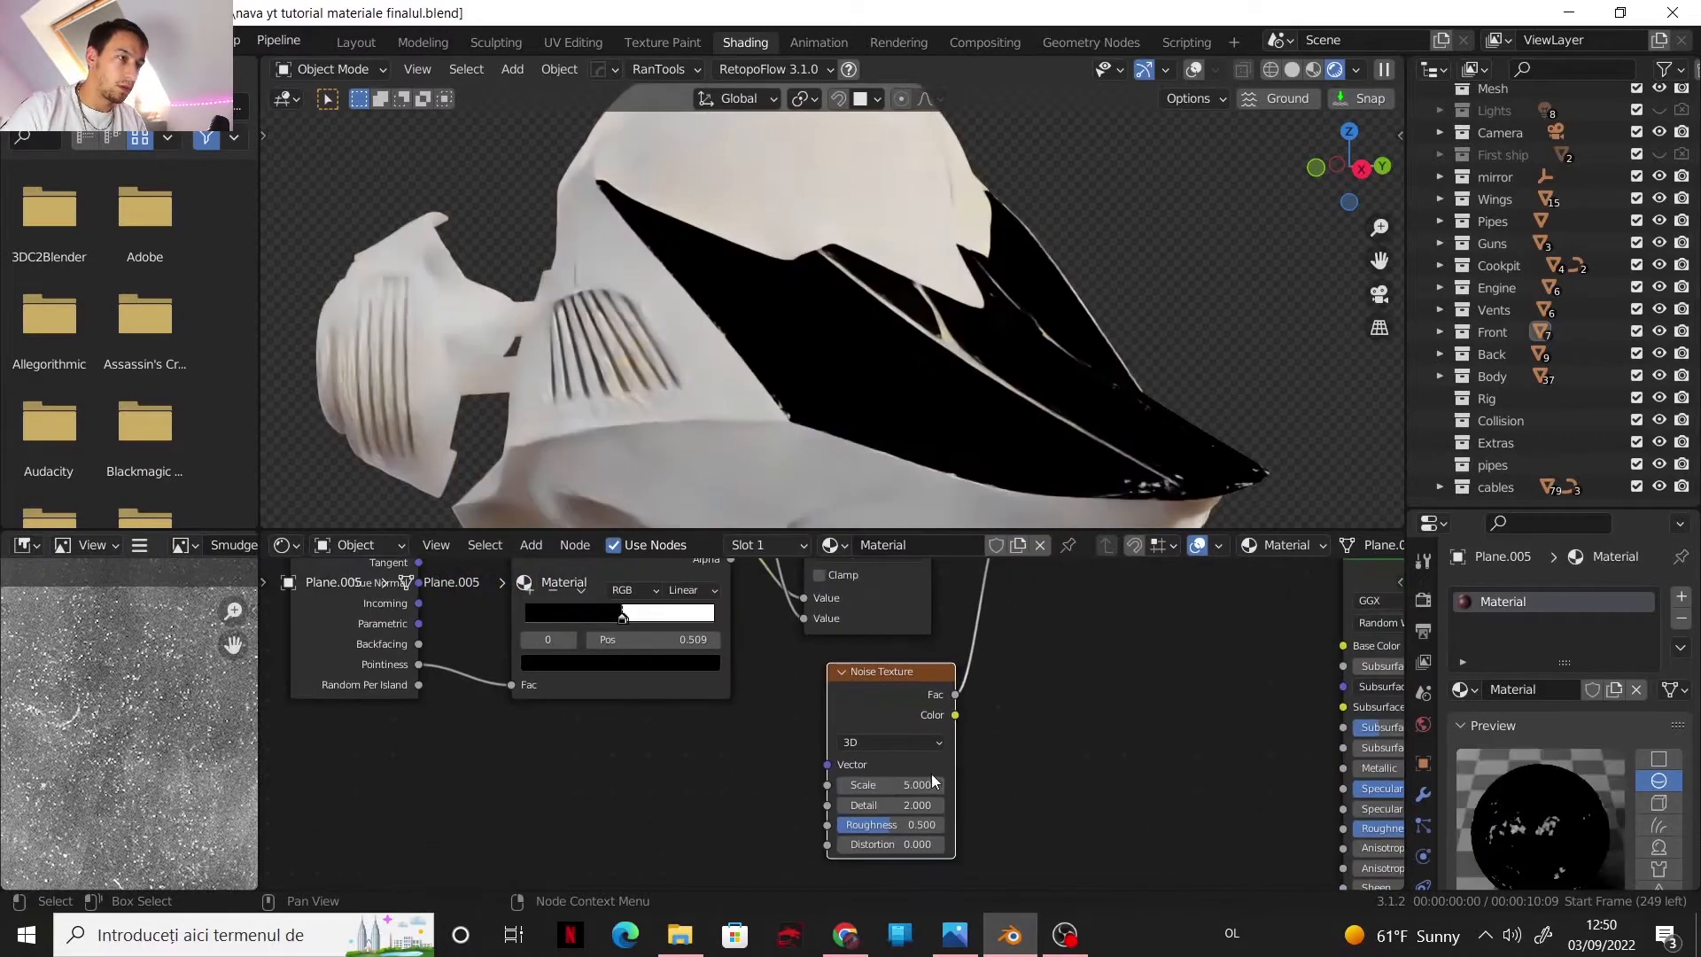
pyautogui.scroll(-2, 923, 735)
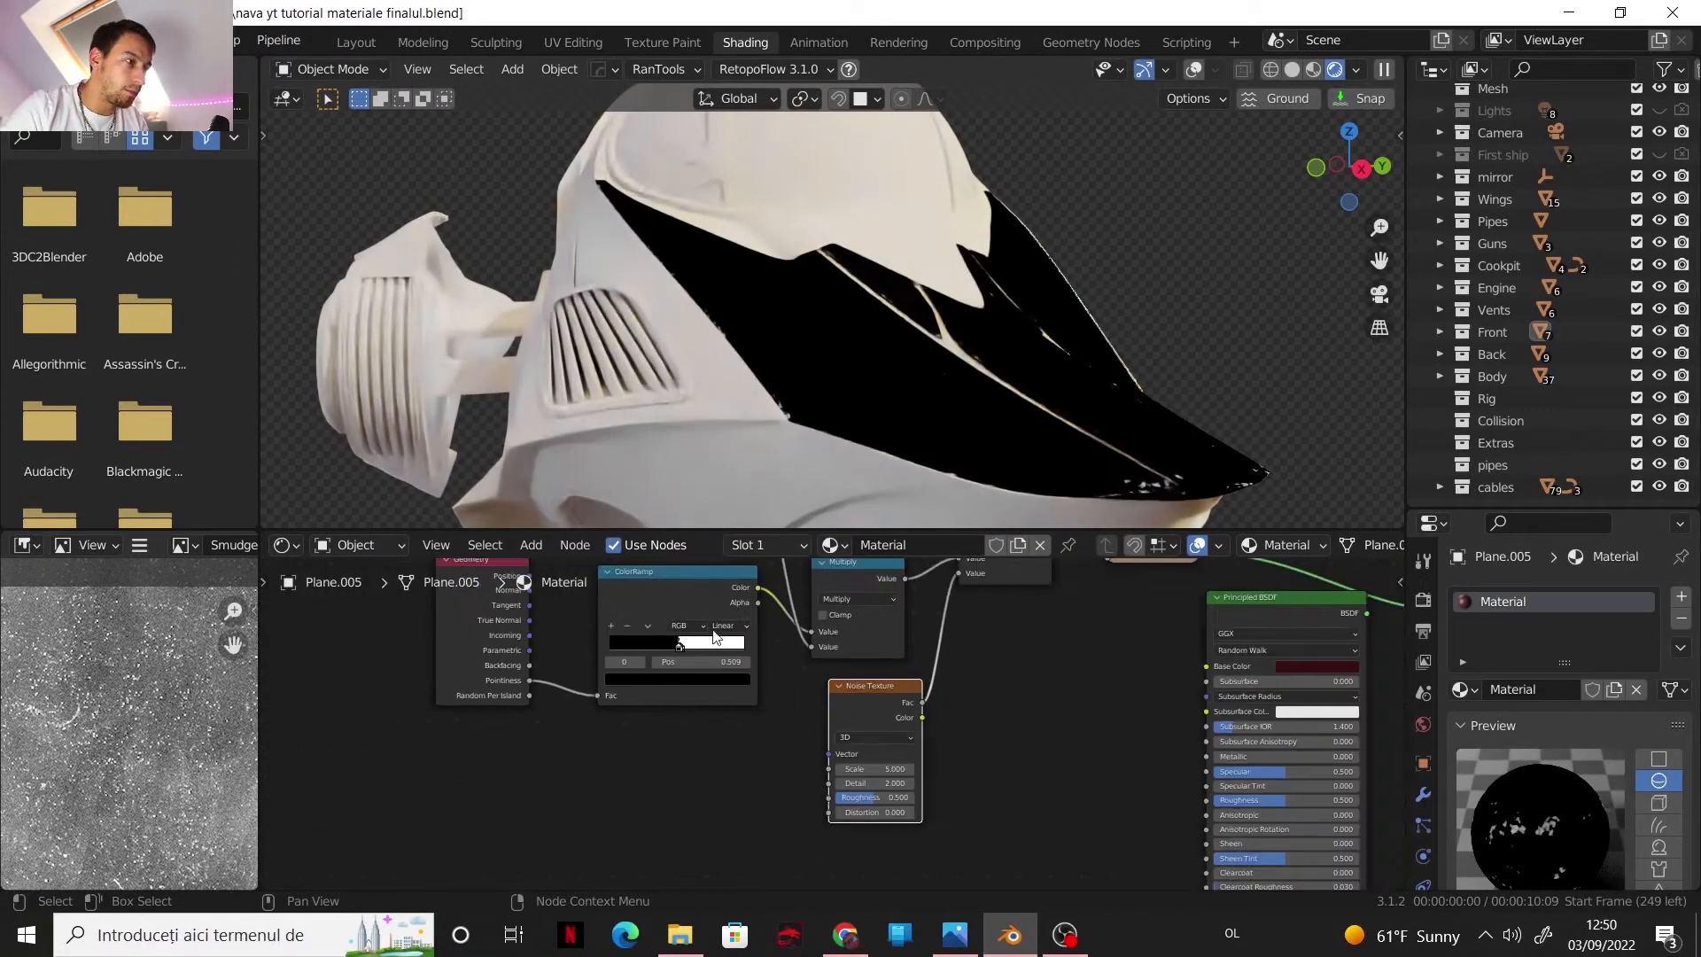
pyautogui.click(688, 590)
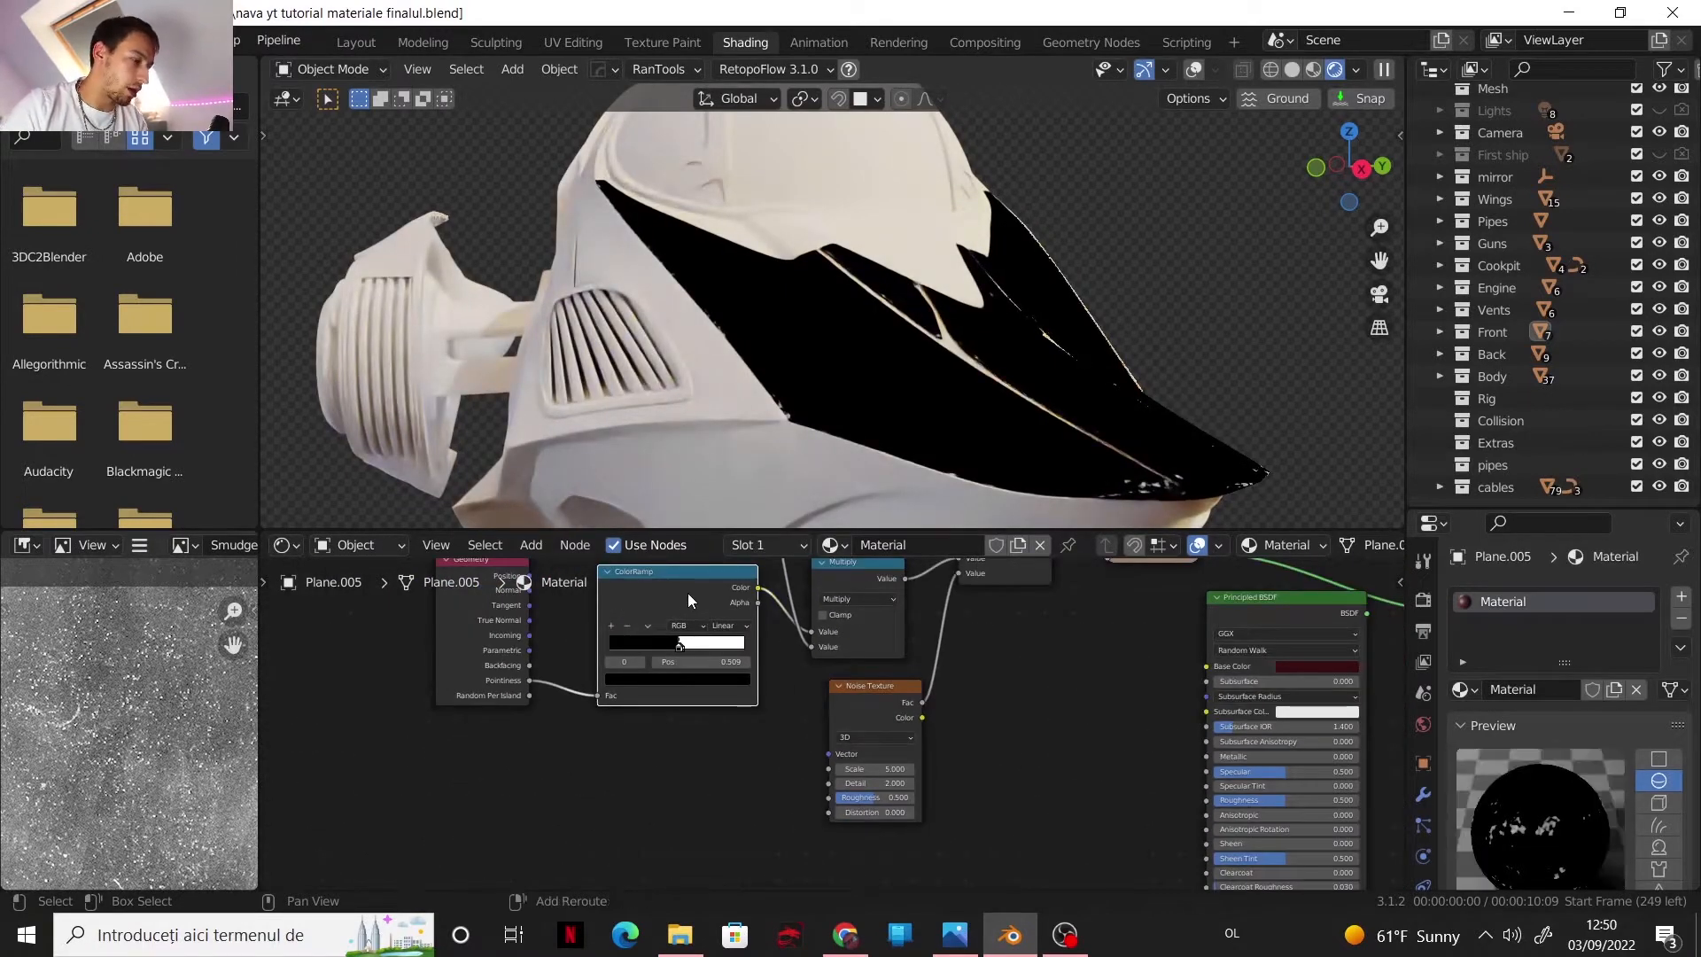
pyautogui.hotkey('shift', 'd')
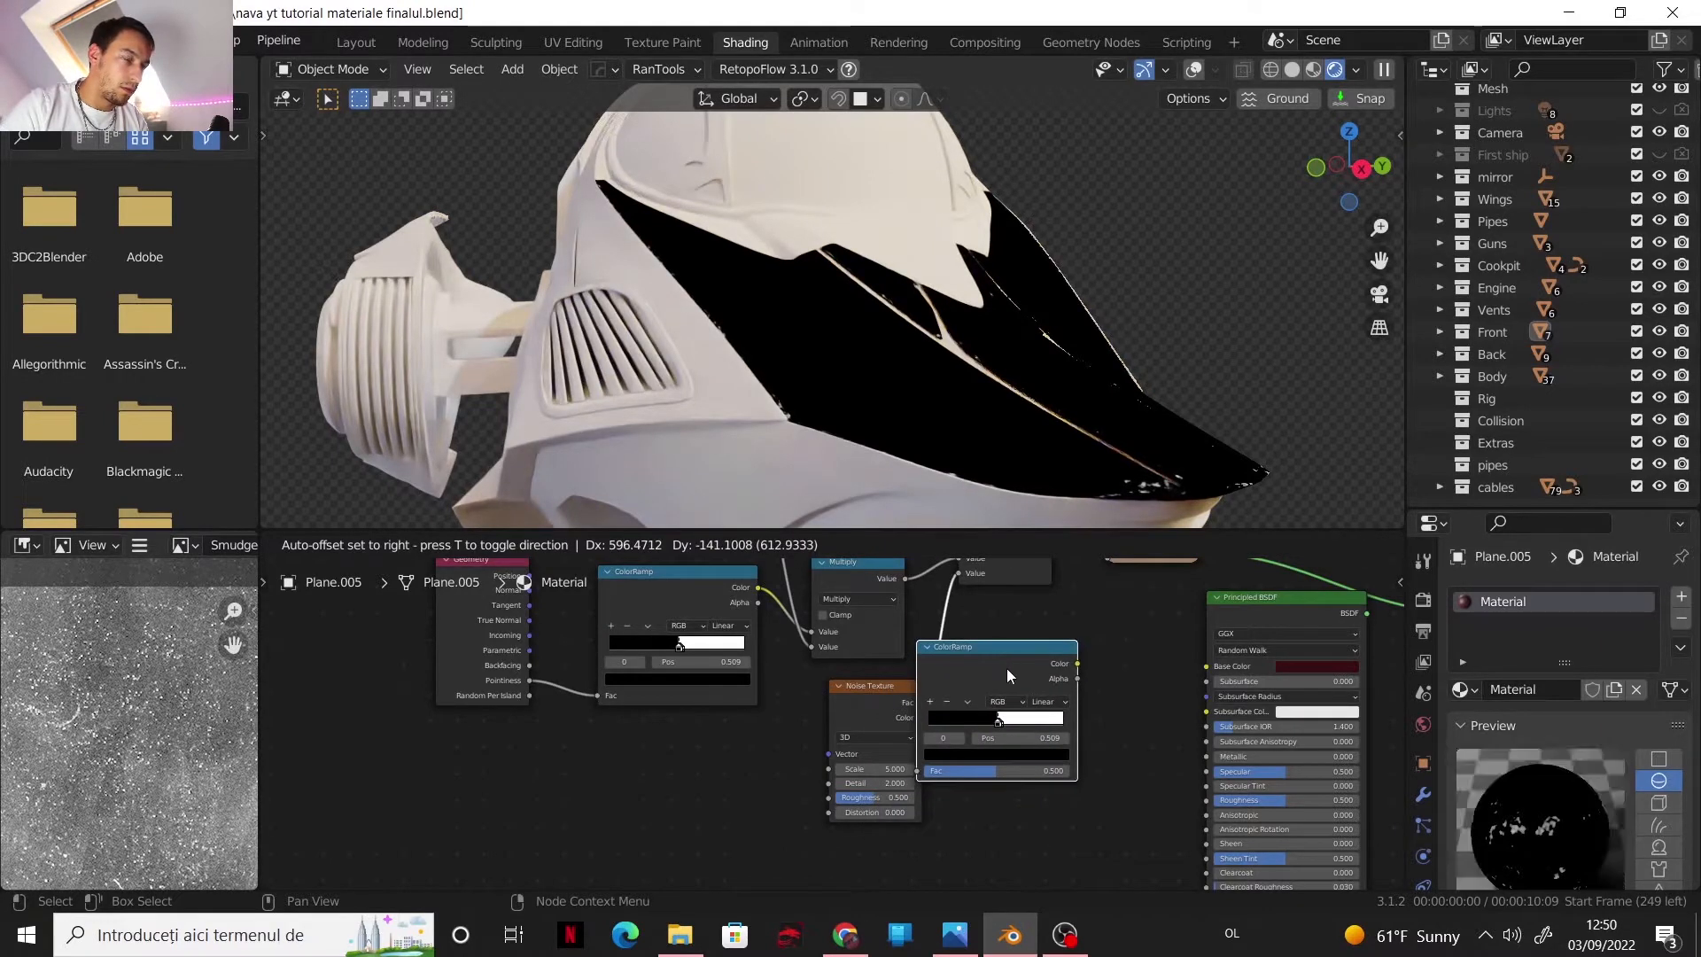
pyautogui.click(1063, 666)
pyautogui.moveTo(999, 665); pyautogui.dragTo(917, 700, button='middle')
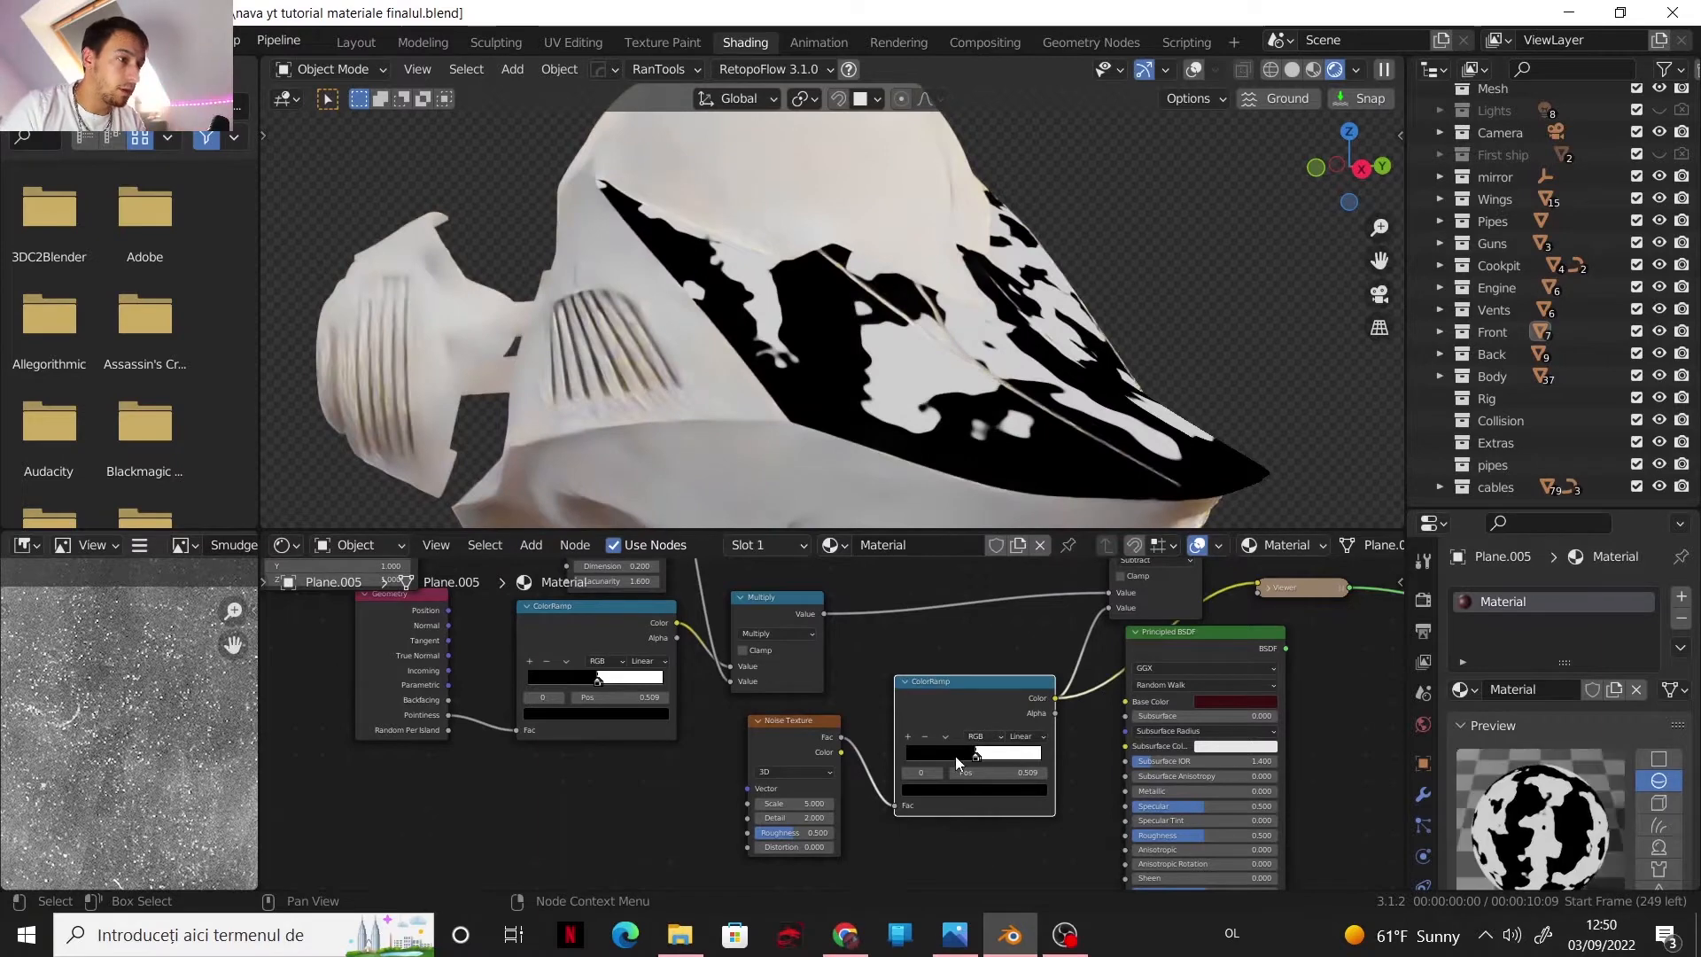
# - Set the Noise Texture's Scale to 5.6 and compare the previews of the Multiply and Subtract nodes
pyautogui.moveTo(831, 803); pyautogui.dragTo(884, 802)
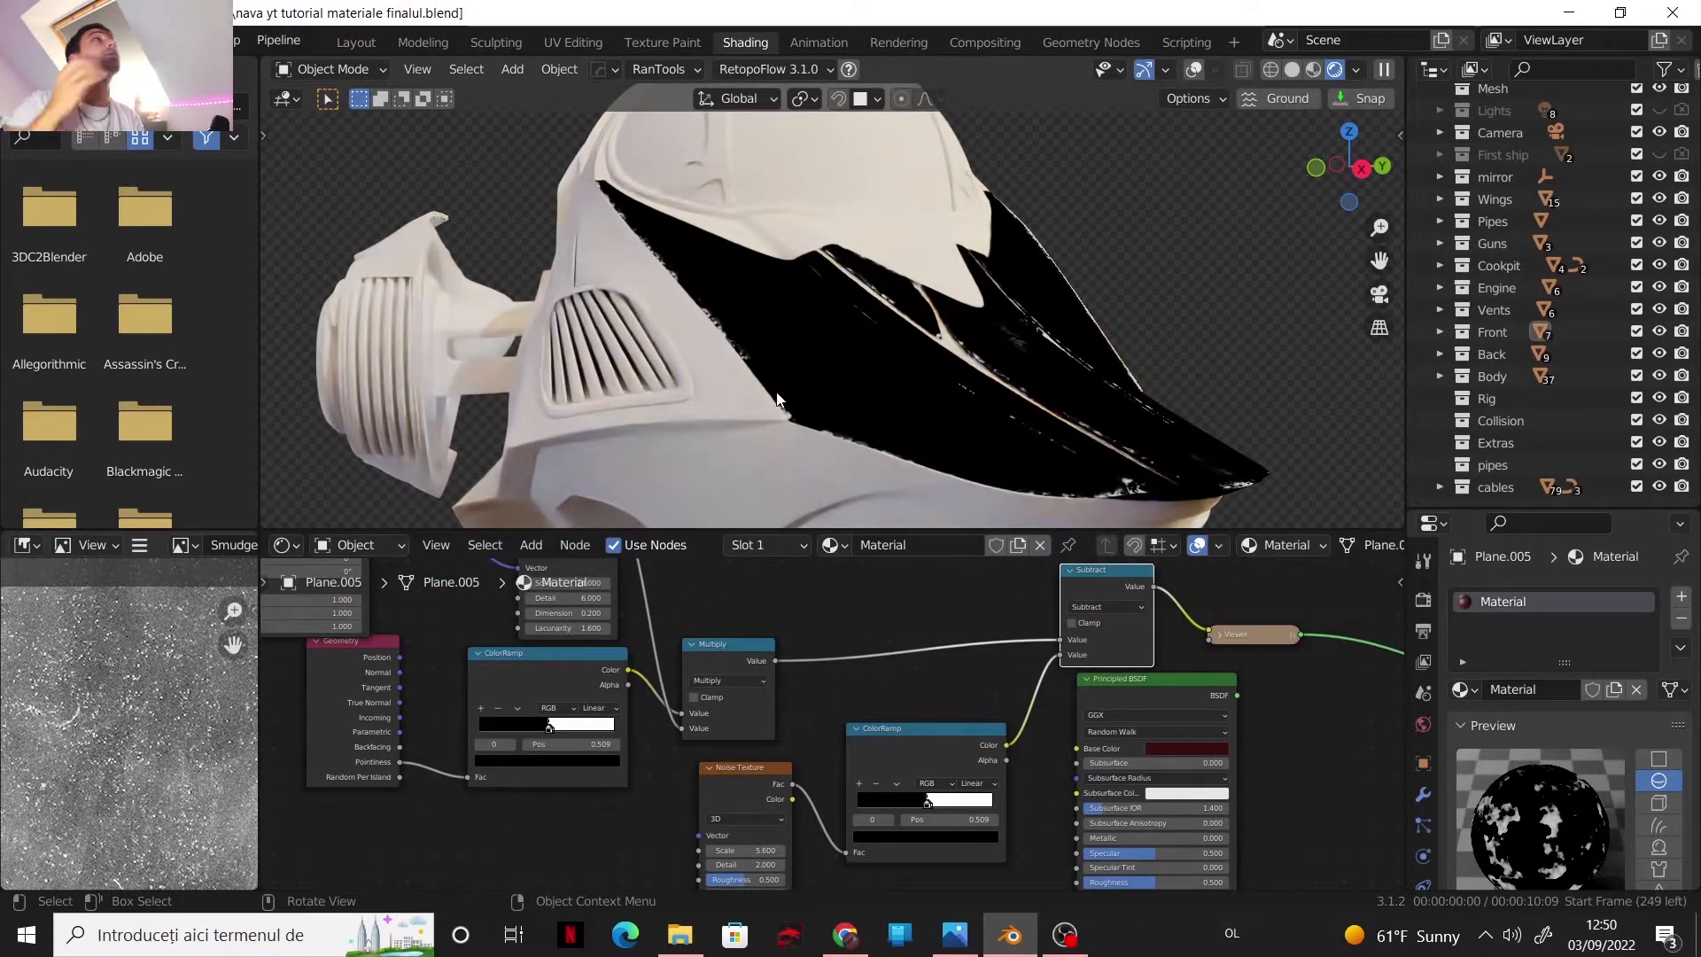
pyautogui.keyDown('ctrl'); pyautogui.keyDown('shift'); pyautogui.click(731, 650); pyautogui.keyUp('shift'); pyautogui.keyUp('ctrl')
pyautogui.keyDown('ctrl'); pyautogui.keyDown('shift'); pyautogui.click(1102, 572); pyautogui.keyUp('shift'); pyautogui.keyUp('ctrl')
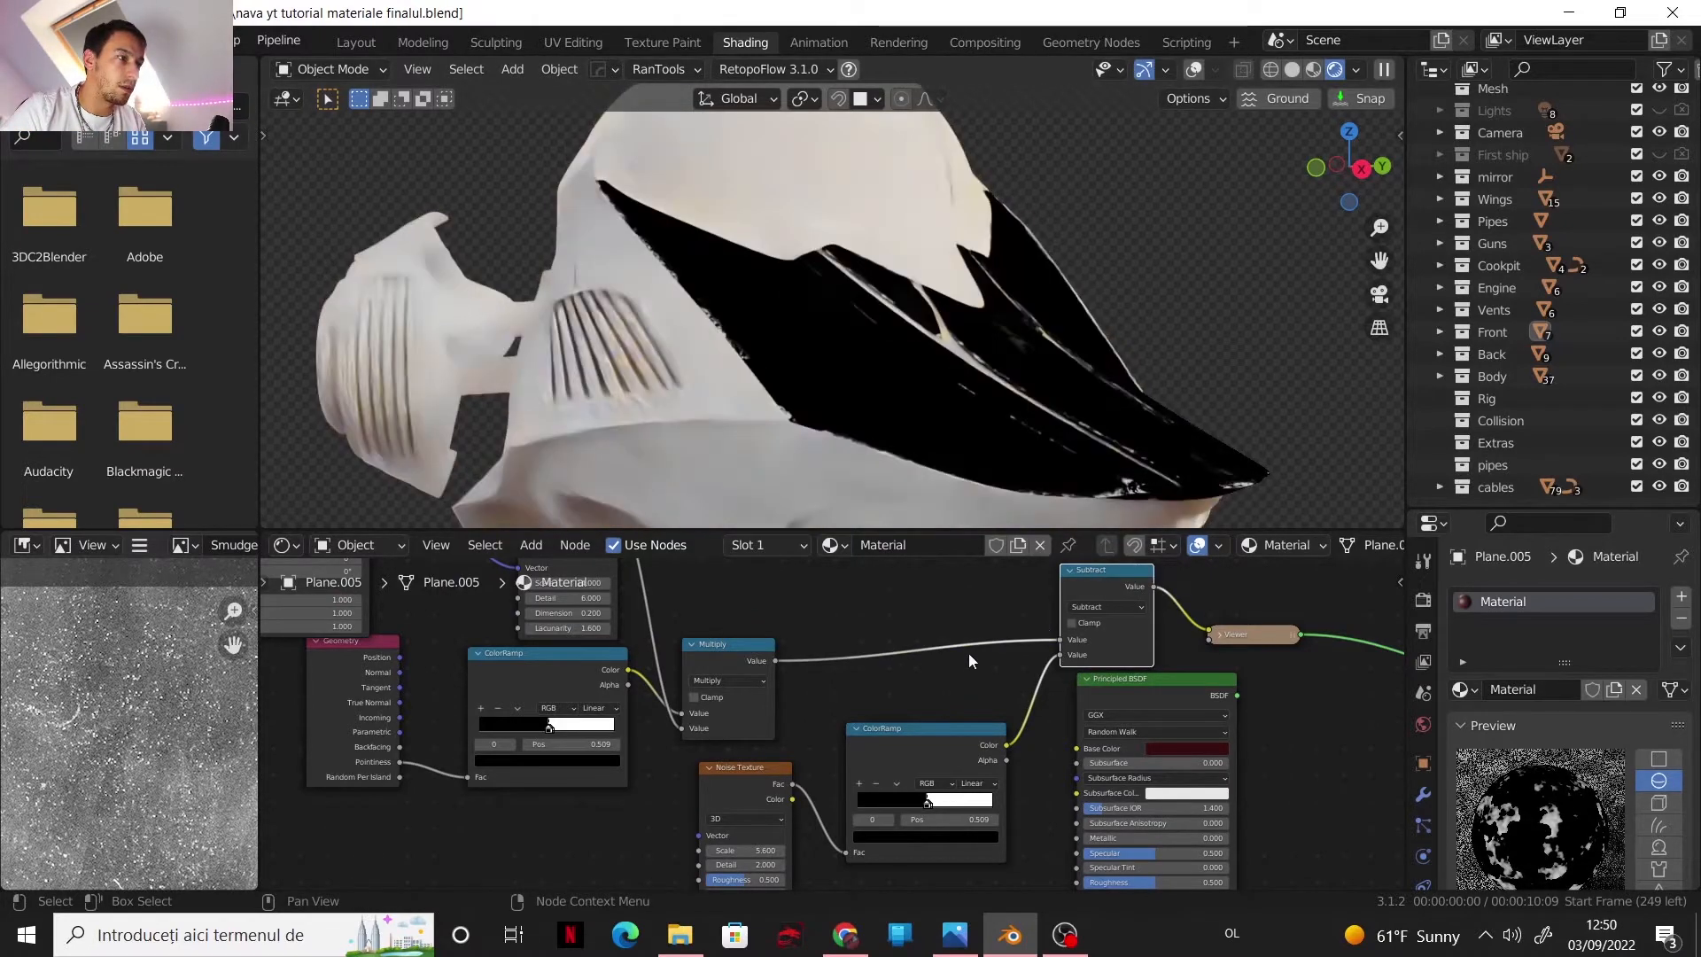
# - Move the Principled BSDF node down and clear of the mask nodes
pyautogui.press('Home')
pyautogui.moveTo(1008, 676); pyautogui.dragTo(977, 708, button='middle')
pyautogui.scroll(2, 854, 707)
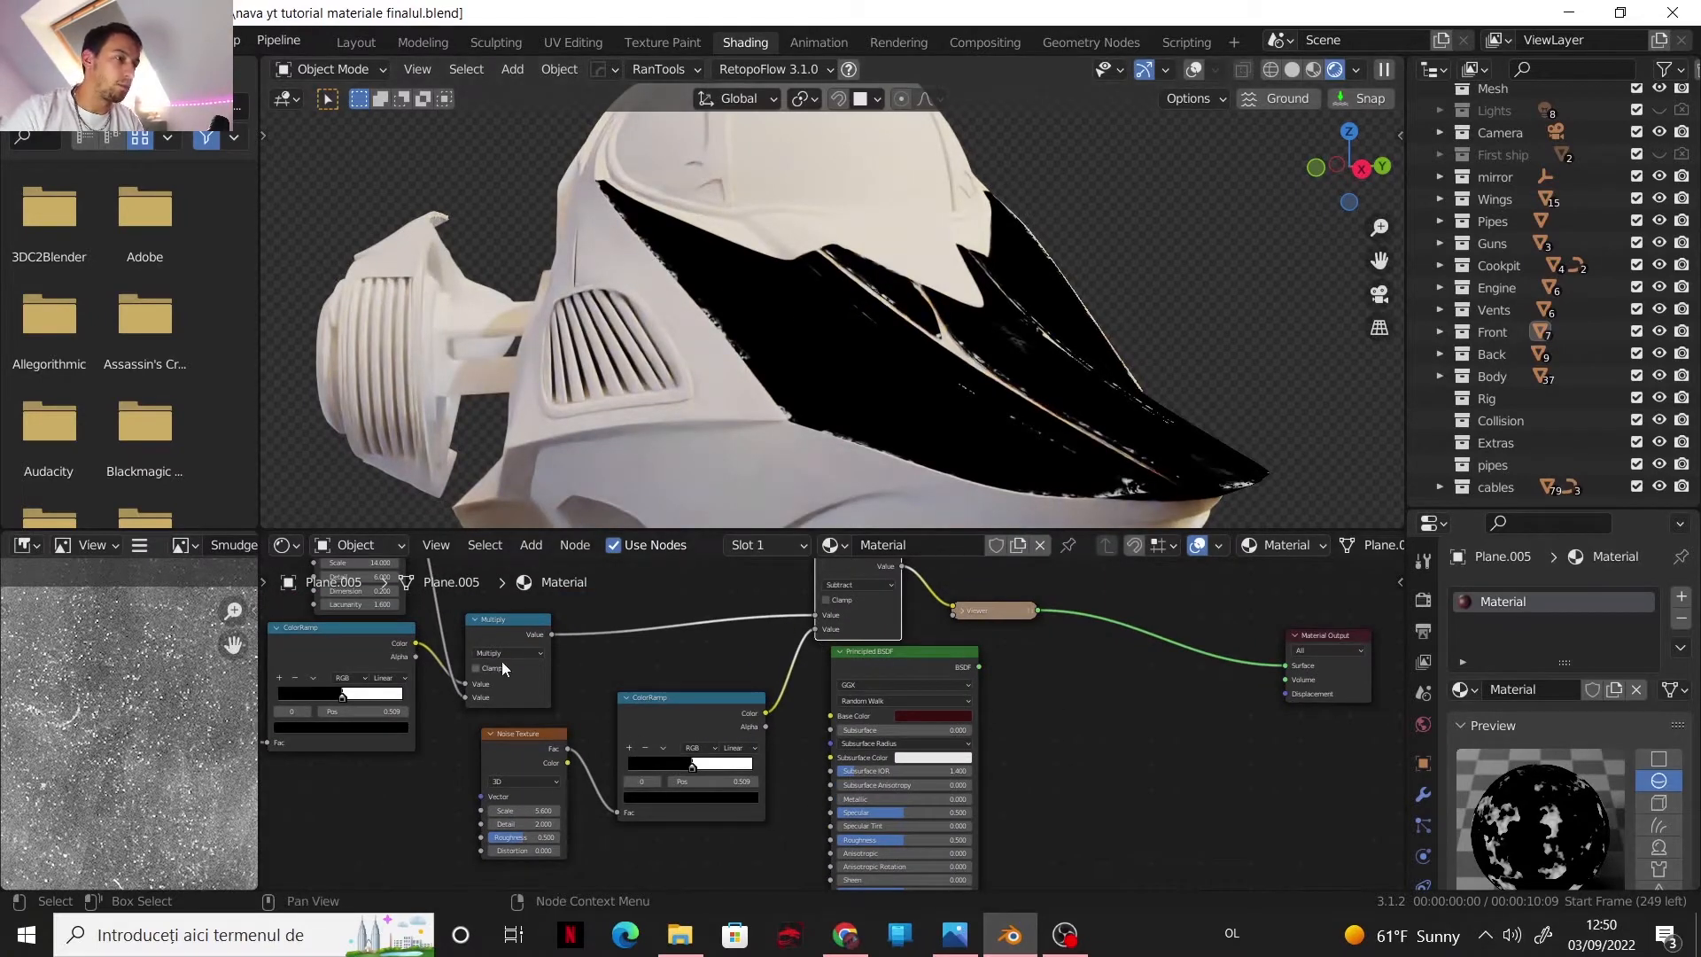
pyautogui.scroll(-3, 703, 732)
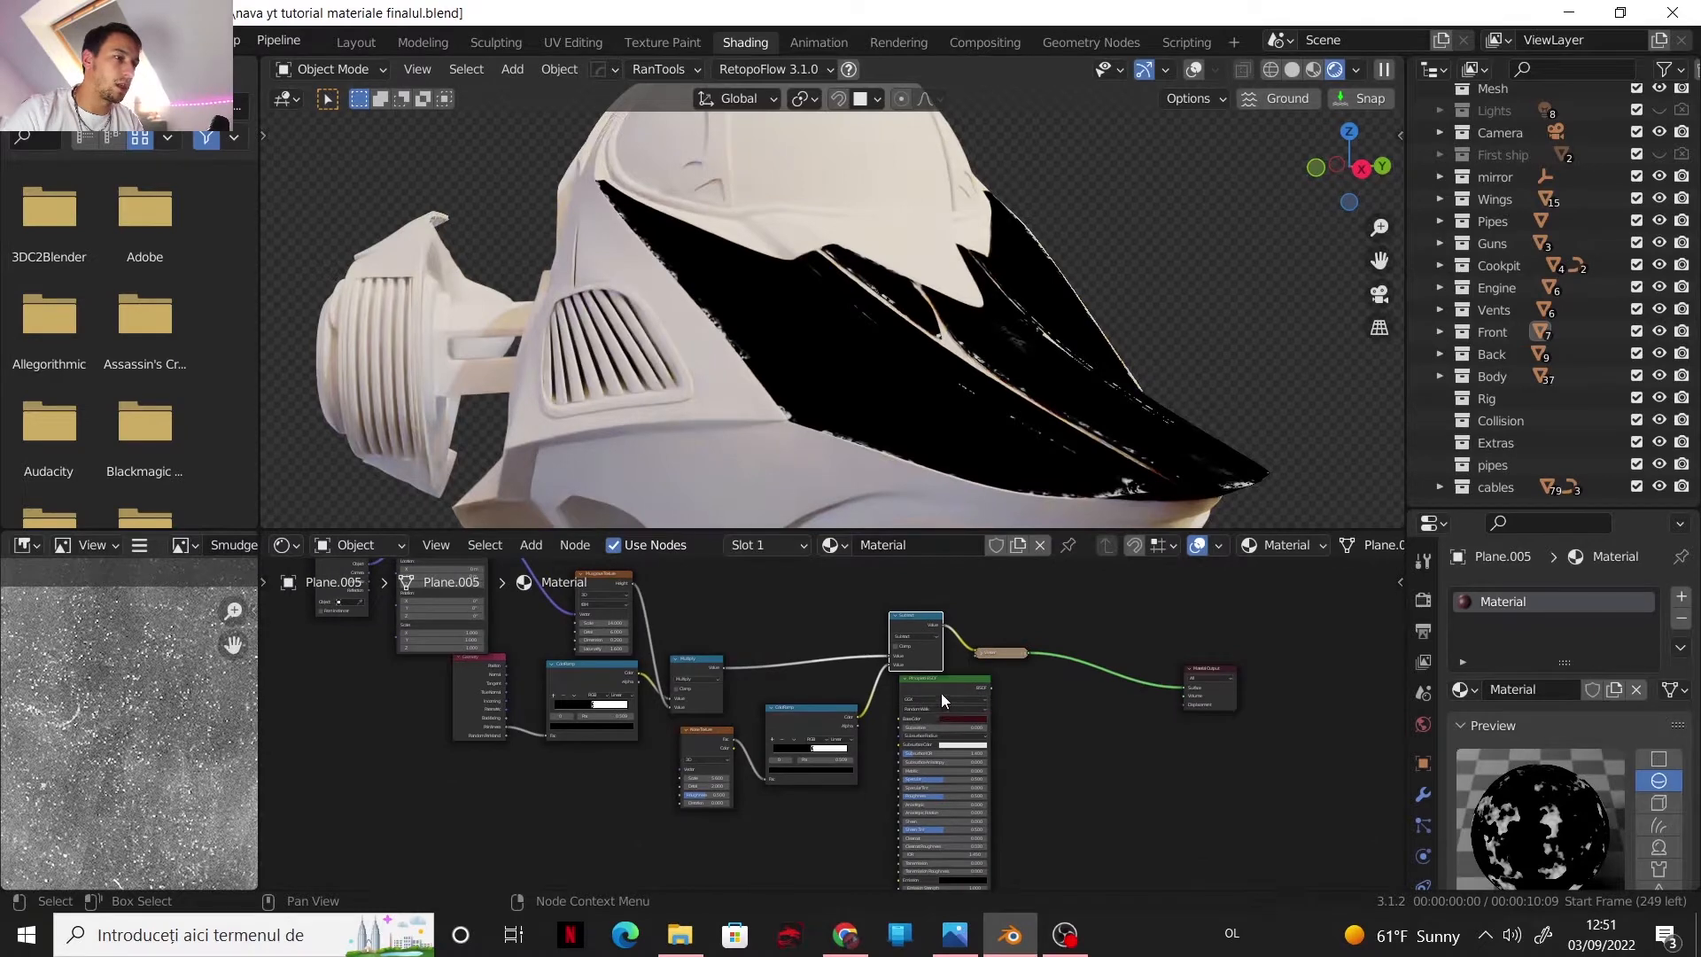
pyautogui.moveTo(940, 699); pyautogui.dragTo(988, 741)
pyautogui.scroll(-1, 930, 761)
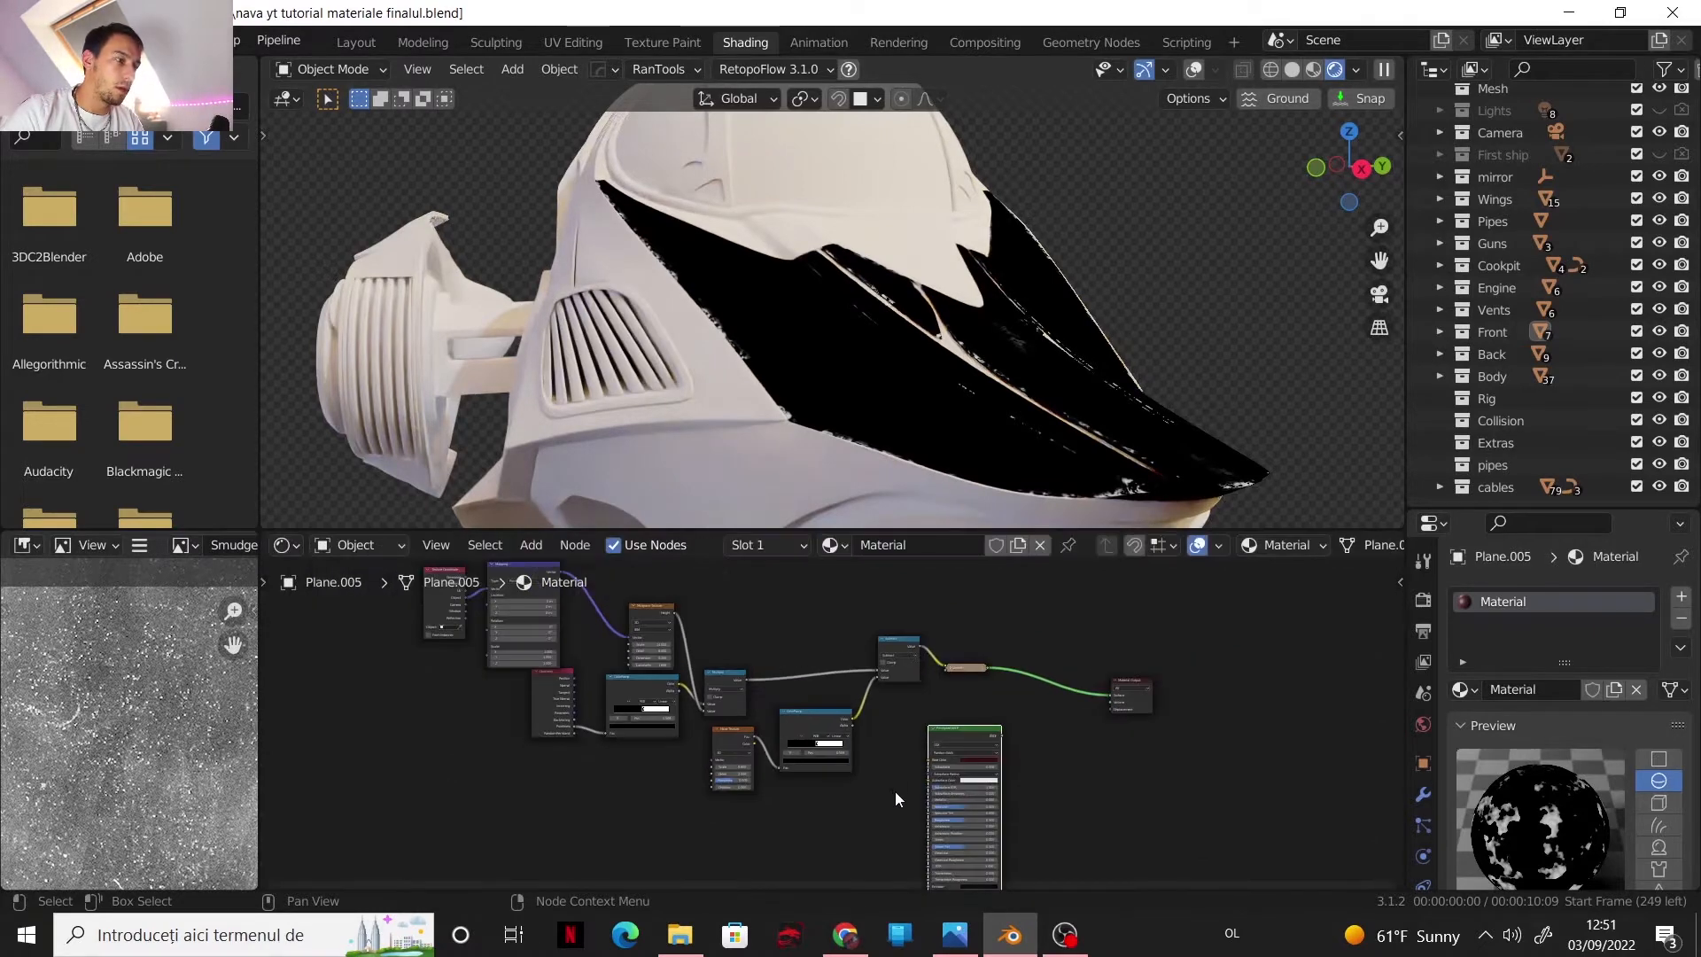
# - Duplicate the dark red Principled BSDF node and place the copy beside the original
pyautogui.scroll(-2, 895, 799)
pyautogui.moveTo(447, 609); pyautogui.dragTo(767, 733)
pyautogui.scroll(4, 902, 751)
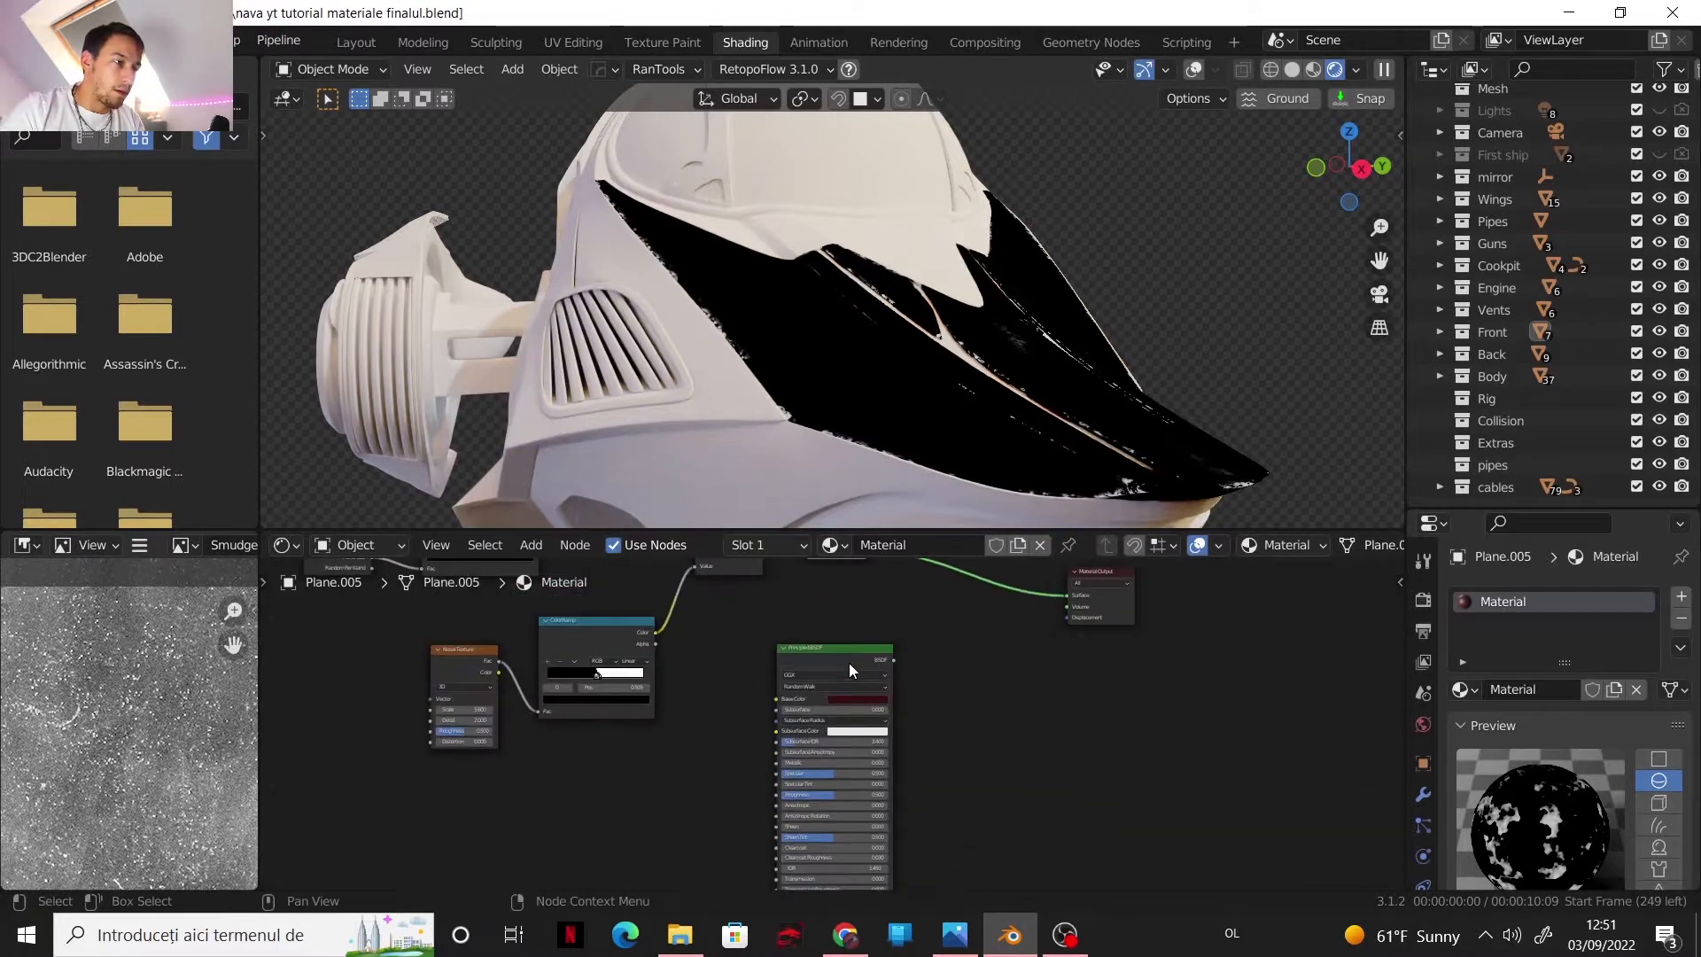
pyautogui.hotkey('shift', 'd')
pyautogui.click(1019, 722)
pyautogui.scroll(1, 1019, 722)
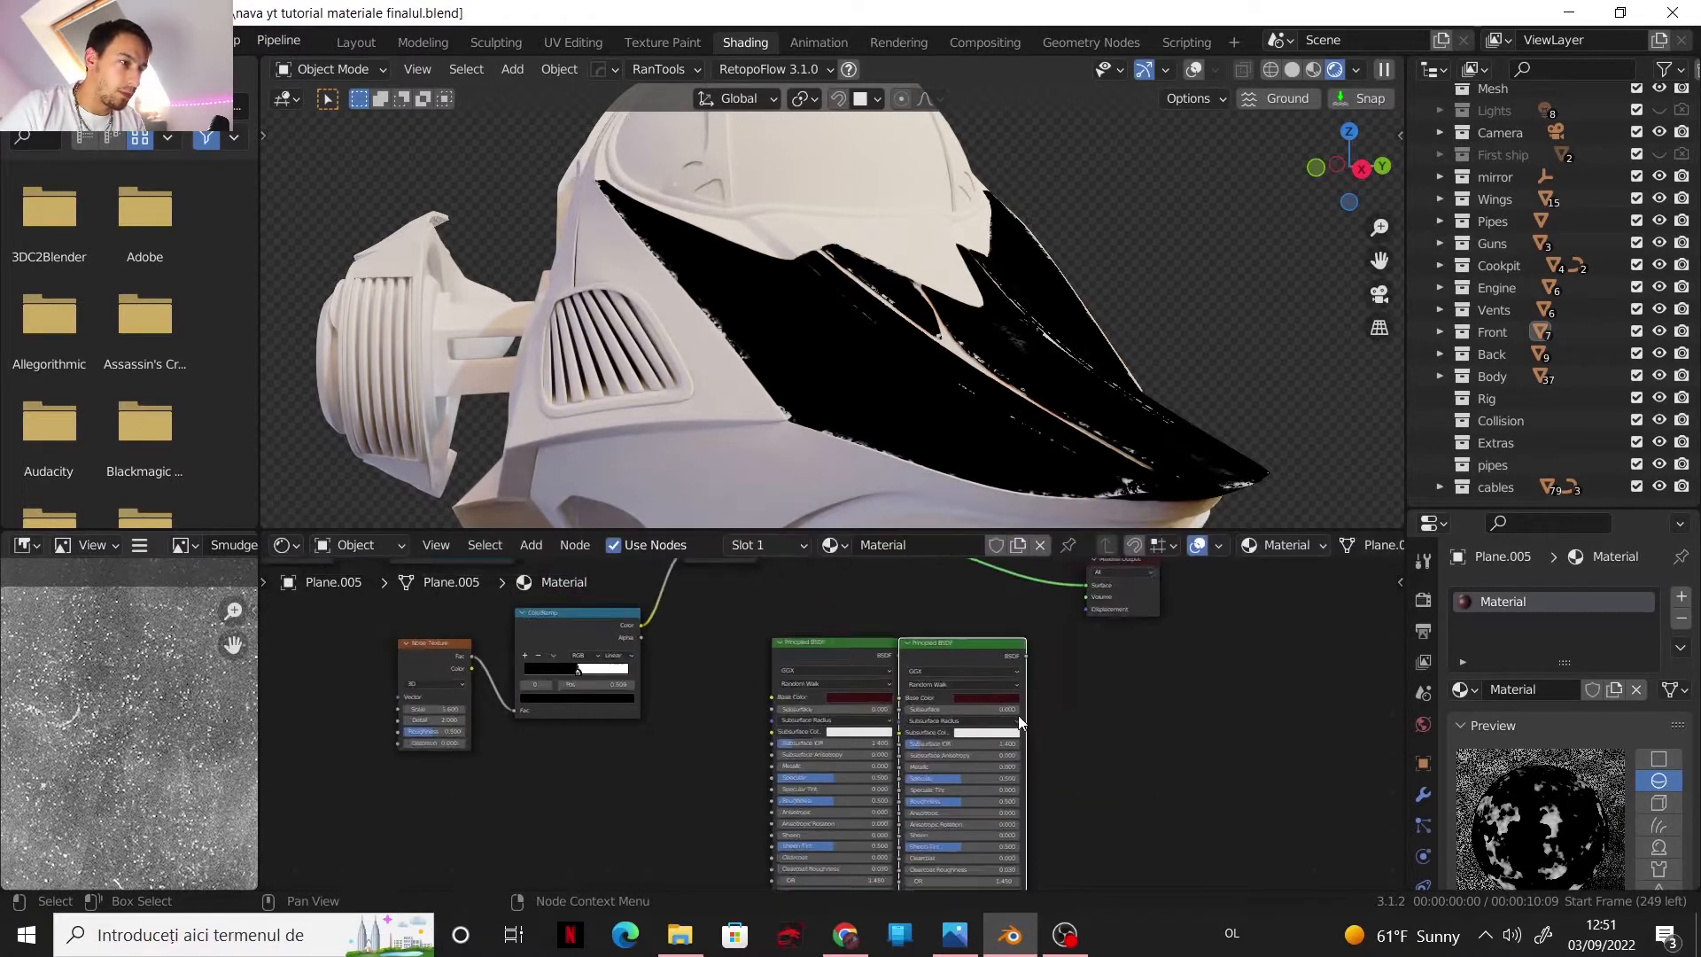
# - Set the duplicated Principled BSDF's Base Color to white
pyautogui.scroll(5, 1018, 716)
pyautogui.moveTo(1017, 716); pyautogui.dragTo(841, 731, button='middle')
pyautogui.moveTo(844, 624); pyautogui.dragTo(1010, 688)
pyautogui.click(913, 722)
pyautogui.click(996, 724)
pyautogui.scroll(-2, 994, 725)
pyautogui.moveTo(993, 724); pyautogui.dragTo(897, 680, button='middle')
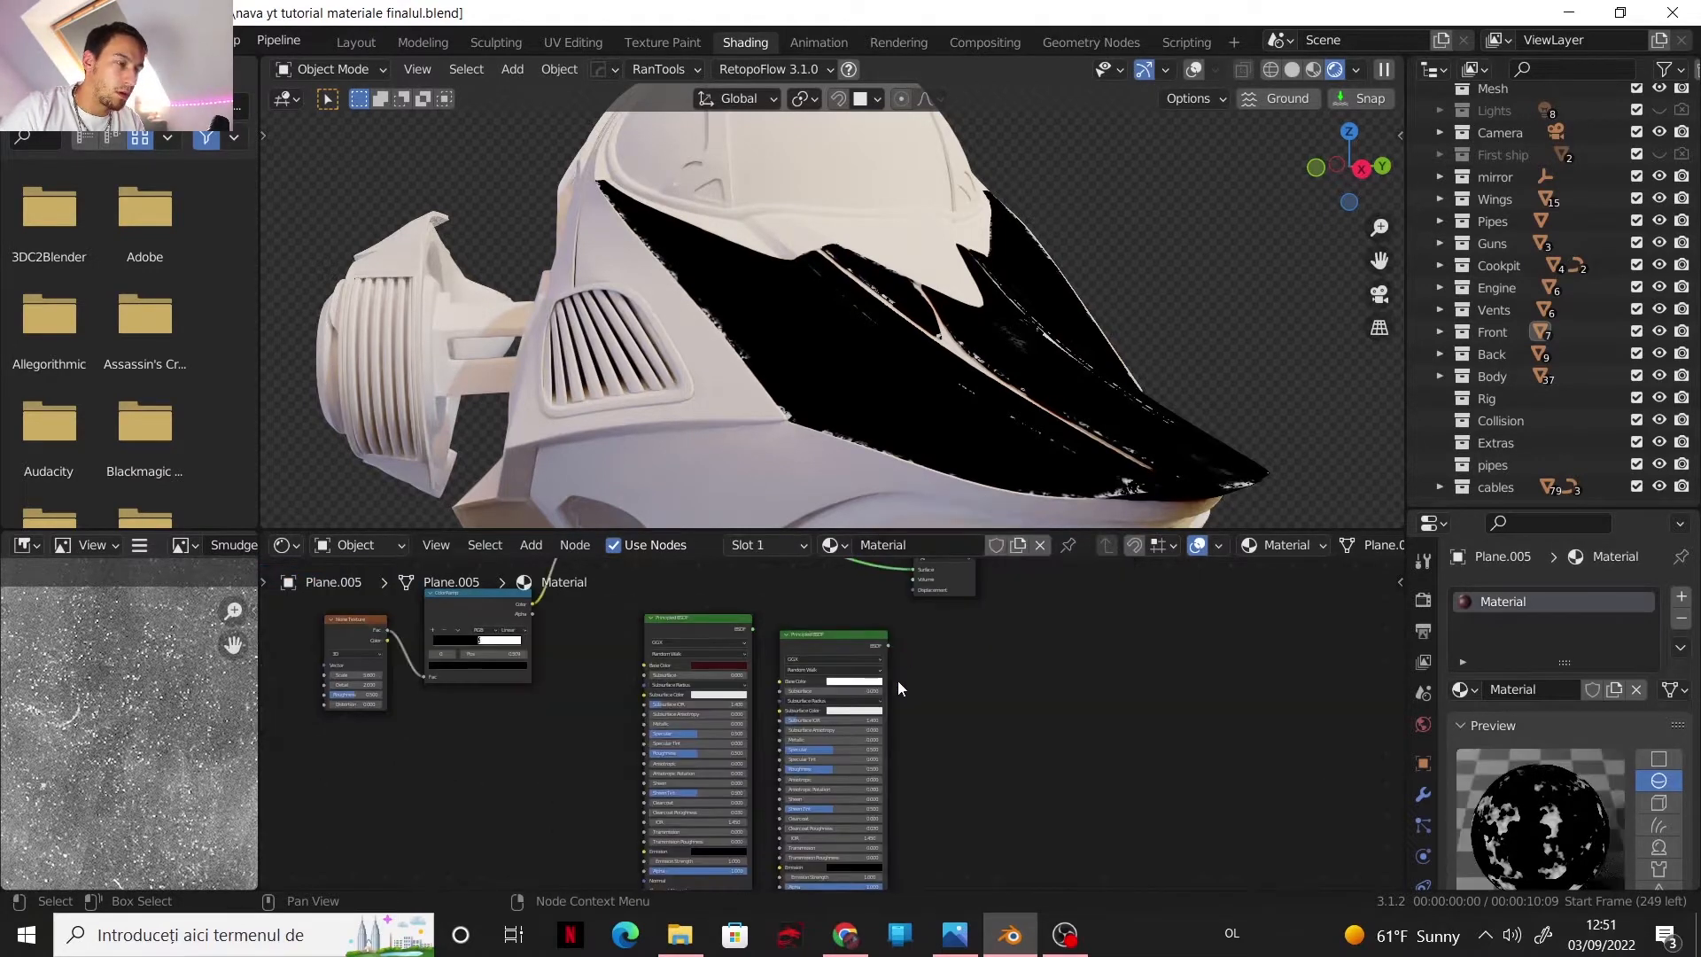
# - Set Metallic to 1 on both Principled BSDF nodes and Roughness to 0 on the white one
pyautogui.scroll(3, 897, 680)
pyautogui.moveTo(822, 800); pyautogui.dragTo(919, 753)
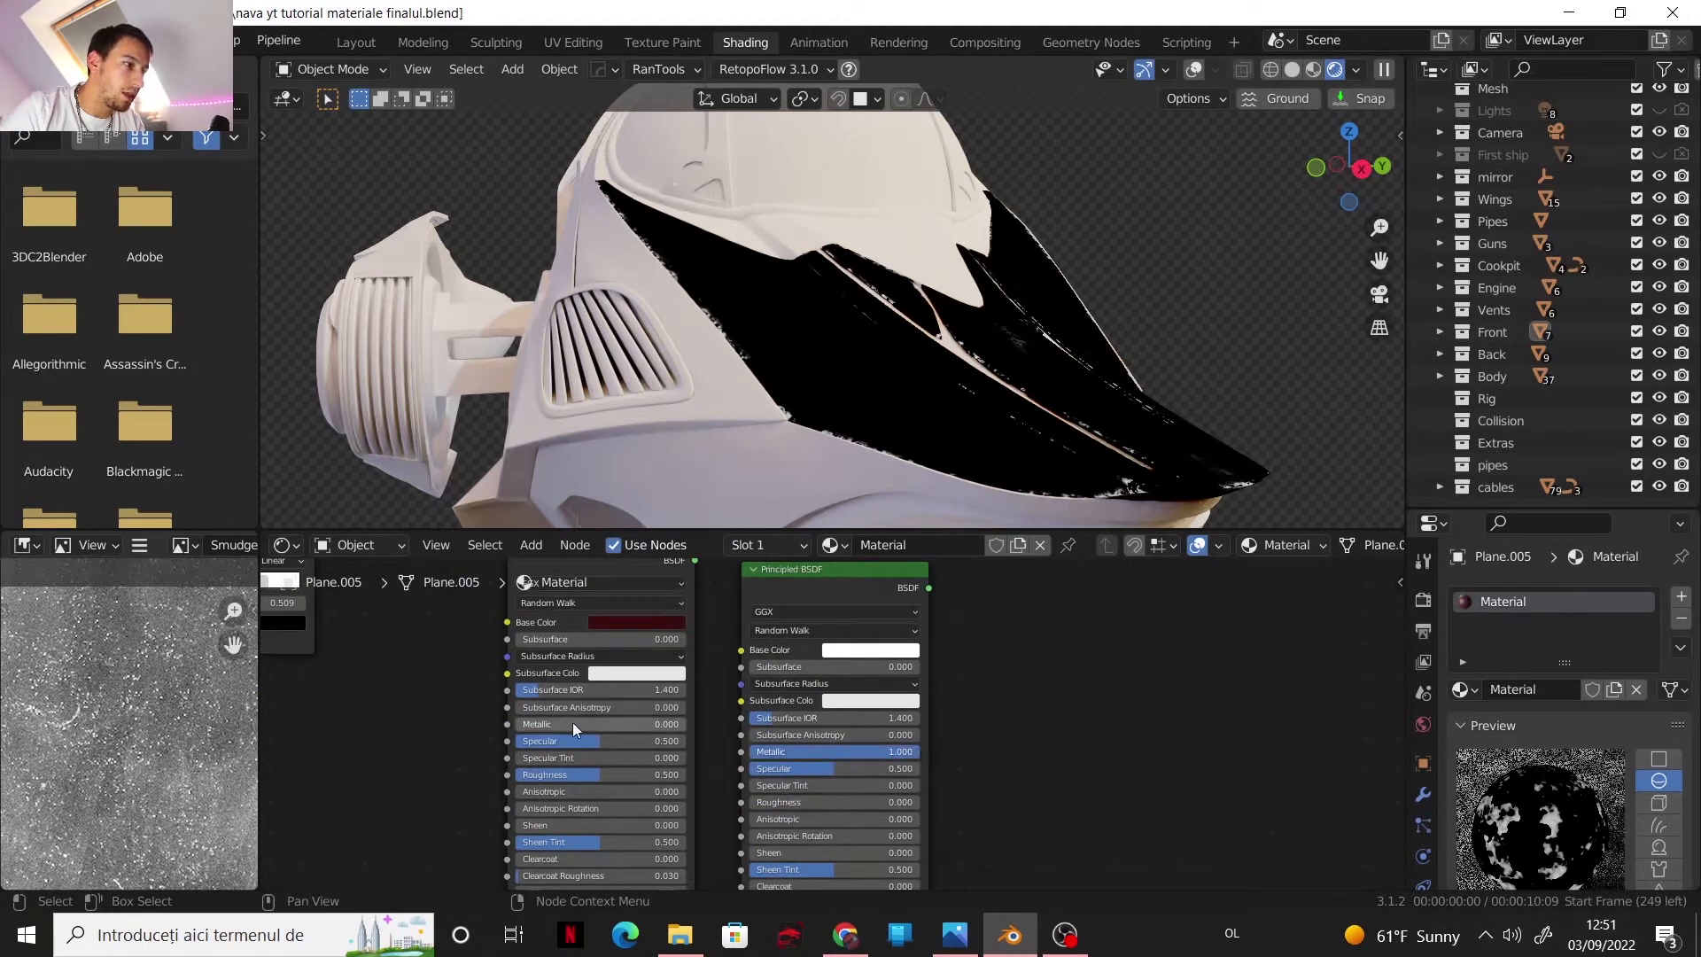
pyautogui.moveTo(572, 724); pyautogui.dragTo(691, 724)
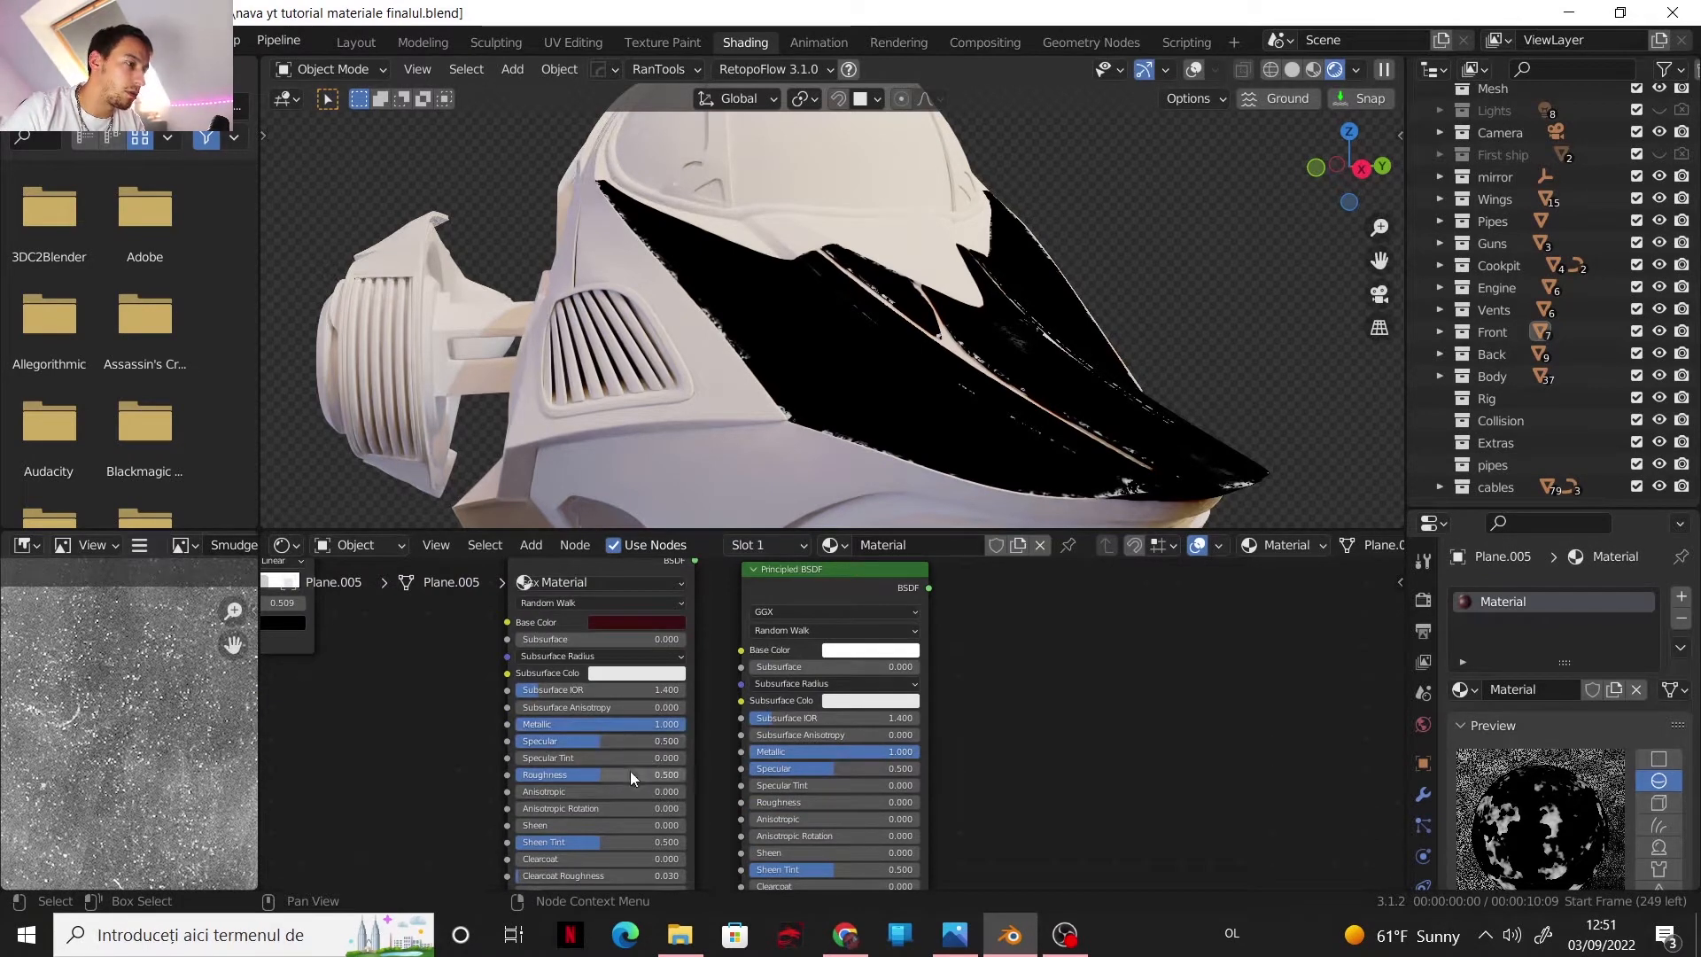
# - Add a Mix Shader node and insert it on the link into the Material Output's Surface input
pyautogui.scroll(-3, 714, 699)
pyautogui.hotkey('shift', 'a')
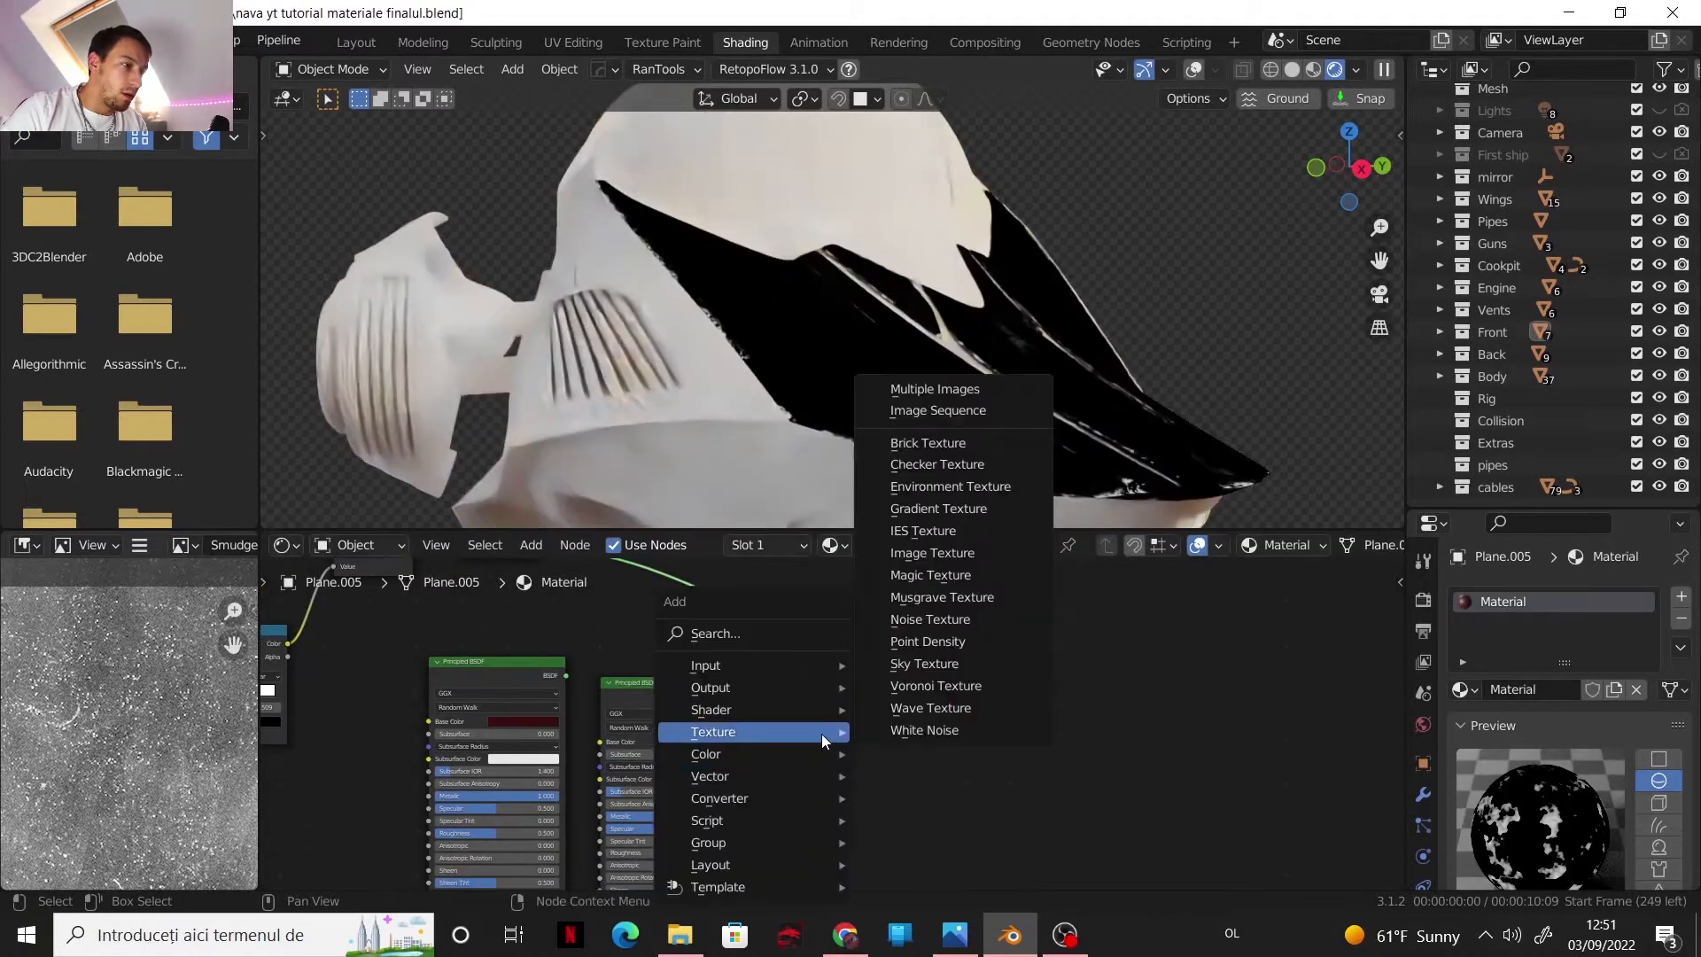
pyautogui.moveTo(801, 714)
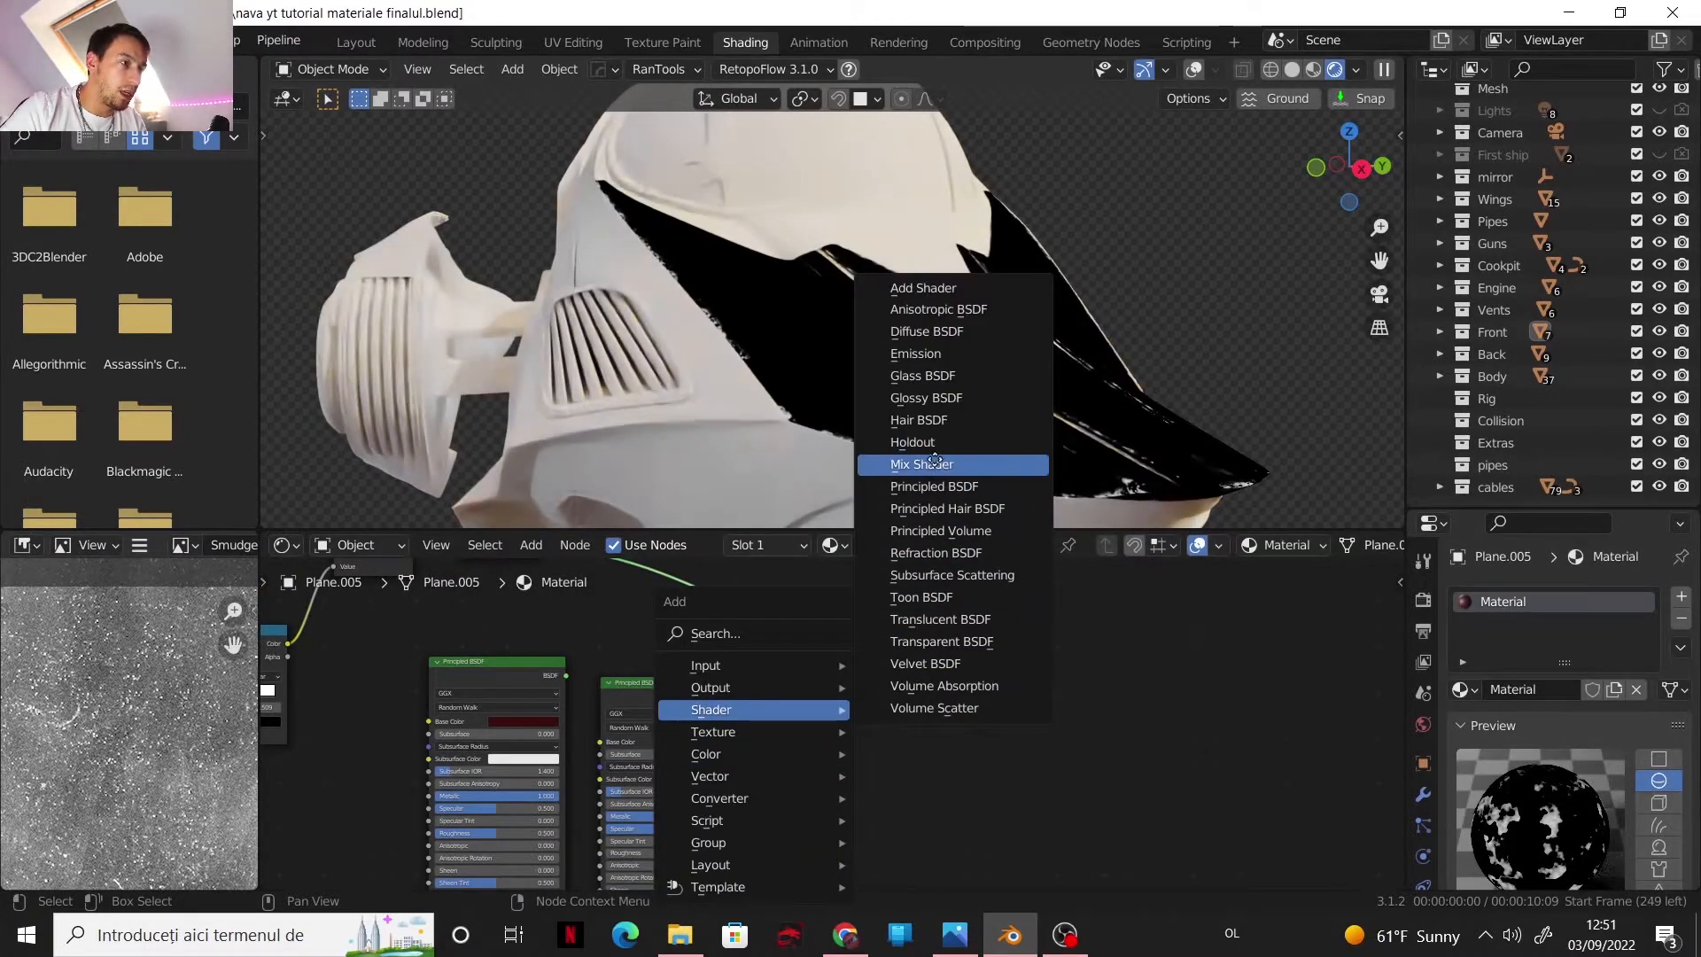
pyautogui.click(923, 463)
pyautogui.click(822, 704)
pyautogui.moveTo(821, 704); pyautogui.dragTo(815, 684)
pyautogui.moveTo(814, 684); pyautogui.dragTo(907, 699, button='middle')
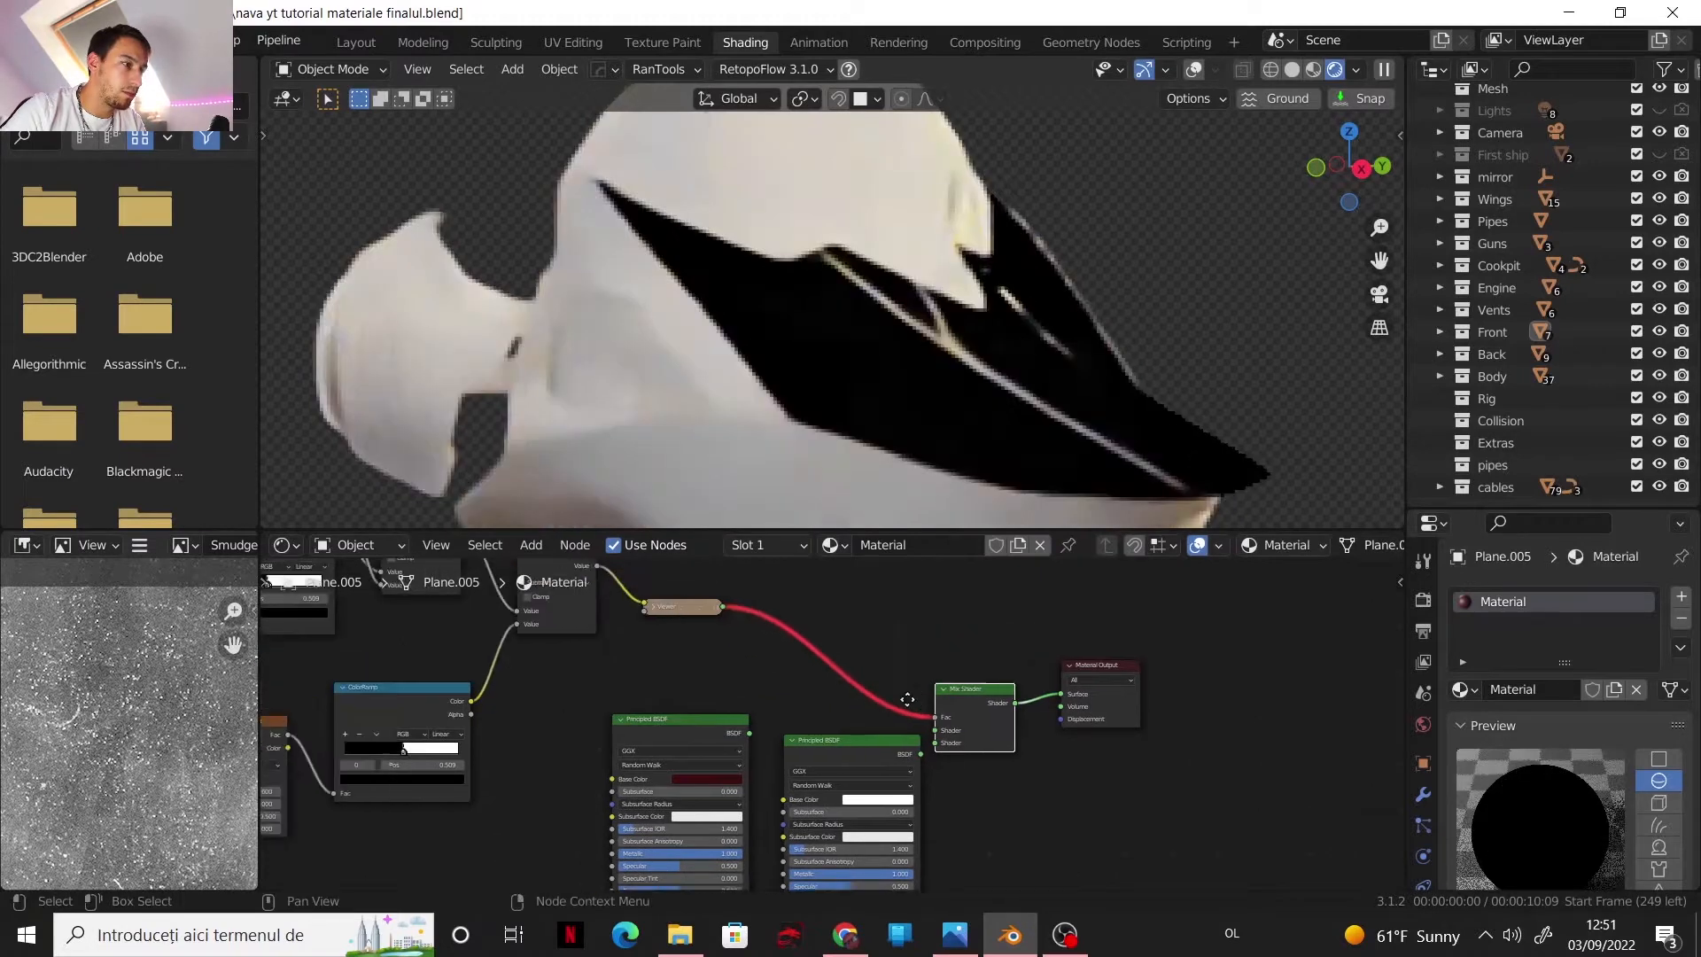
# - Delete the collapsed preview node and connect the Subtract node's Value output to the Mix Shader's Fac
pyautogui.click(687, 608)
pyautogui.press('x')
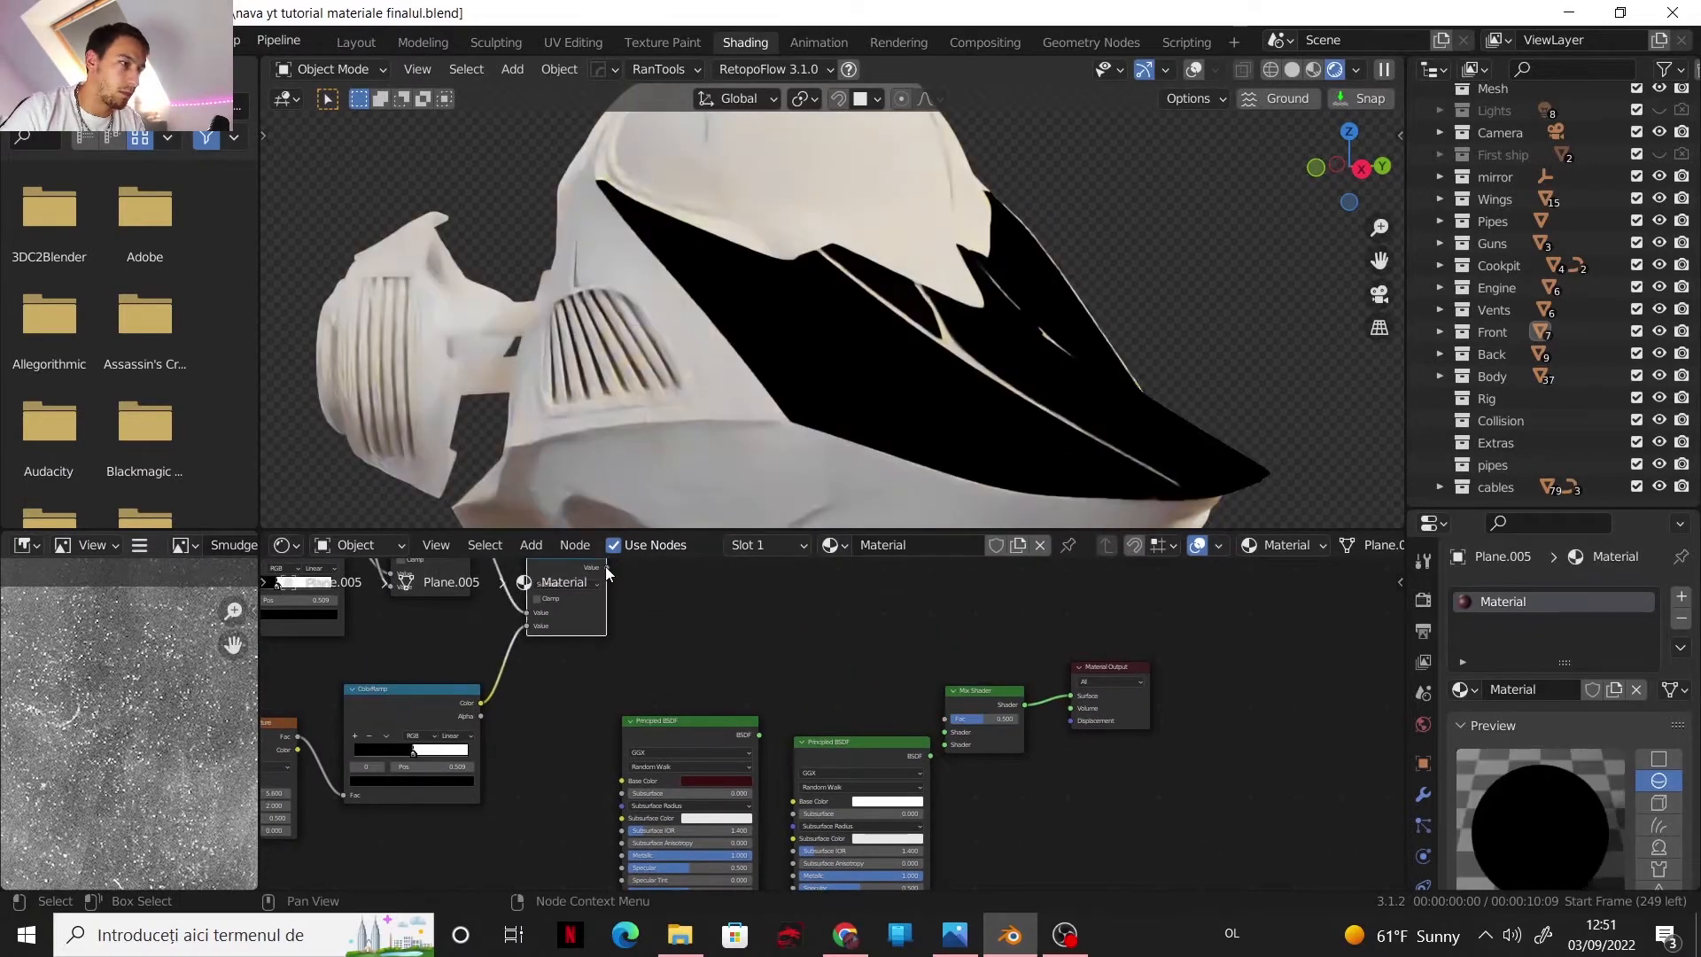
pyautogui.moveTo(604, 567); pyautogui.dragTo(945, 721)
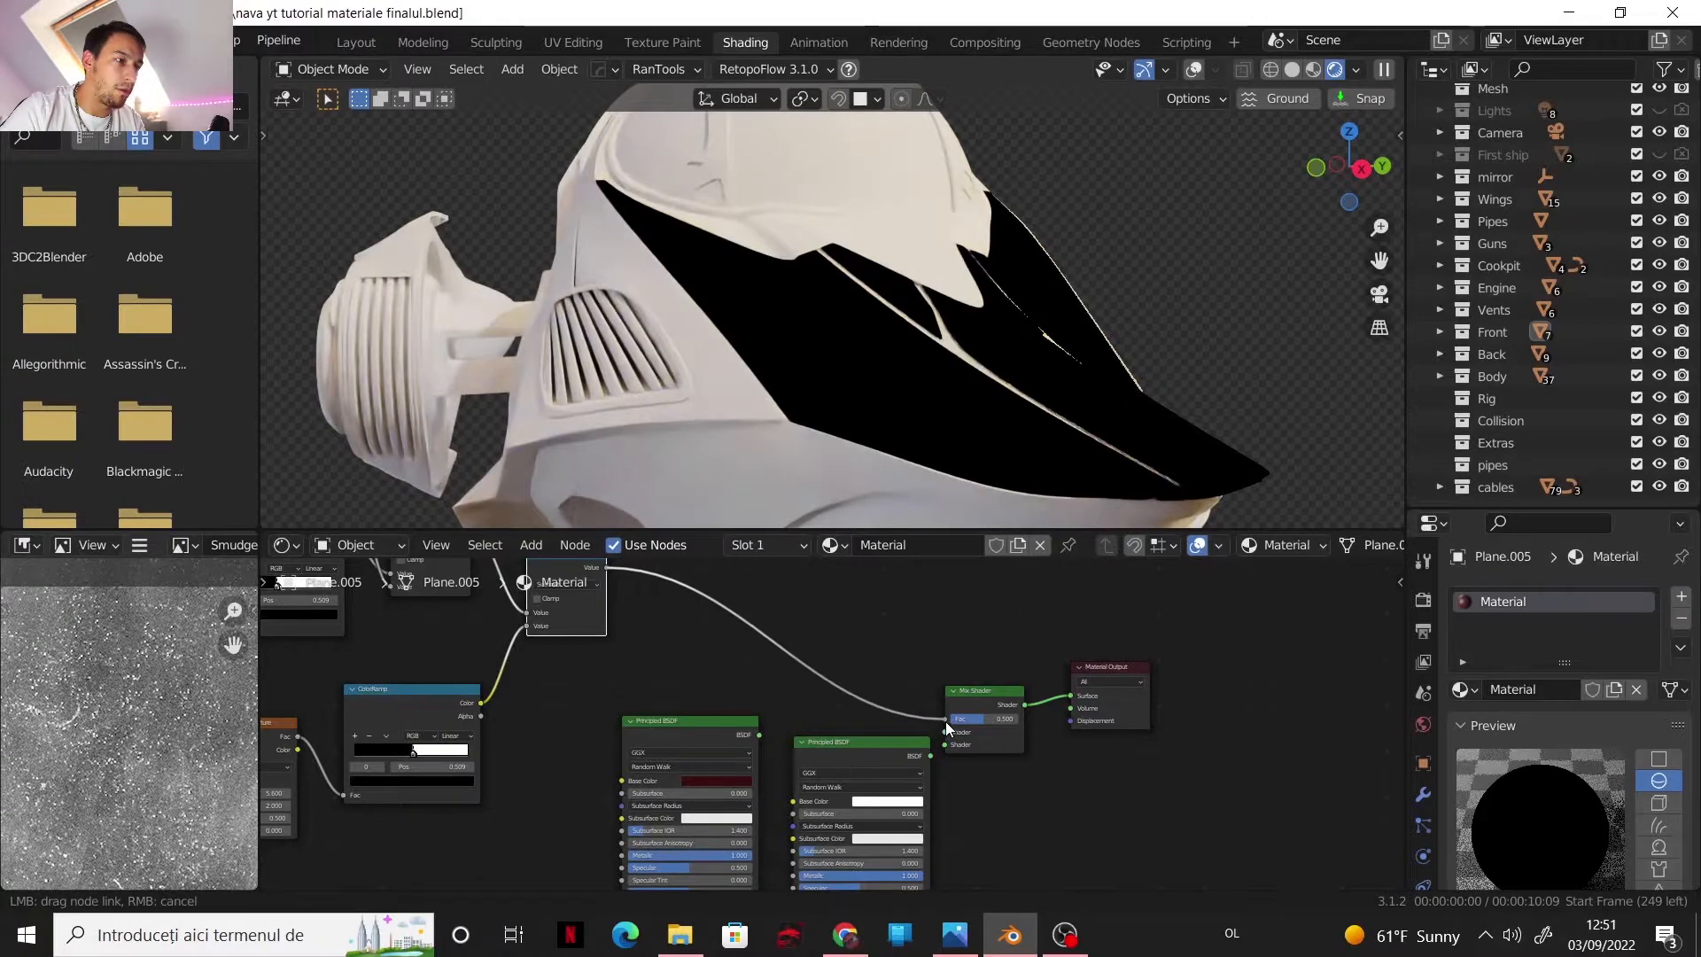
# - Connect the dark red Principled BSDF to the Mix Shader's first Shader input and the white one to the second
pyautogui.scroll(3, 885, 709)
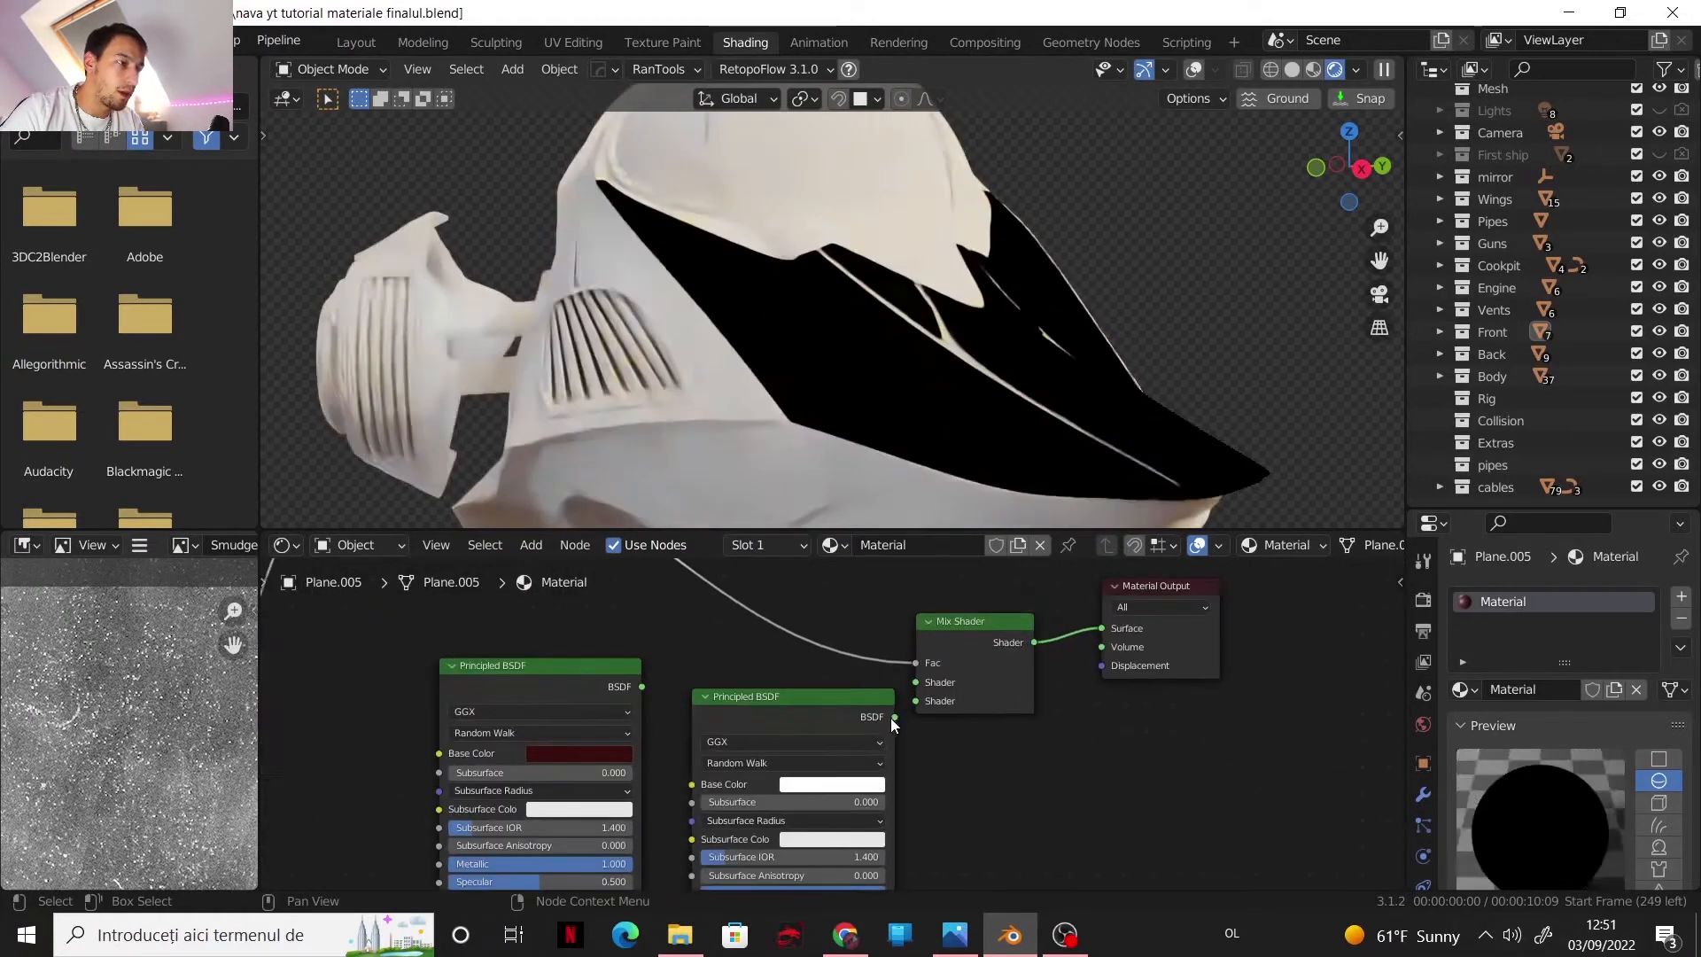
pyautogui.press('g')
pyautogui.click(906, 714)
pyautogui.moveTo(896, 716); pyautogui.dragTo(937, 645)
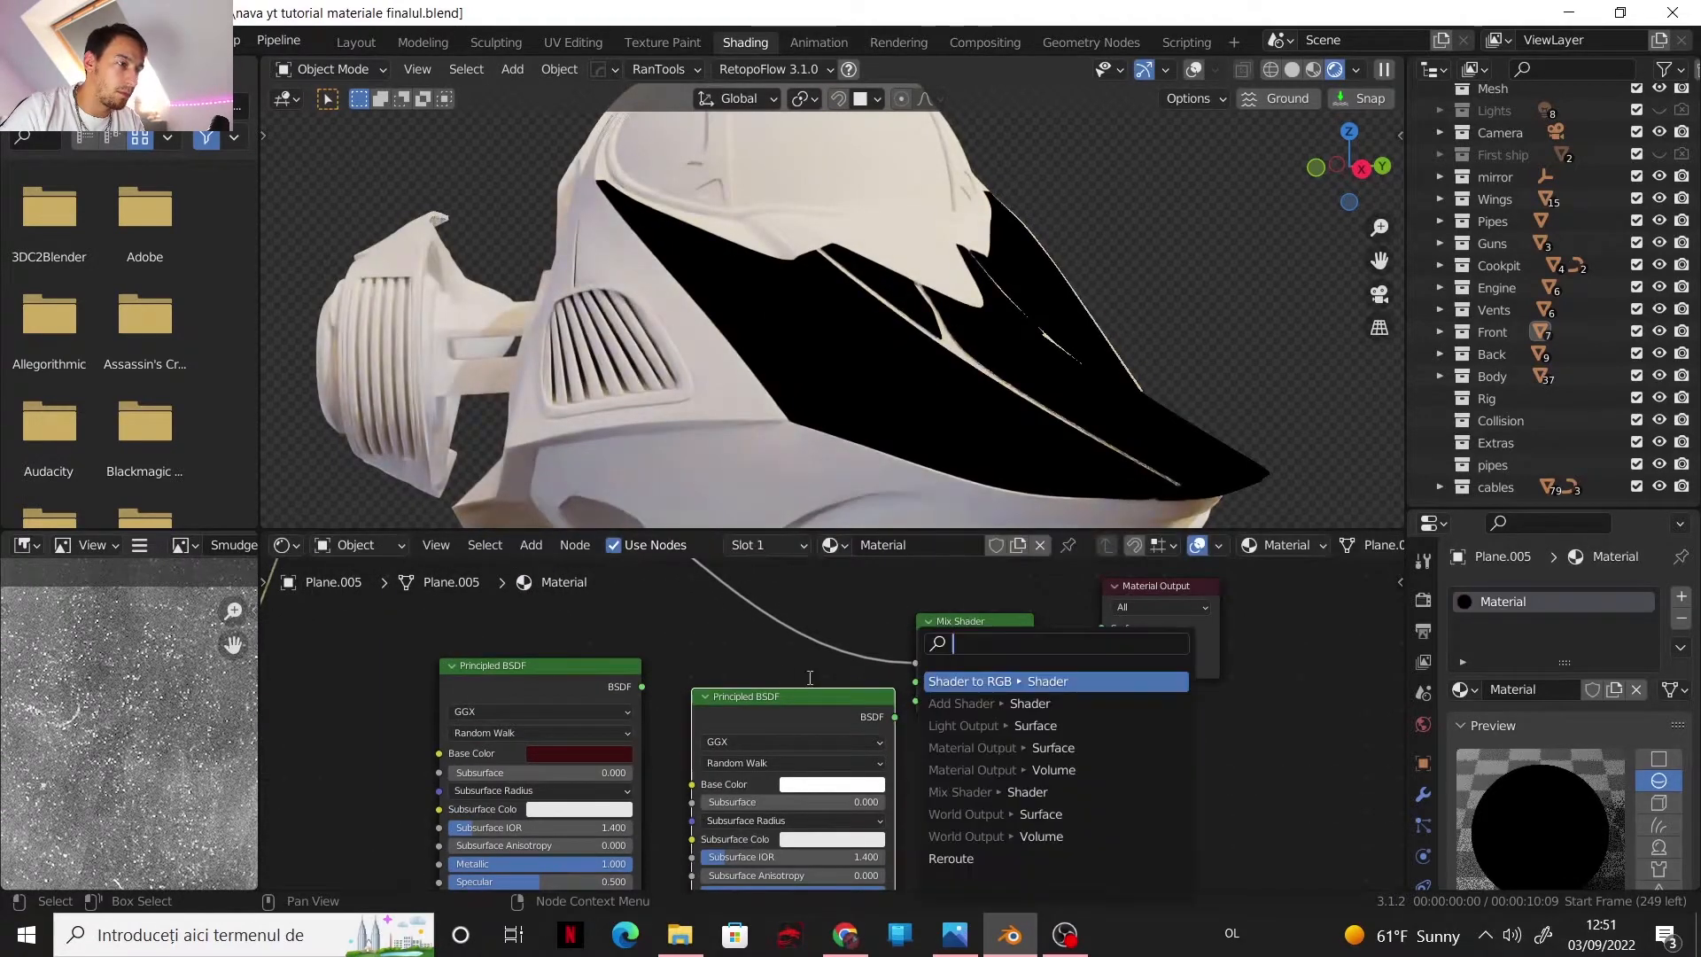
pyautogui.moveTo(895, 716)
pyautogui.mouseDown()
pyautogui.moveTo(913, 709)
pyautogui.moveTo(882, 704)
pyautogui.mouseUp()
pyautogui.hotkey('ctrl', 'z')
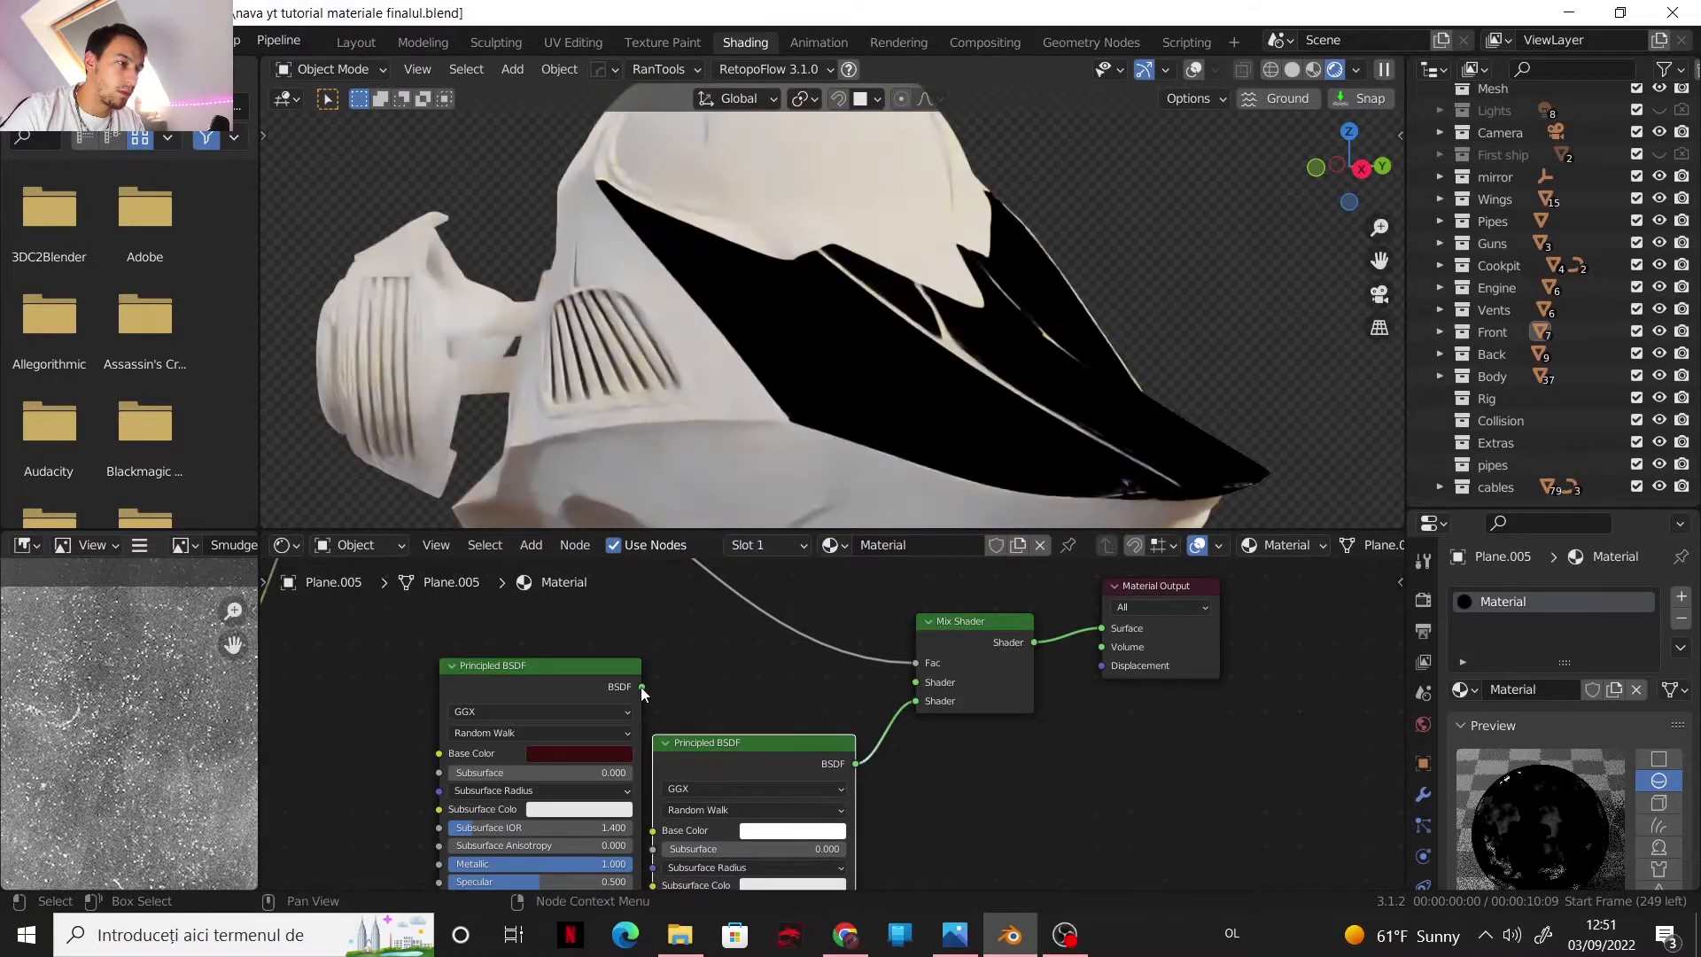
pyautogui.moveTo(641, 687); pyautogui.dragTo(920, 682)
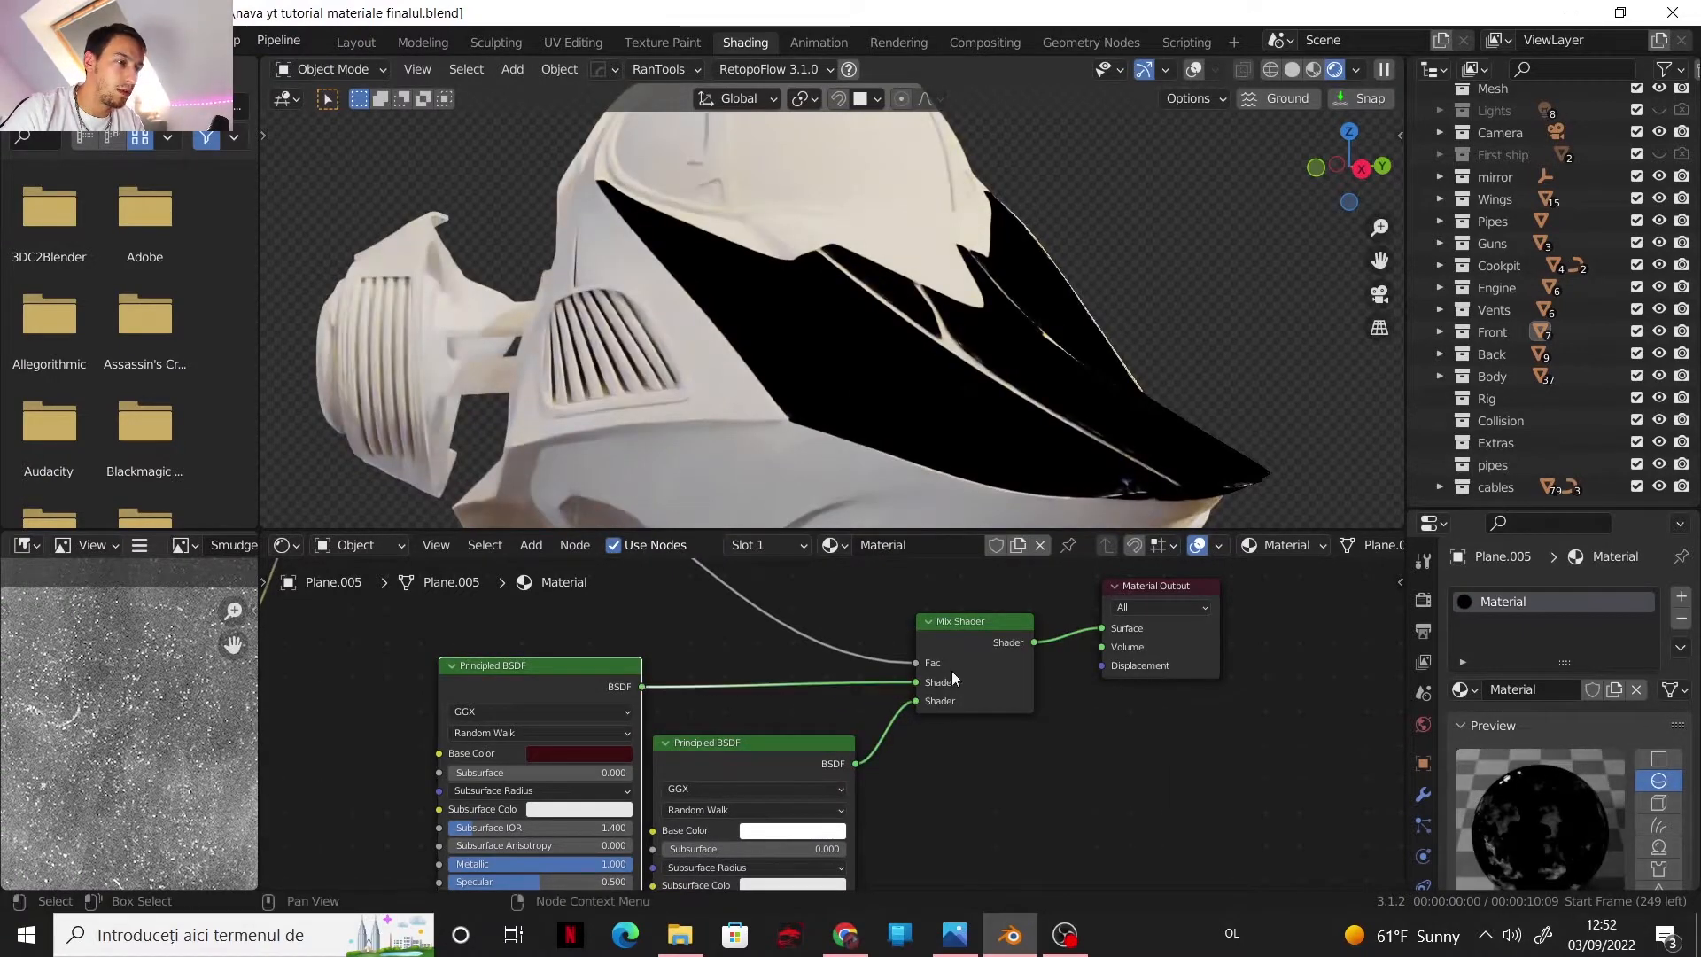
# - Lower the dark red Principled BSDF's Roughness to 0.325 and check the reflections on the front panel
pyautogui.moveTo(777, 706); pyautogui.dragTo(915, 657, button='middle')
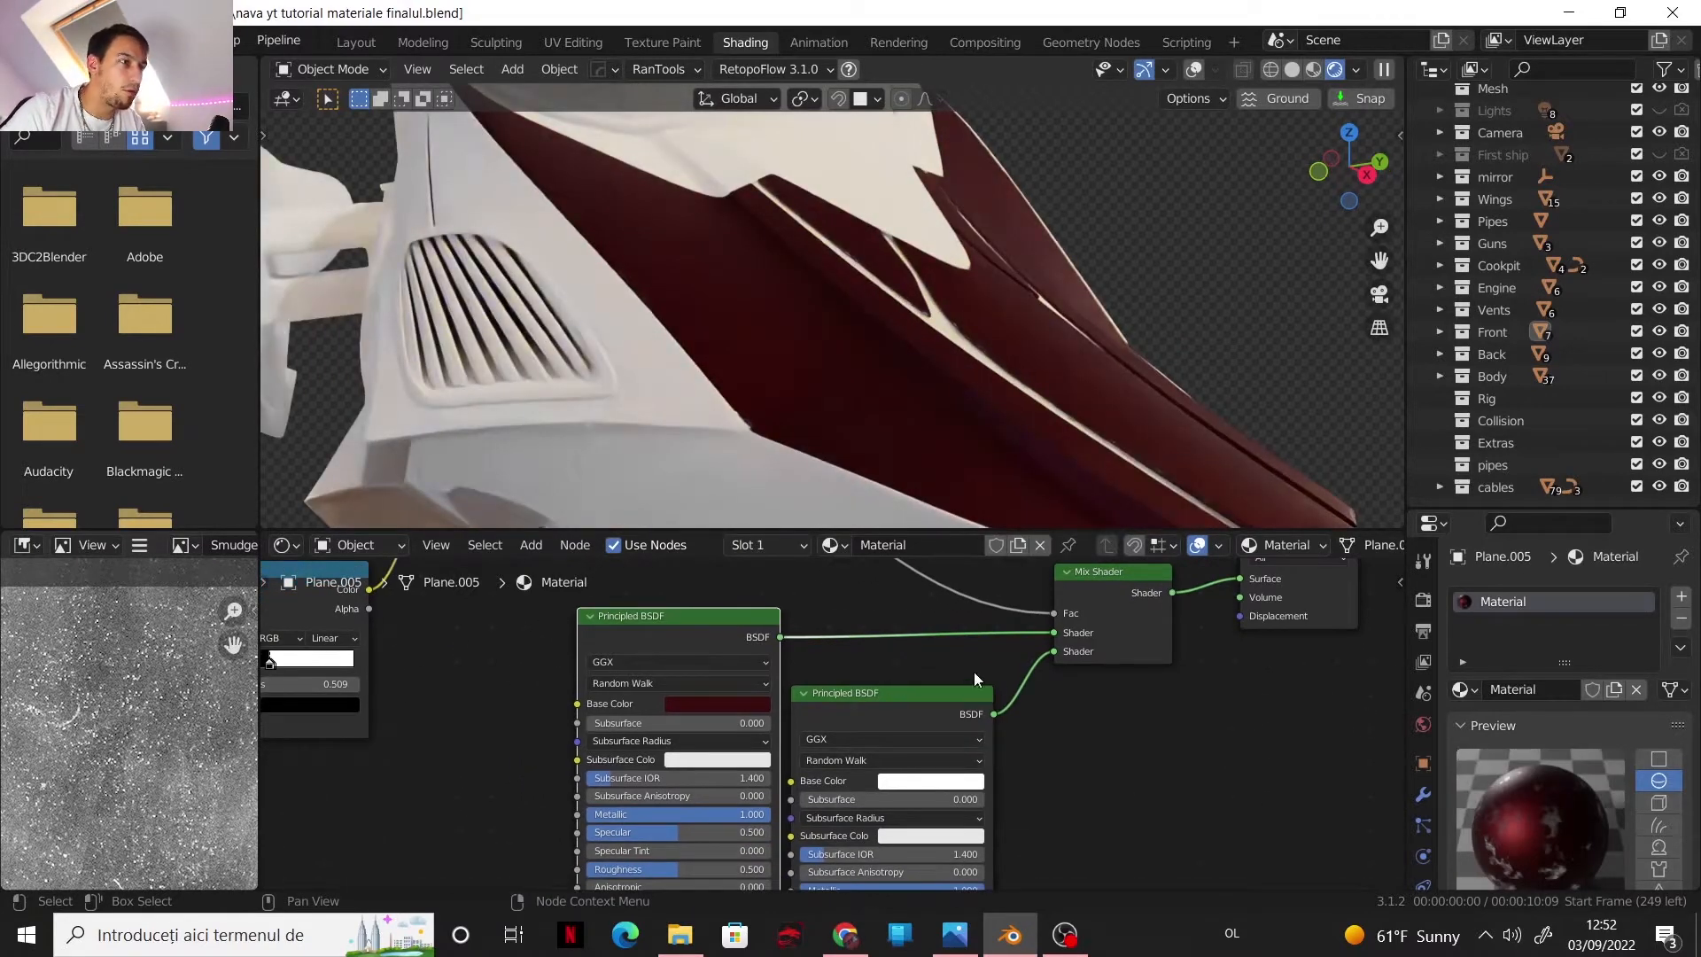
pyautogui.scroll(-2, 748, 723)
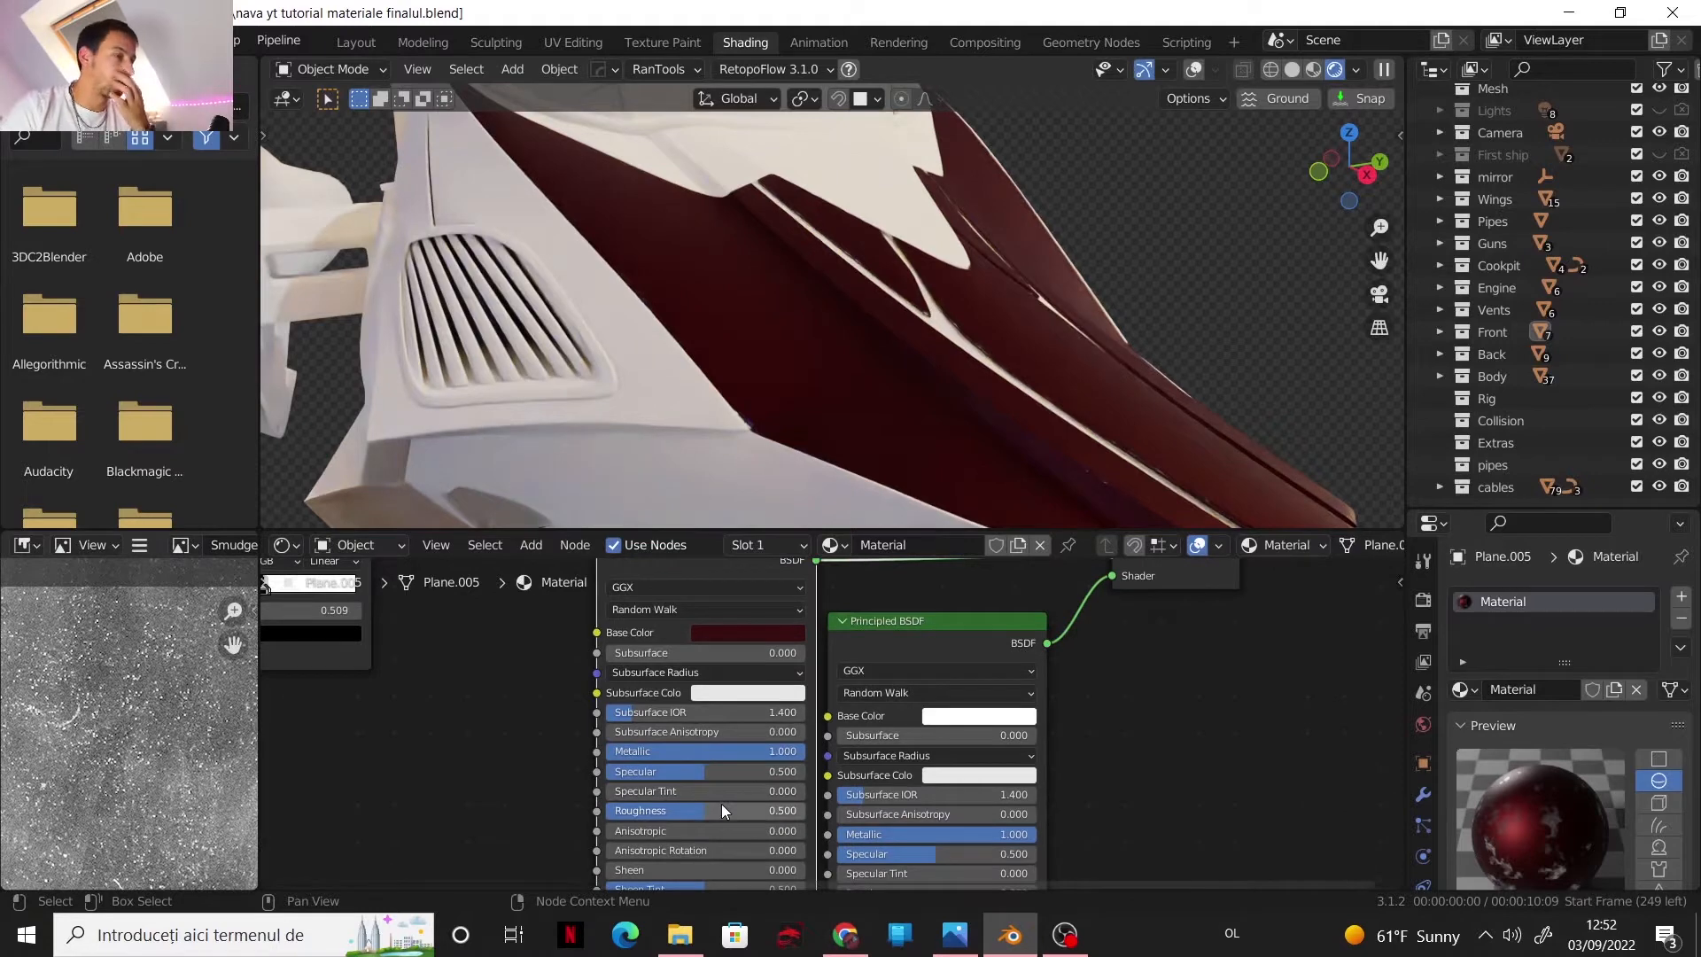
pyautogui.moveTo(705, 805); pyautogui.dragTo(671, 805)
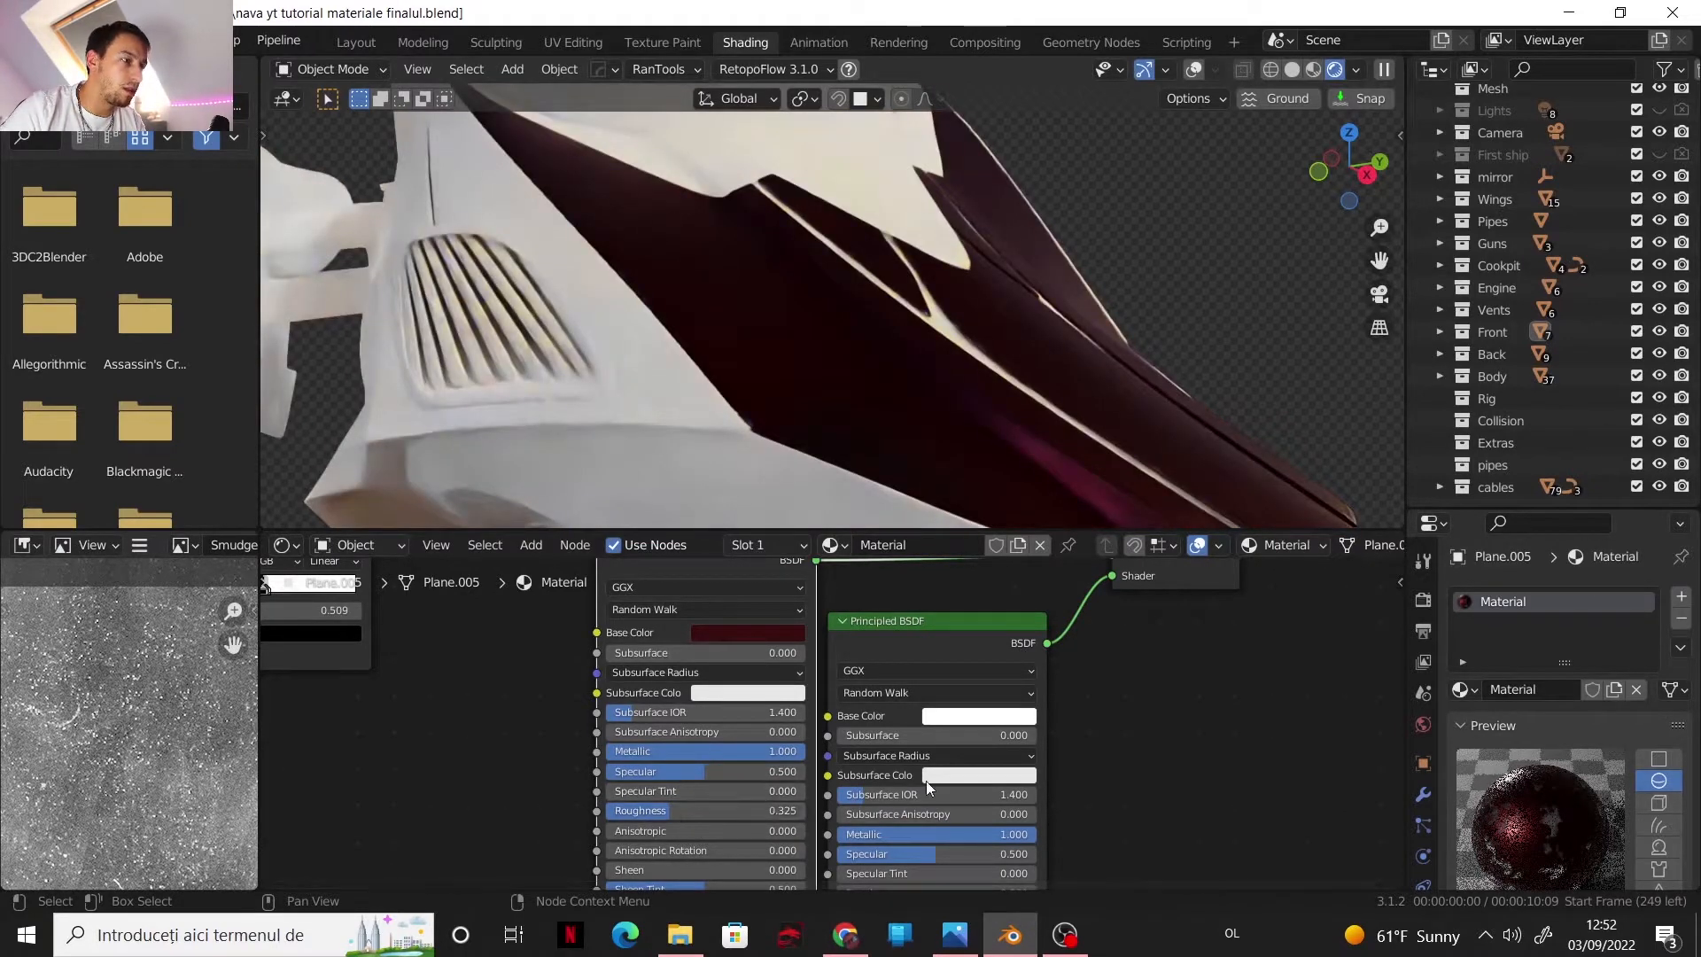
pyautogui.moveTo(992, 317); pyautogui.dragTo(949, 301, button='middle')
# - Add a Noise Texture node below the Principled BSDF nodes and set its Scale to 80
pyautogui.scroll(-5, 1114, 656)
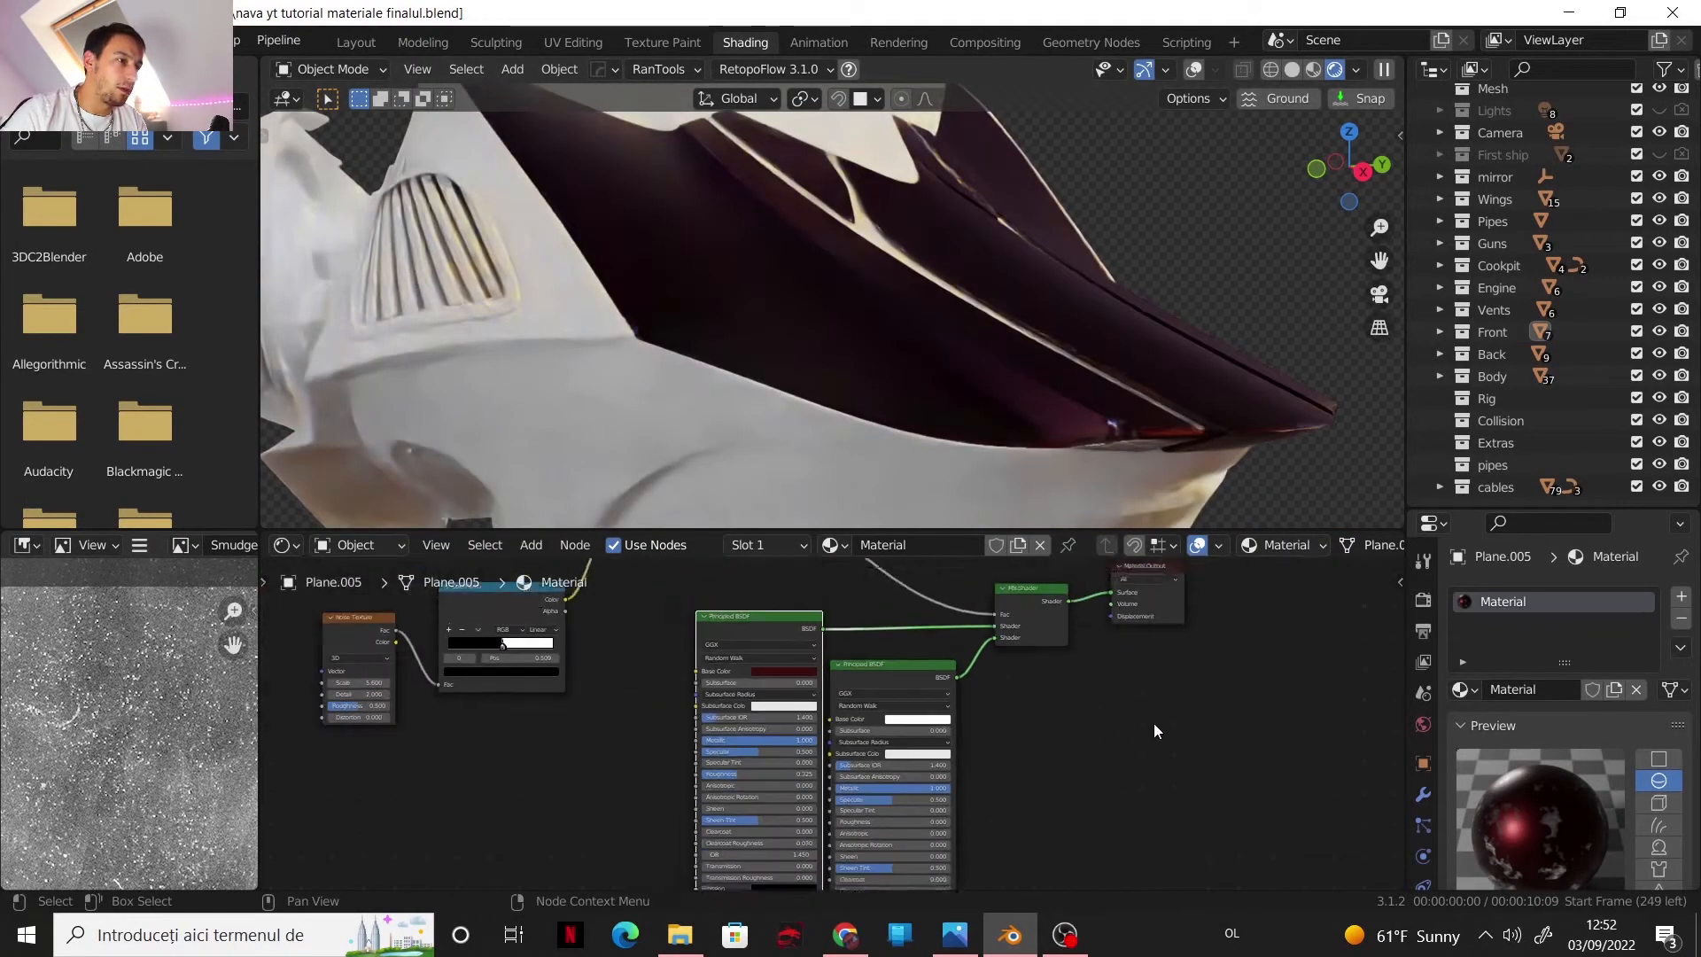
pyautogui.scroll(5, 842, 751)
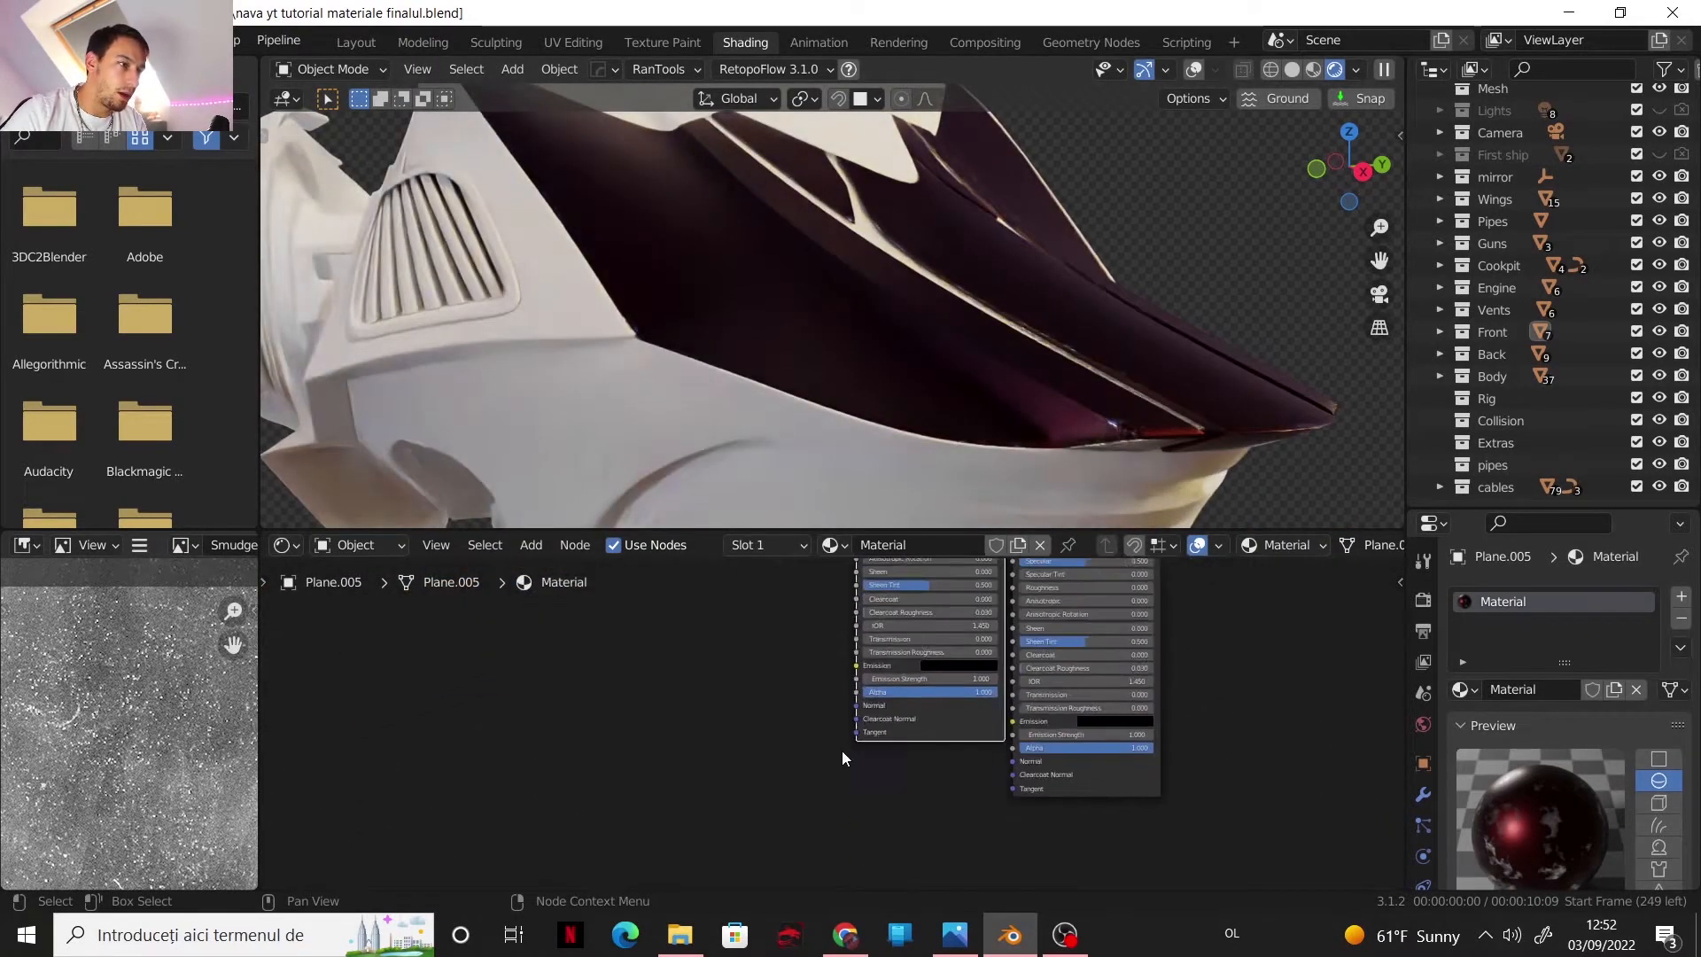
pyautogui.hotkey('shift', 'a')
pyautogui.moveTo(706, 732)
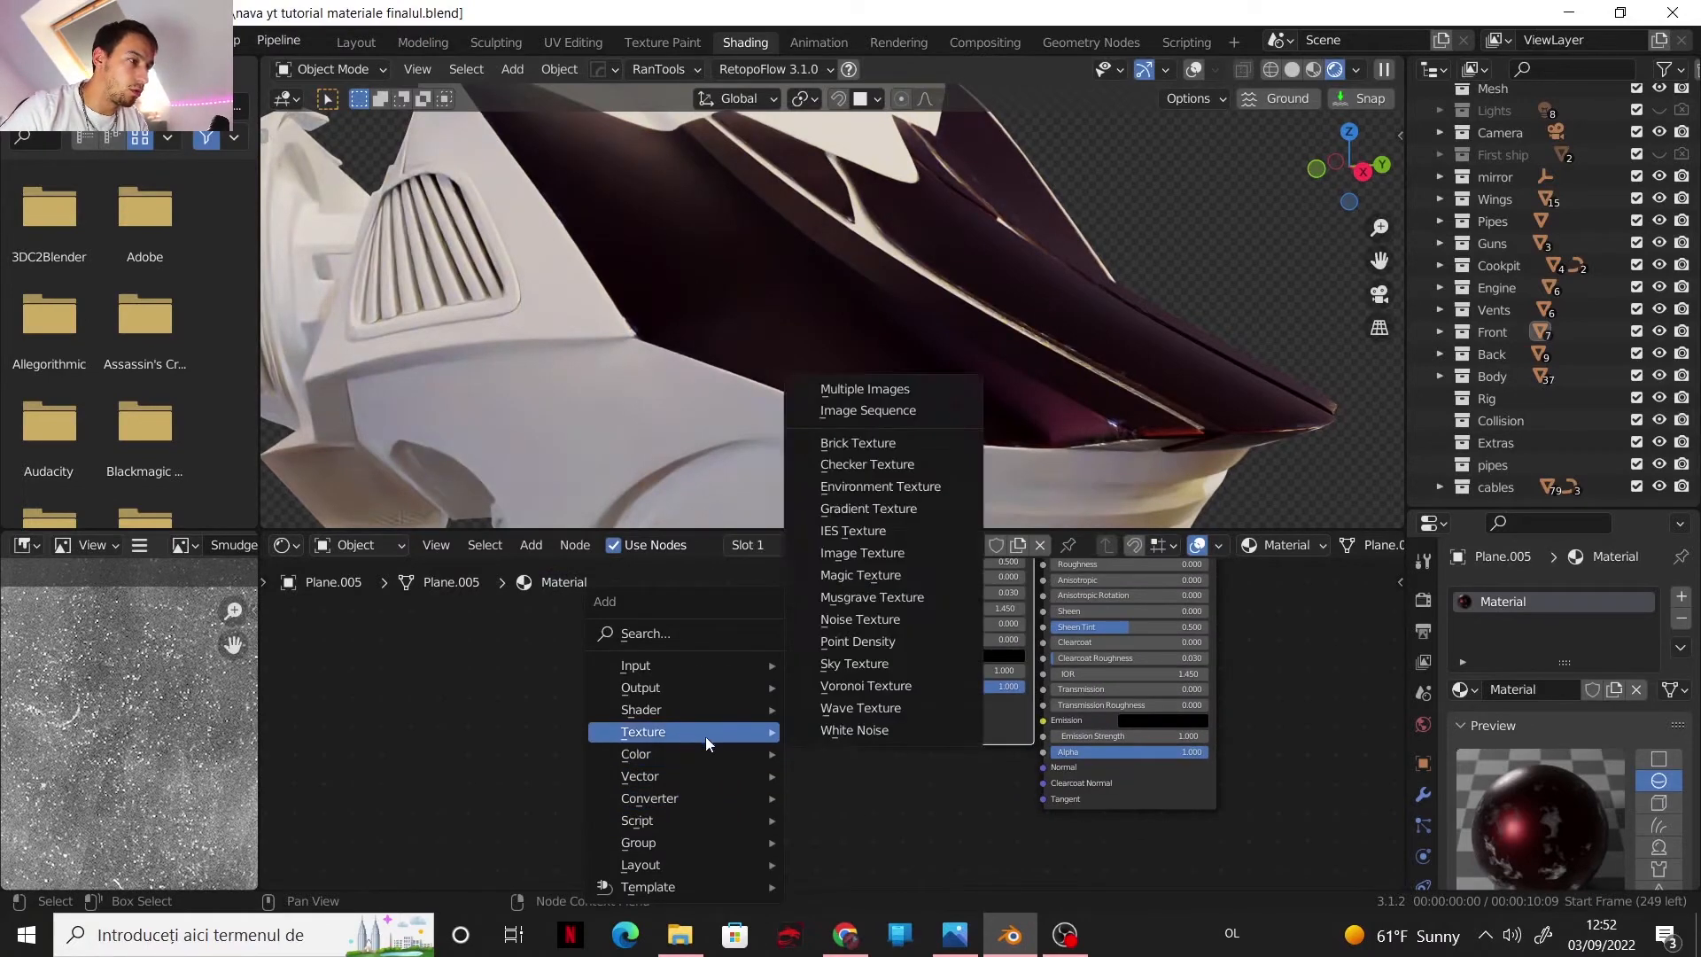
pyautogui.click(853, 620)
pyautogui.click(699, 802)
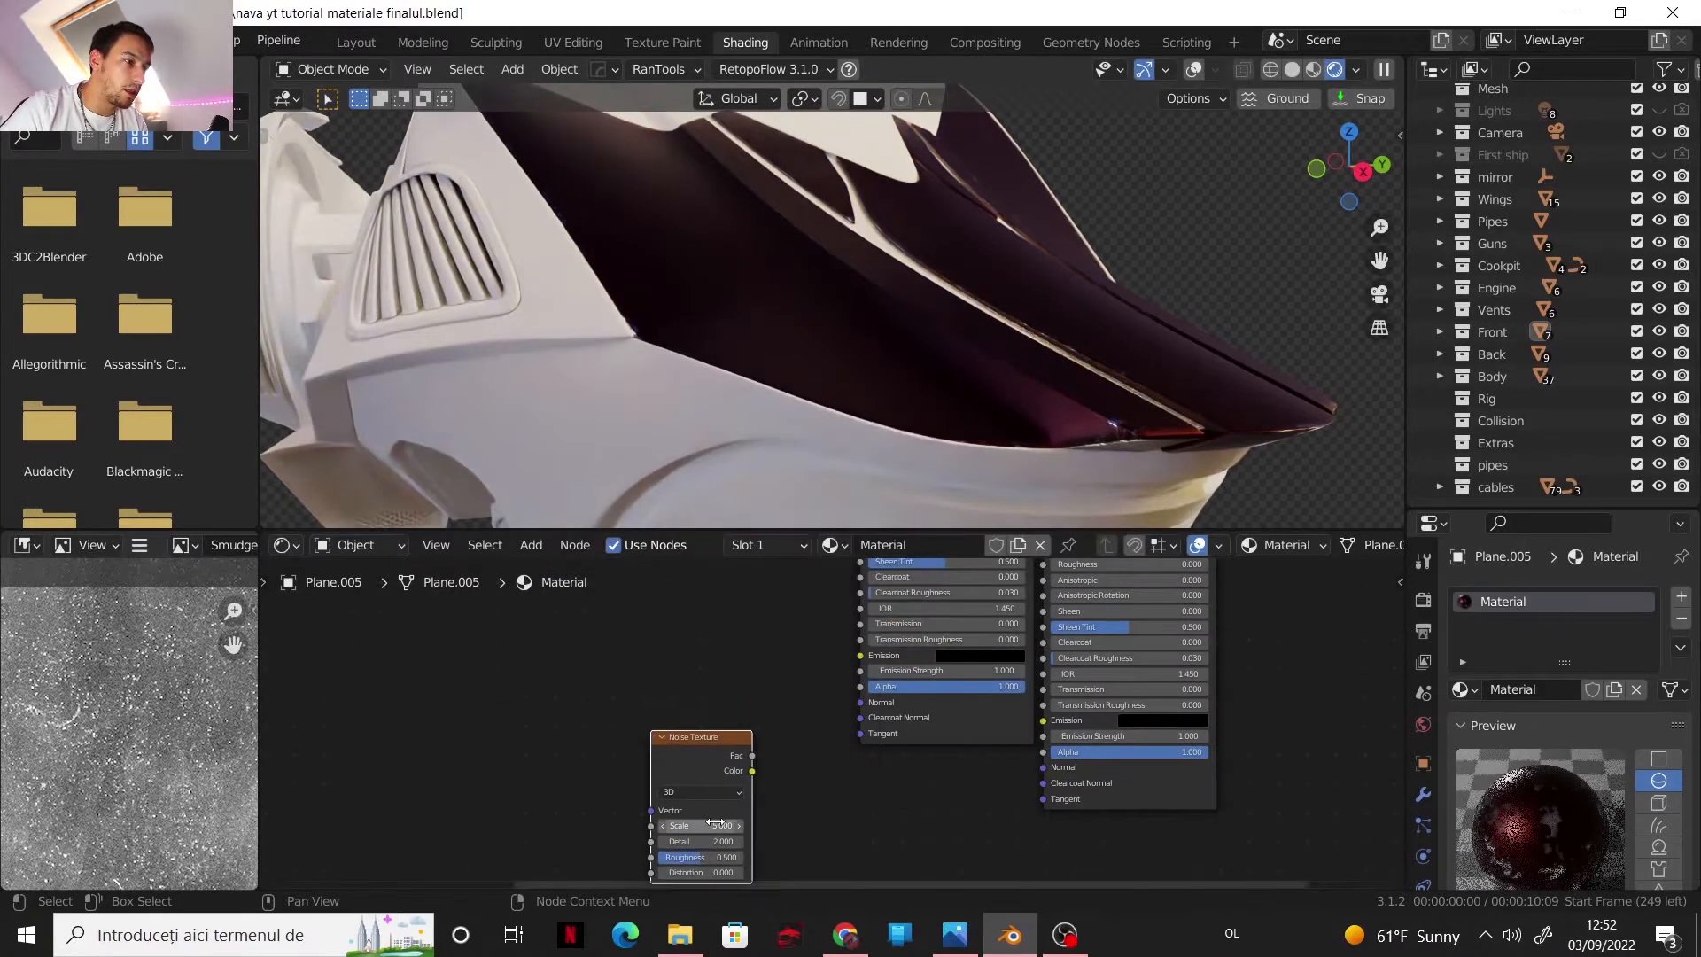
pyautogui.click(706, 822)
pyautogui.write('10')
pyautogui.press('Return')
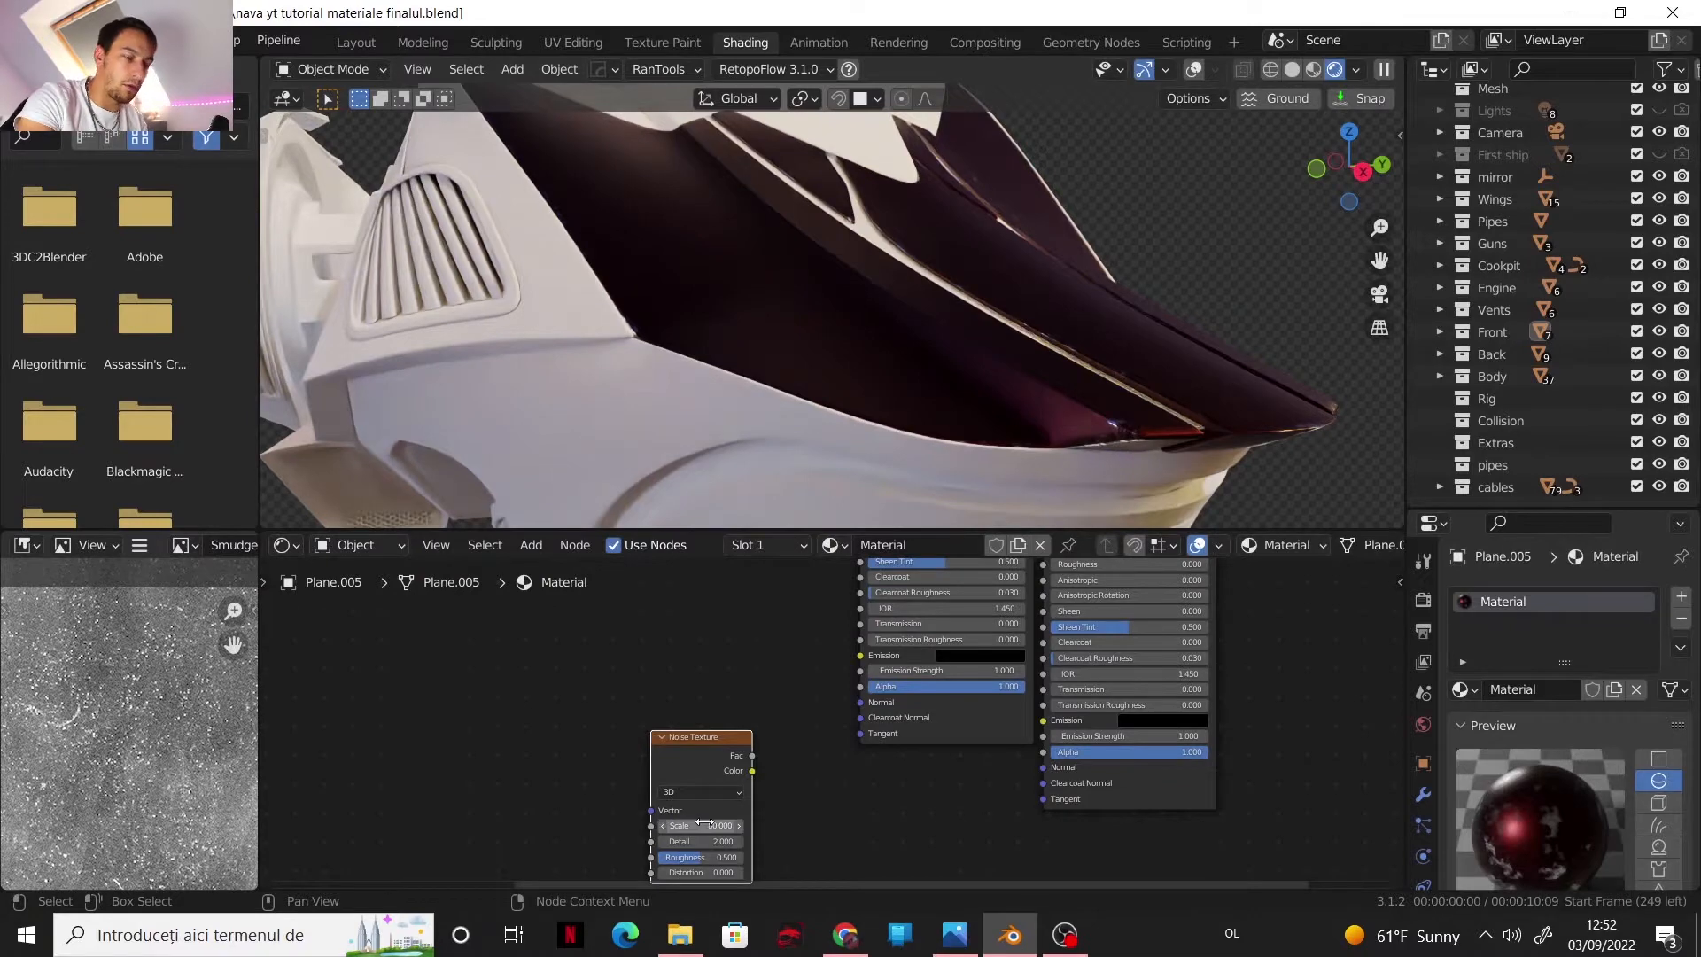
# - Add a Bump node, feed its Height from the new noise's Fac, and connect its Normal to the white Principled BSDF
pyautogui.hotkey('shift', 'a')
pyautogui.moveTo(826, 777)
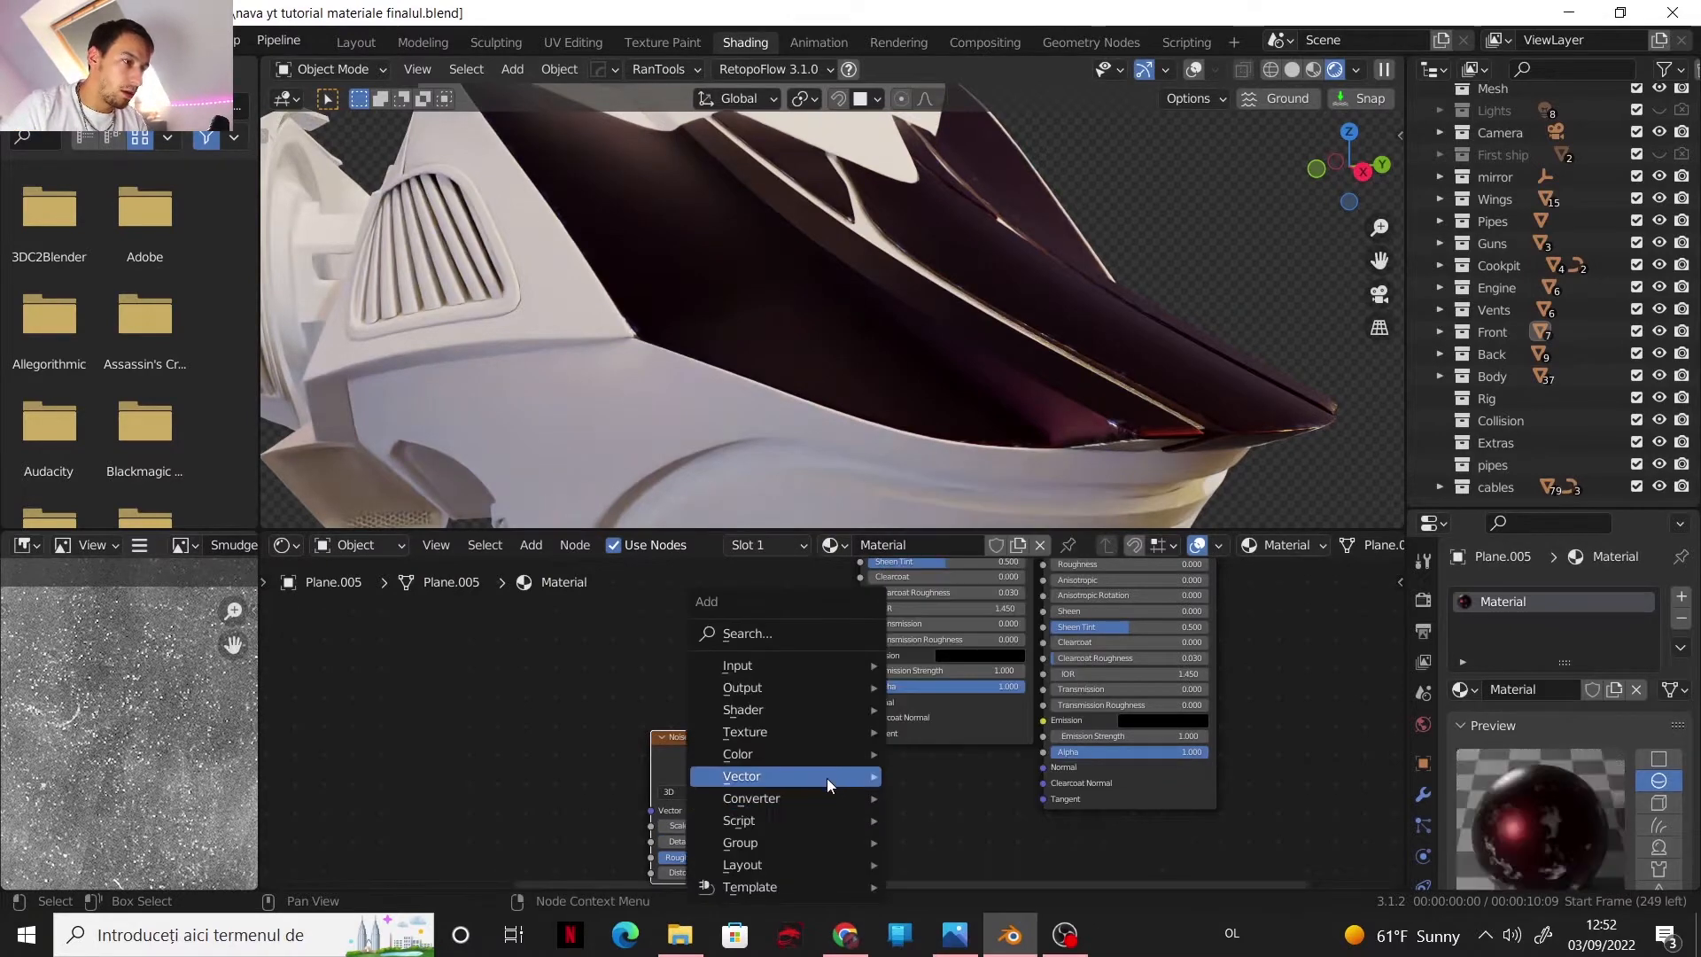
pyautogui.click(941, 598)
pyautogui.click(847, 762)
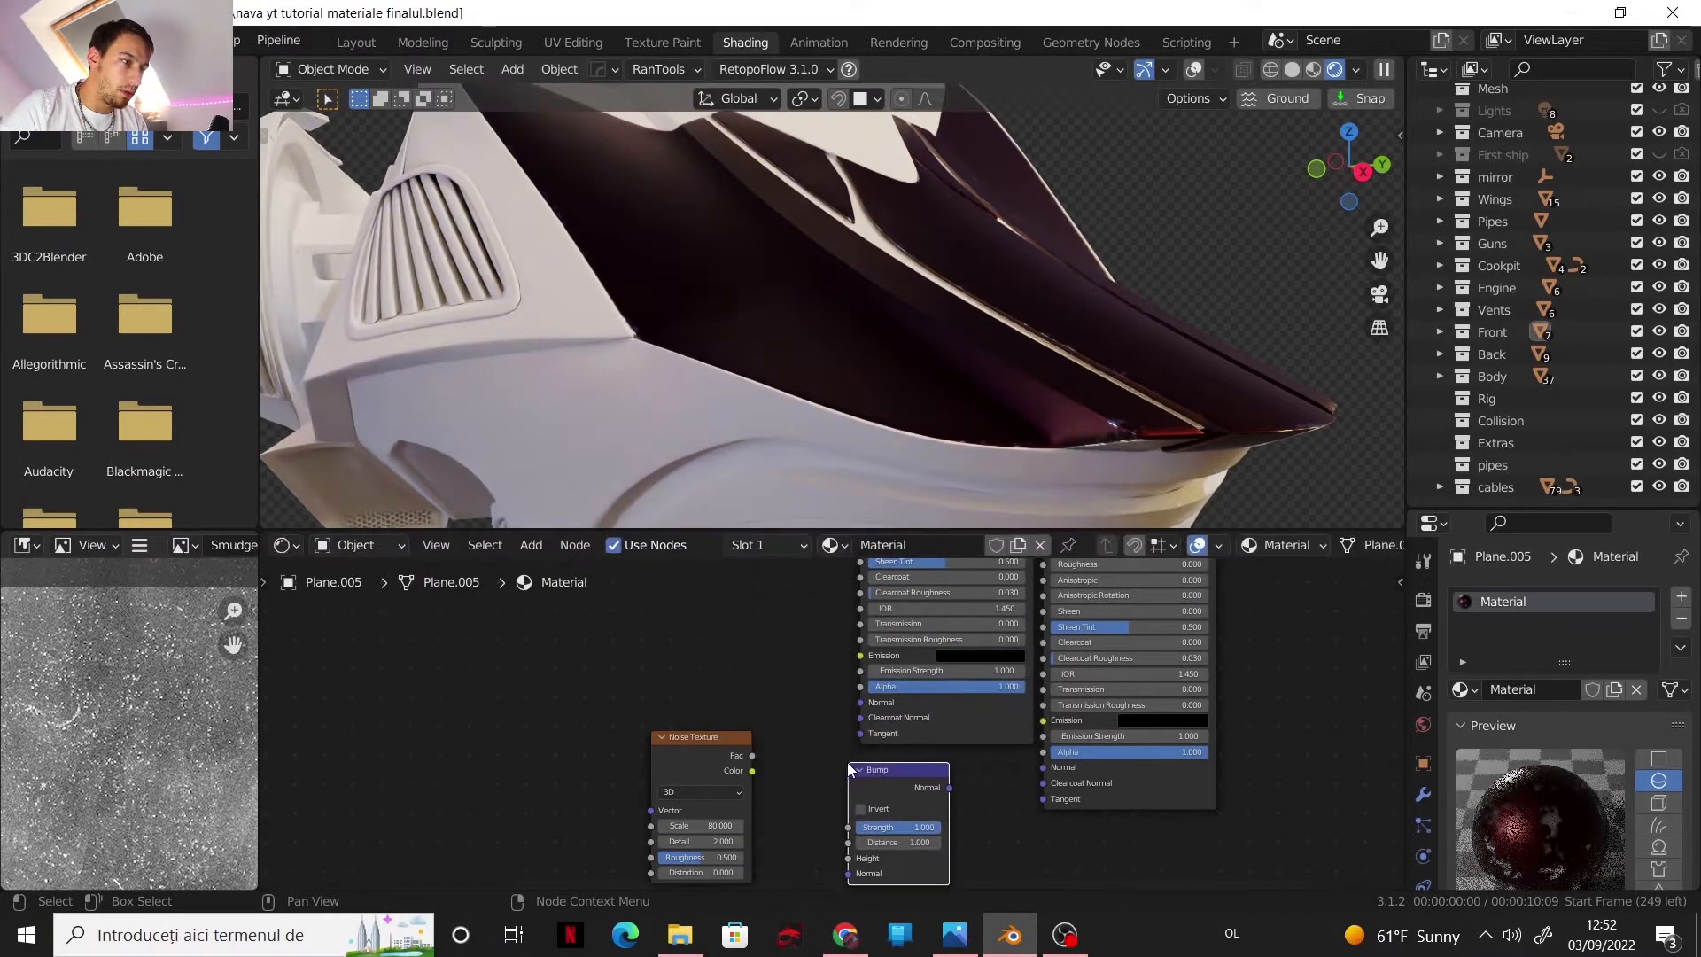
pyautogui.moveTo(848, 857); pyautogui.dragTo(752, 755)
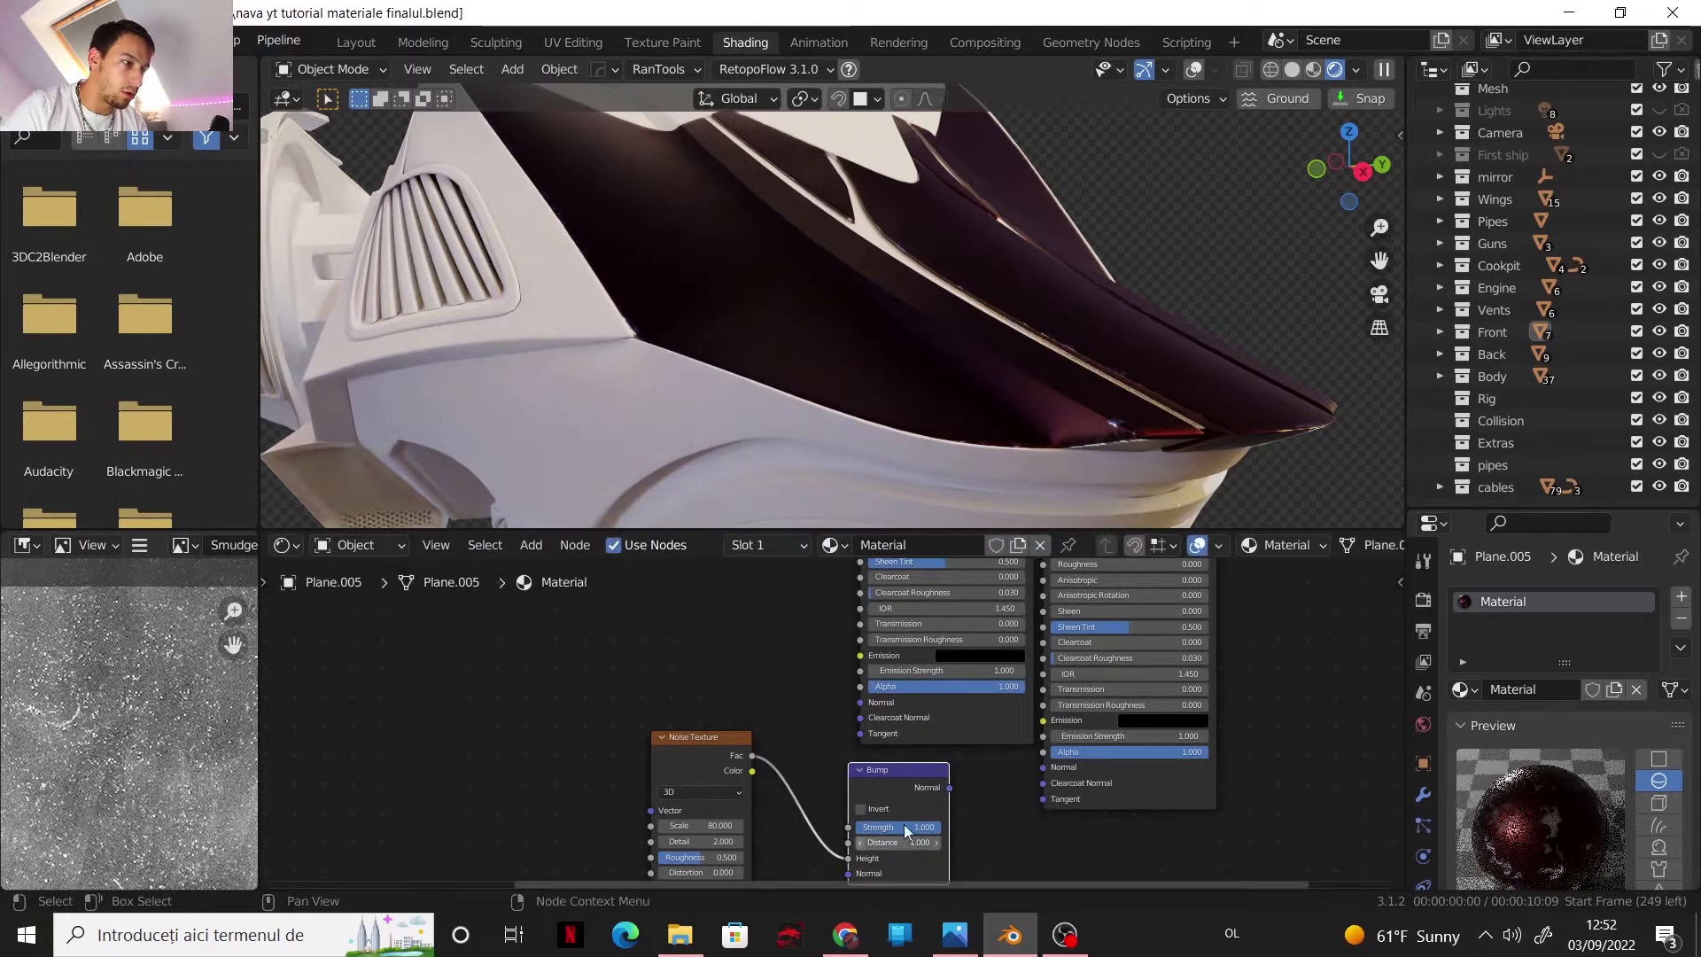
pyautogui.moveTo(951, 788); pyautogui.dragTo(1042, 769)
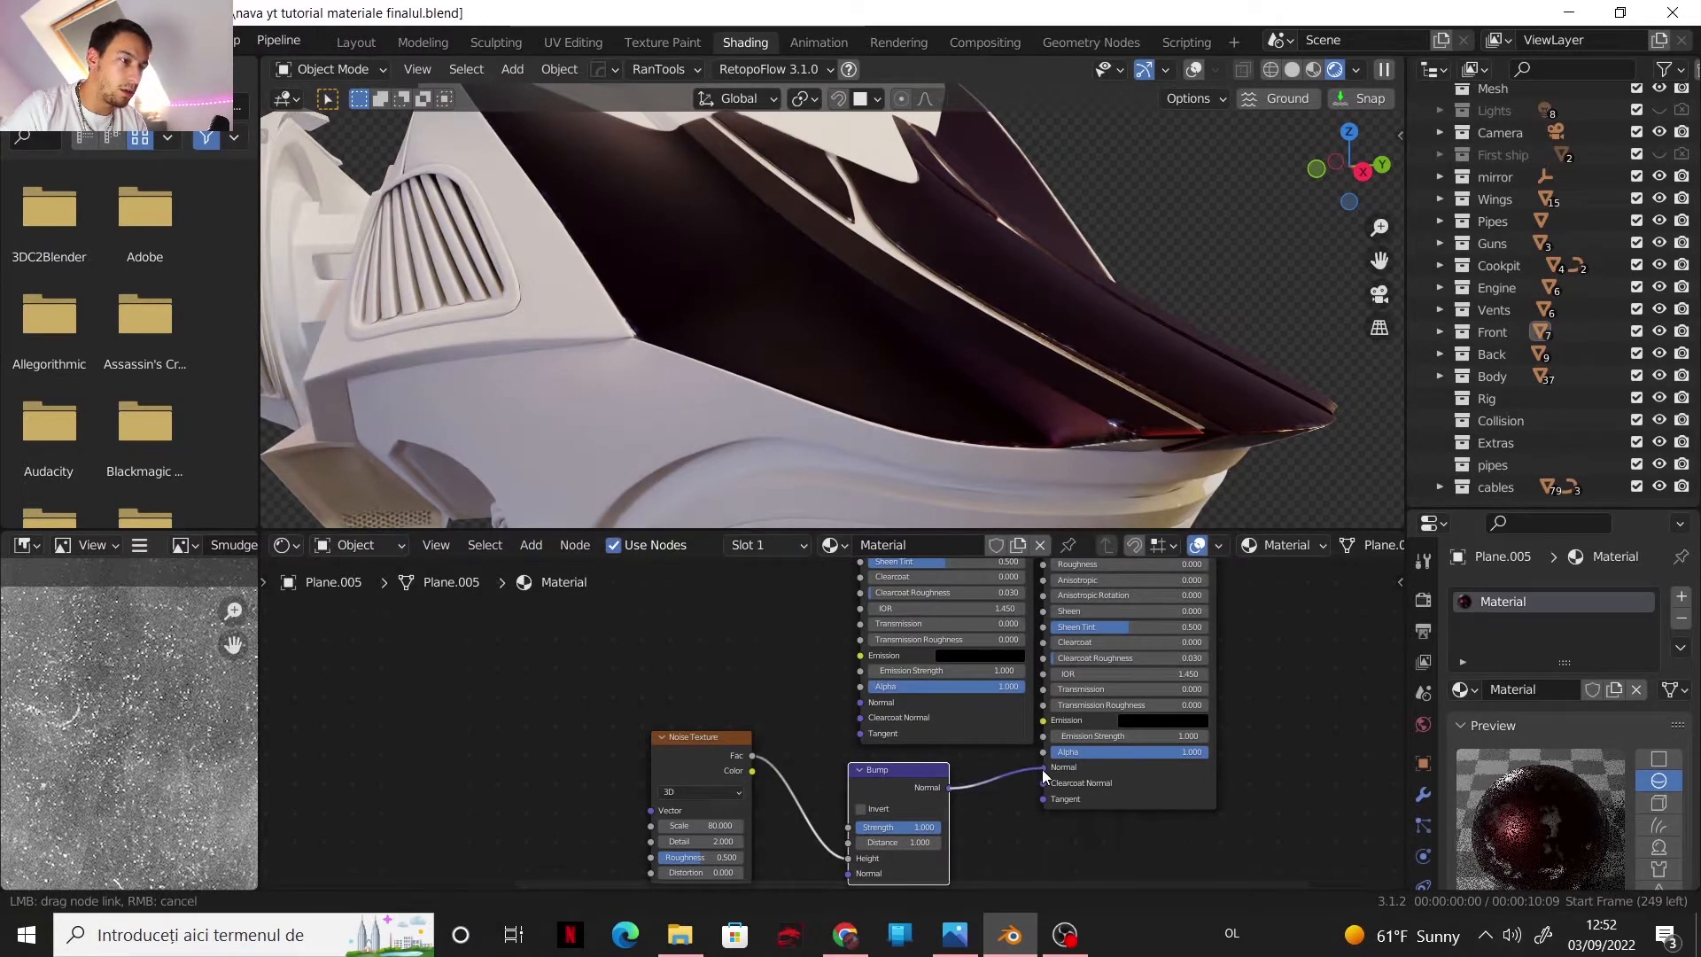
# - Set the Bump node's Strength to 0.5
pyautogui.scroll(-3, 1042, 769)
pyautogui.moveTo(1133, 773); pyautogui.dragTo(1079, 704, button='middle')
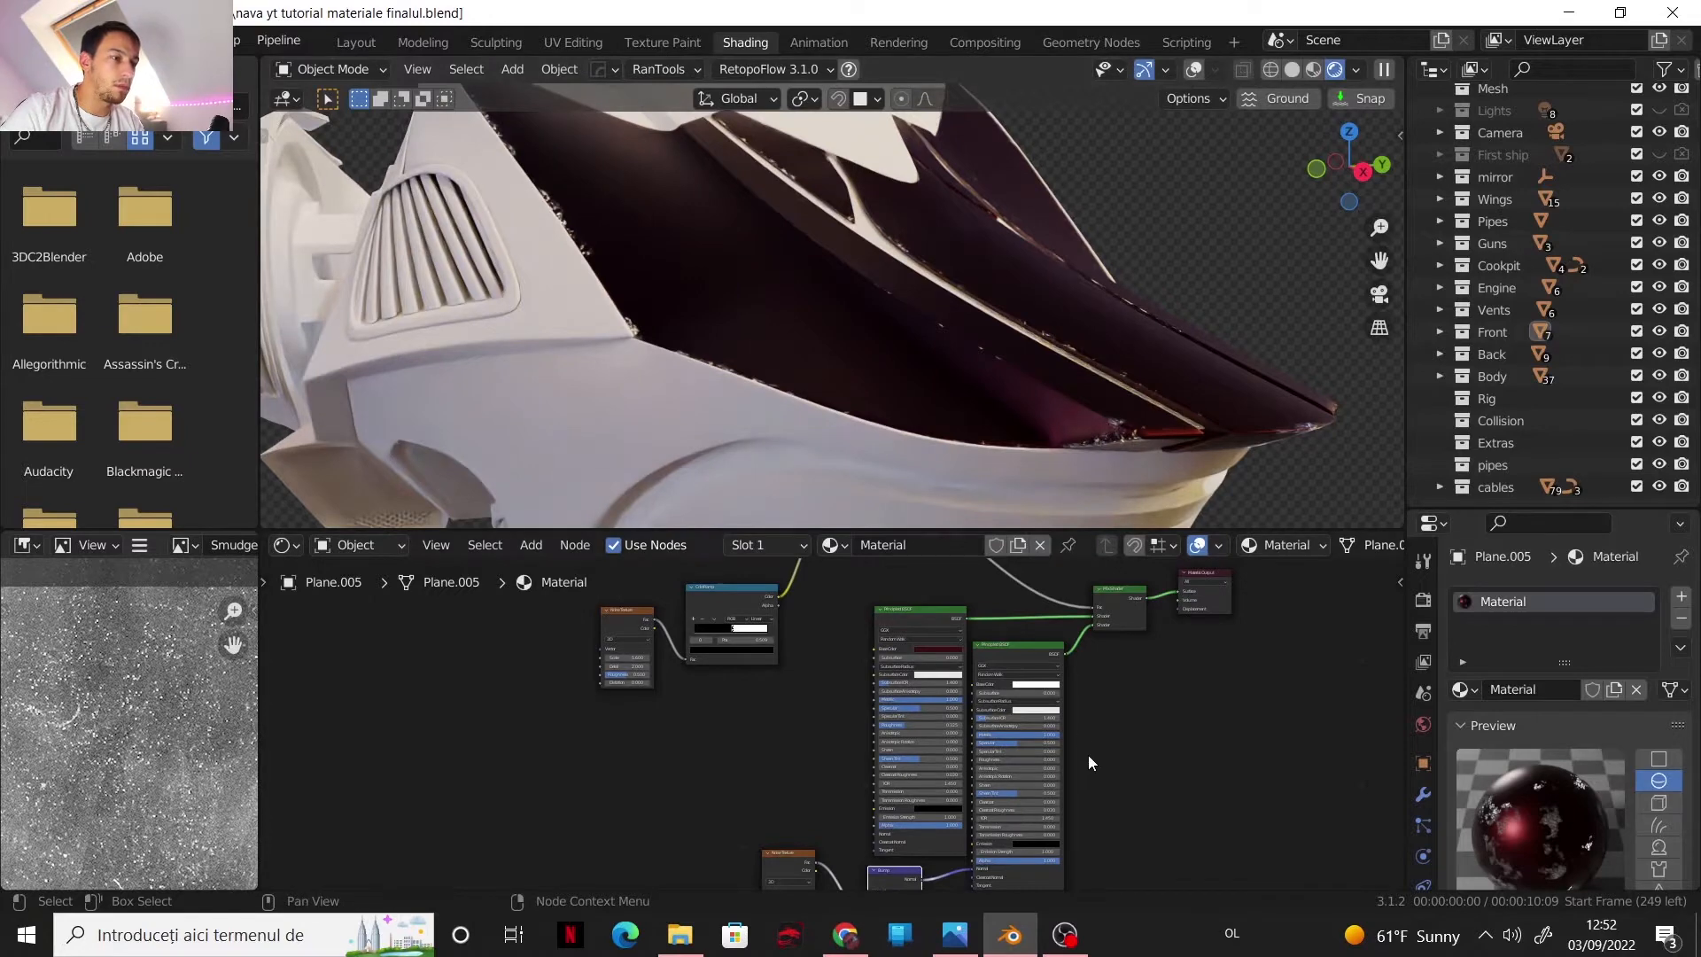
pyautogui.scroll(4, 1063, 762)
pyautogui.click(1051, 788)
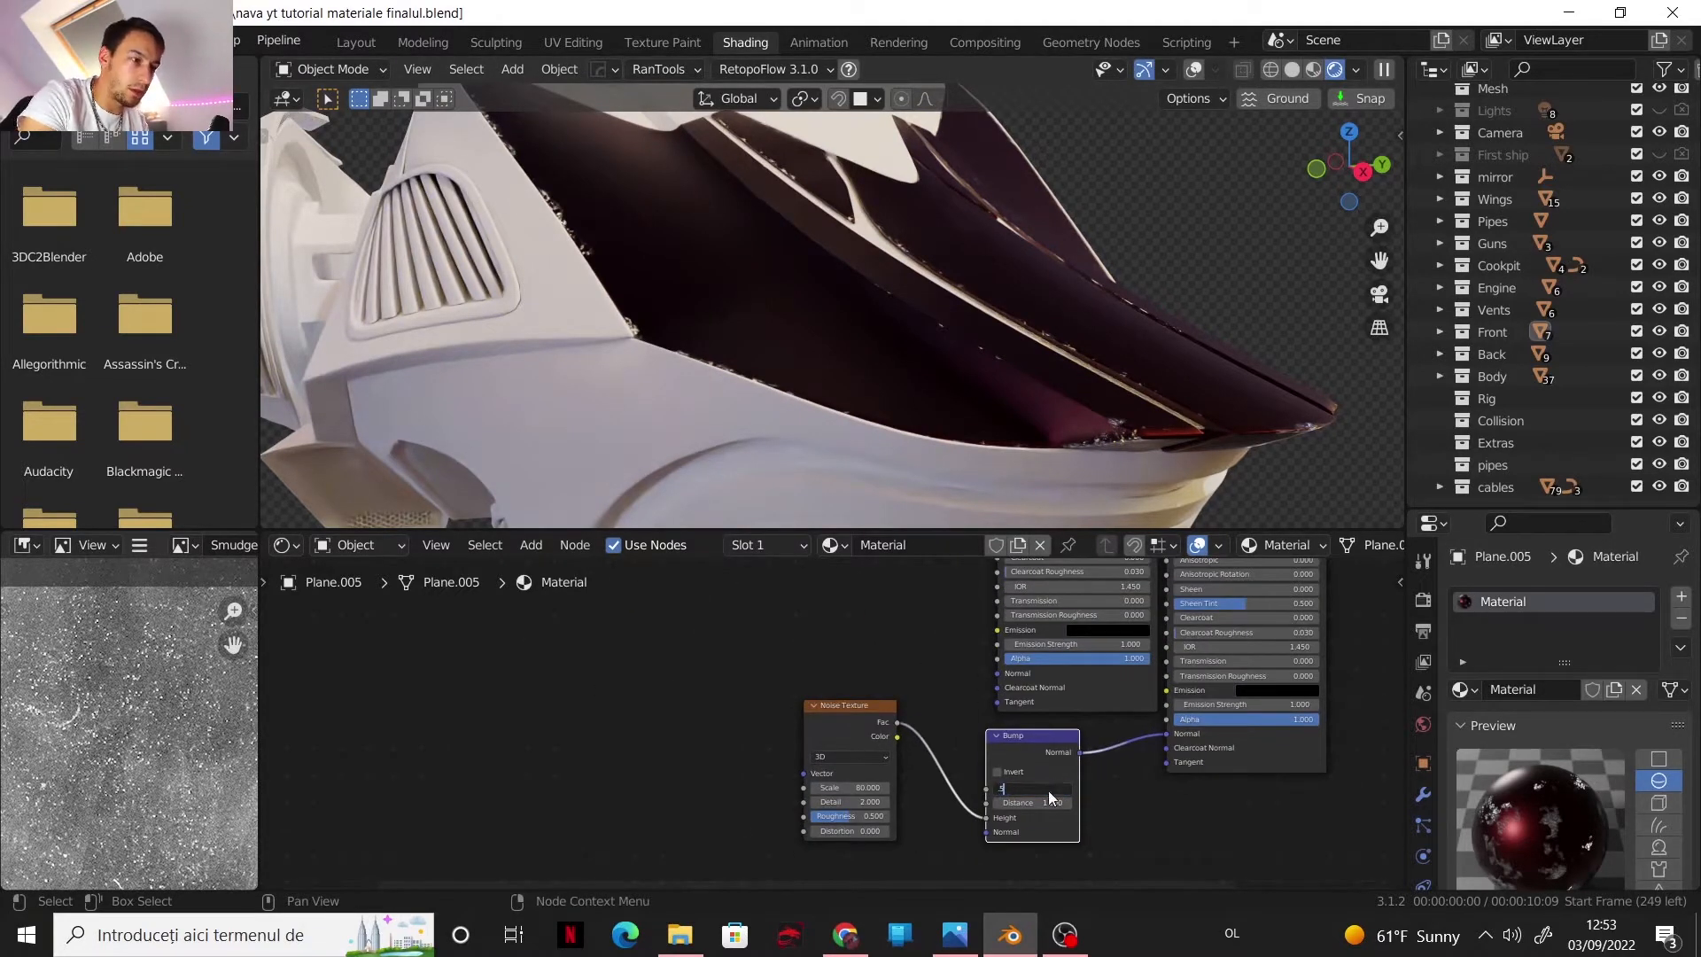
pyautogui.write('.5')
pyautogui.press('Return')
pyautogui.scroll(-2, 1116, 797)
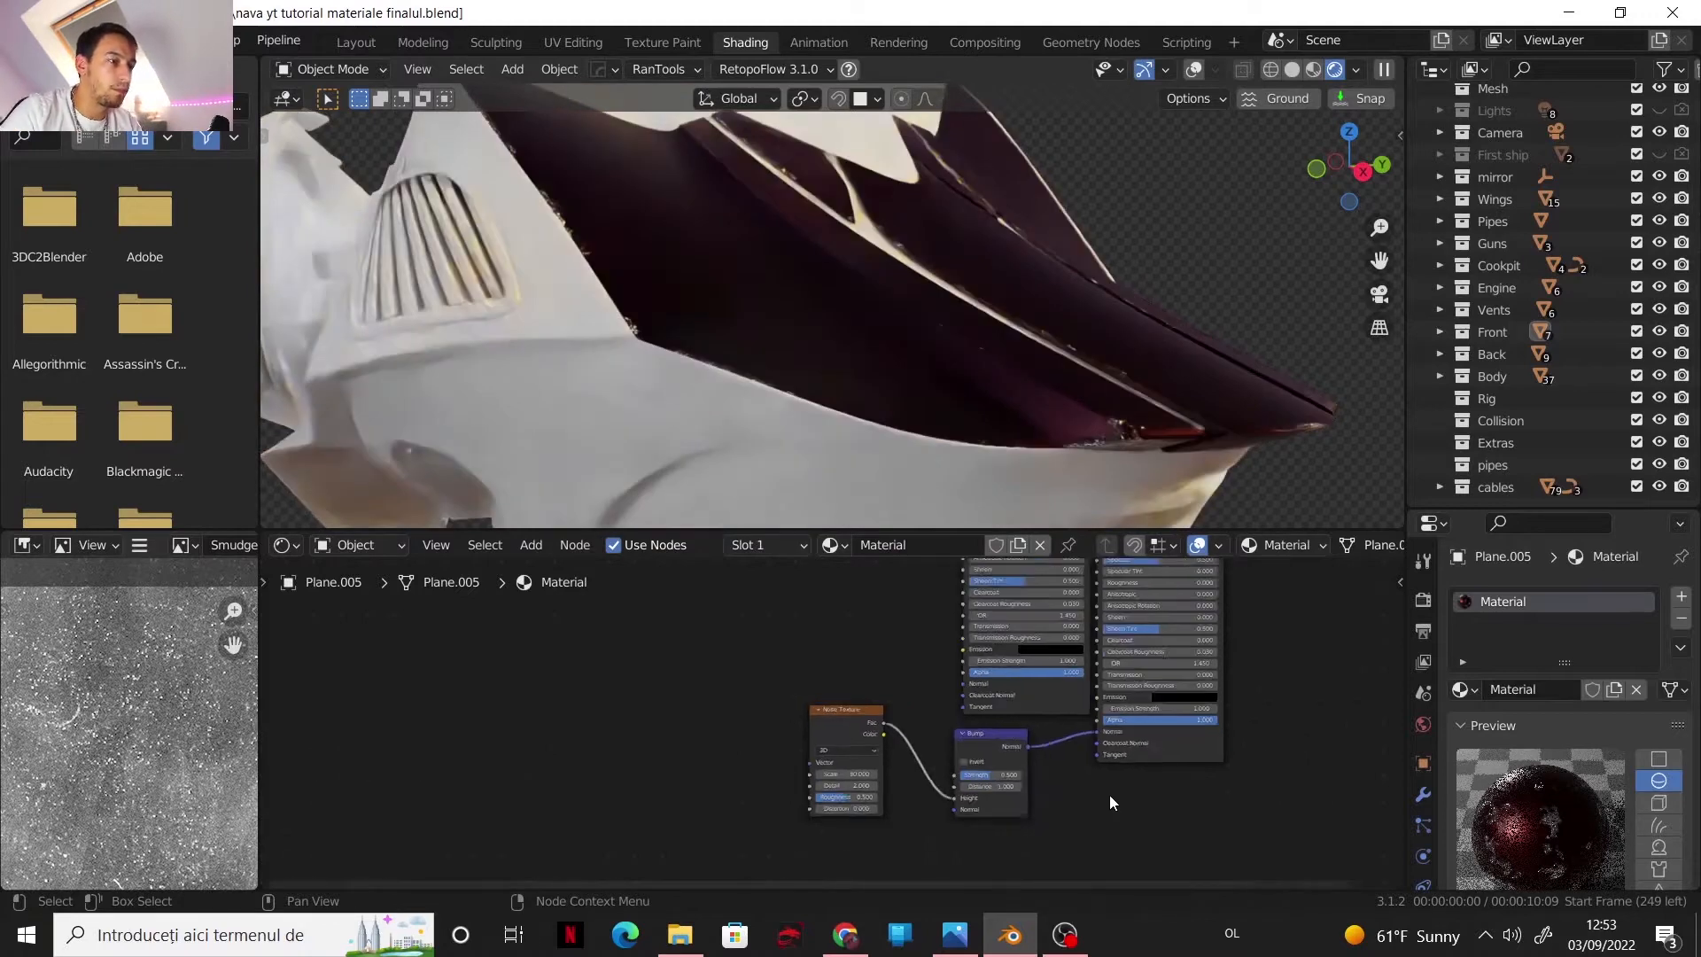
pyautogui.scroll(-5, 1110, 795)
pyautogui.moveTo(871, 680); pyautogui.dragTo(905, 738, button='middle')
pyautogui.scroll(6, 905, 732)
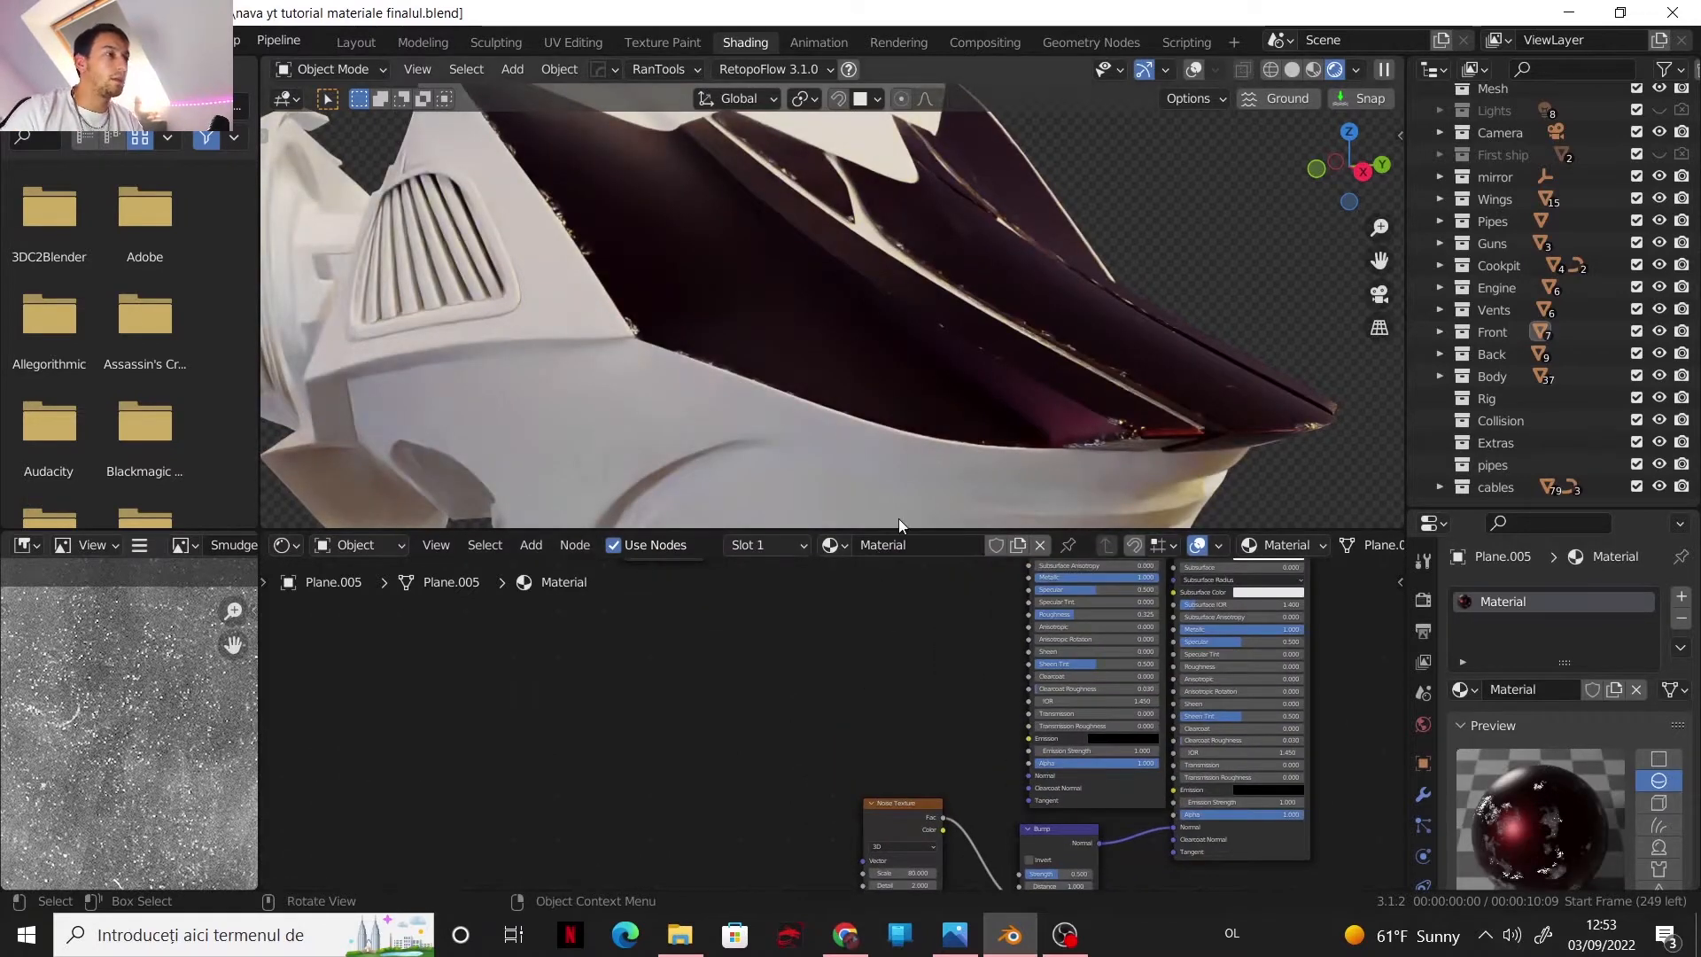
pyautogui.moveTo(865, 645); pyautogui.dragTo(834, 701, button='middle')
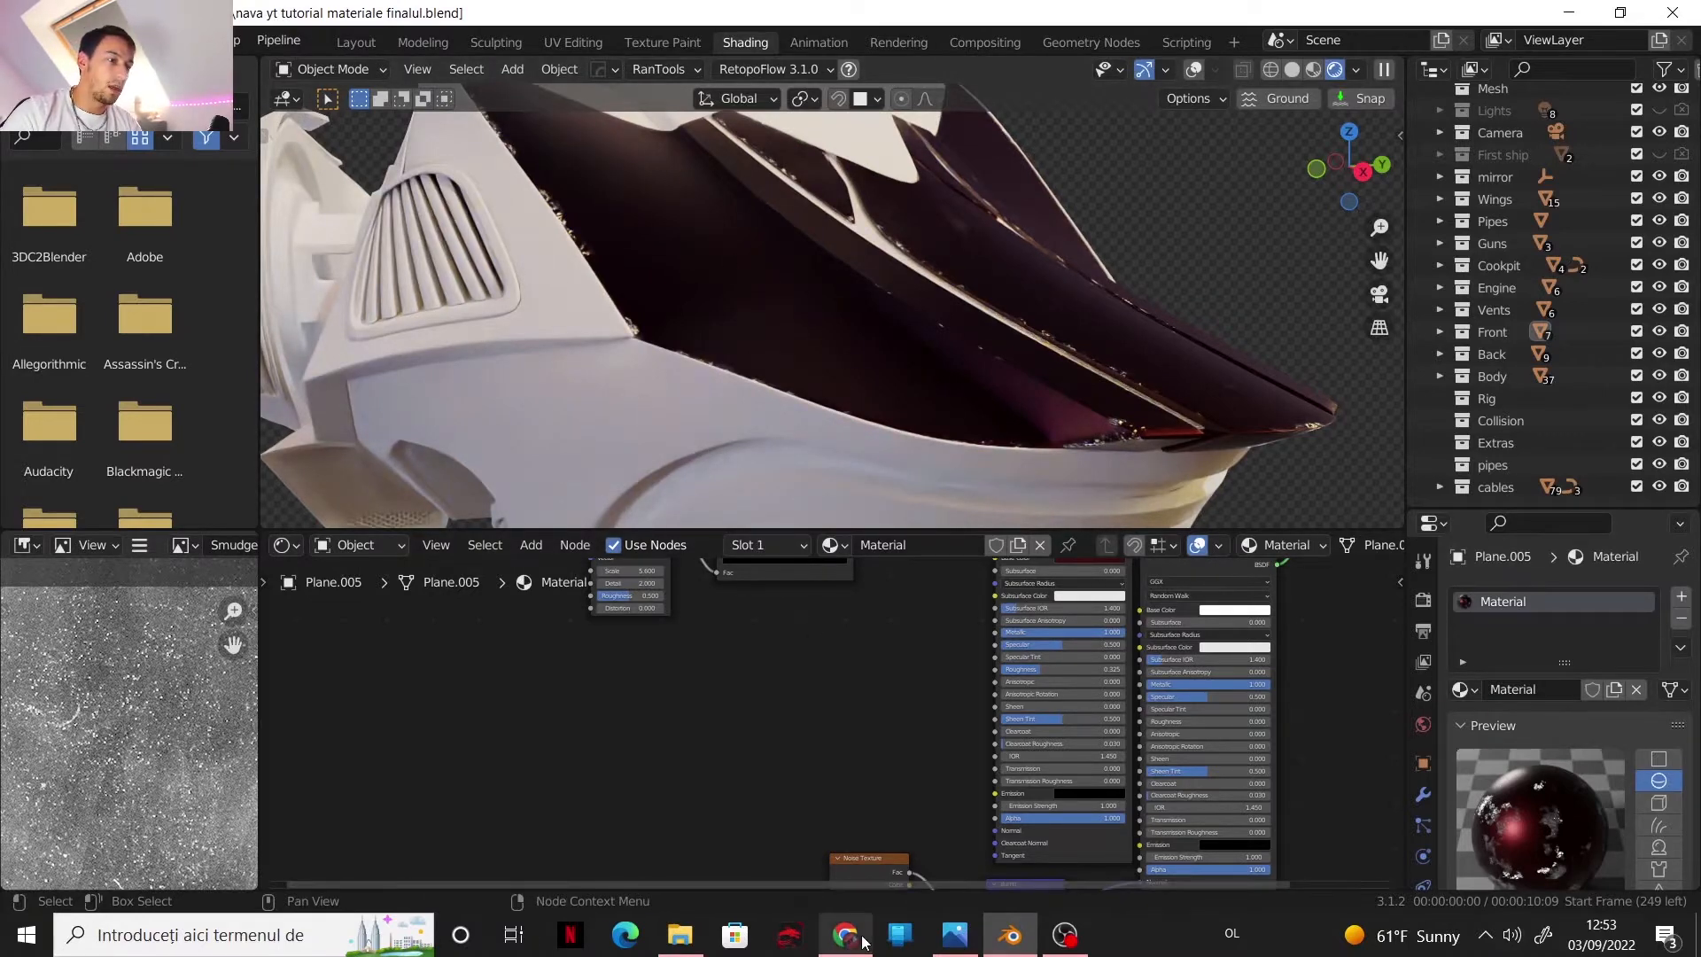
# - Switch to Chrome and look over the Free Surface Imperfections Pack page on ArtStation Marketplace
pyautogui.click(859, 886)
pyautogui.click(424, 25)
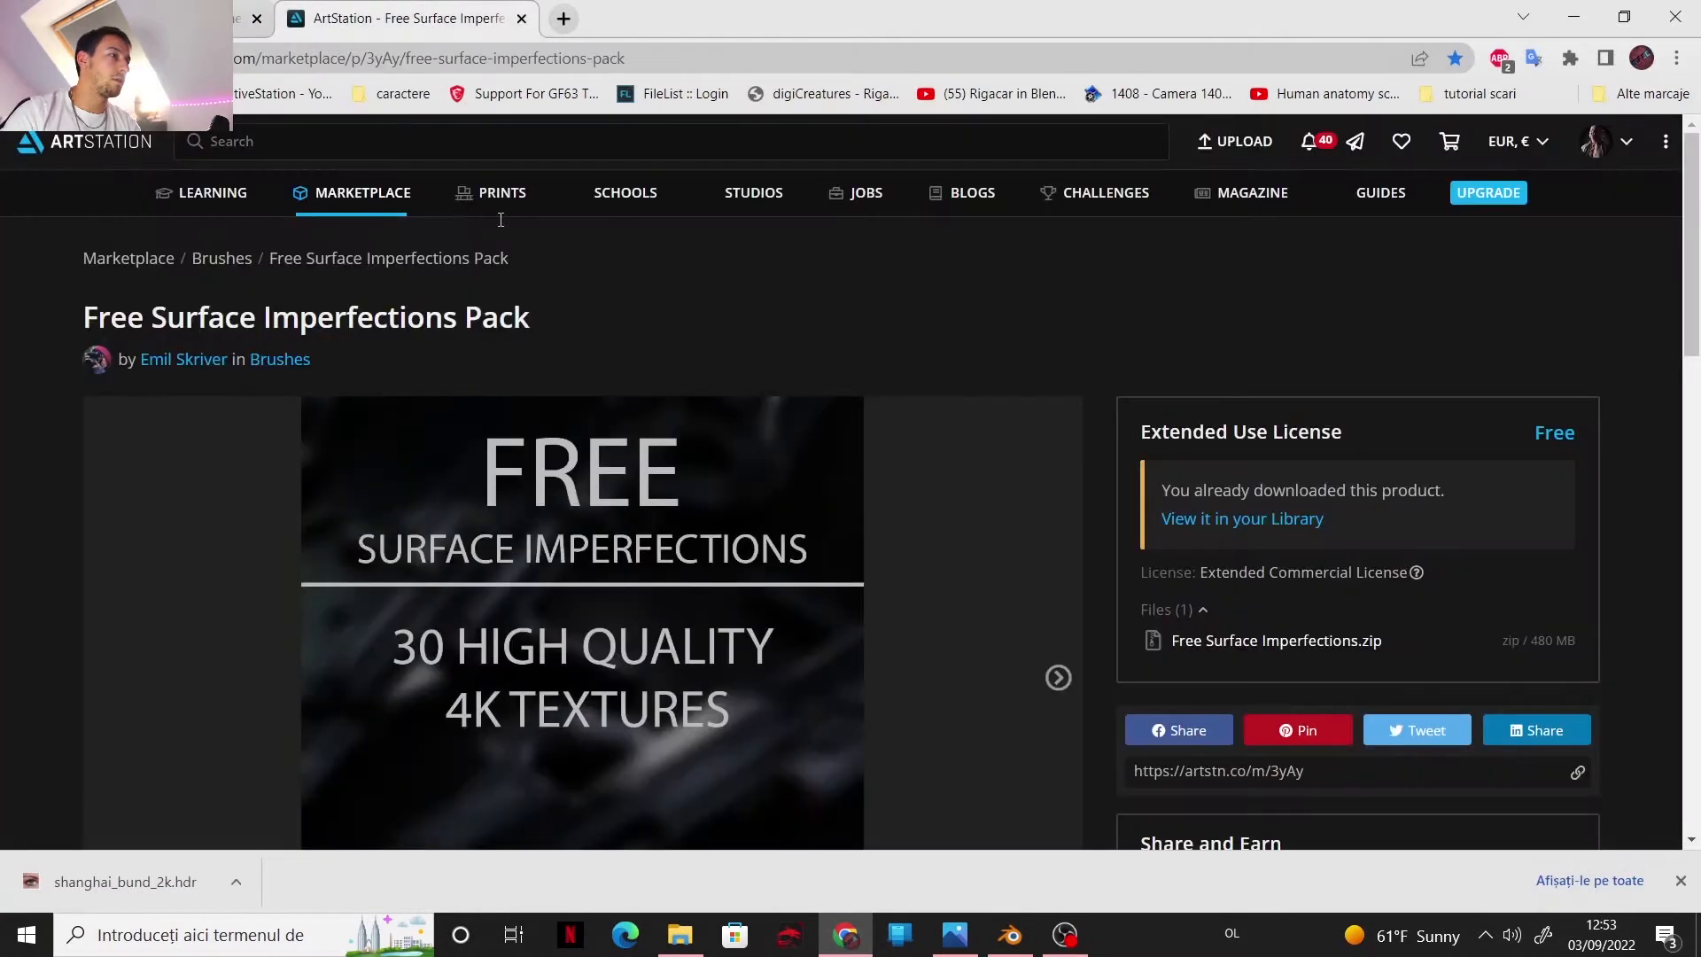
pyautogui.scroll(-2, 813, 551)
pyautogui.scroll(2, 531, 443)
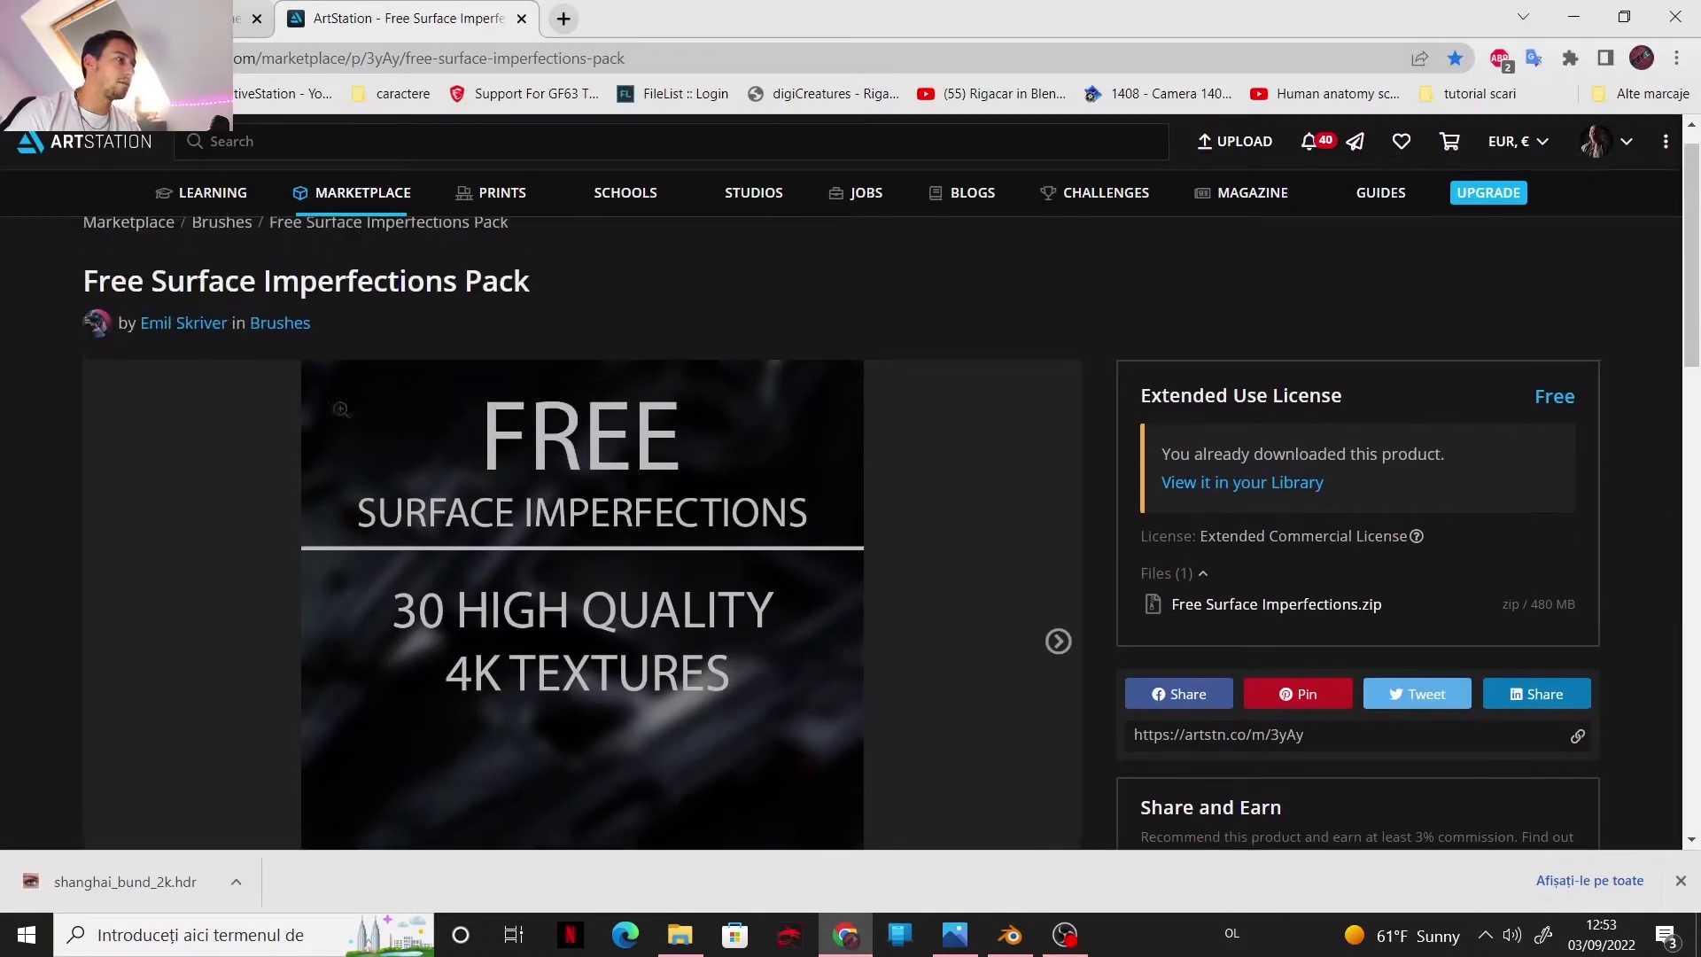
pyautogui.scroll(-2, 258, 340)
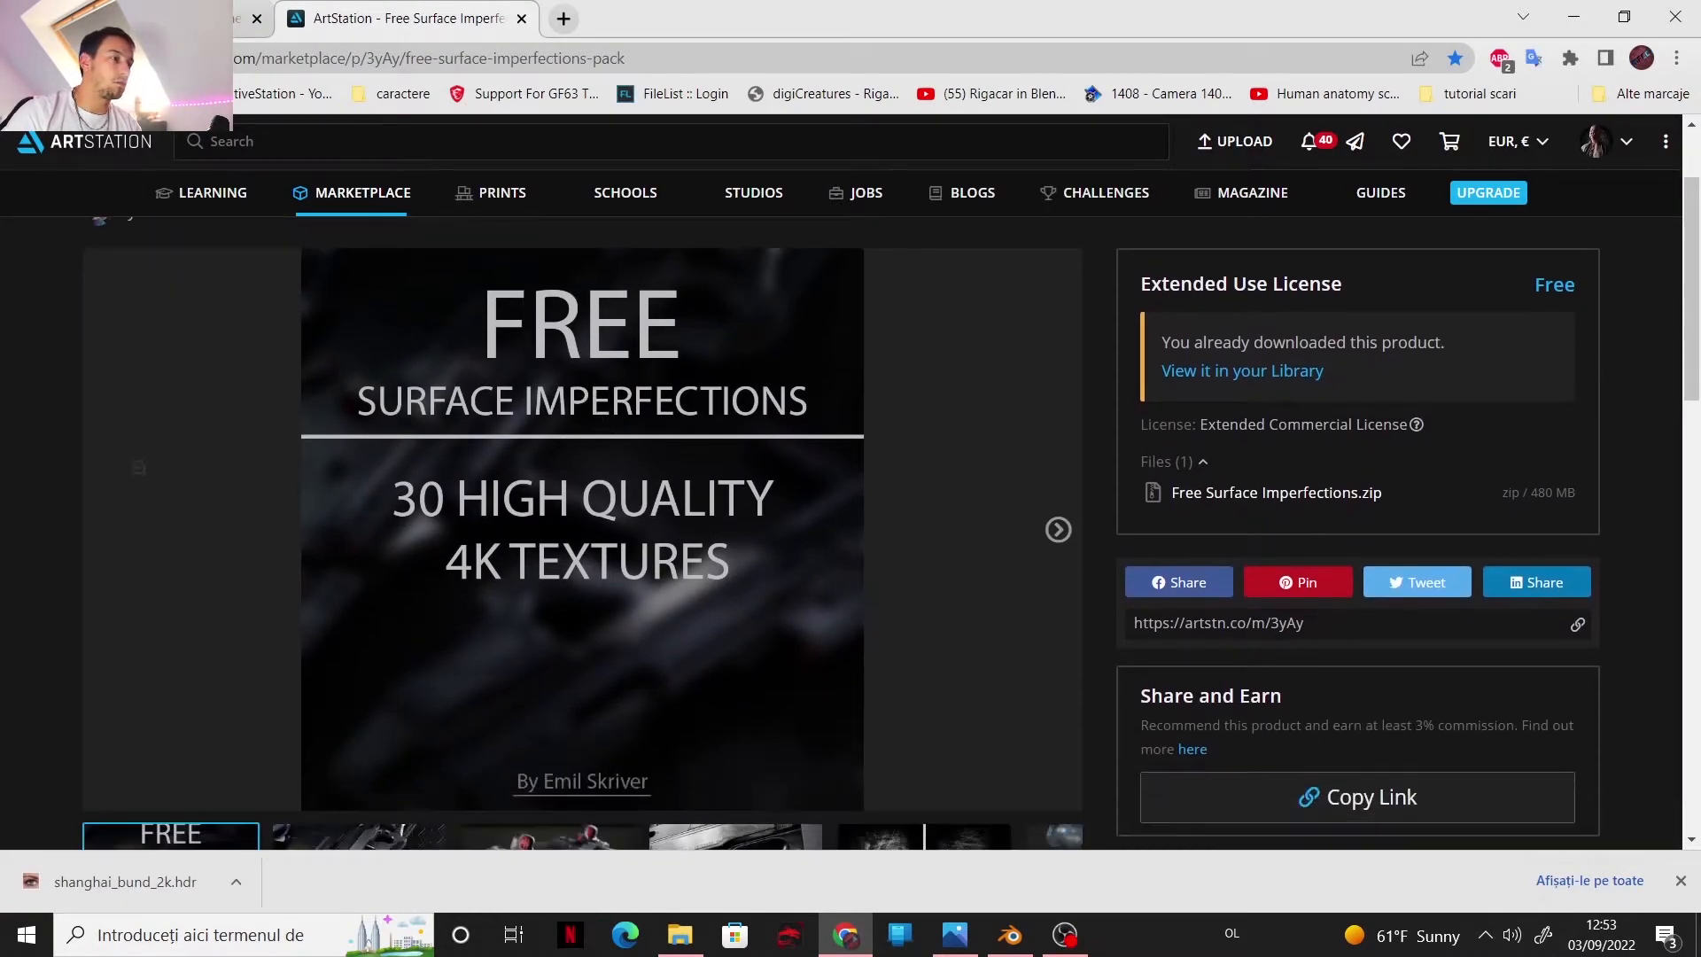
pyautogui.scroll(1, 558, 522)
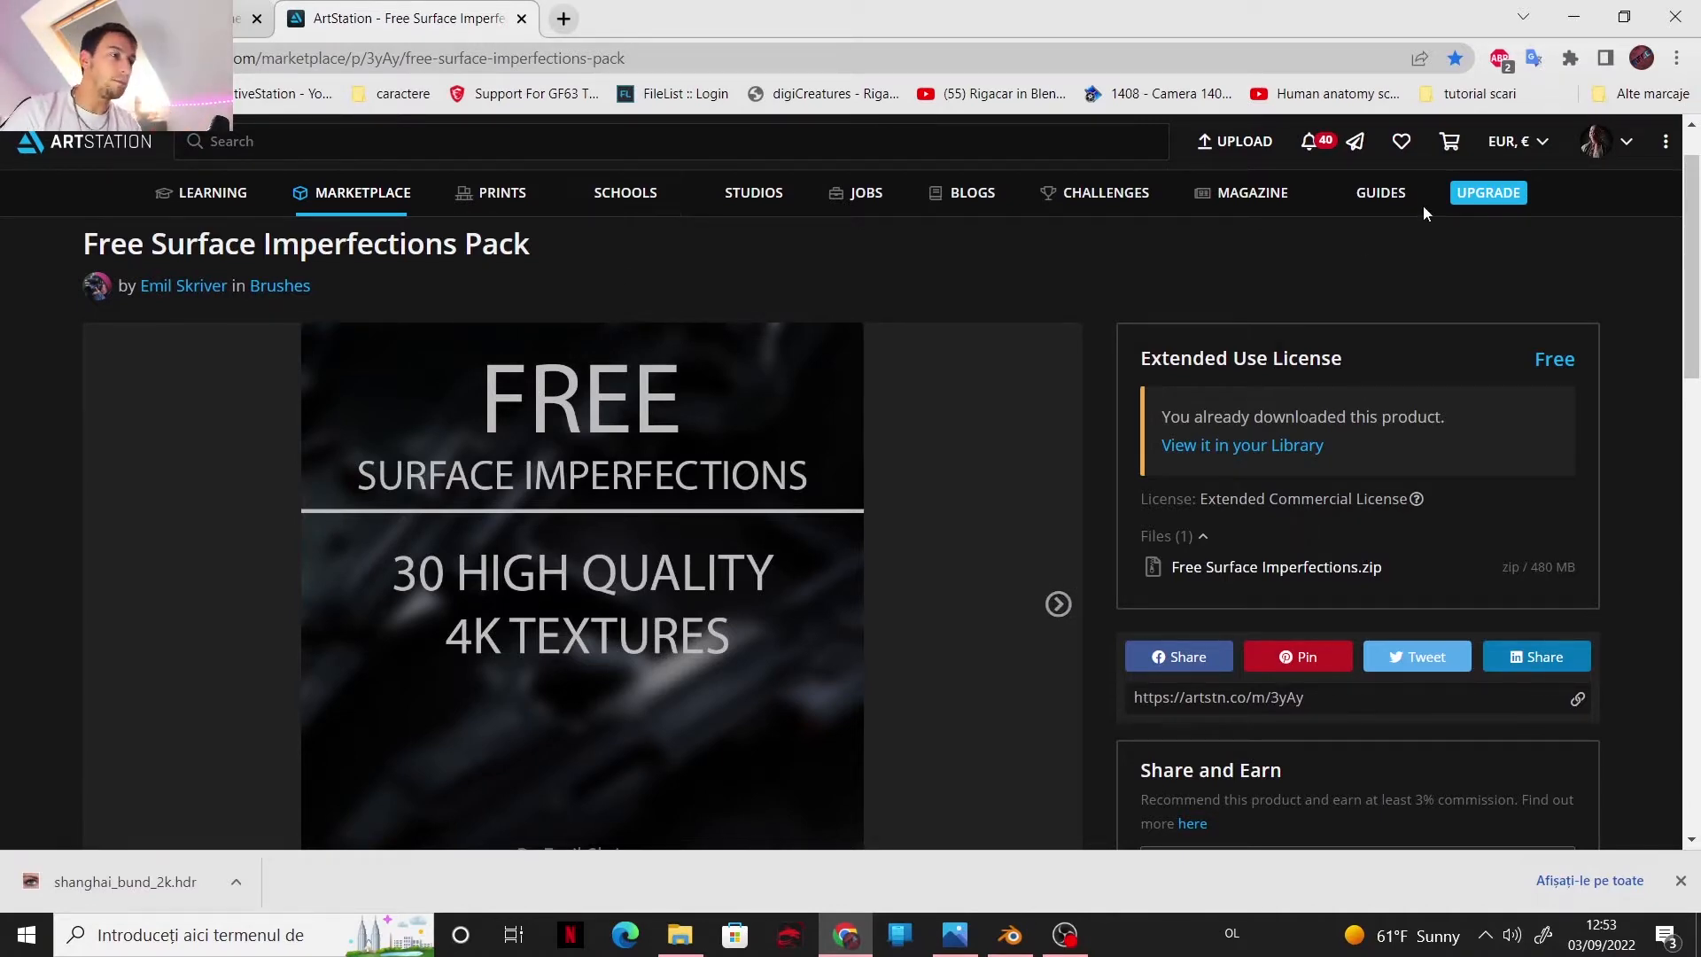
# - Switch back to Blender and add an Image Texture node in the empty space beside the Principled BSDF nodes
pyautogui.click(1573, 17)
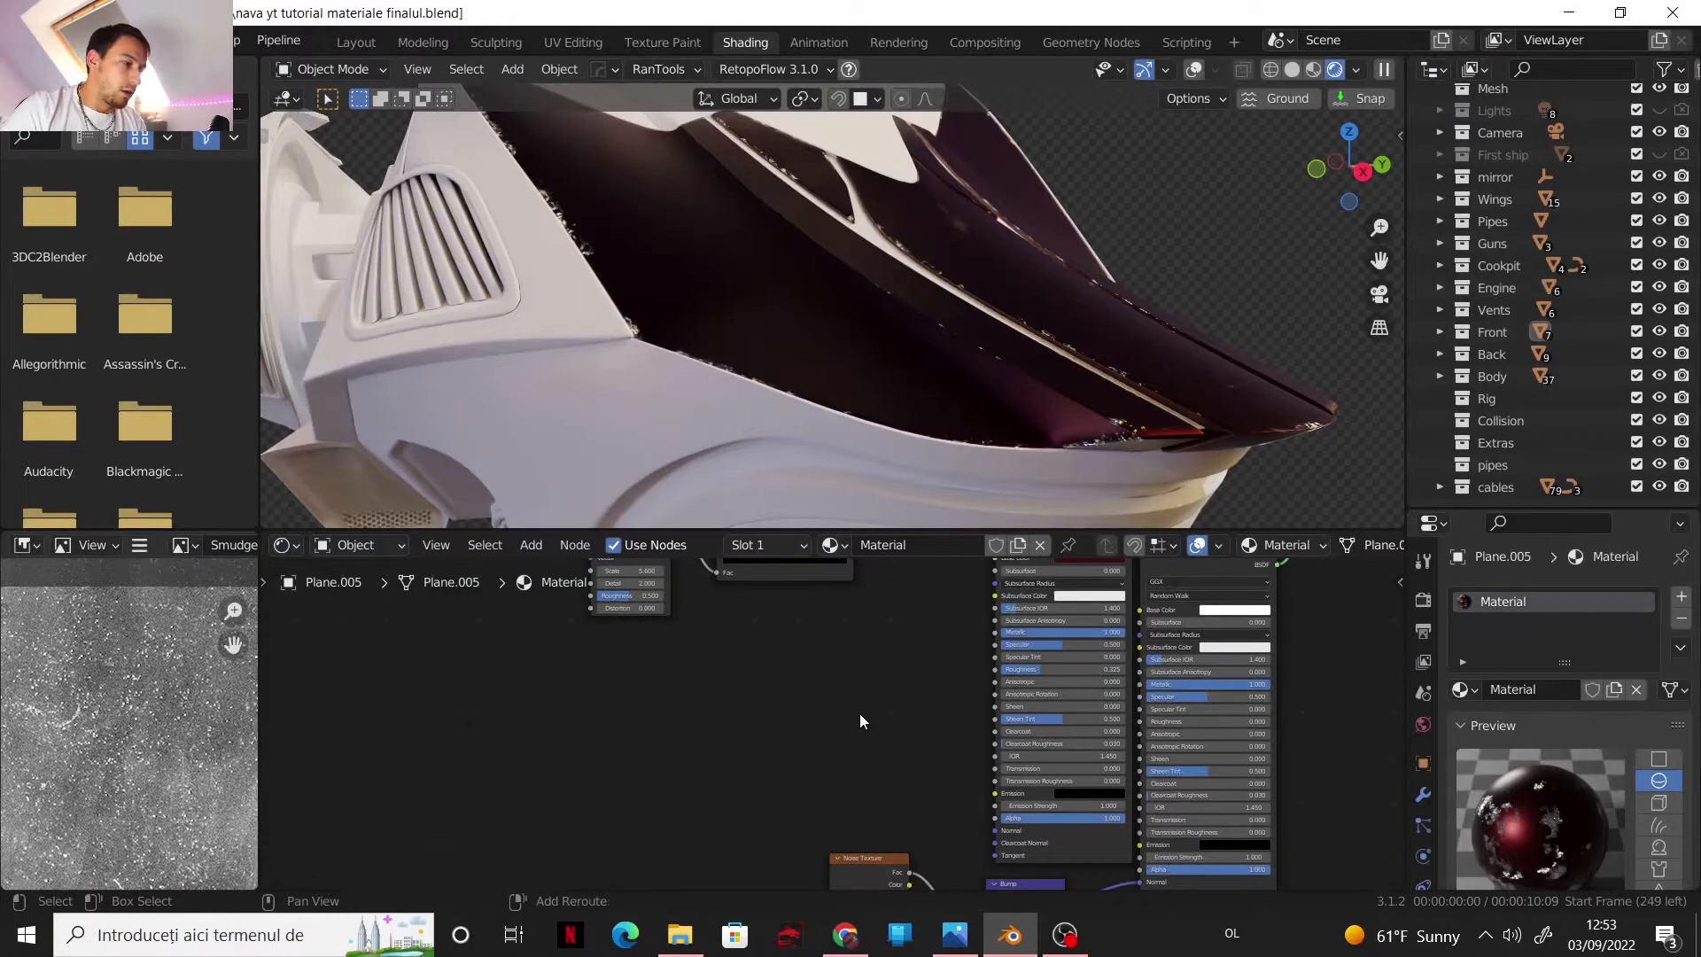
pyautogui.hotkey('shift', 'a')
pyautogui.moveTo(831, 671)
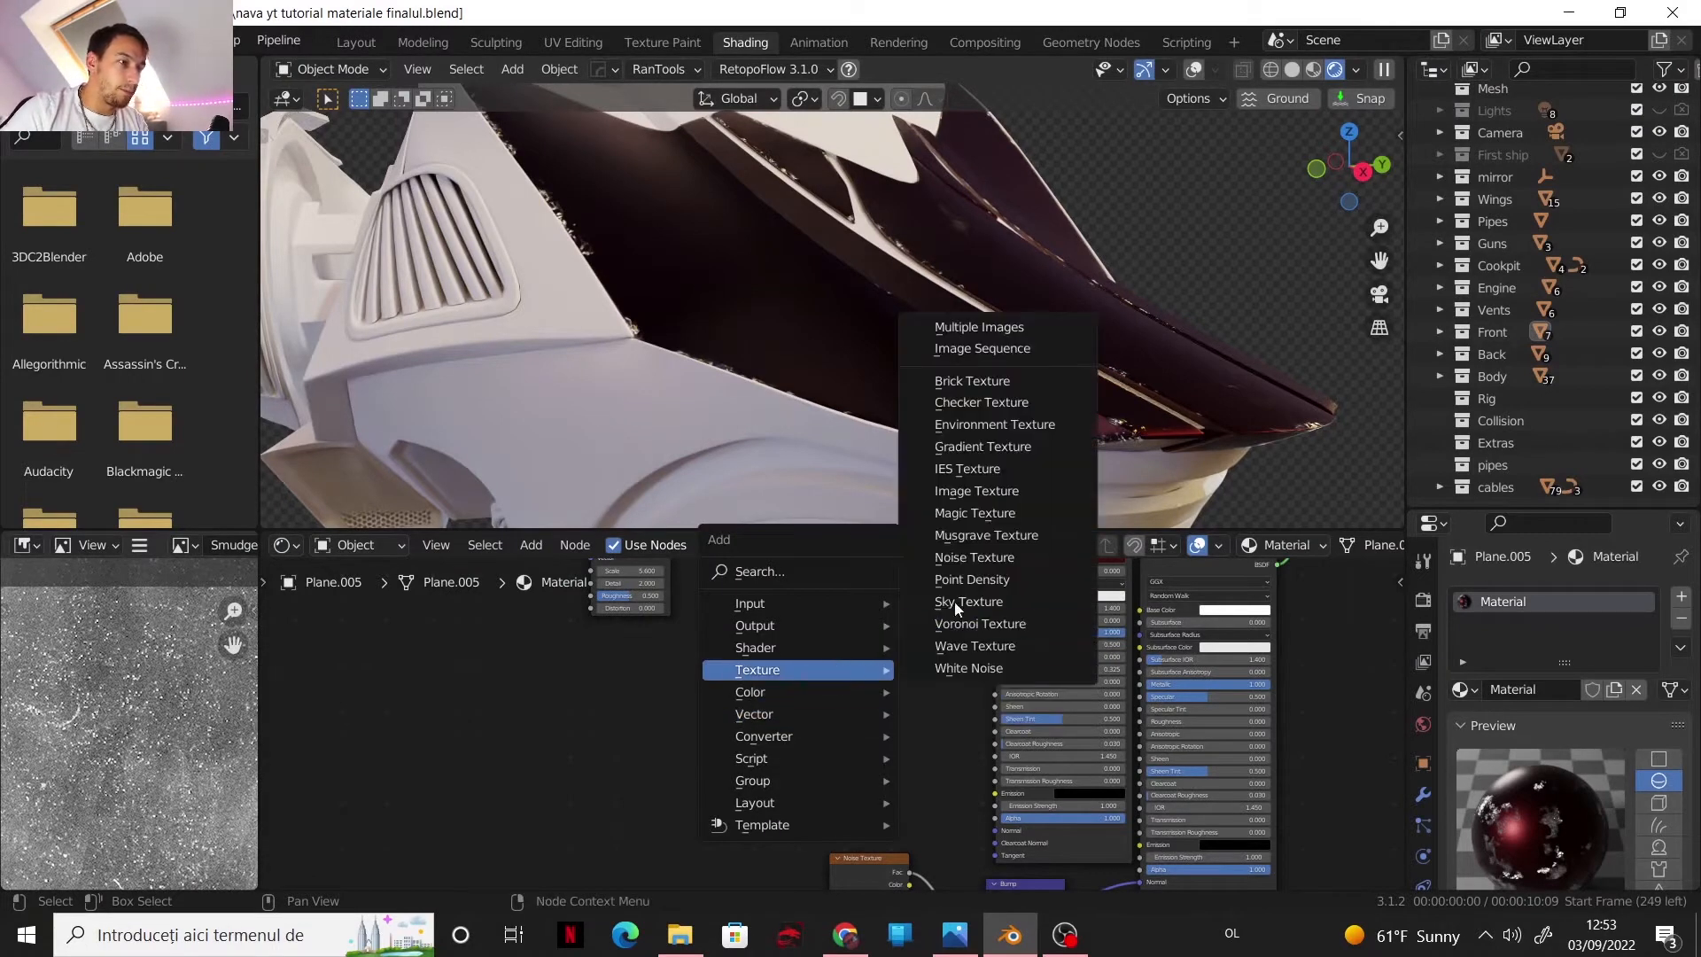
pyautogui.click(990, 490)
pyautogui.click(827, 706)
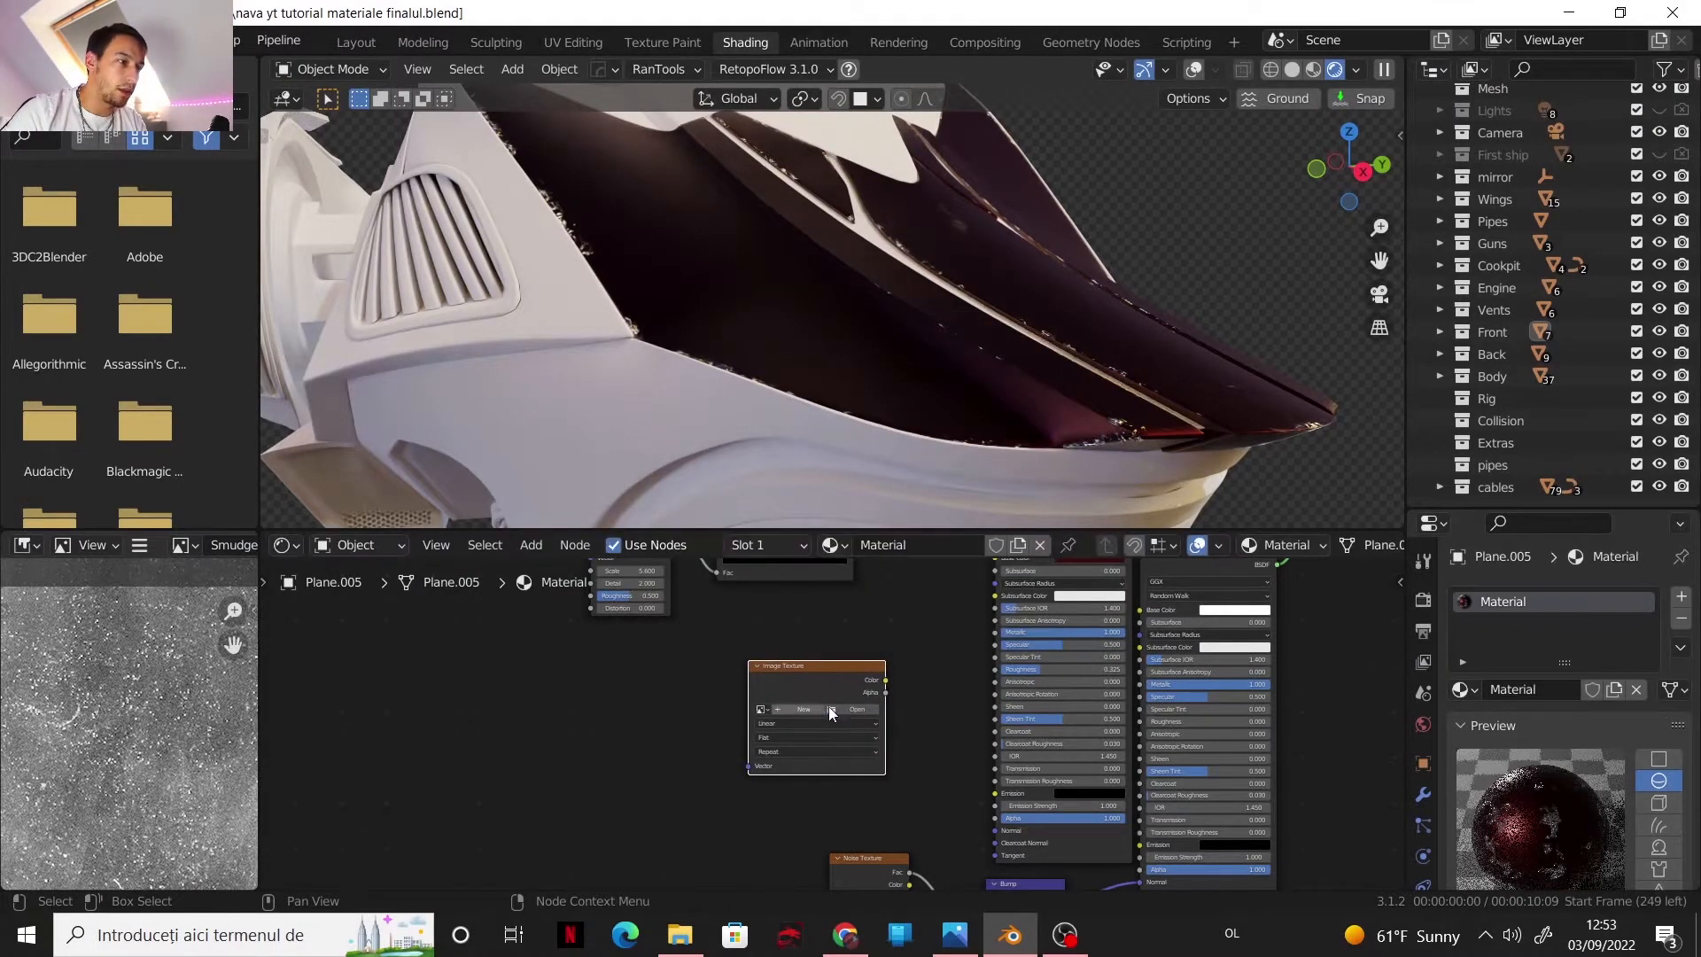
# - Load WaterStains_08.png from the Free Surface Imperfections folder into the new Image Texture node
pyautogui.click(842, 706)
pyautogui.click(619, 266)
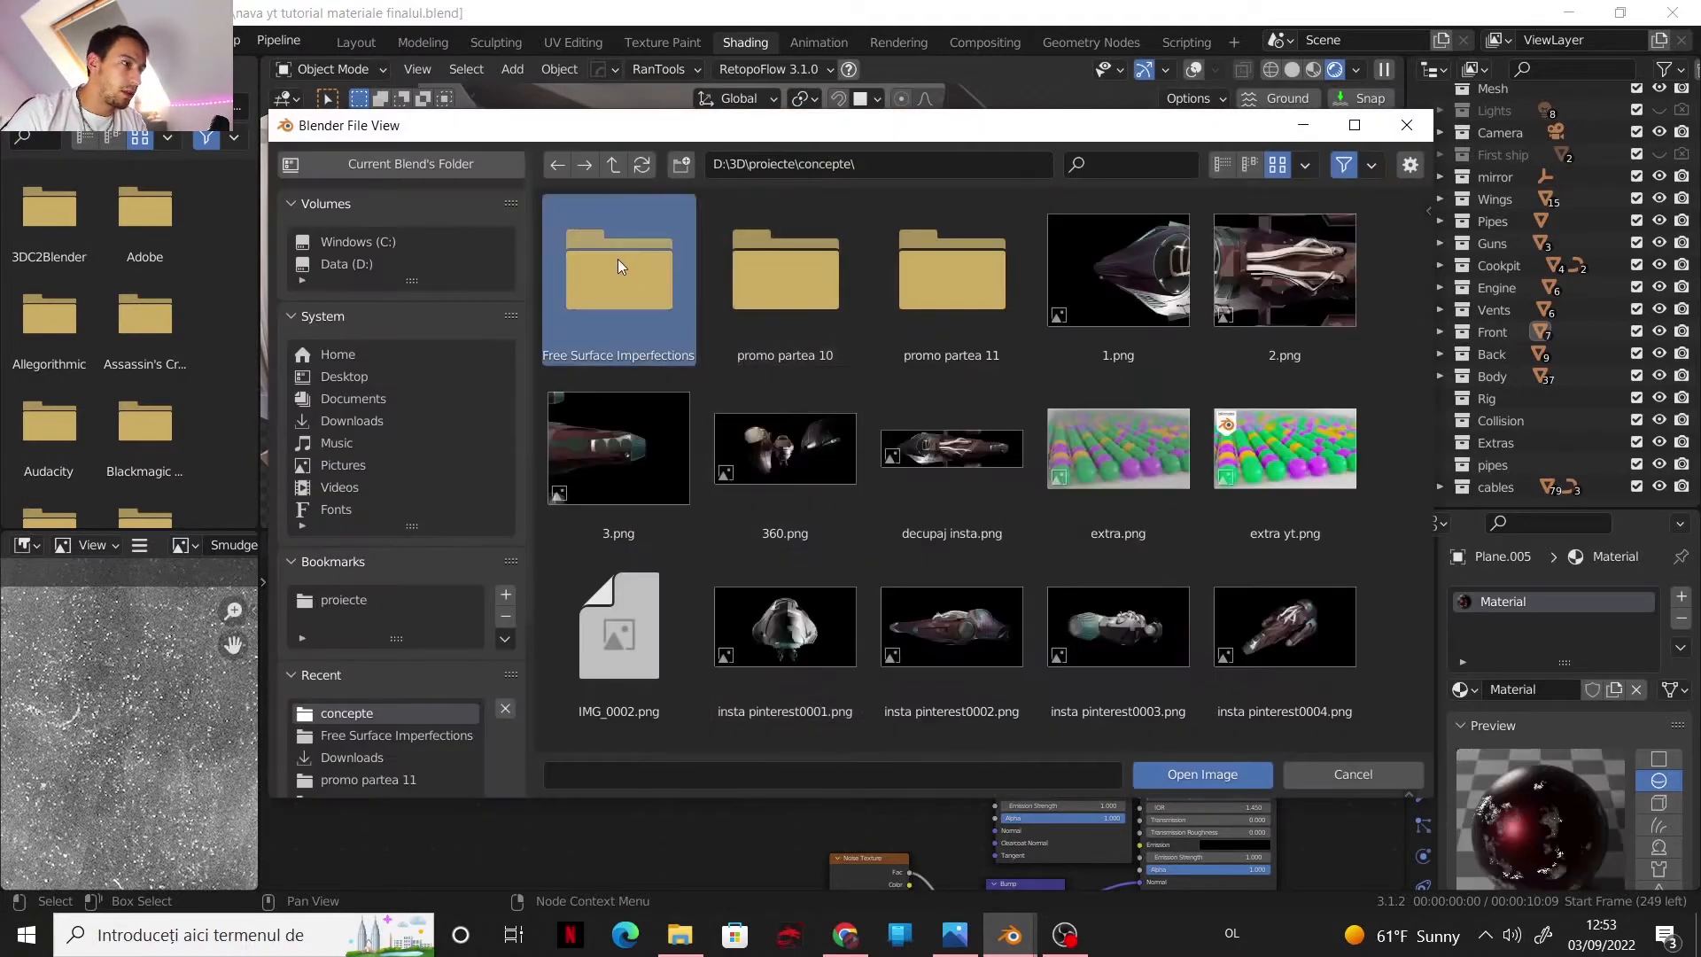
pyautogui.doubleClick(627, 294)
pyautogui.doubleClick(628, 292)
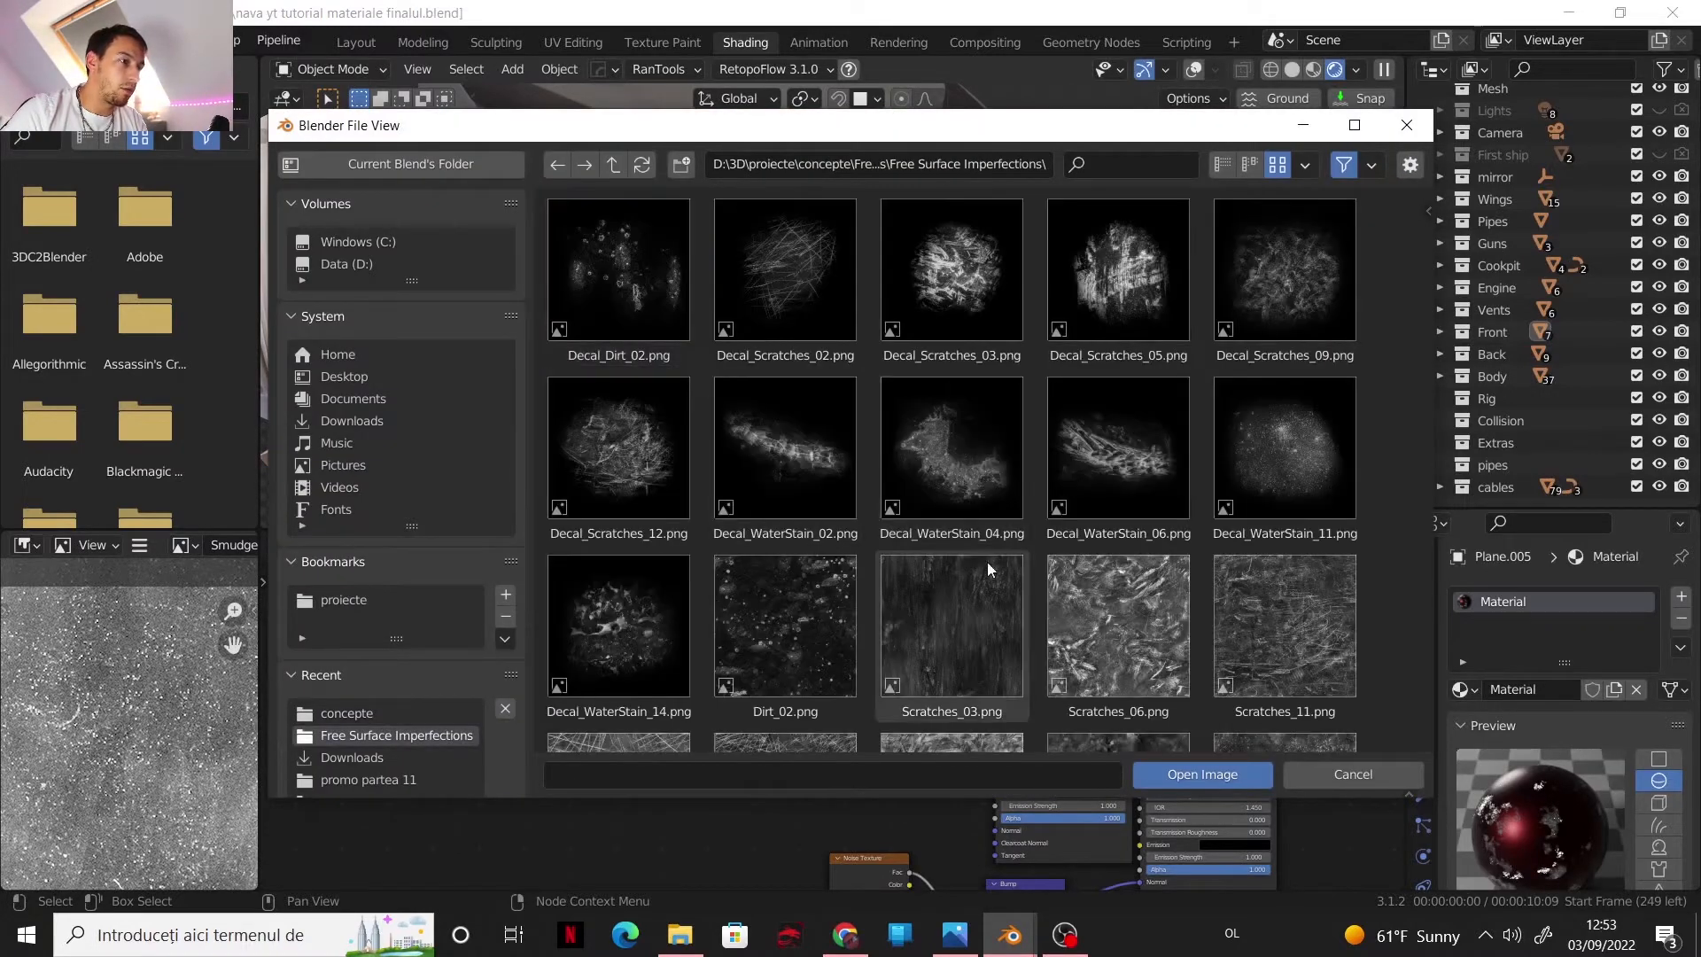
pyautogui.scroll(-5, 986, 561)
pyautogui.click(975, 652)
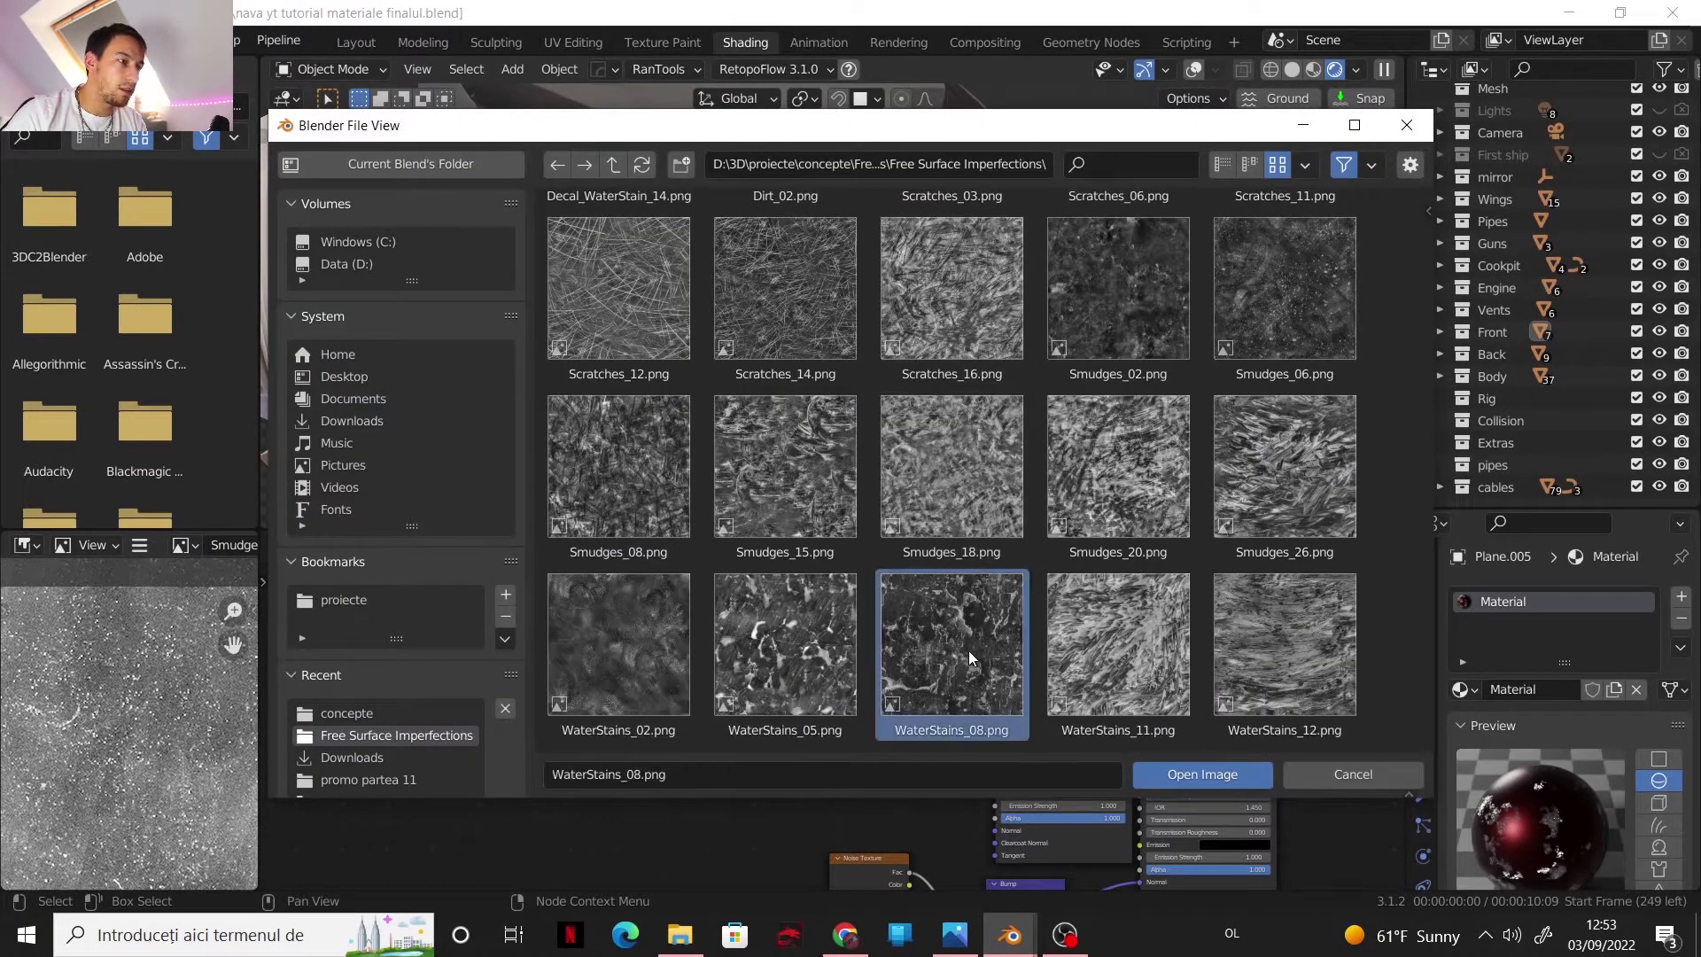
pyautogui.click(1150, 778)
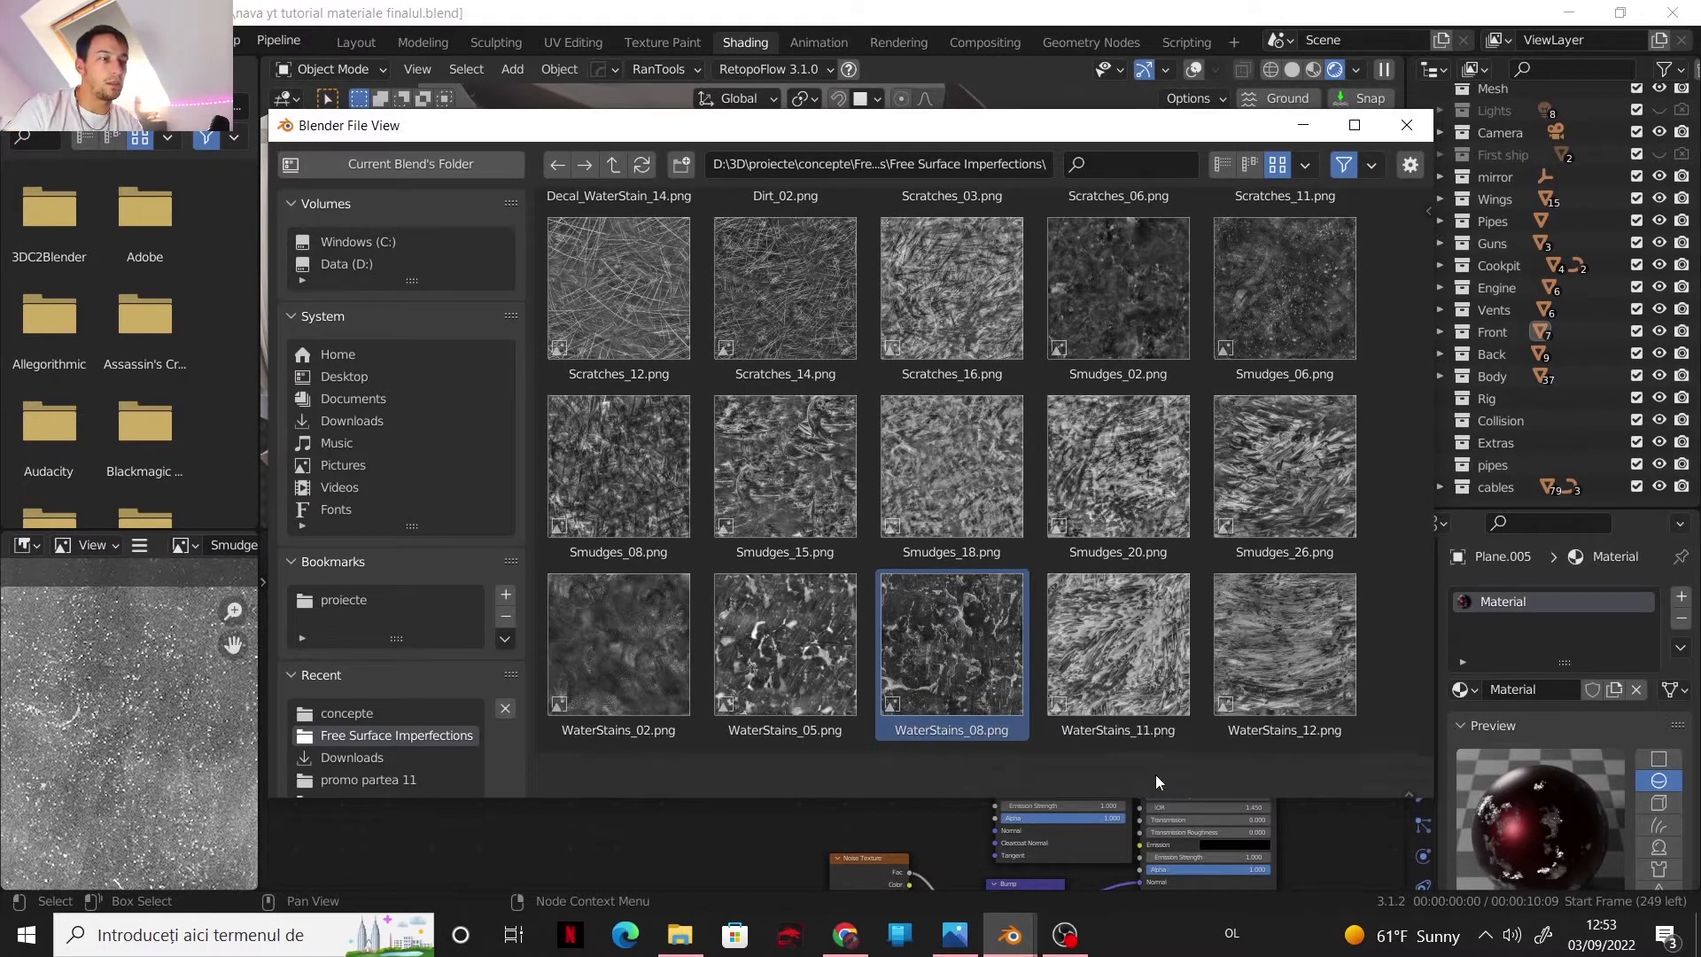
# - Connect the WaterStains_08 Color output to the dark red Principled BSDF's Roughness and move the image node farther away from the shader
pyautogui.scroll(1, 907, 757)
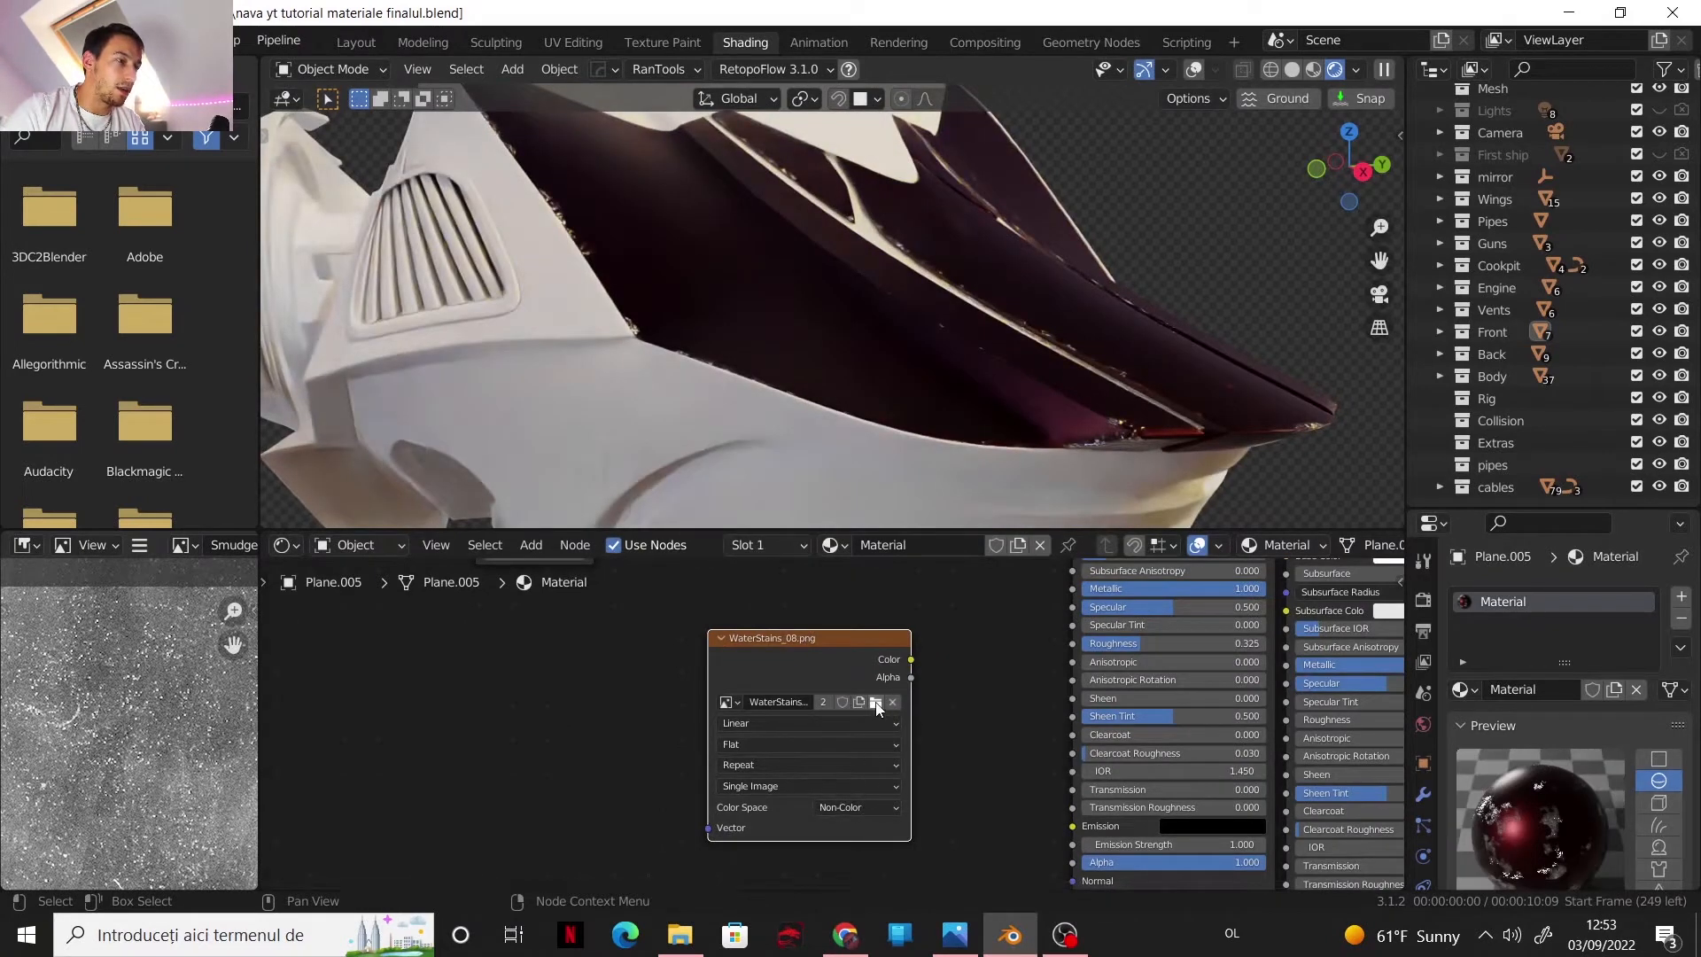
pyautogui.moveTo(911, 659); pyautogui.dragTo(987, 702)
pyautogui.moveTo(987, 702); pyautogui.dragTo(1046, 719, button='middle')
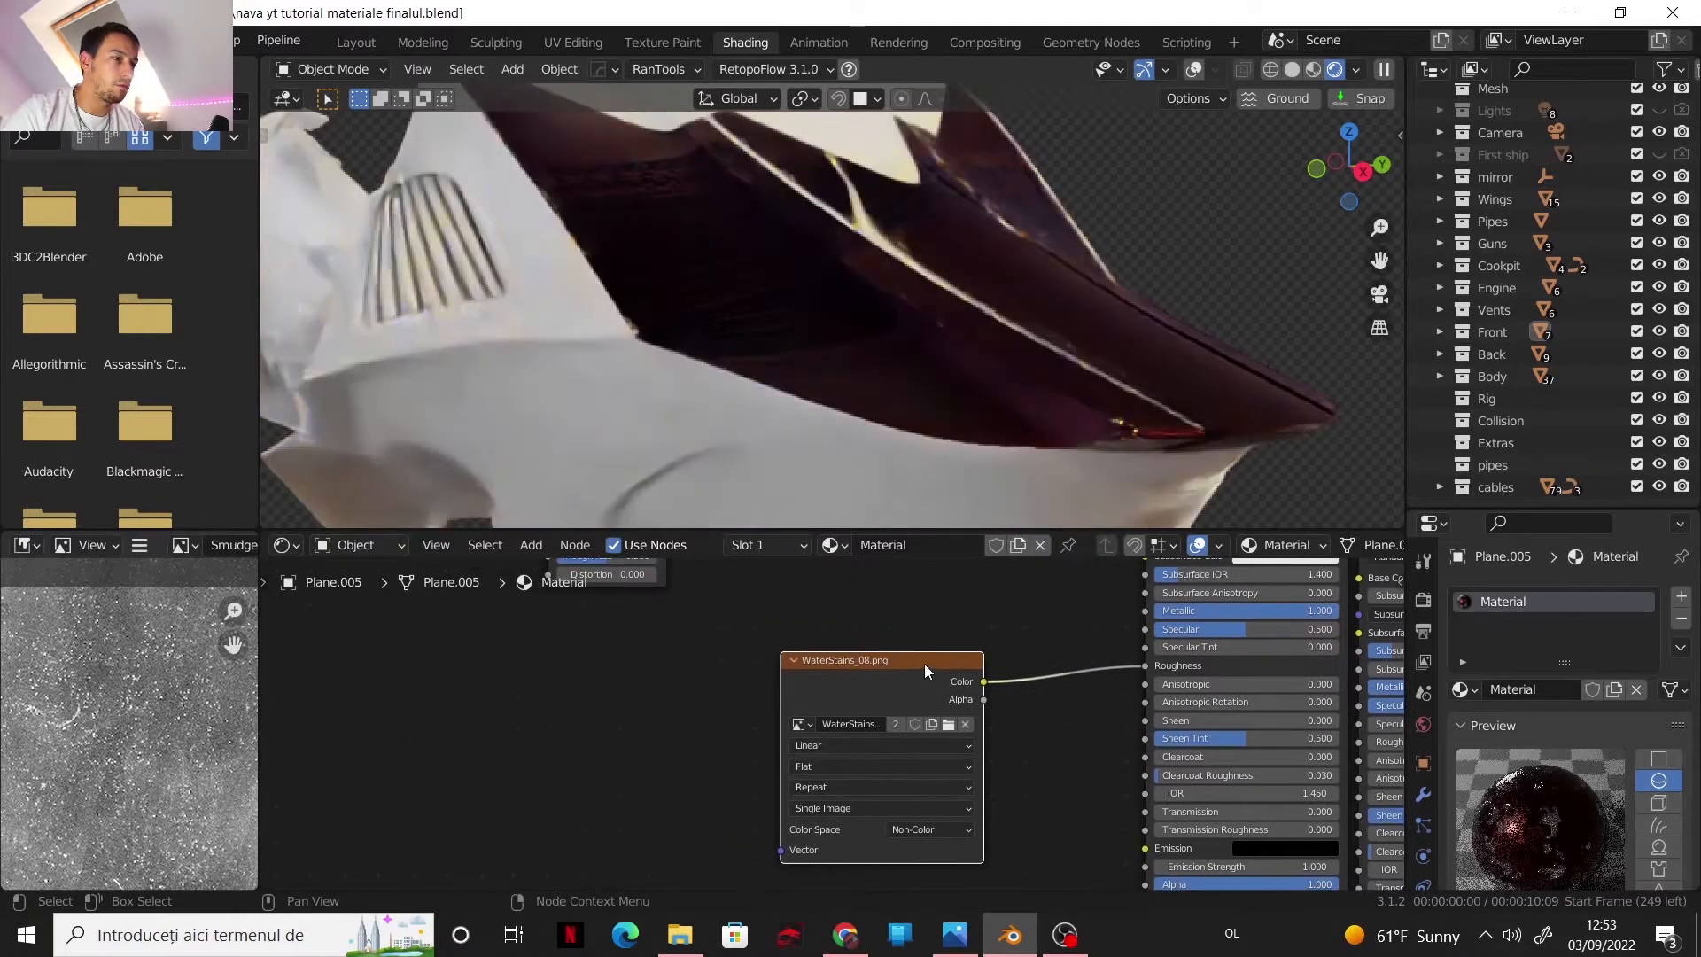
pyautogui.moveTo(830, 666); pyautogui.dragTo(652, 669)
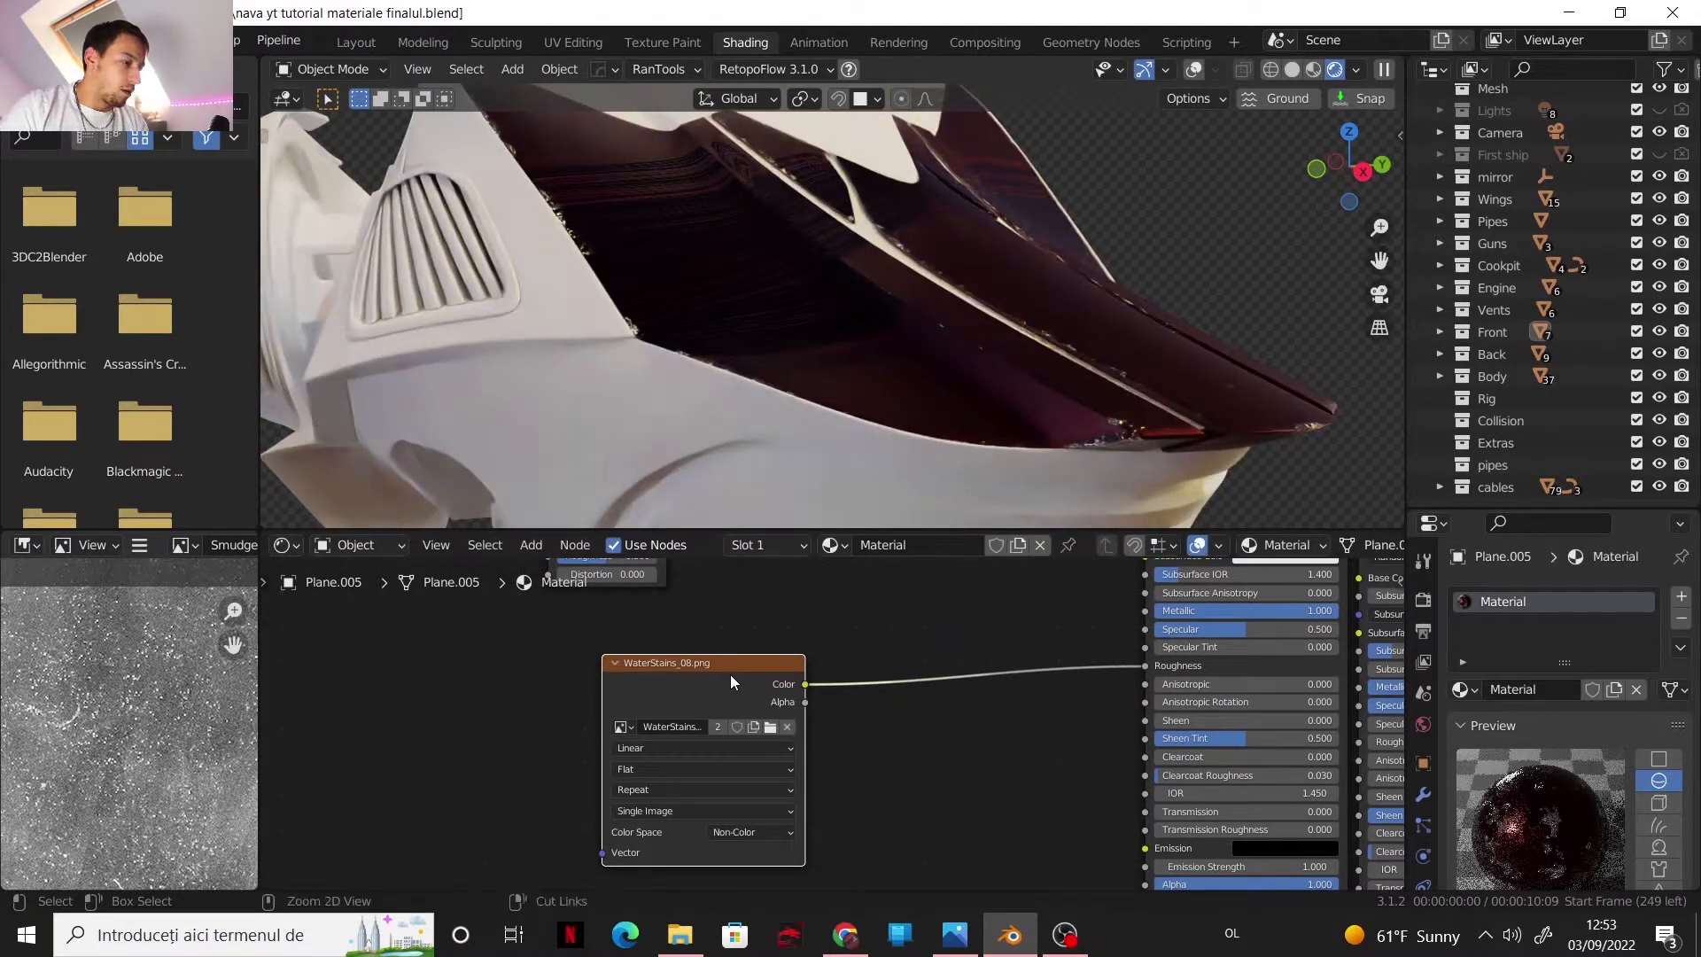
# - Add Texture Coordinate and Mapping nodes to the WaterStains_08 texture and drive the mapping with Object coordinates
pyautogui.hotkey('ctrl', 't')
pyautogui.moveTo(721, 682); pyautogui.dragTo(983, 639, button='middle')
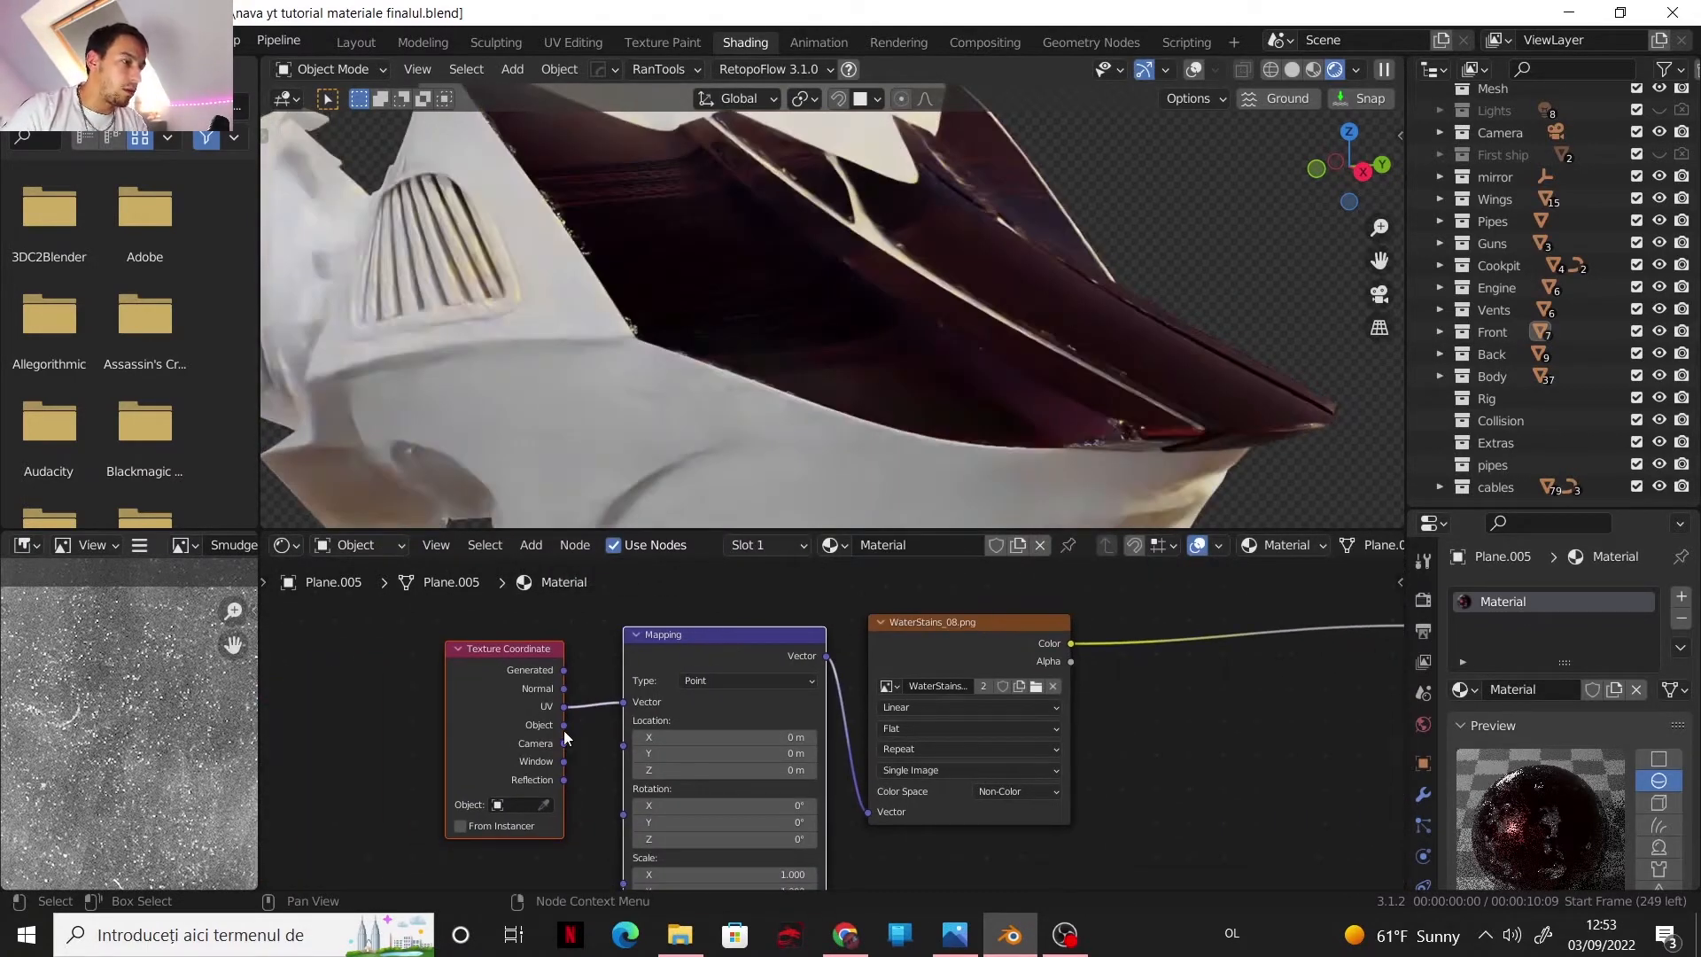
pyautogui.moveTo(564, 724); pyautogui.dragTo(624, 701)
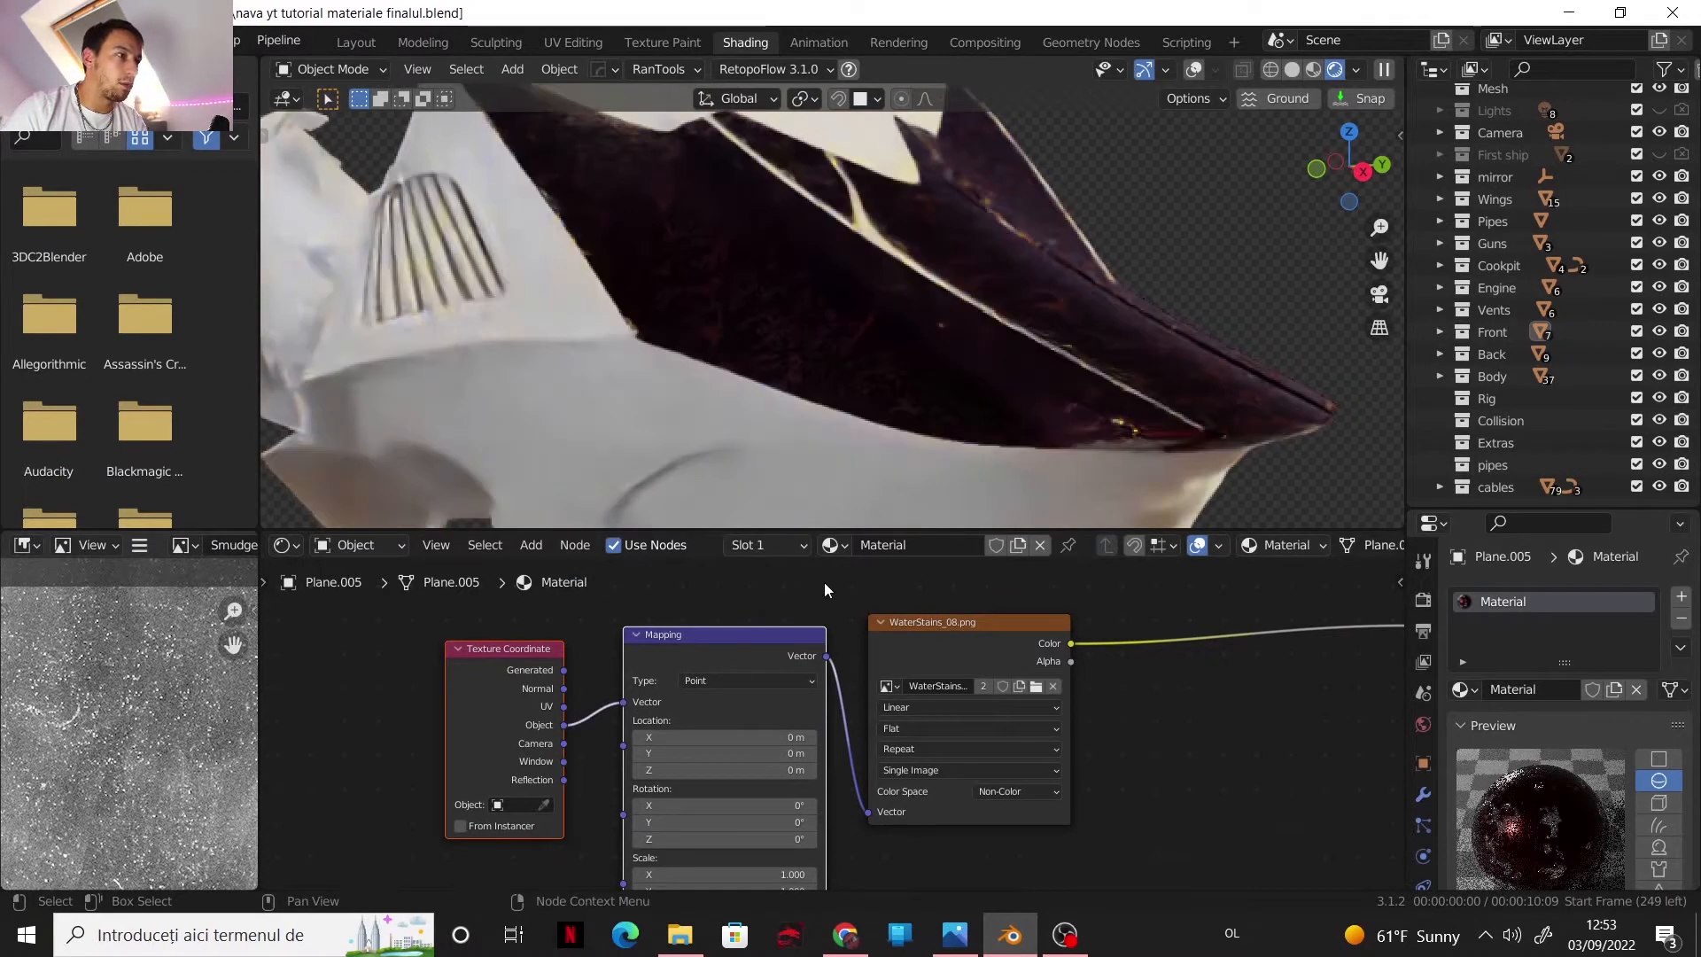
# - Insert a ColorRamp node between the WaterStains_08 texture and the Principled BSDF's Roughness input
pyautogui.moveTo(1114, 754); pyautogui.dragTo(928, 774, button='middle')
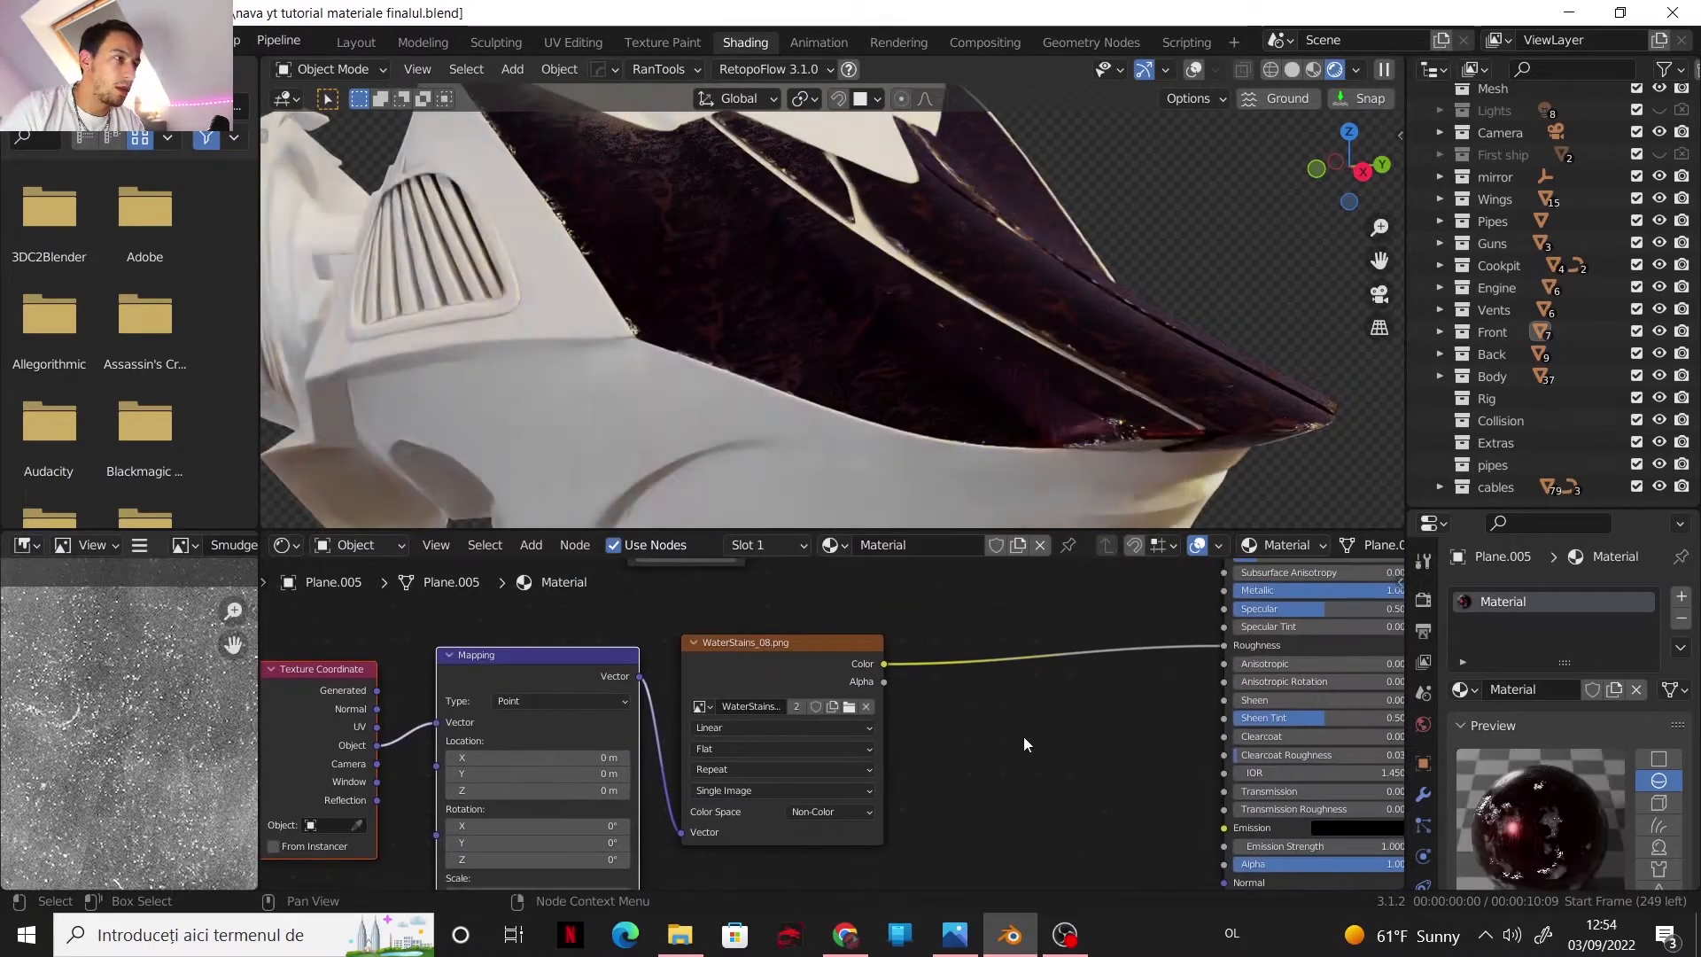
pyautogui.moveTo(1024, 736); pyautogui.dragTo(998, 723, button='middle')
pyautogui.moveTo(896, 418); pyautogui.dragTo(819, 342, button='middle')
pyautogui.moveTo(1094, 773); pyautogui.dragTo(980, 714, button='middle')
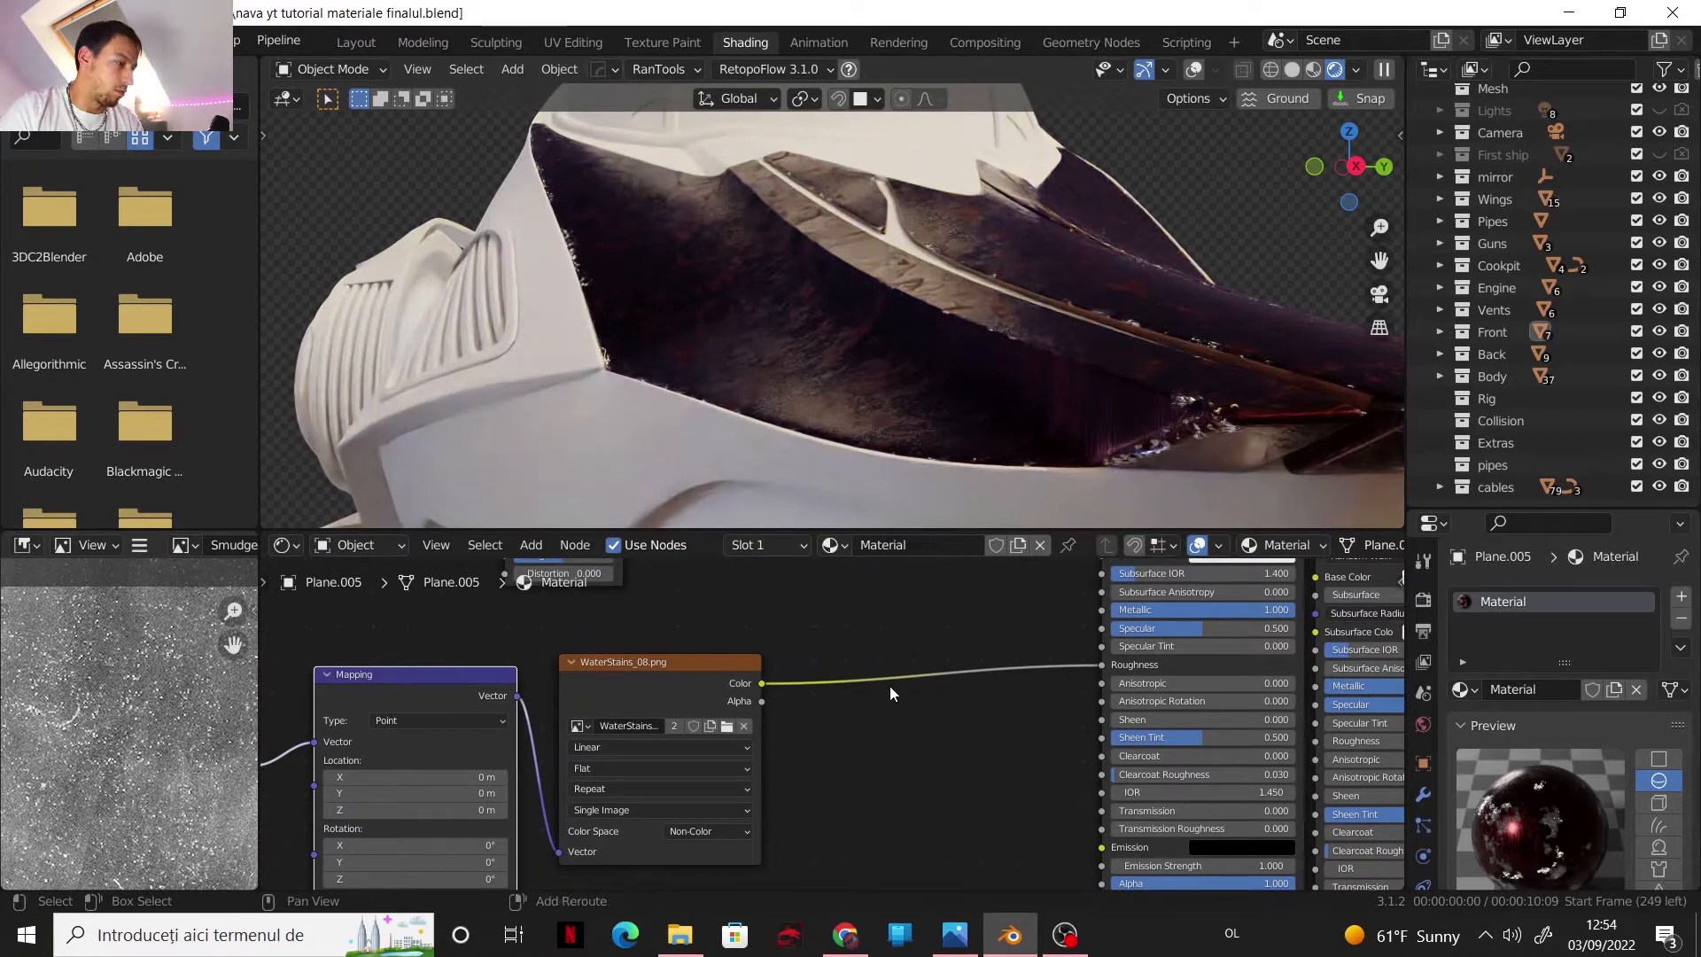
pyautogui.hotkey('shift', 'a')
pyautogui.moveTo(877, 752)
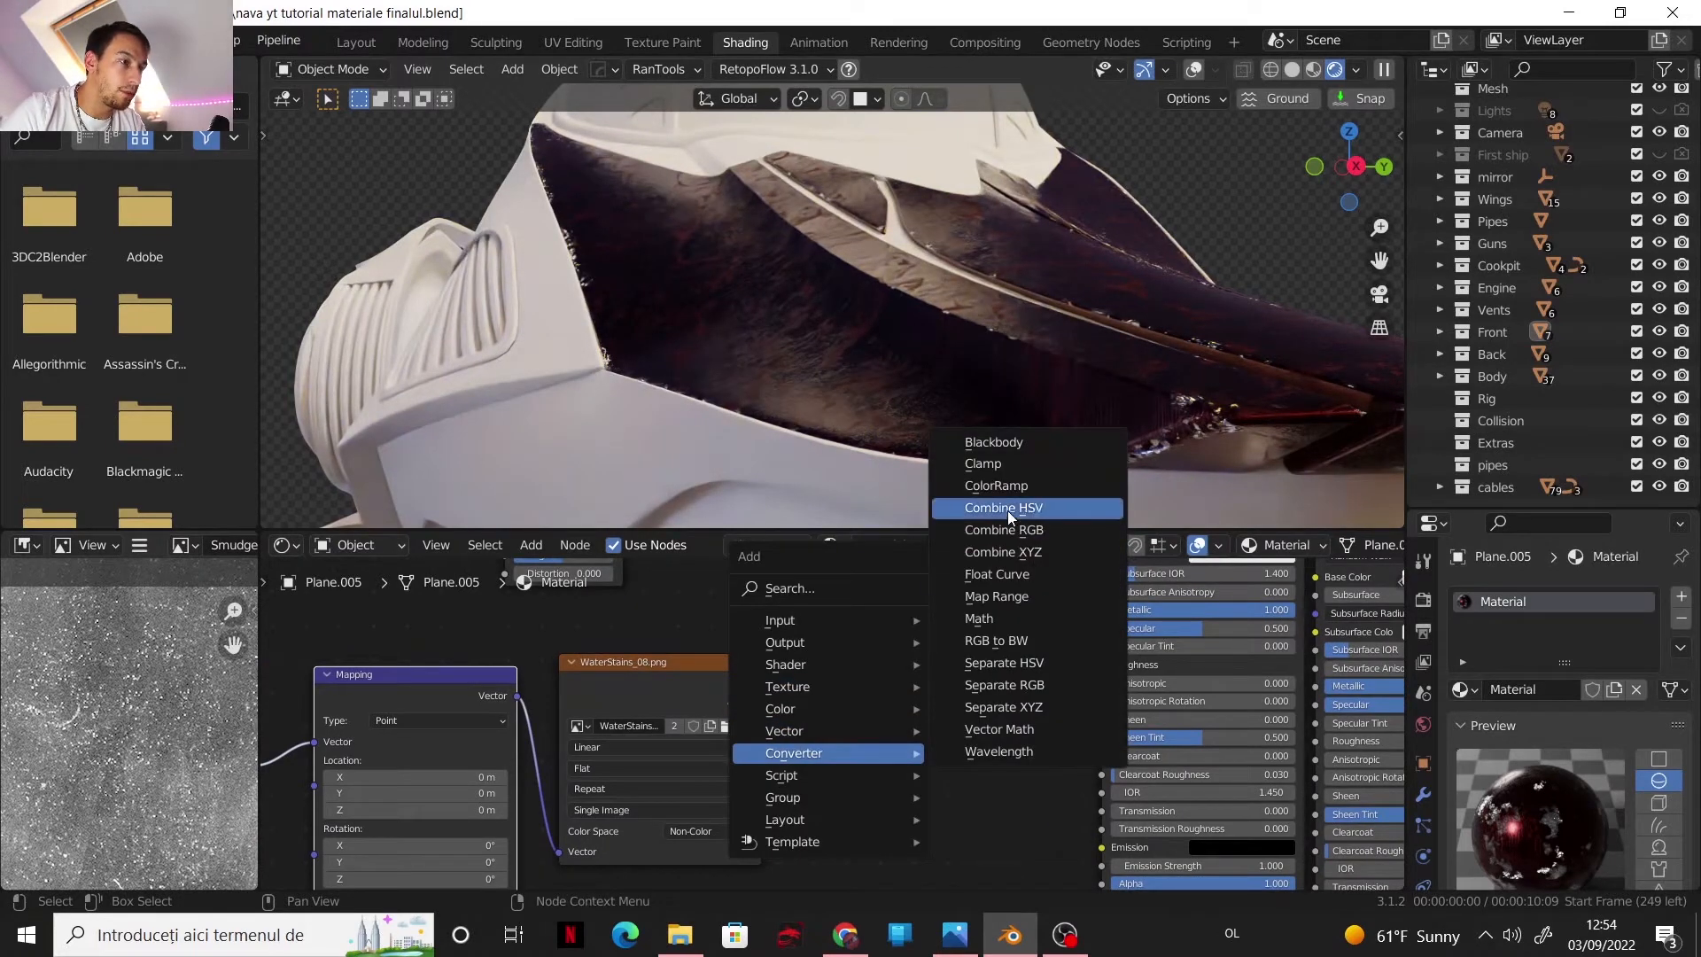
pyautogui.click(996, 486)
pyautogui.click(918, 668)
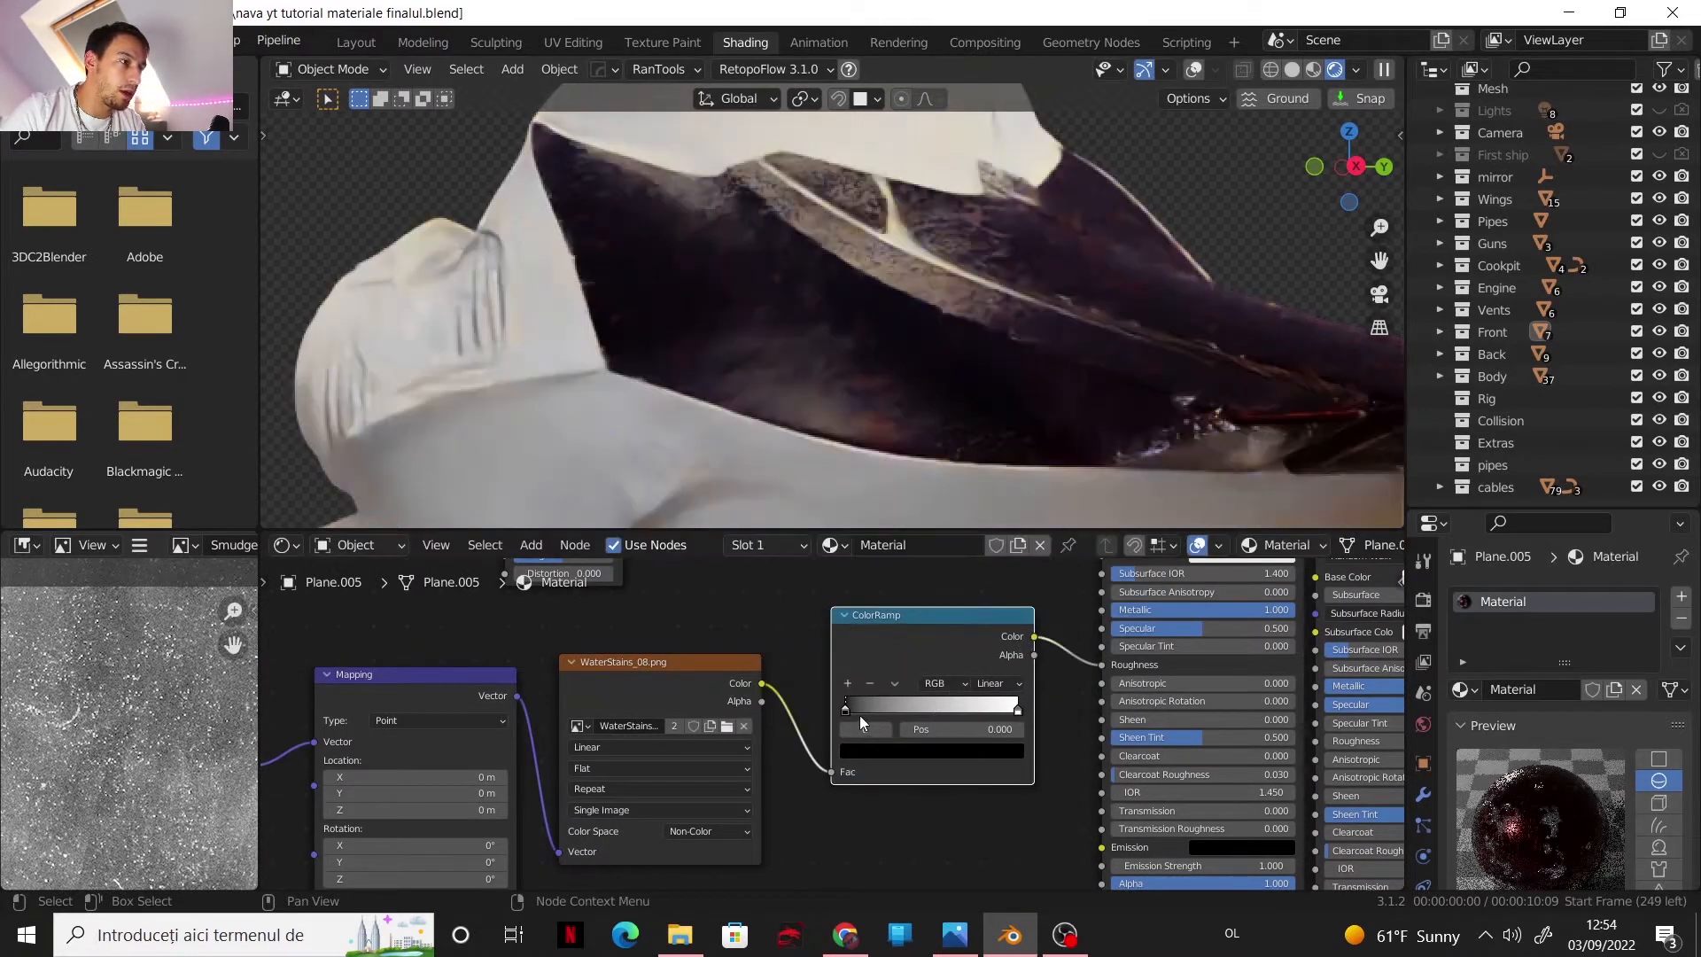
# - Lighten the ColorRamp's black stop to a dark grey with value 0.094 and move the roughness texture nodes away from the shader
pyautogui.click(873, 750)
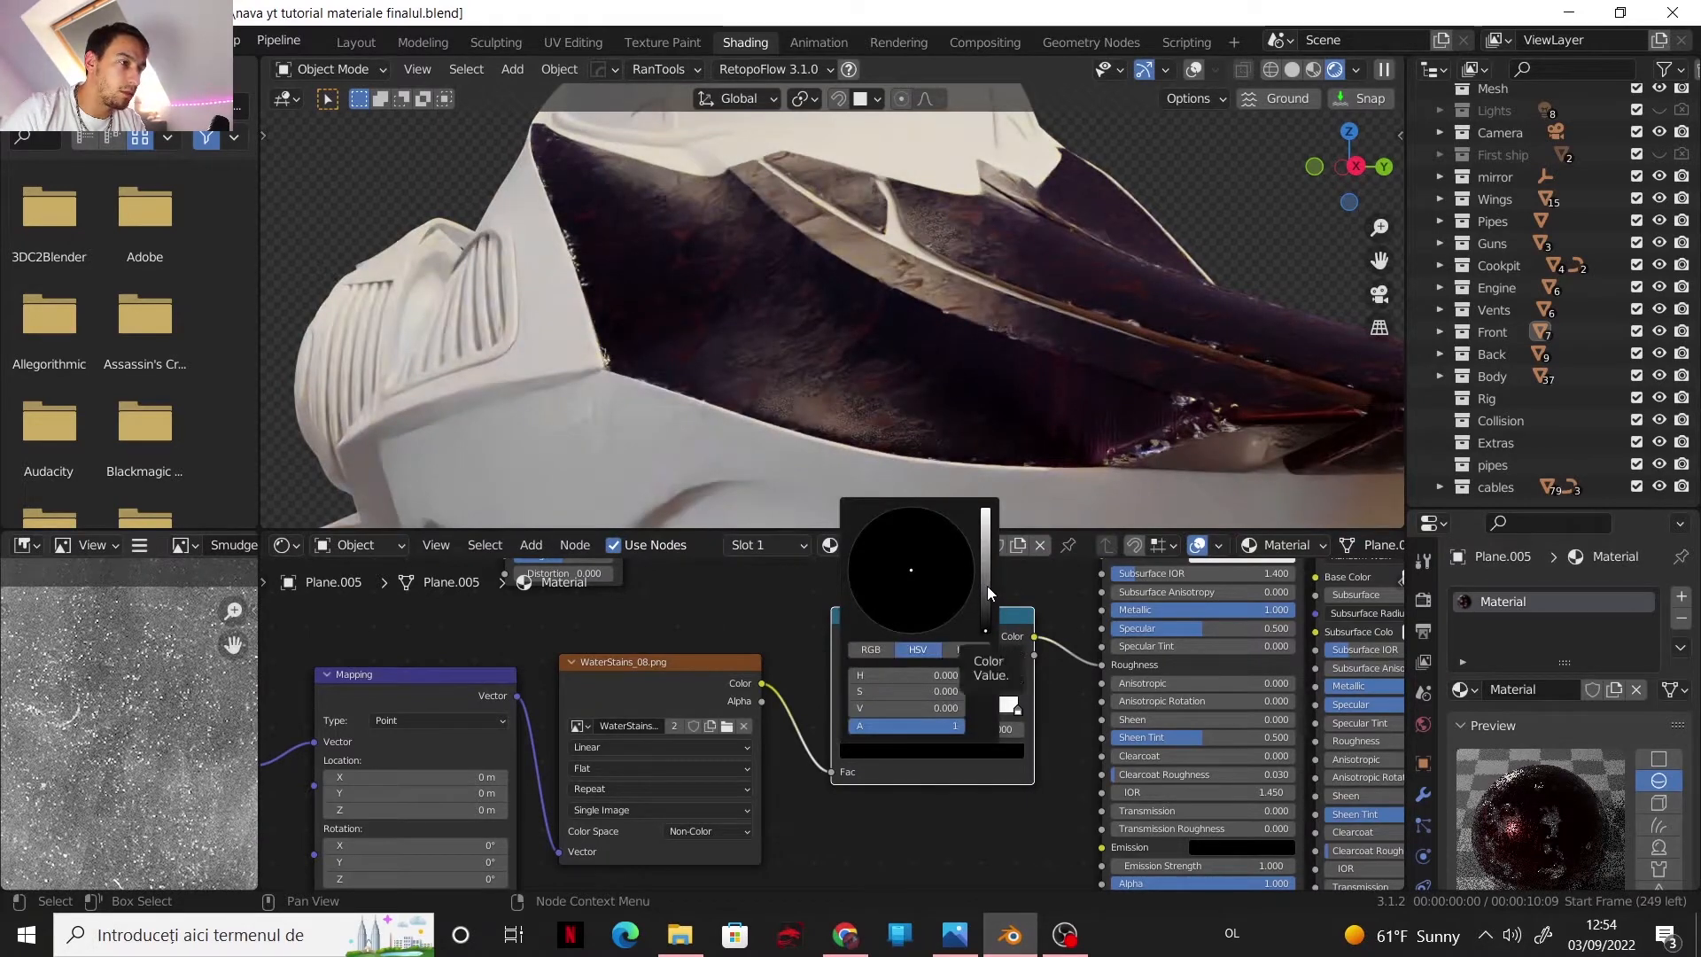
pyautogui.moveTo(987, 587); pyautogui.dragTo(985, 590)
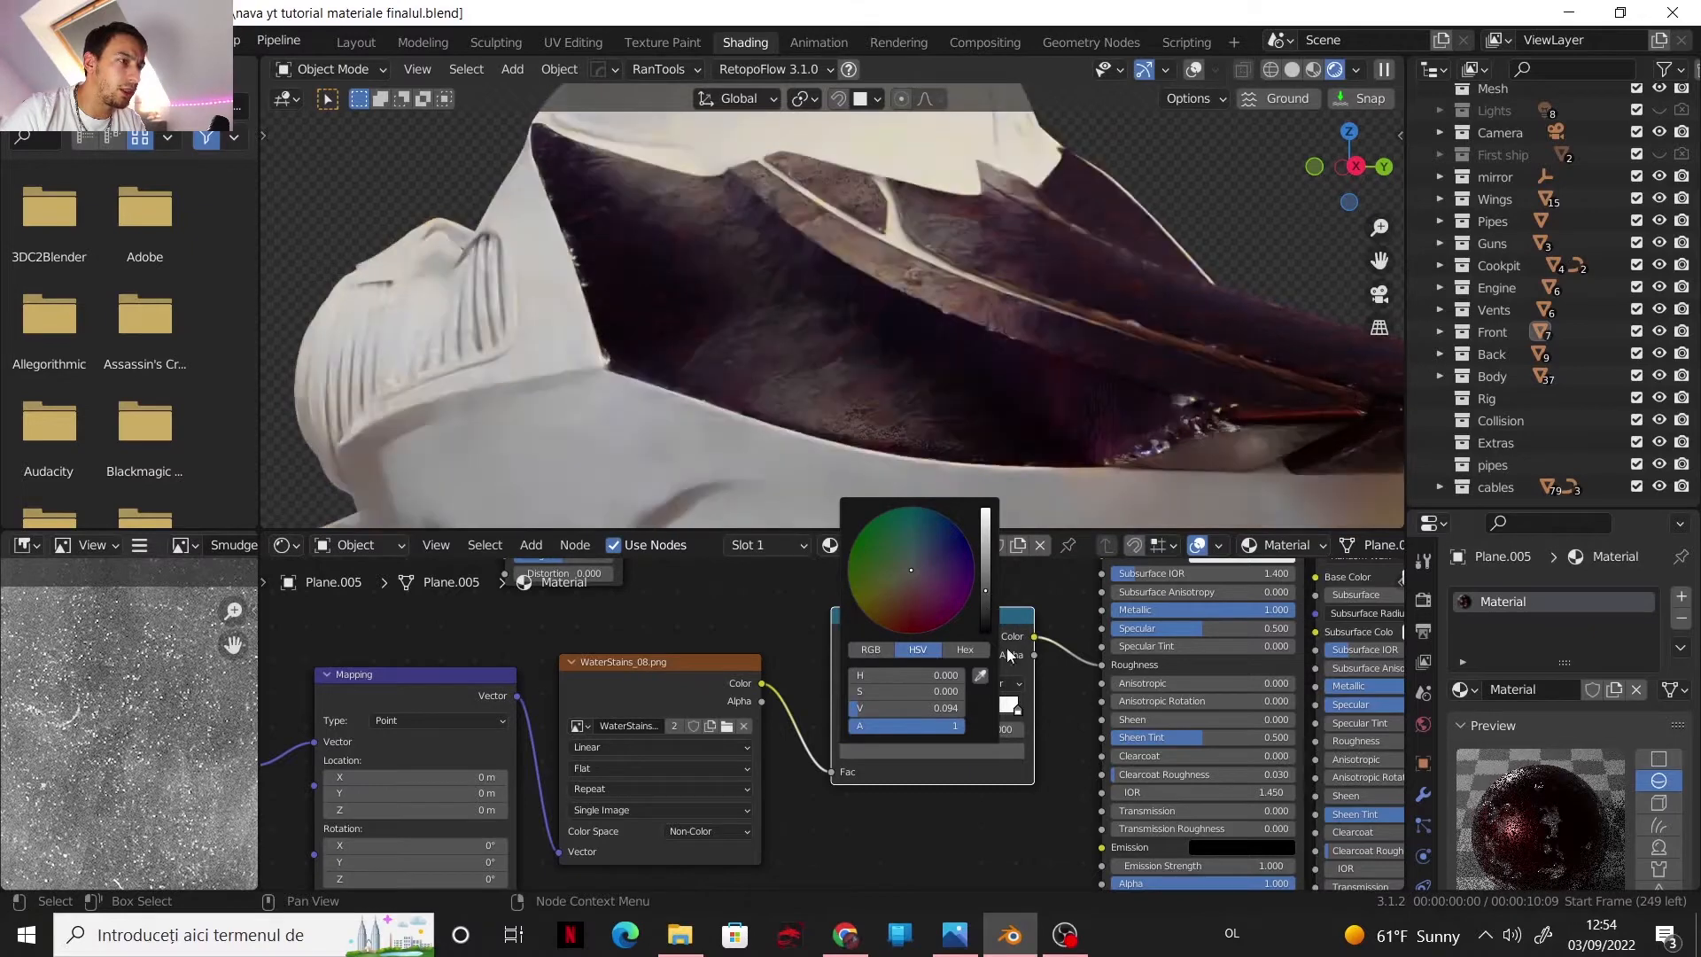
pyautogui.scroll(-4, 975, 749)
pyautogui.moveTo(979, 760); pyautogui.dragTo(625, 682)
pyautogui.moveTo(946, 662); pyautogui.dragTo(856, 714)
pyautogui.scroll(2, 965, 733)
pyautogui.scroll(1, 970, 736)
pyautogui.moveTo(970, 736); pyautogui.dragTo(827, 707, button='middle')
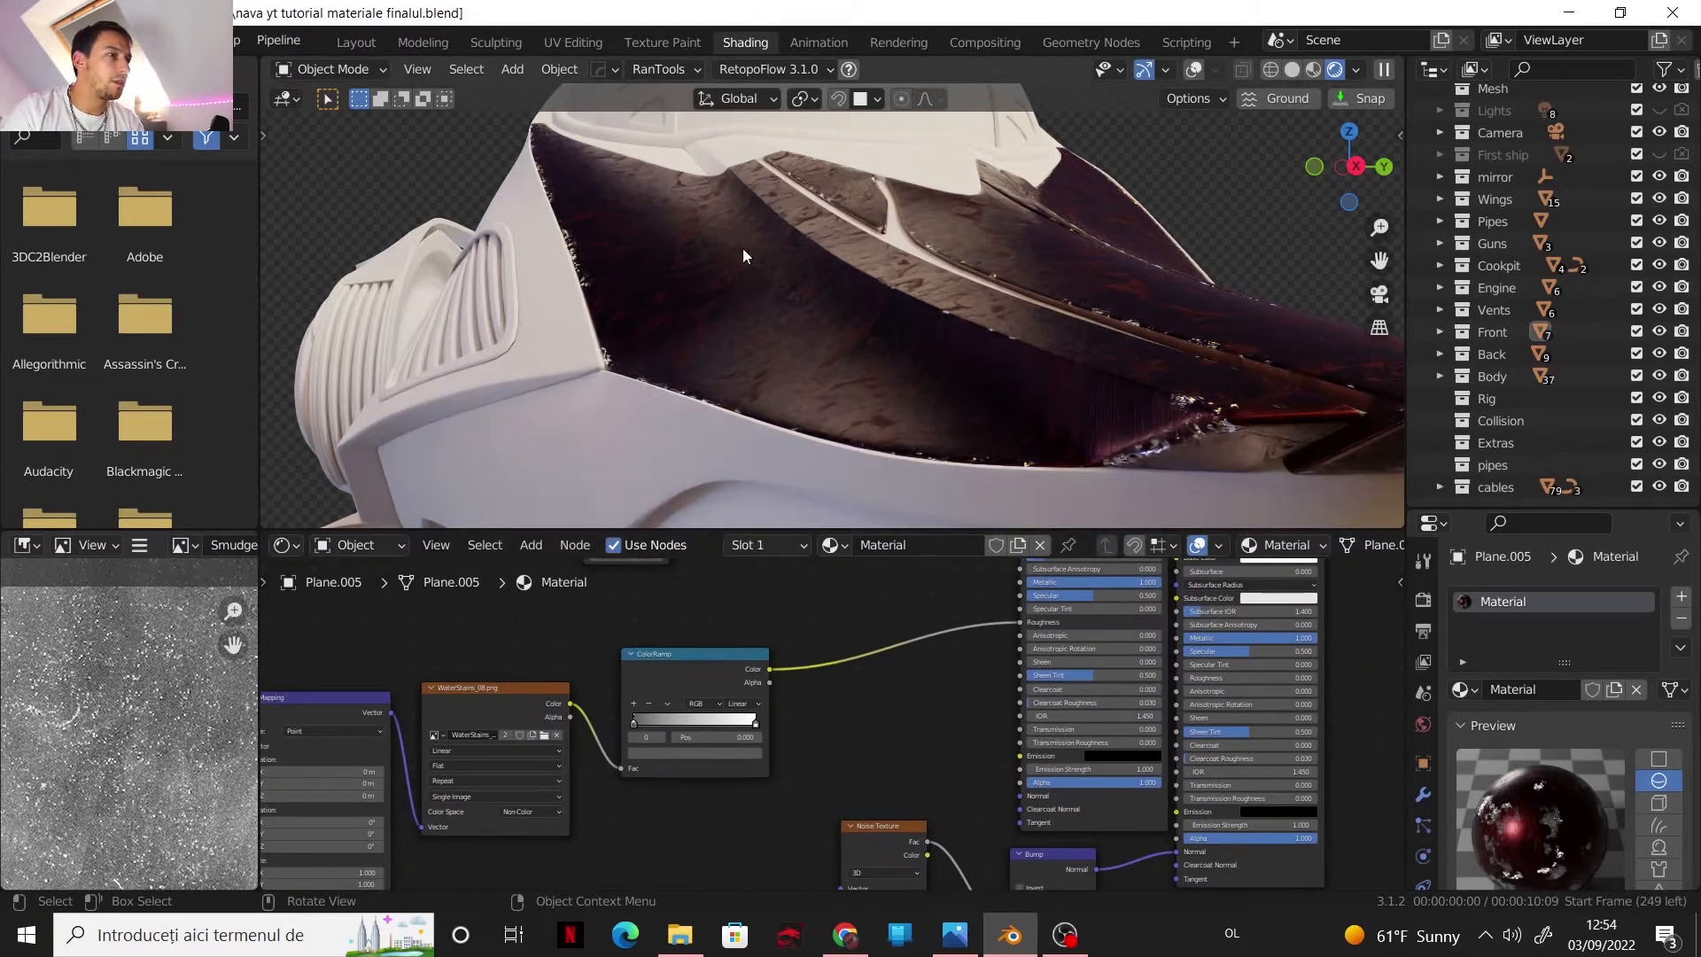
# - Insert a MixRGB node between the ColorRamp and the Principled BSDF's Roughness input
pyautogui.hotkey('shift', 'a')
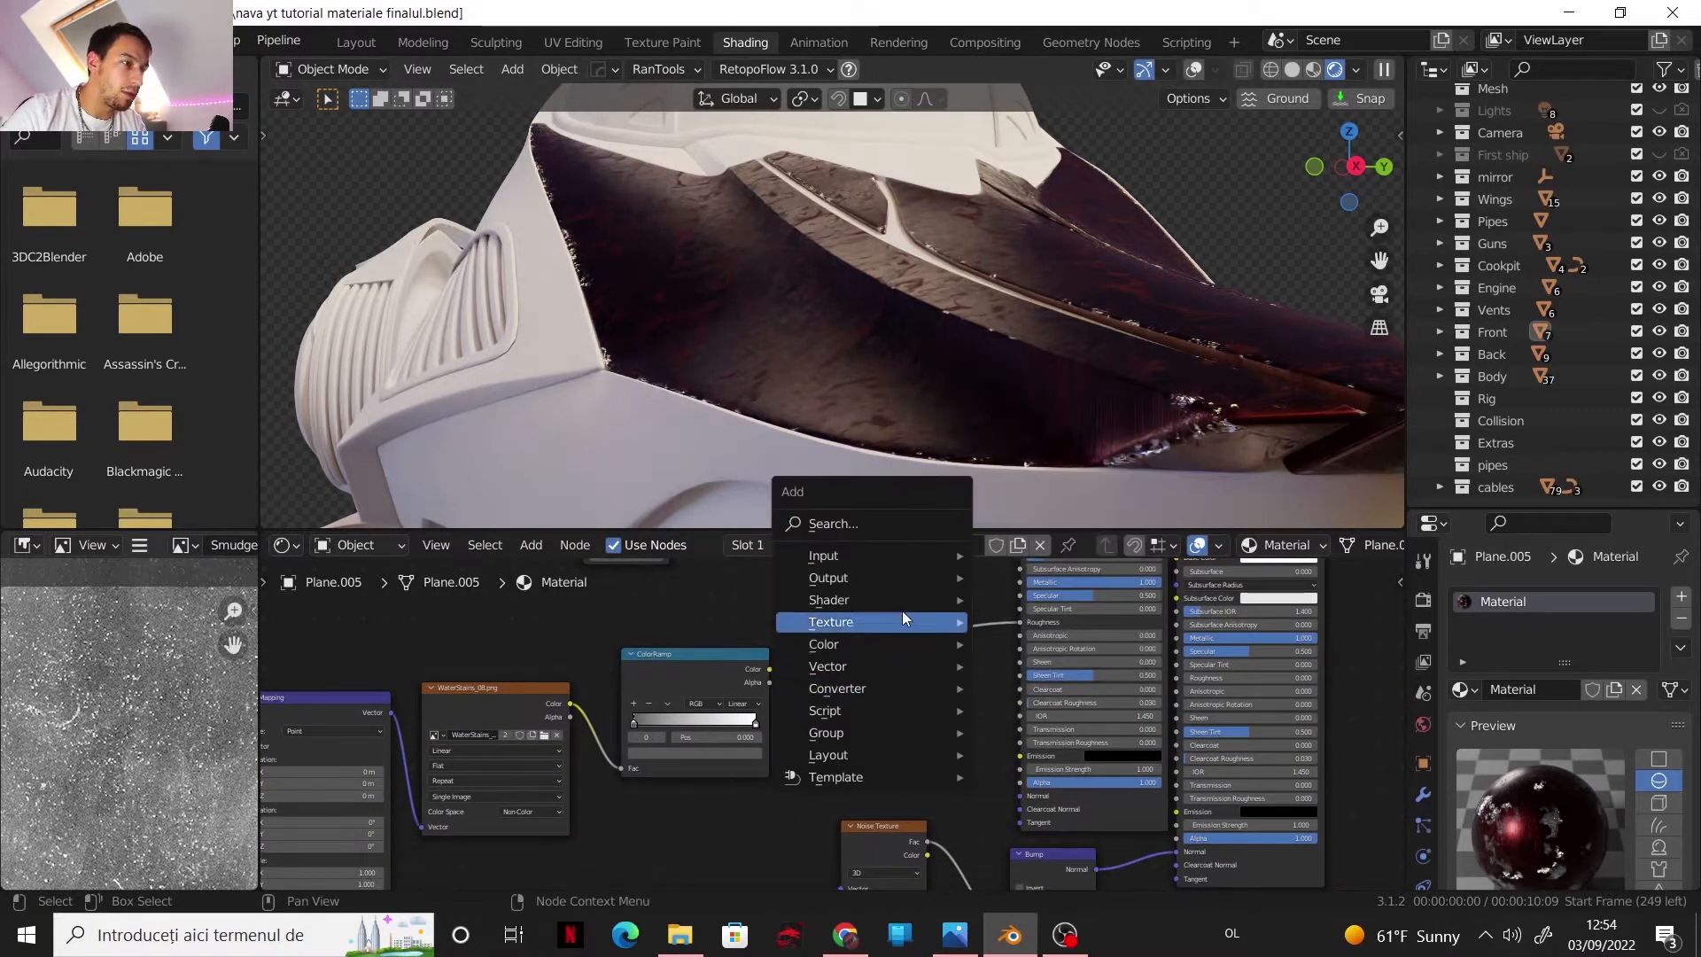
pyautogui.moveTo(912, 644)
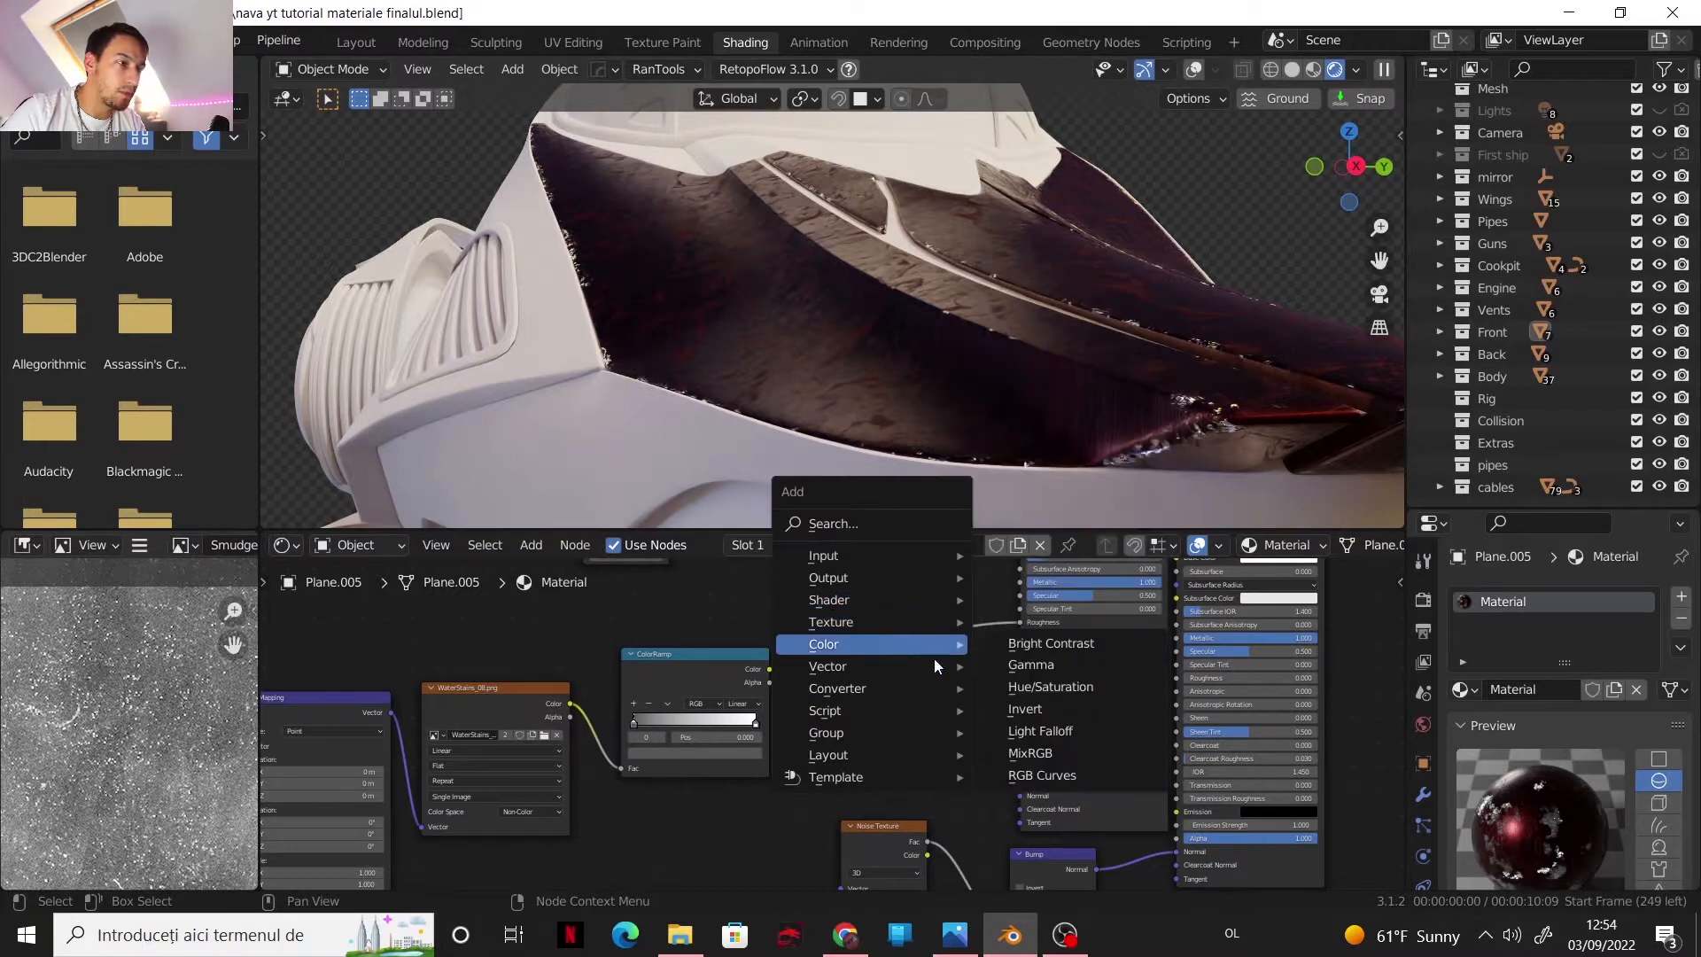
pyautogui.click(1040, 753)
pyautogui.click(859, 648)
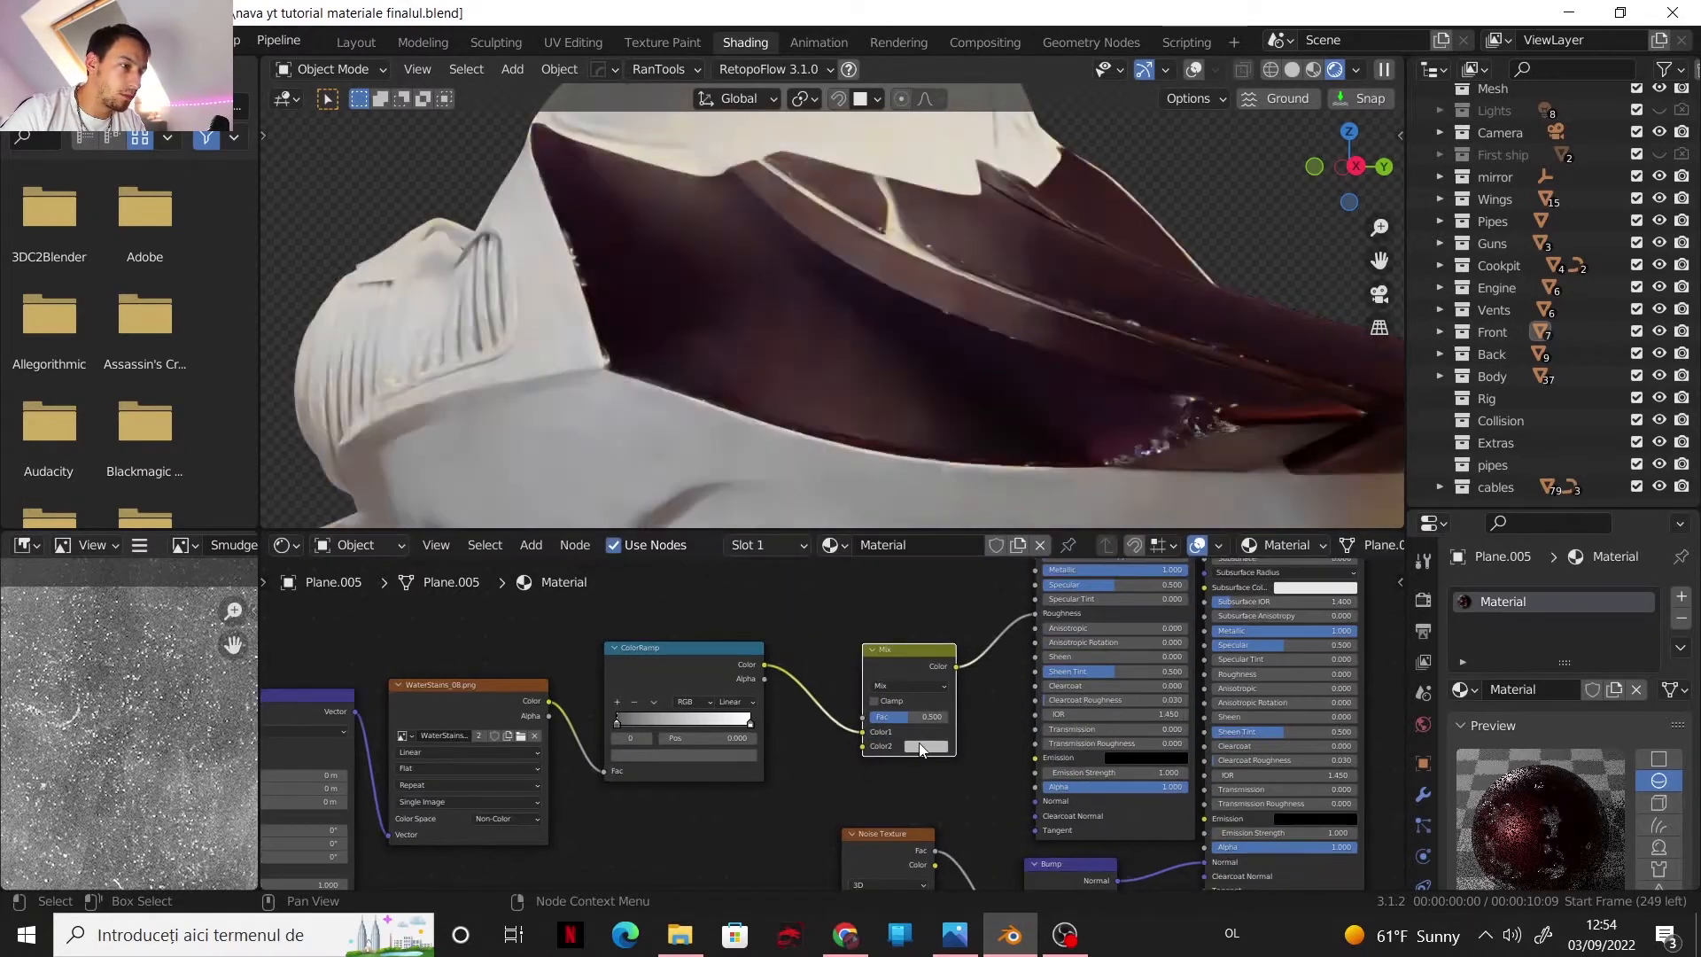
# - Sample the ColorRamp's dark grey as the Mix node's Color2 and set its blend mode to Screen
pyautogui.click(919, 747)
pyautogui.click(1018, 684)
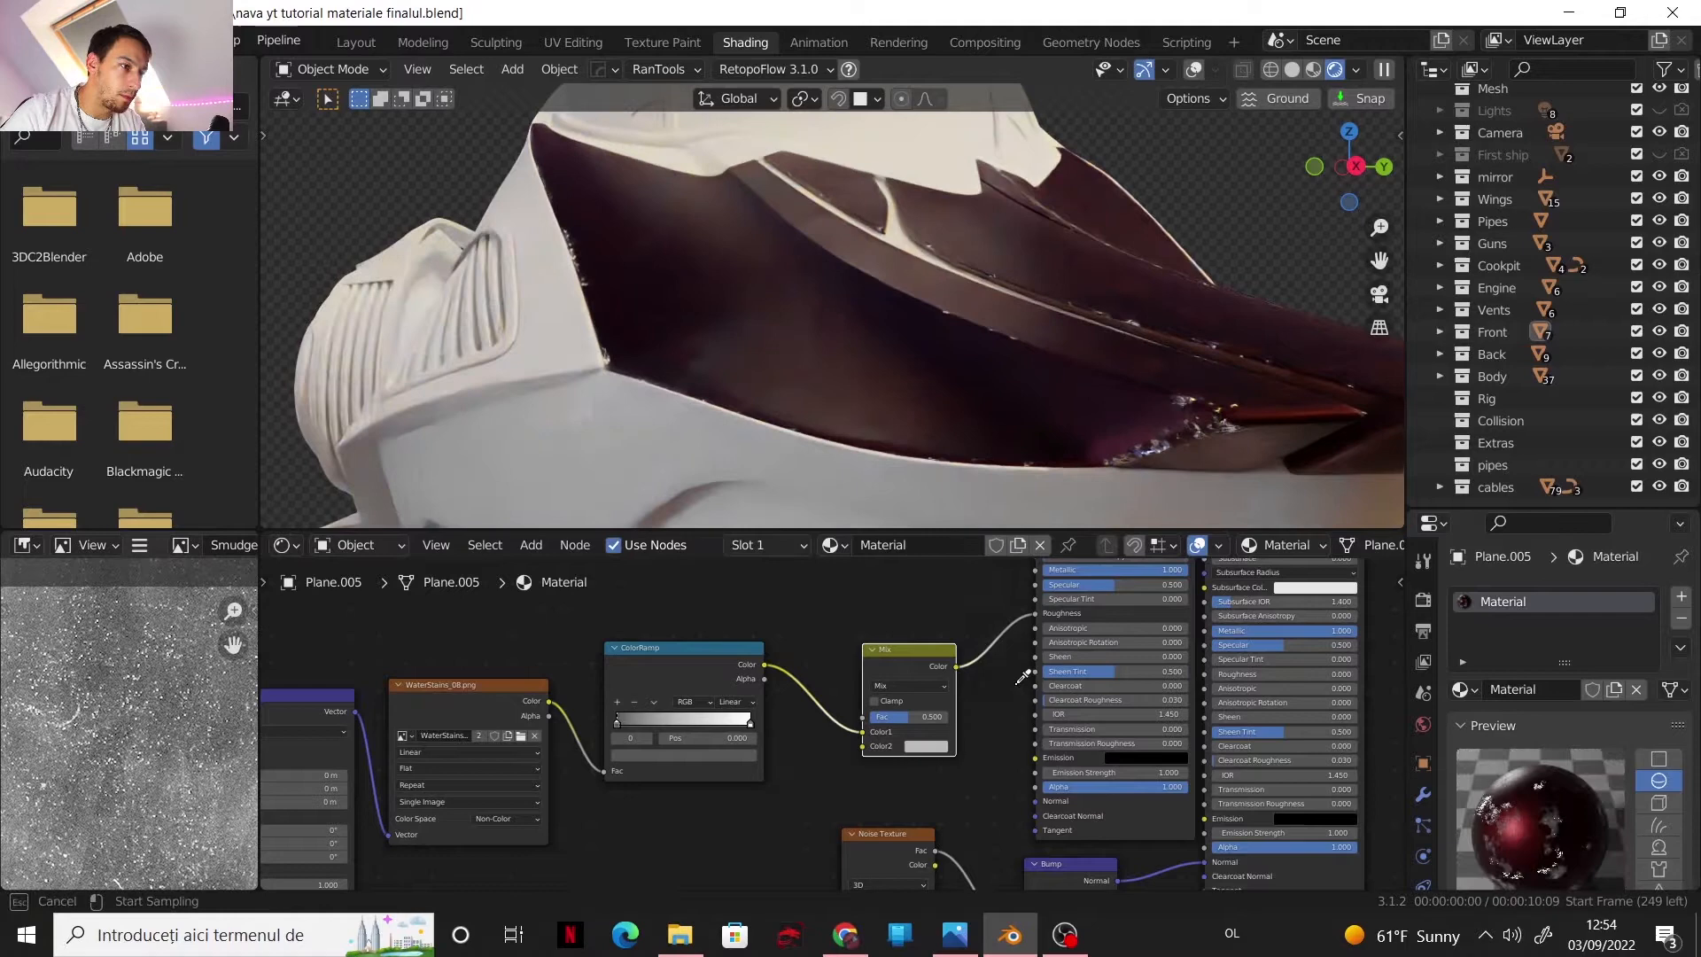
pyautogui.click(718, 740)
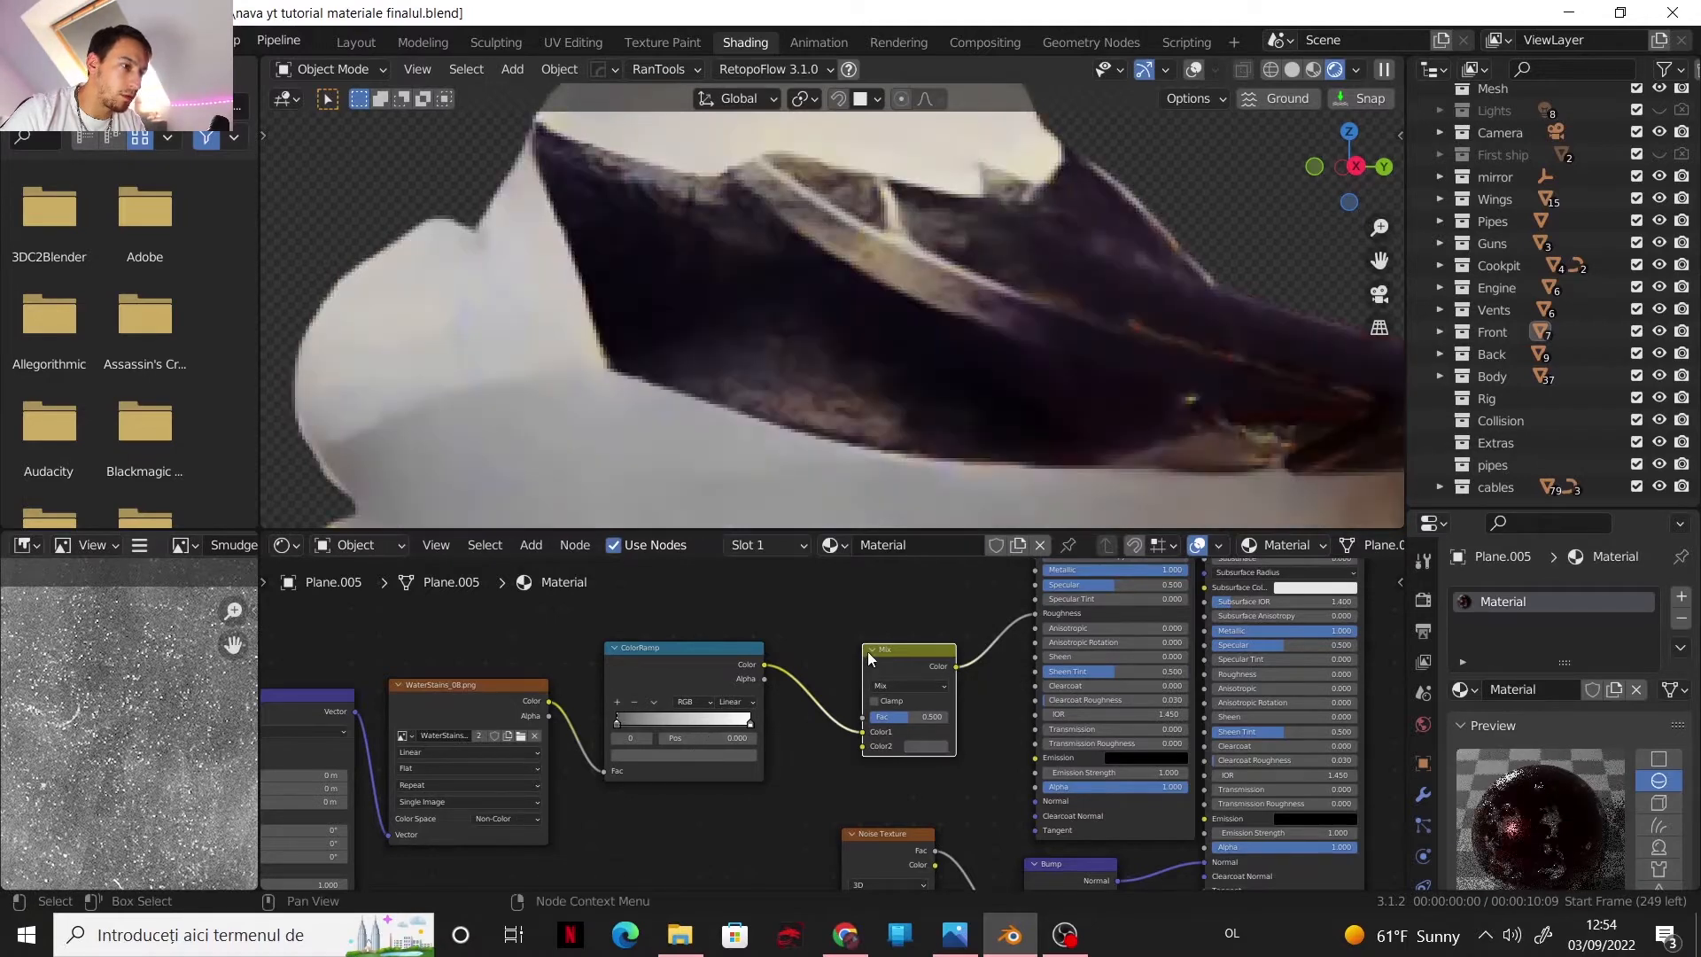
pyautogui.click(896, 691)
pyautogui.click(890, 585)
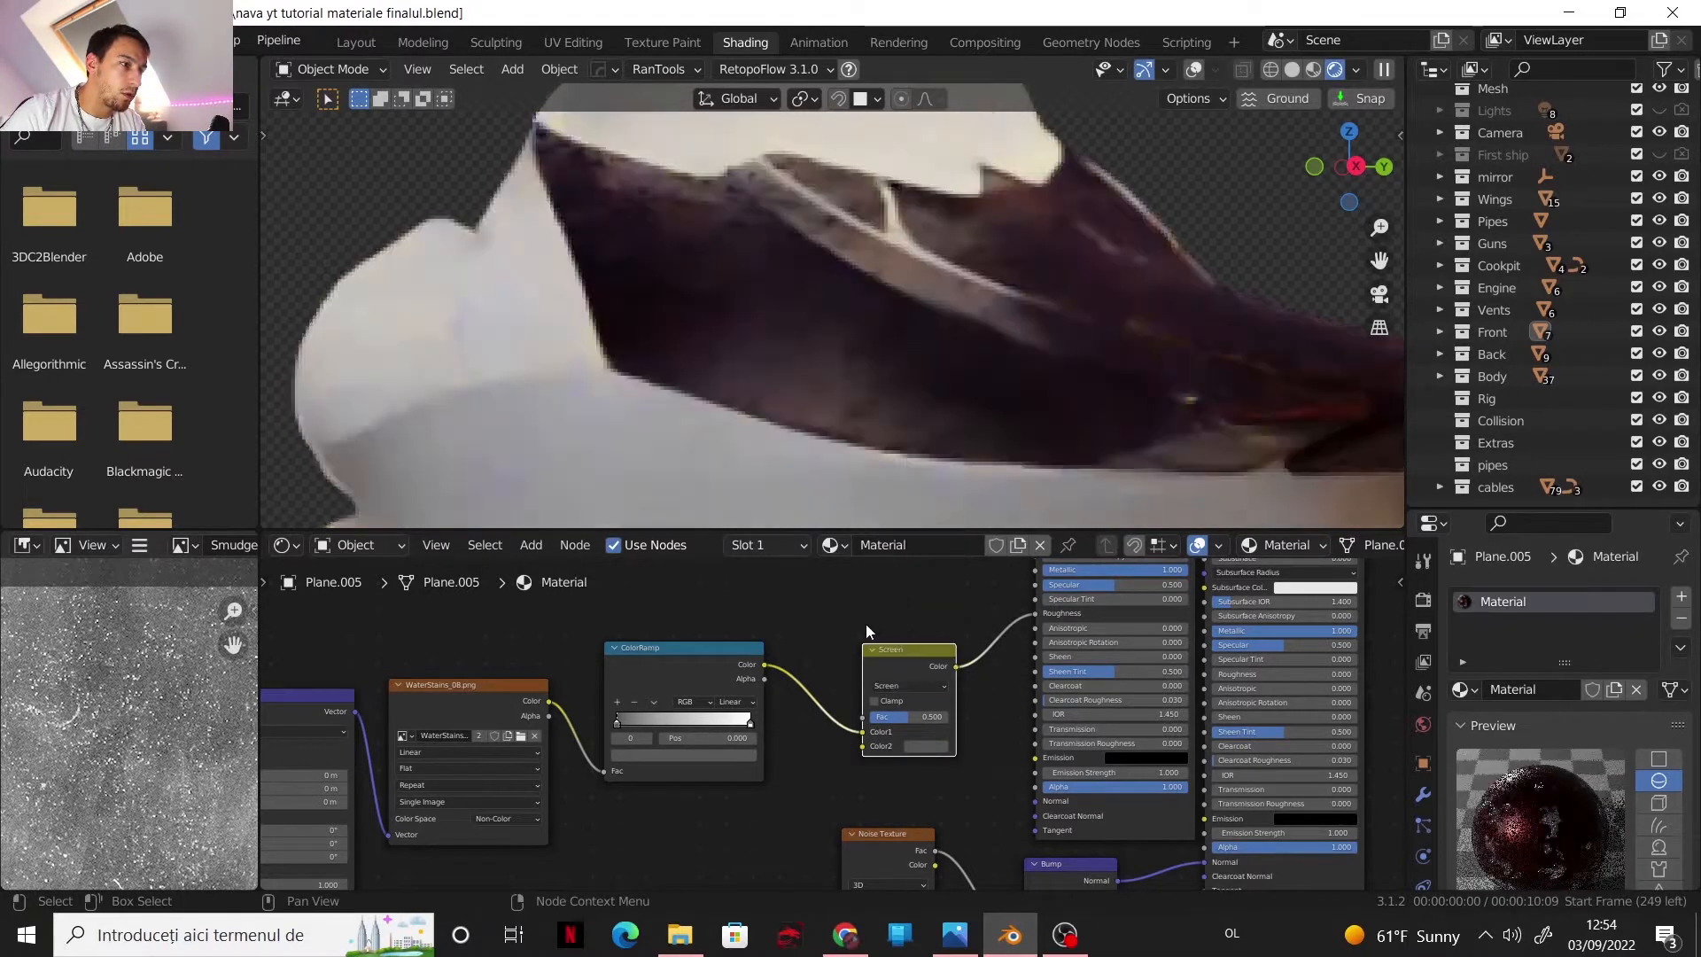
# - Add a Noise Texture node above the WaterStains_08 node and connect its Fac to the Screen node's Fac
pyautogui.moveTo(865, 624); pyautogui.dragTo(948, 676, button='middle')
pyautogui.hotkey('shift', 'a')
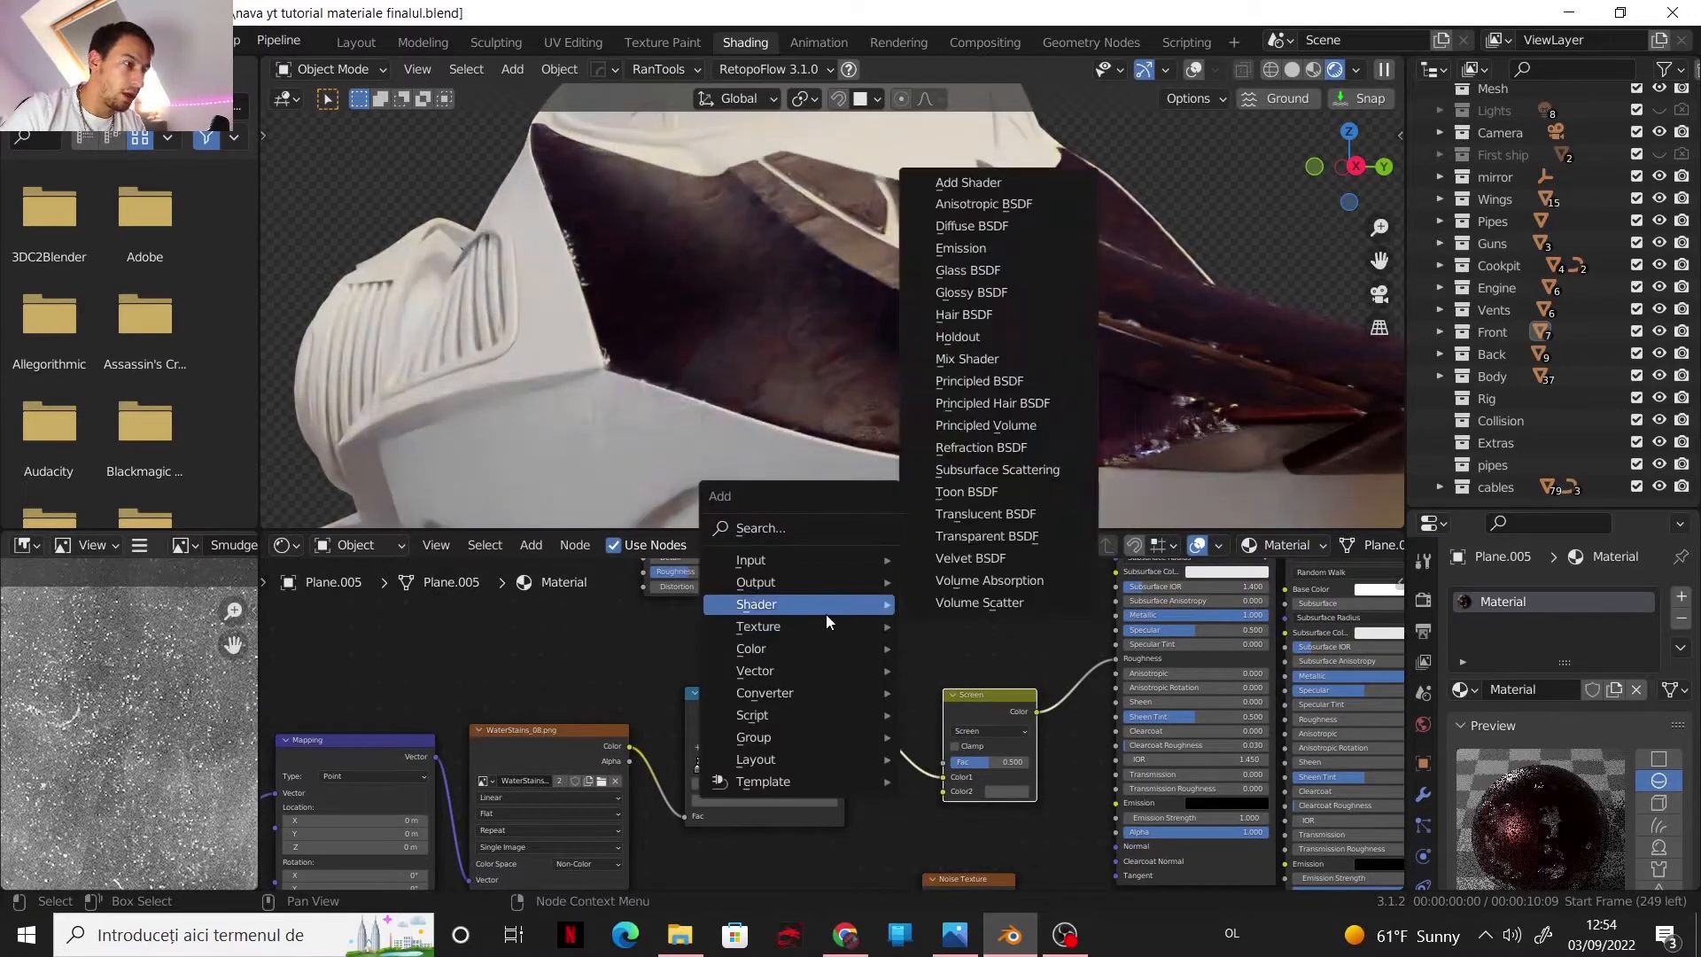
pyautogui.moveTo(817, 629)
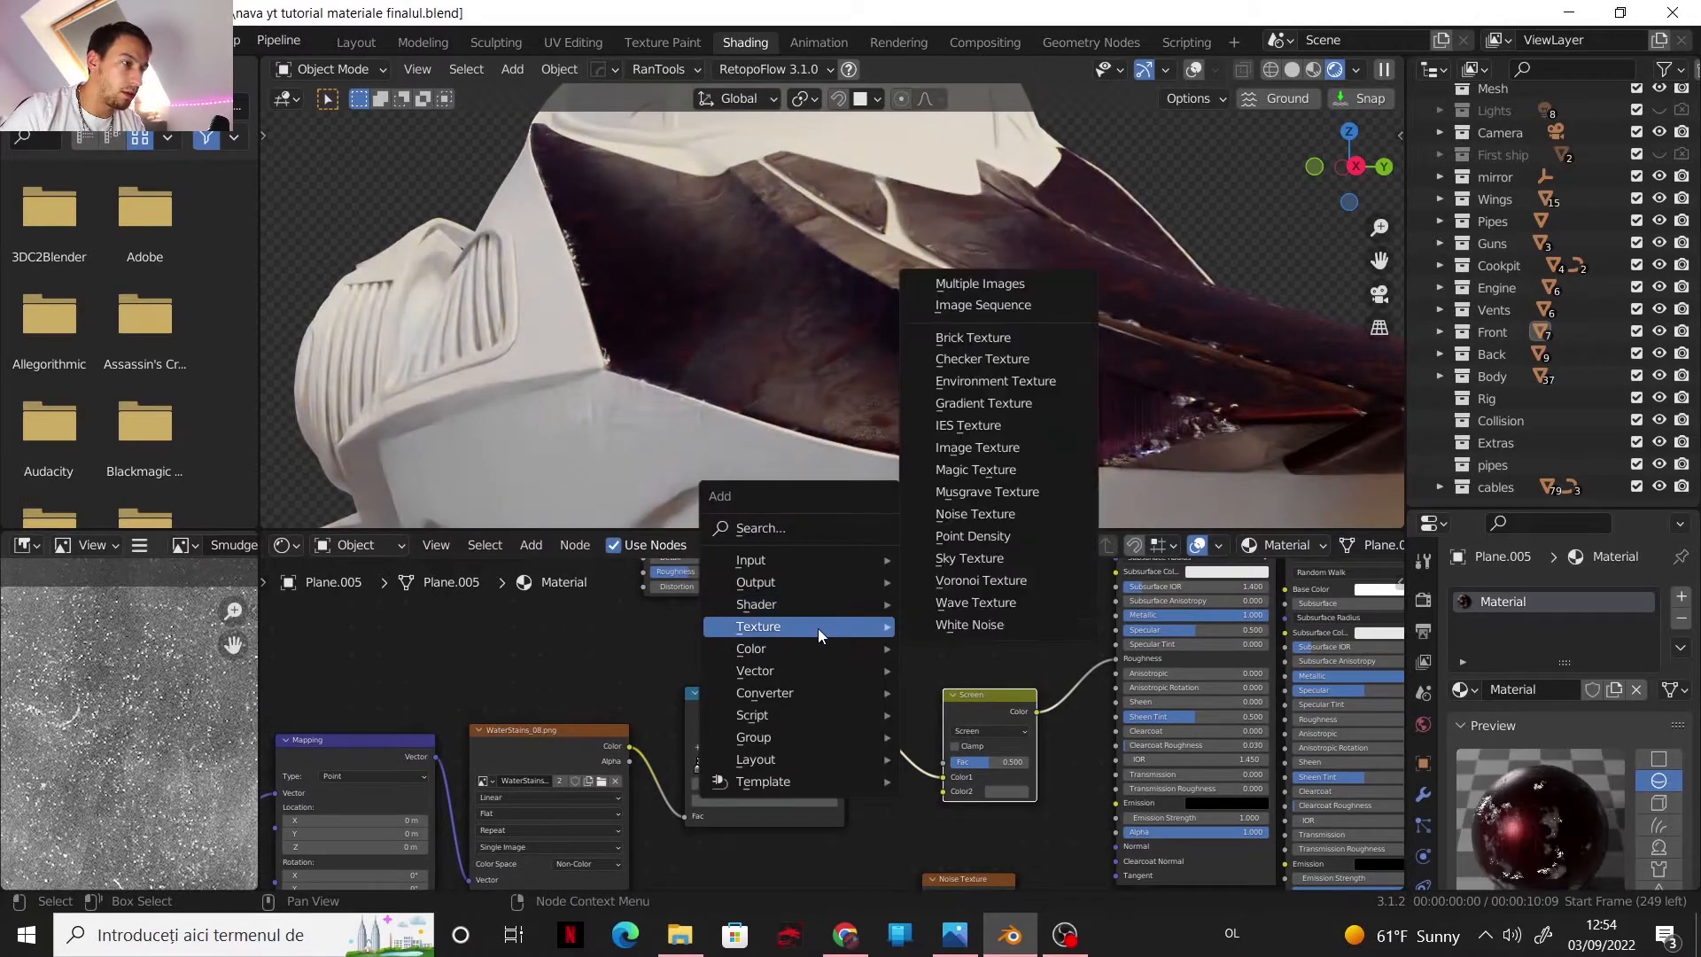
pyautogui.click(955, 515)
pyautogui.click(516, 571)
pyautogui.moveTo(932, 759); pyautogui.dragTo(937, 821, button='middle')
pyautogui.moveTo(615, 657); pyautogui.dragTo(949, 824)
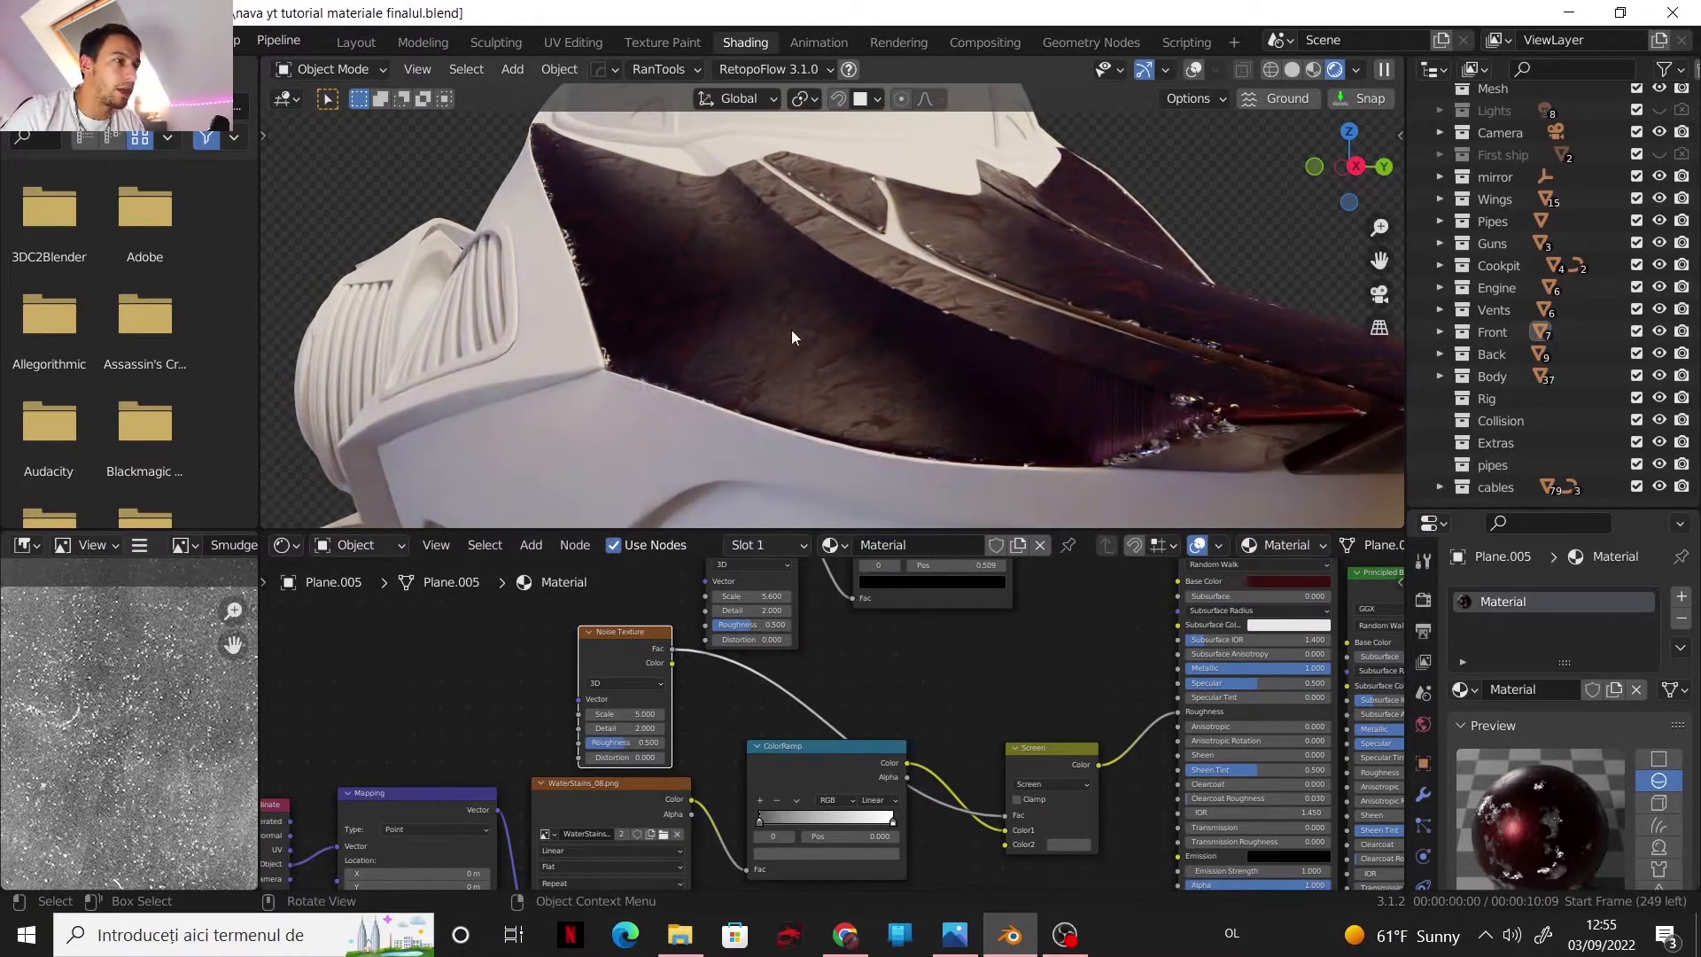
# - Preview the new Noise Texture on the model and insert a duplicate of the ColorRamp between it and the Screen node's Fac
pyautogui.keyDown('ctrl'); pyautogui.keyDown('shift'); pyautogui.click(624, 627); pyautogui.keyUp('shift'); pyautogui.keyUp('ctrl')
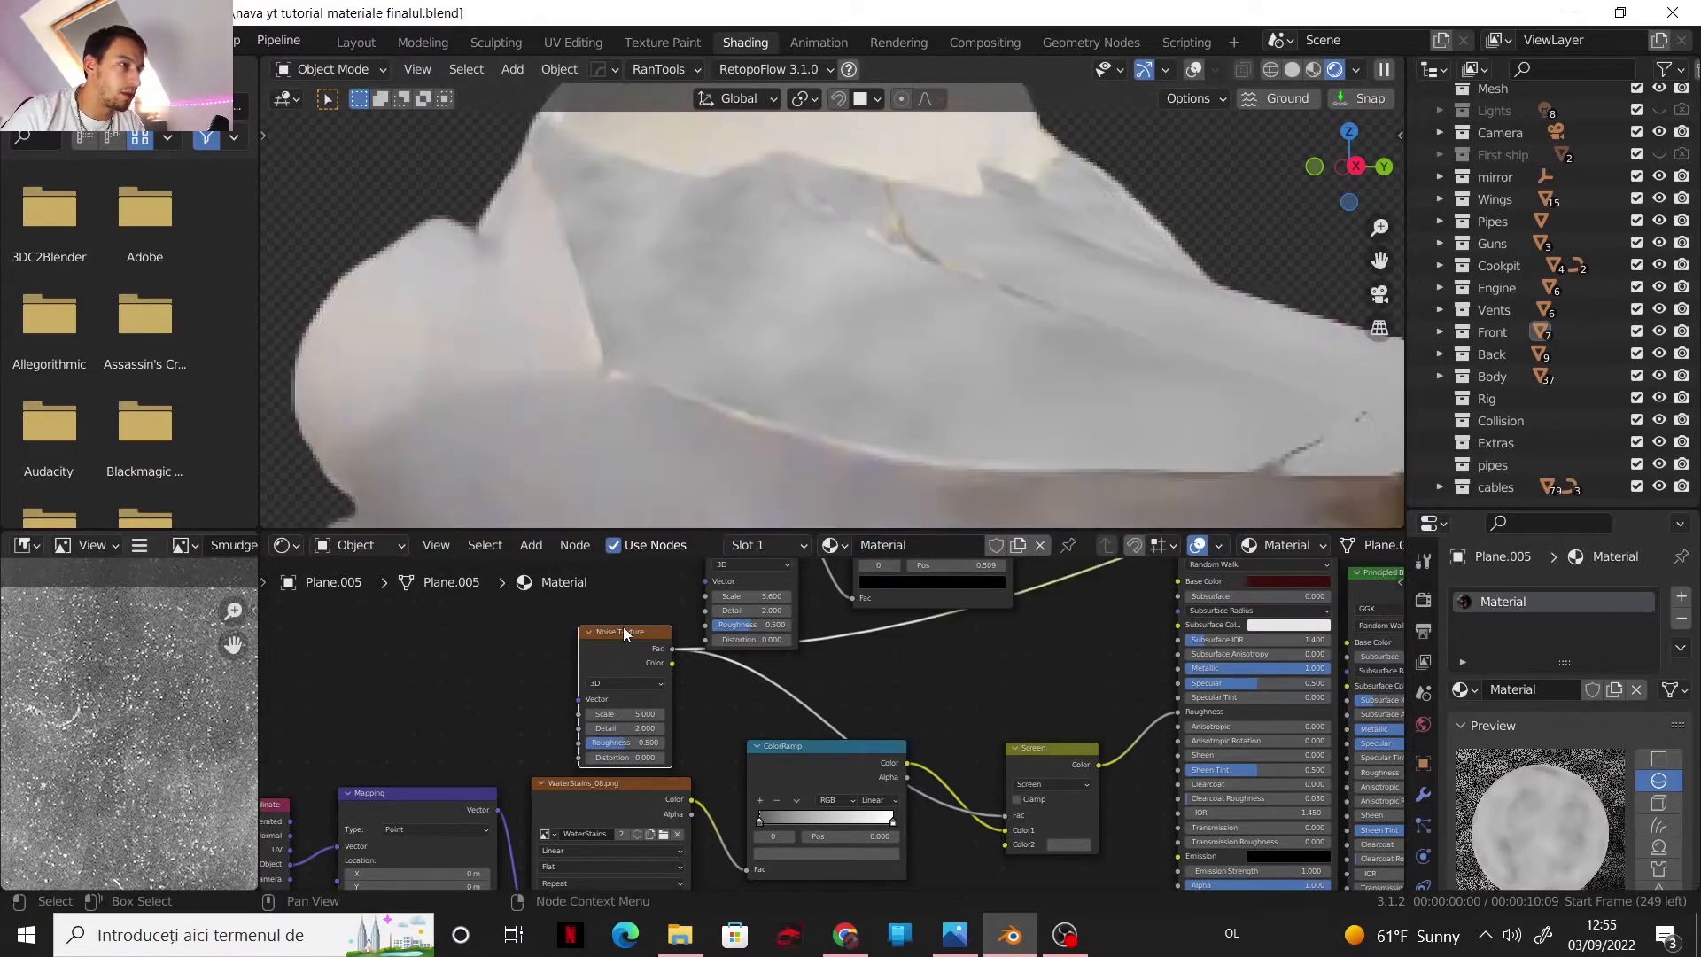
pyautogui.keyDown('ctrl'); pyautogui.keyDown('shift'); pyautogui.click(826, 753); pyautogui.keyUp('shift'); pyautogui.keyUp('ctrl')
pyautogui.hotkey('shift', 'd')
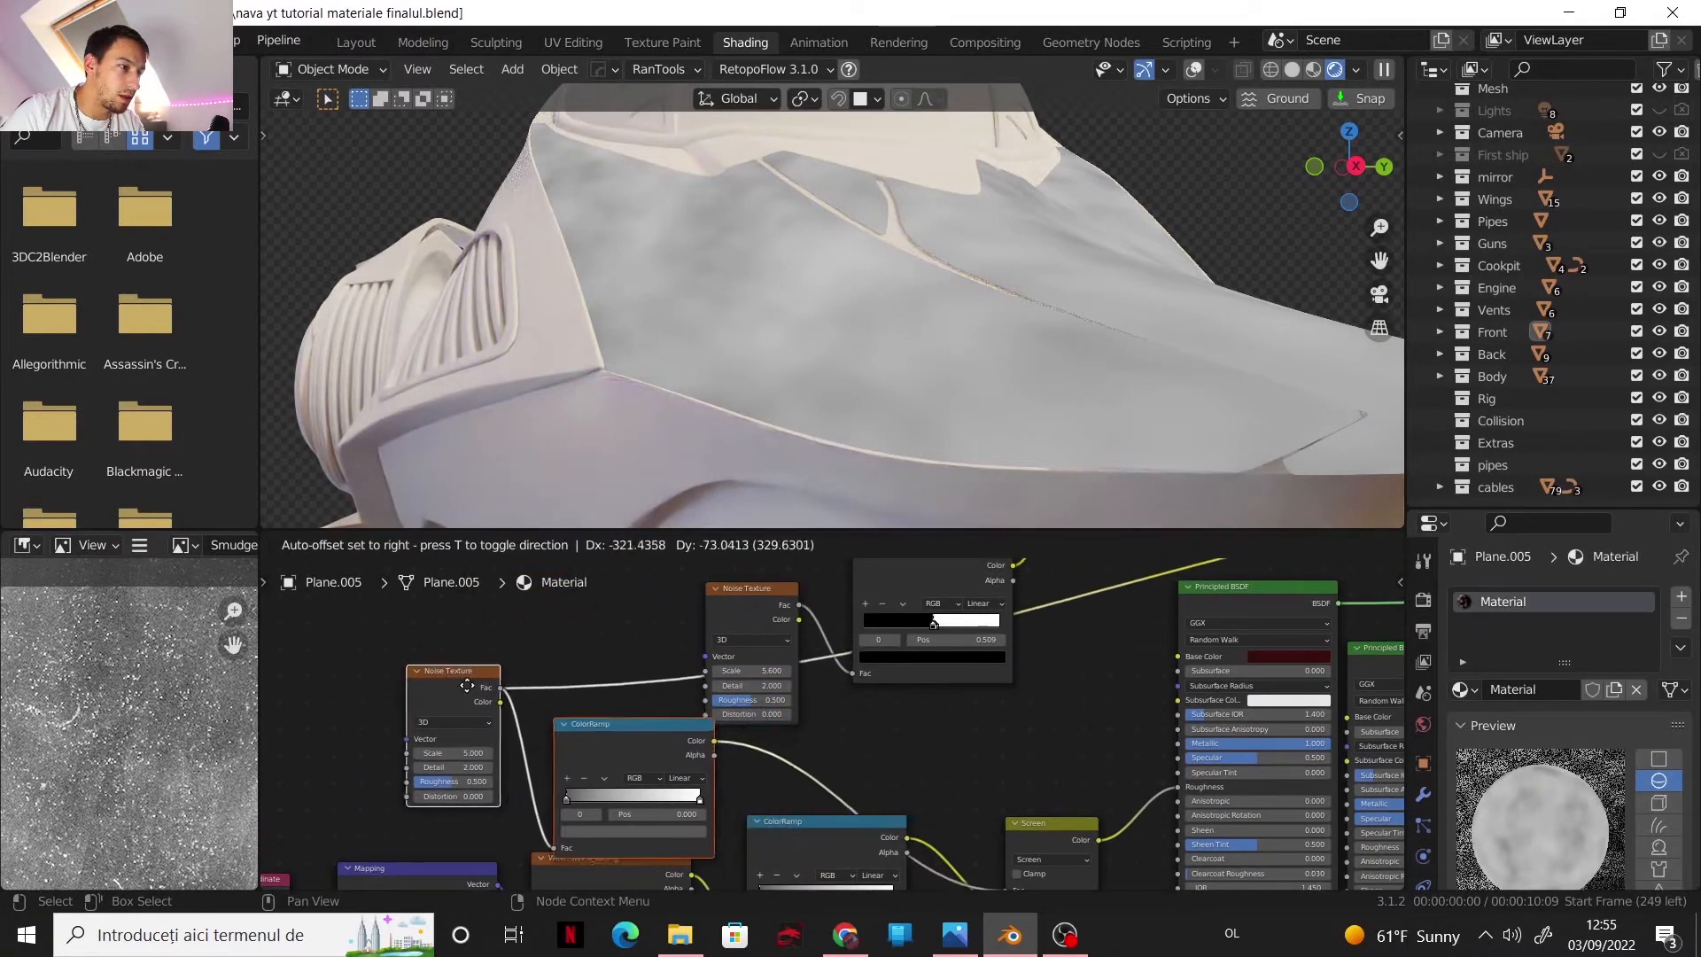
pyautogui.click(555, 677)
pyautogui.scroll(-3, 867, 689)
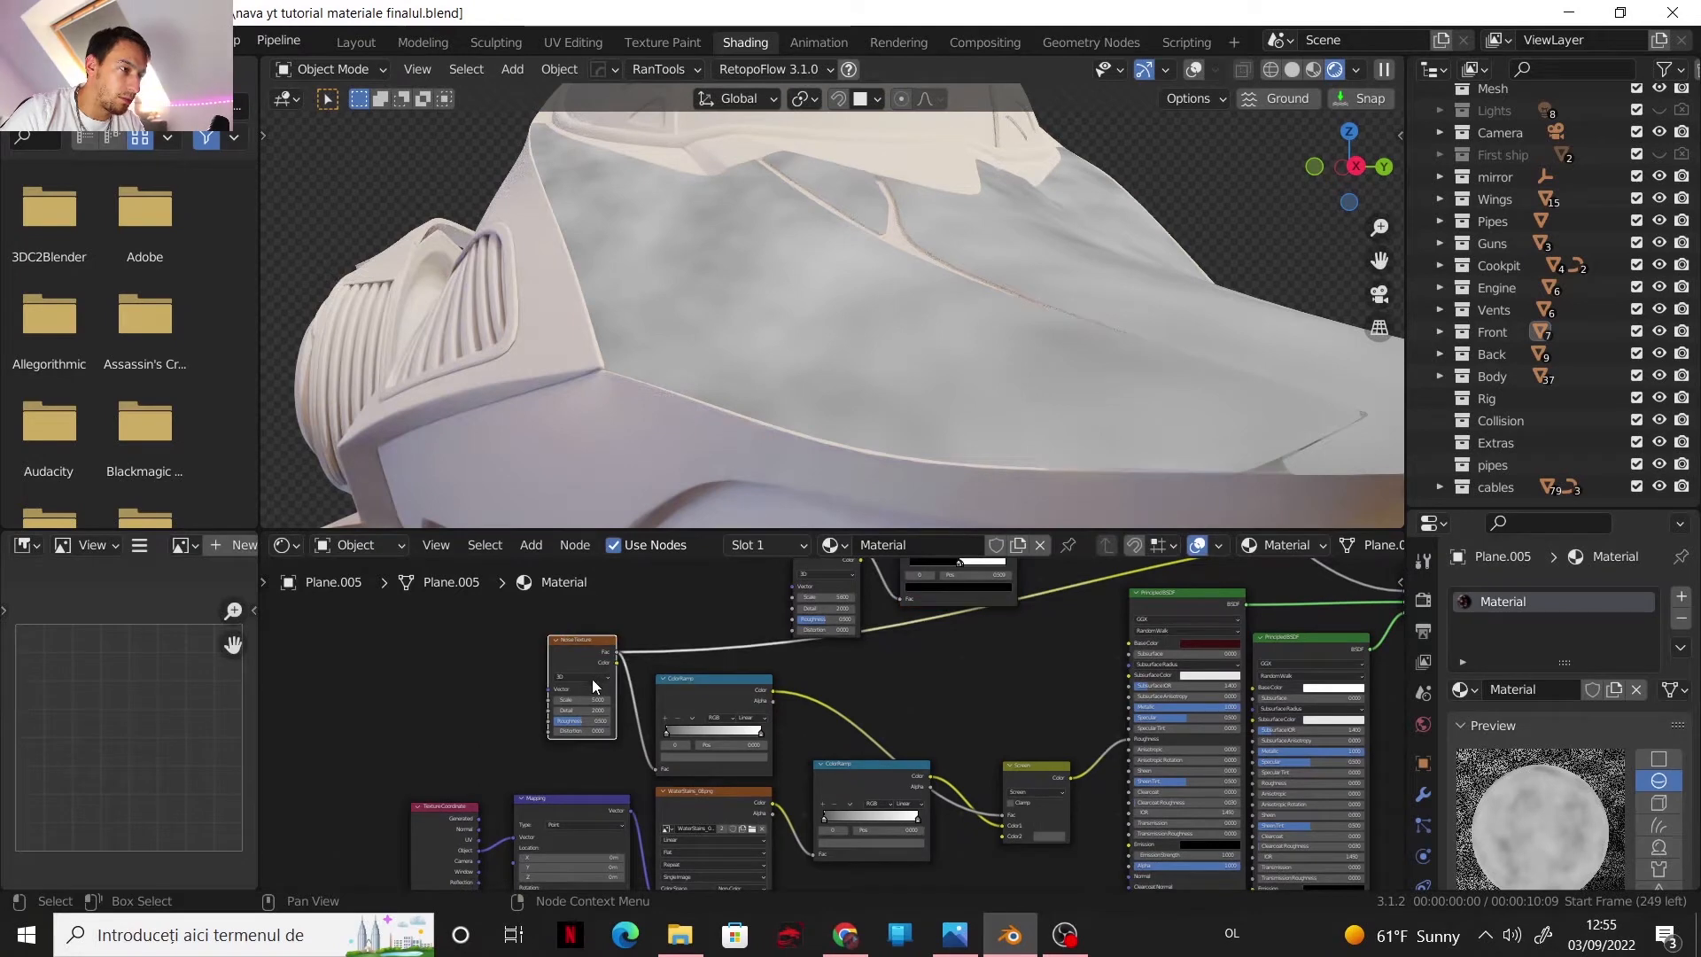
pyautogui.moveTo(588, 650); pyautogui.dragTo(587, 669)
pyautogui.scroll(2, 821, 726)
# - Make the duplicated ColorRamp's dark stop pure black, preview the ramp on the model, and move that stop to position 0.422
pyautogui.click(731, 718)
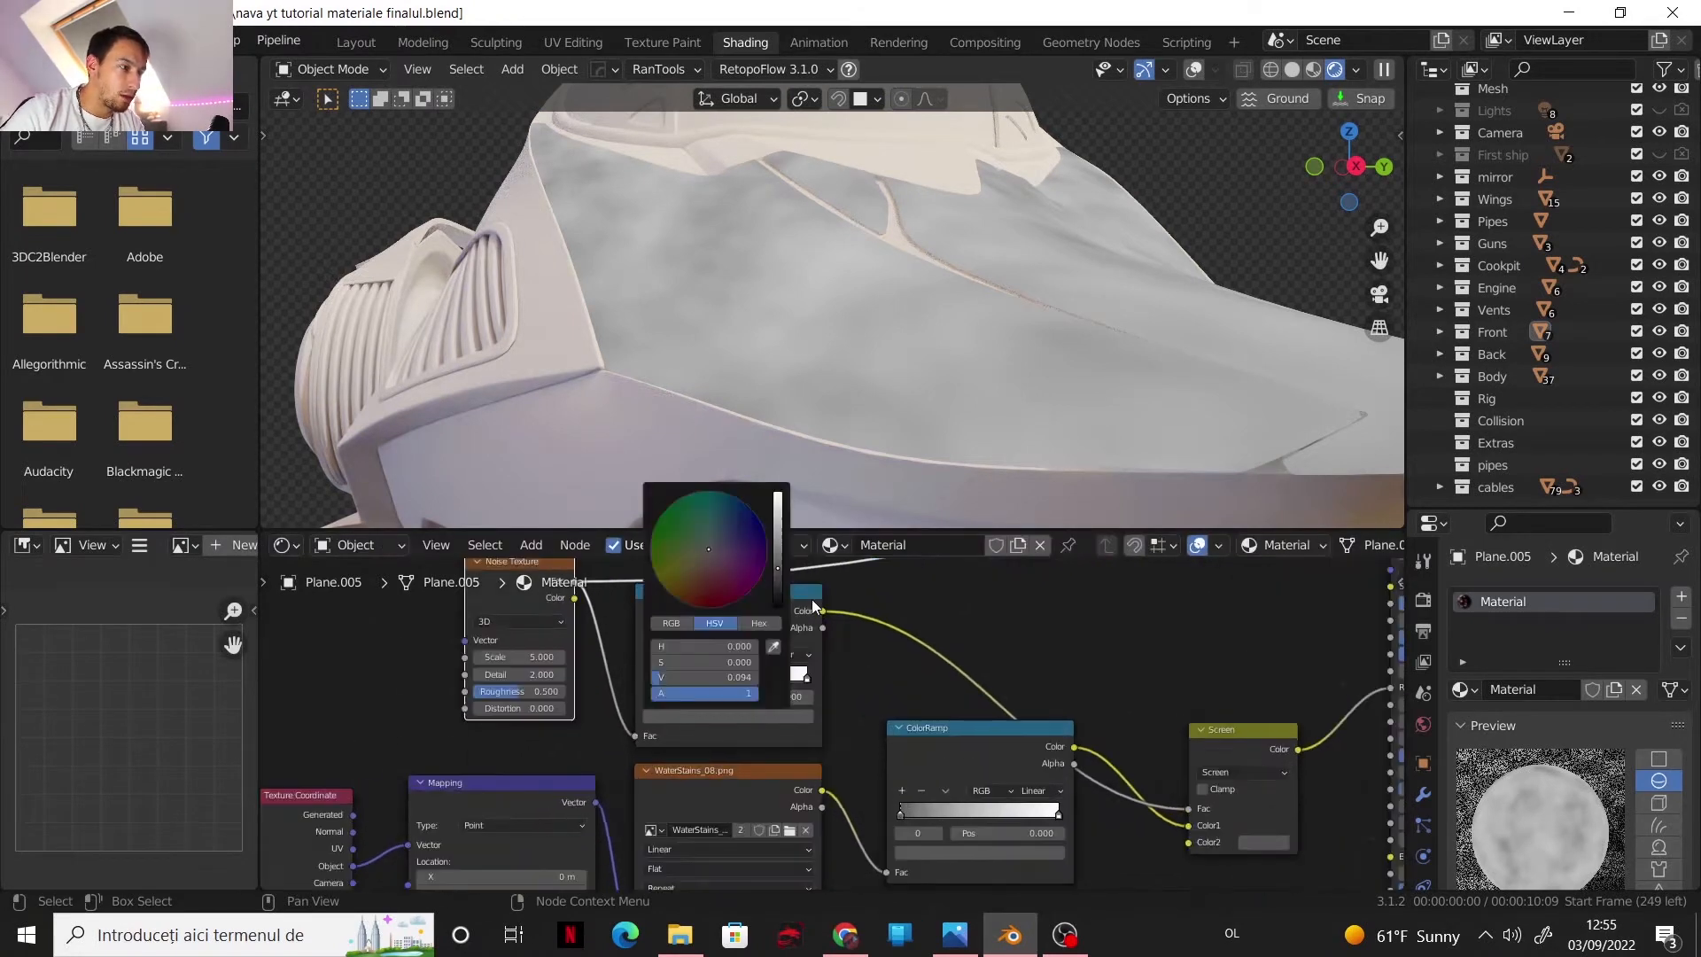
pyautogui.moveTo(778, 581); pyautogui.dragTo(777, 606)
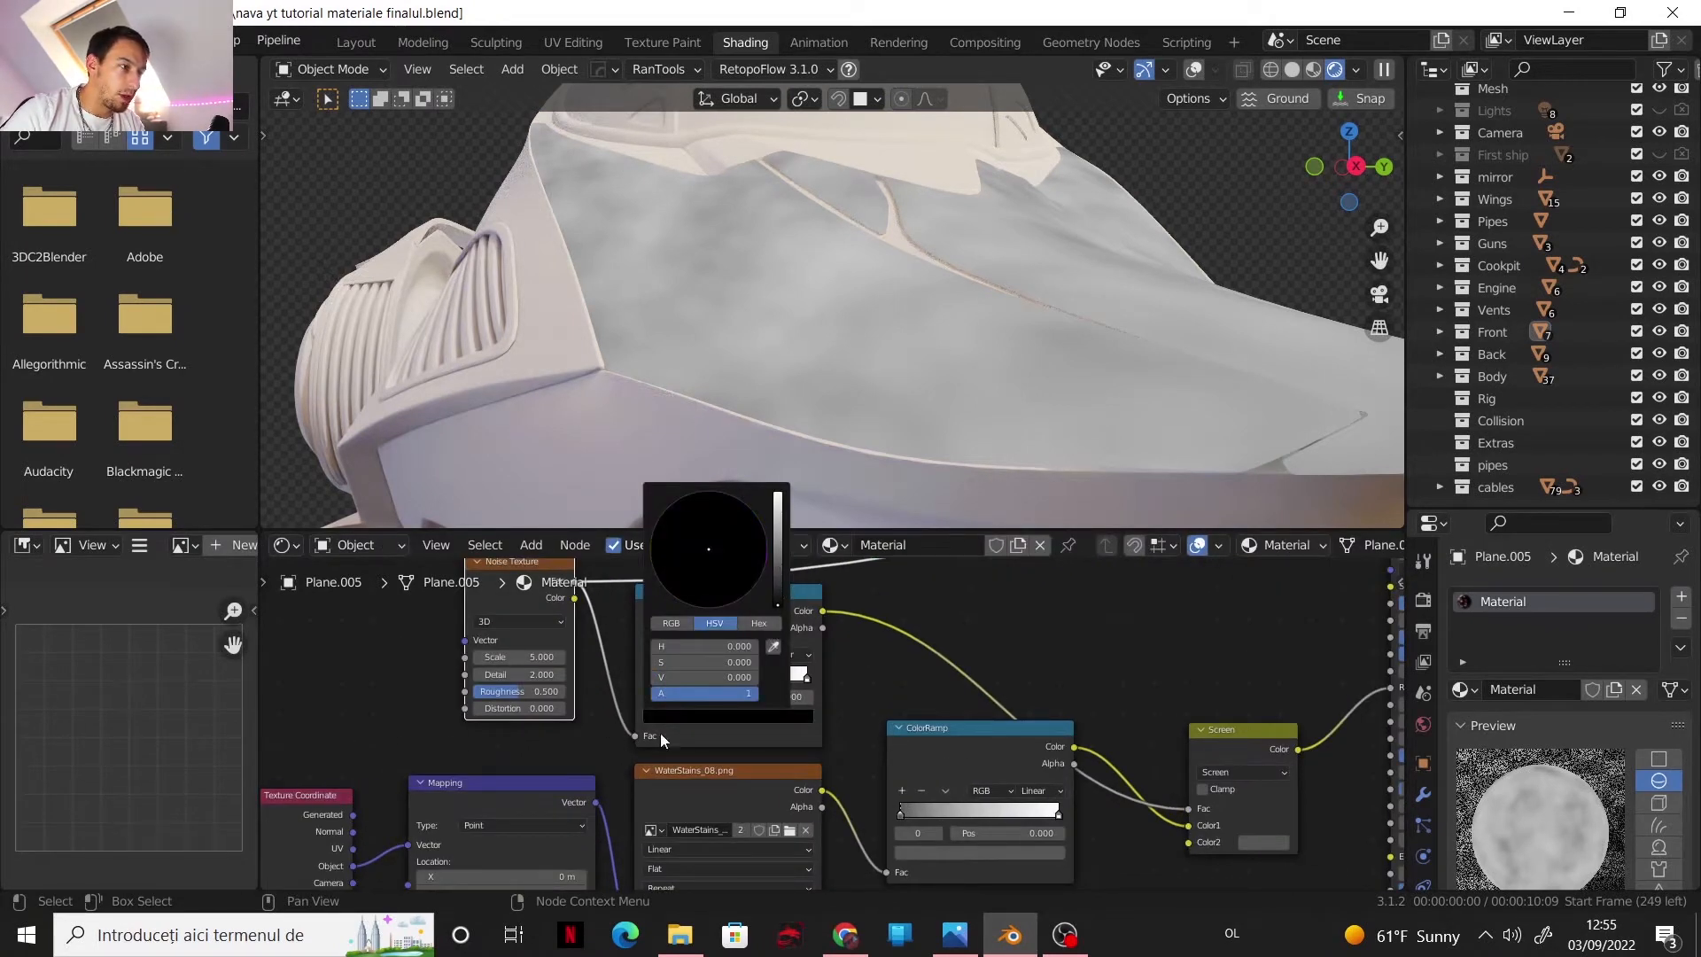
pyautogui.moveTo(649, 678); pyautogui.dragTo(705, 676)
pyautogui.keyDown('ctrl'); pyautogui.keyDown('shift'); pyautogui.click(719, 620); pyautogui.keyUp('shift'); pyautogui.keyUp('ctrl')
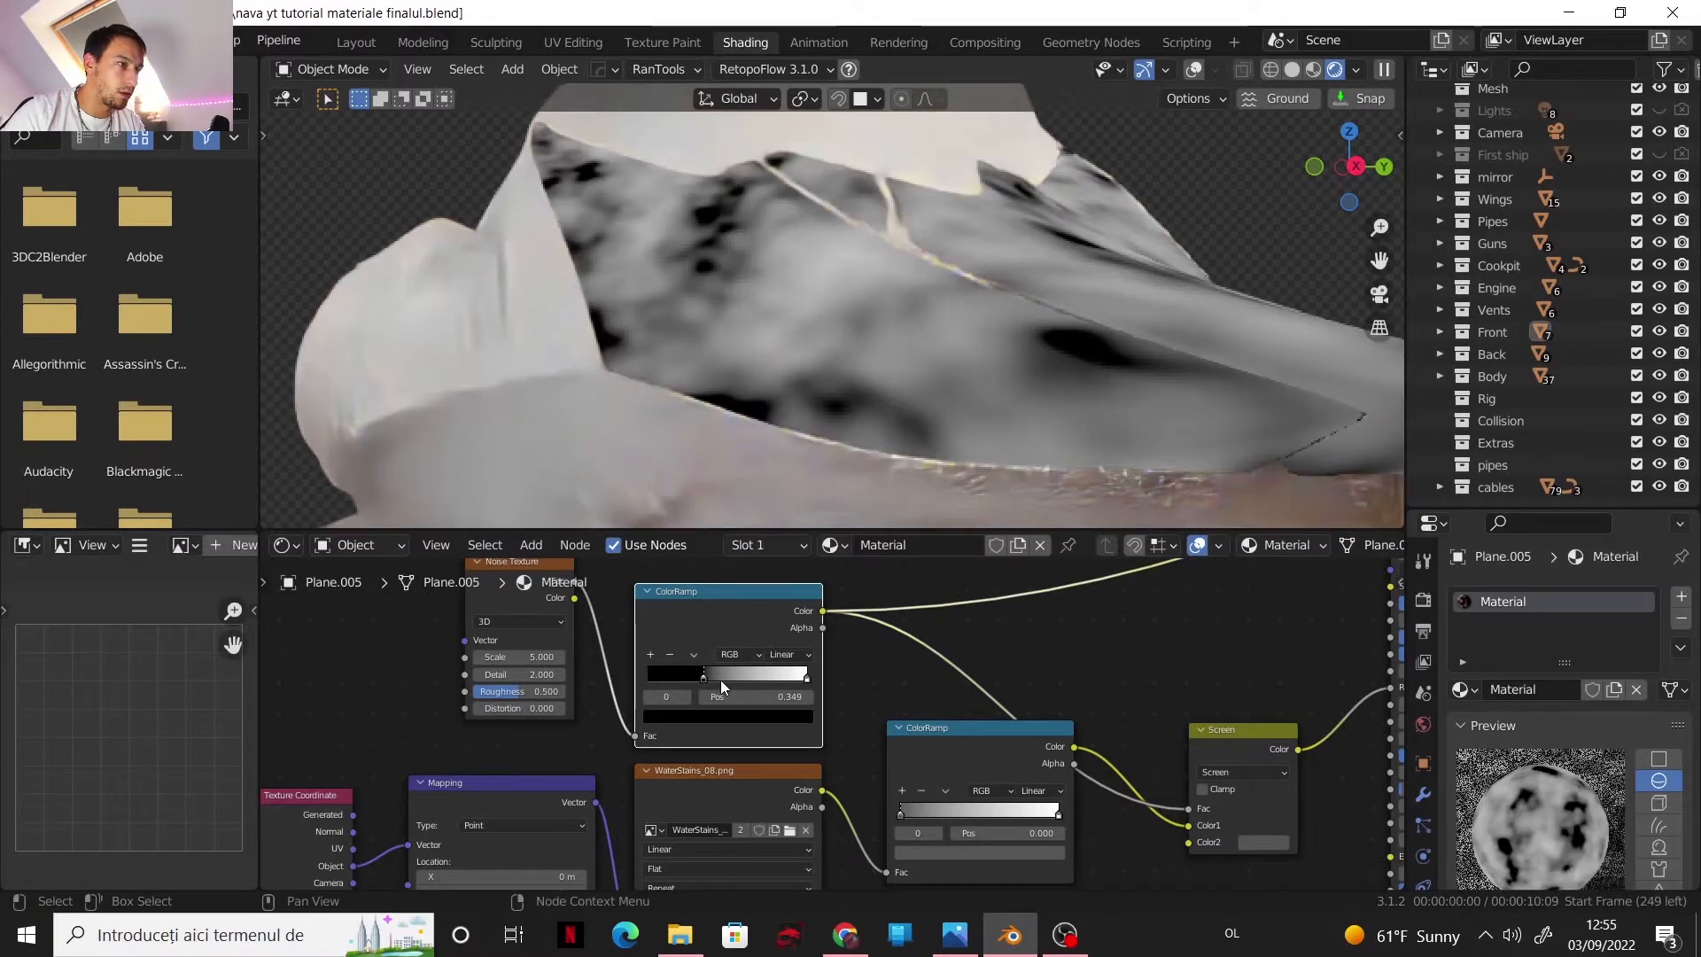
pyautogui.moveTo(718, 677); pyautogui.dragTo(716, 676)
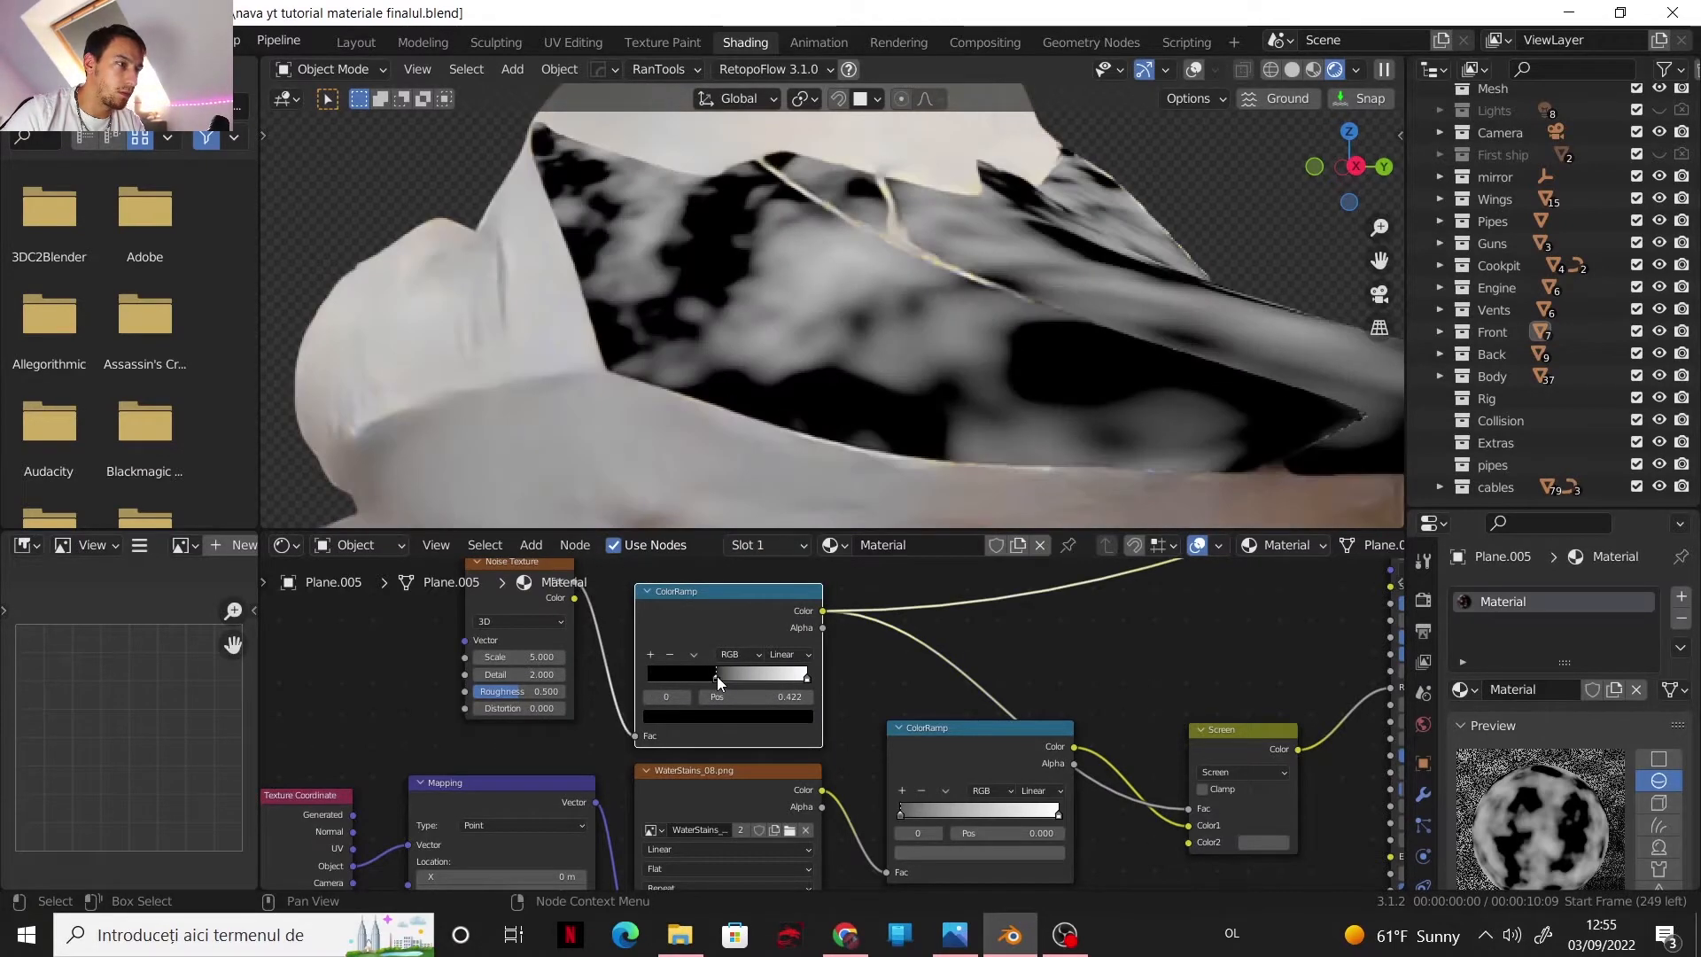
# - Preview the Screen node's output on the model, and switch the preview back to the final Mix Shader
pyautogui.scroll(-1, 1034, 747)
pyautogui.keyDown('ctrl'); pyautogui.keyDown('shift'); pyautogui.click(1188, 743); pyautogui.keyUp('shift'); pyautogui.keyUp('ctrl')
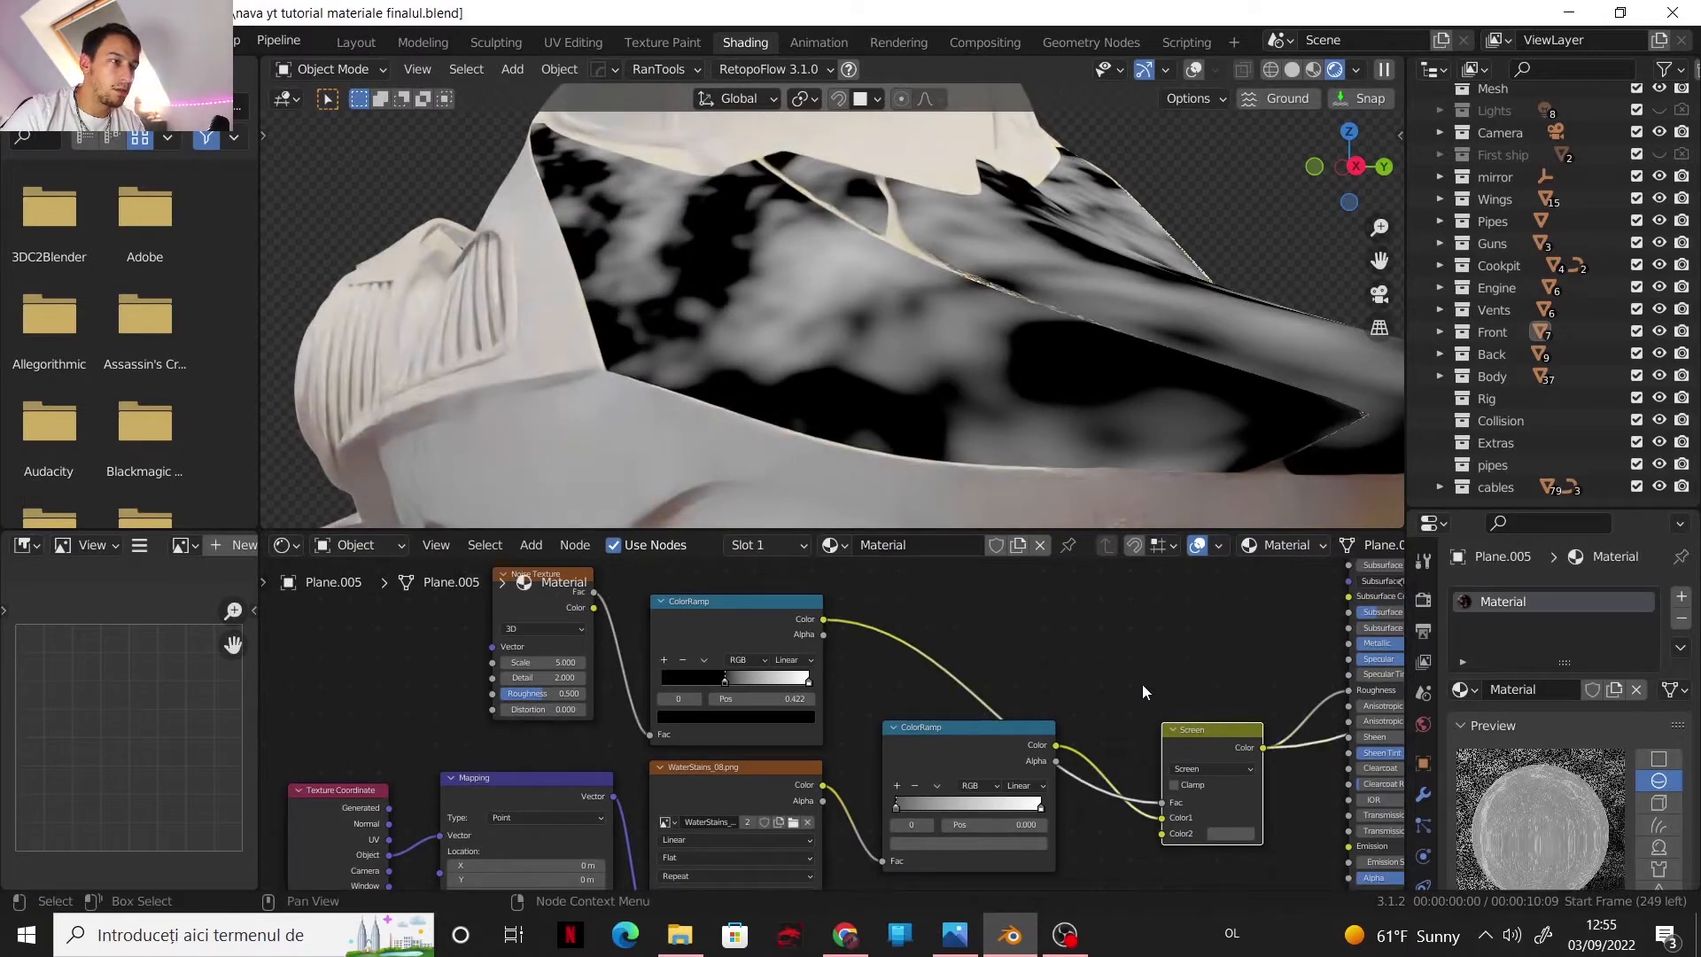
pyautogui.moveTo(1141, 684); pyautogui.dragTo(895, 682, button='middle')
pyautogui.scroll(-4, 895, 682)
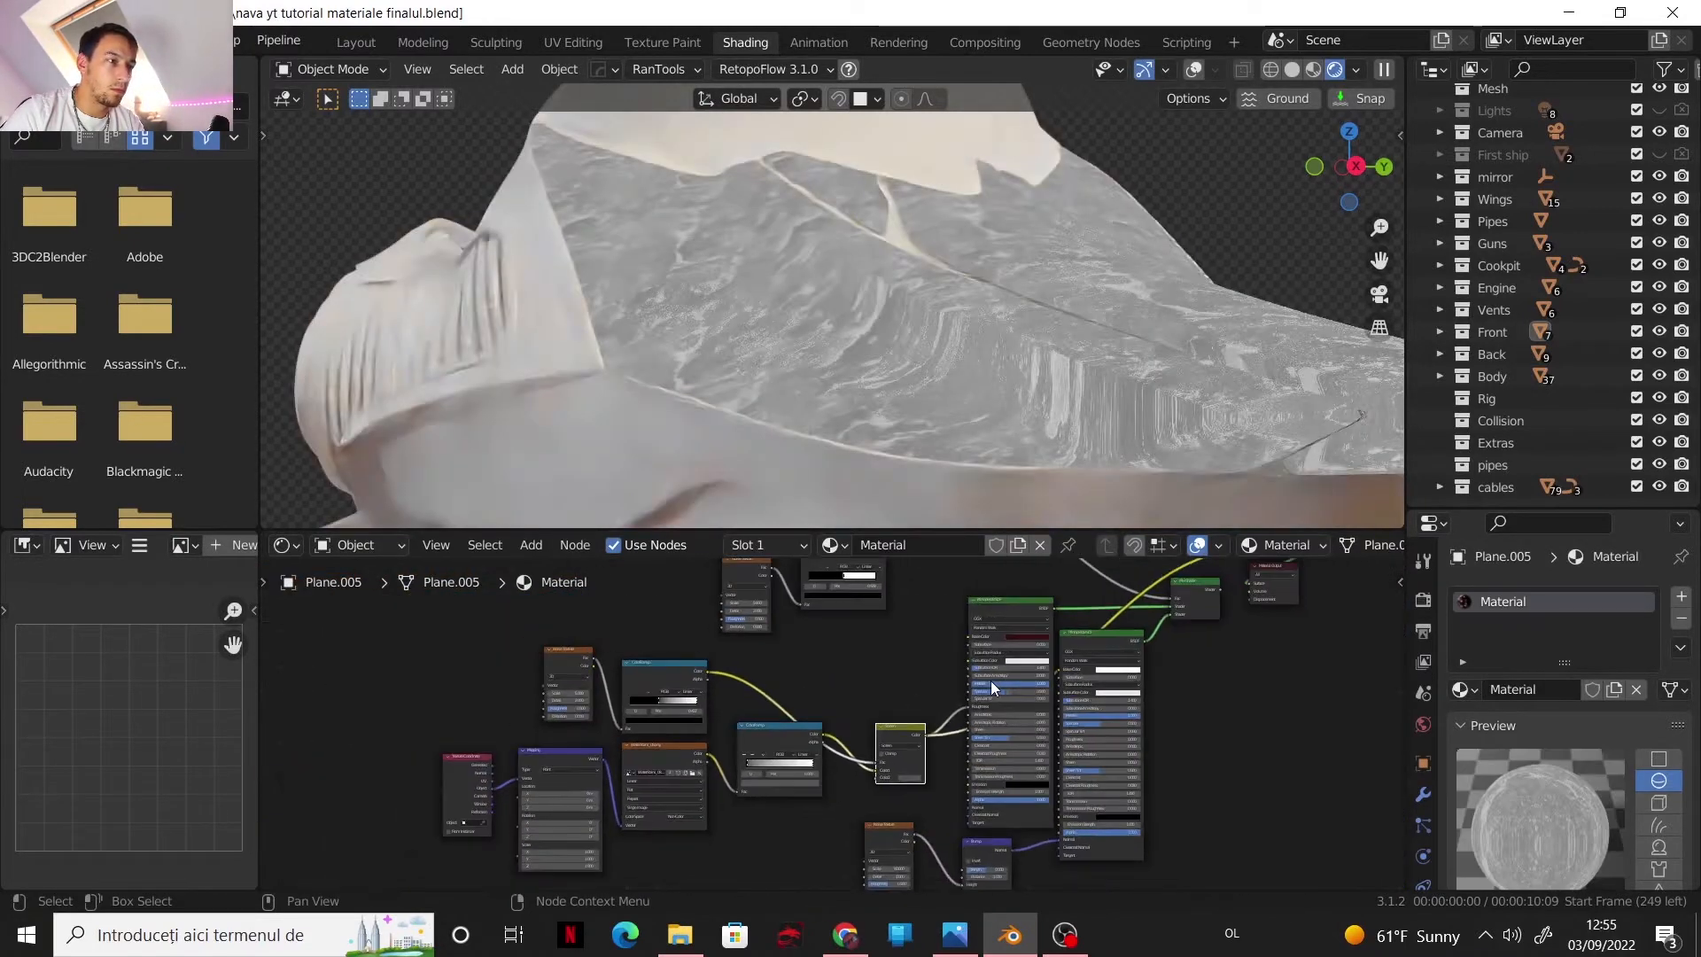
pyautogui.keyDown('ctrl'); pyautogui.scroll(-3, 991, 681); pyautogui.keyUp('ctrl')
pyautogui.keyDown('ctrl'); pyautogui.keyDown('shift'); pyautogui.click(1028, 680); pyautogui.keyUp('shift'); pyautogui.keyUp('ctrl')
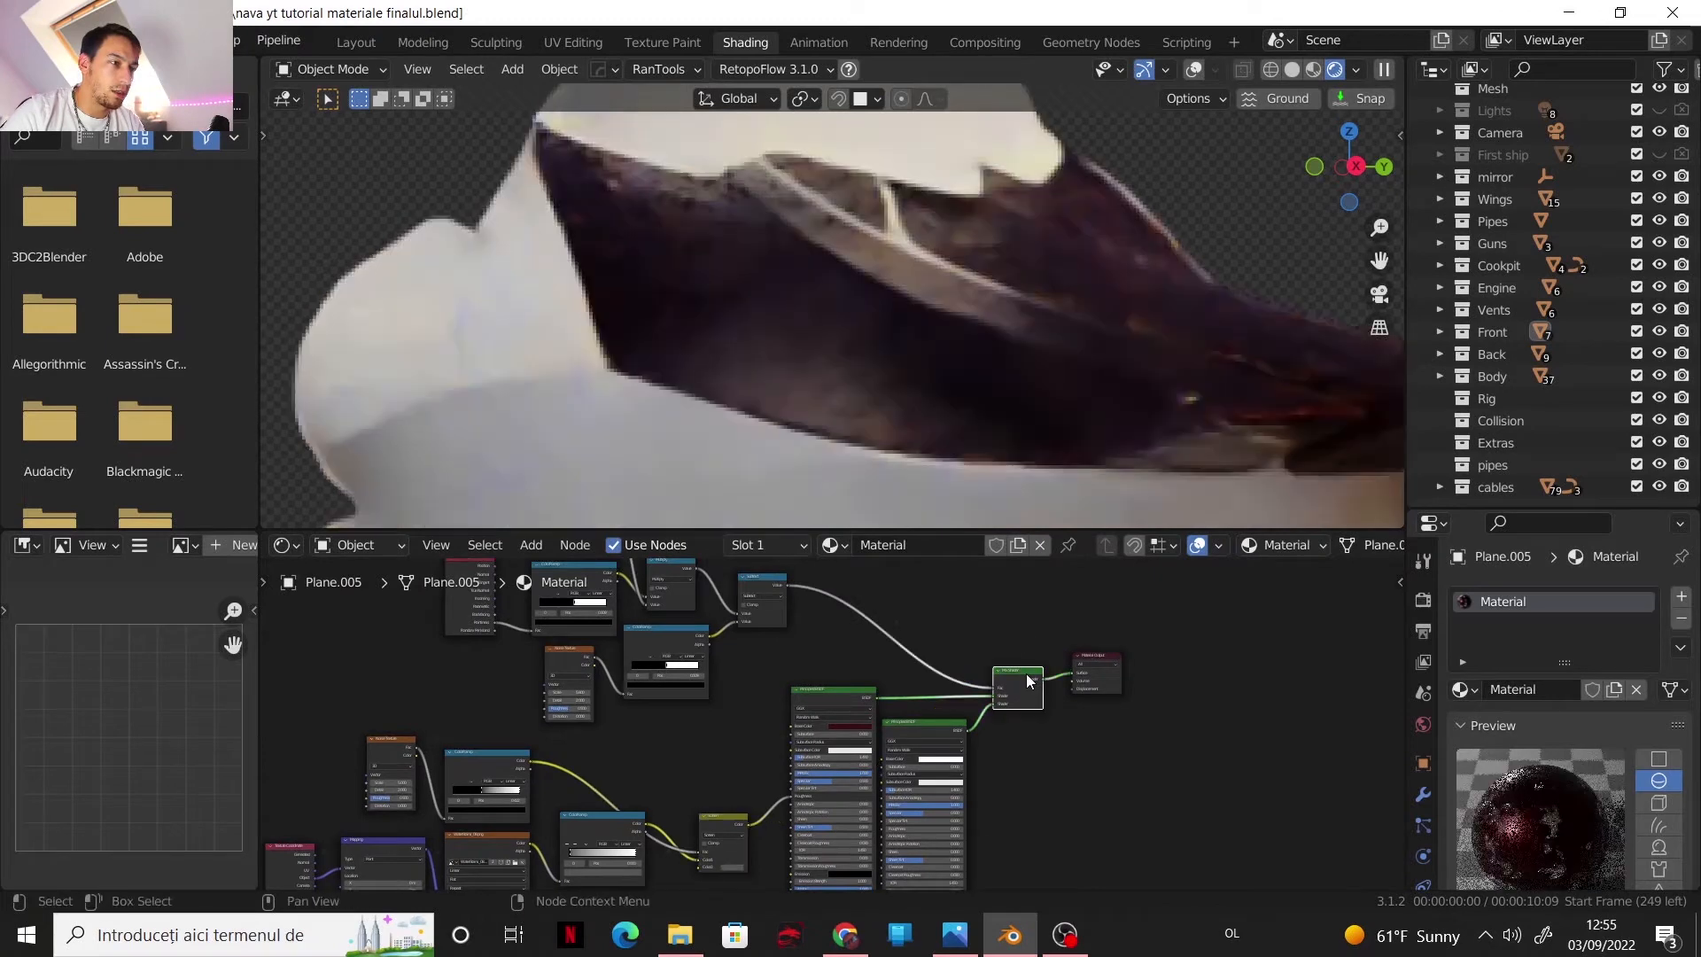
pyautogui.scroll(1, 1193, 723)
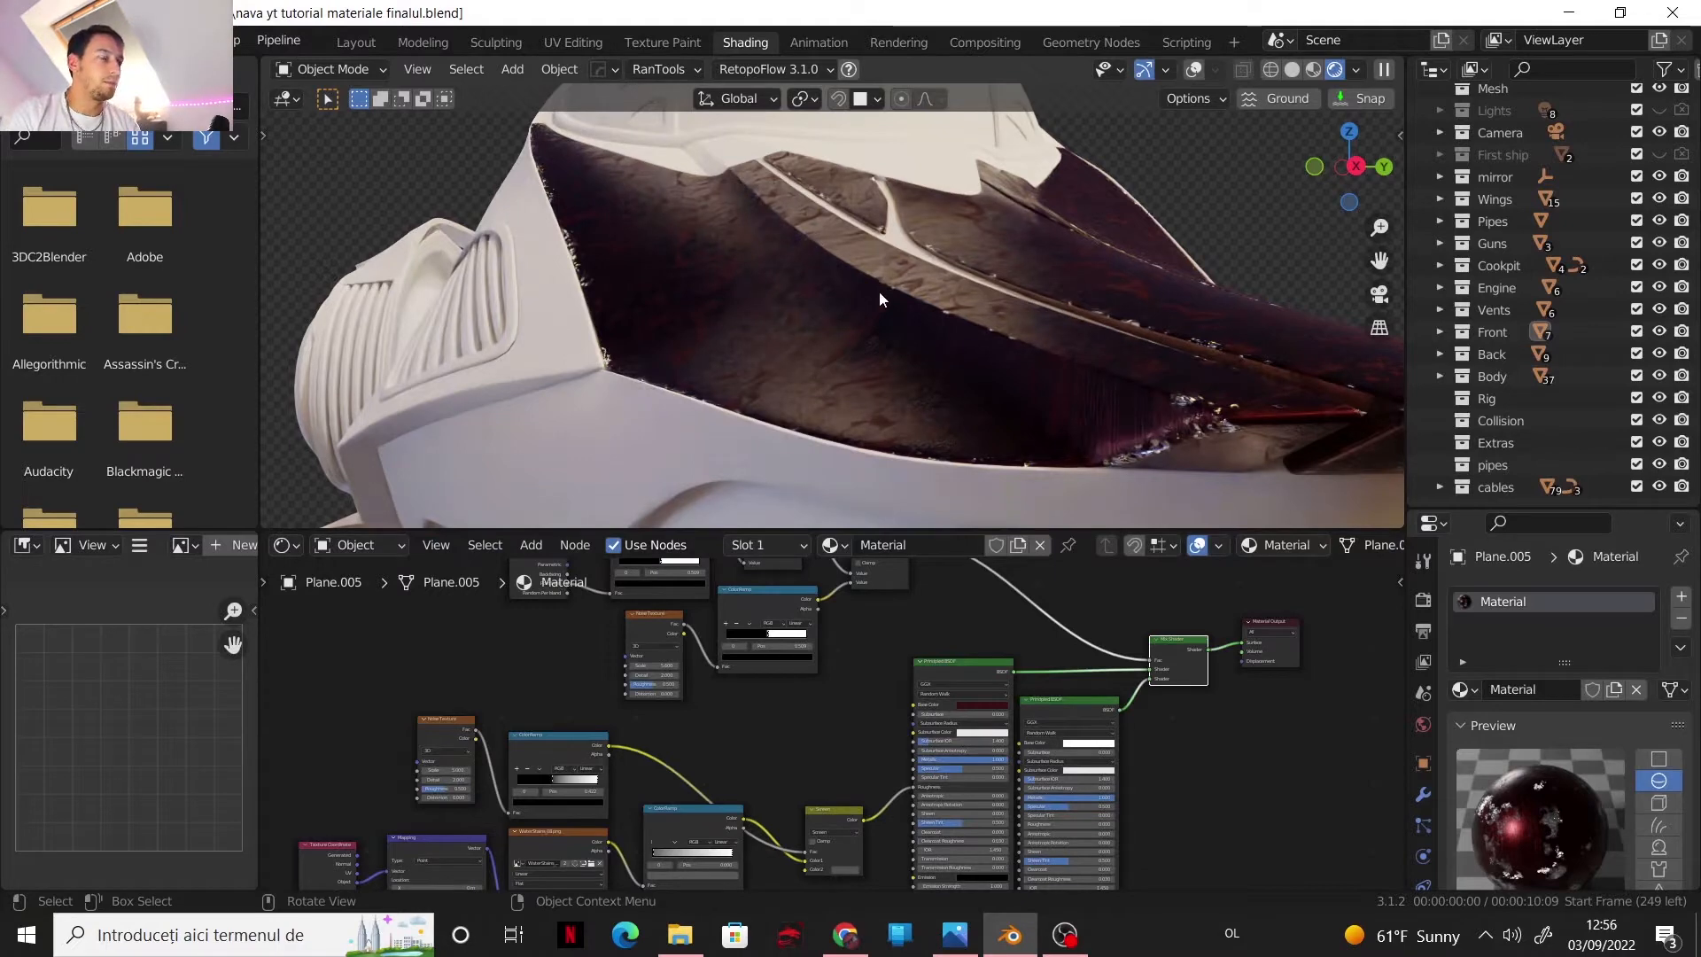
# - Move the water-stain ColorRamp node down, clear of the noise ramp's link, and rename the front panel's material red
pyautogui.scroll(-2, 878, 298)
pyautogui.scroll(-3, 870, 767)
pyautogui.moveTo(875, 758); pyautogui.dragTo(916, 625, button='middle')
pyautogui.scroll(2, 866, 645)
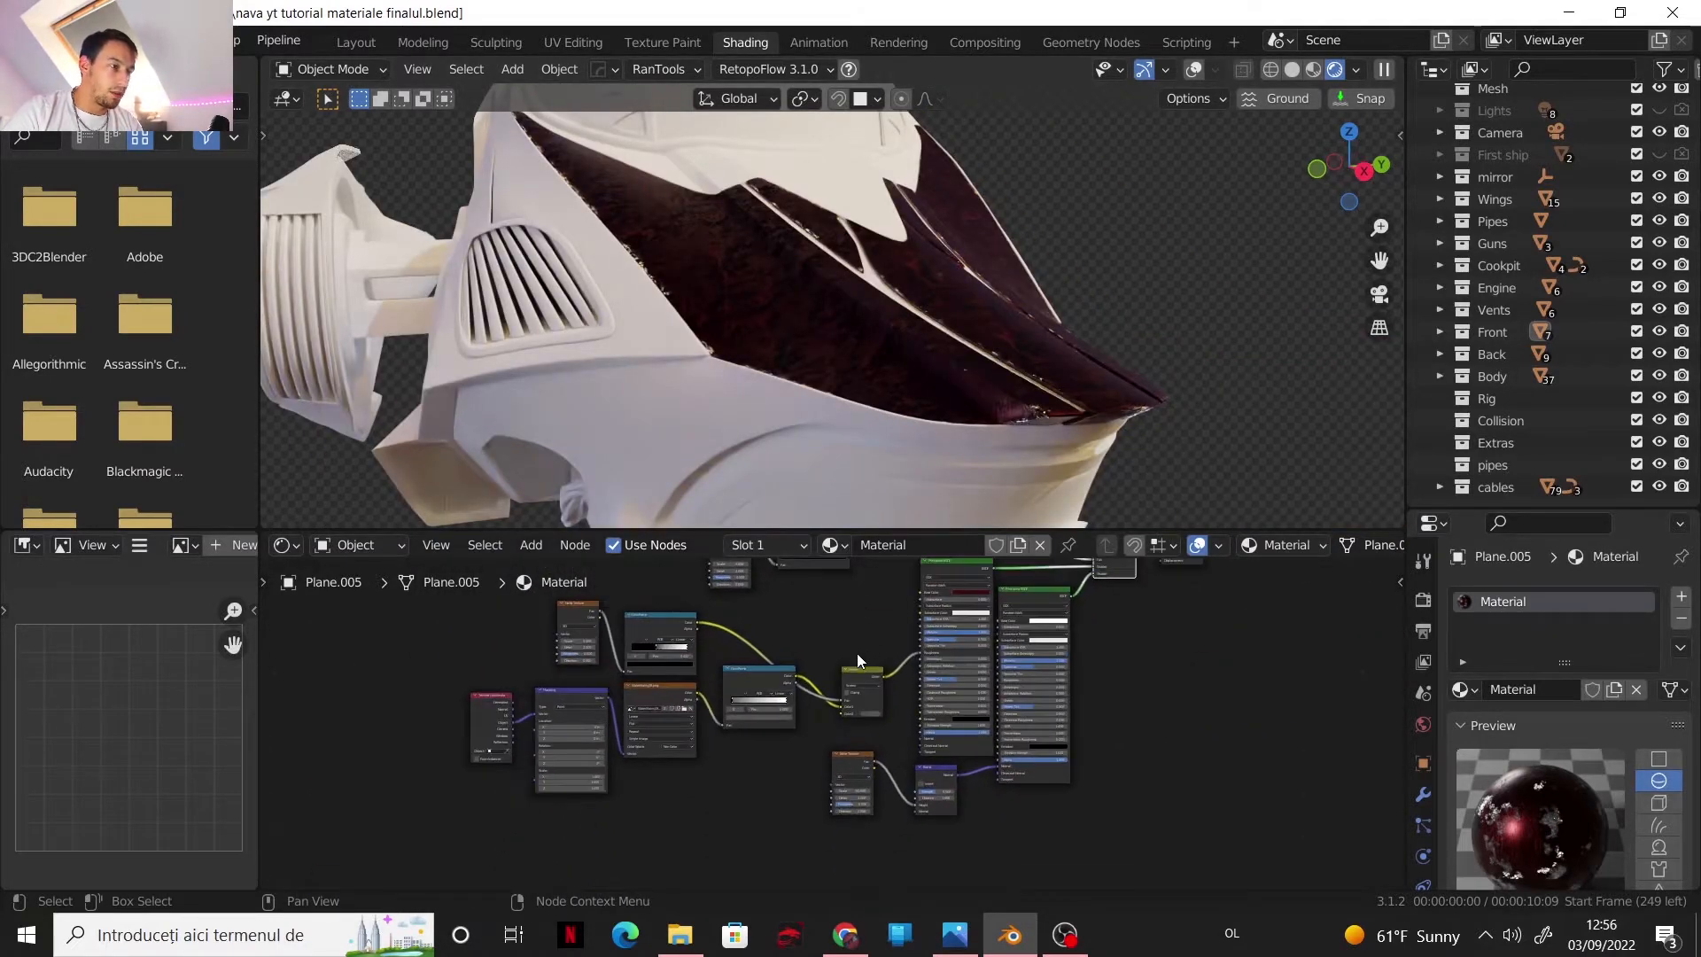
pyautogui.scroll(1, 833, 669)
pyautogui.click(747, 667)
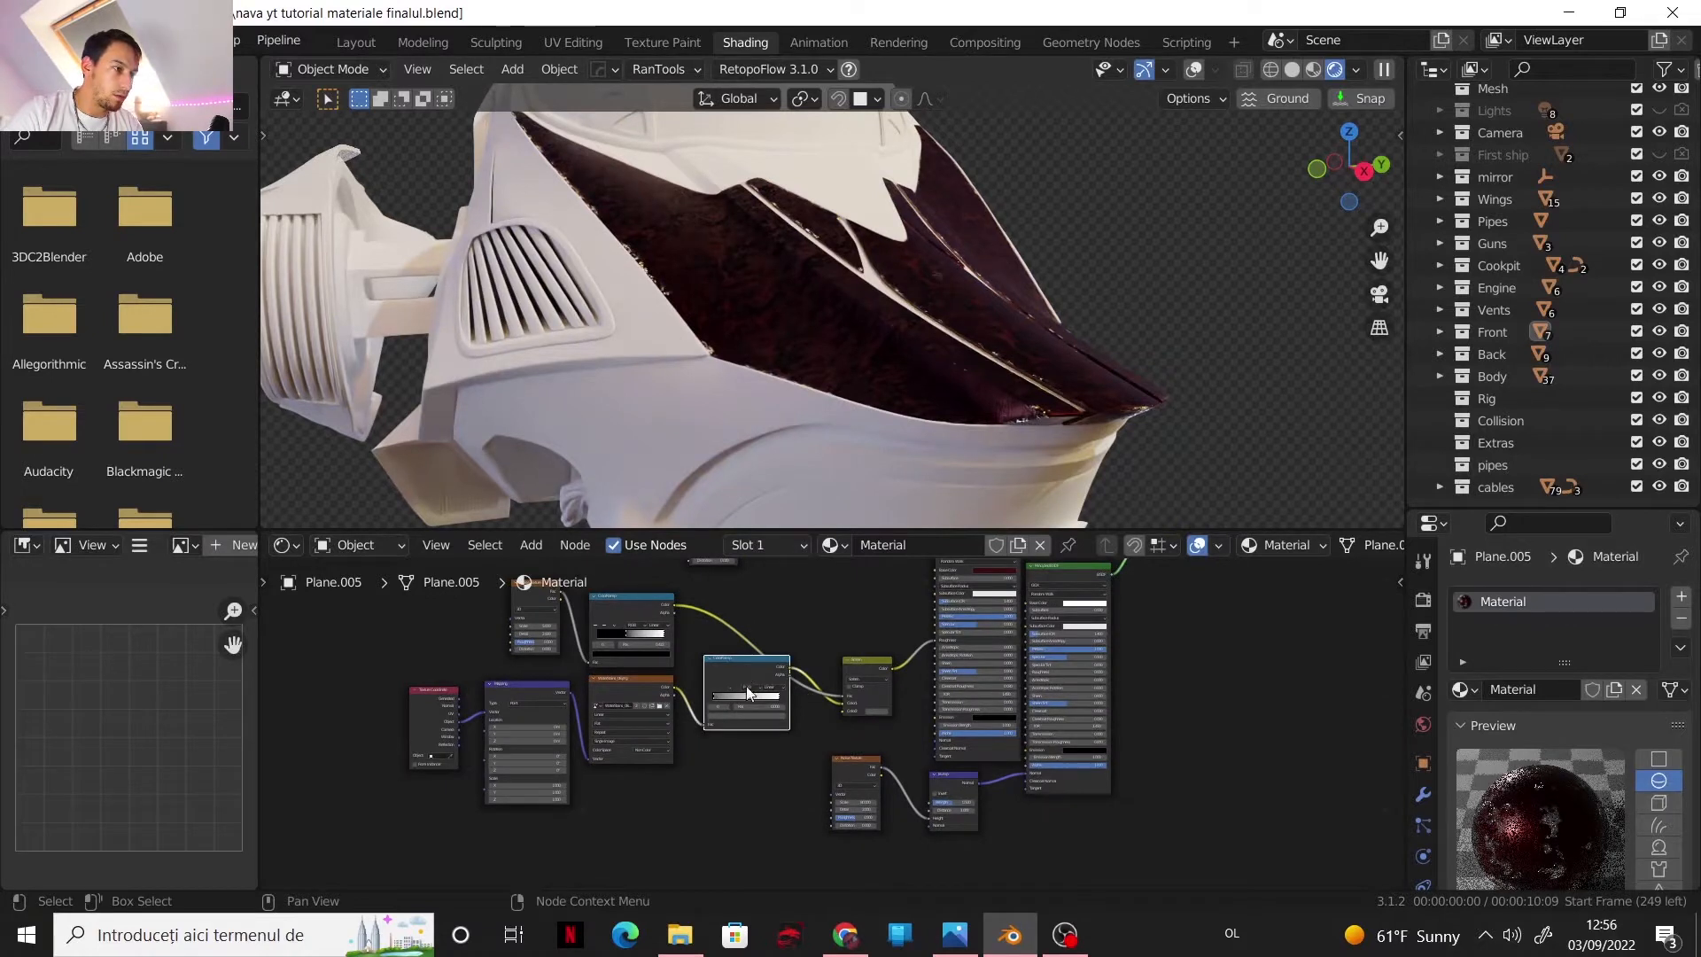
pyautogui.moveTo(754, 723); pyautogui.dragTo(751, 760)
pyautogui.moveTo(797, 606); pyautogui.dragTo(861, 711, button='middle')
pyautogui.scroll(-2, 848, 698)
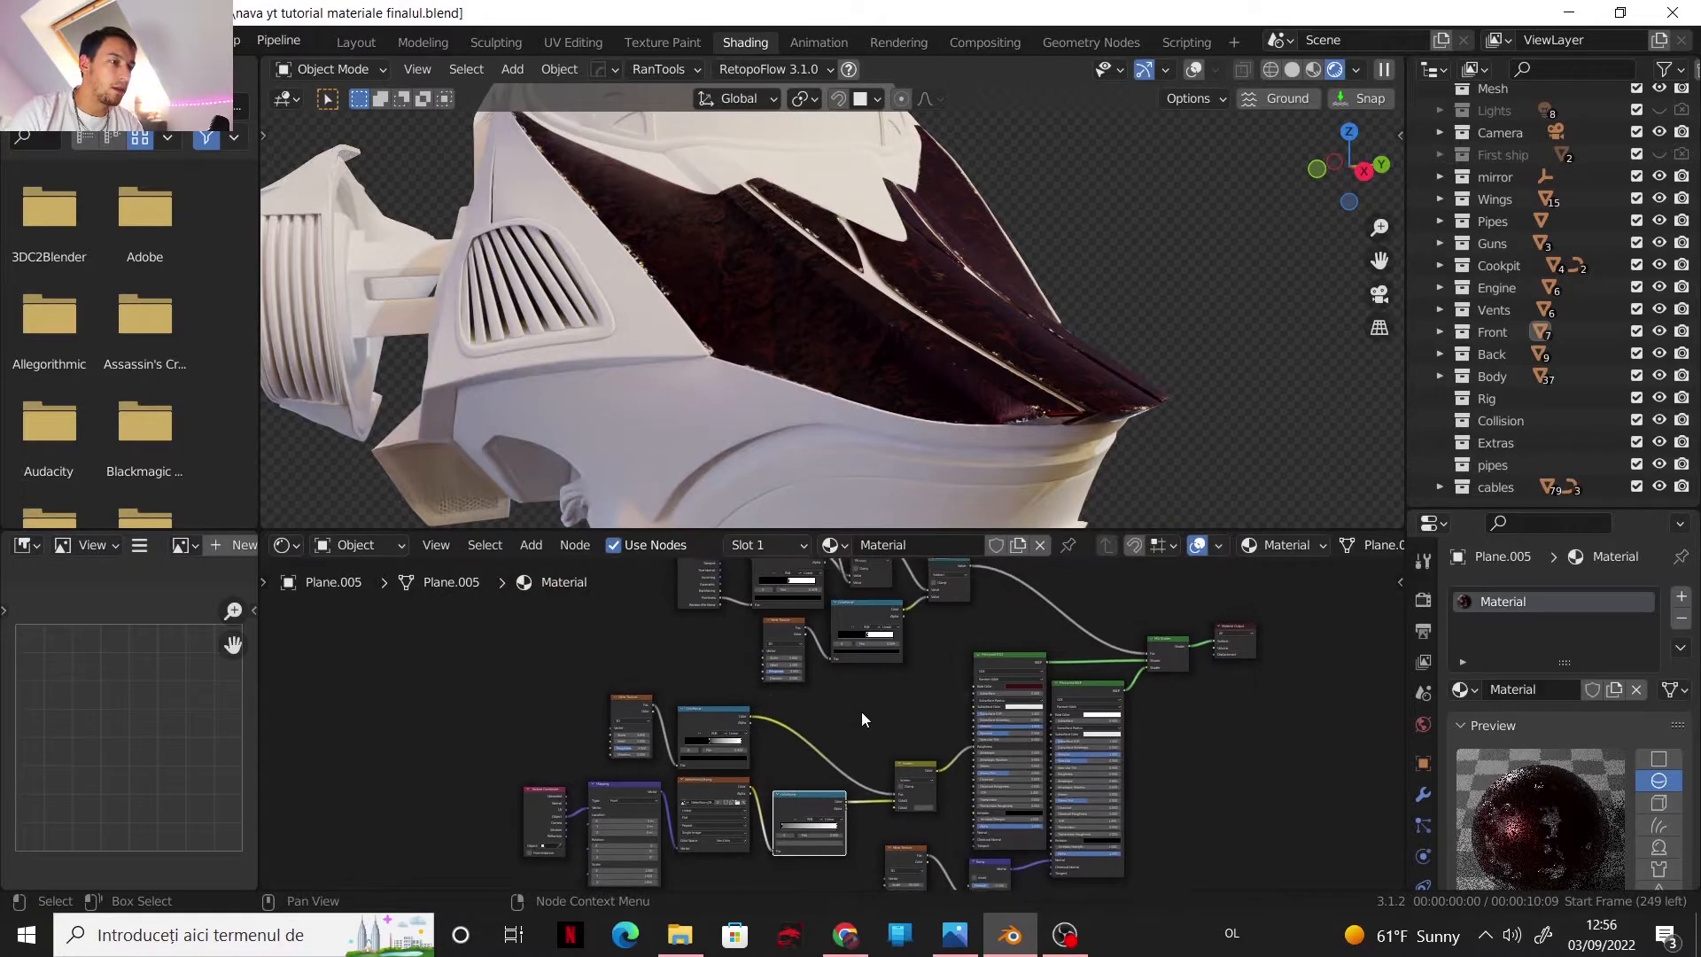
pyautogui.scroll(1, 861, 710)
pyautogui.click(874, 546)
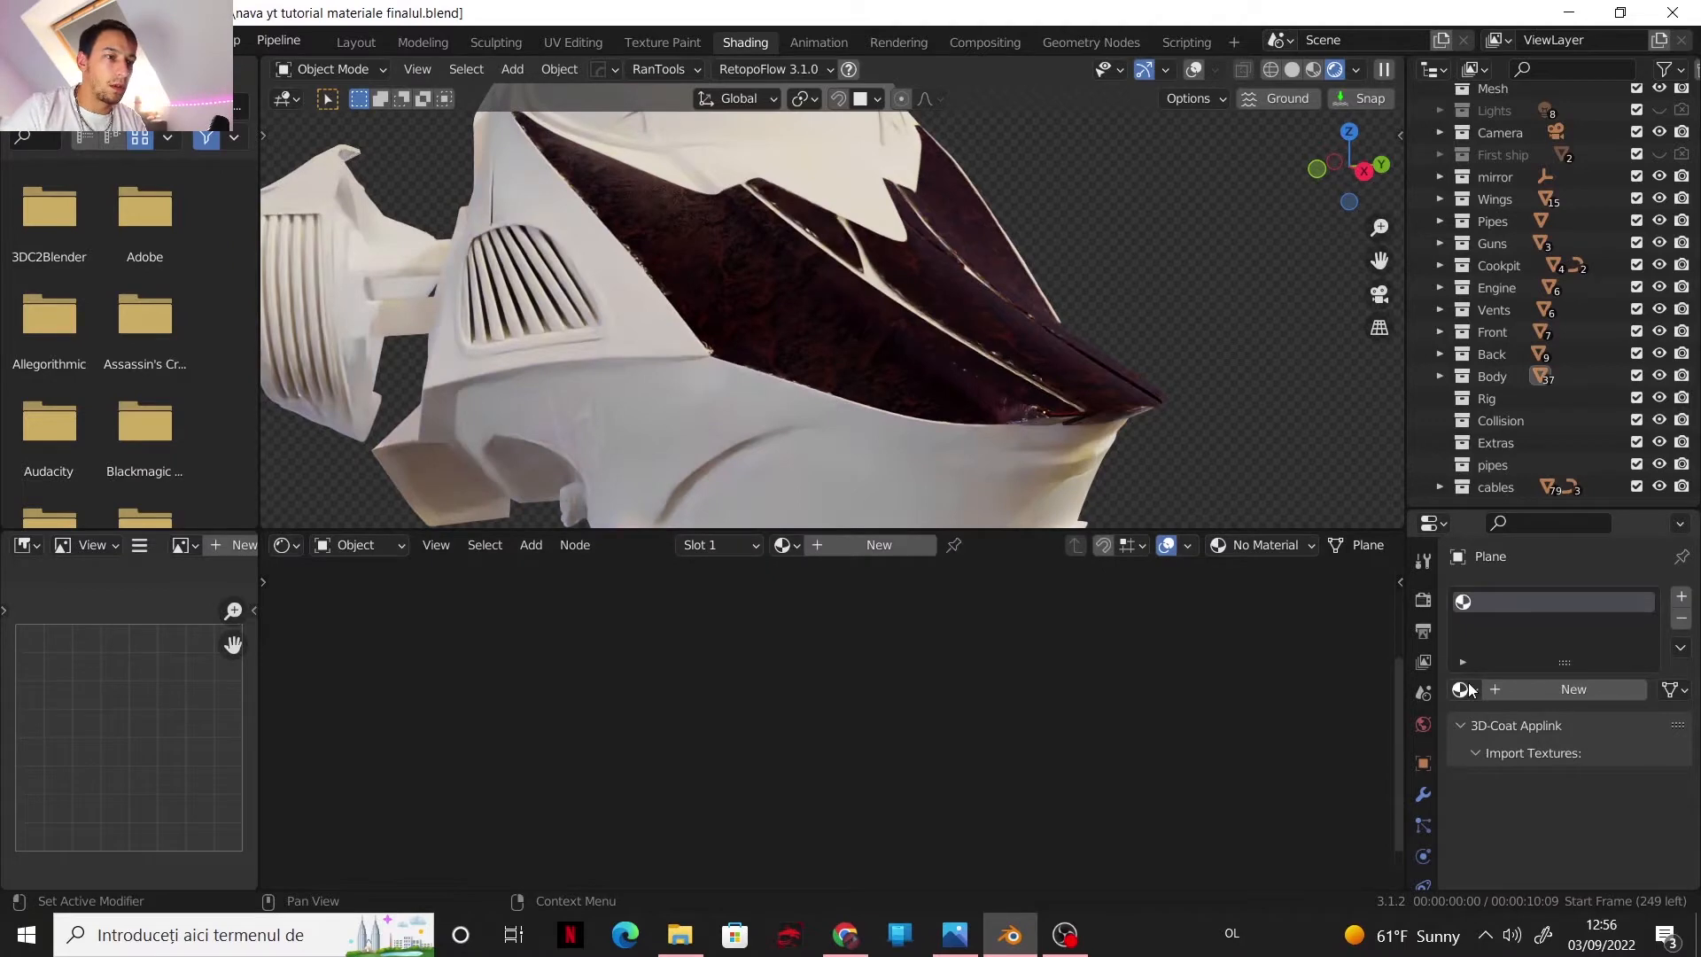
# - Assign the existing red material to the body panel around the side vent and make it an independent copy
pyautogui.click(1464, 690)
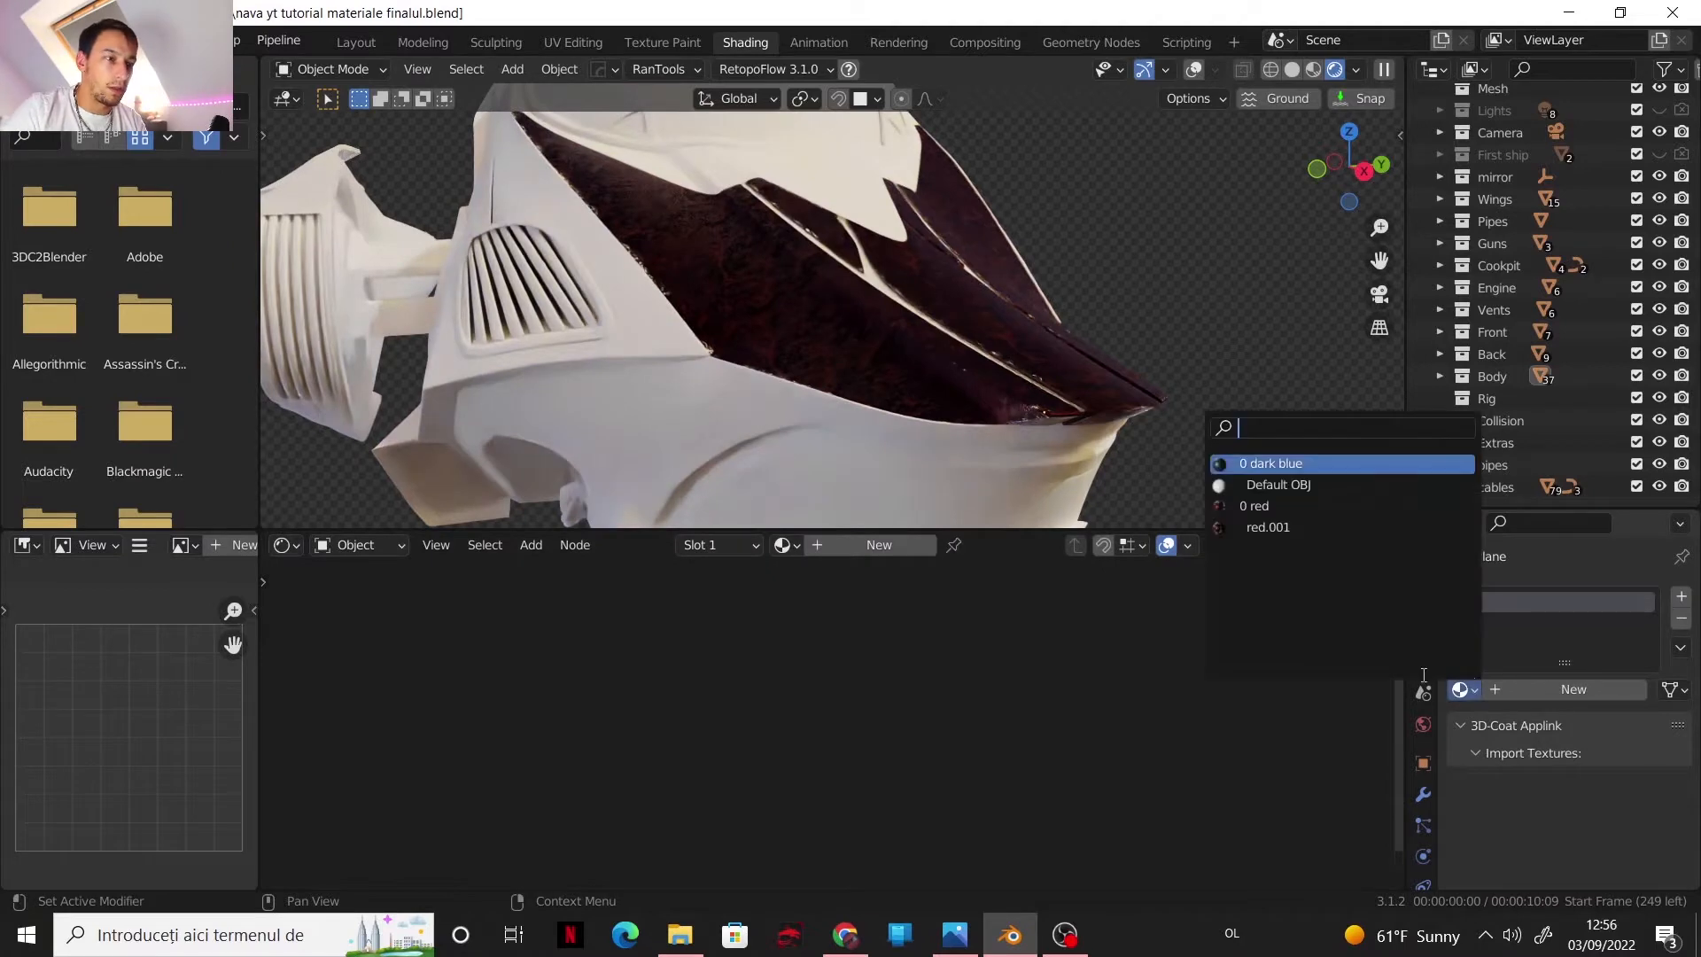
pyautogui.click(1276, 506)
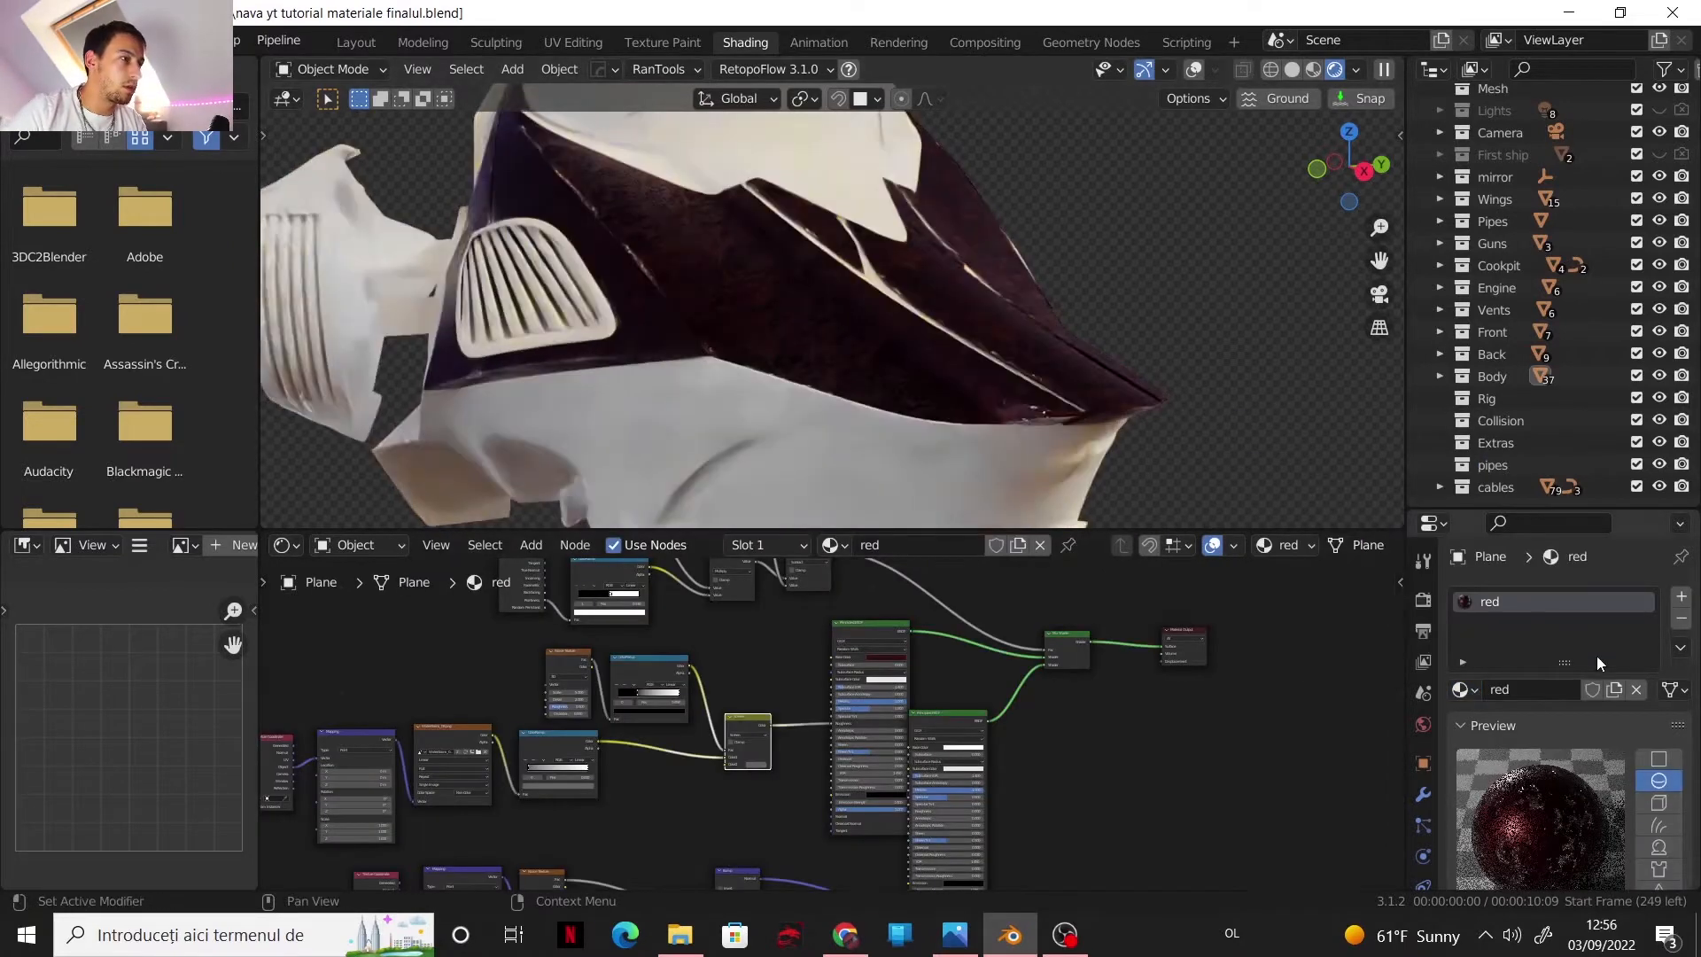
pyautogui.click(1613, 690)
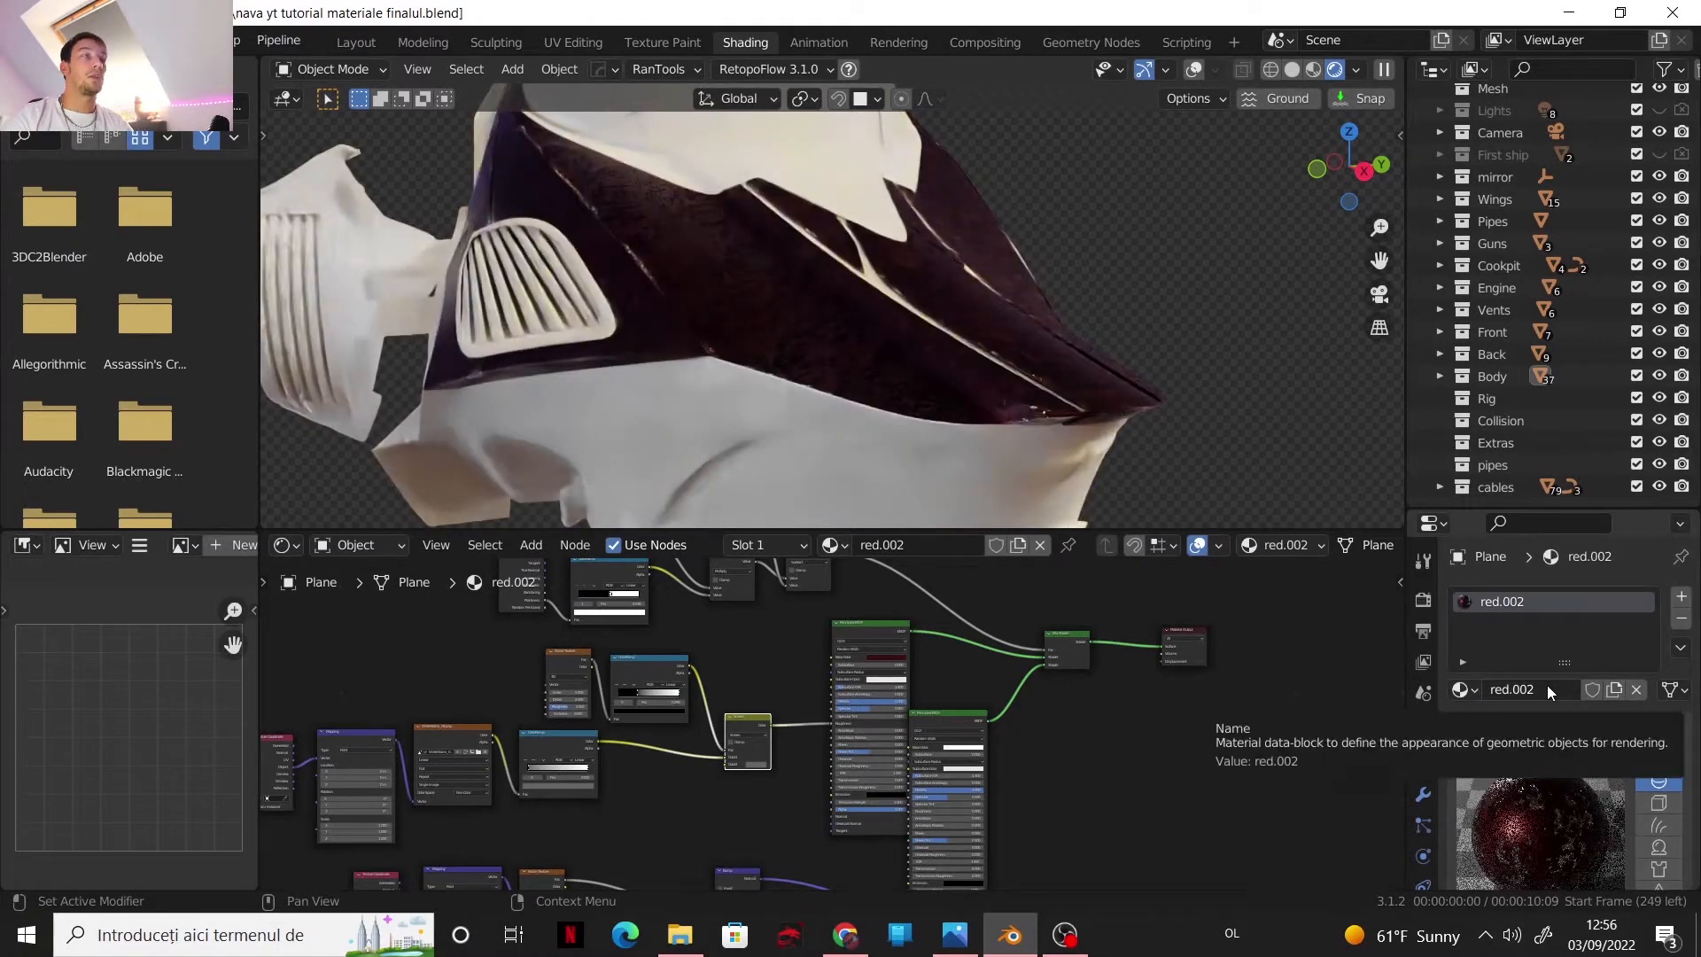
pyautogui.click(1548, 687)
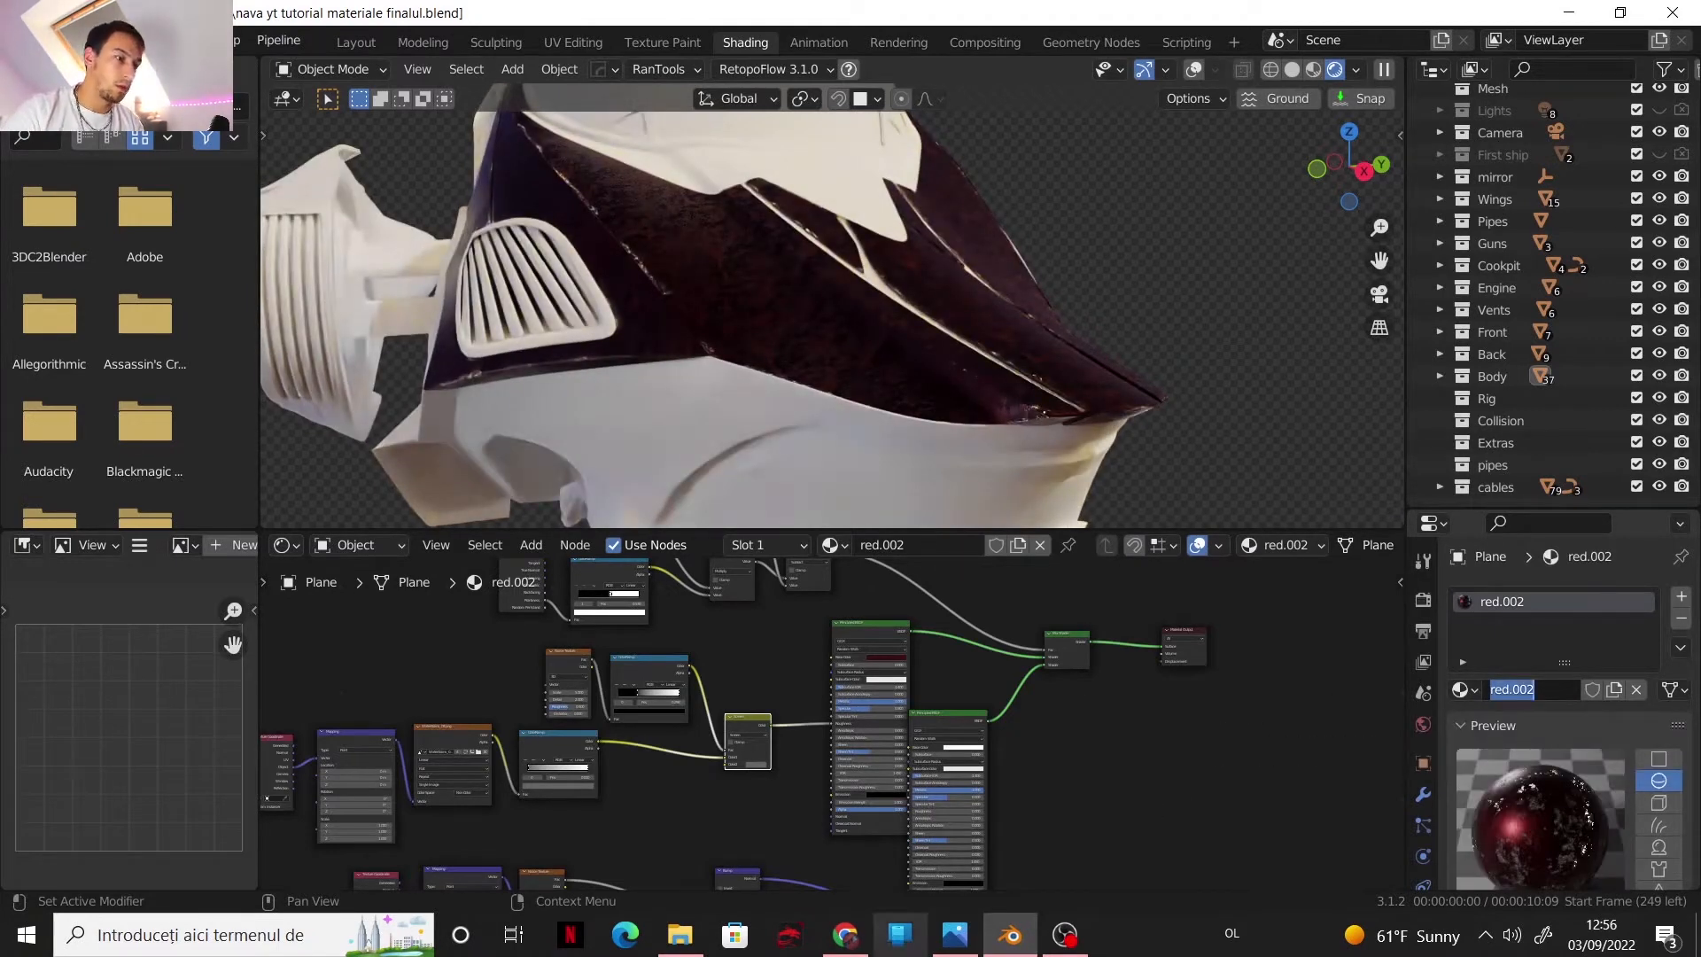
# - Switch to Adobe Color in the browser and copy the hex code 383813 of the dark olive swatch C
pyautogui.click(846, 935)
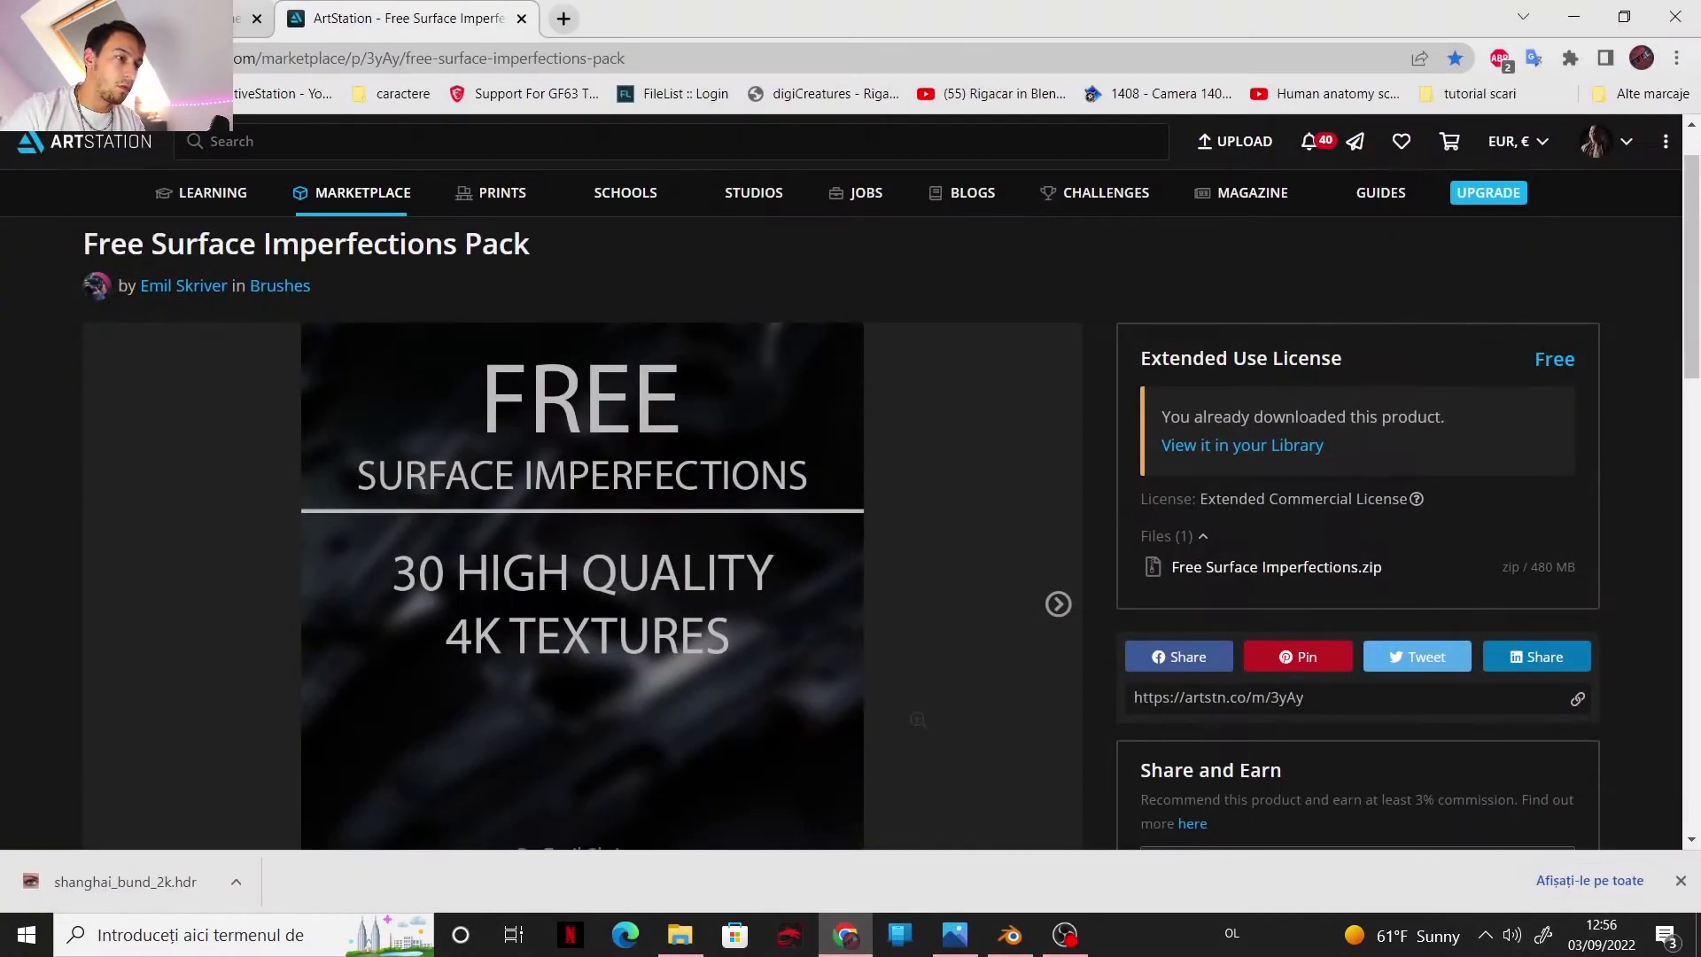
pyautogui.click(264, 11)
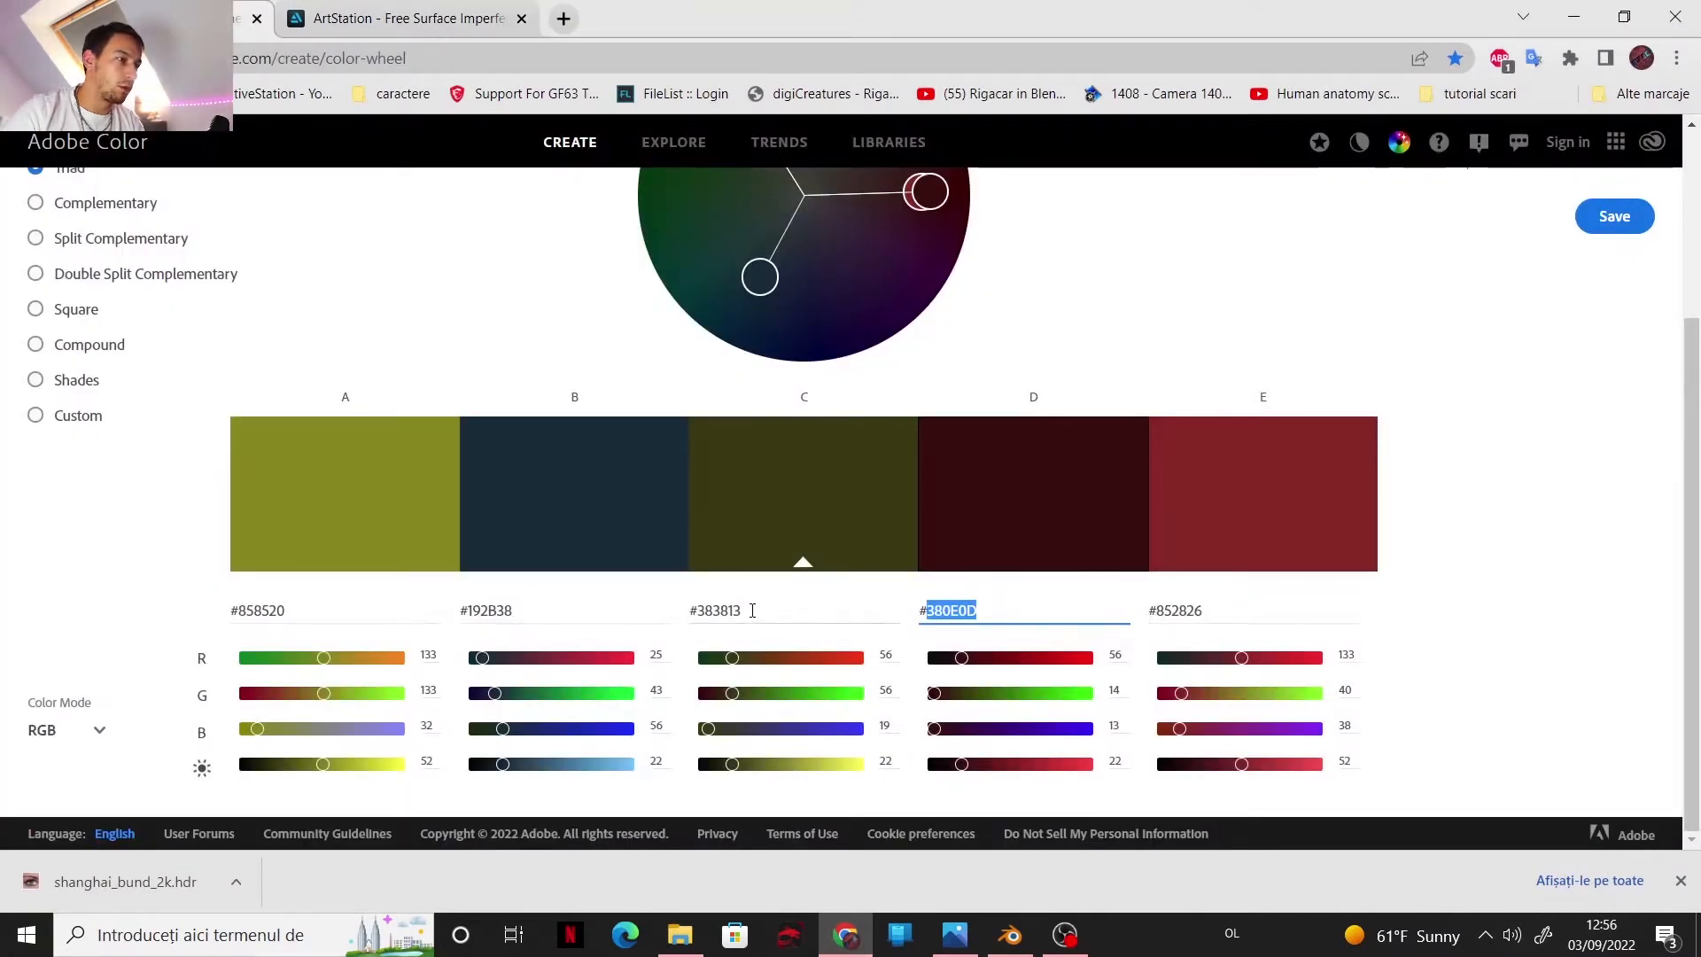
pyautogui.moveTo(752, 610); pyautogui.dragTo(713, 610)
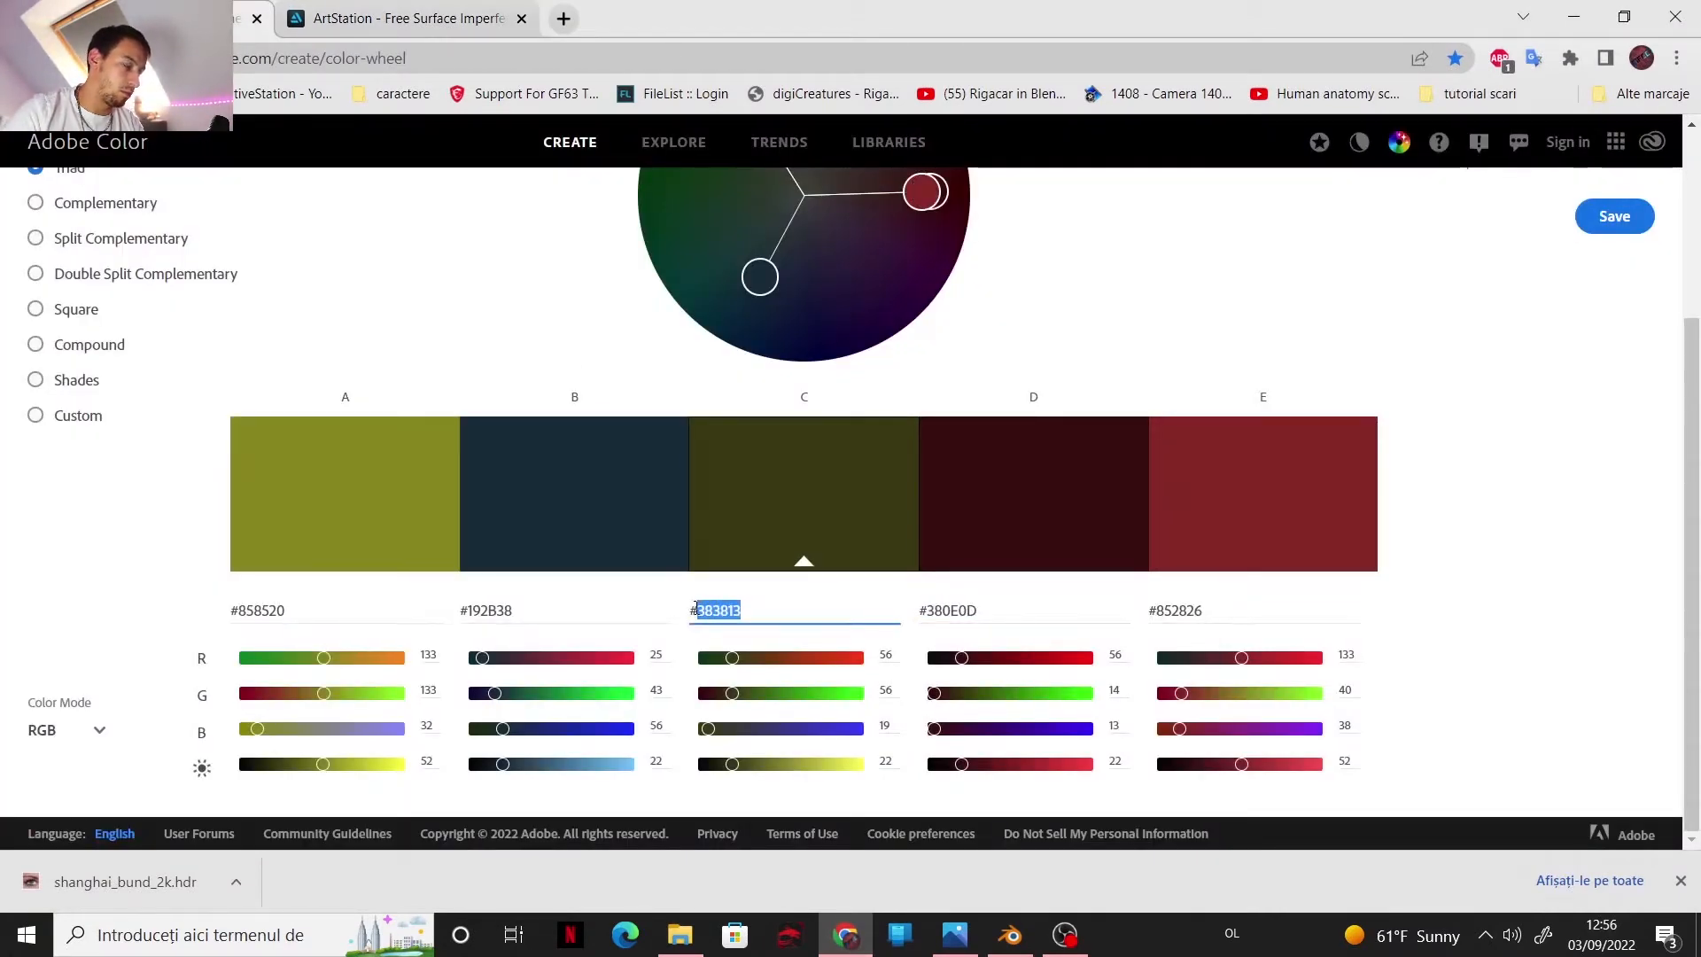
# - Return to Blender, set the first Principled BSDF's base color to hex 383813, and rename the copied material gold
pyautogui.moveTo(1010, 930)
pyautogui.click(1010, 841)
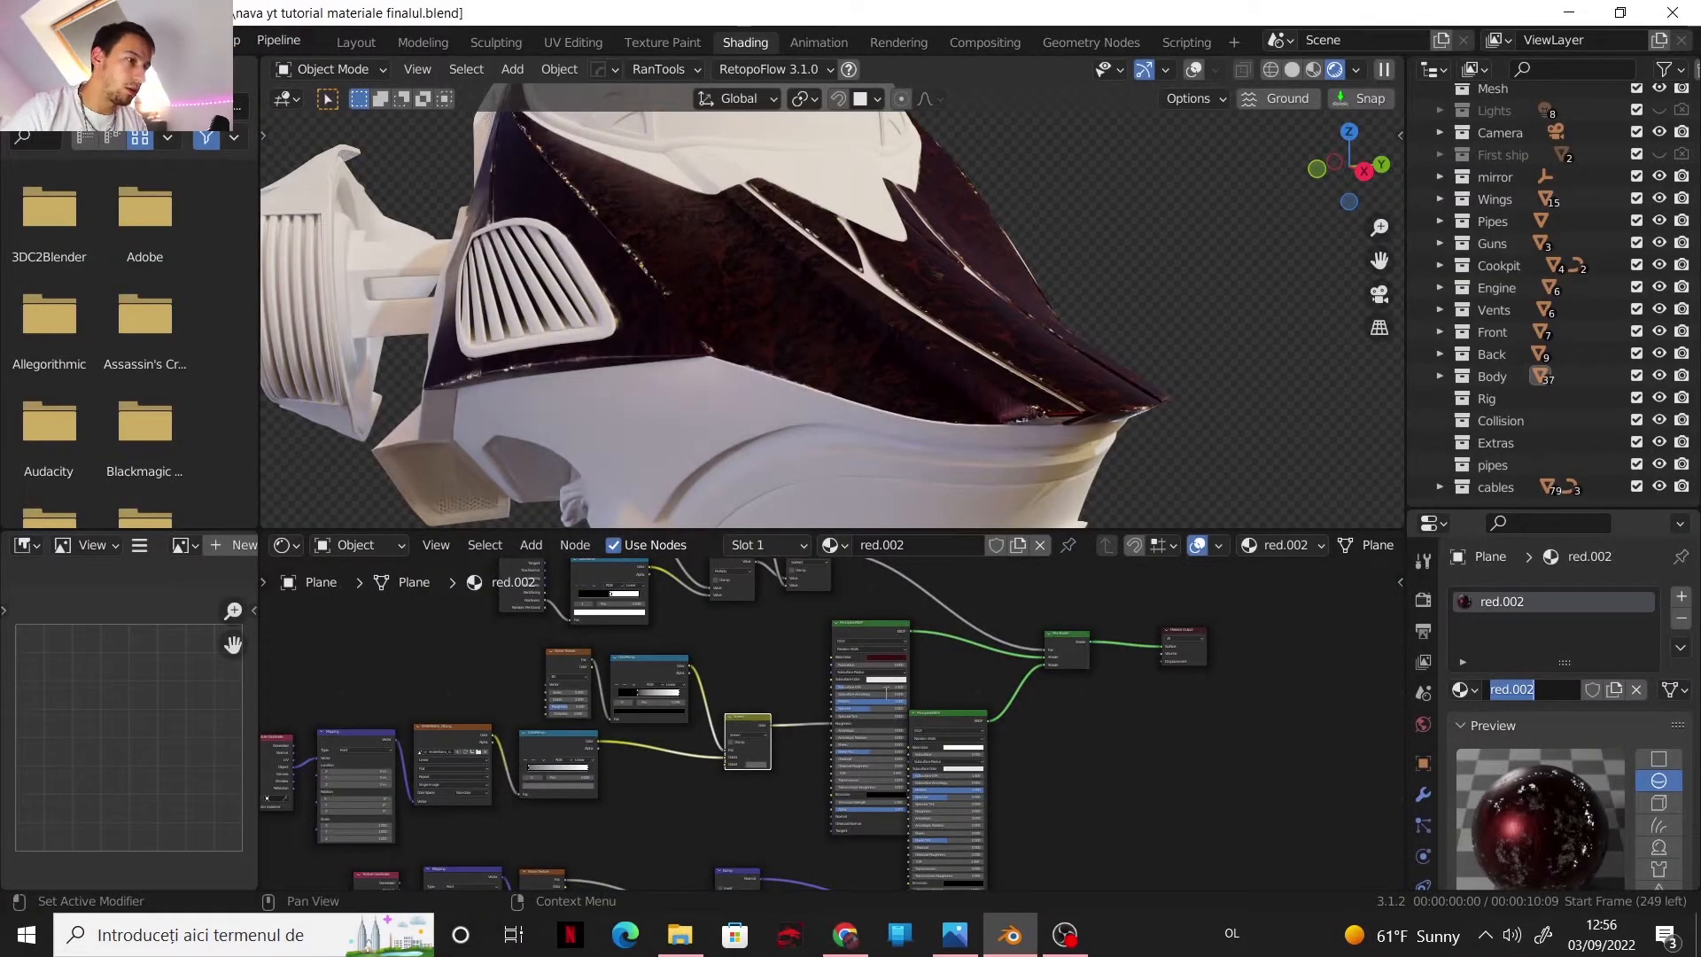
pyautogui.click(884, 658)
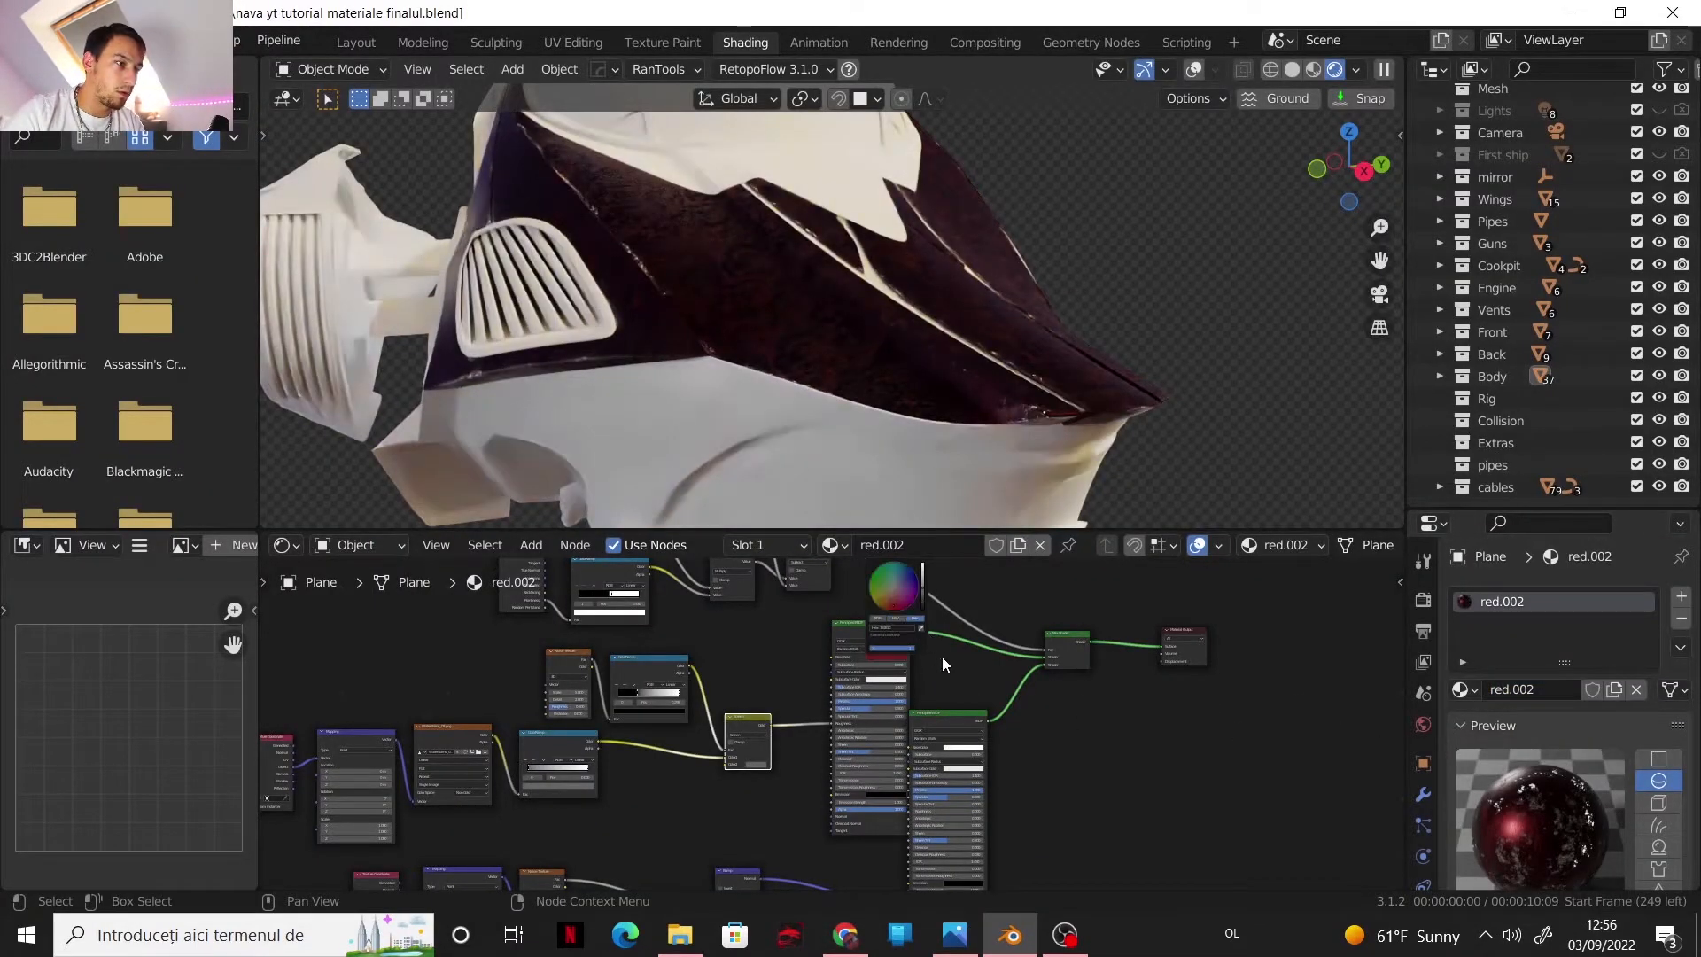
pyautogui.click(907, 627)
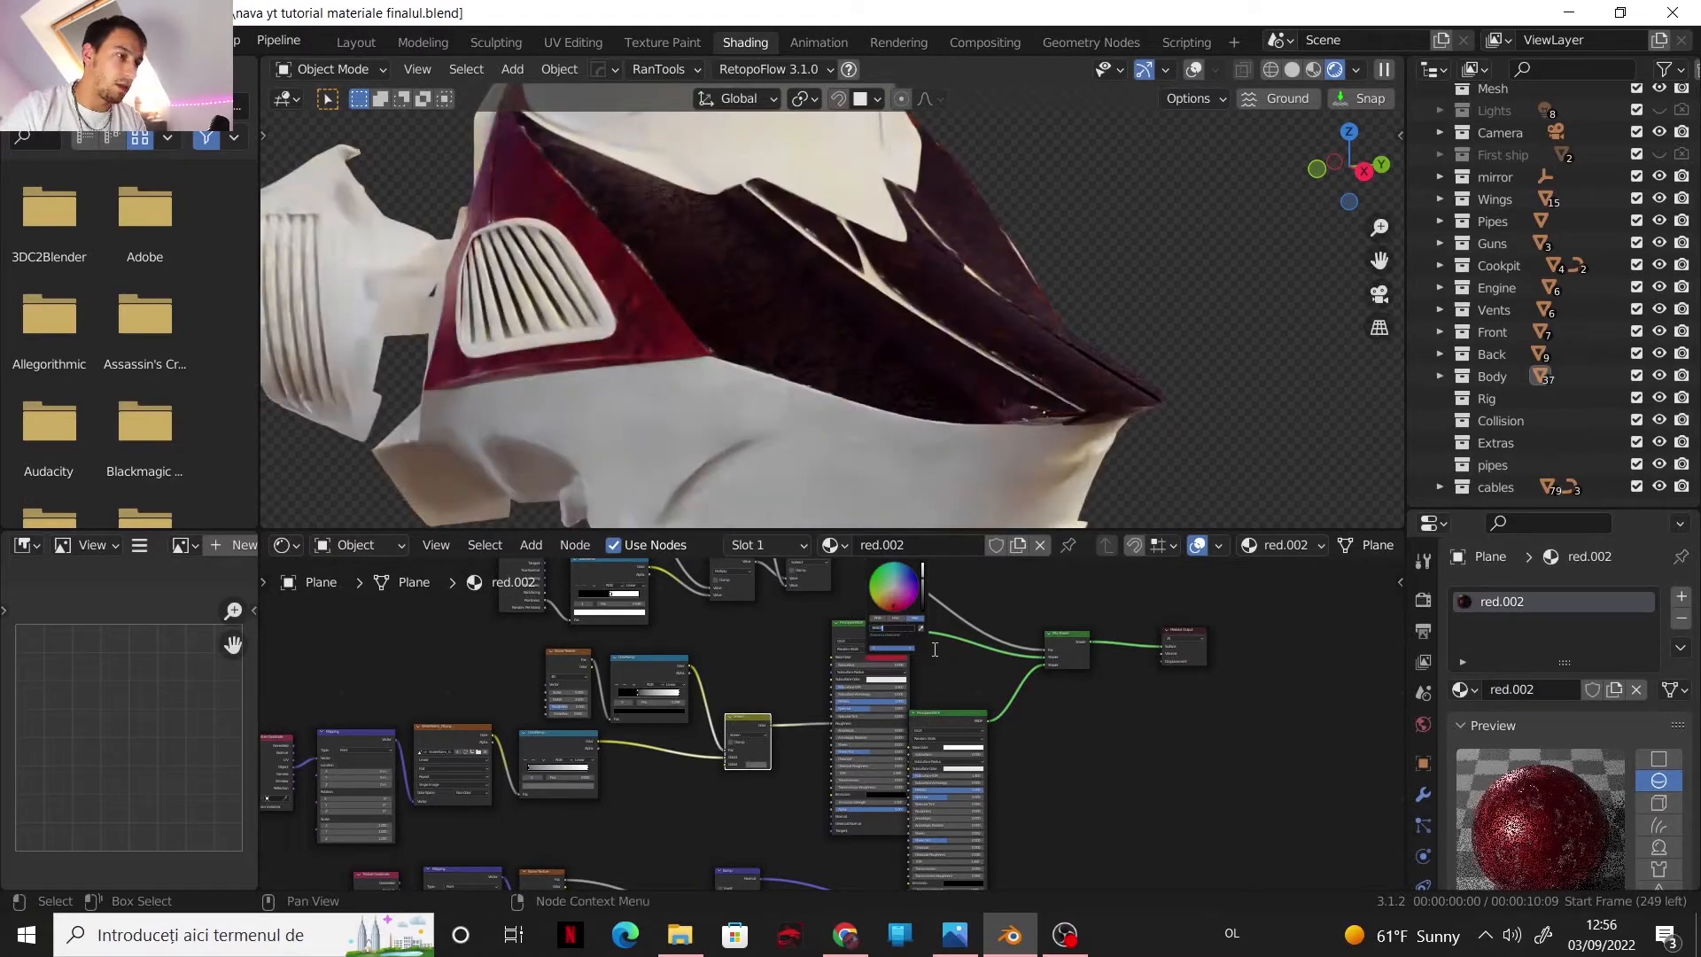
pyautogui.press('Return')
pyautogui.scroll(3, 961, 660)
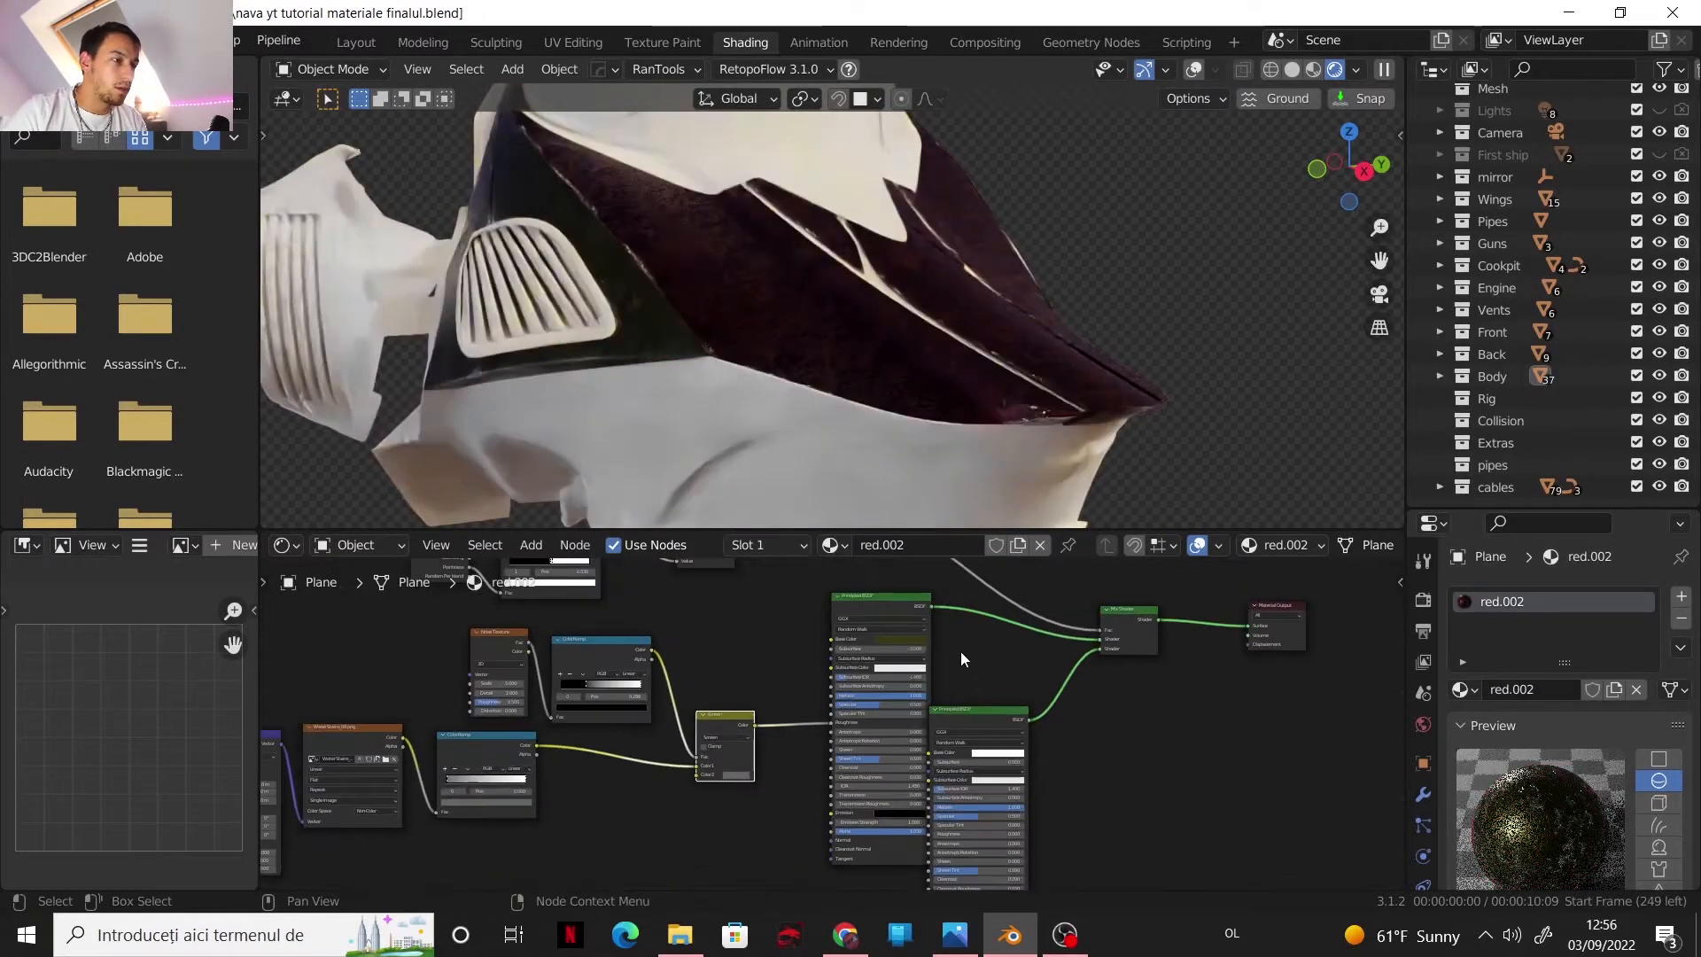
pyautogui.click(1527, 693)
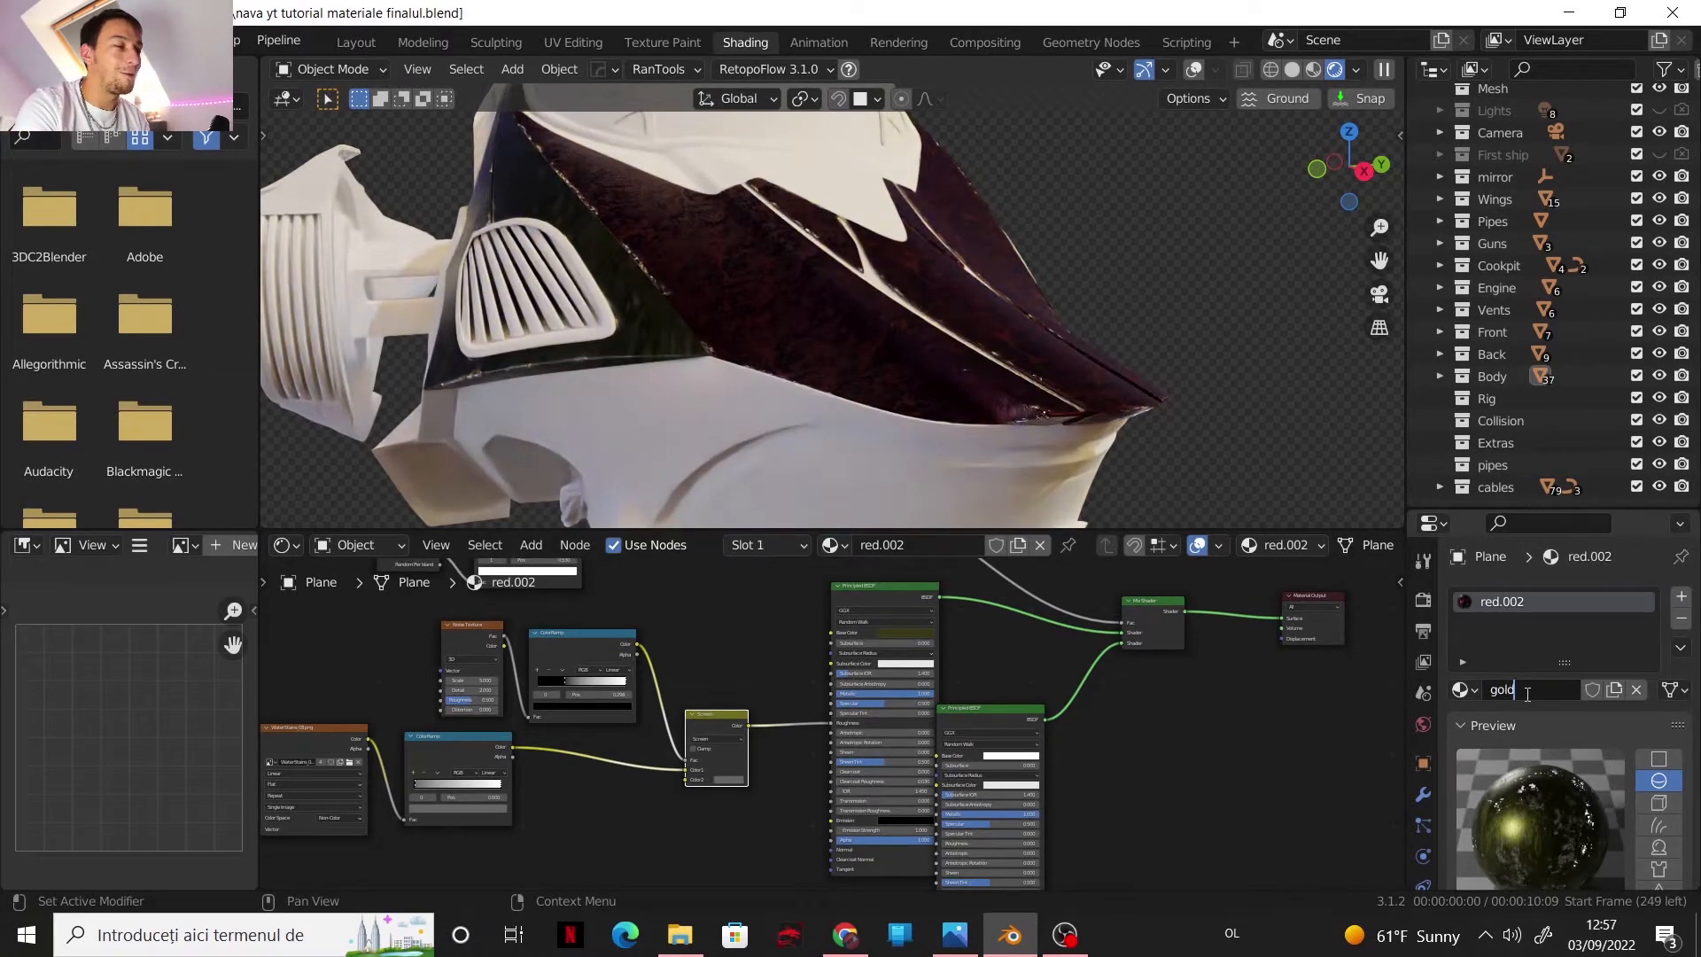
pyautogui.press('Return')
# - Assign the gold material to the frame around the side vent and make it an independent copy
pyautogui.moveTo(969, 497); pyautogui.dragTo(901, 313, button='middle')
pyautogui.scroll(1, 1082, 322)
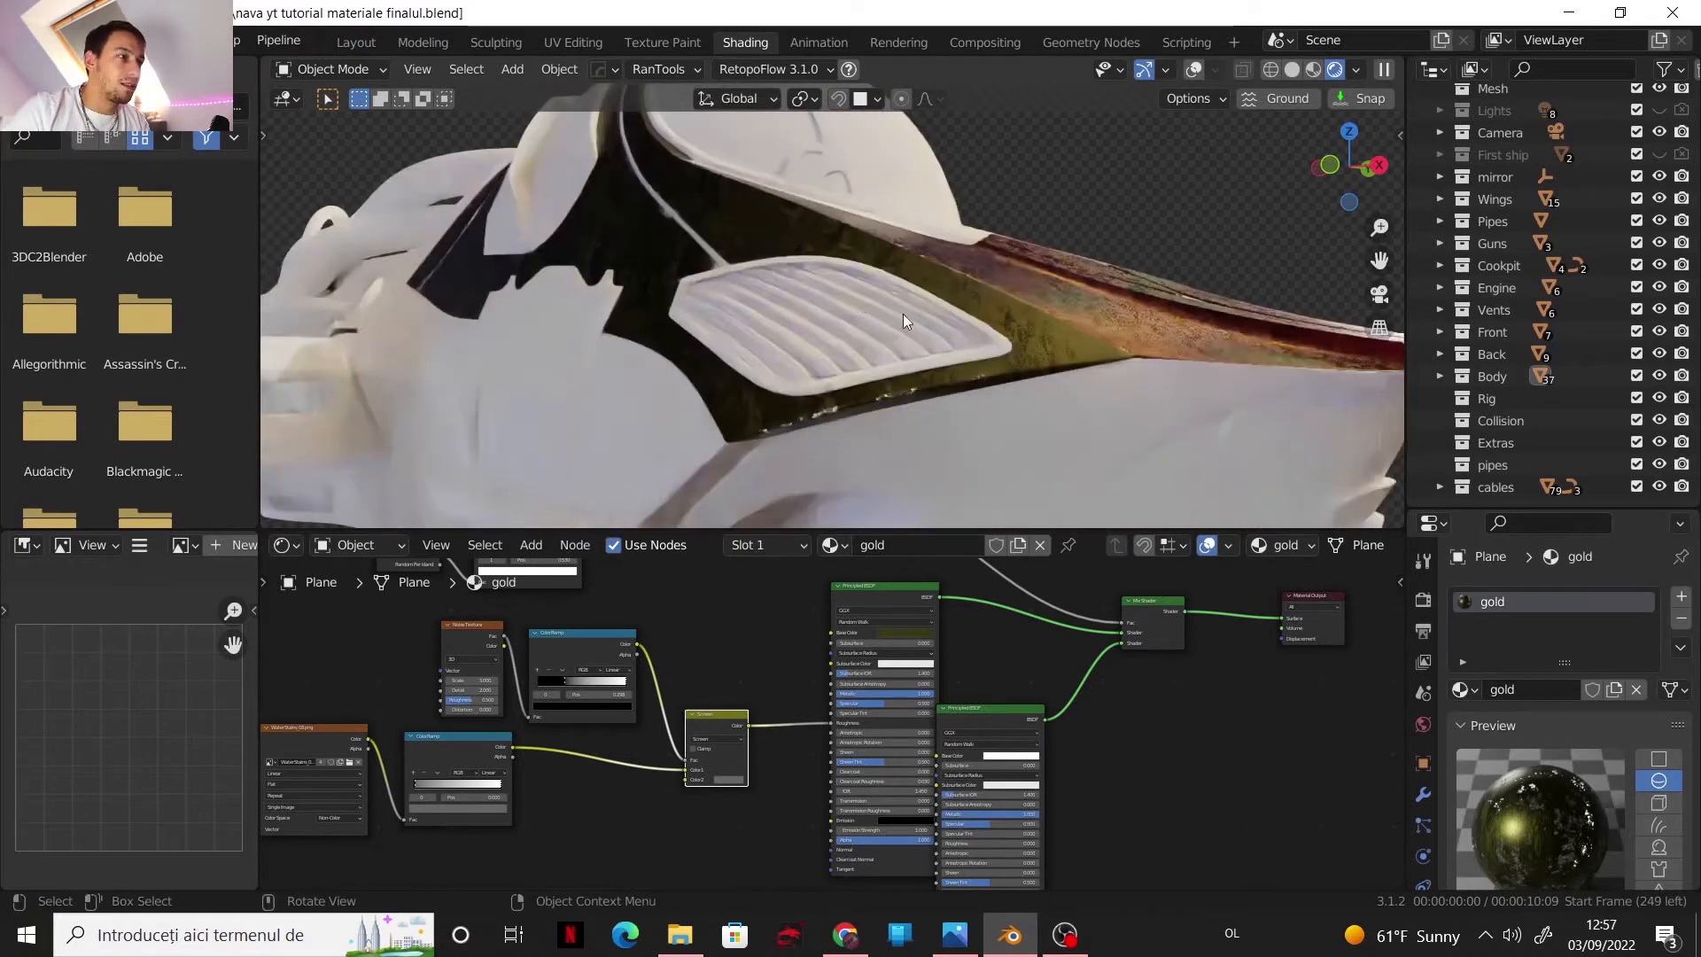
pyautogui.click(642, 384)
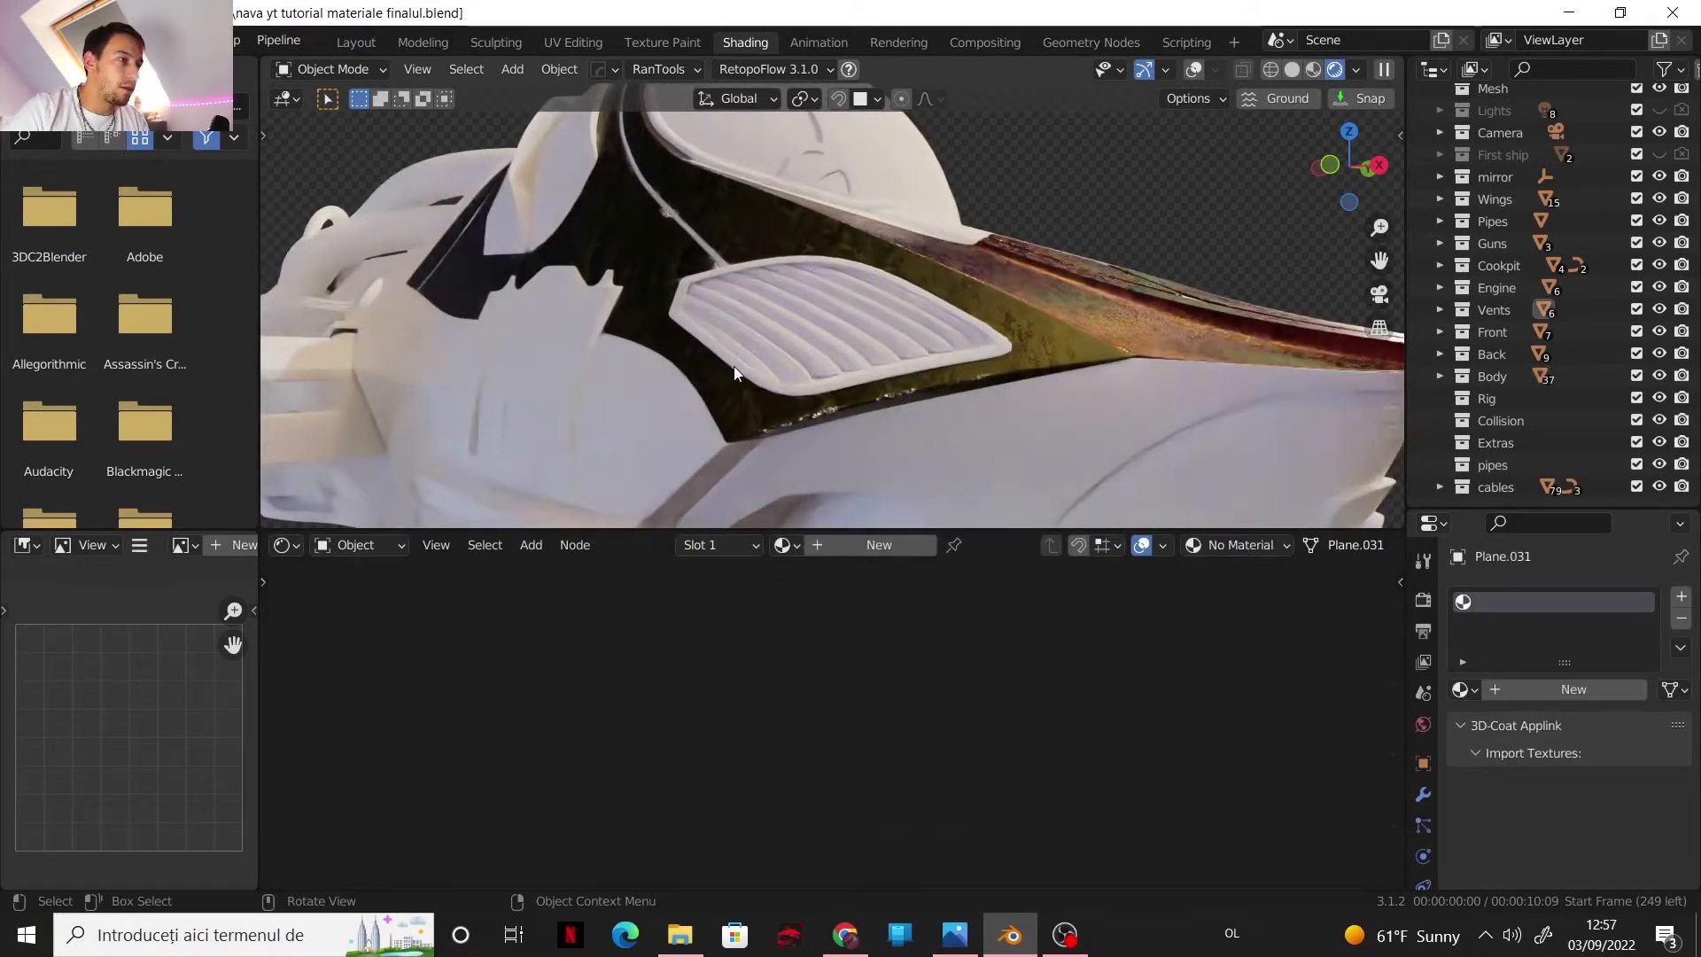
pyautogui.click(1462, 689)
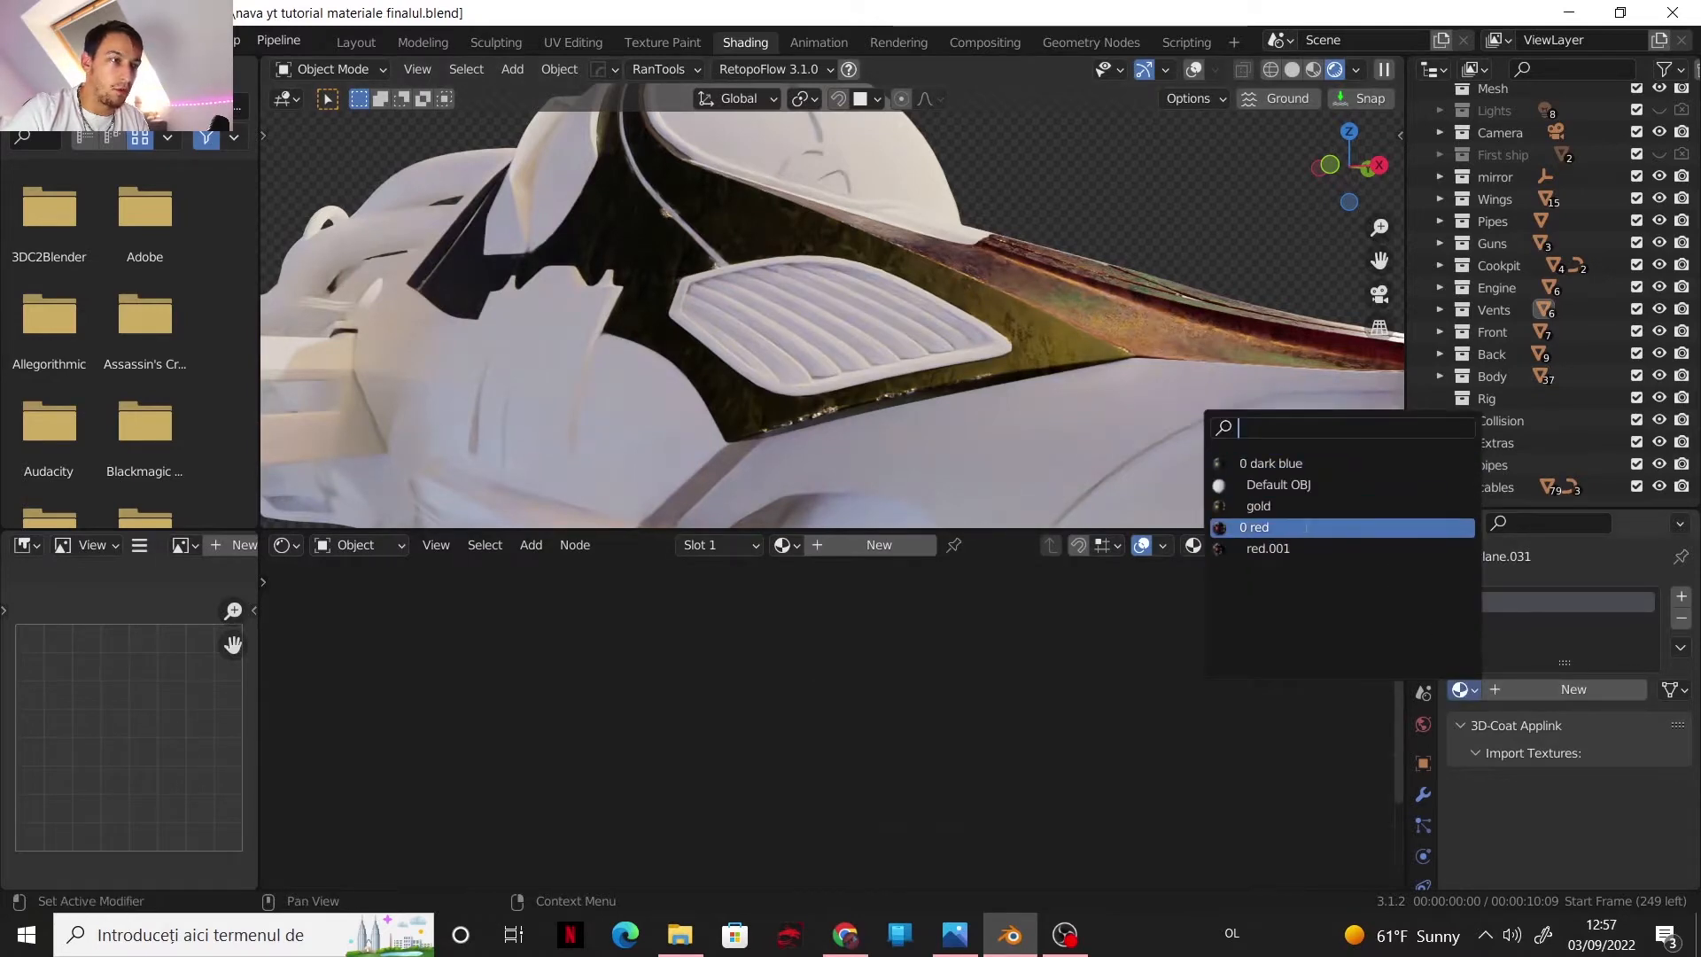
pyautogui.click(1276, 506)
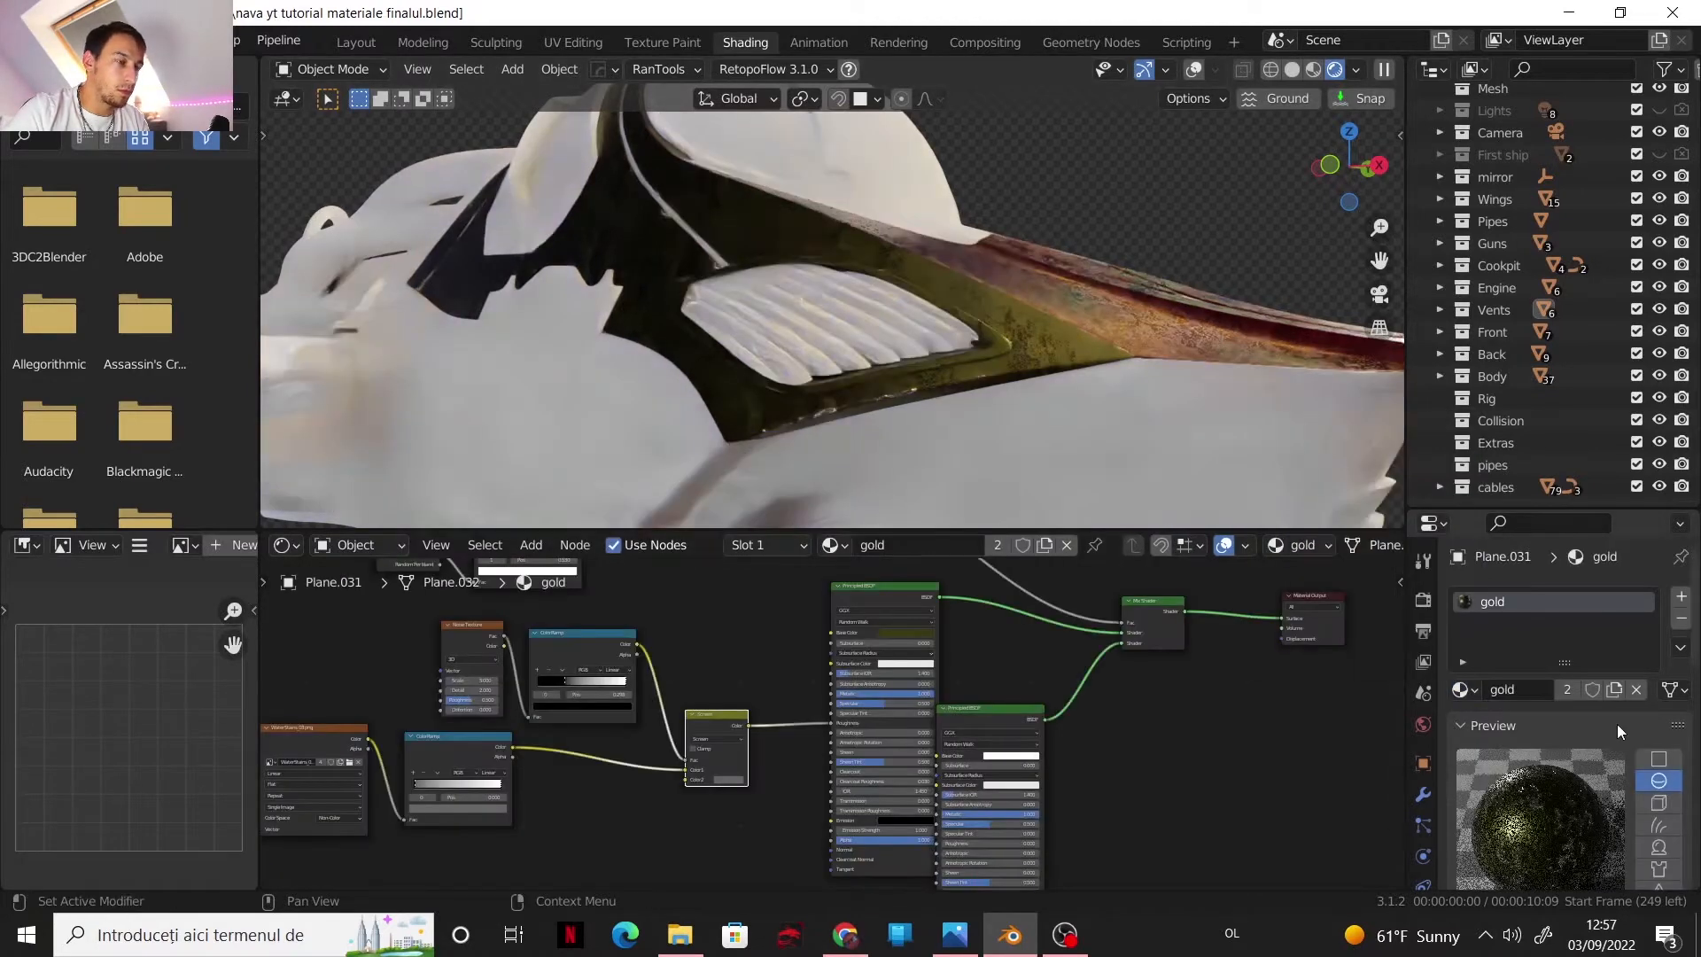
pyautogui.click(1614, 695)
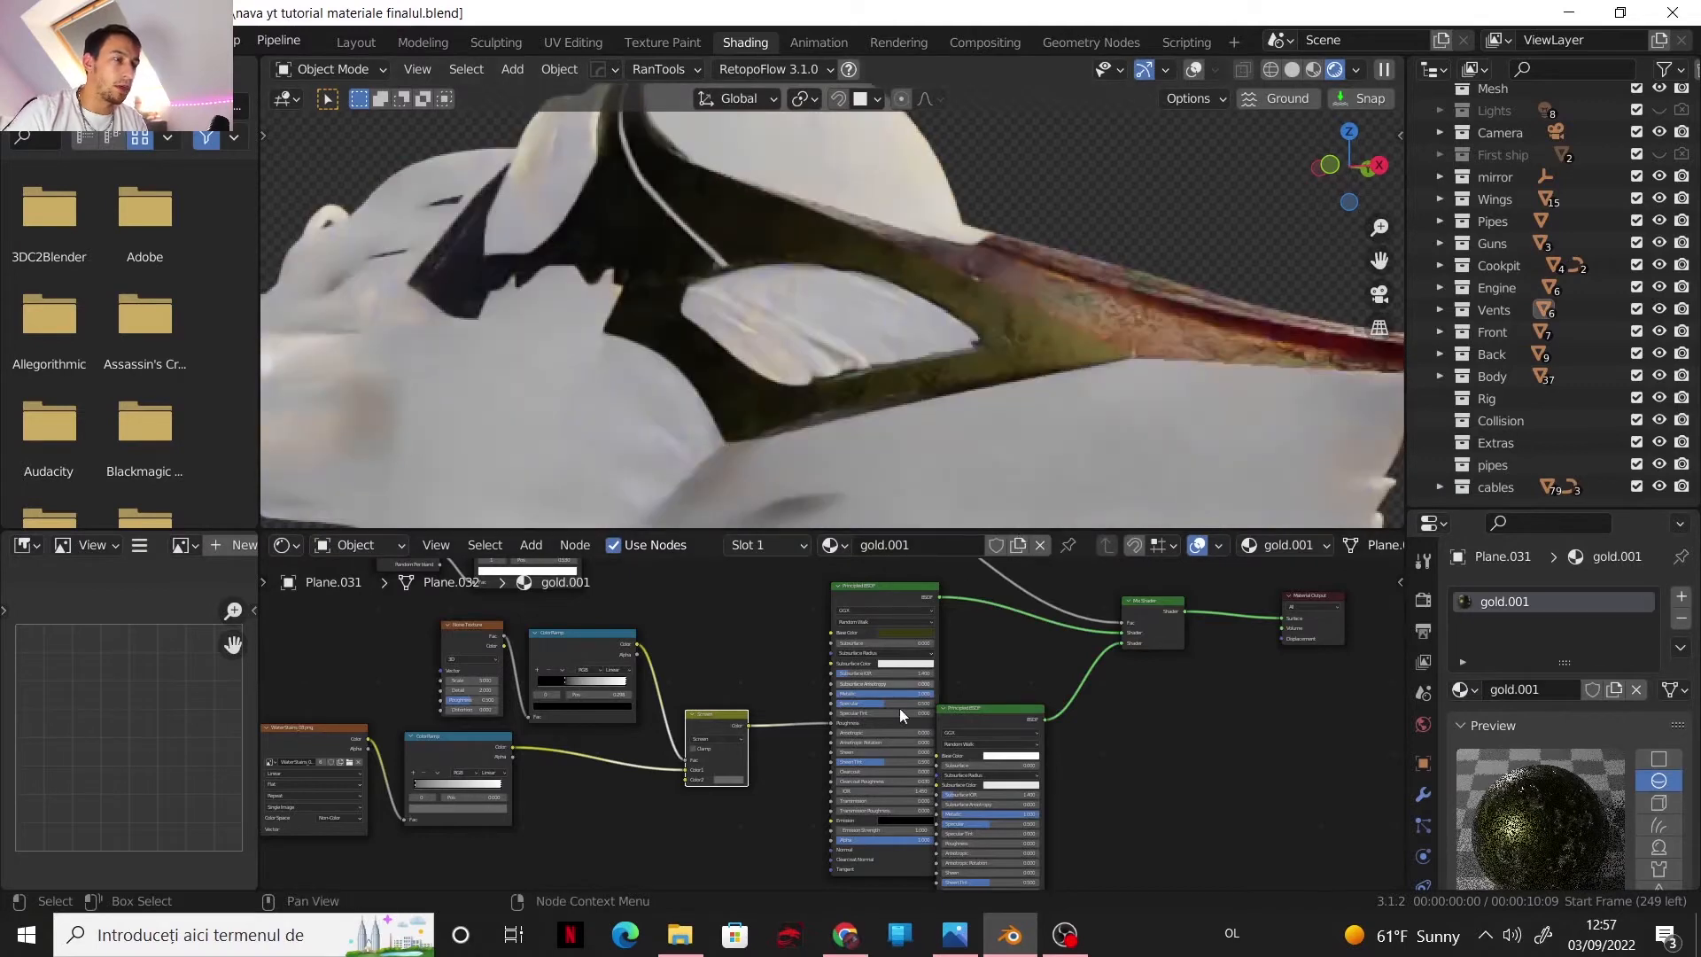
# - Switch to Adobe Color and copy the hex code 852826 of the lighter red swatch E
pyautogui.click(846, 936)
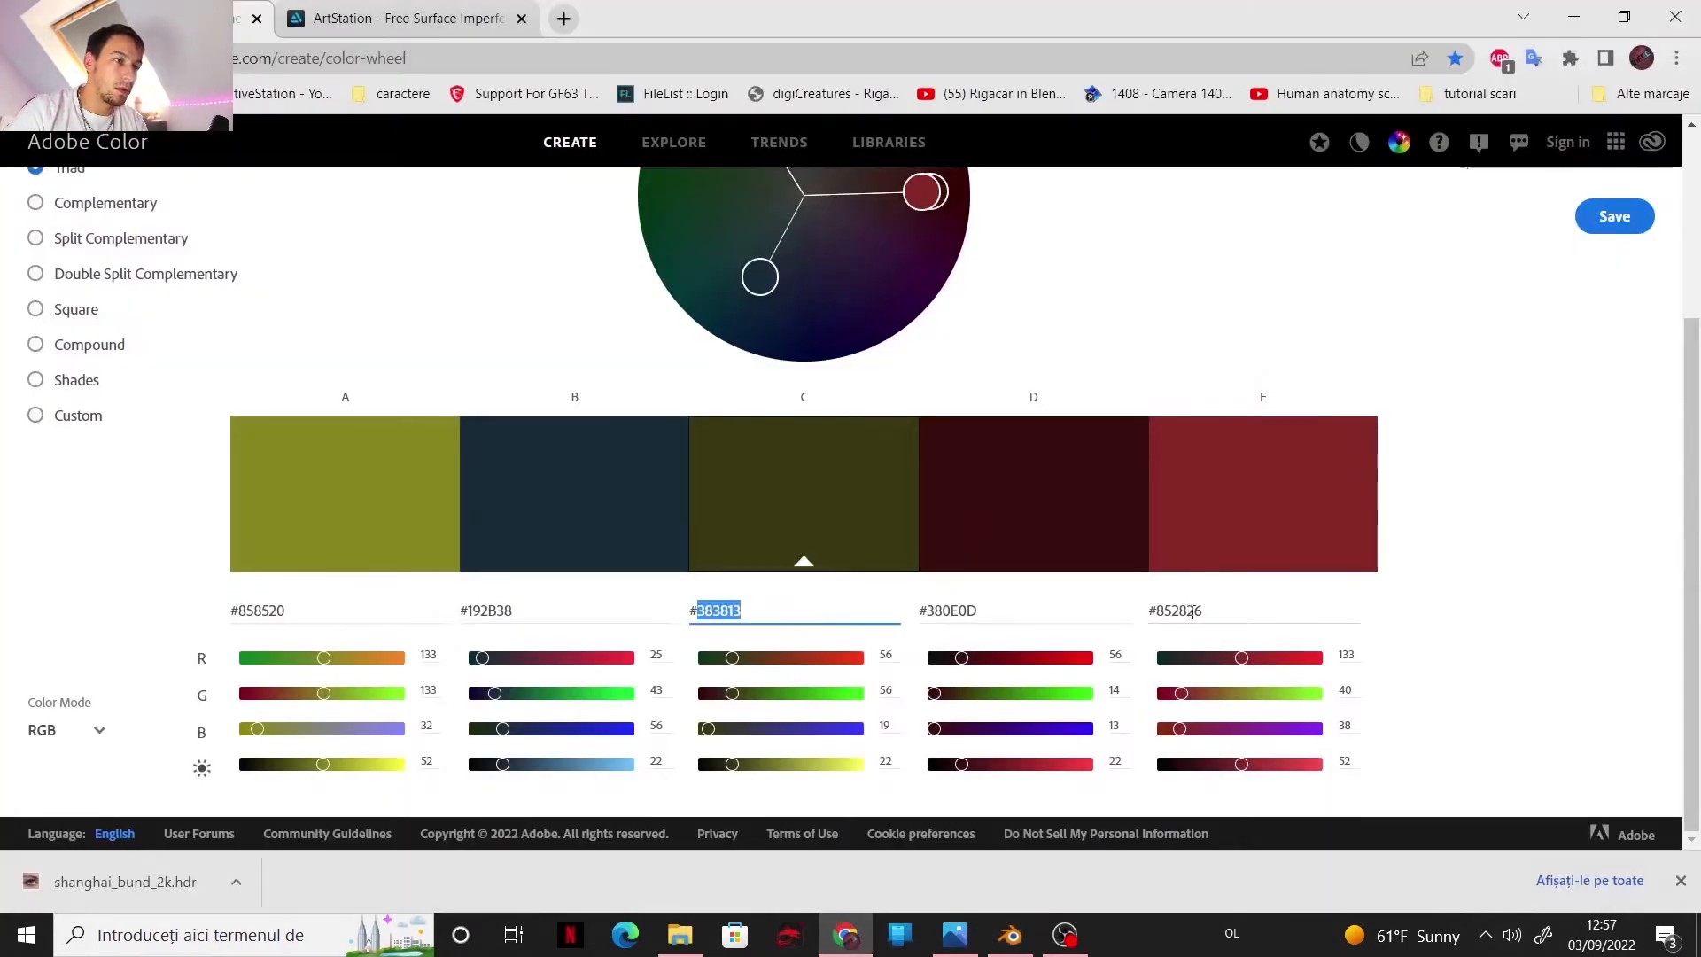
pyautogui.doubleClick(1159, 611)
pyautogui.hotkey('ctrl', 'c')
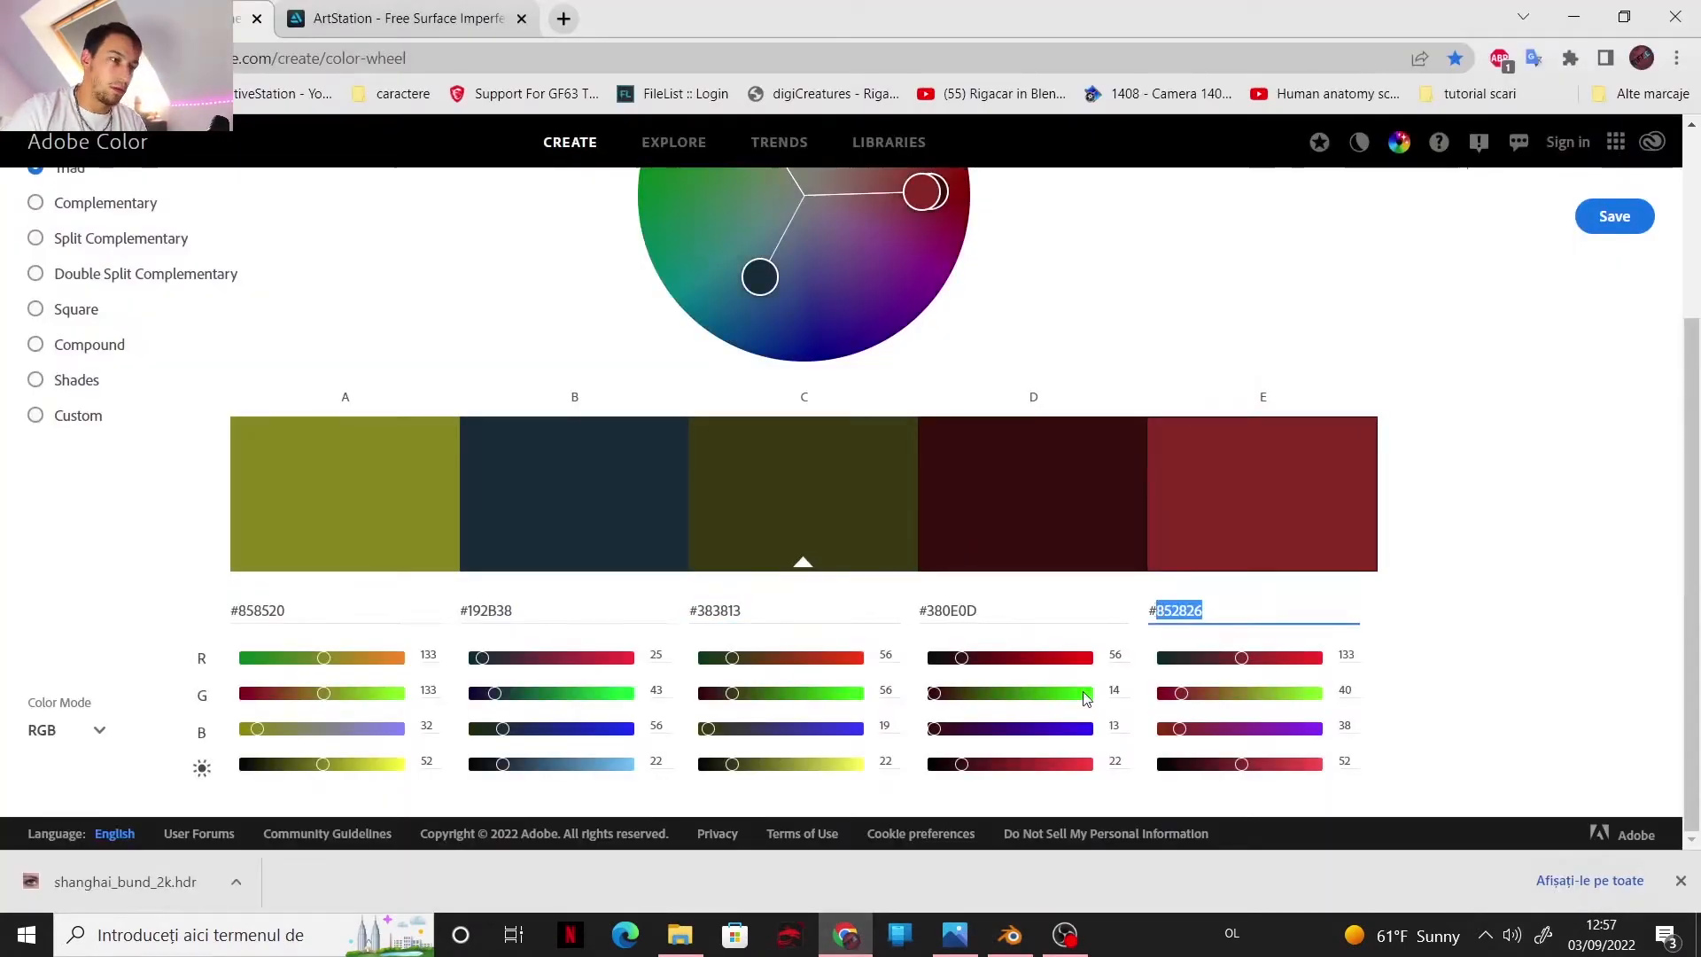
# - Return to Blender and set the base color of the vent frame material's first Principled BSDF to hex 852826
pyautogui.click(1010, 934)
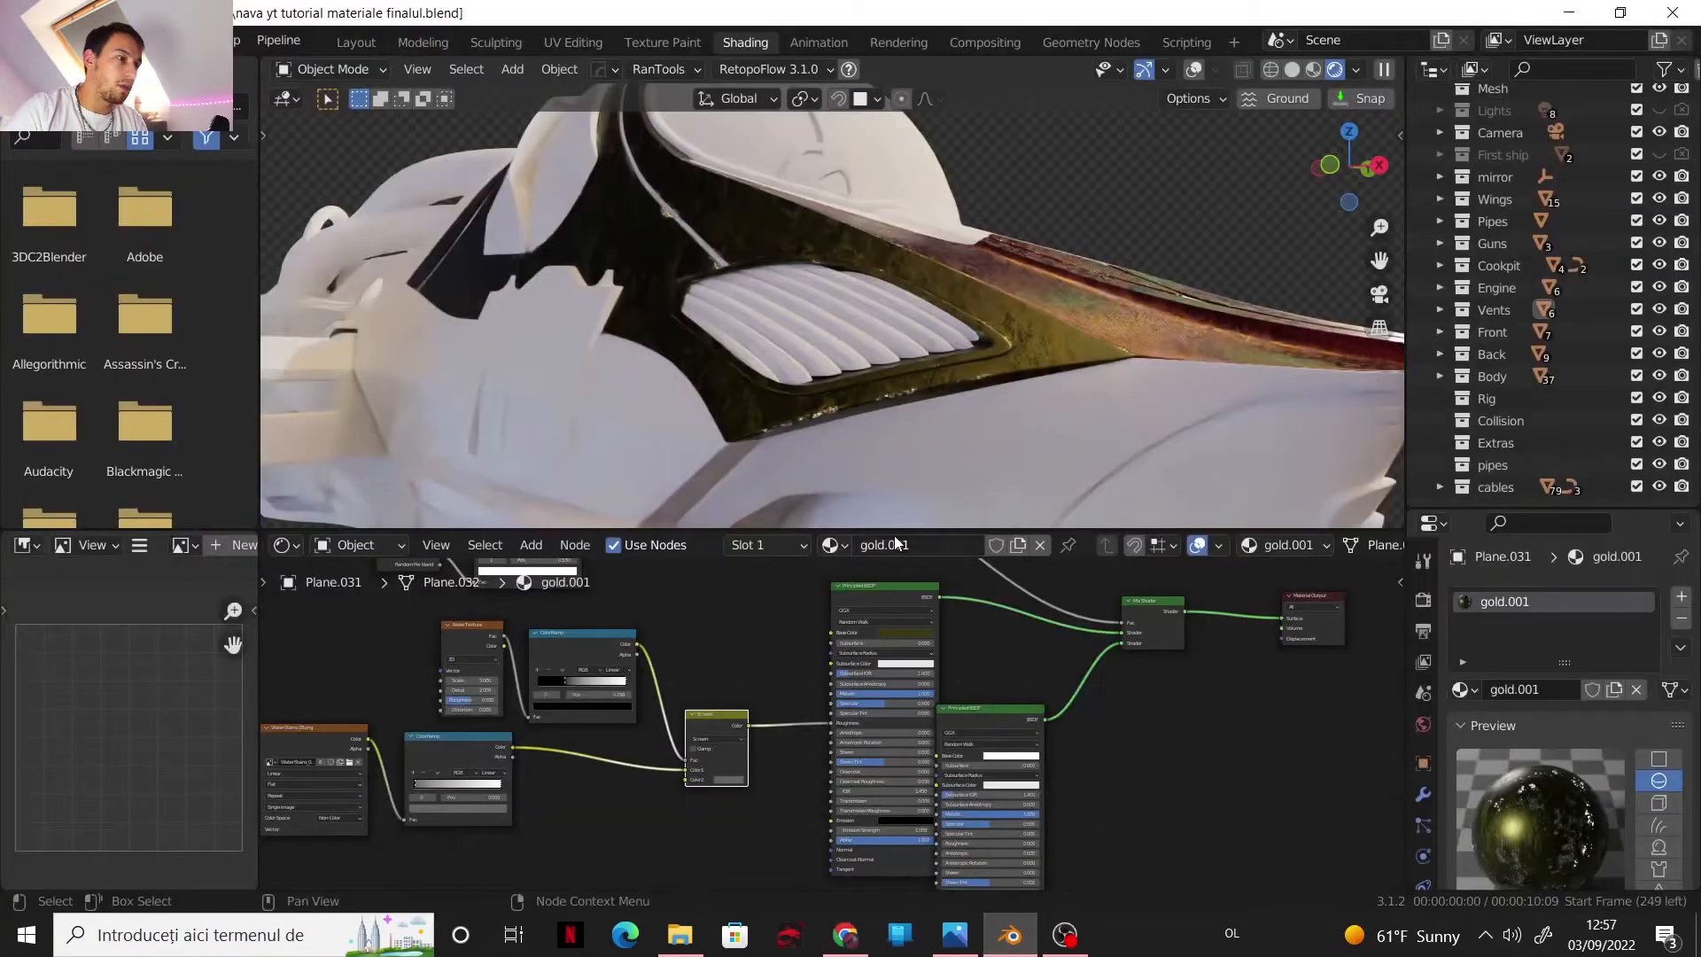
pyautogui.click(905, 635)
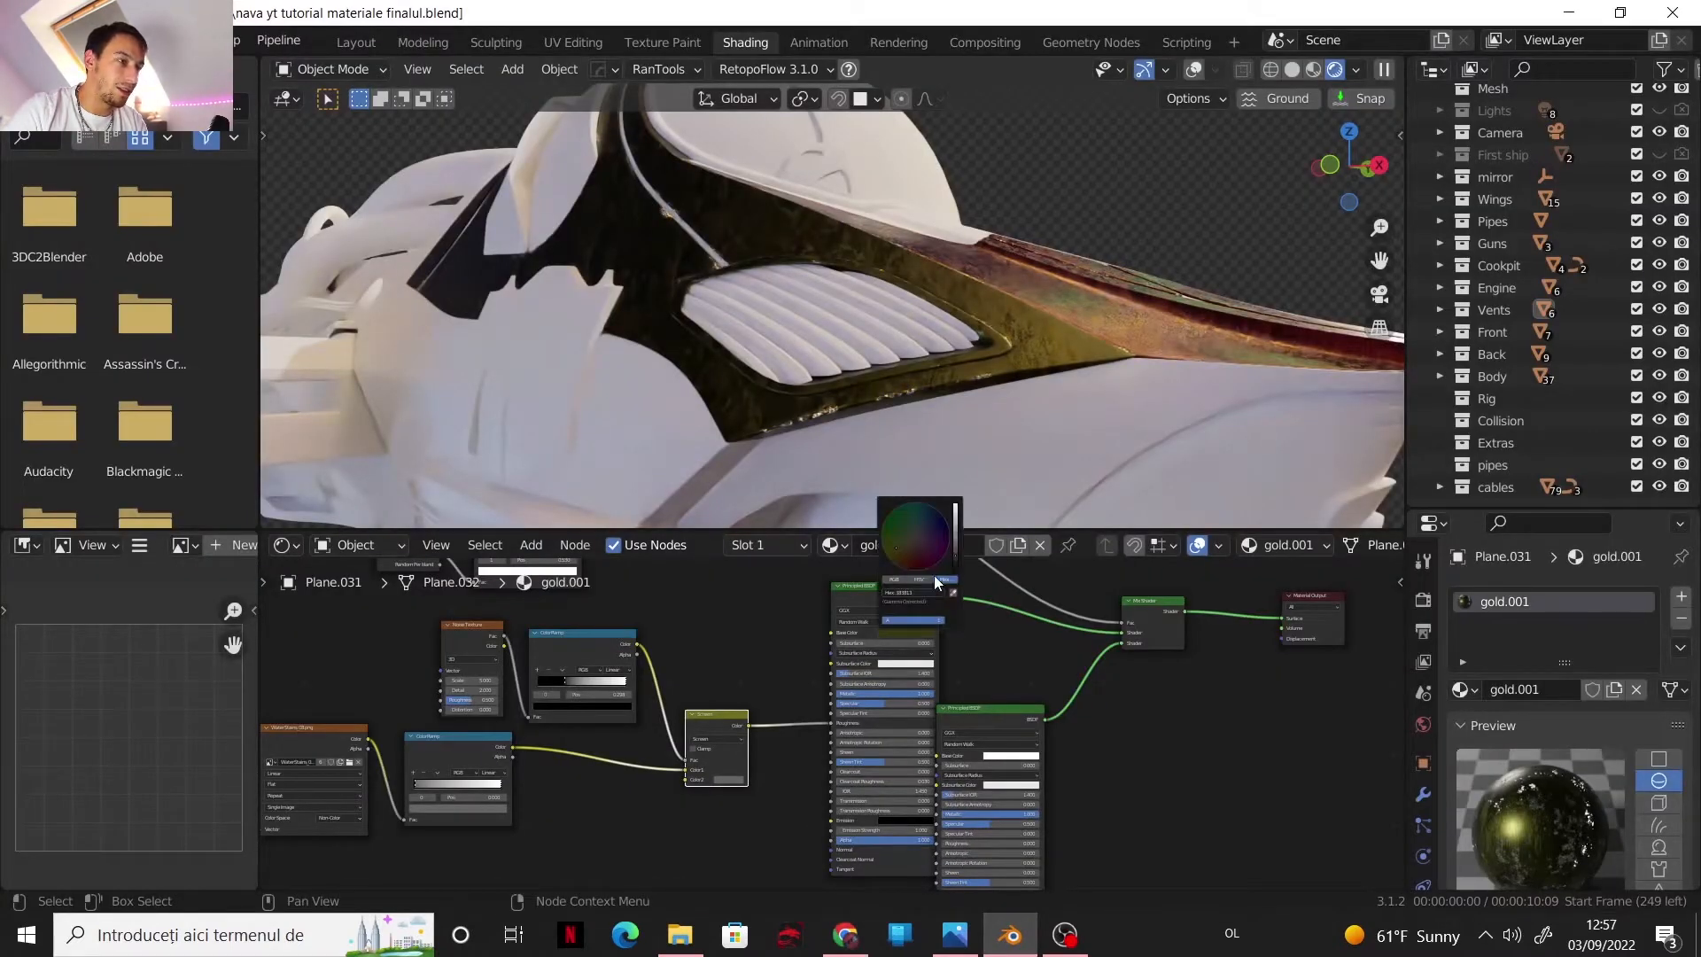
pyautogui.click(927, 591)
pyautogui.hotkey('ctrl', 'v')
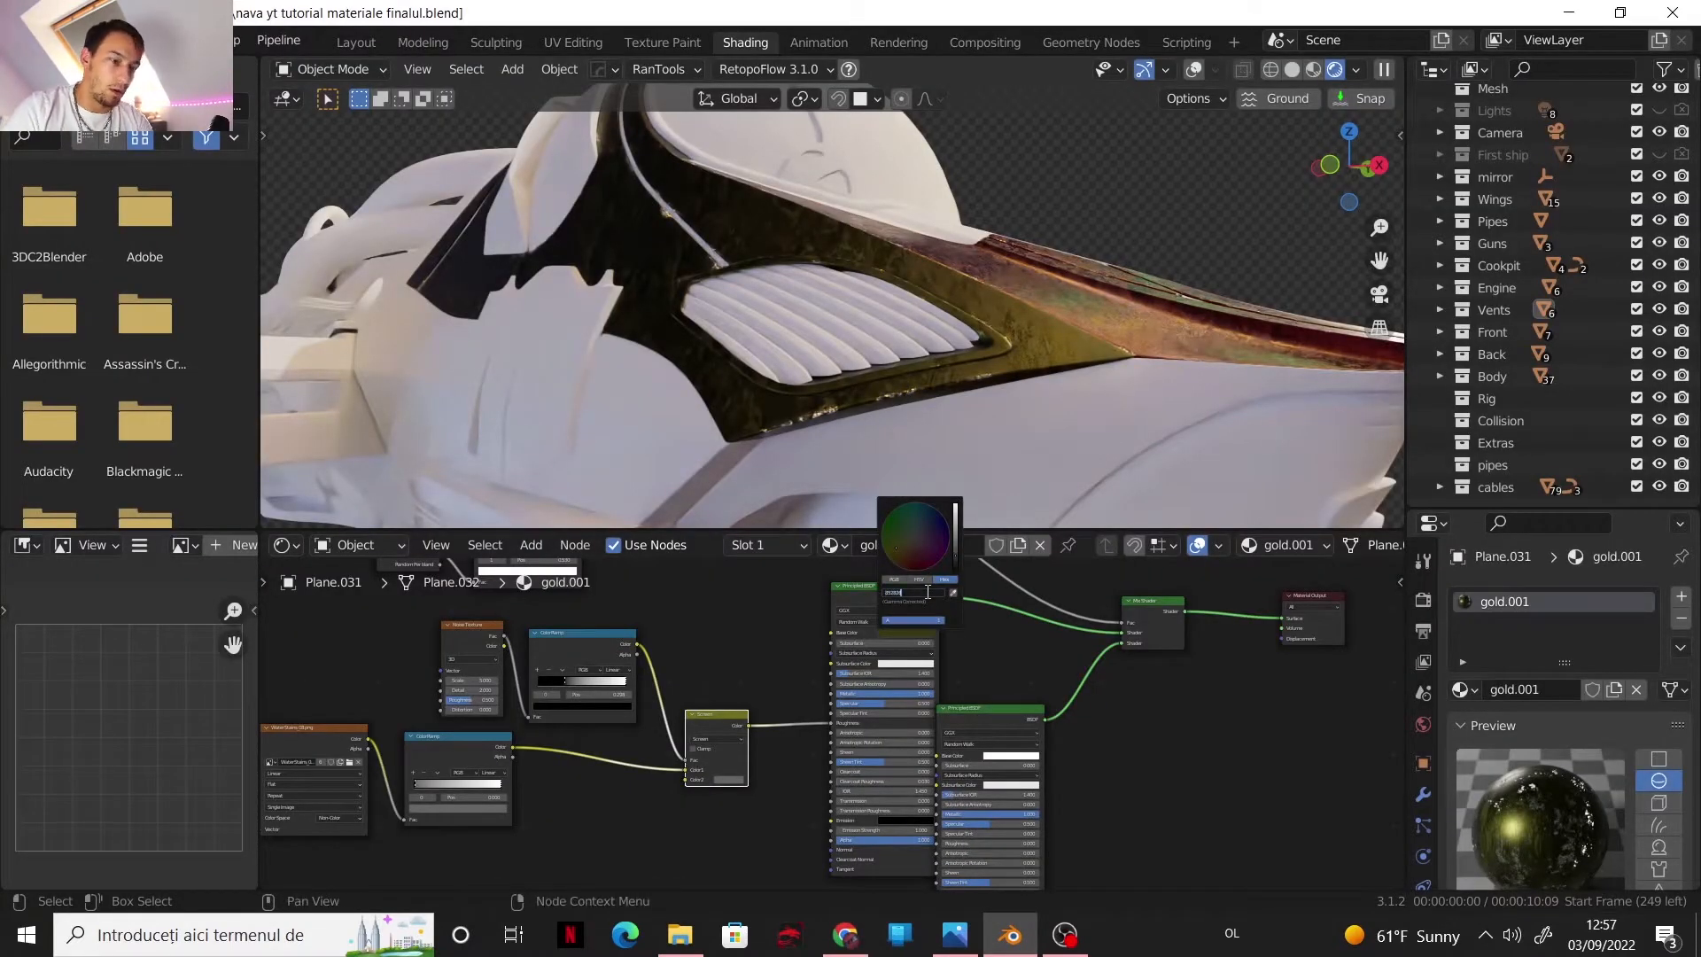
pyautogui.press('Return')
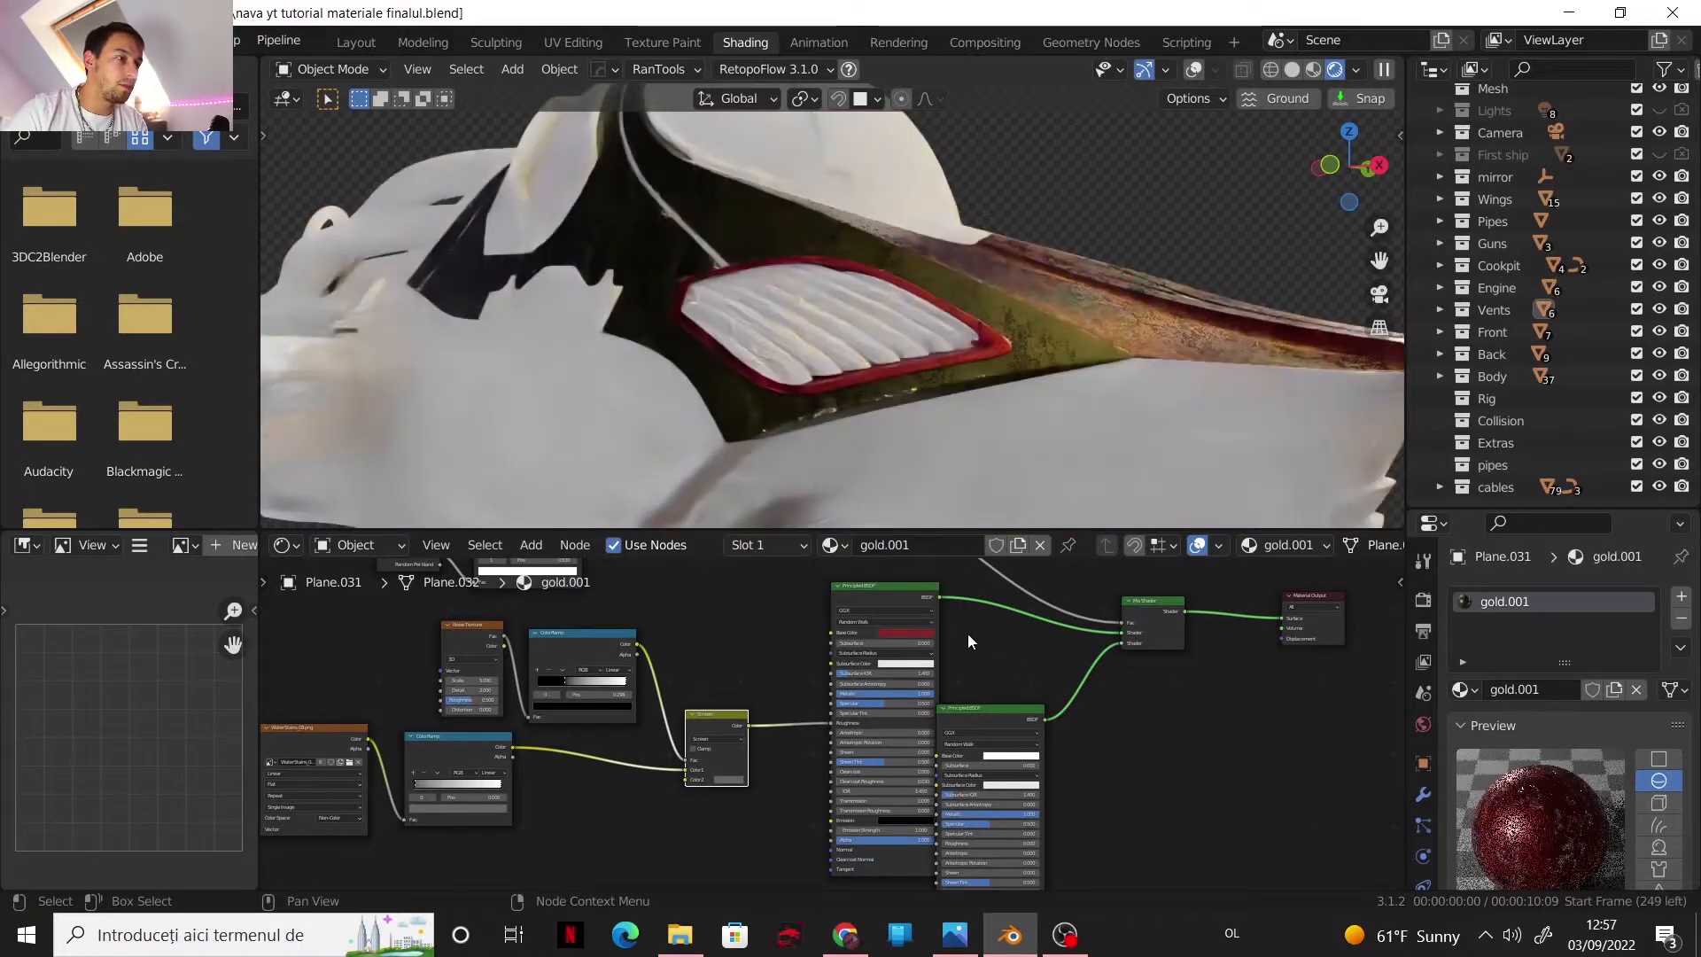
# - Rename the vent frame's material light red
pyautogui.doubleClick(909, 546)
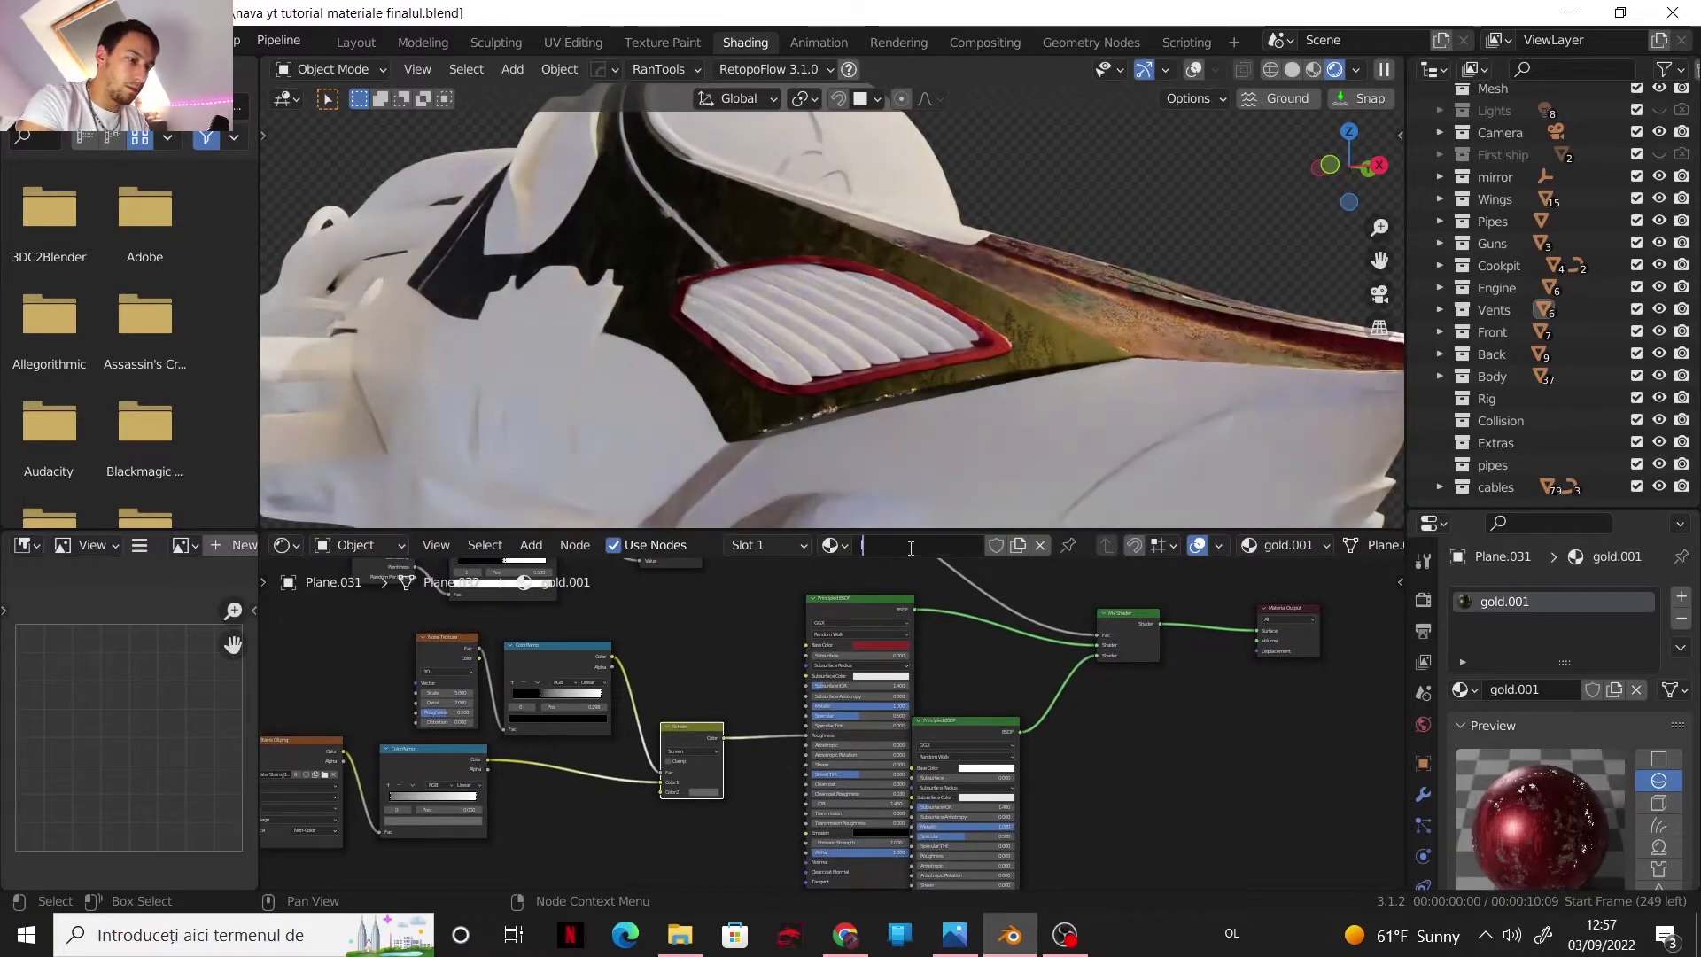
pyautogui.write('light red')
pyautogui.press('Return')
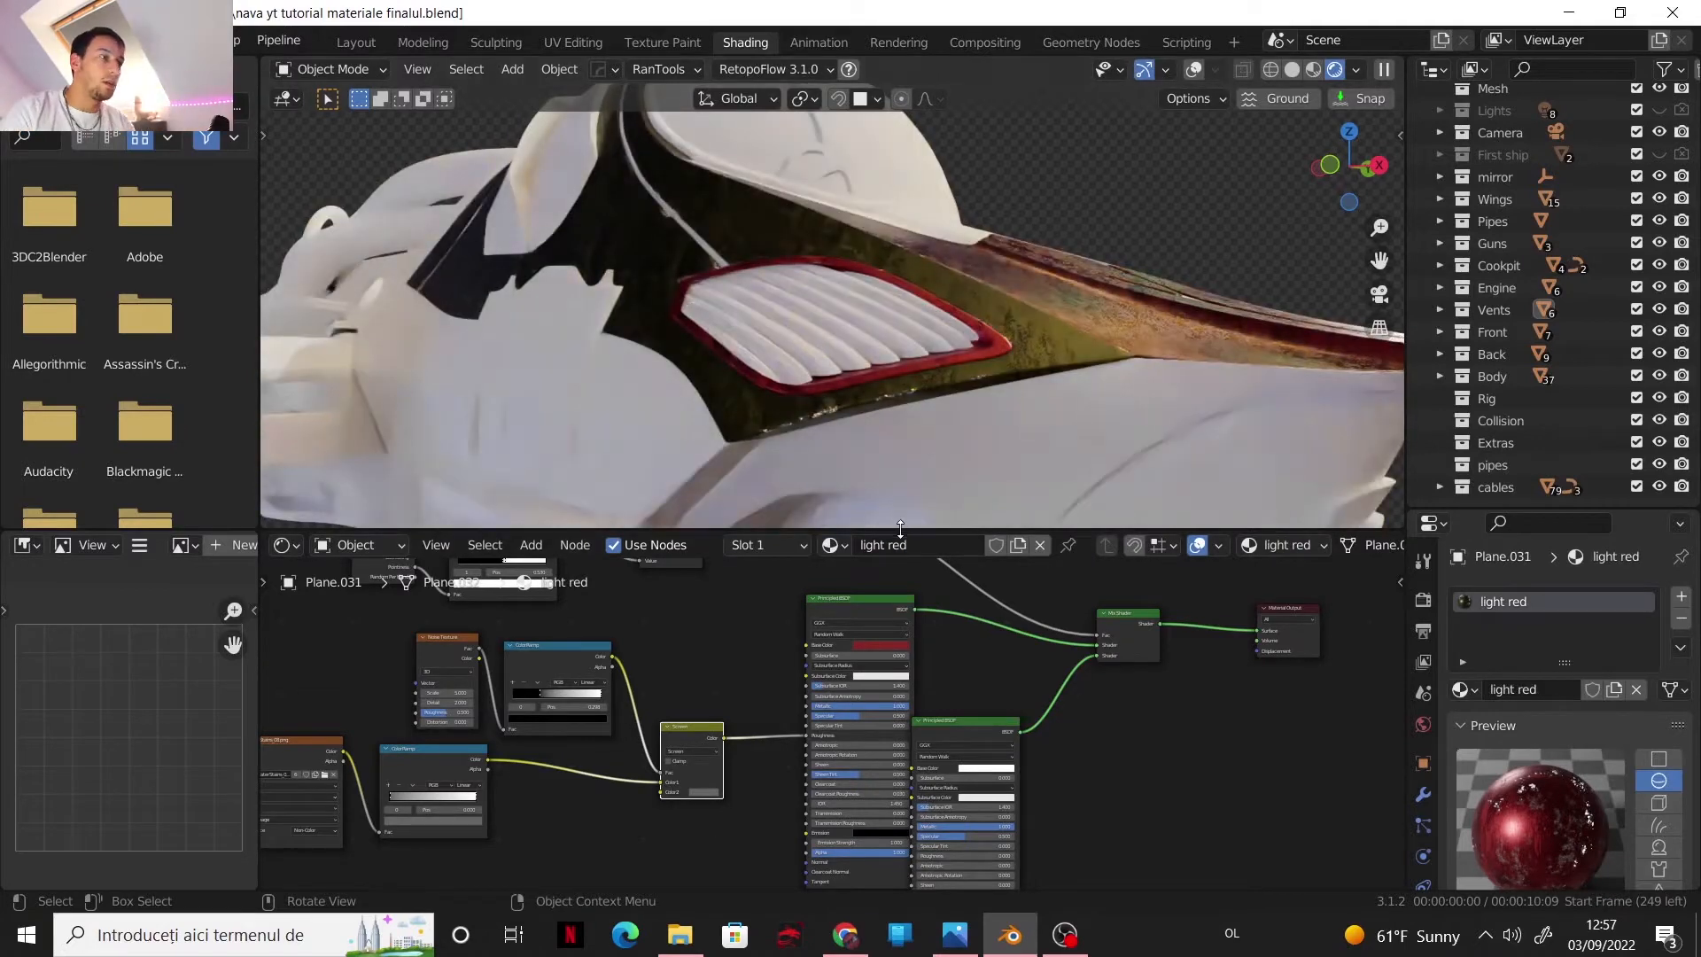
# - Assign the red material to the slats of the side vent, make it an independent copy and rename it blue
pyautogui.click(767, 331)
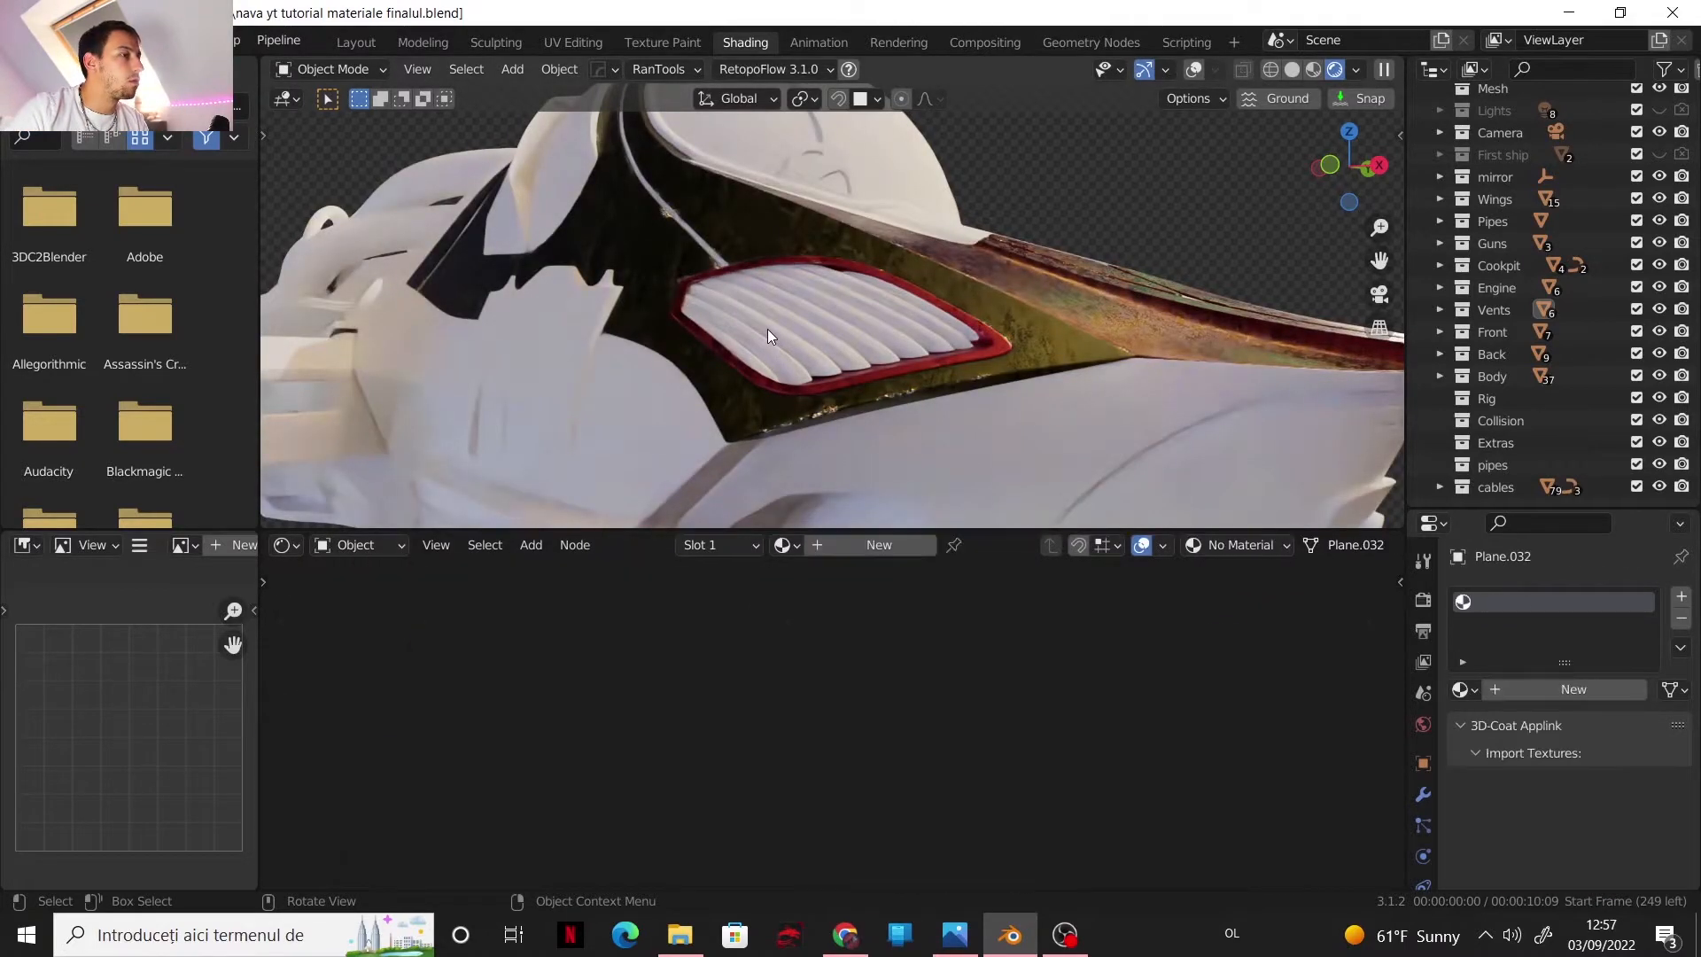
pyautogui.click(1464, 689)
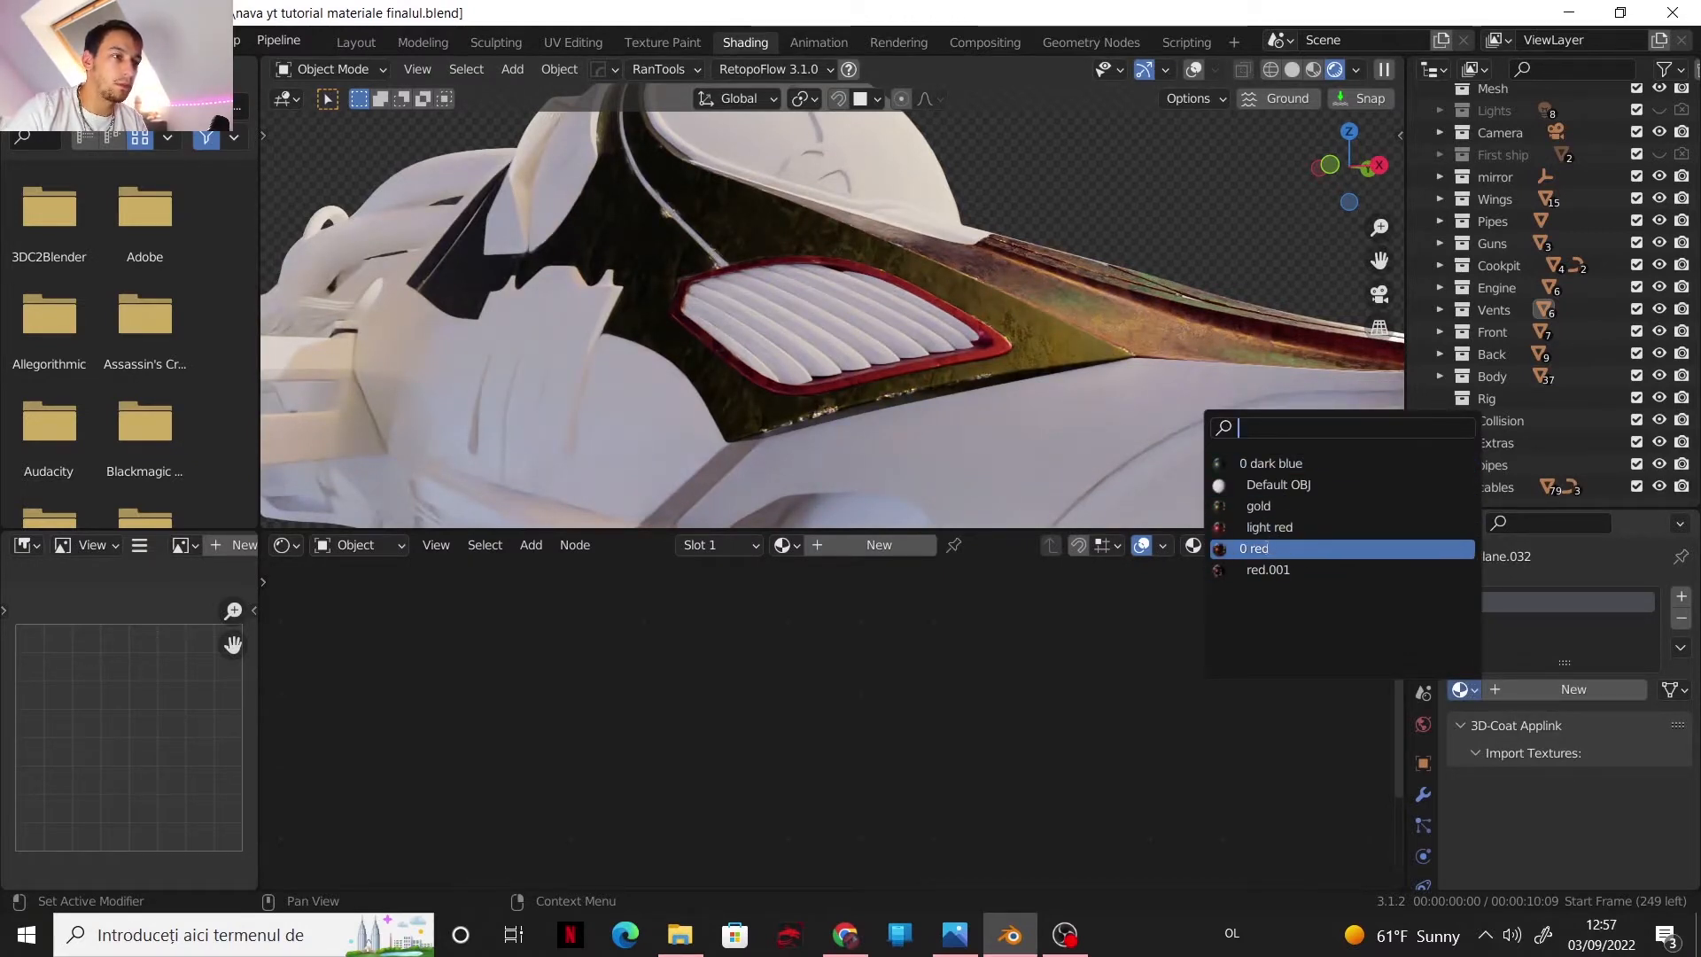
pyautogui.click(1267, 548)
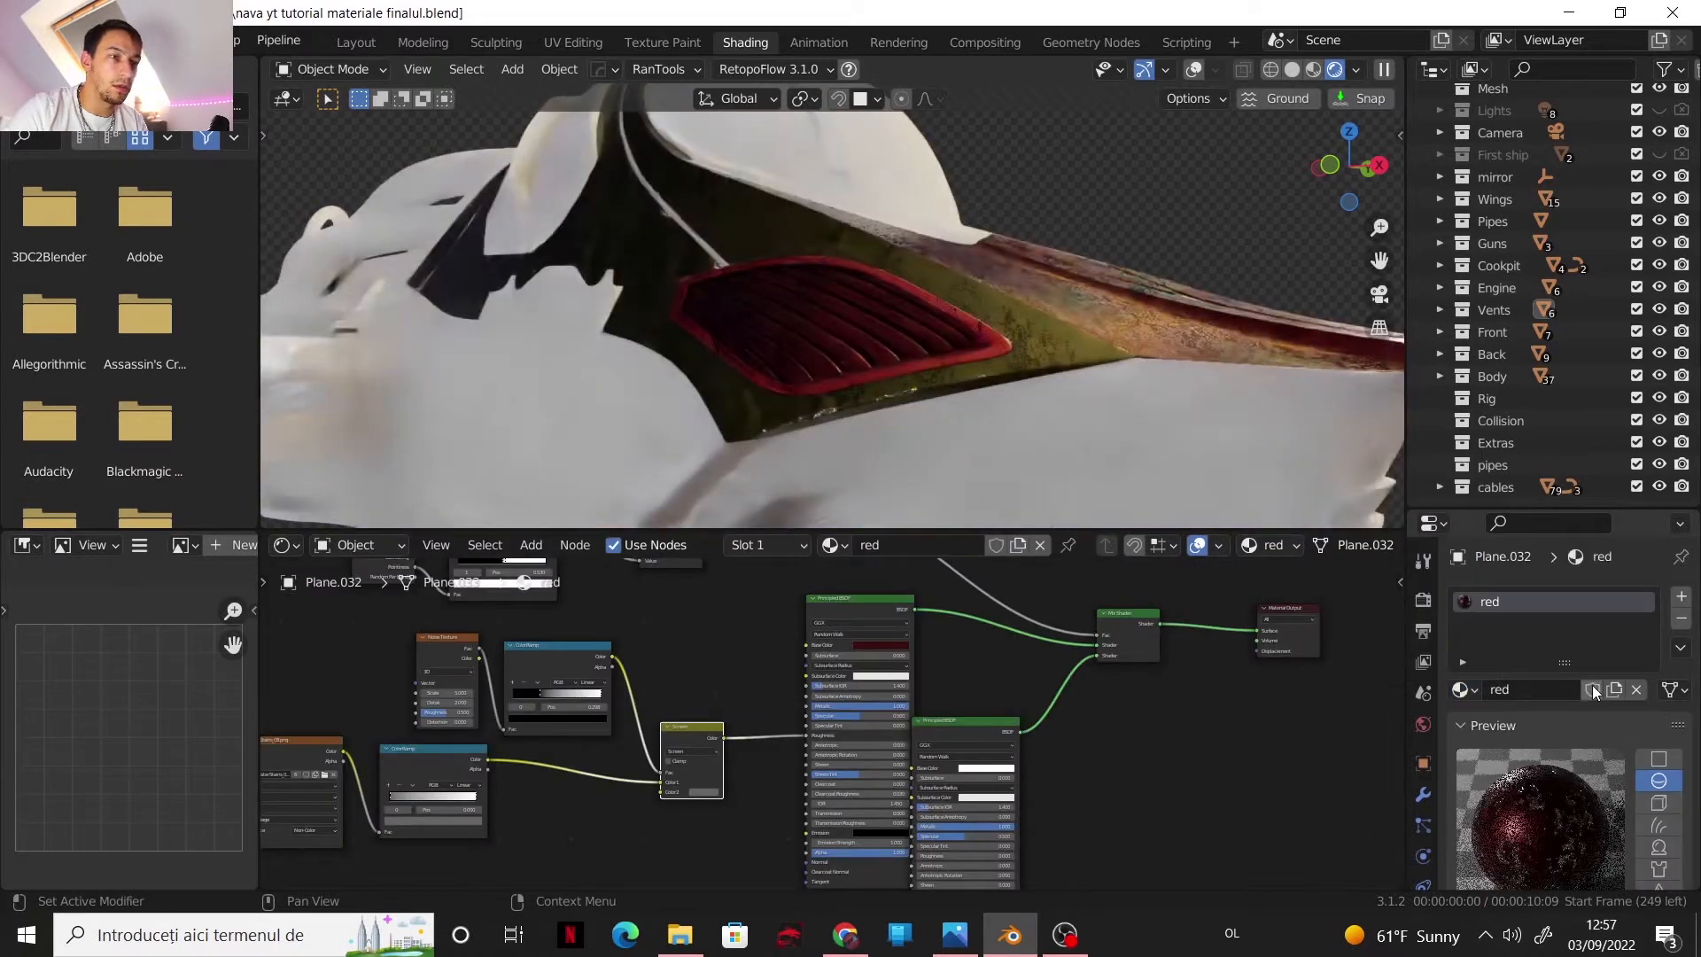
pyautogui.click(1614, 689)
pyautogui.doubleClick(1515, 689)
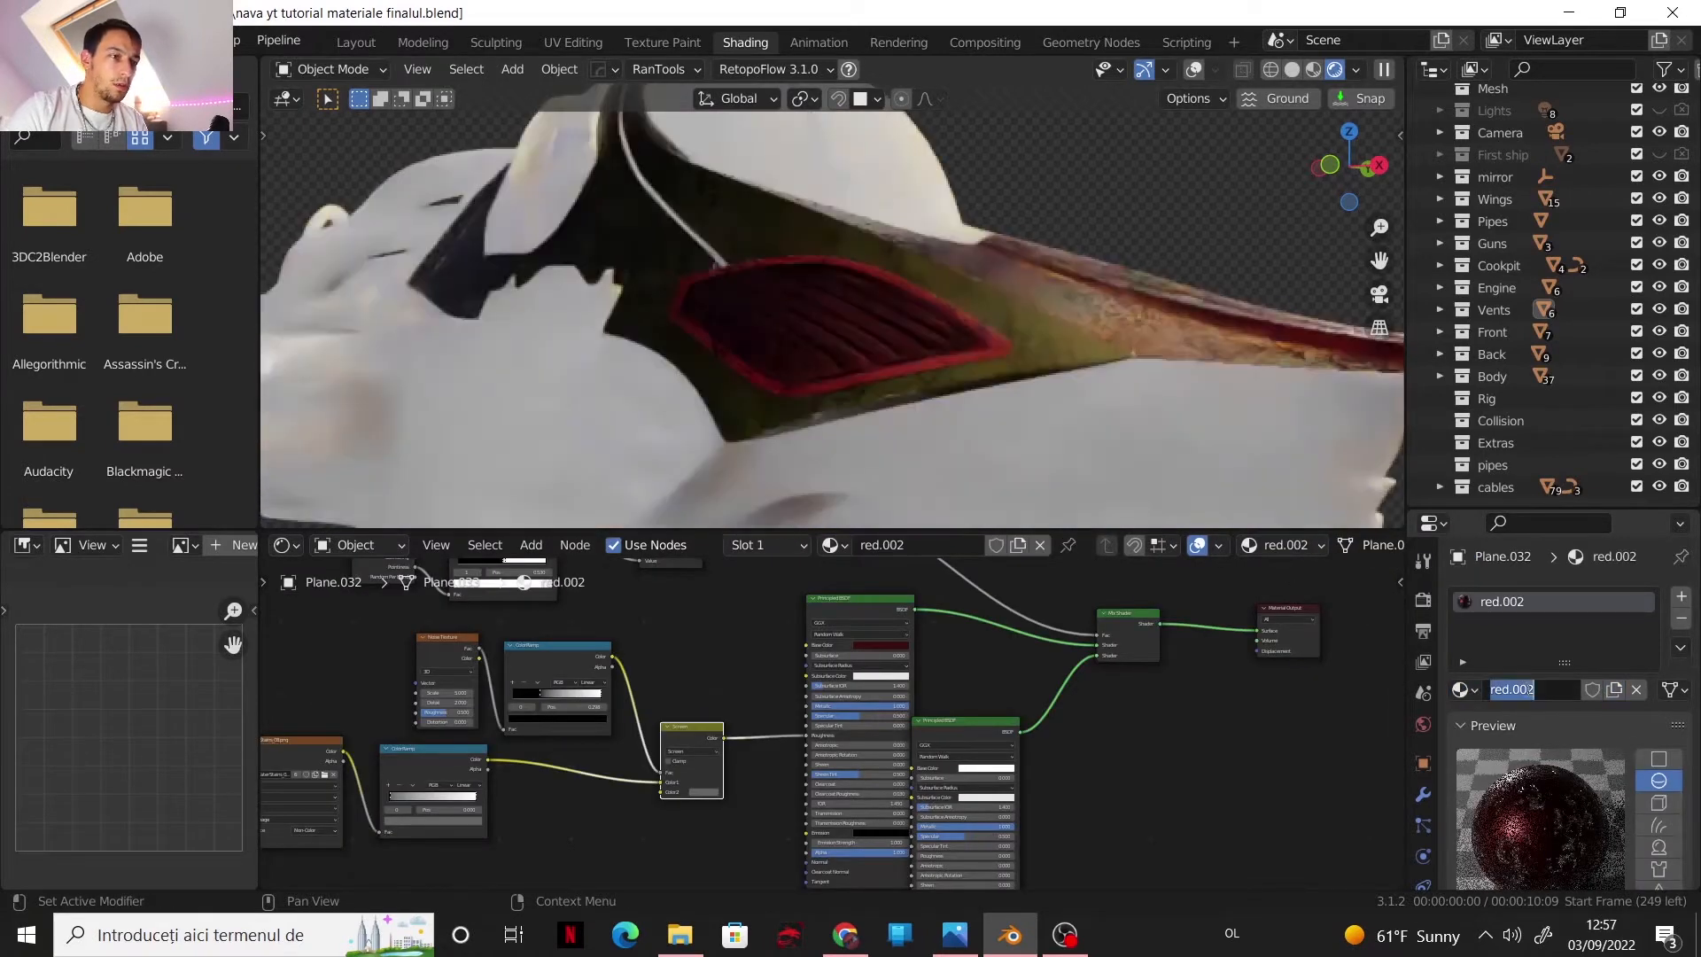
pyautogui.write('bule')
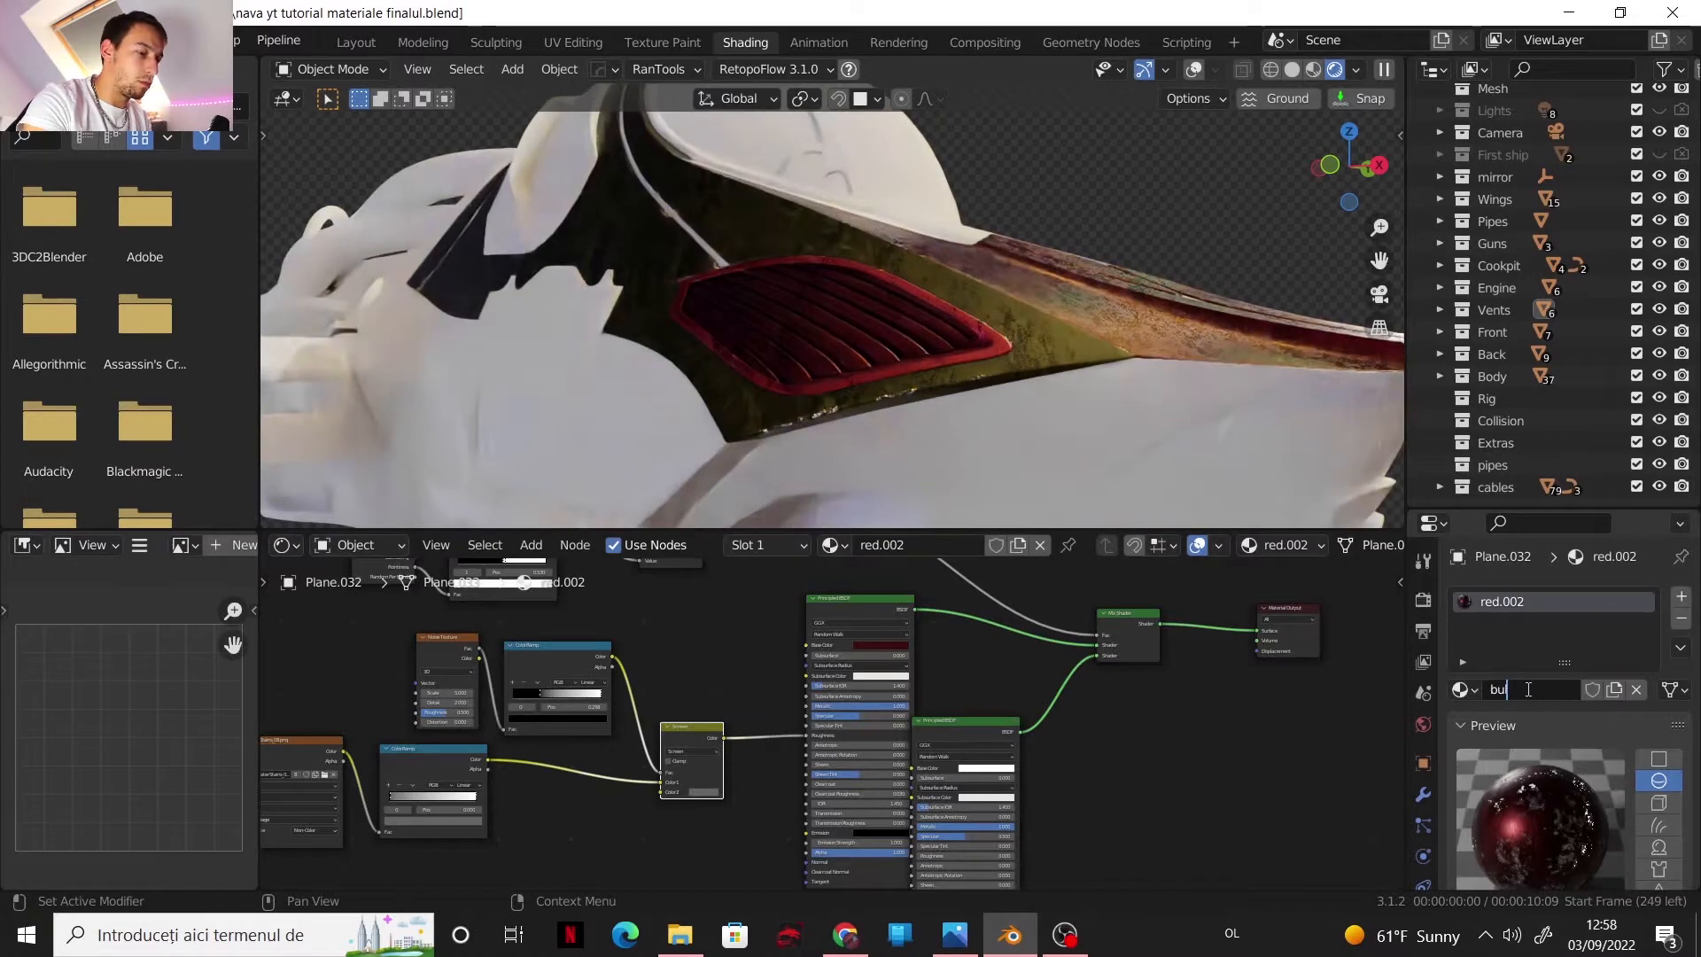
pyautogui.press('Return')
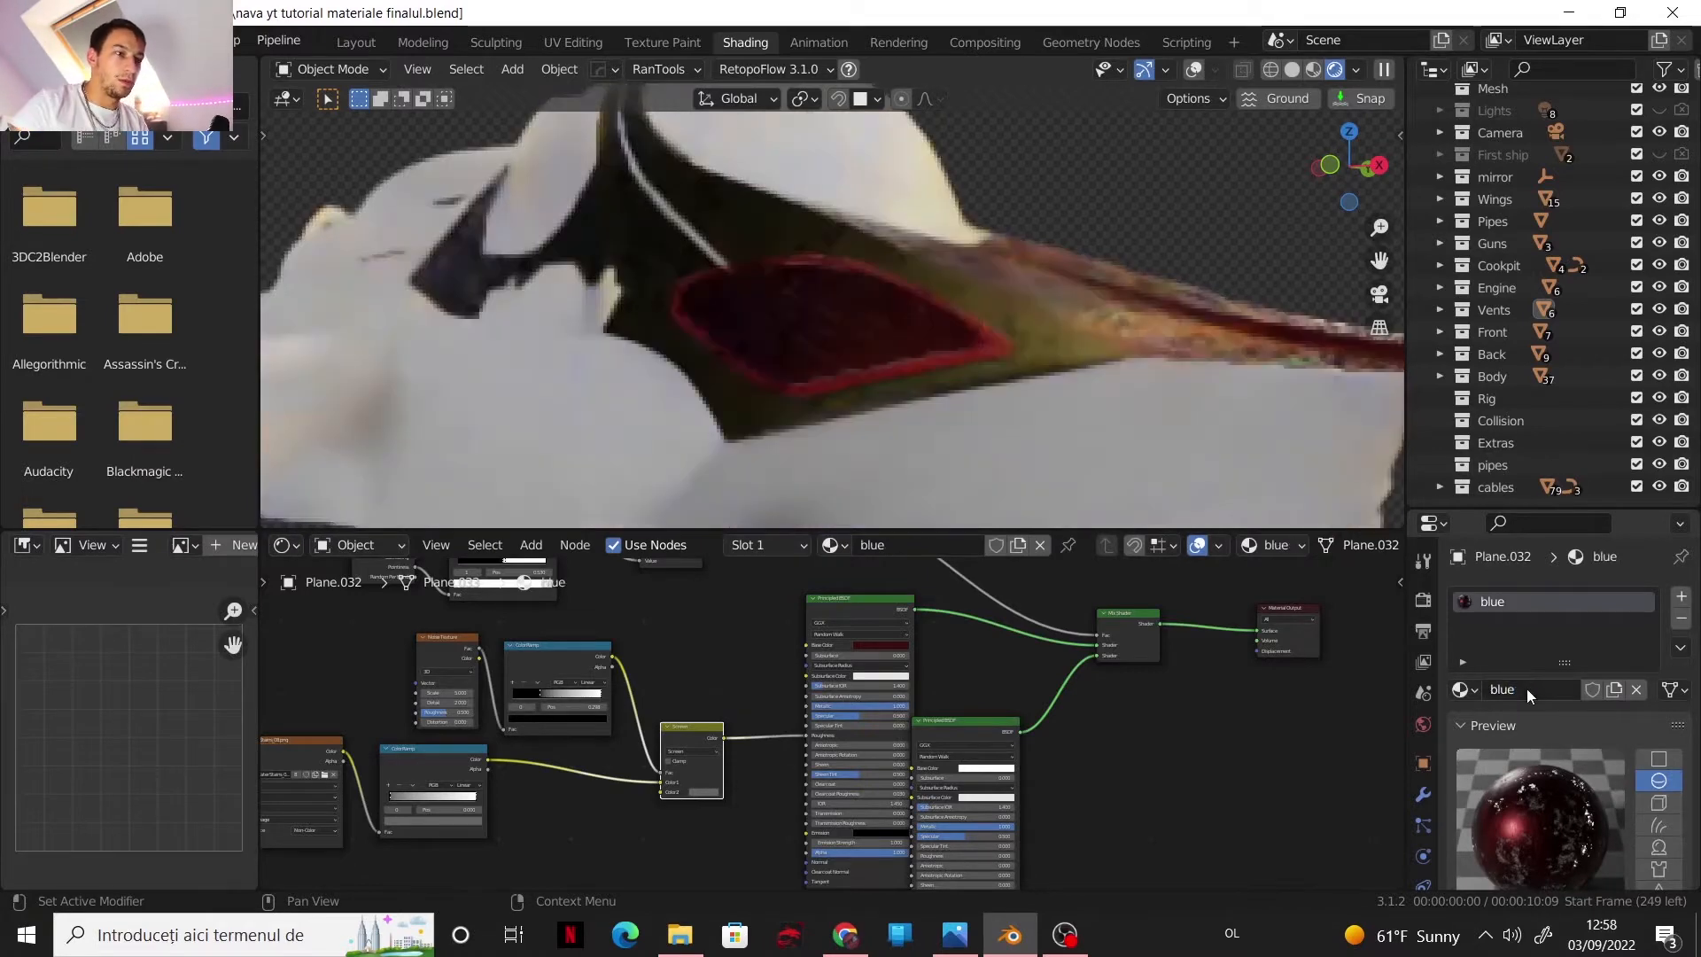
# - Copy hex code 192B38 of swatch B from Adobe Color and set it as the blue material's base color in Blender
pyautogui.click(862, 945)
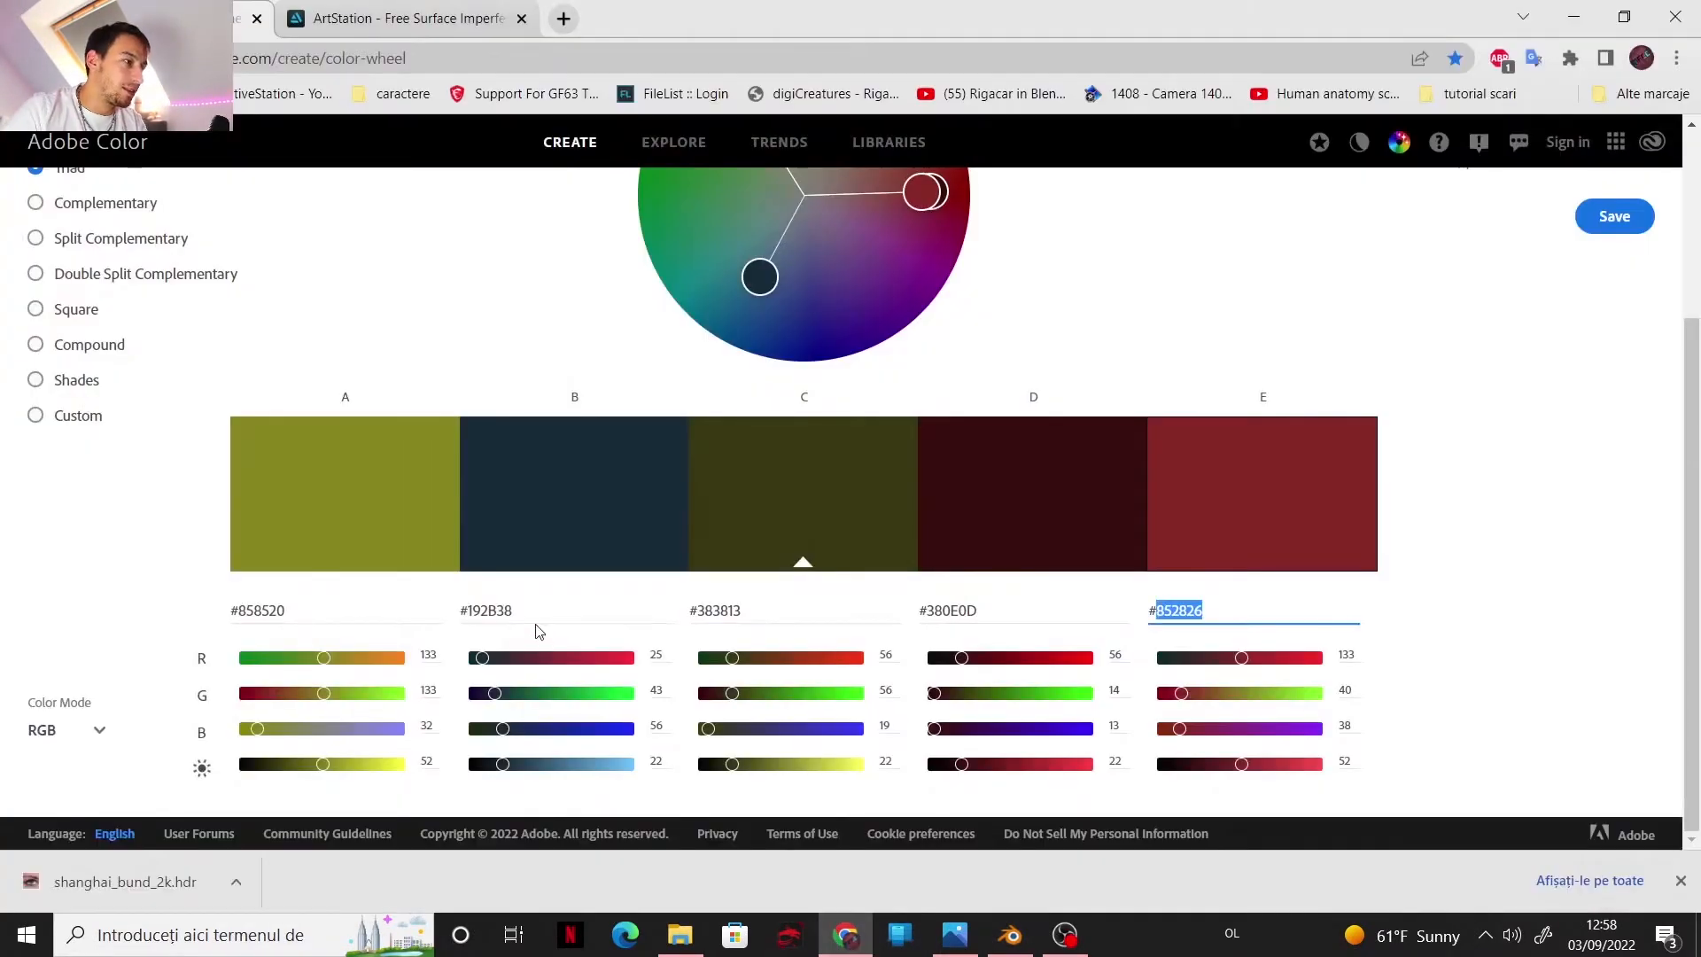
pyautogui.click(514, 610)
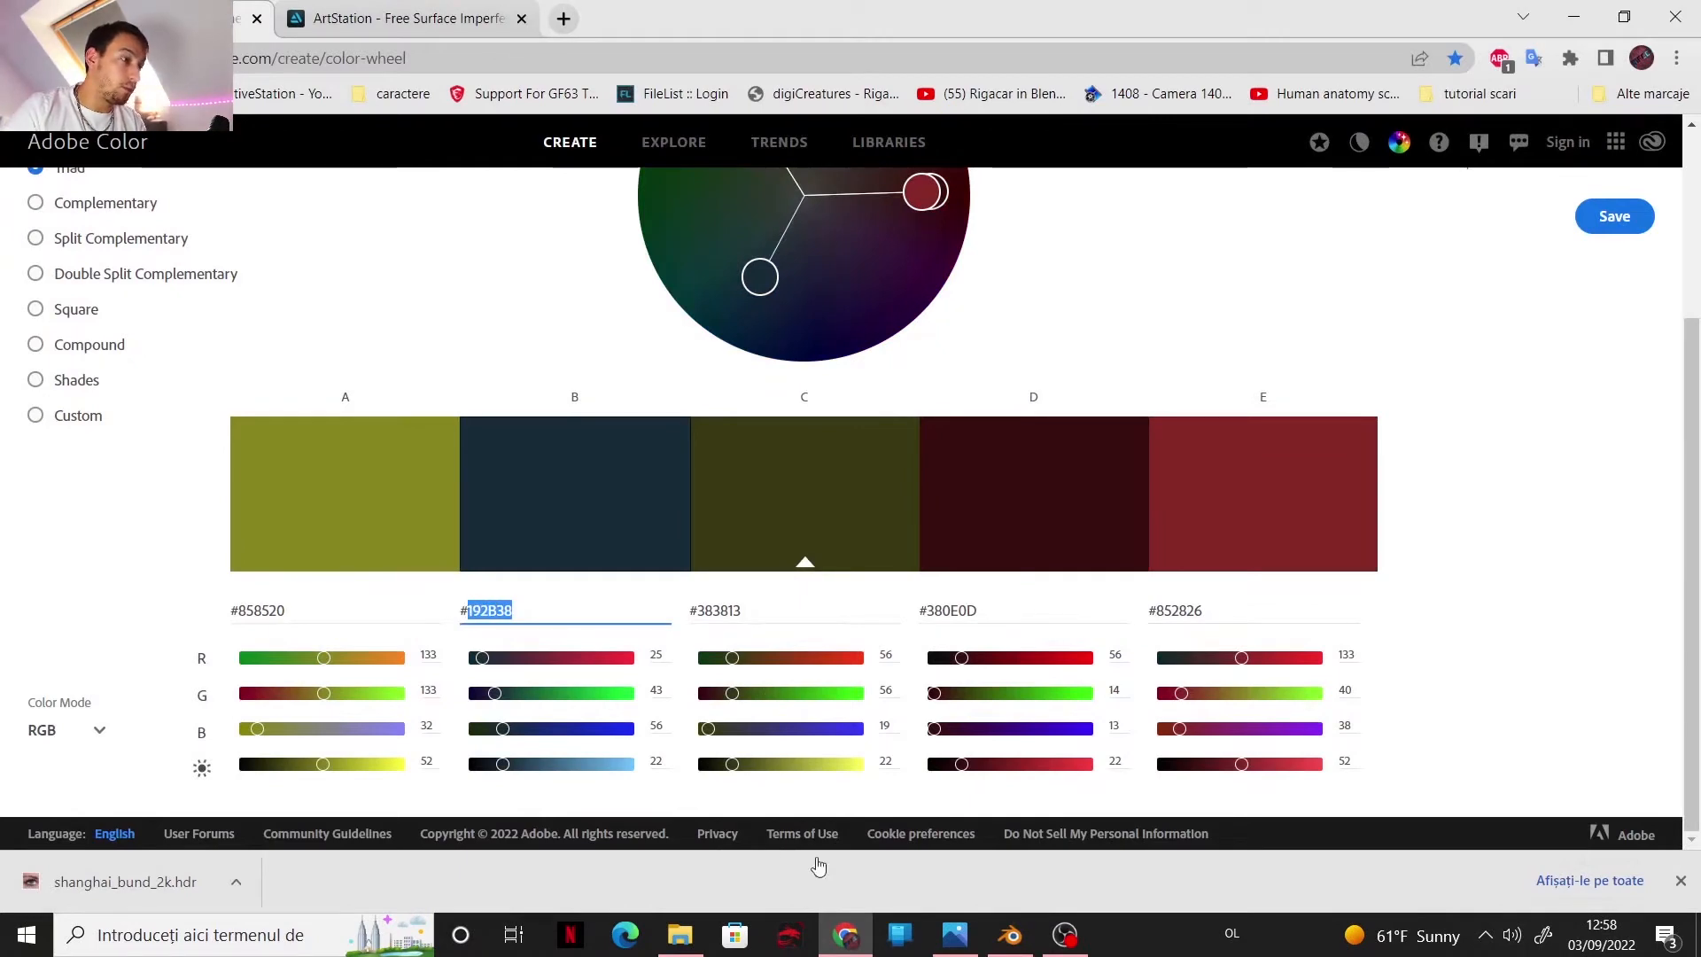
pyautogui.click(1010, 935)
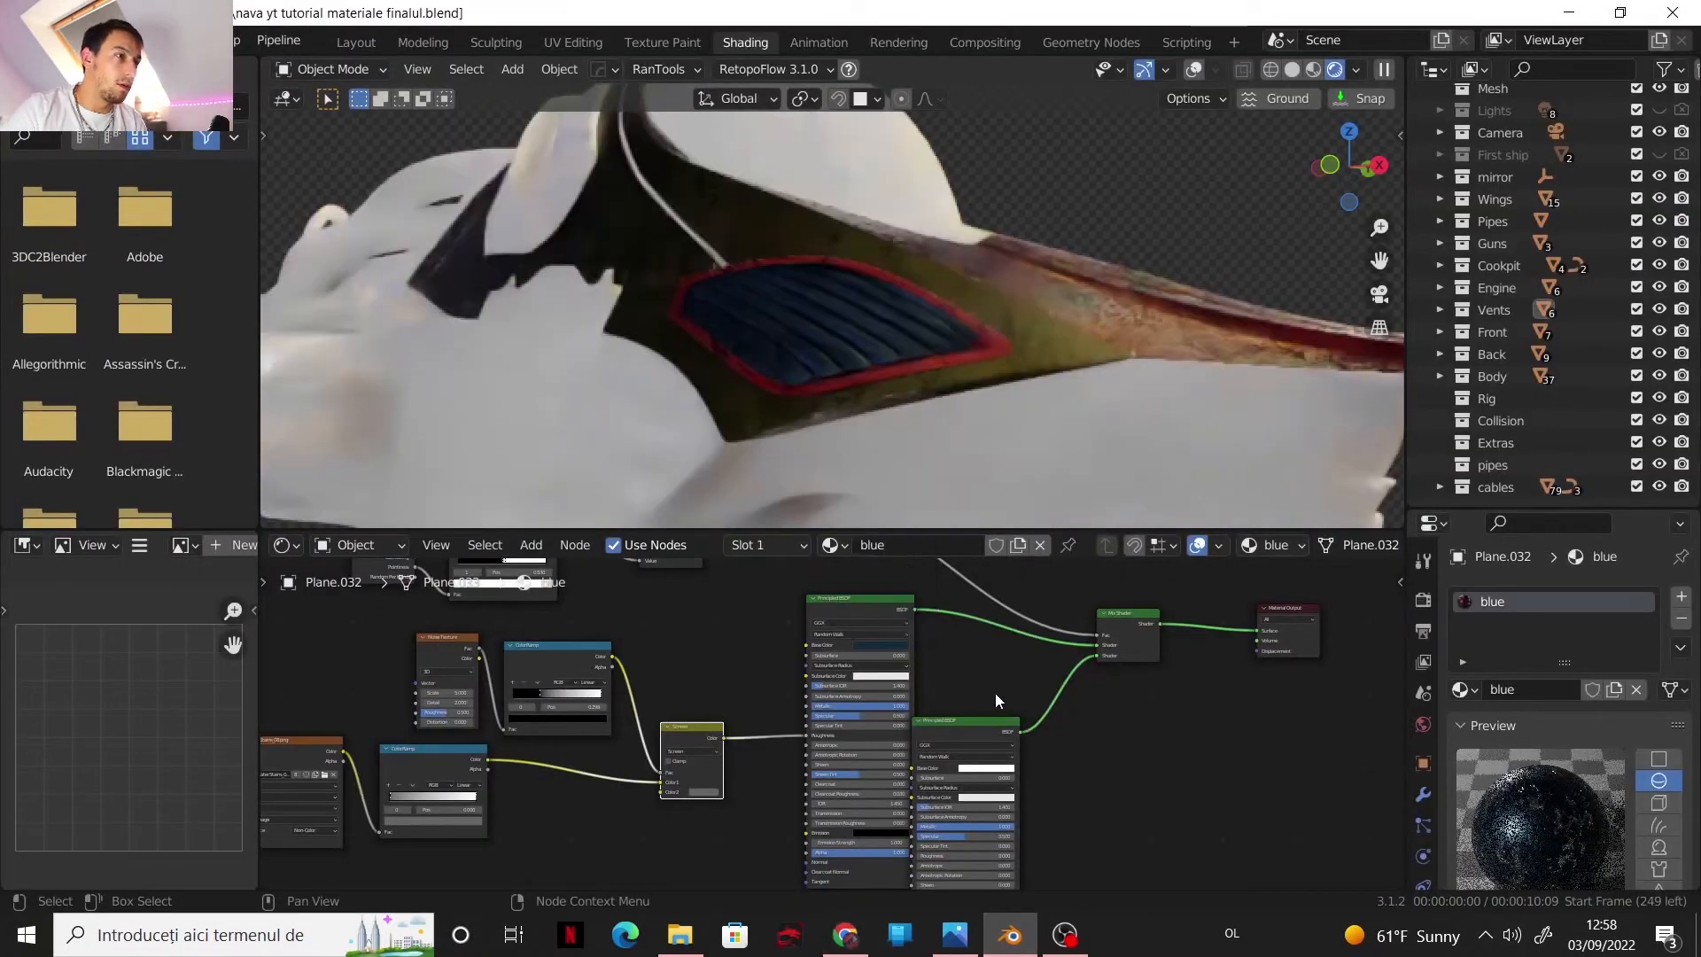
pyautogui.moveTo(955, 400); pyautogui.dragTo(1007, 304, button='middle')
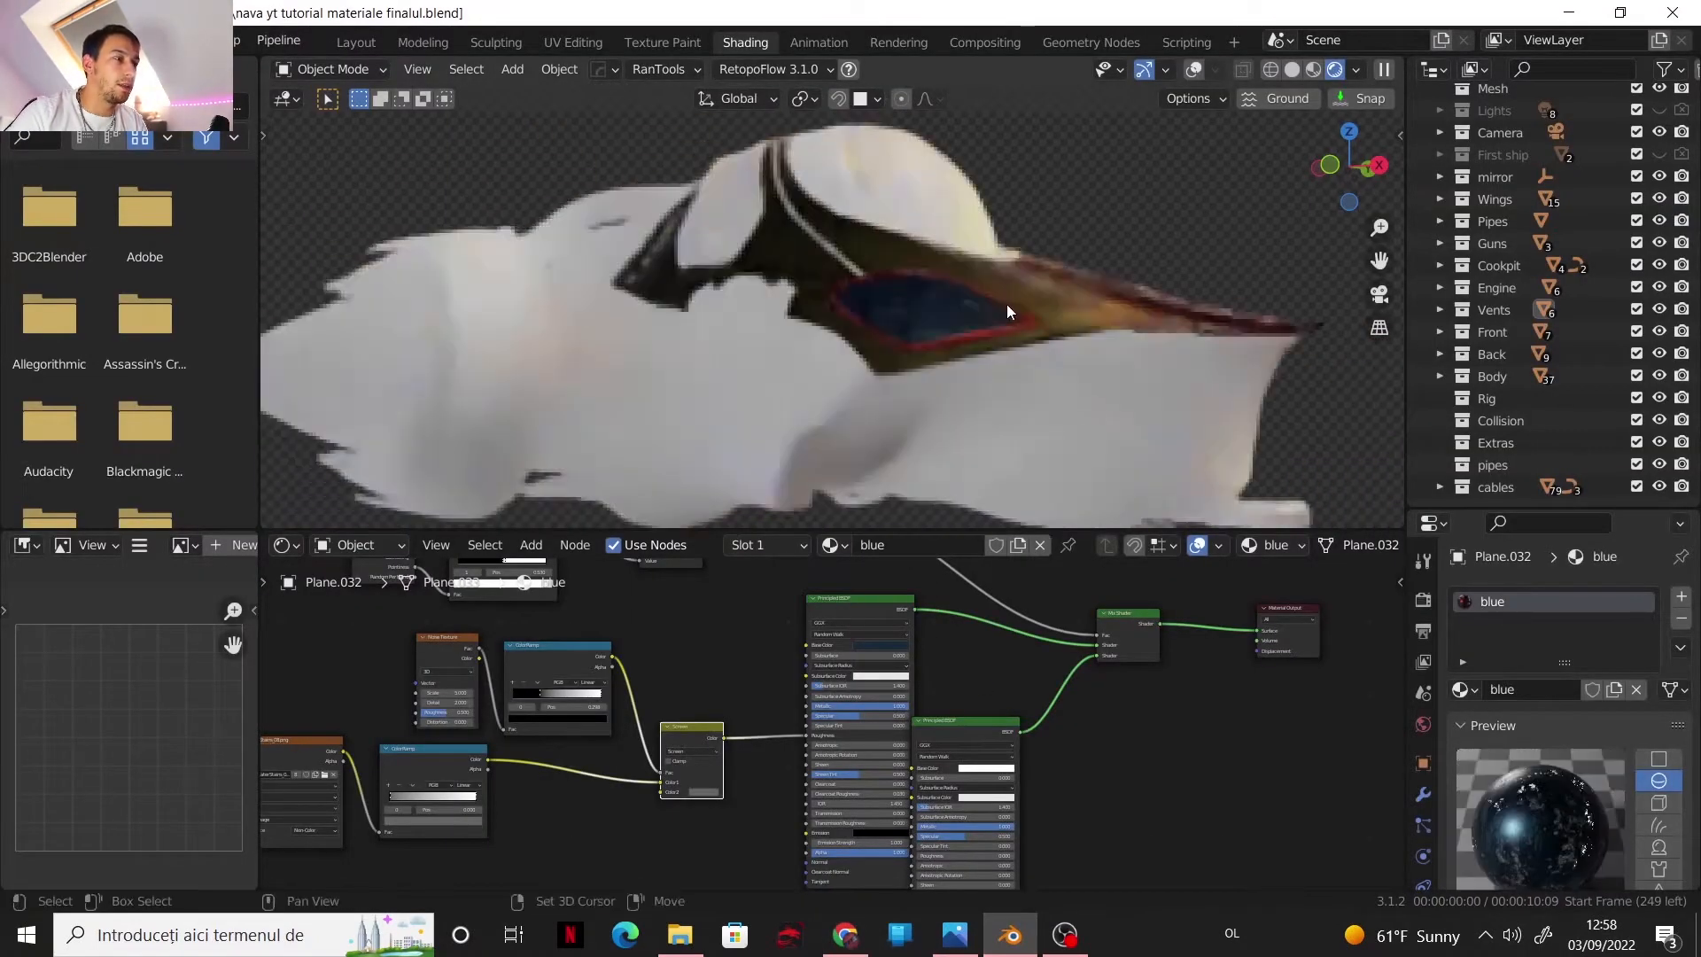
pyautogui.scroll(1, 985, 298)
# - Switch the viewport to Material Preview and assign the red material to the body panel below the side vent
pyautogui.click(1313, 69)
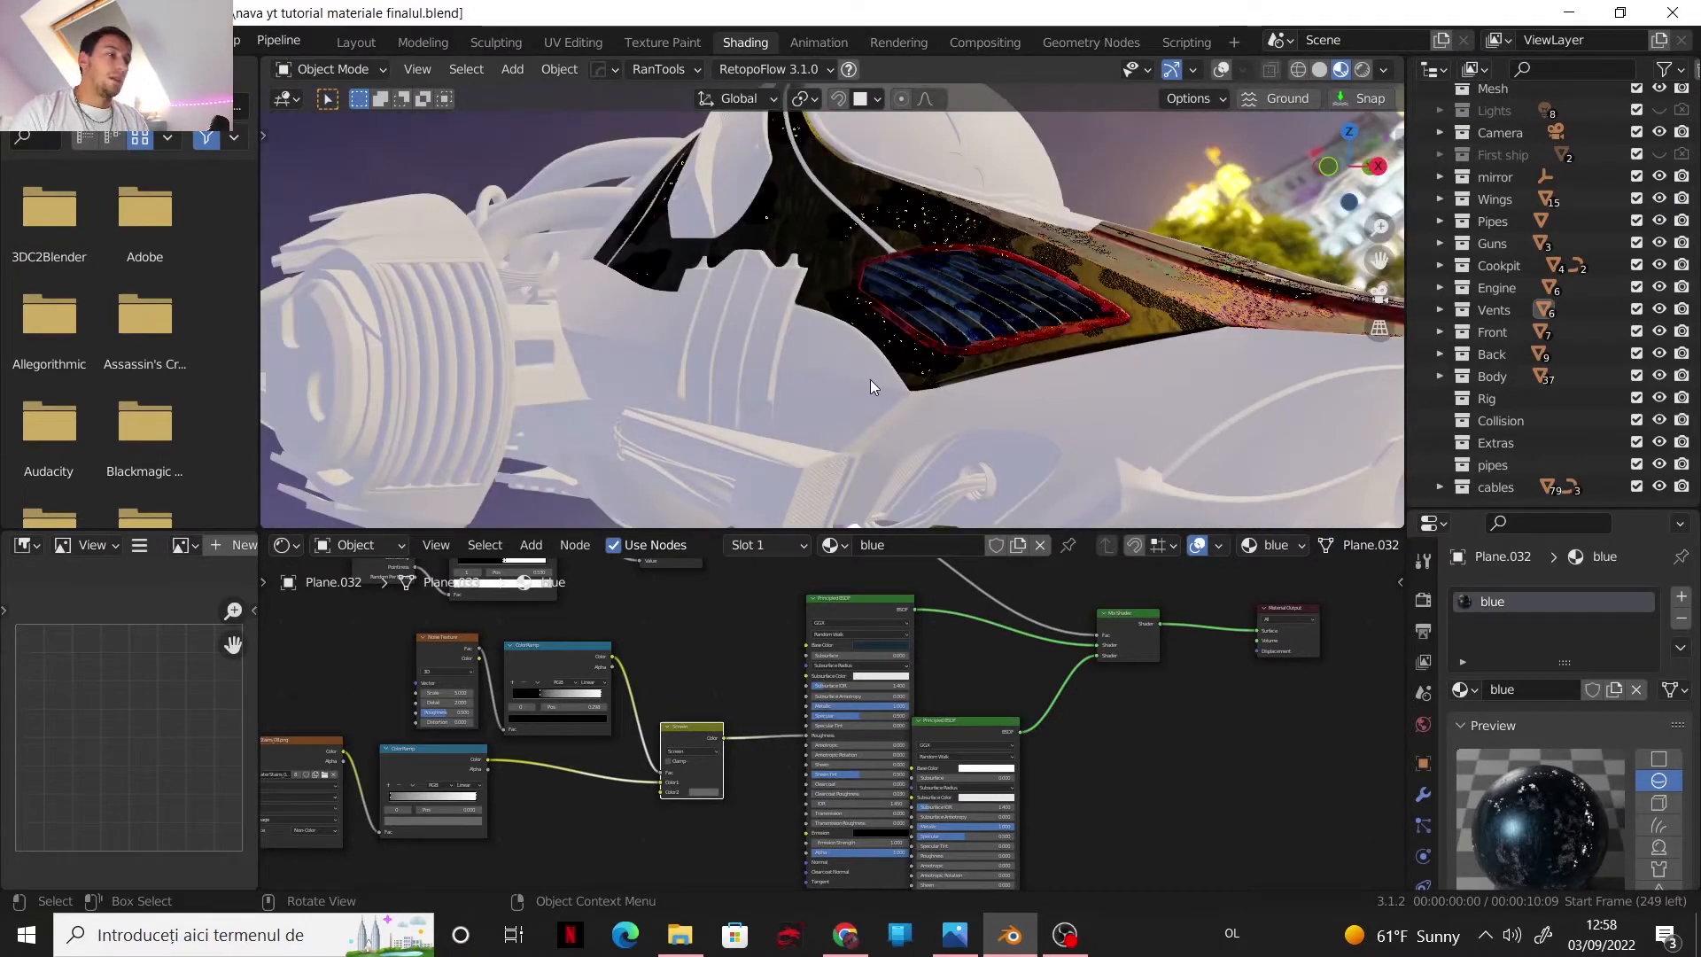
pyautogui.click(866, 374)
pyautogui.click(784, 545)
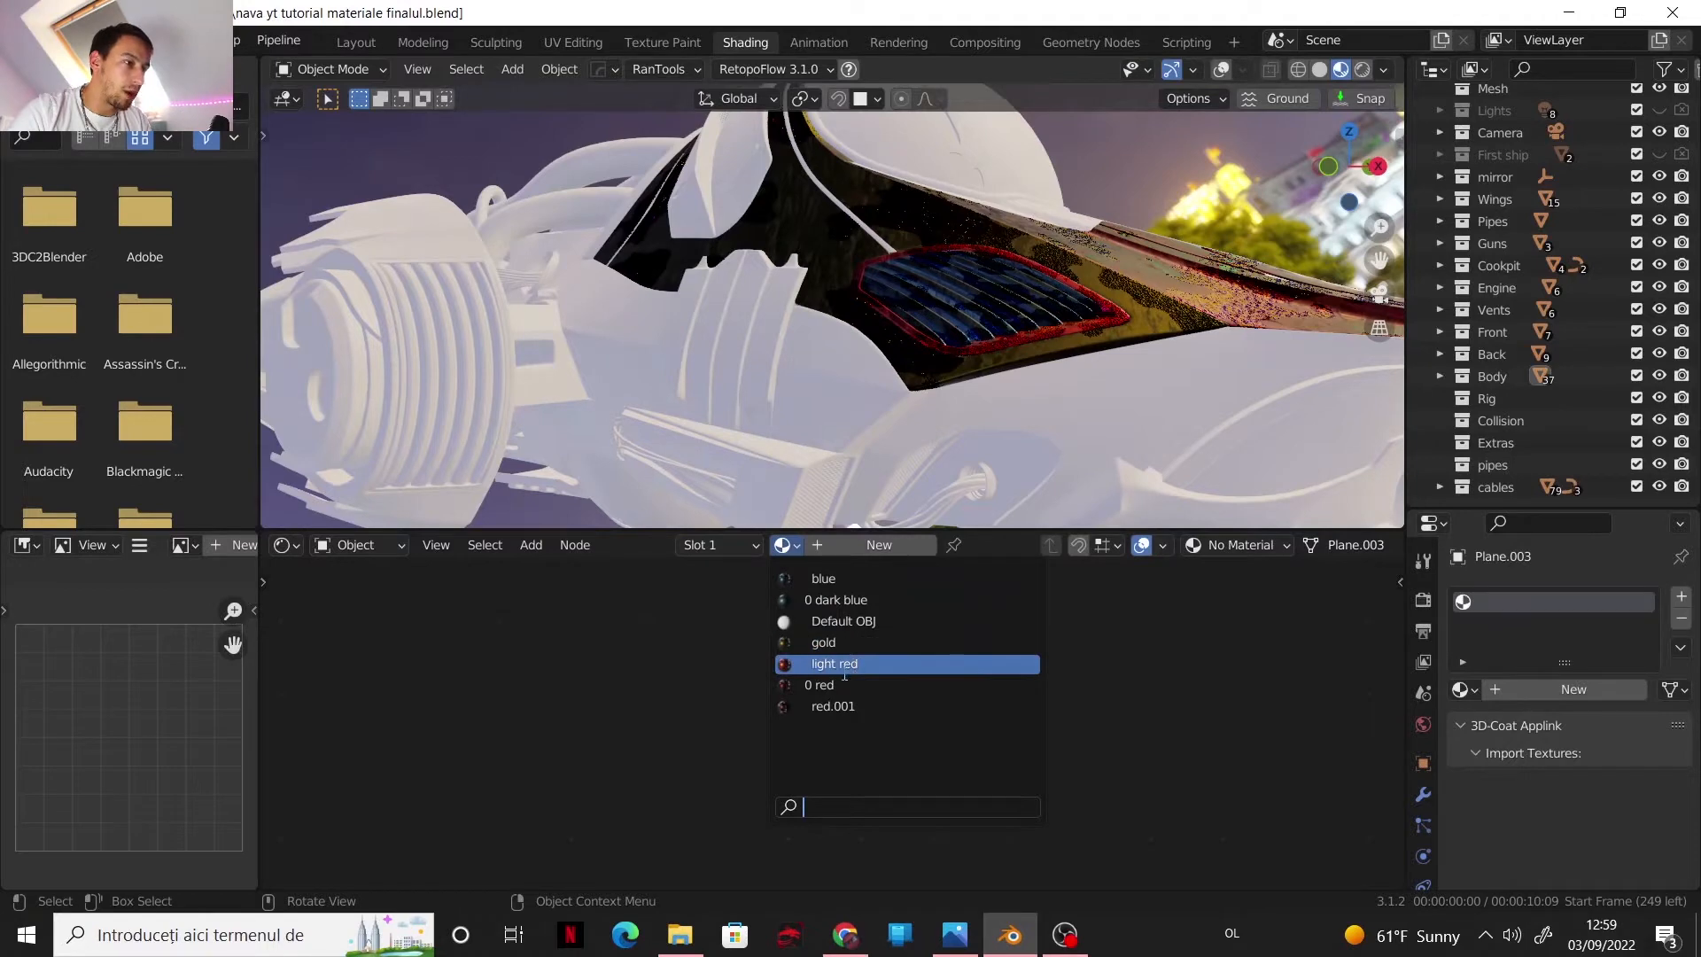
pyautogui.click(832, 685)
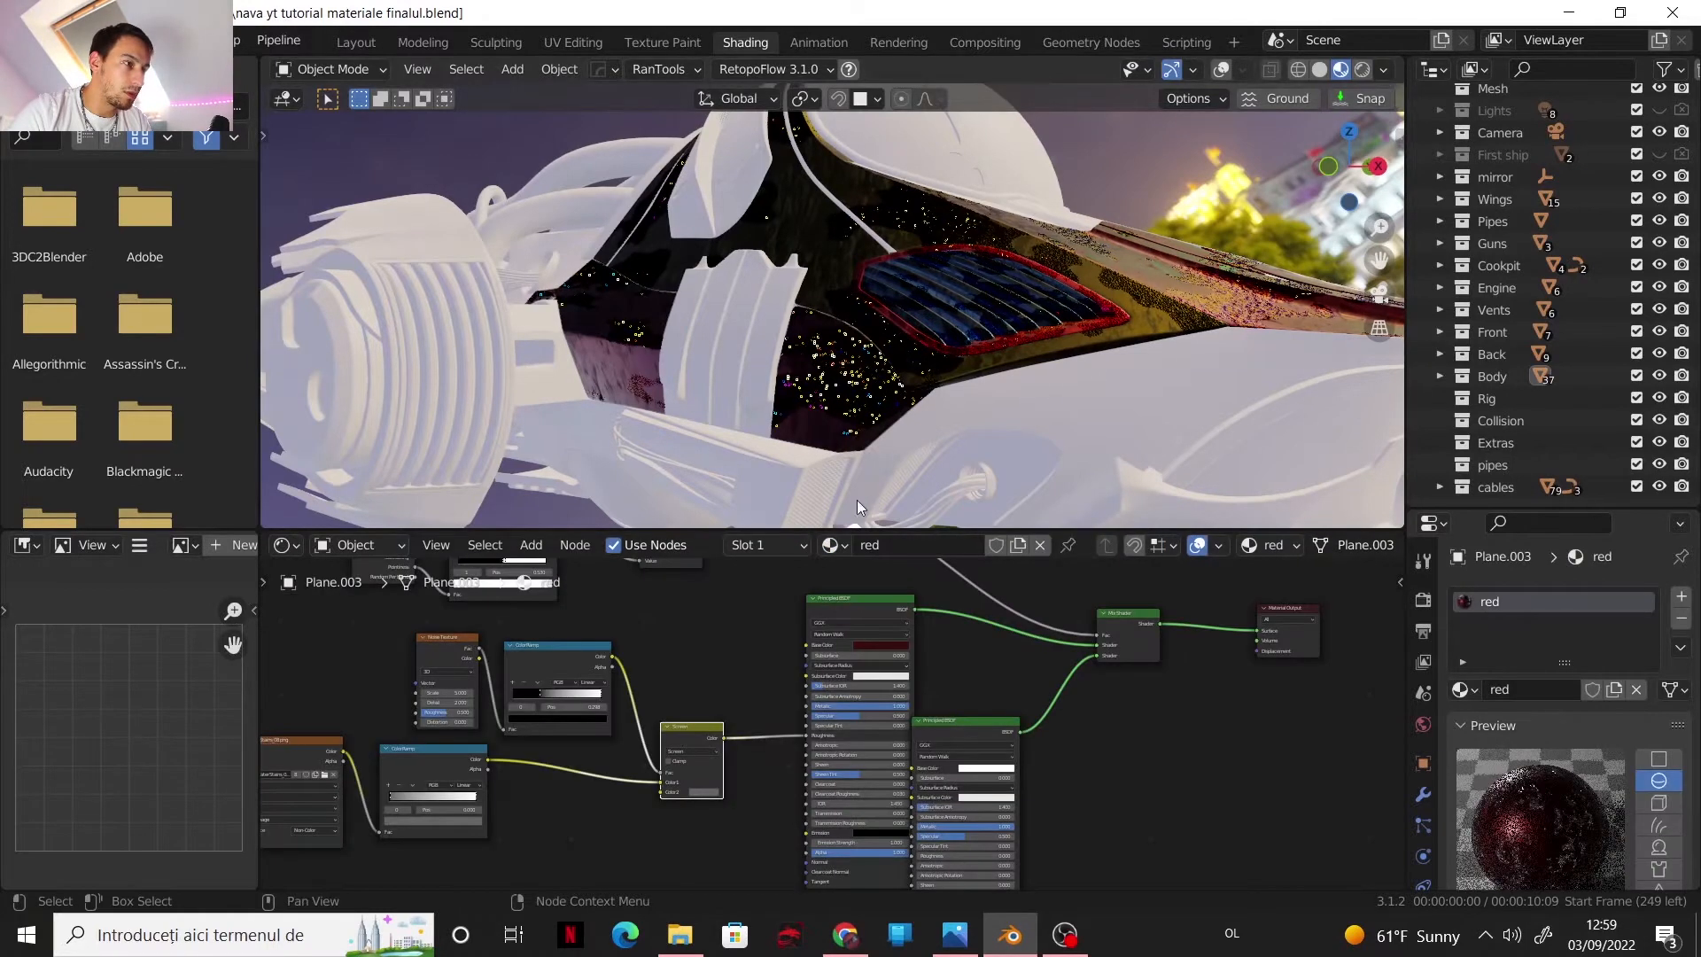
pyautogui.moveTo(889, 392); pyautogui.dragTo(939, 321, button='middle')
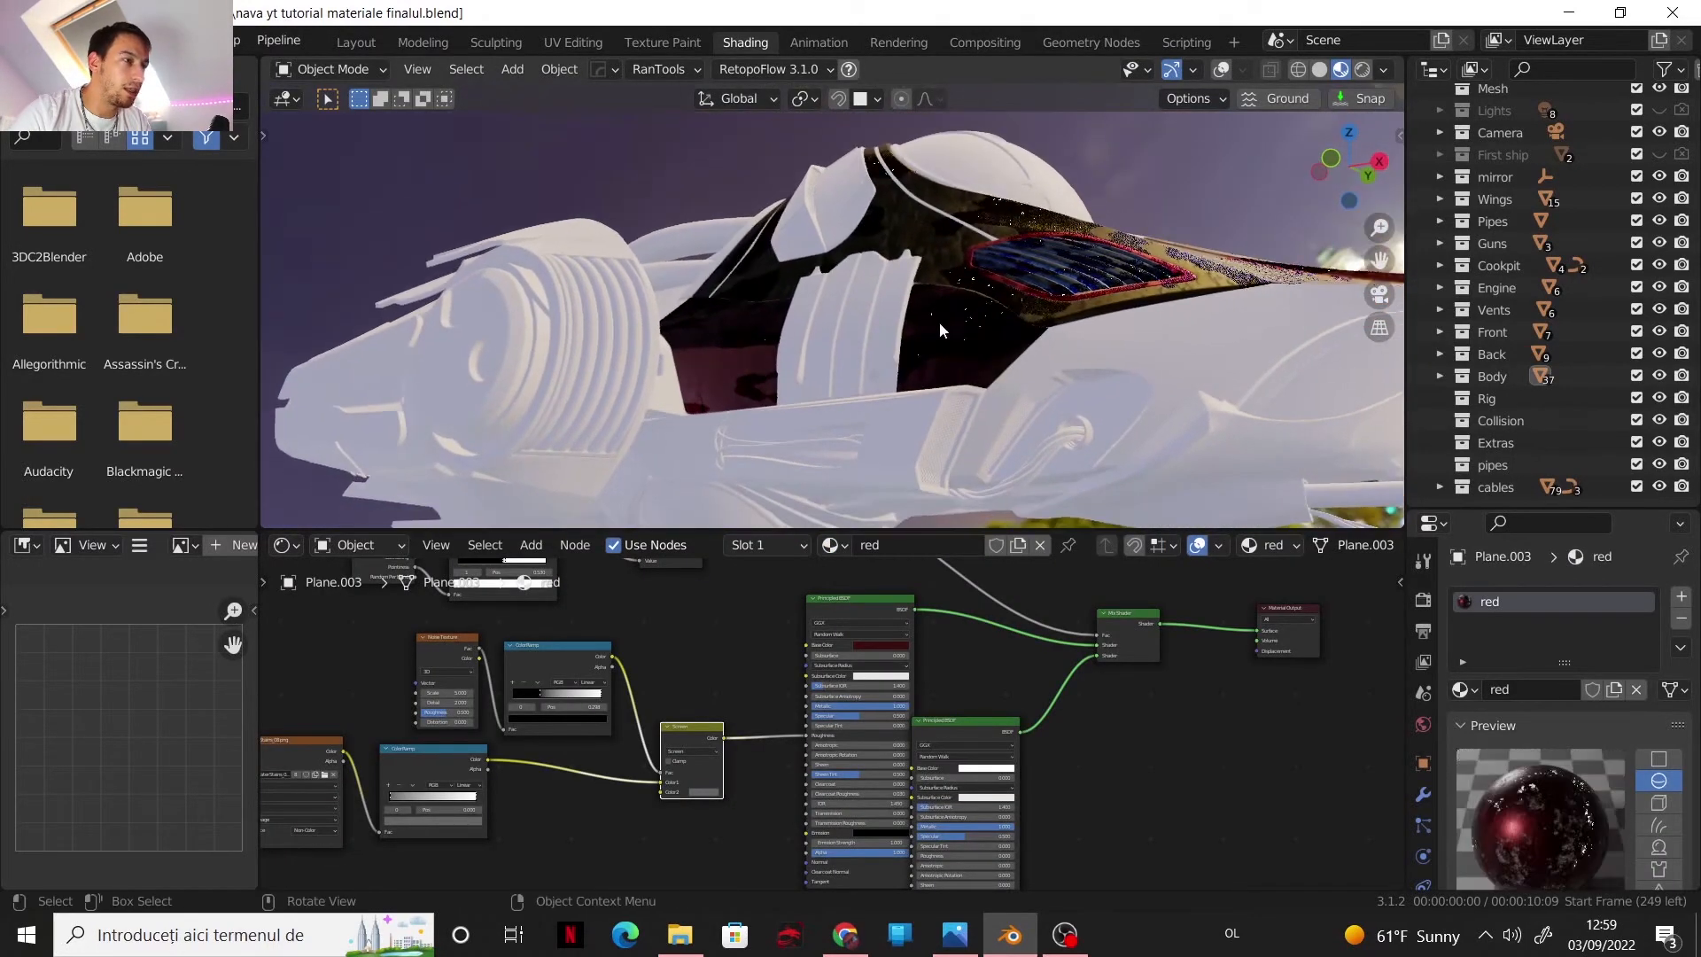
# - Turn on the viewport overlays and assign the red material to the ribbed panel behind the side vent
pyautogui.click(992, 226)
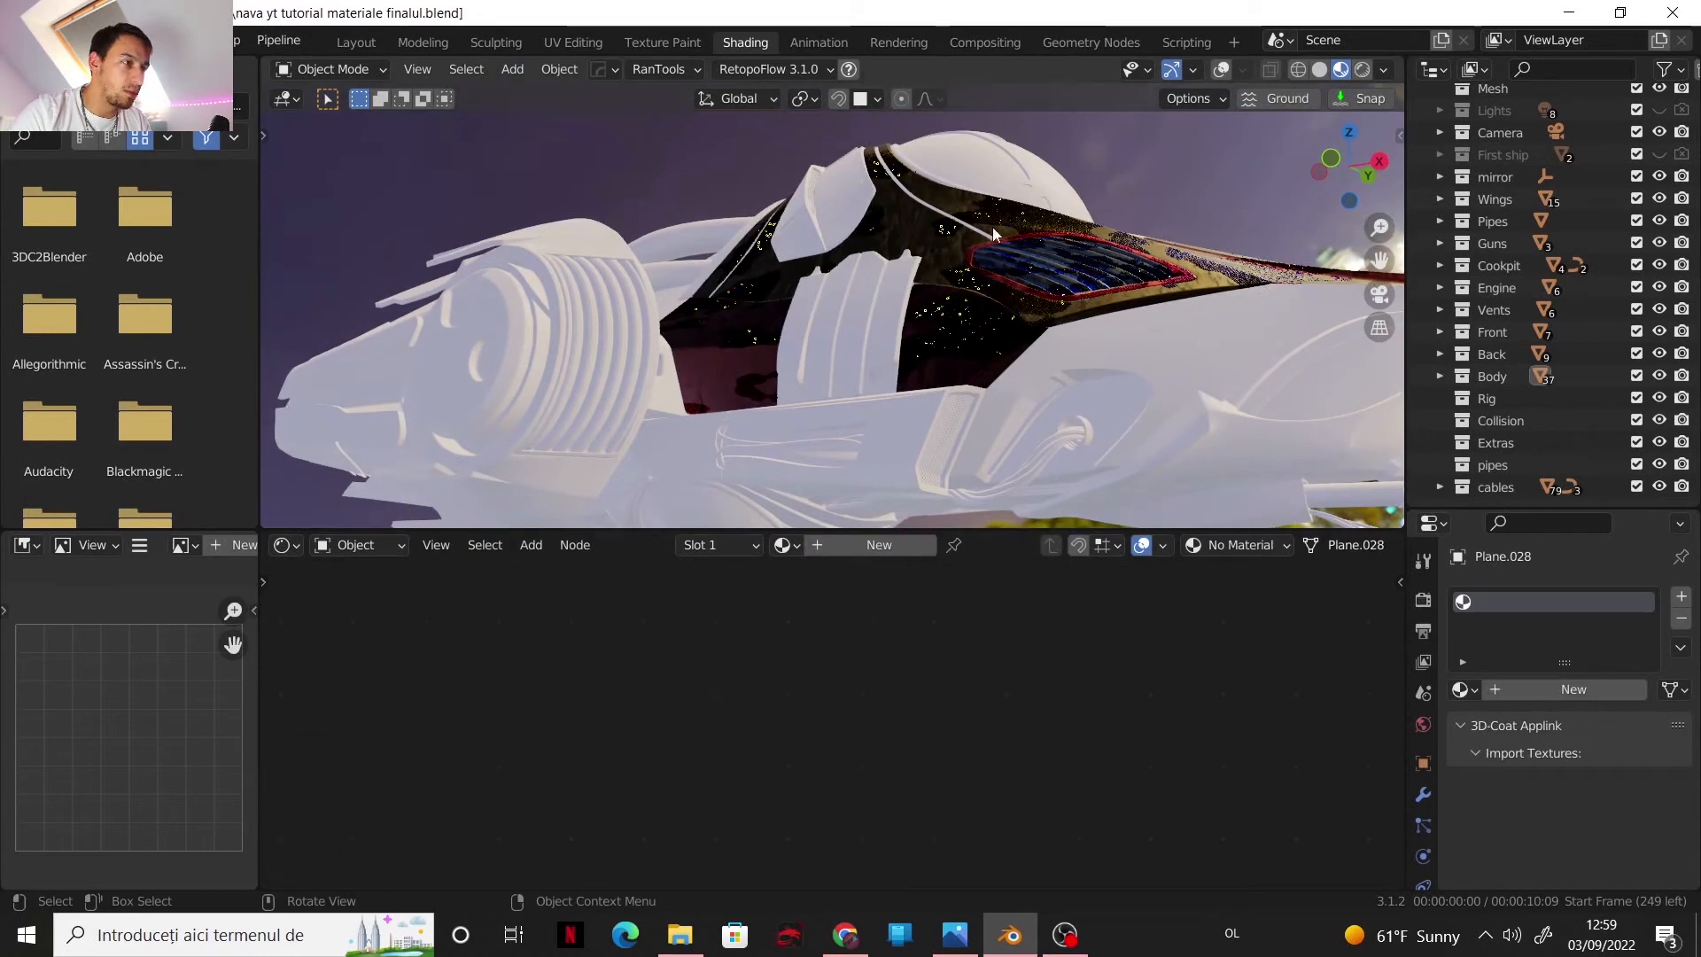
pyautogui.click(1221, 70)
pyautogui.click(783, 545)
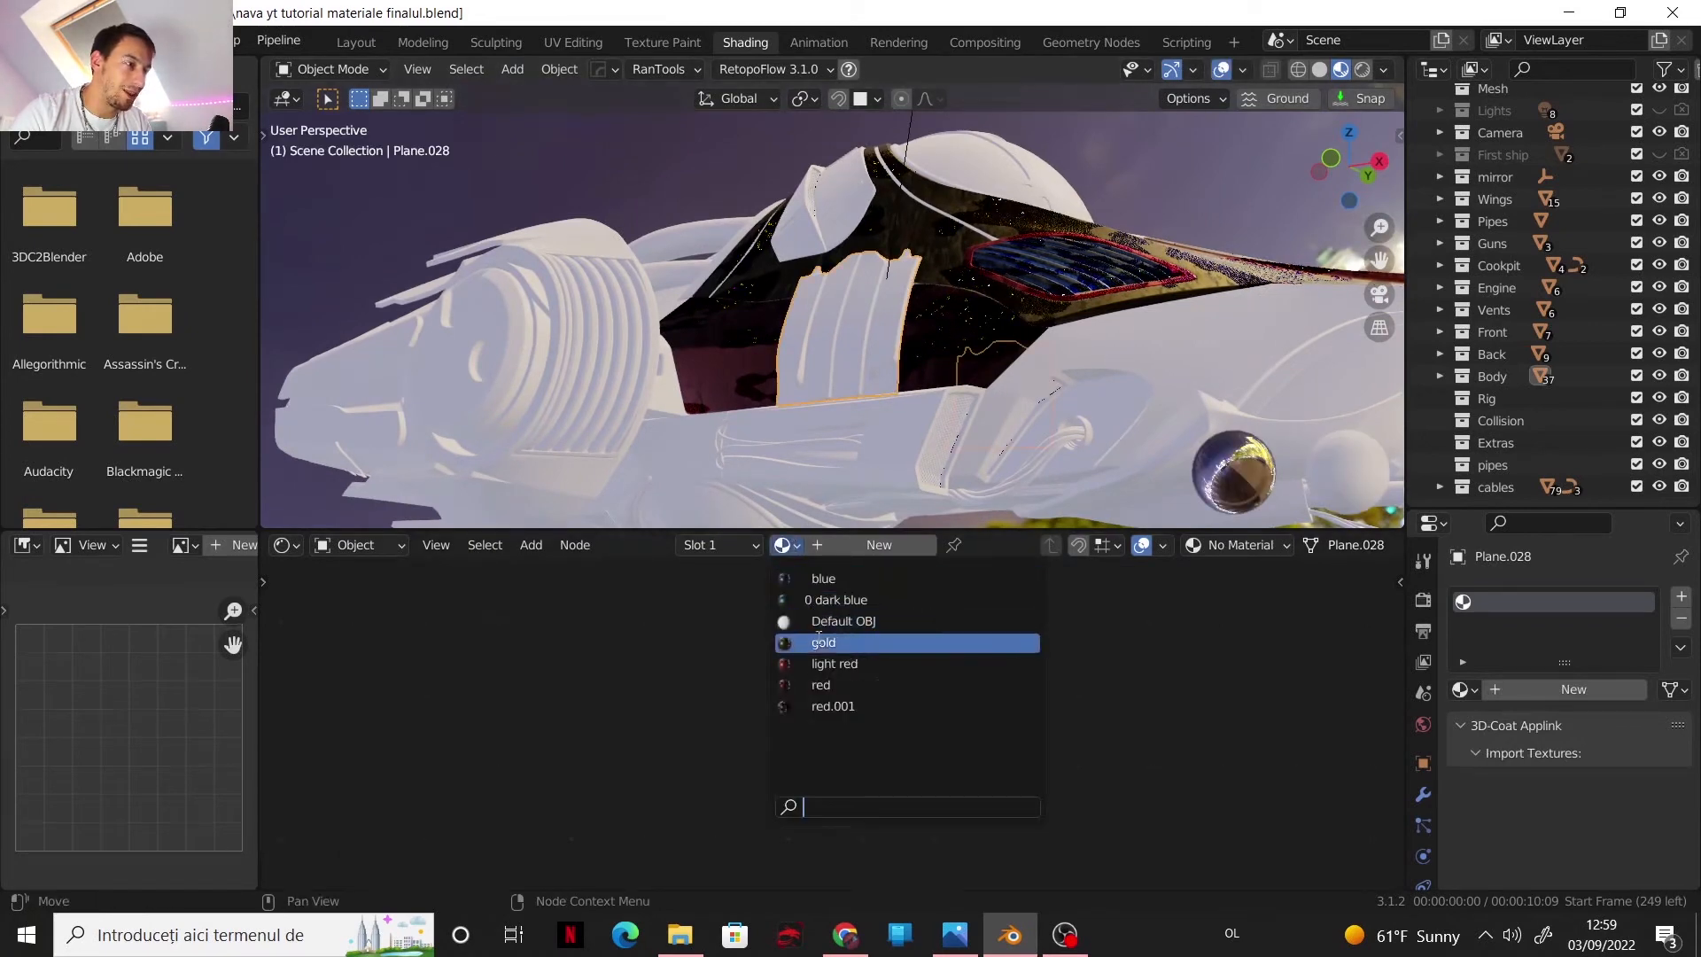
pyautogui.click(824, 684)
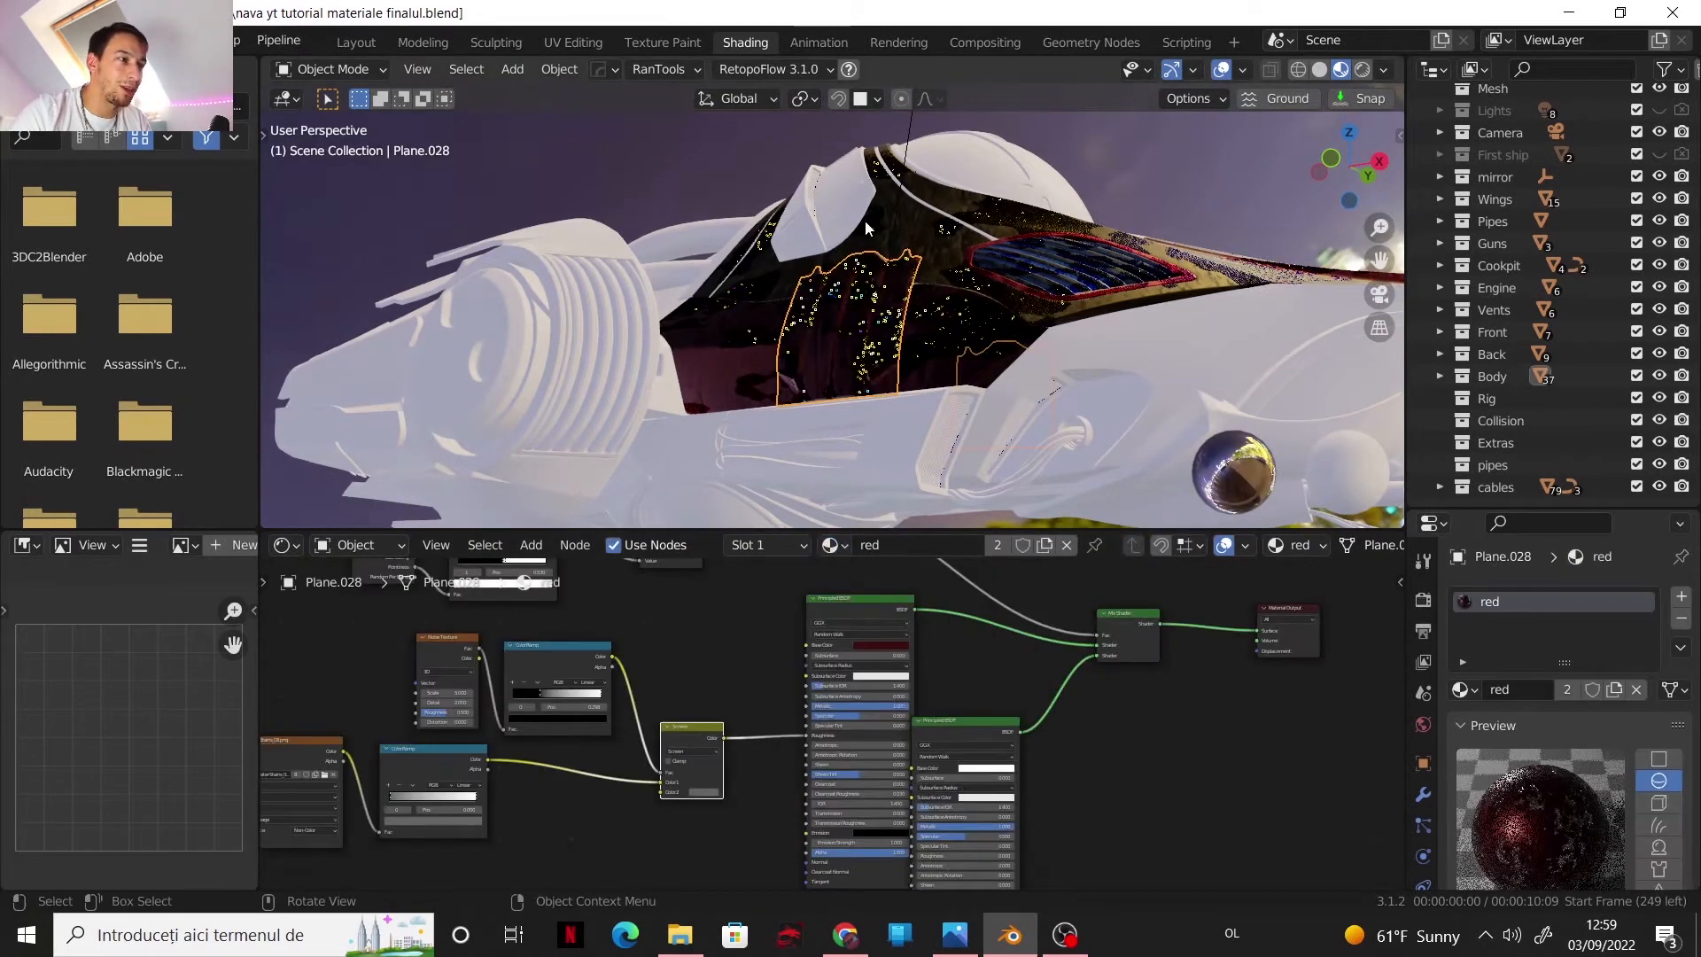
# - Try the gold material on the front half of the slotted plate beside the cockpit
pyautogui.moveTo(865, 221); pyautogui.dragTo(911, 343, button='middle')
pyautogui.scroll(3, 910, 344)
pyautogui.click(911, 344)
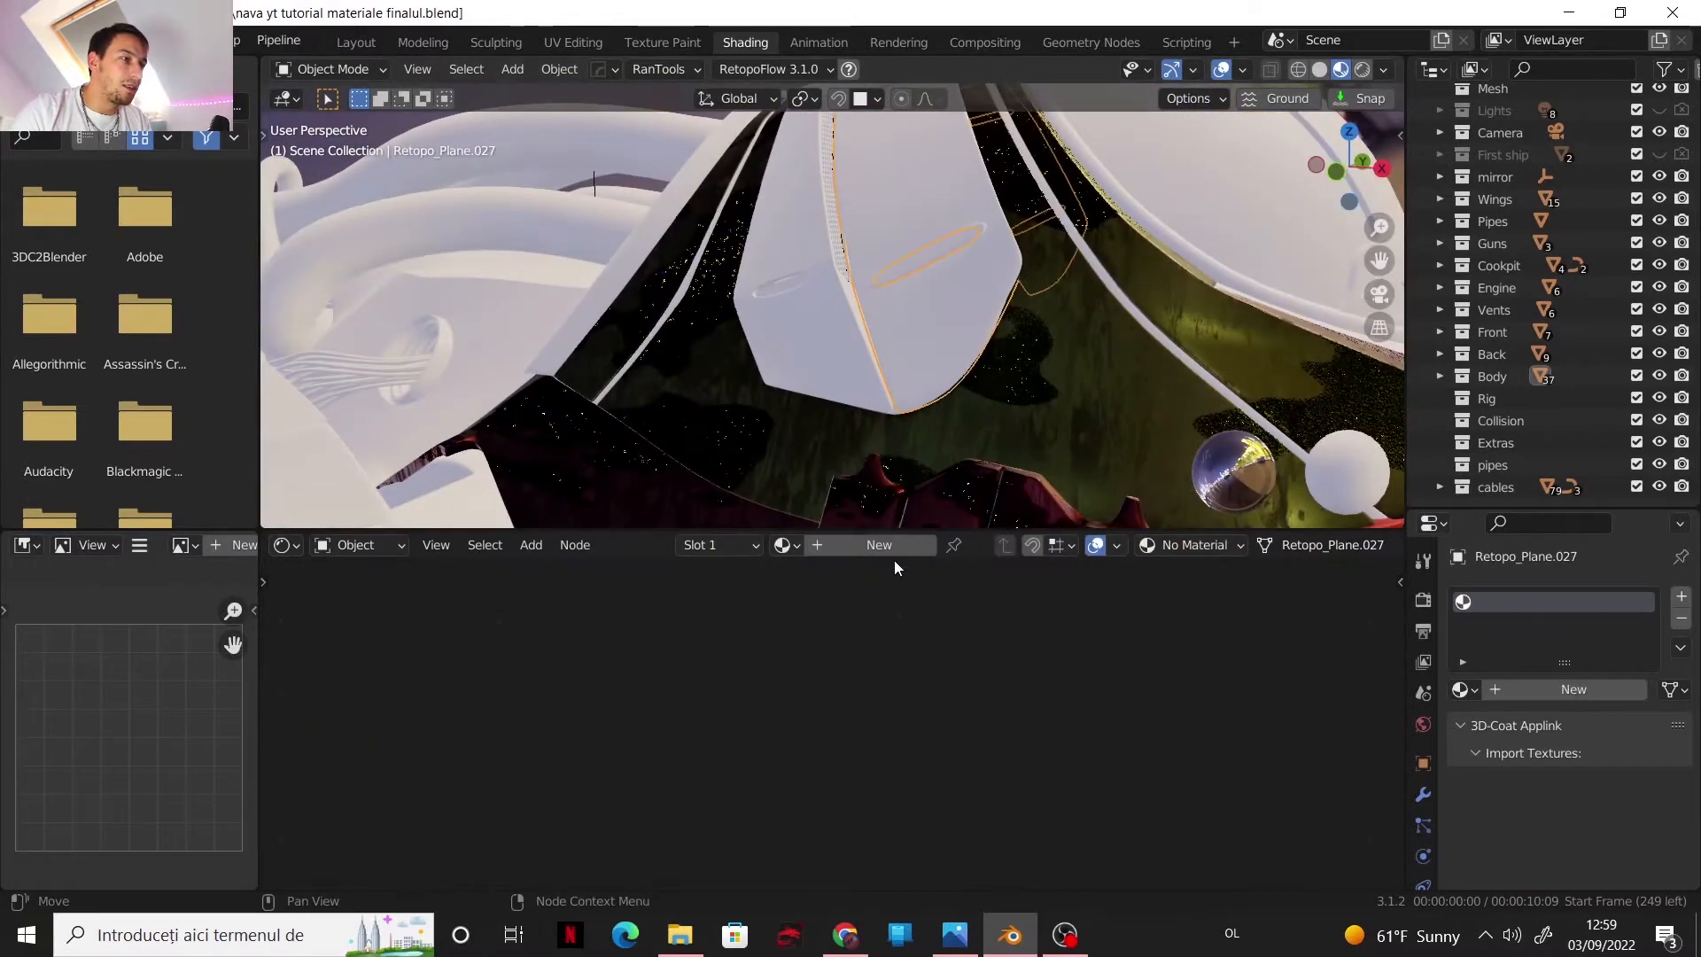
pyautogui.click(785, 544)
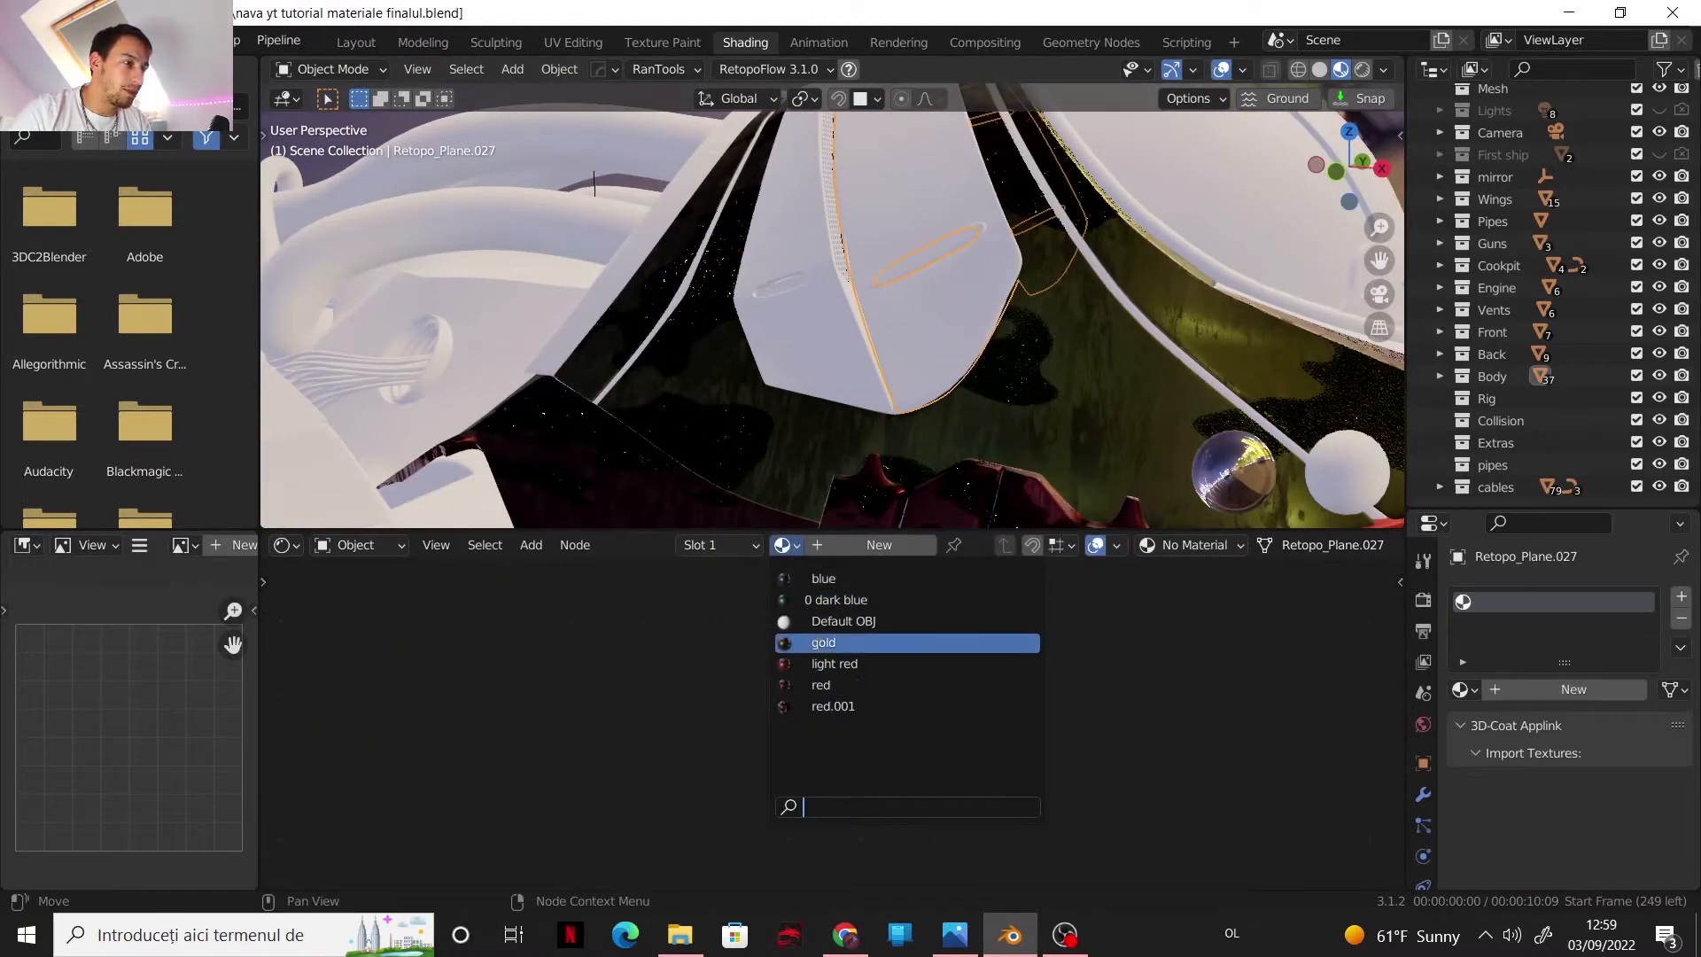
pyautogui.click(815, 643)
# - Assign the light red material to both halves of the slotted plate beside the cockpit
pyautogui.click(859, 349)
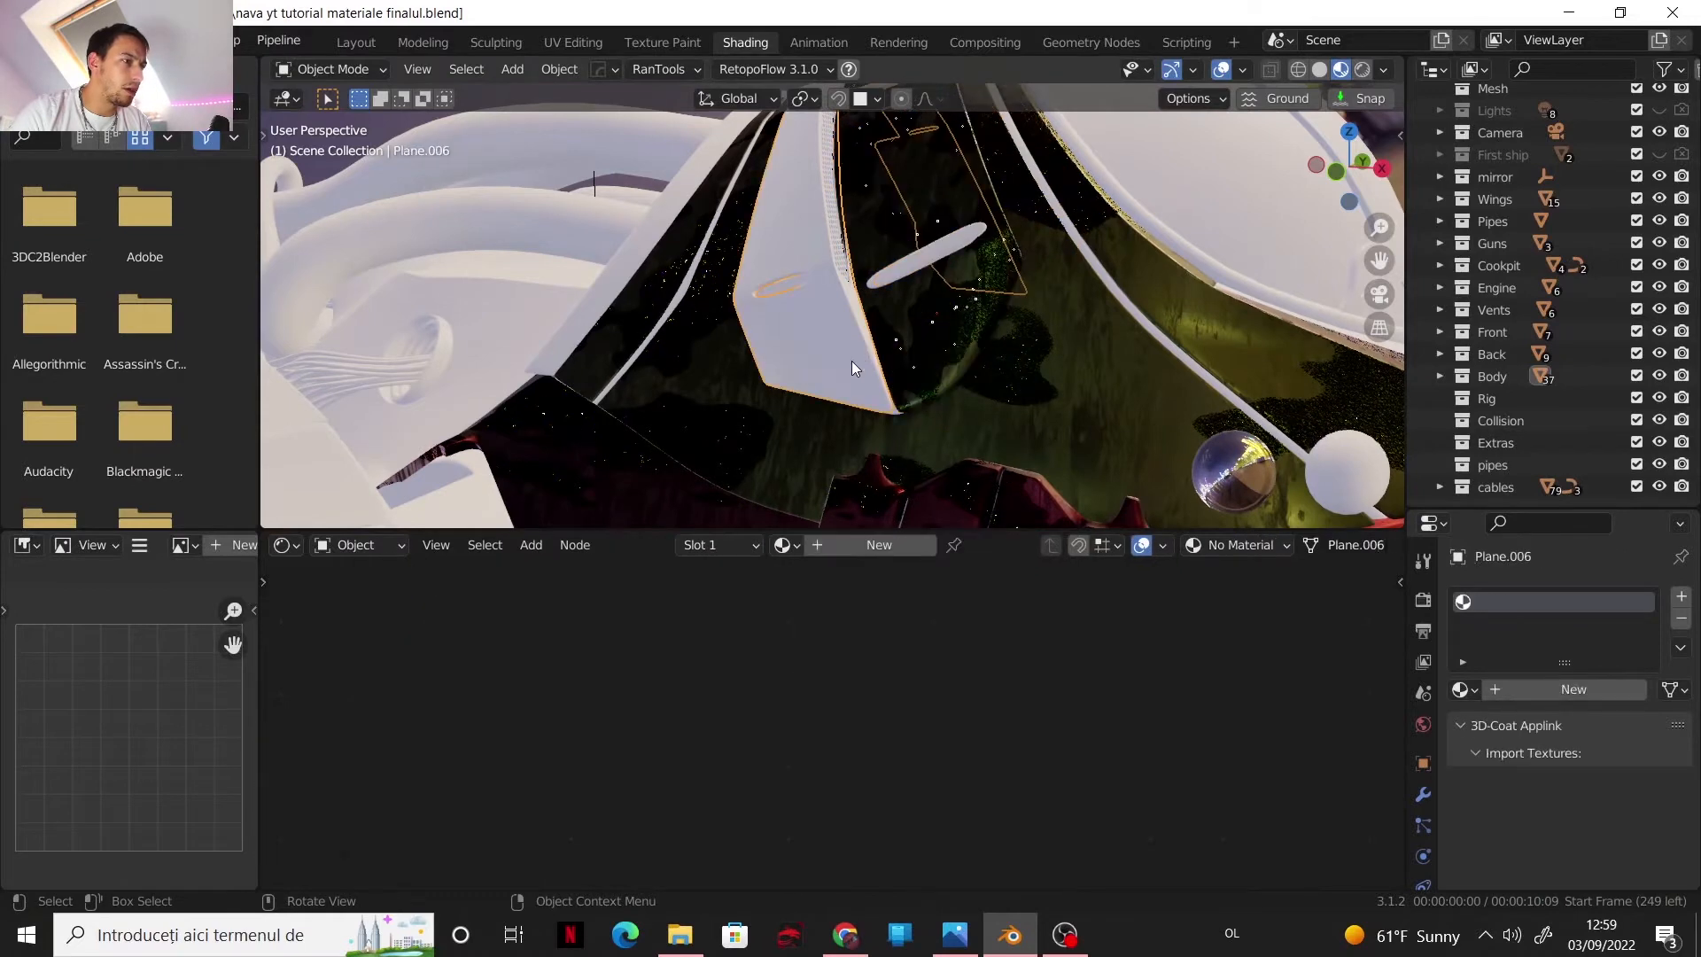
pyautogui.click(890, 338)
pyautogui.click(831, 544)
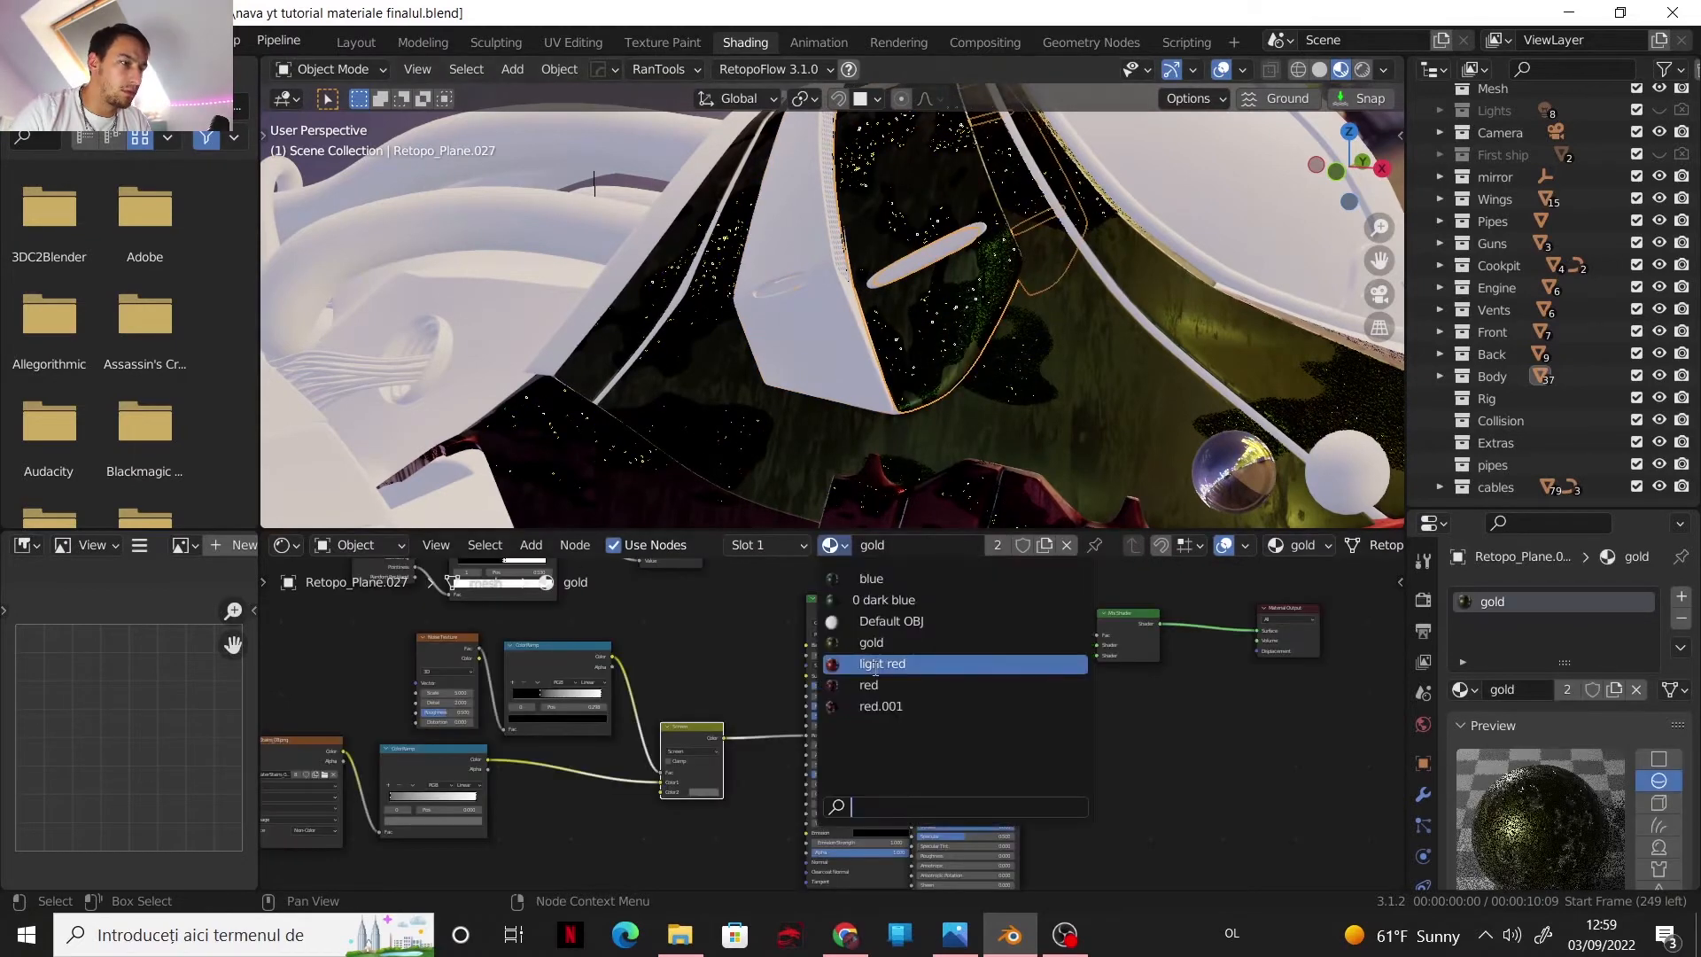
pyautogui.click(868, 664)
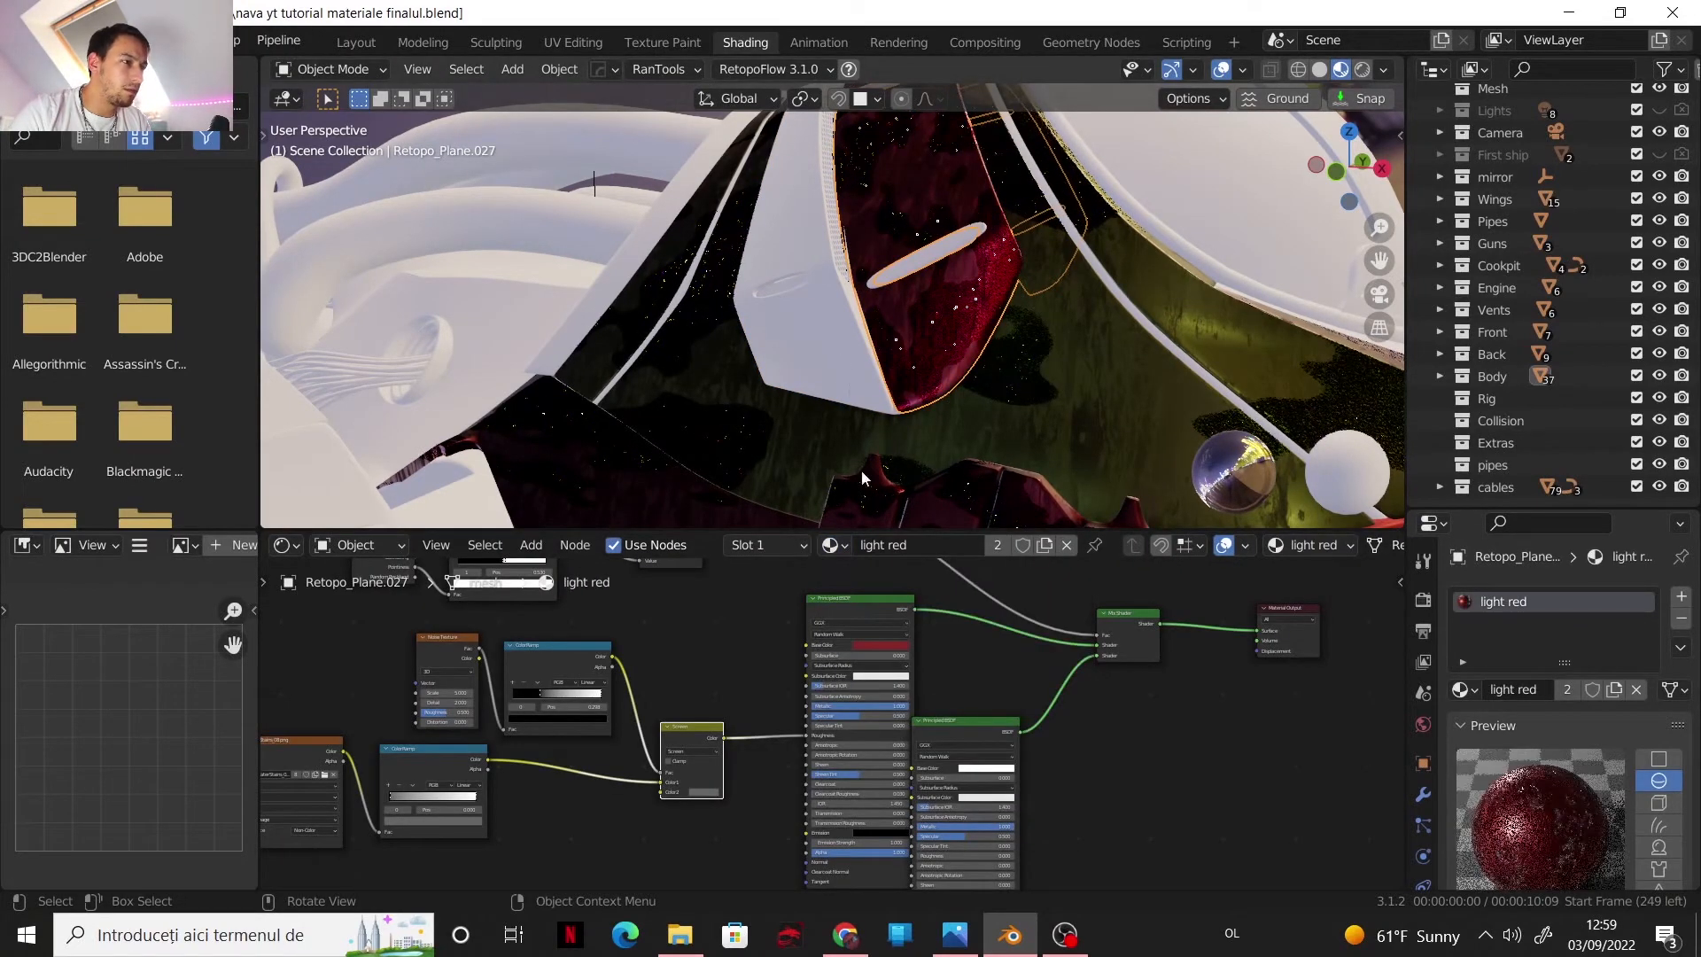
pyautogui.click(858, 353)
pyautogui.click(785, 544)
pyautogui.click(833, 663)
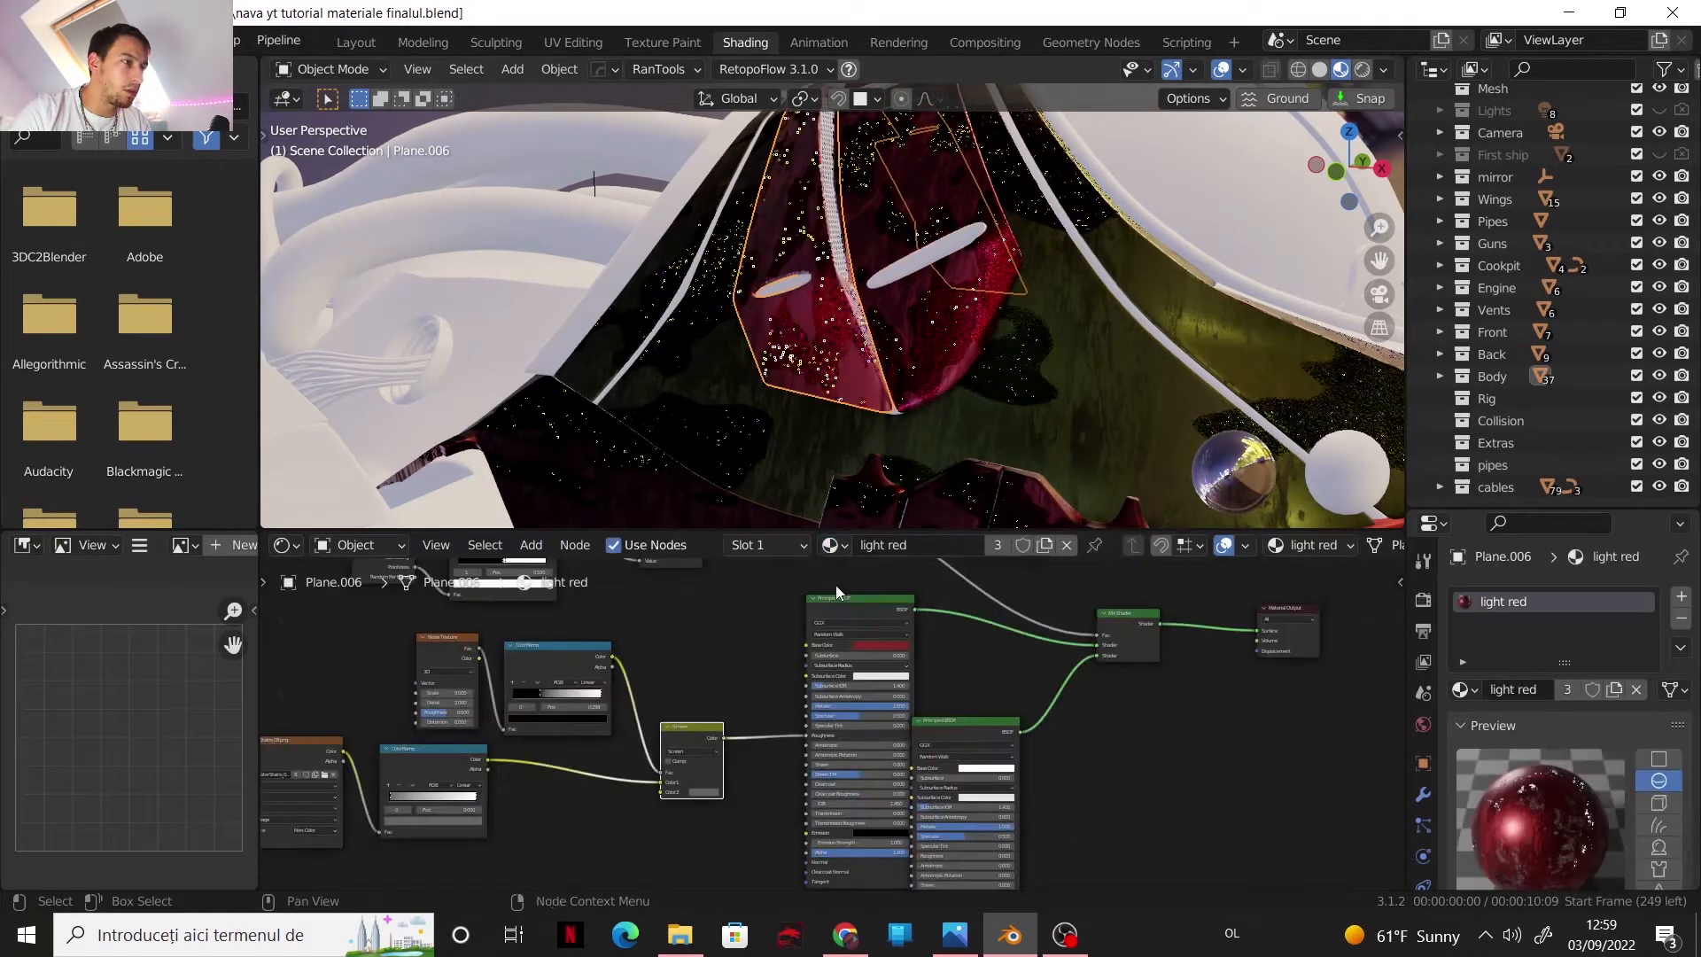
# - Assign the red material to the curved band at the rear edge of the body, next to the thick pipes
pyautogui.moveTo(832, 323); pyautogui.dragTo(952, 363, button='middle')
pyautogui.click(748, 358)
pyautogui.click(785, 544)
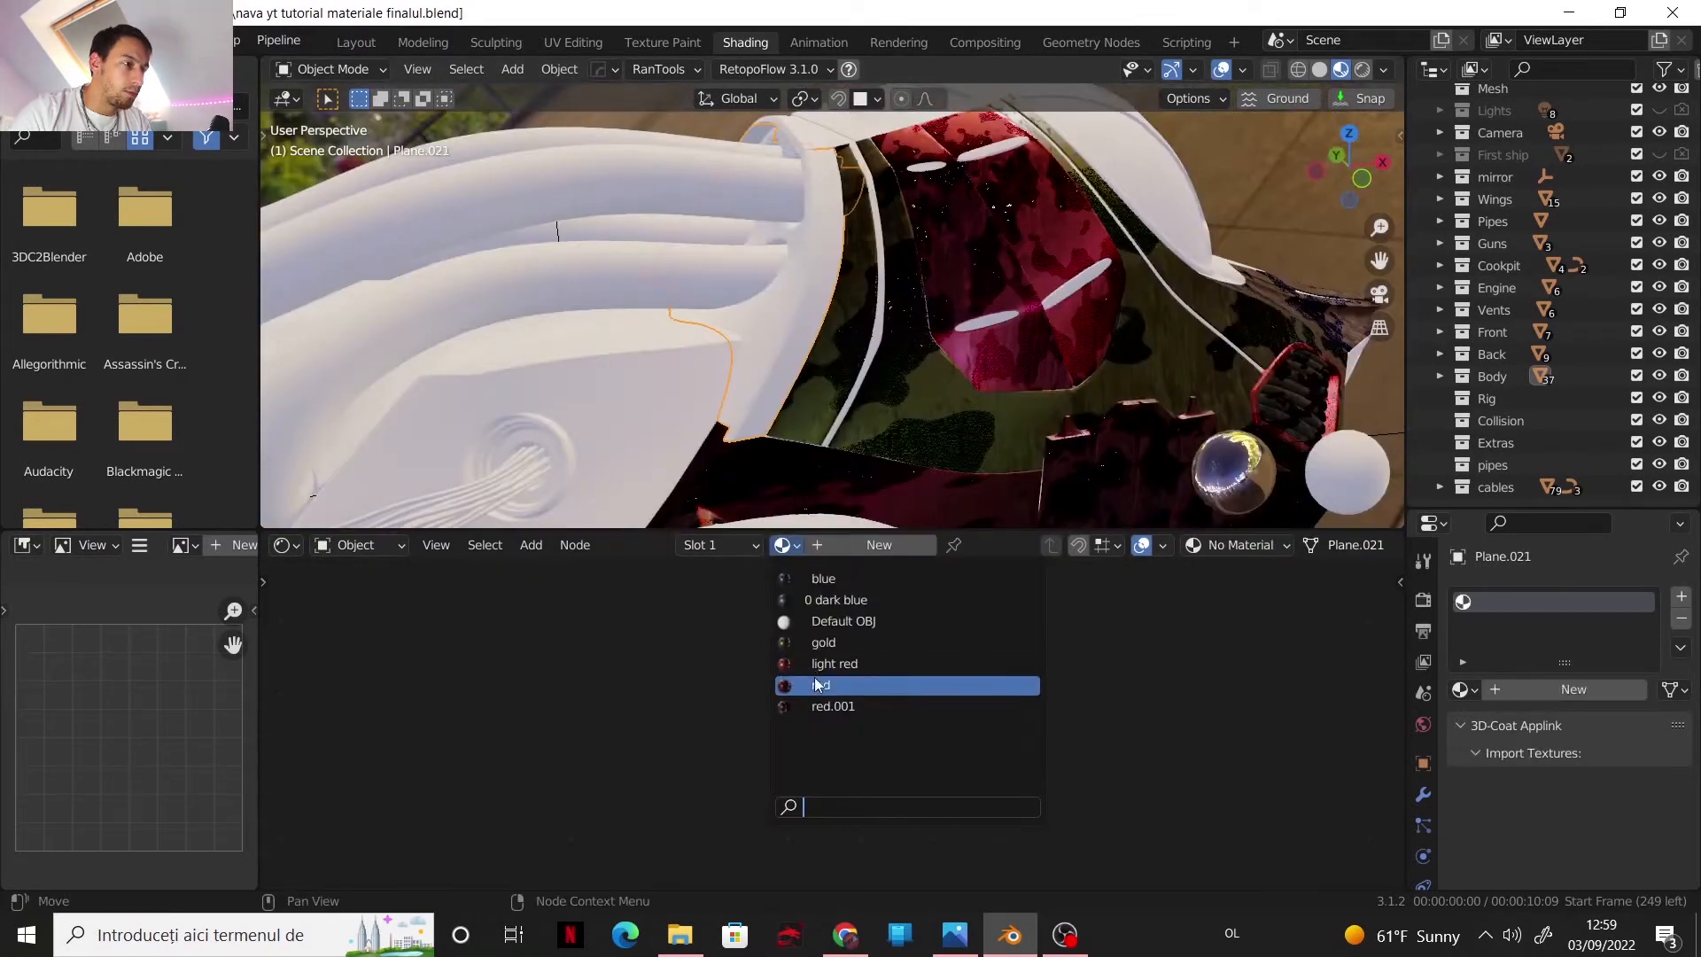
pyautogui.click(819, 682)
# - Assign the gold material to the top panel directly behind the cockpit canopy
pyautogui.moveTo(792, 474); pyautogui.dragTo(824, 408, button='middle')
pyautogui.click(840, 321)
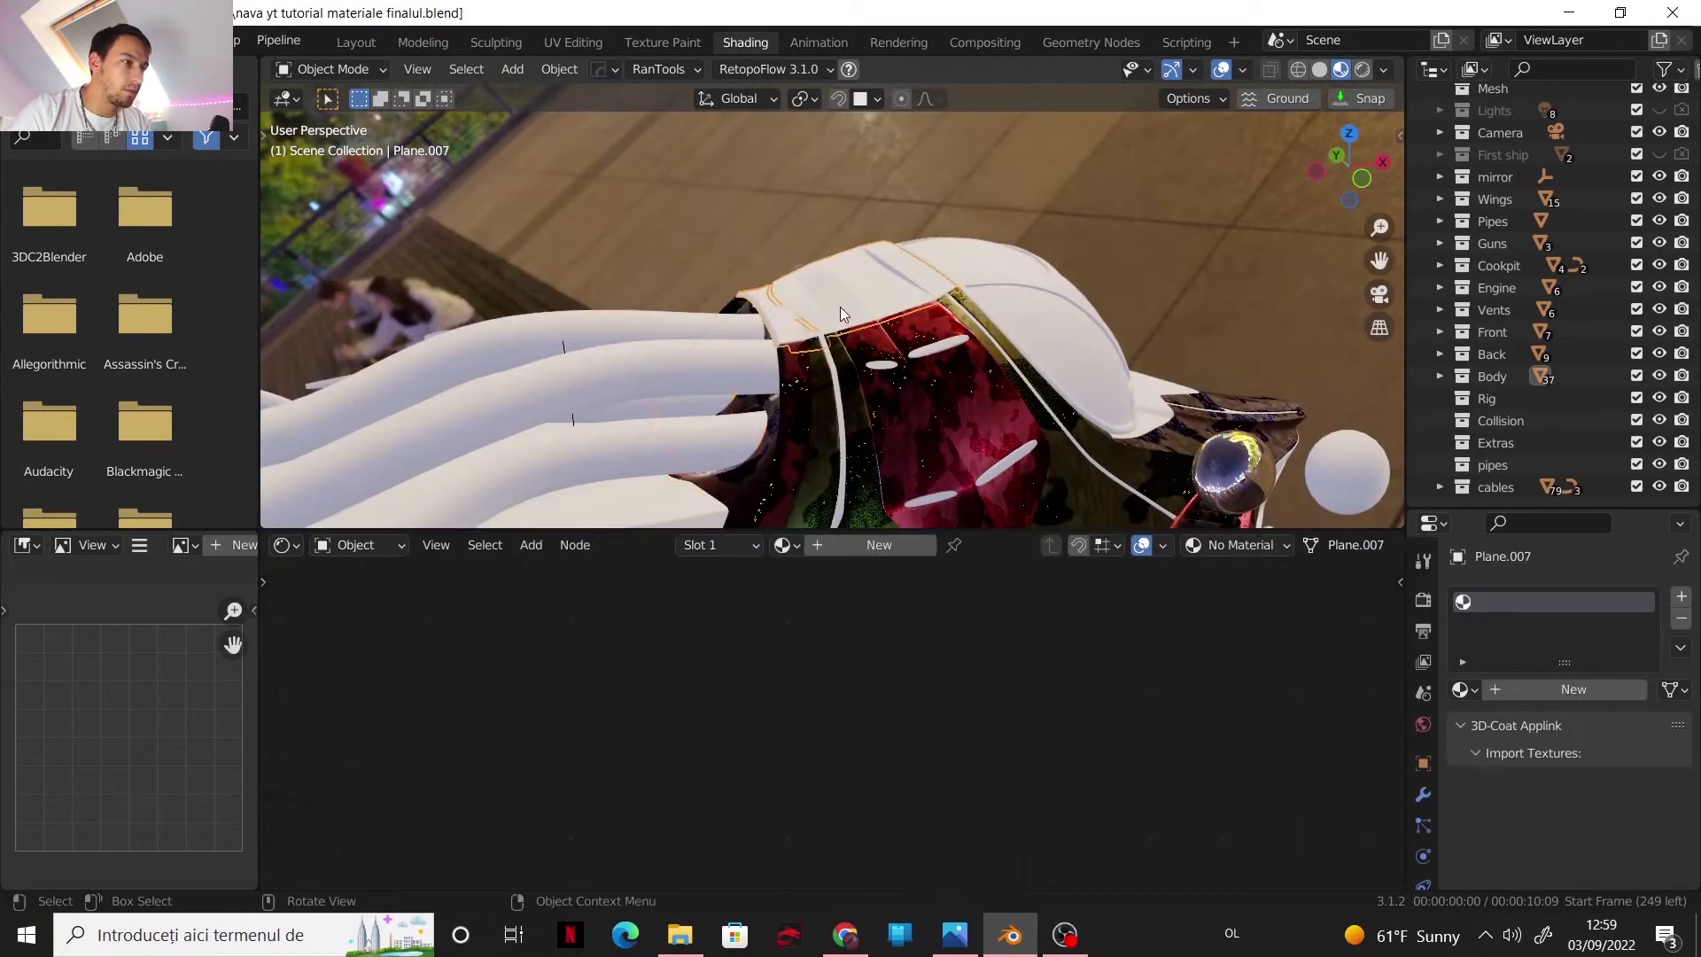
pyautogui.click(785, 544)
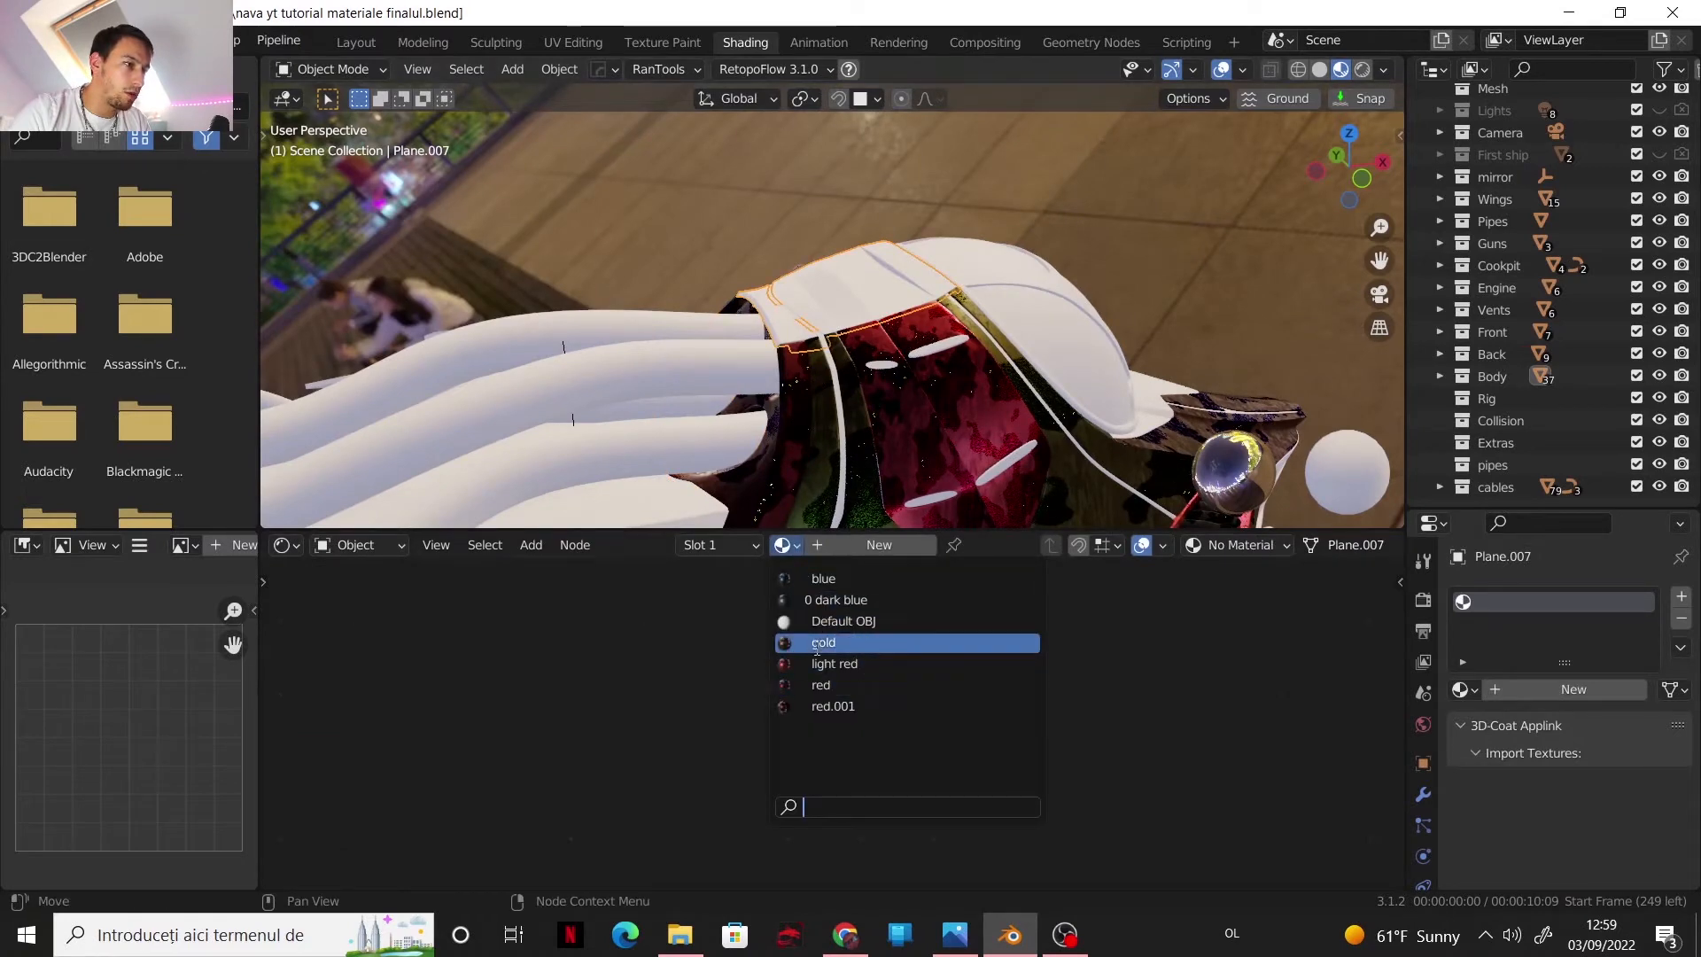
pyautogui.click(824, 642)
# - Assign the red material to the side panel beneath the thick pipes where the thin cables attach
pyautogui.moveTo(898, 413); pyautogui.dragTo(928, 335, button='middle')
pyautogui.click(927, 334)
pyautogui.click(785, 544)
pyautogui.click(886, 686)
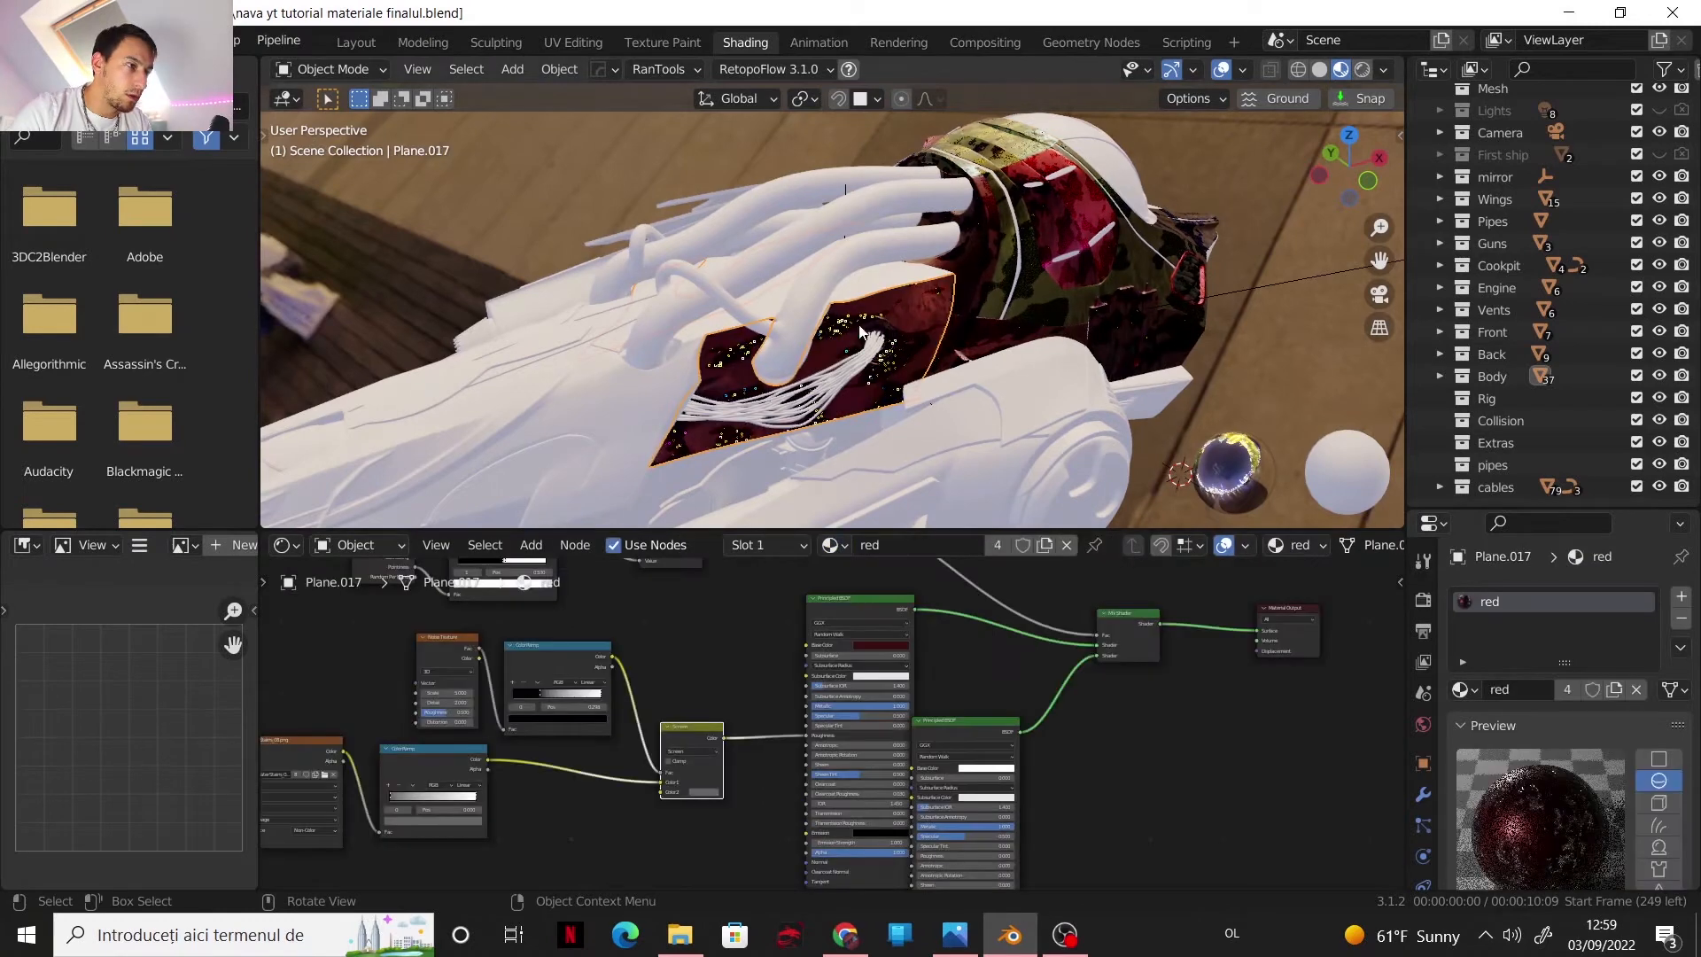
# - Assign the blue material to the long split strips along the top of the ship's rear section
pyautogui.click(852, 296)
pyautogui.click(784, 543)
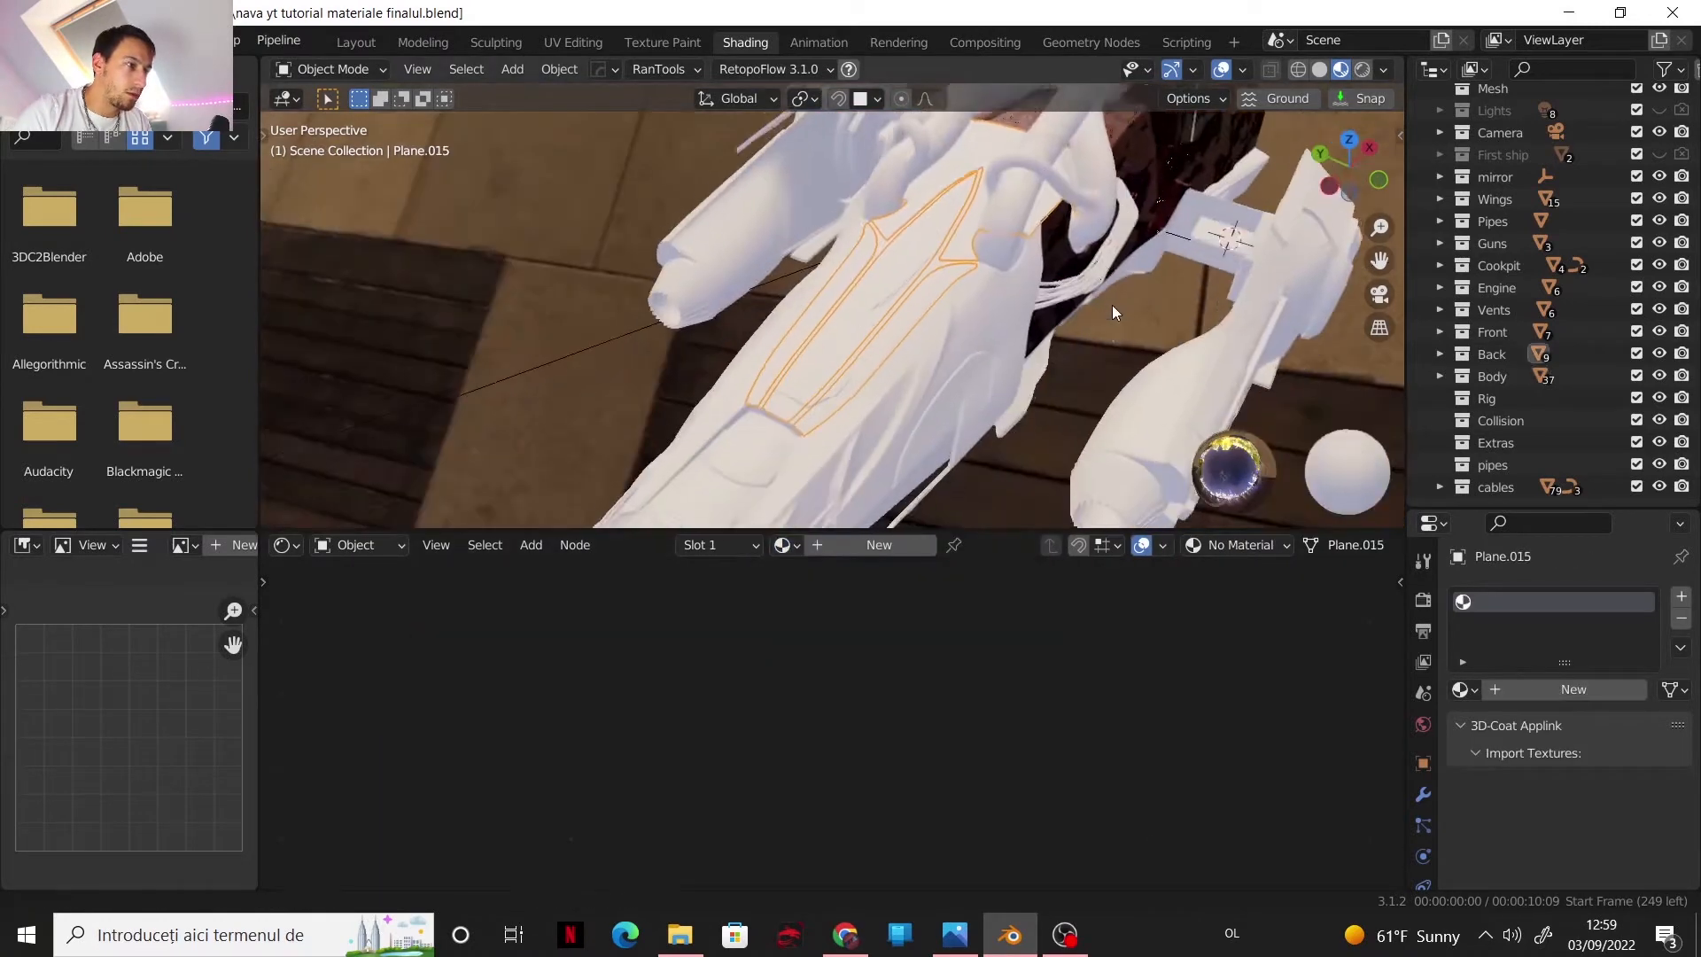
pyautogui.moveTo(1112, 305); pyautogui.dragTo(953, 477, button='middle')
pyautogui.click(783, 547)
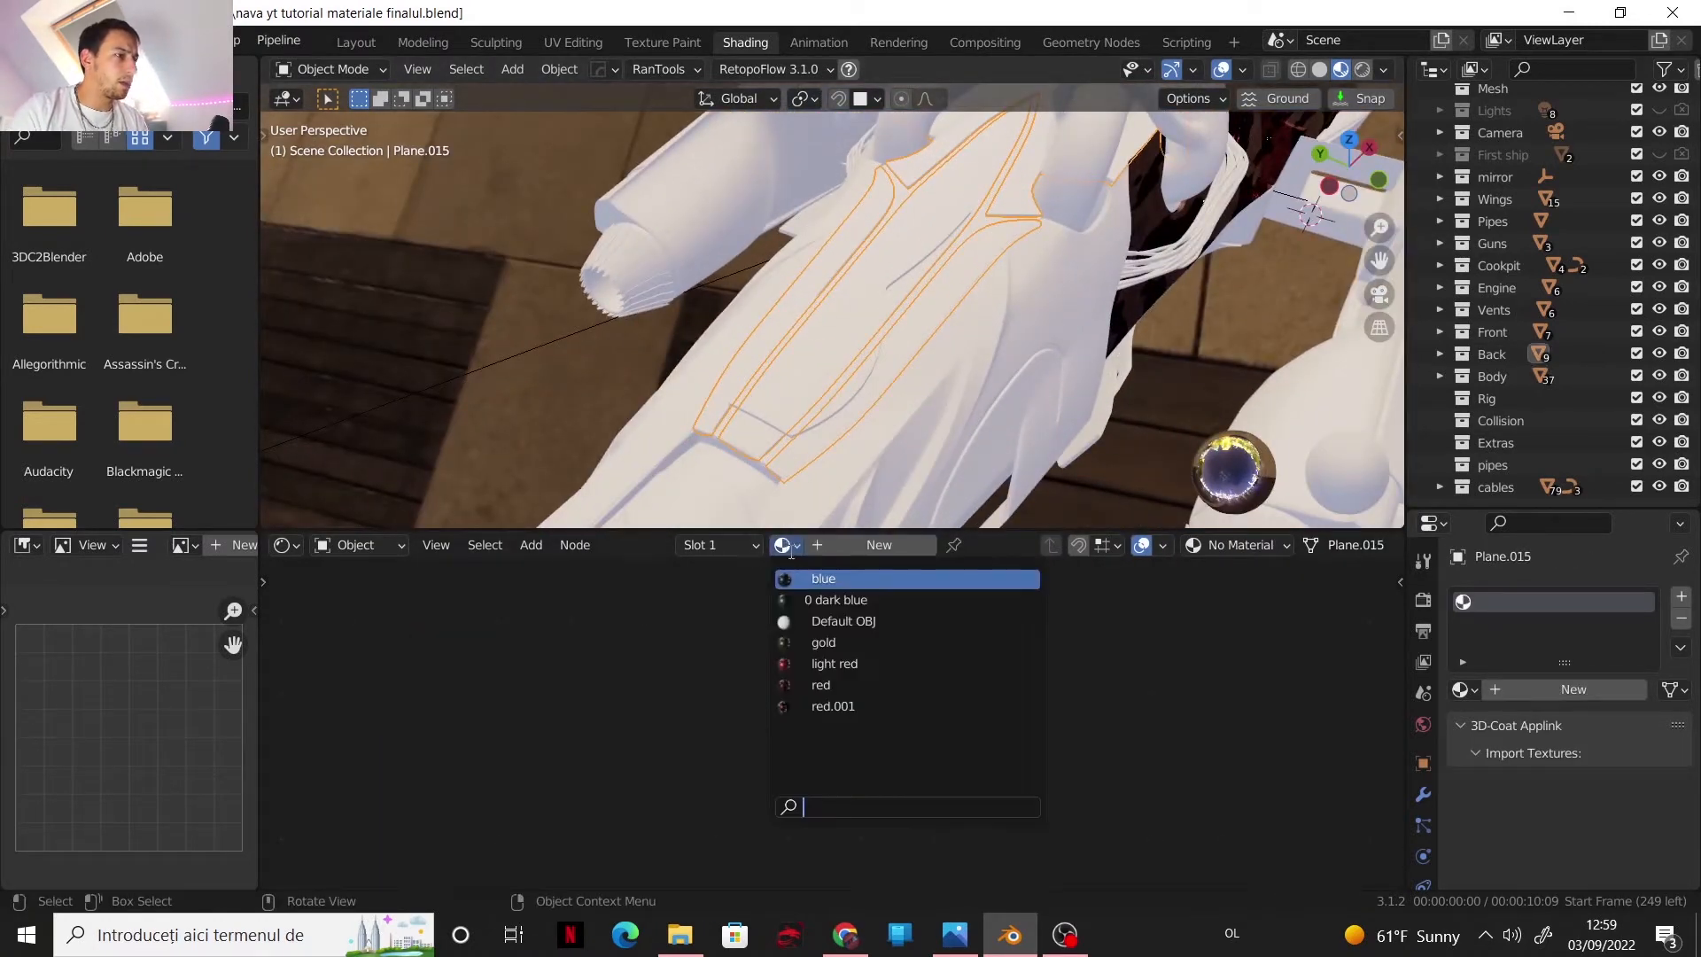
pyautogui.click(826, 580)
# - Assign the gold material to the central inset between the blue strips on the rear section
pyautogui.click(819, 375)
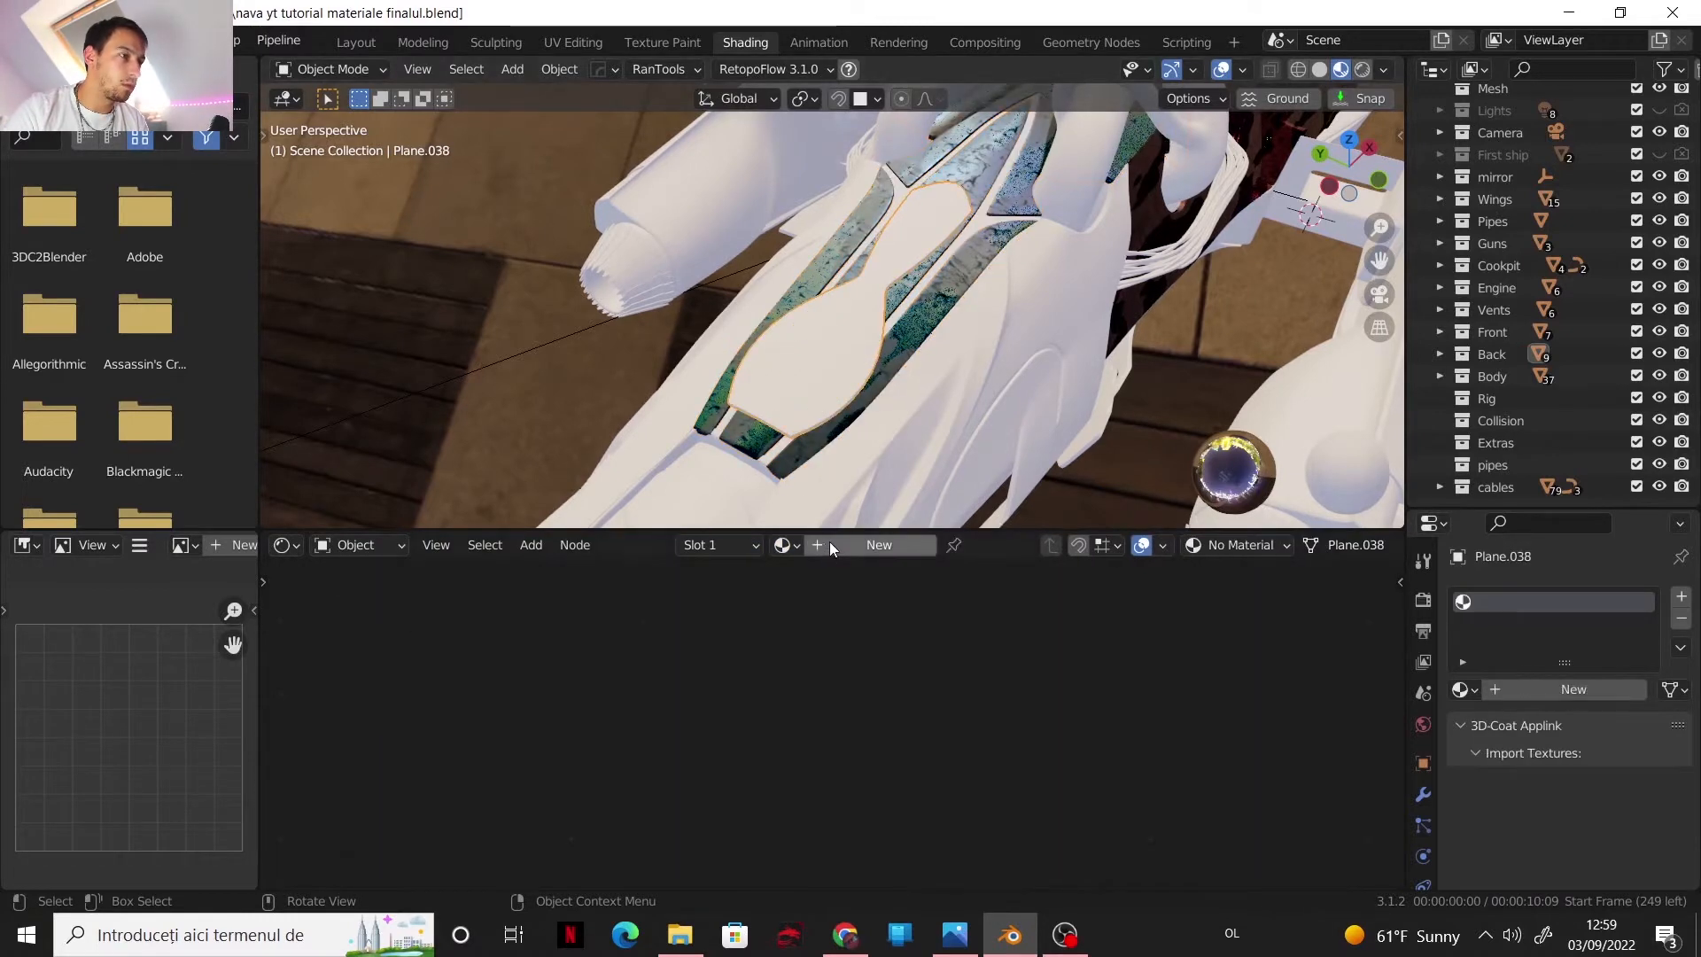
pyautogui.click(783, 544)
pyautogui.click(827, 643)
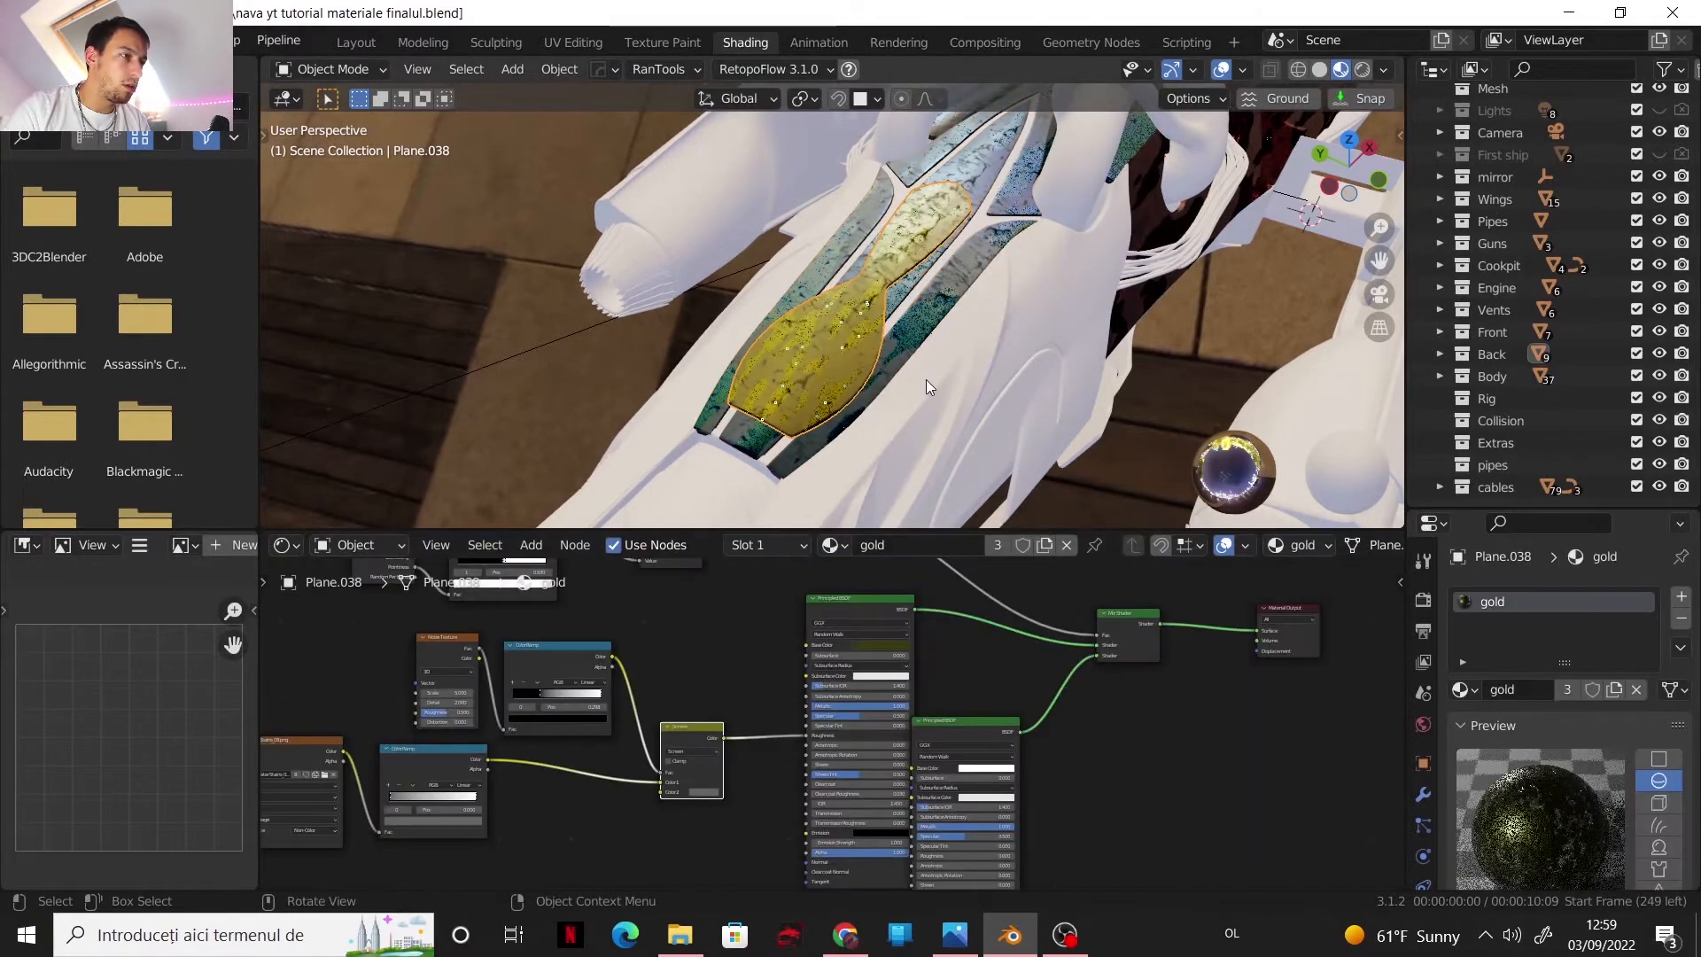
# - Assign the red material to the large rear hull shell surrounding the blue strips
pyautogui.click(924, 376)
pyautogui.click(785, 544)
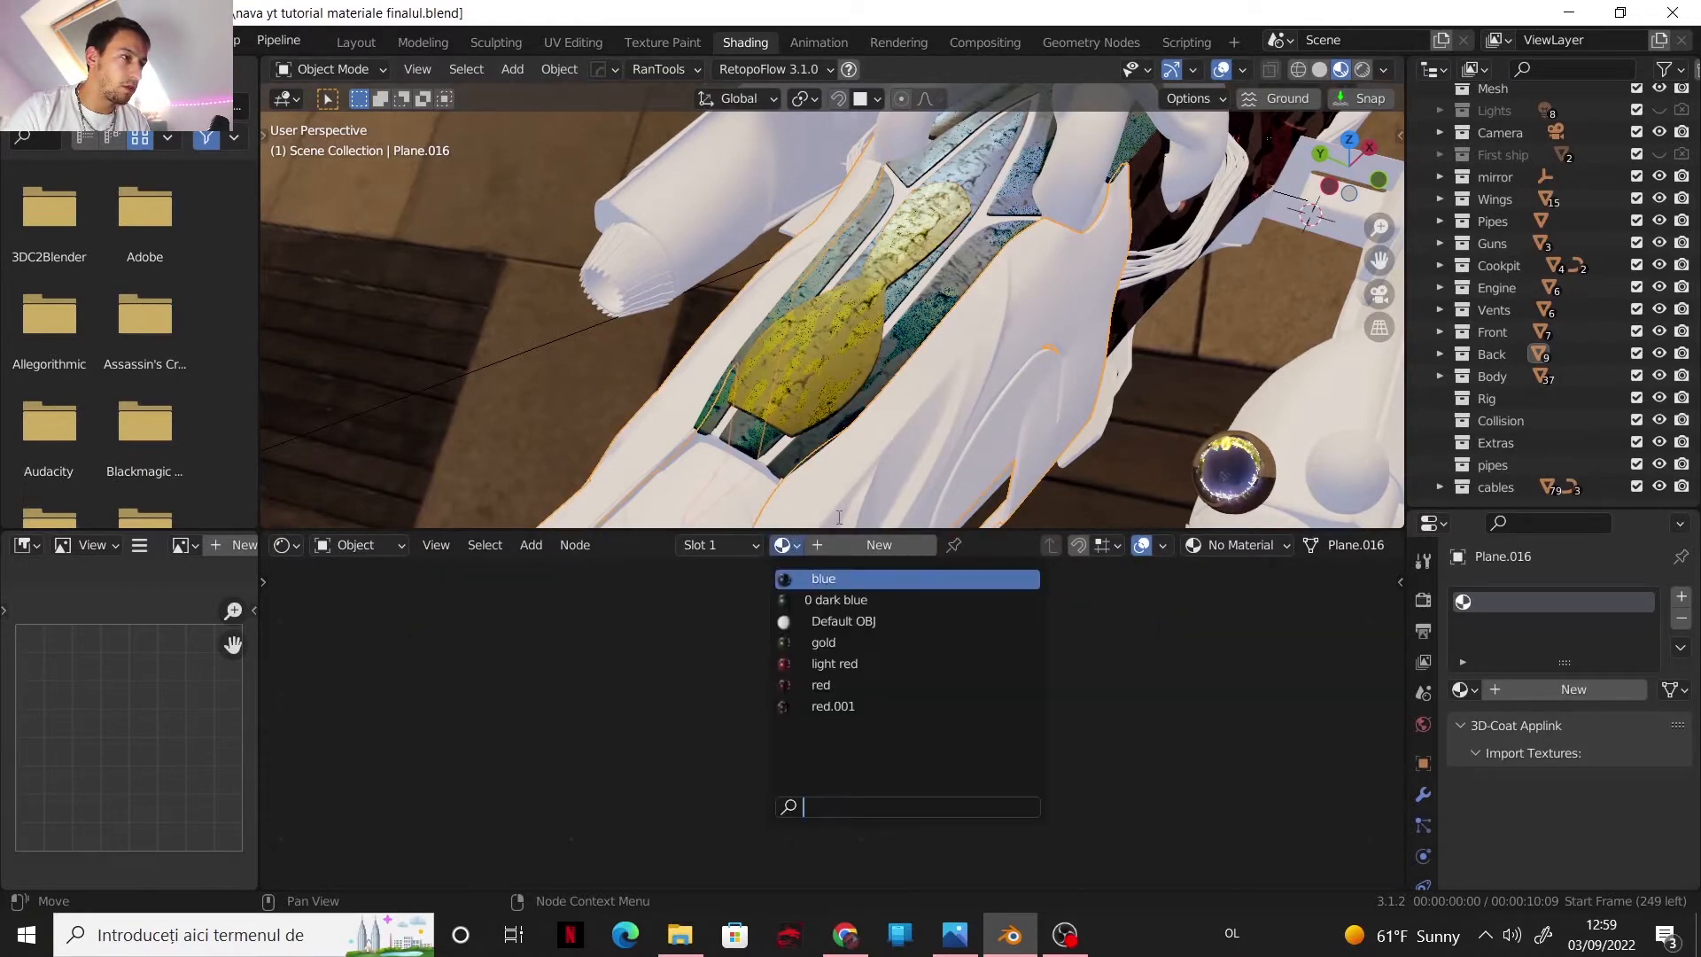
pyautogui.click(820, 685)
pyautogui.scroll(-1, 955, 391)
pyautogui.moveTo(955, 391); pyautogui.dragTo(940, 298, button='middle')
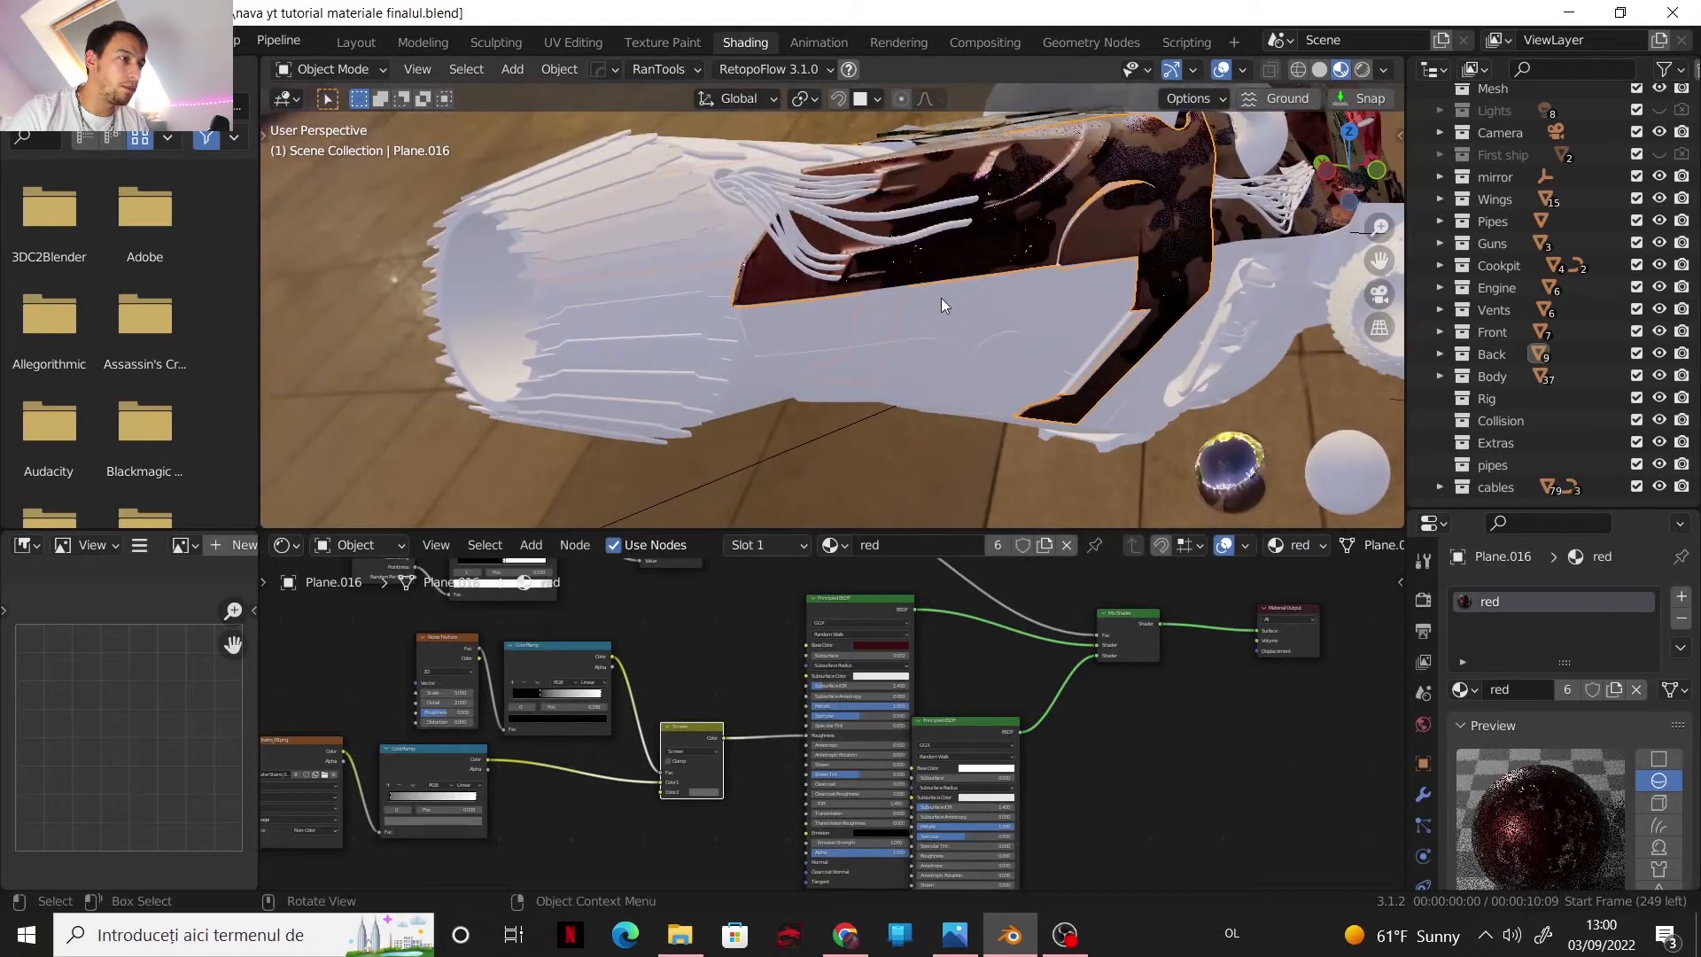
# - Assign the blue material to the unshaded lower side body panel and the red material to the engine's main housing
pyautogui.click(945, 306)
pyautogui.click(785, 544)
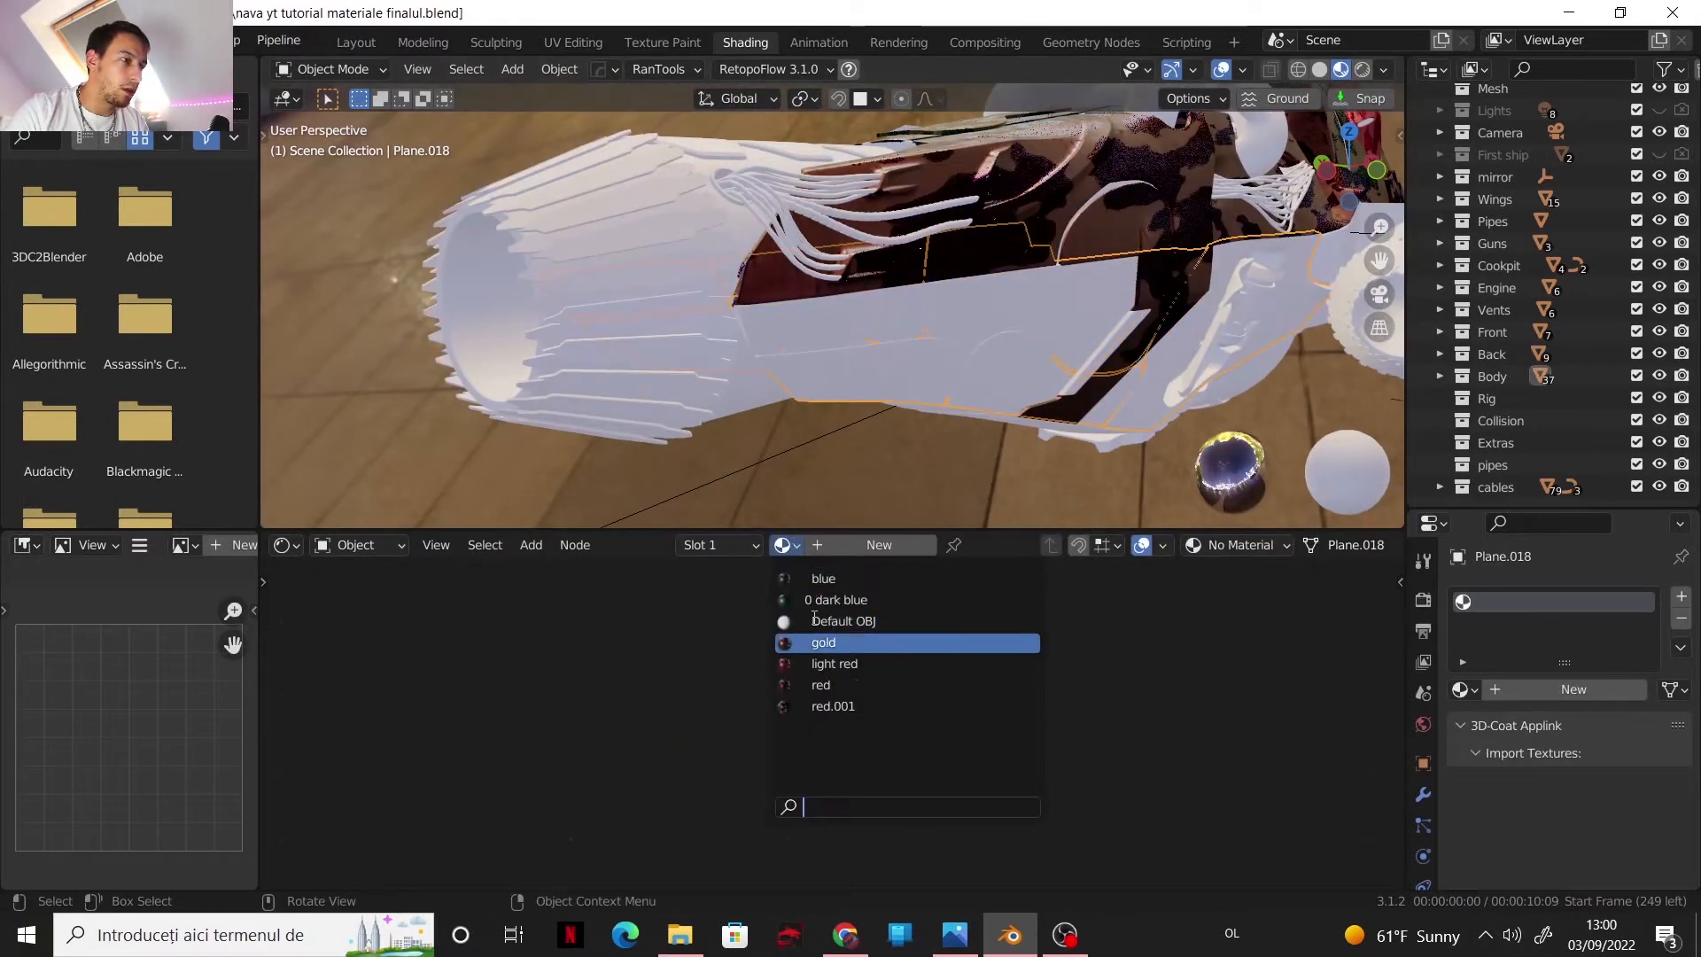
pyautogui.click(822, 576)
pyautogui.moveTo(1023, 333); pyautogui.dragTo(757, 251, button='middle')
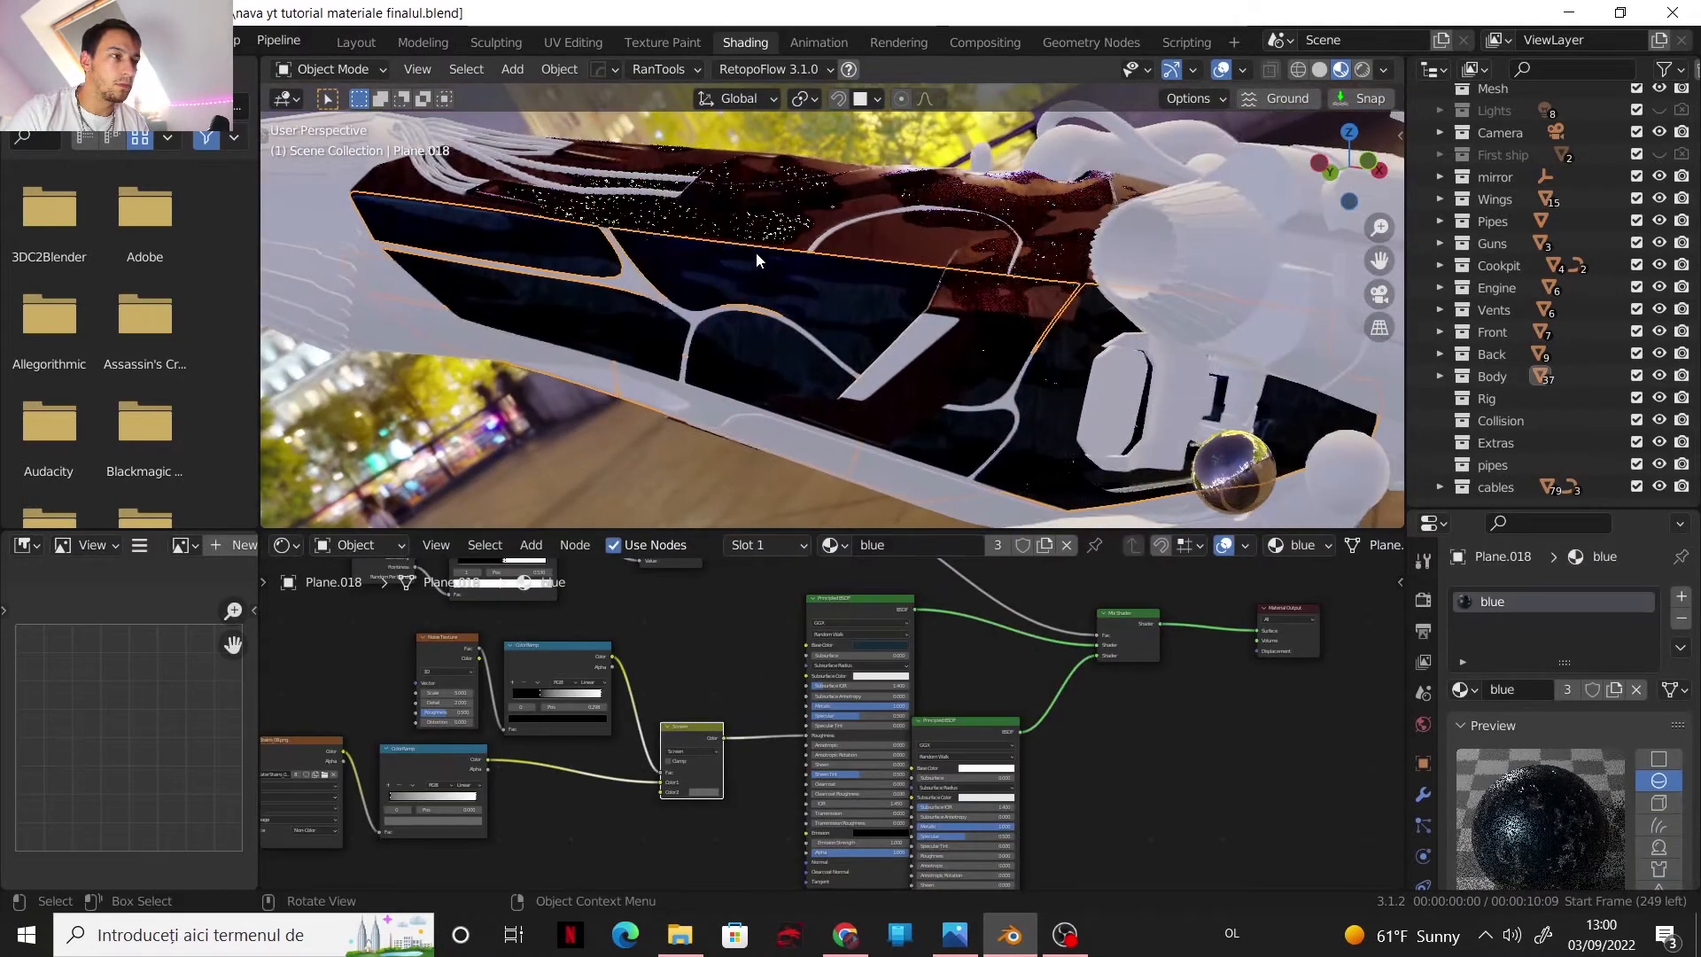
pyautogui.click(785, 544)
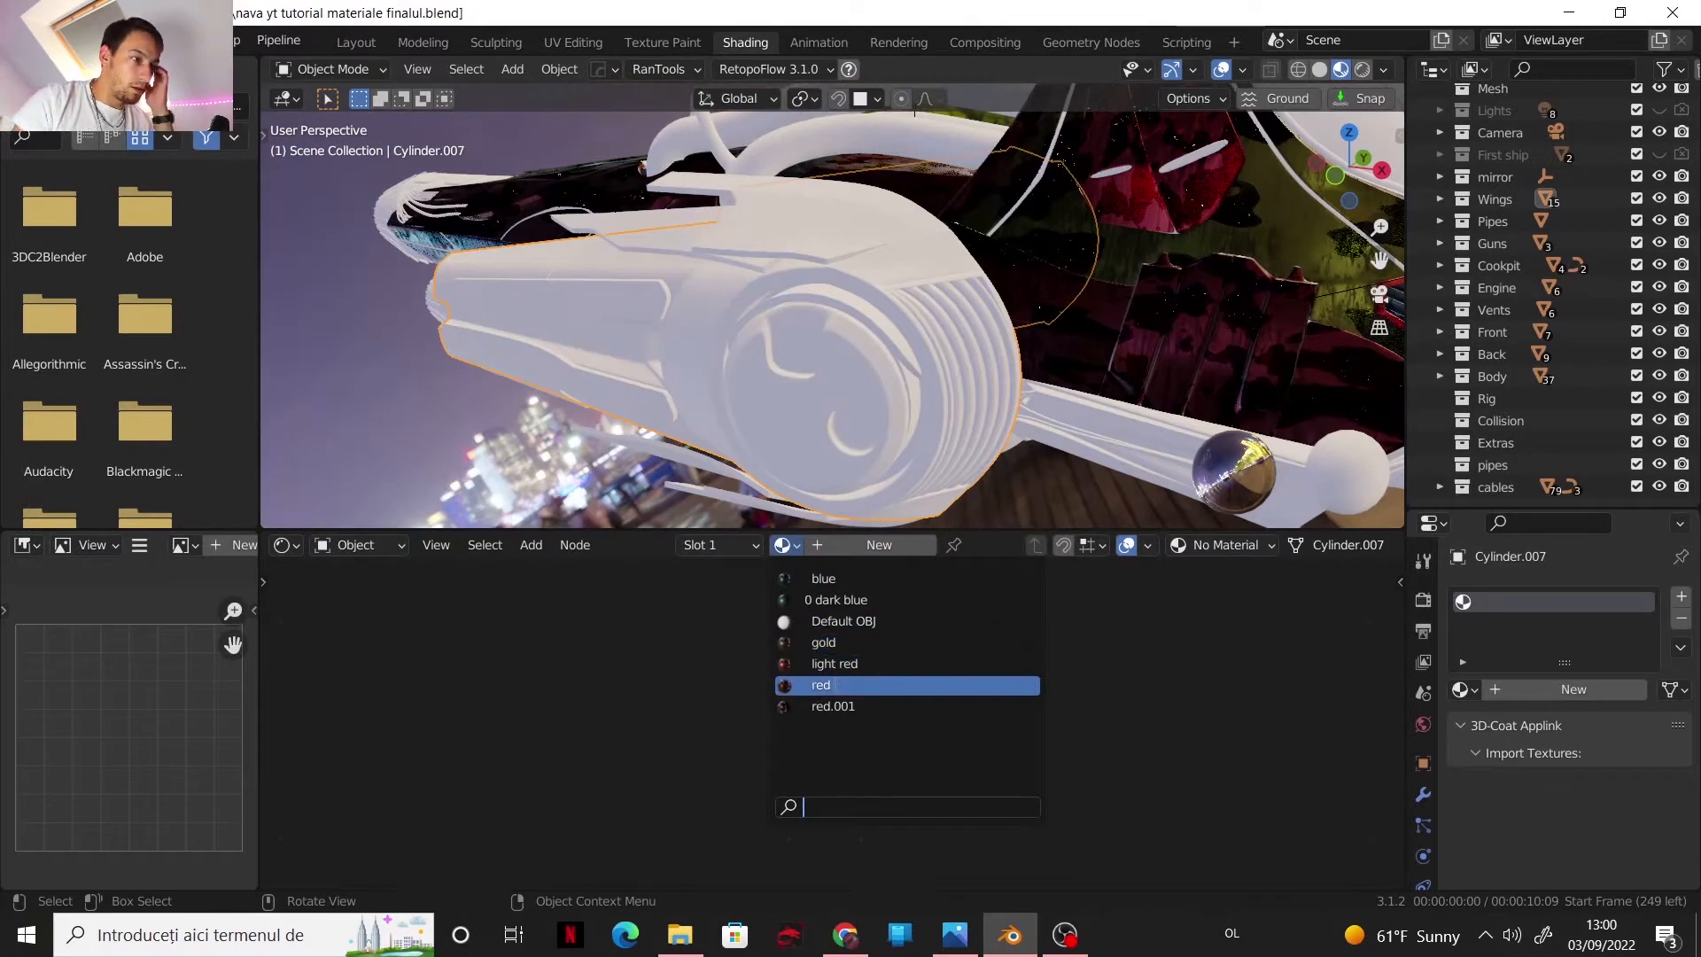
pyautogui.click(837, 687)
# - Assign the light red material to the engine's upper cover and gold to the pointed plate just beneath it
pyautogui.click(758, 241)
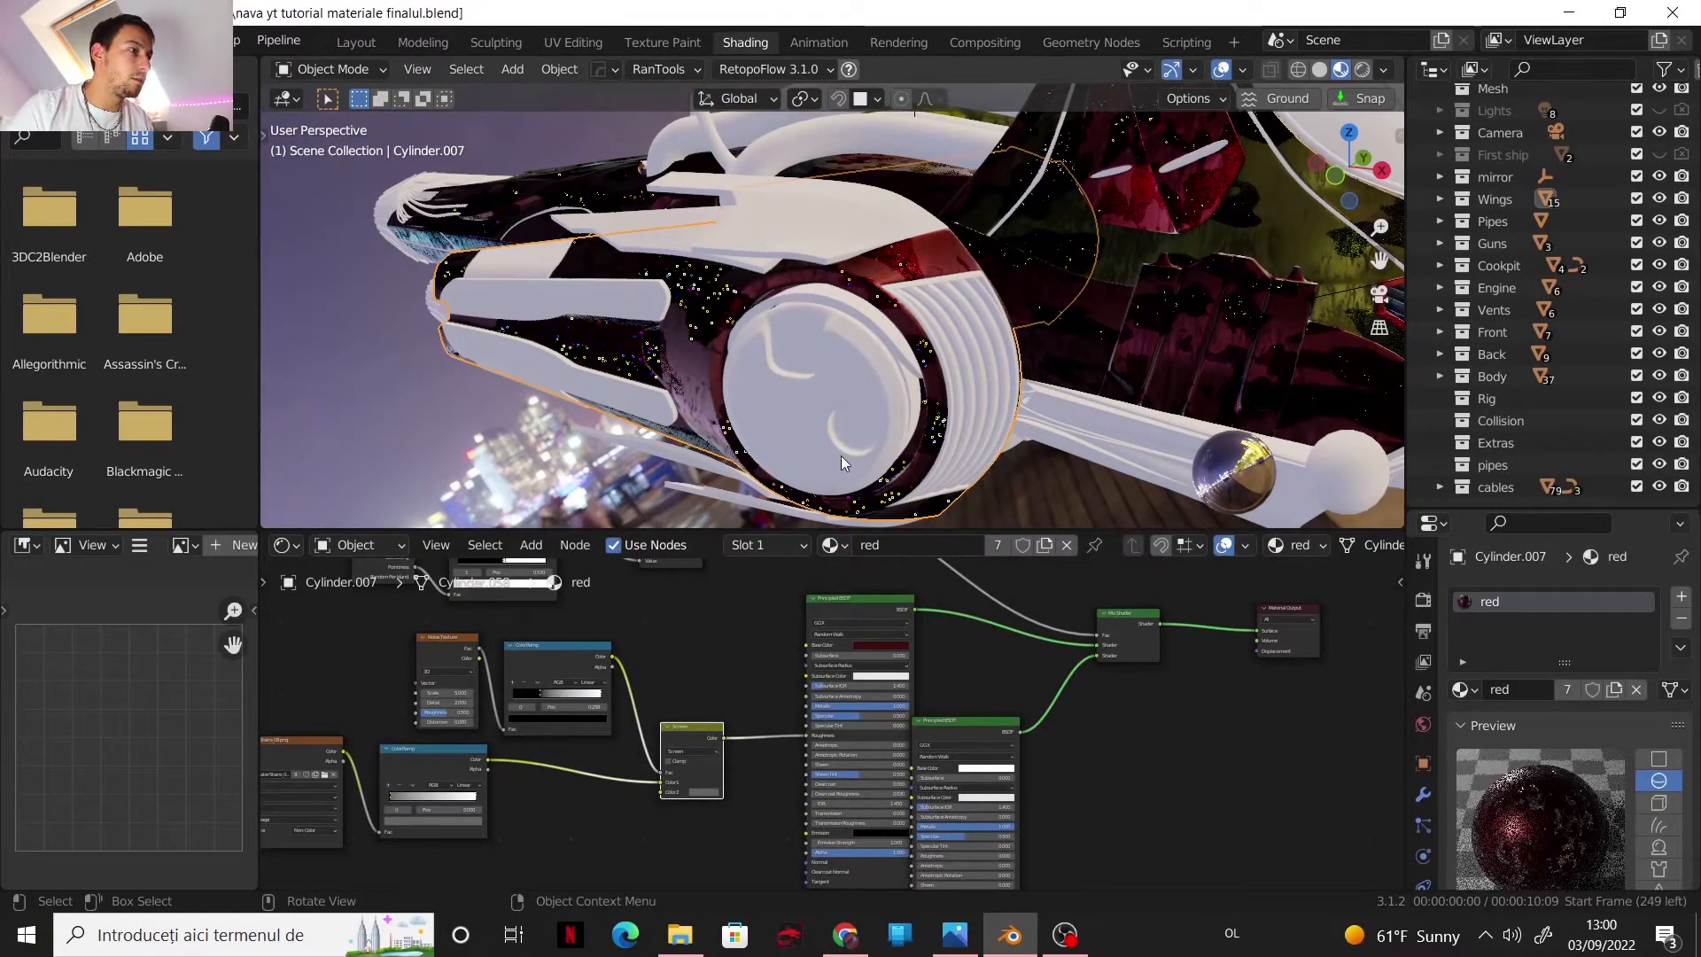
pyautogui.click(789, 545)
pyautogui.click(833, 671)
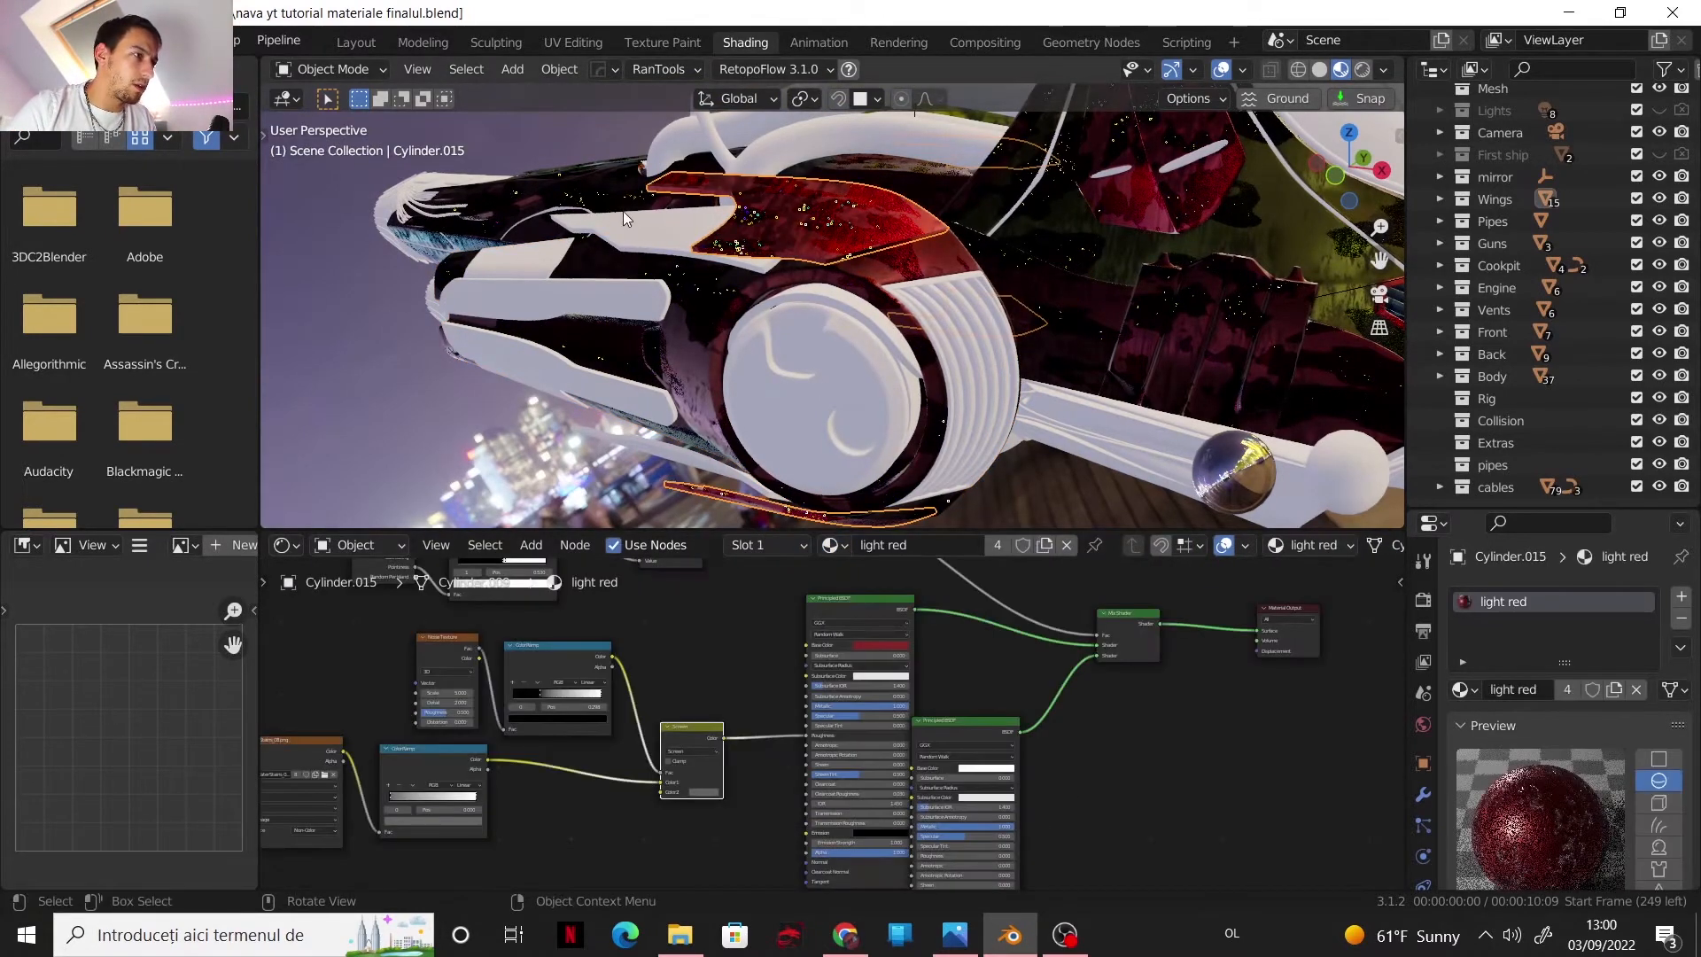
pyautogui.click(629, 219)
pyautogui.click(786, 545)
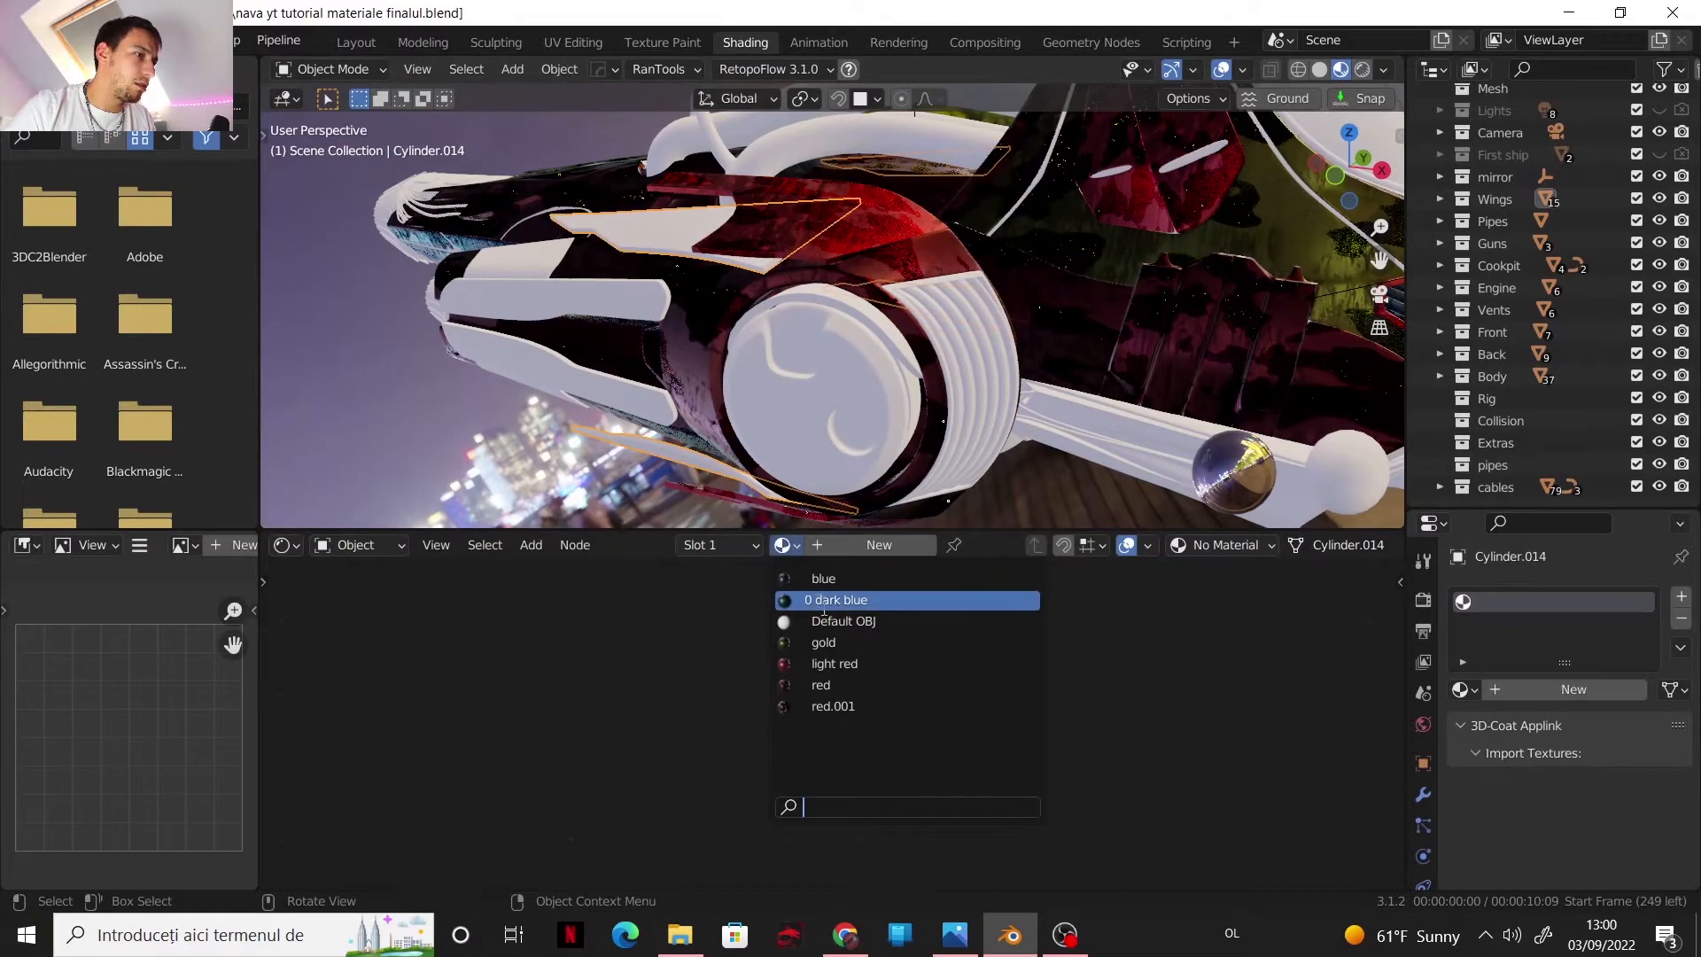
pyautogui.click(830, 642)
# - Assign light red to the two long rounded panels along the engine's side and gold to the short plates beside them
pyautogui.moveTo(758, 411); pyautogui.dragTo(859, 366, button='middle')
pyautogui.click(860, 501)
pyautogui.click(784, 544)
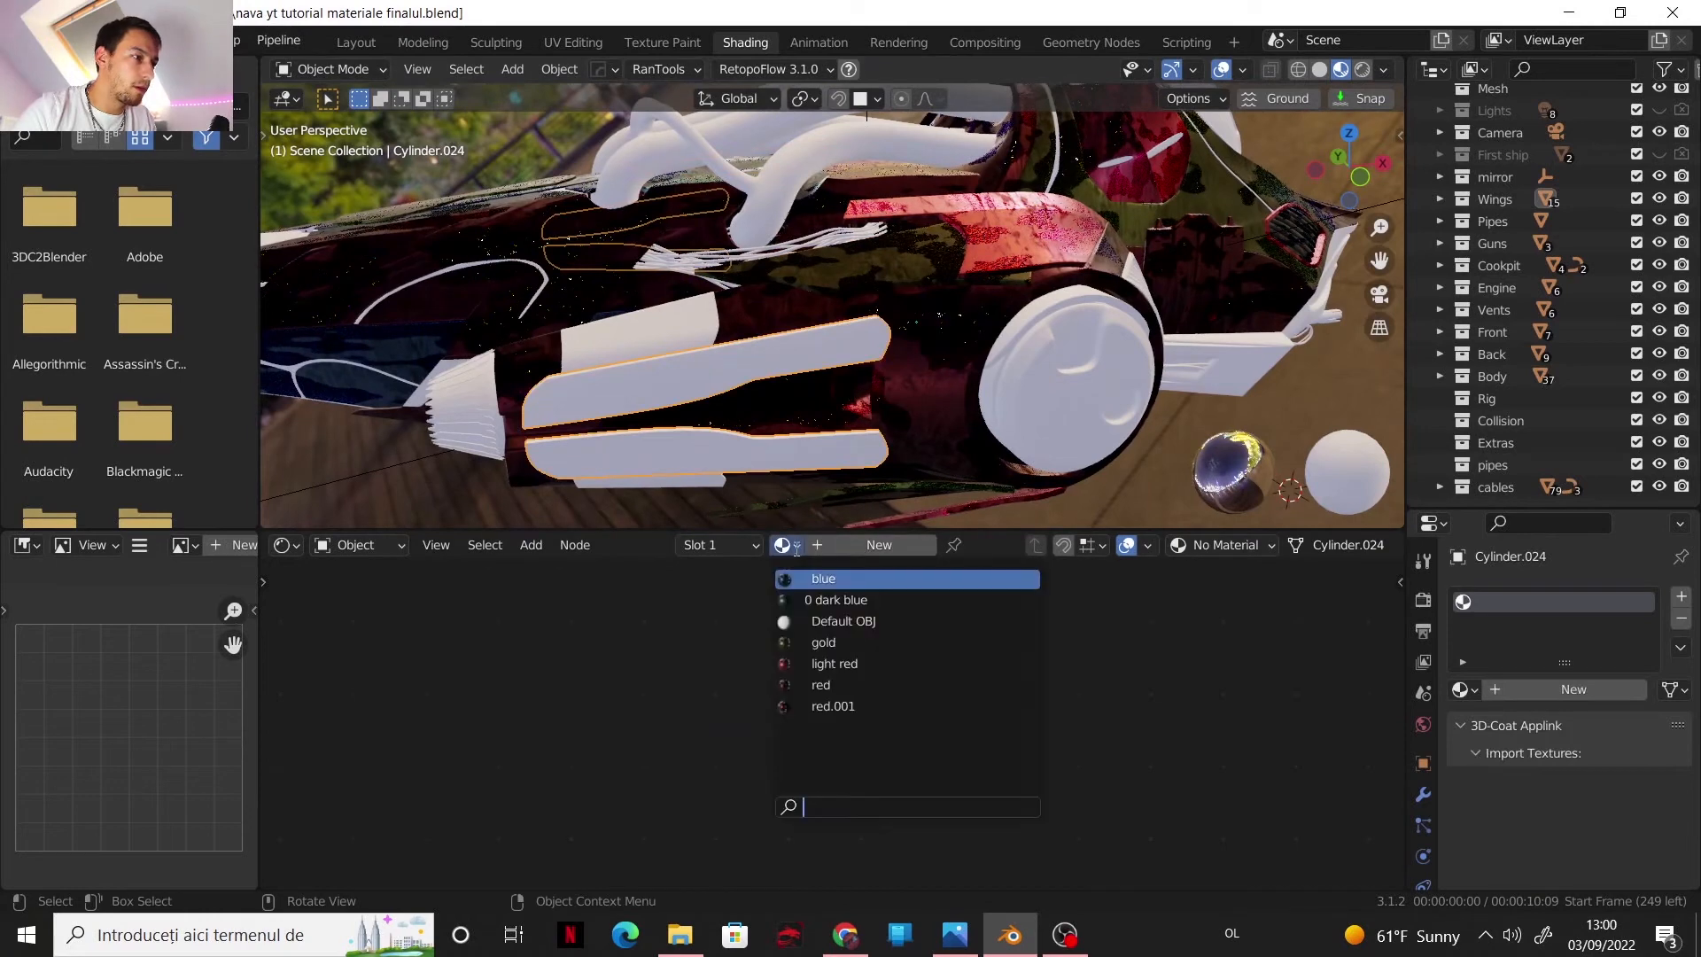
pyautogui.click(827, 662)
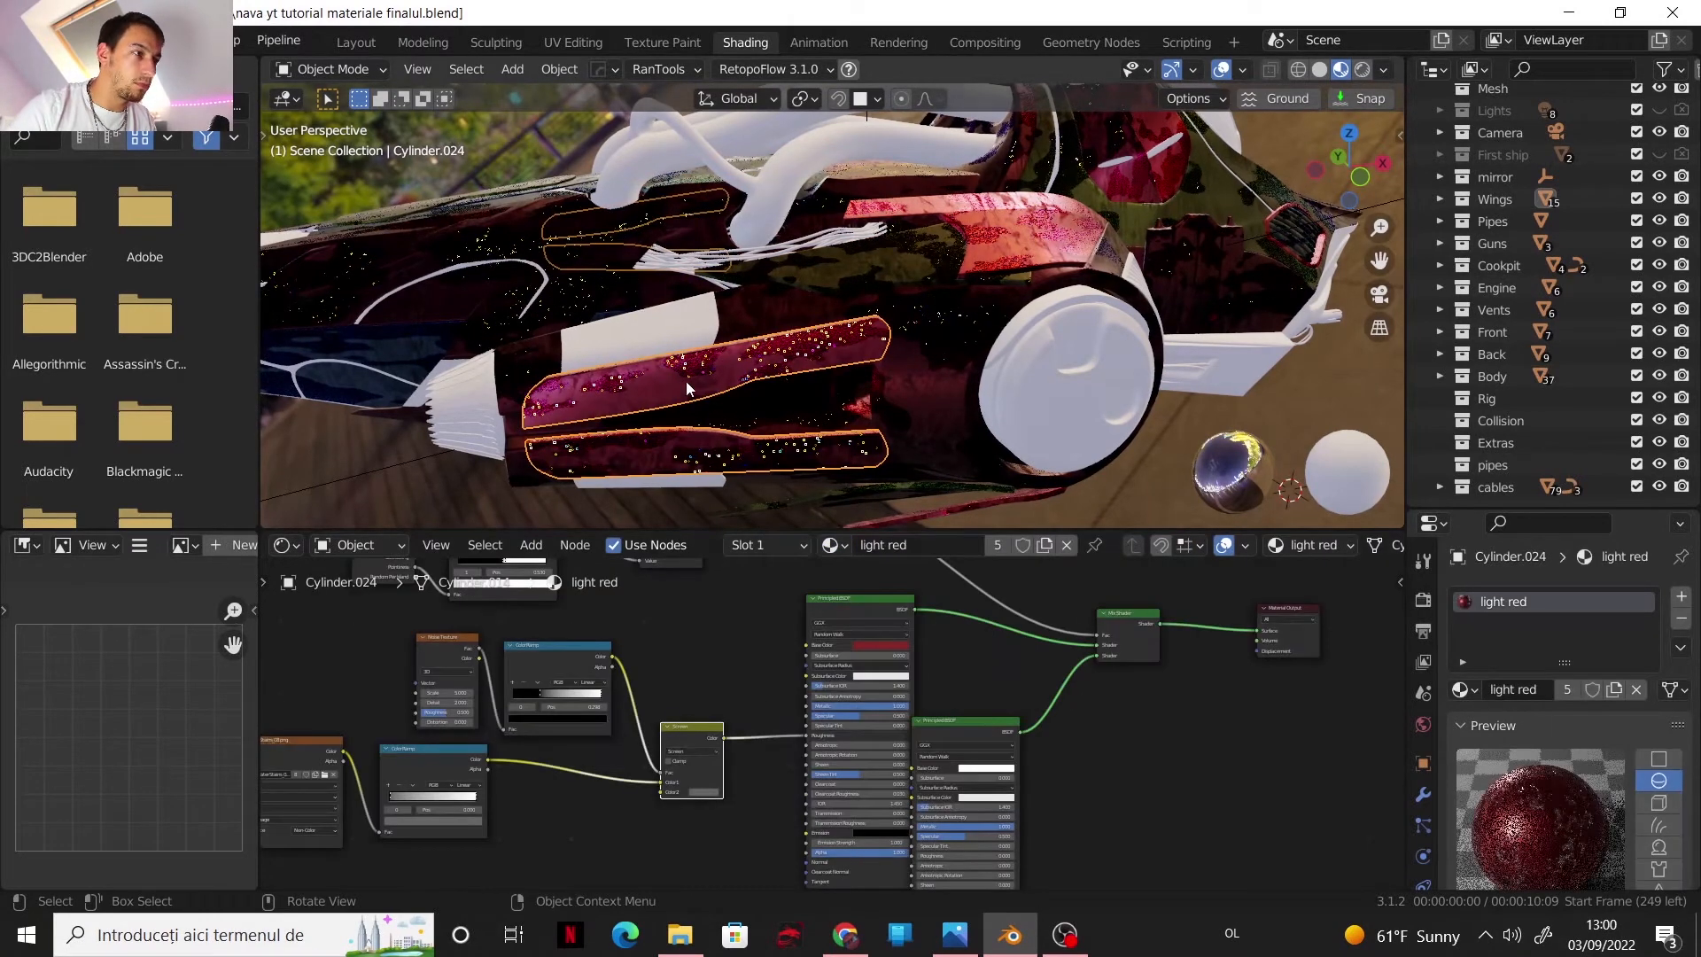
pyautogui.click(647, 347)
pyautogui.click(784, 545)
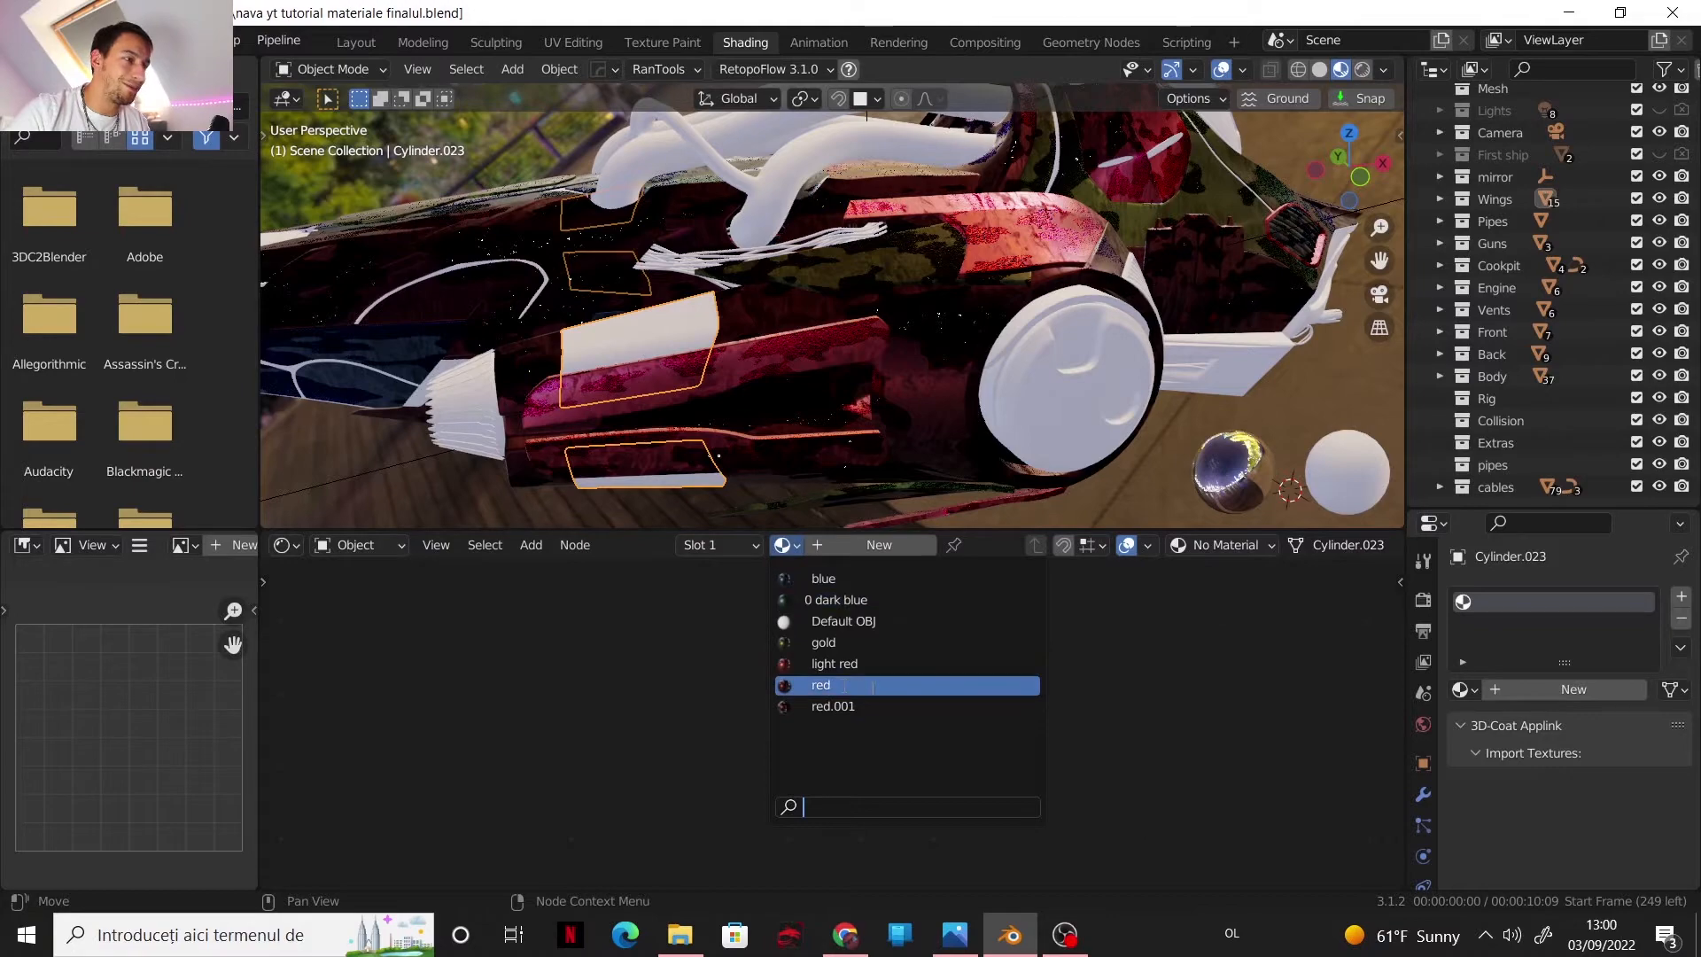
pyautogui.click(823, 642)
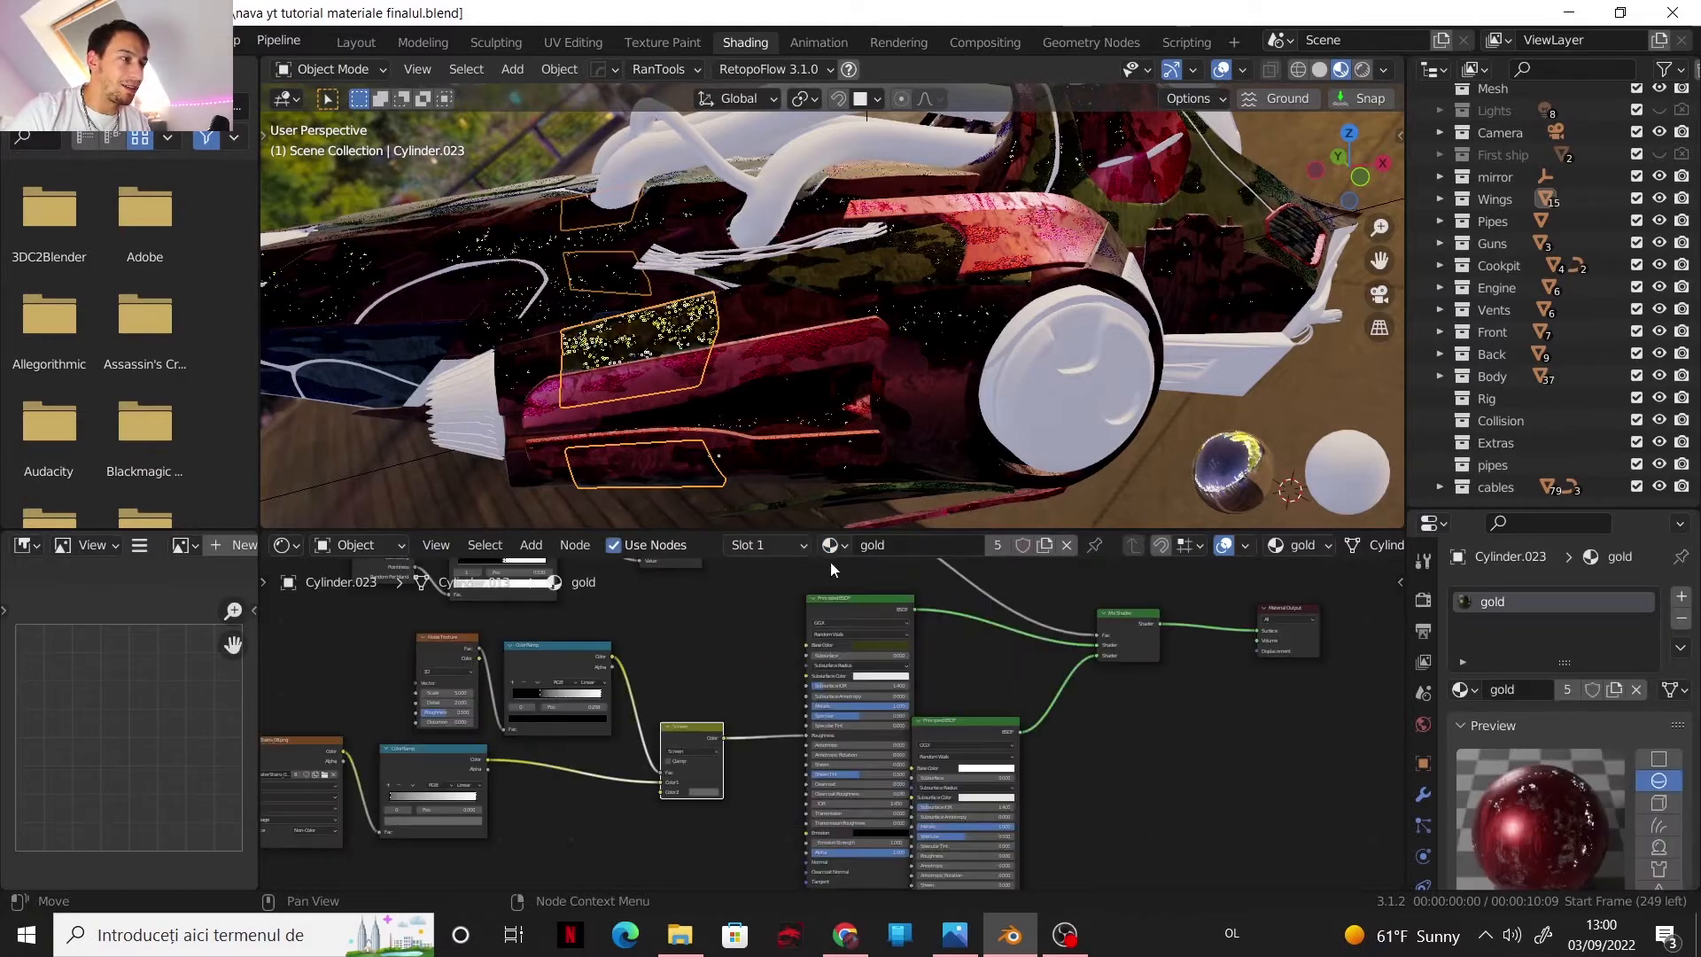
# - Assign the blue material to the engine's round end disc and gold to the curved piece around its upper edge
pyautogui.moveTo(1018, 379); pyautogui.dragTo(603, 287, button='middle')
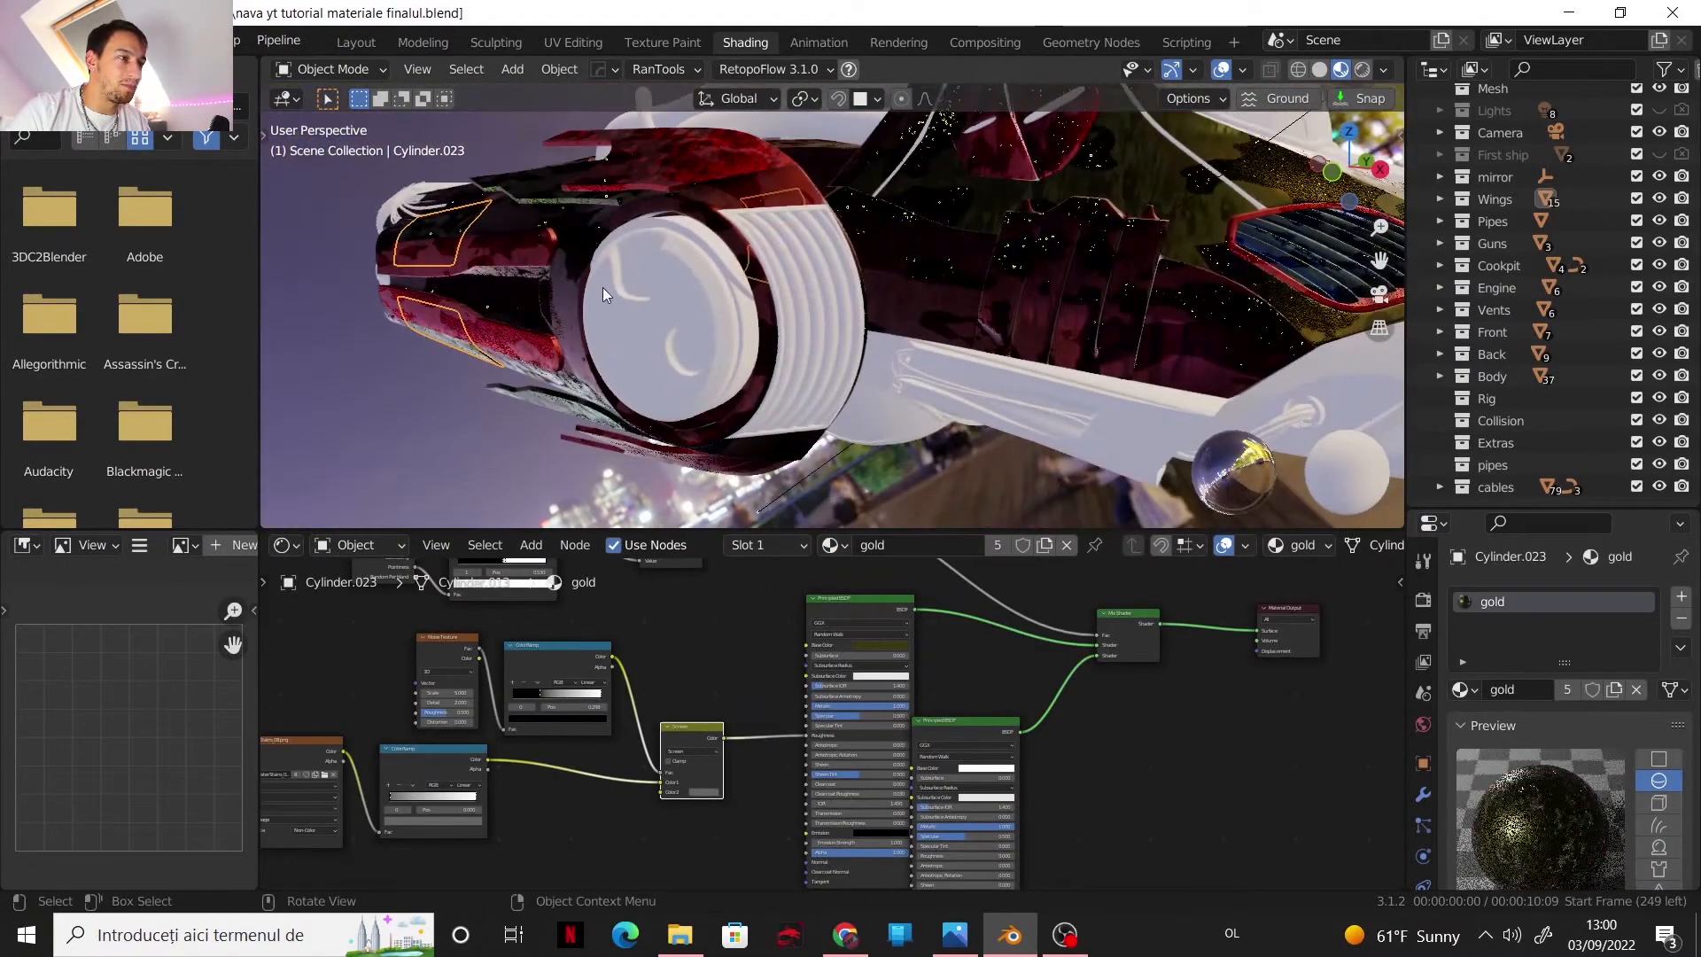
pyautogui.click(654, 298)
pyautogui.click(783, 545)
pyautogui.press('Return')
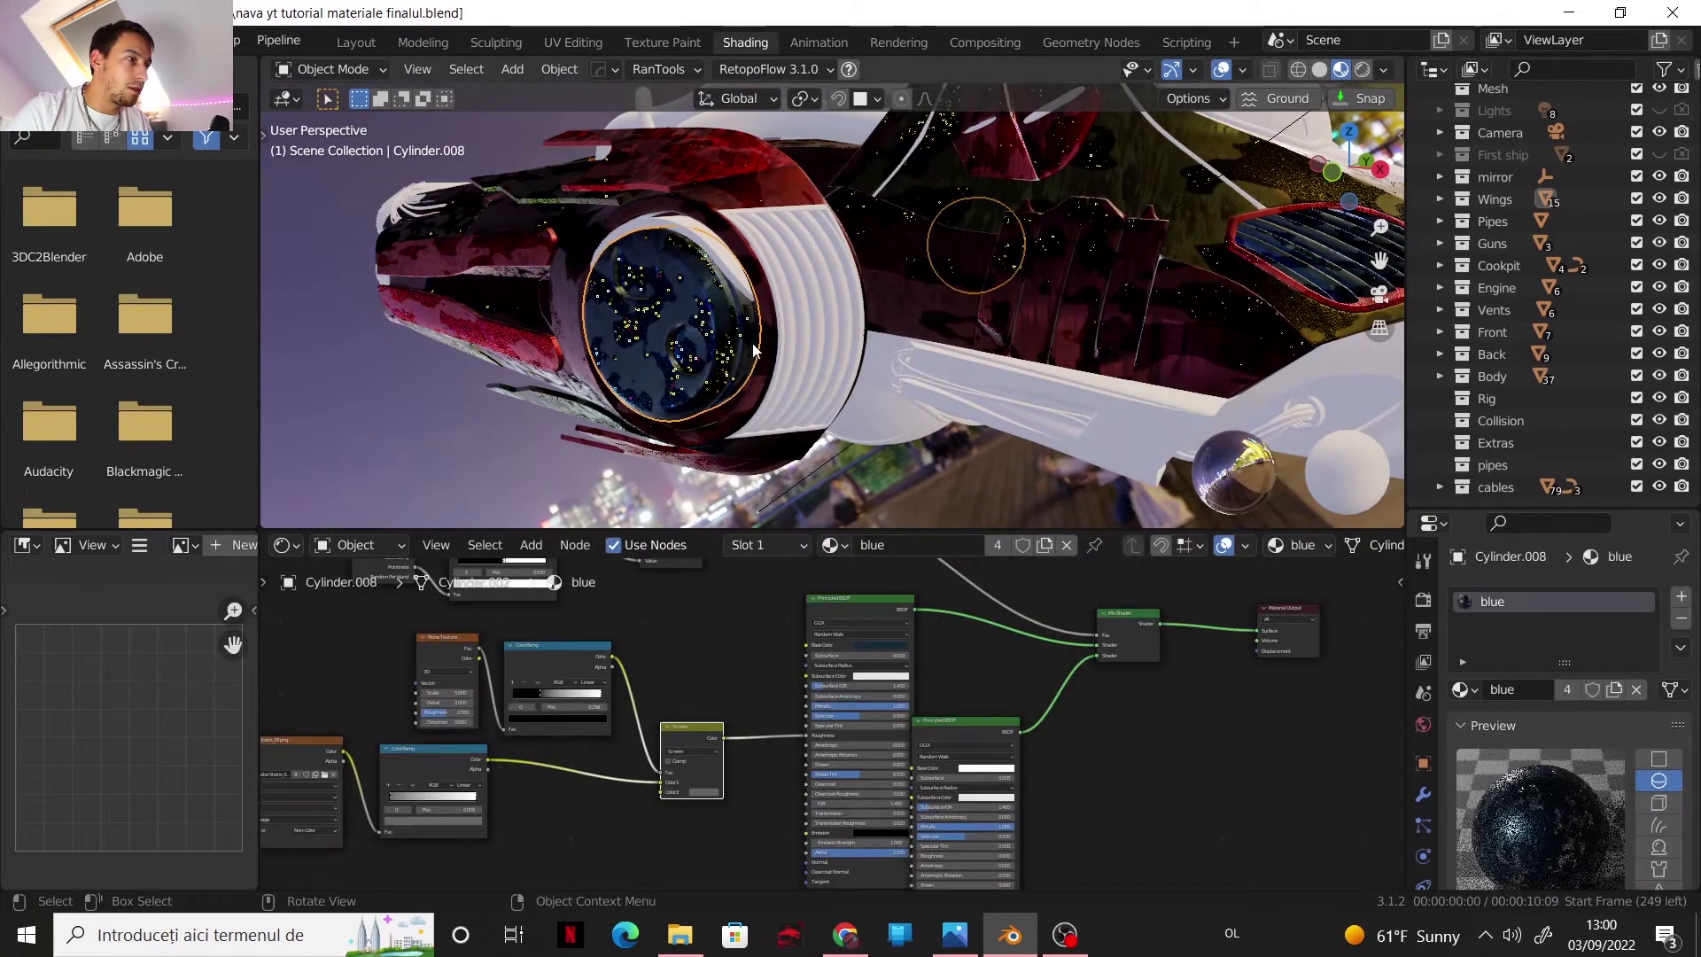
pyautogui.click(741, 283)
pyautogui.click(784, 545)
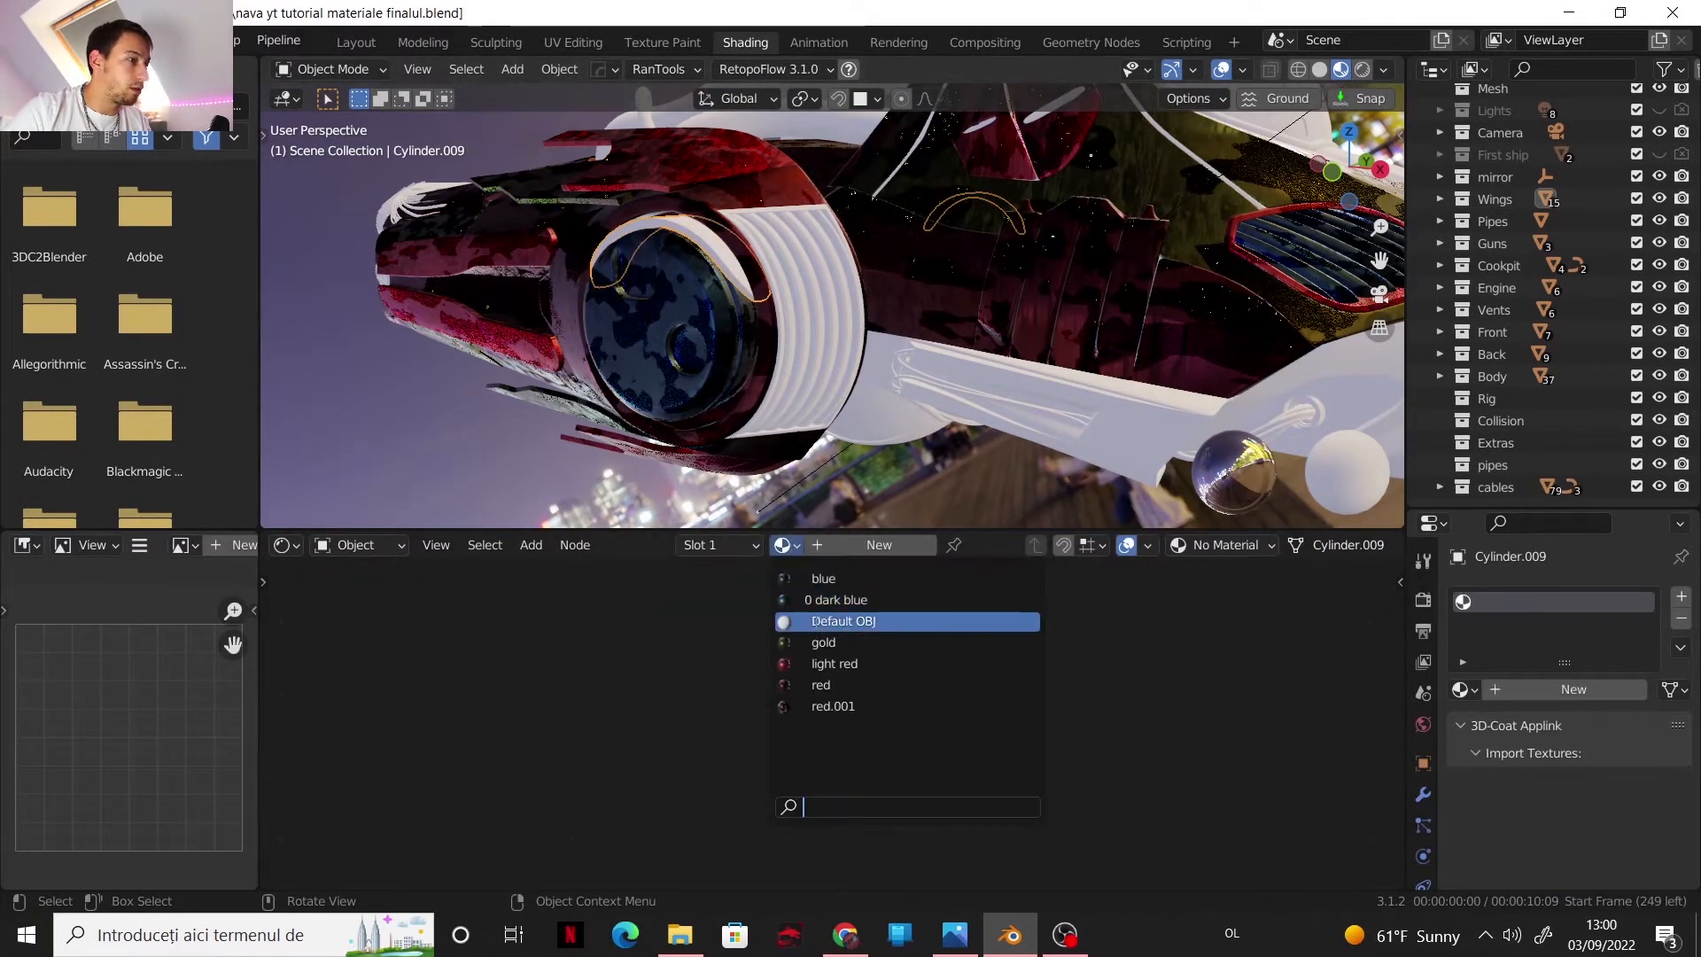
pyautogui.click(828, 644)
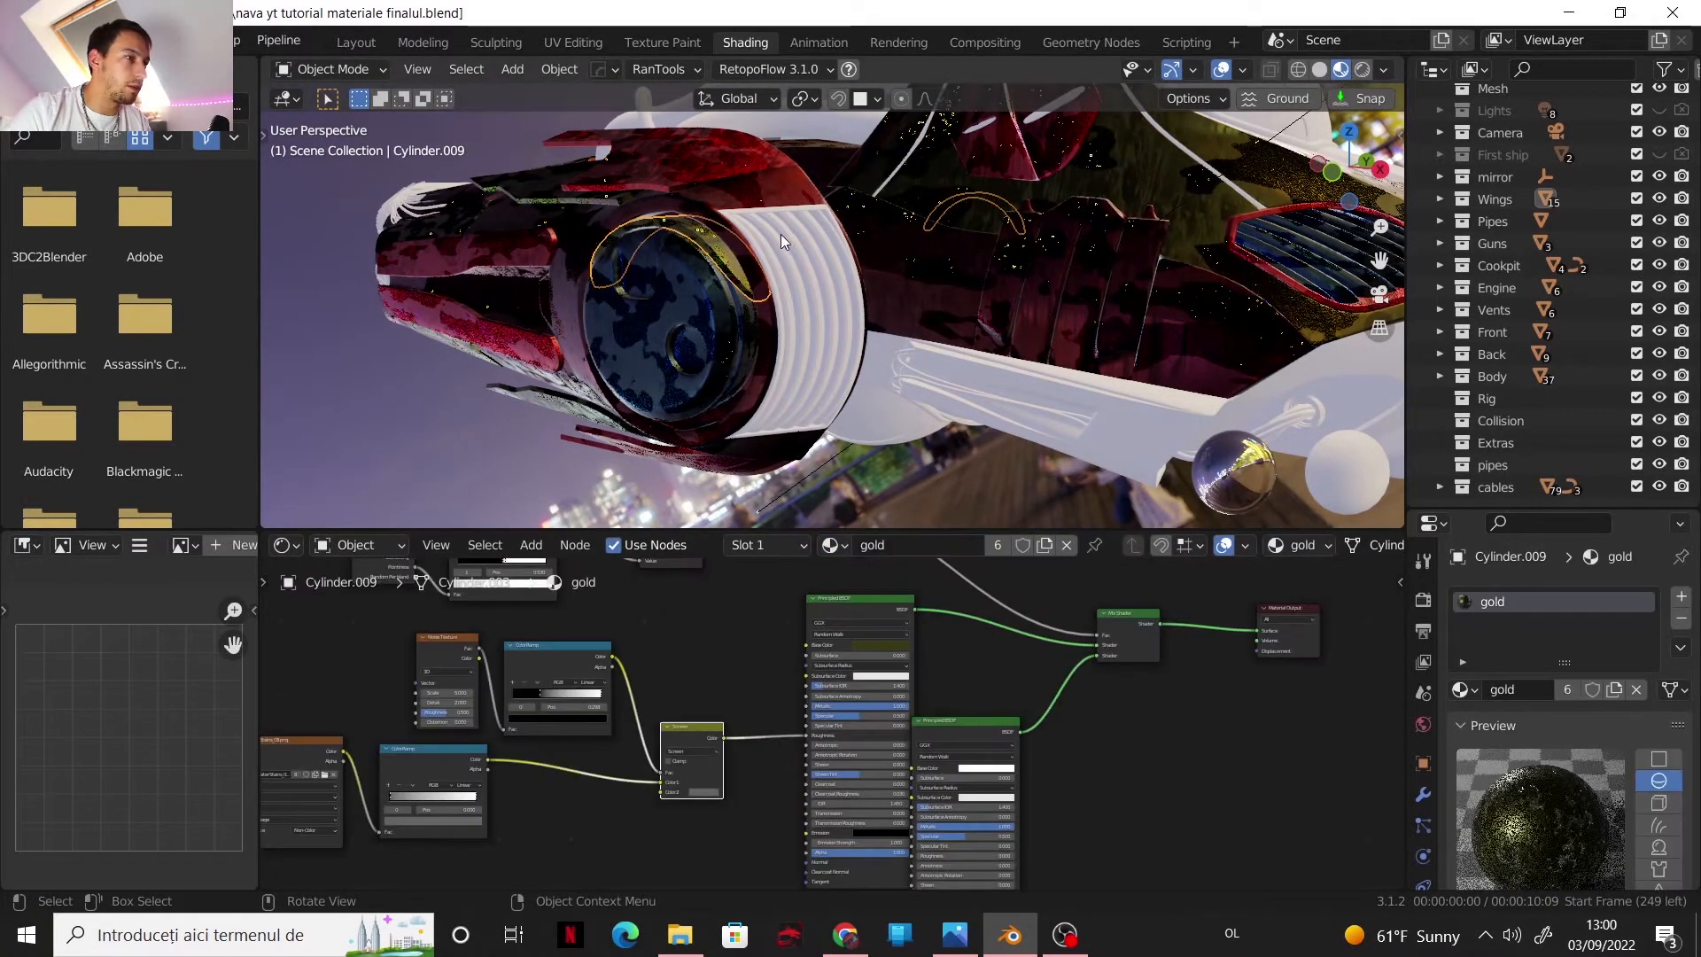
# - Assign light red to the ribbed band around the engine and gold to the housing of the rear side vent
pyautogui.click(812, 363)
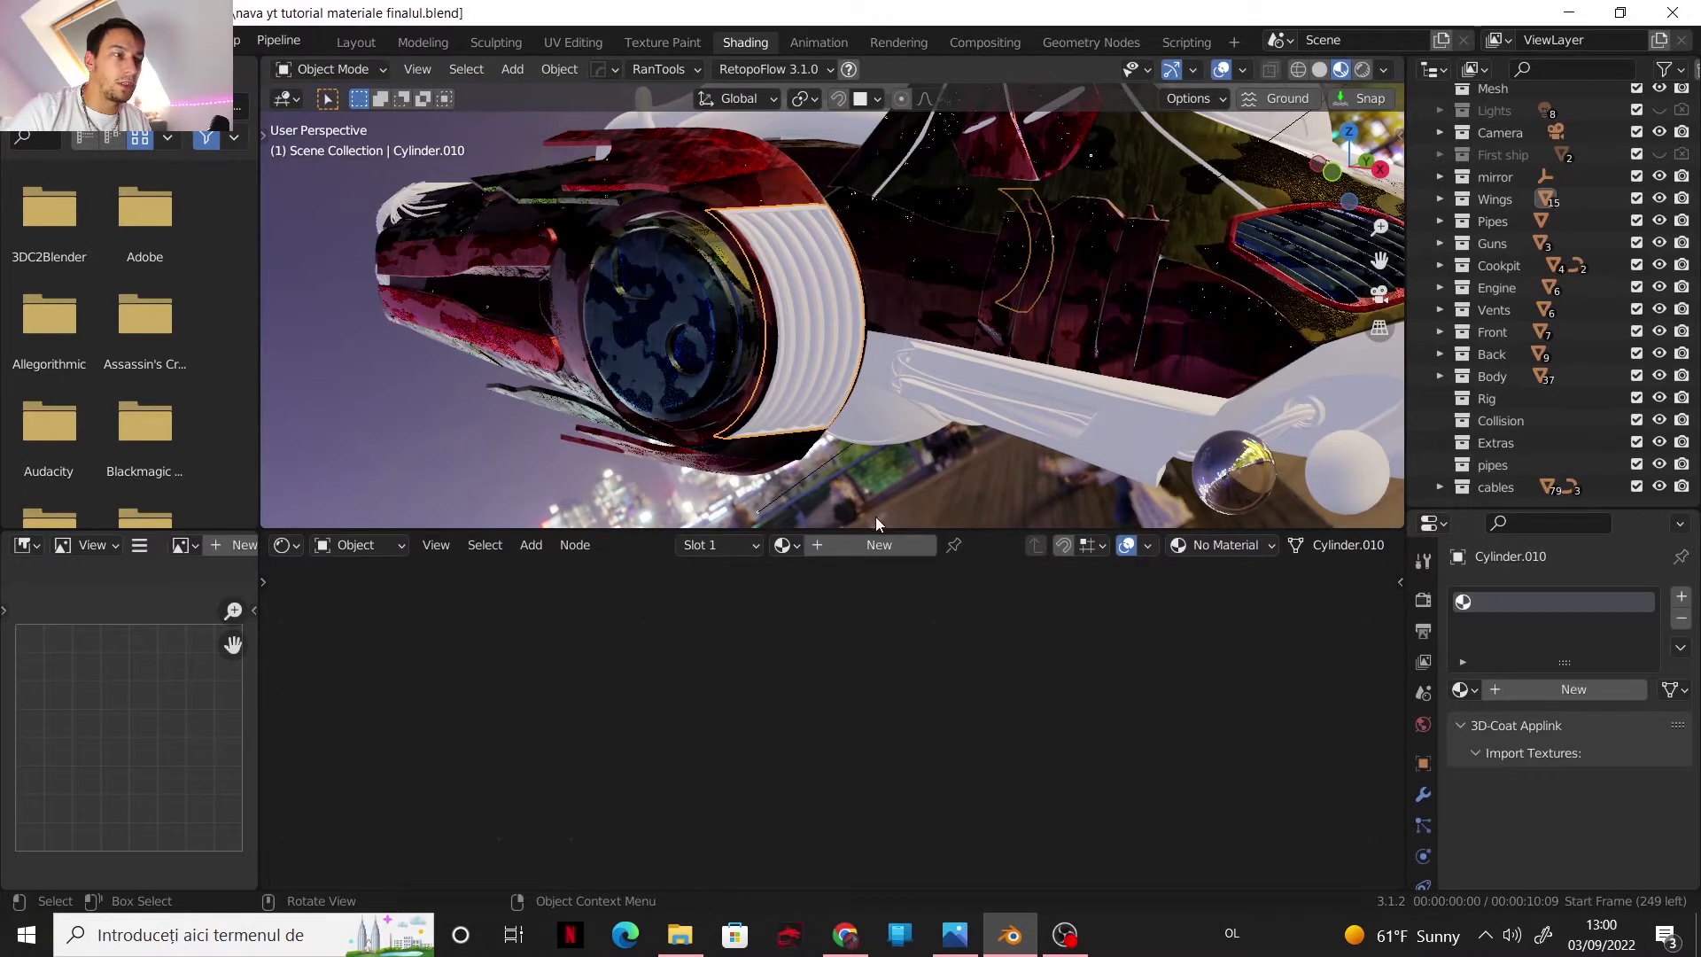
pyautogui.click(784, 545)
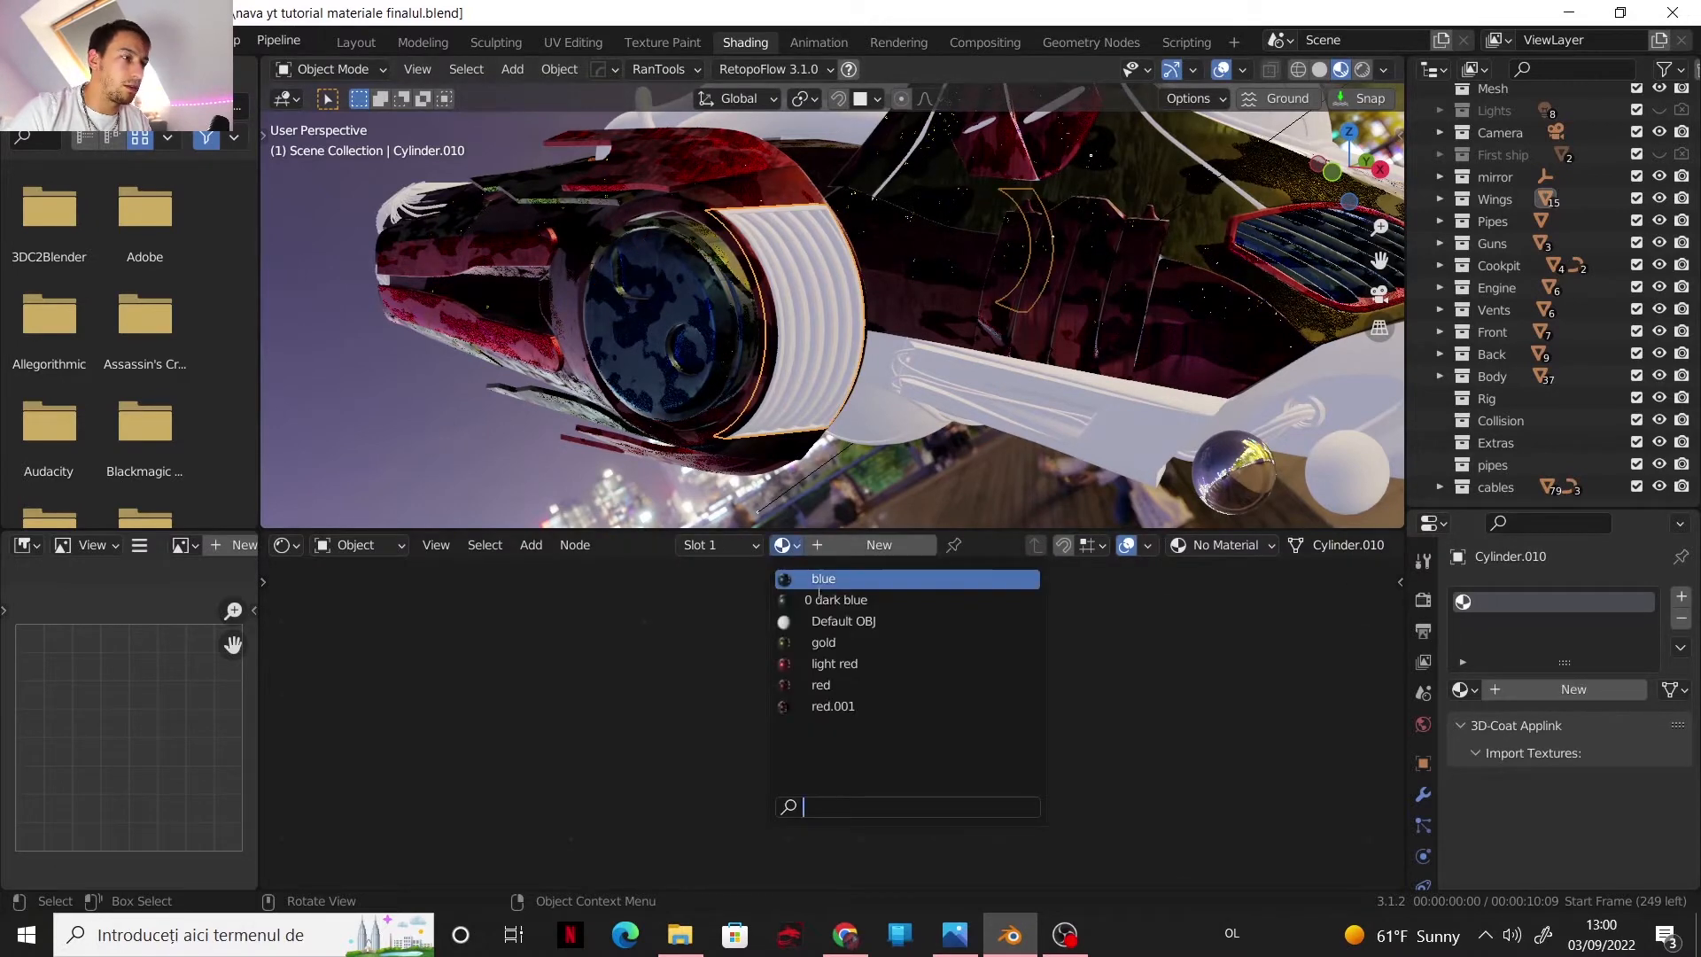
pyautogui.click(832, 663)
pyautogui.click(803, 332)
pyautogui.click(784, 544)
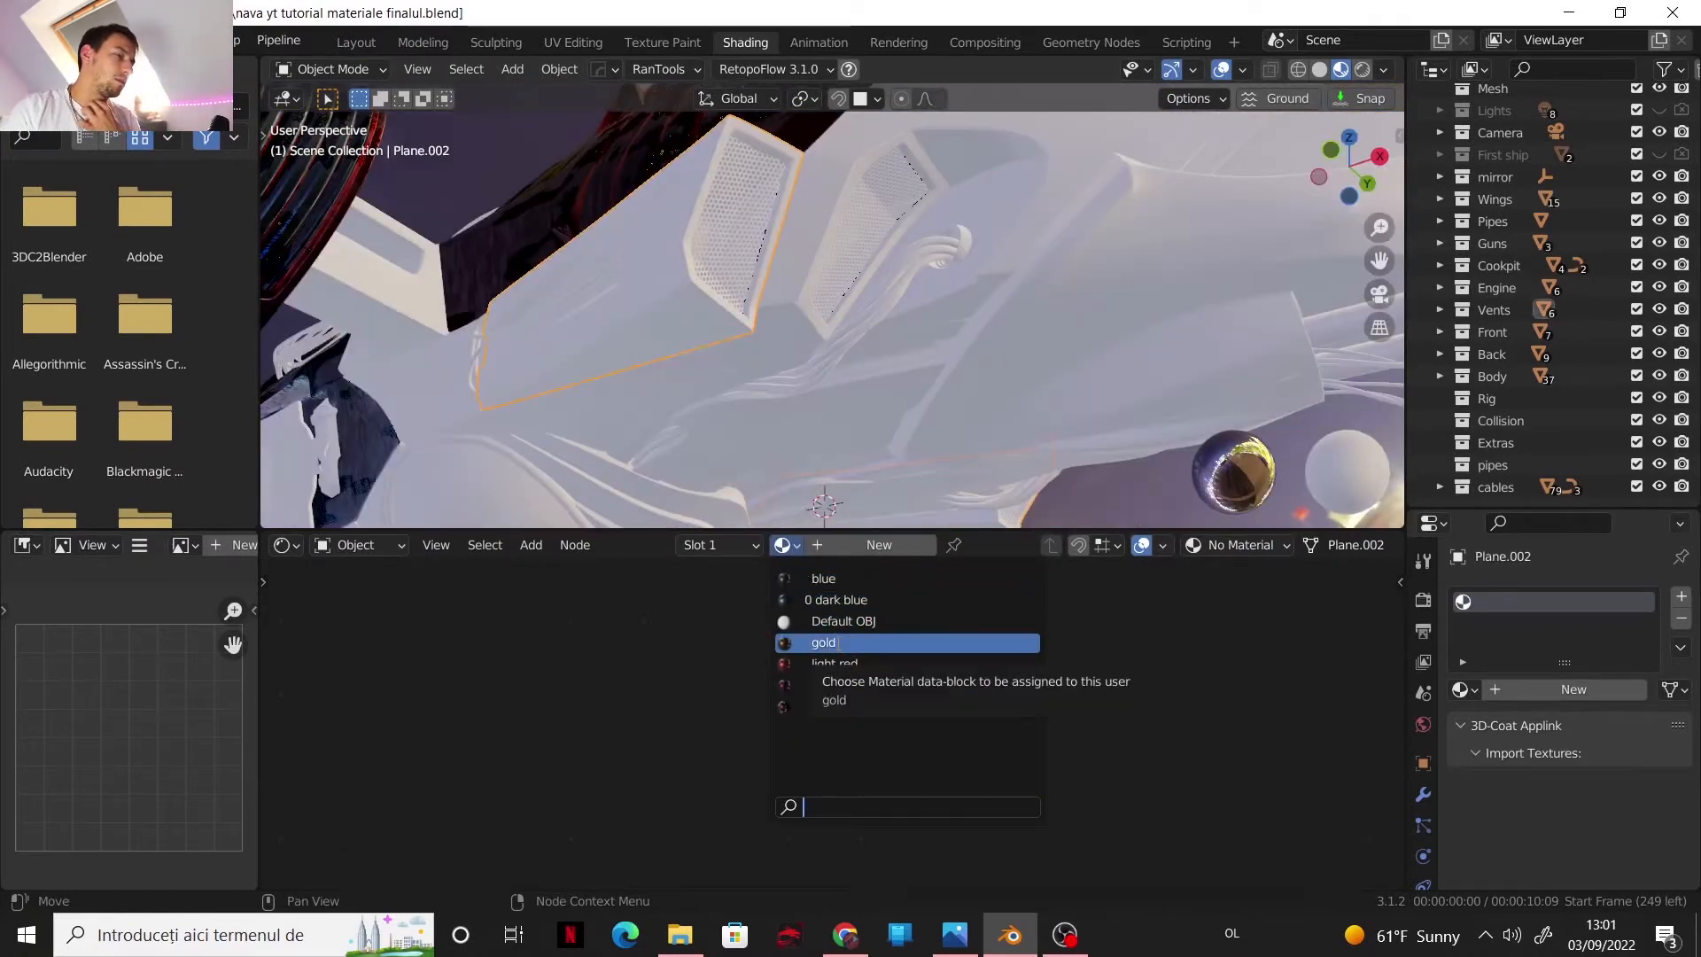
pyautogui.click(824, 642)
# - Assign light red to the recessed surround of the forward side vent and red to the large front hull panel around it
pyautogui.moveTo(638, 257); pyautogui.dragTo(710, 284, button='middle')
pyautogui.click(712, 282)
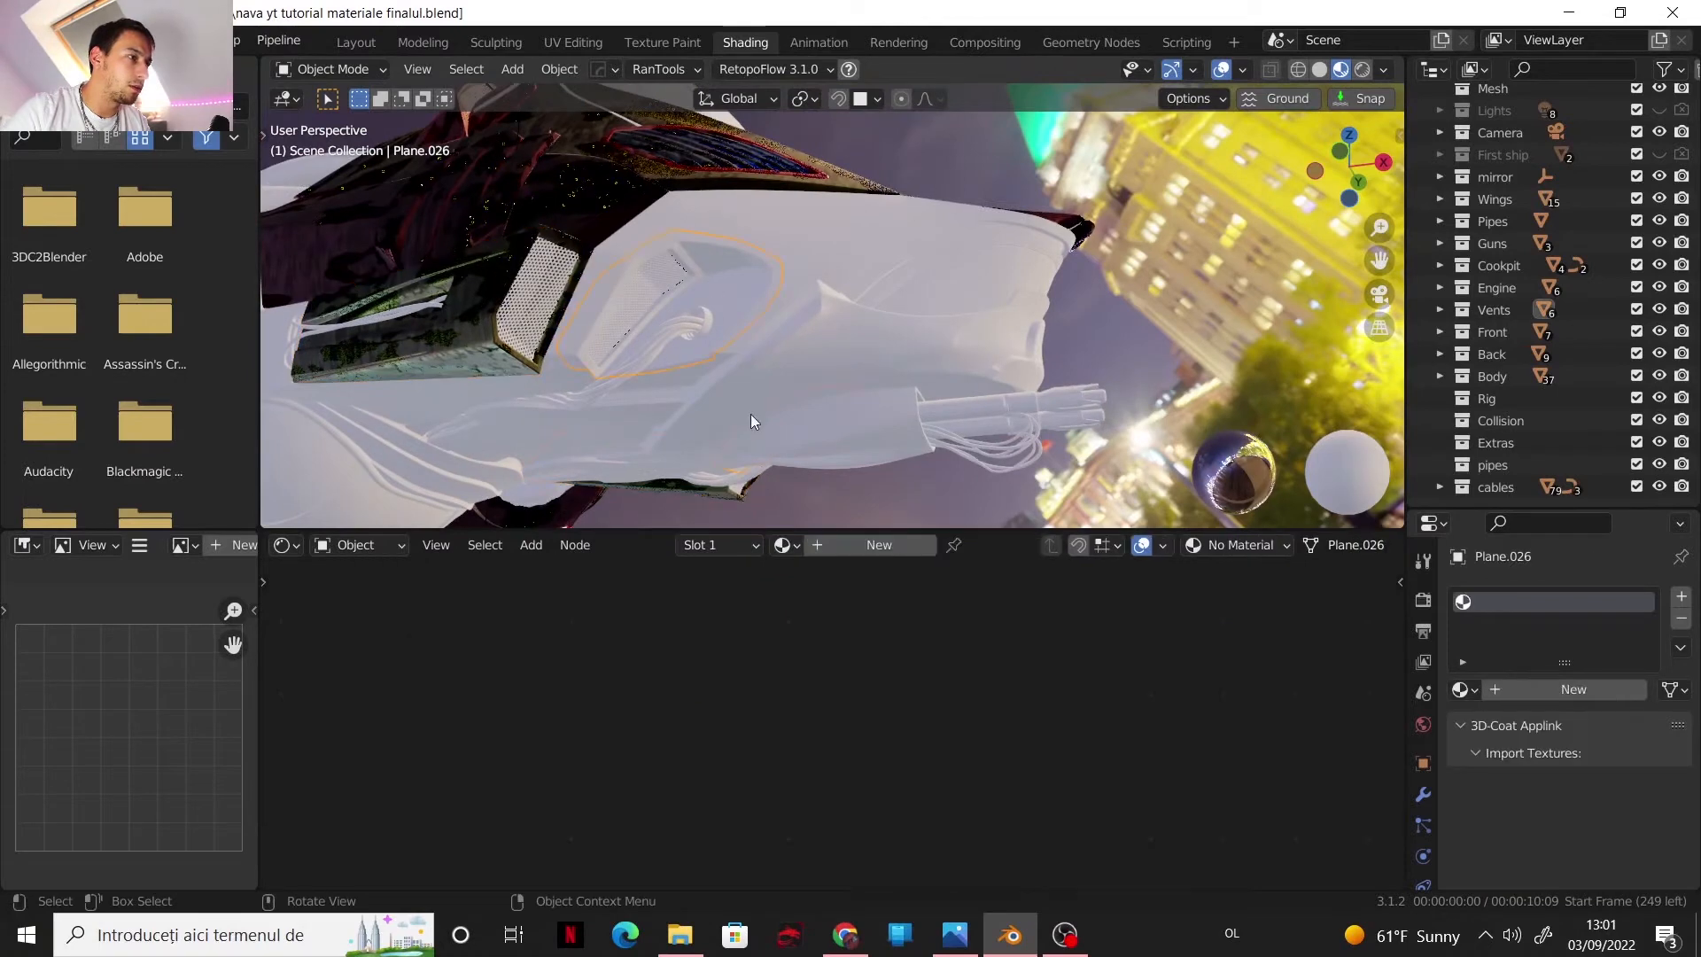
pyautogui.click(785, 545)
pyautogui.click(813, 664)
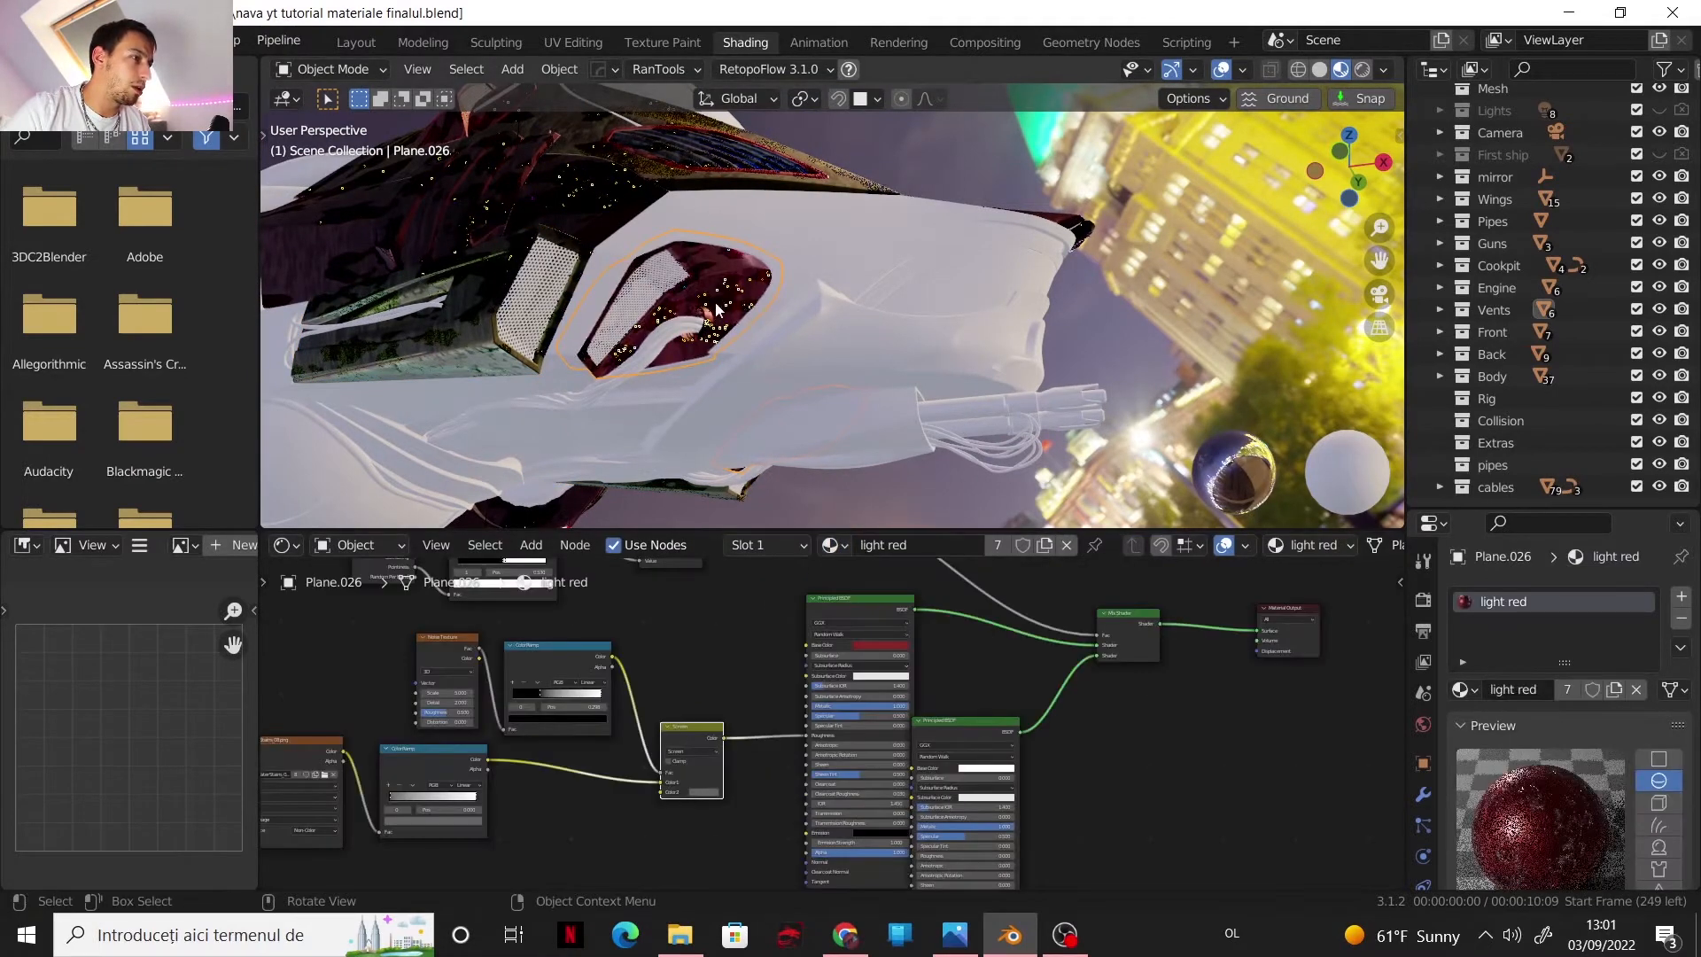
pyautogui.click(789, 242)
pyautogui.click(783, 545)
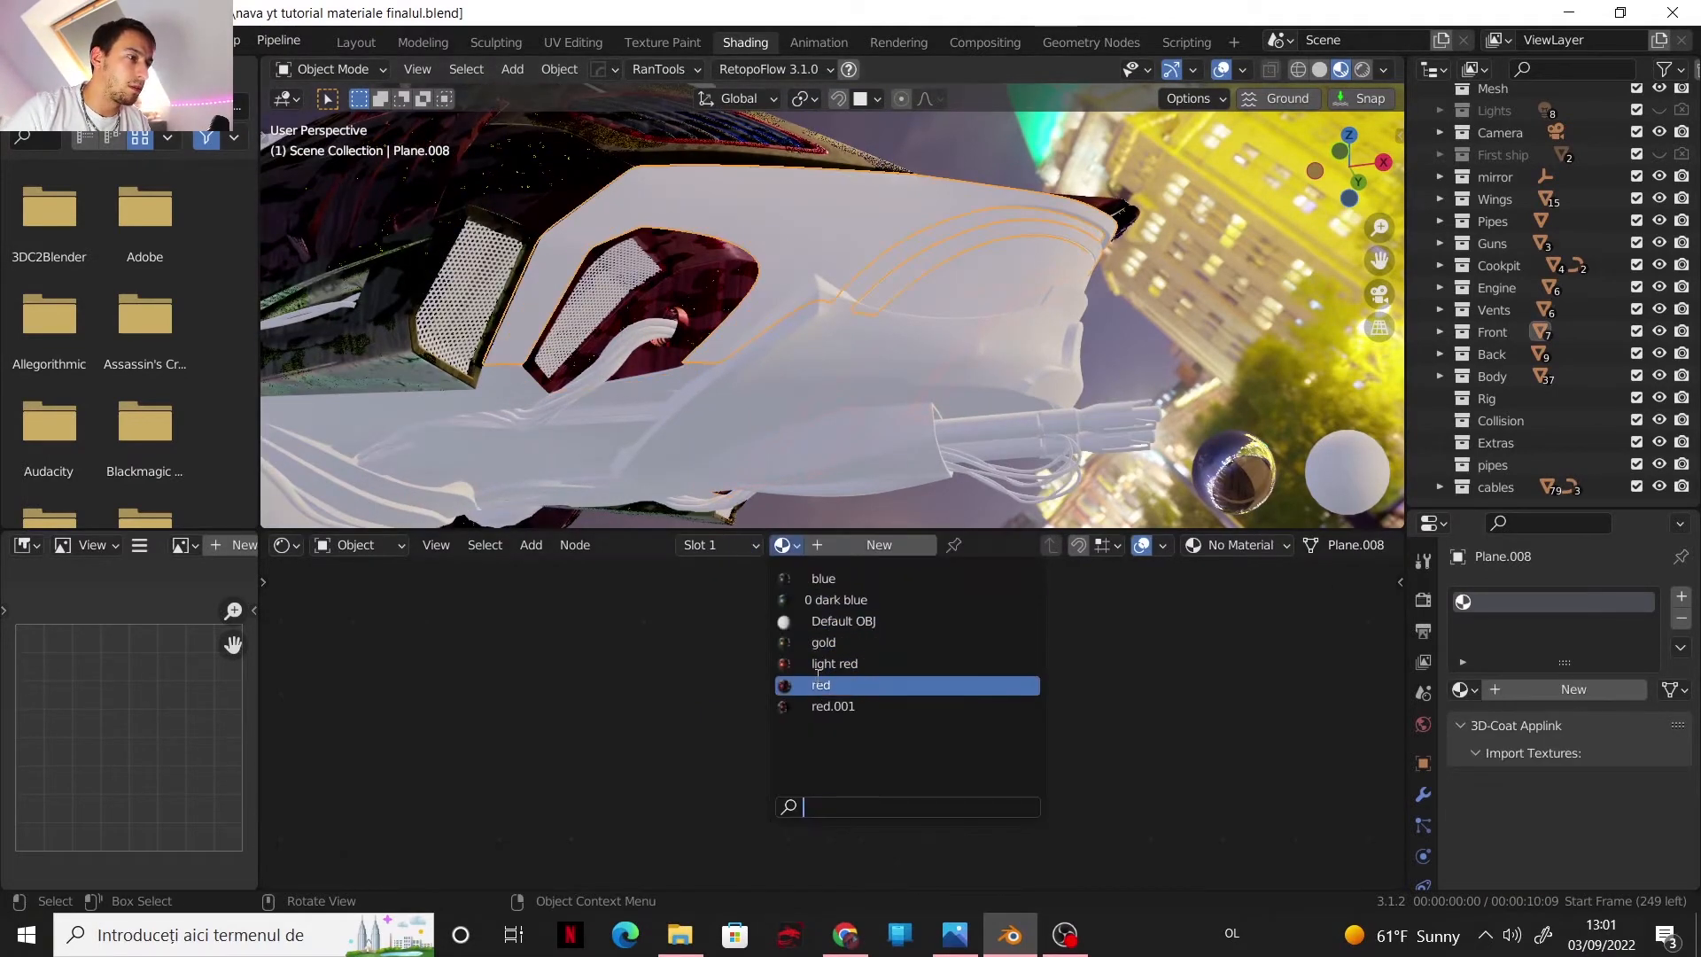
pyautogui.click(820, 685)
# - Assign gold to the curved inset panel on the nose's side and red to the large lower nose panel
pyautogui.click(948, 282)
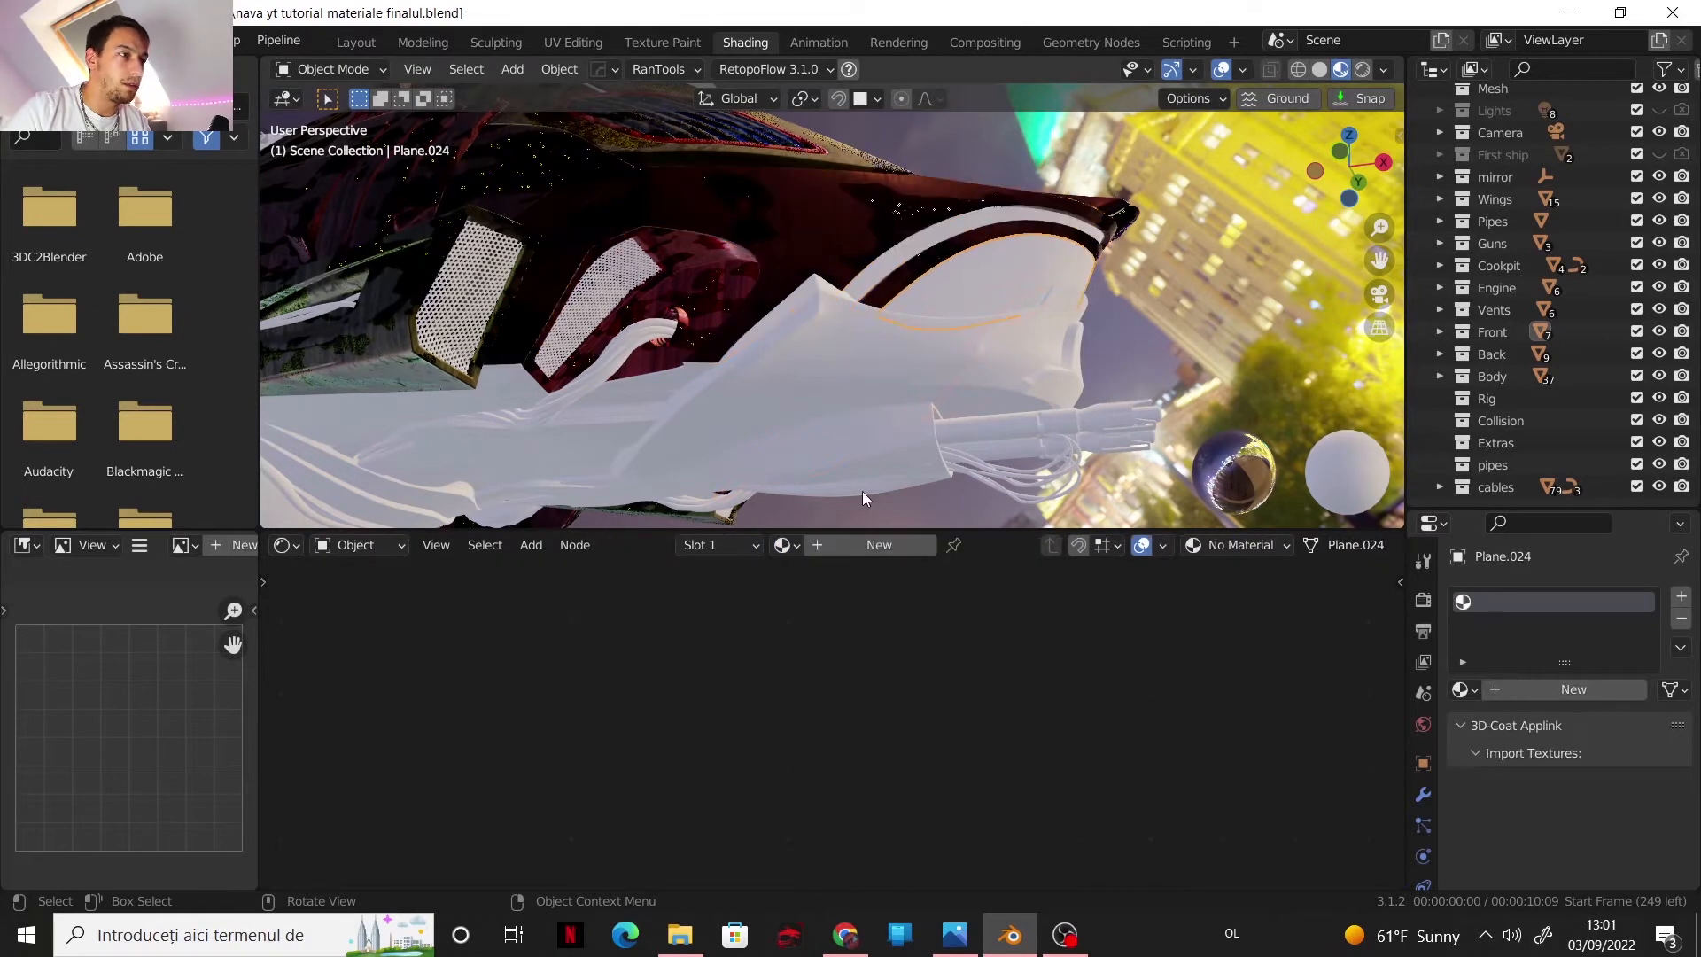
pyautogui.click(783, 545)
pyautogui.click(824, 642)
pyautogui.moveTo(919, 391); pyautogui.dragTo(640, 398, button='middle')
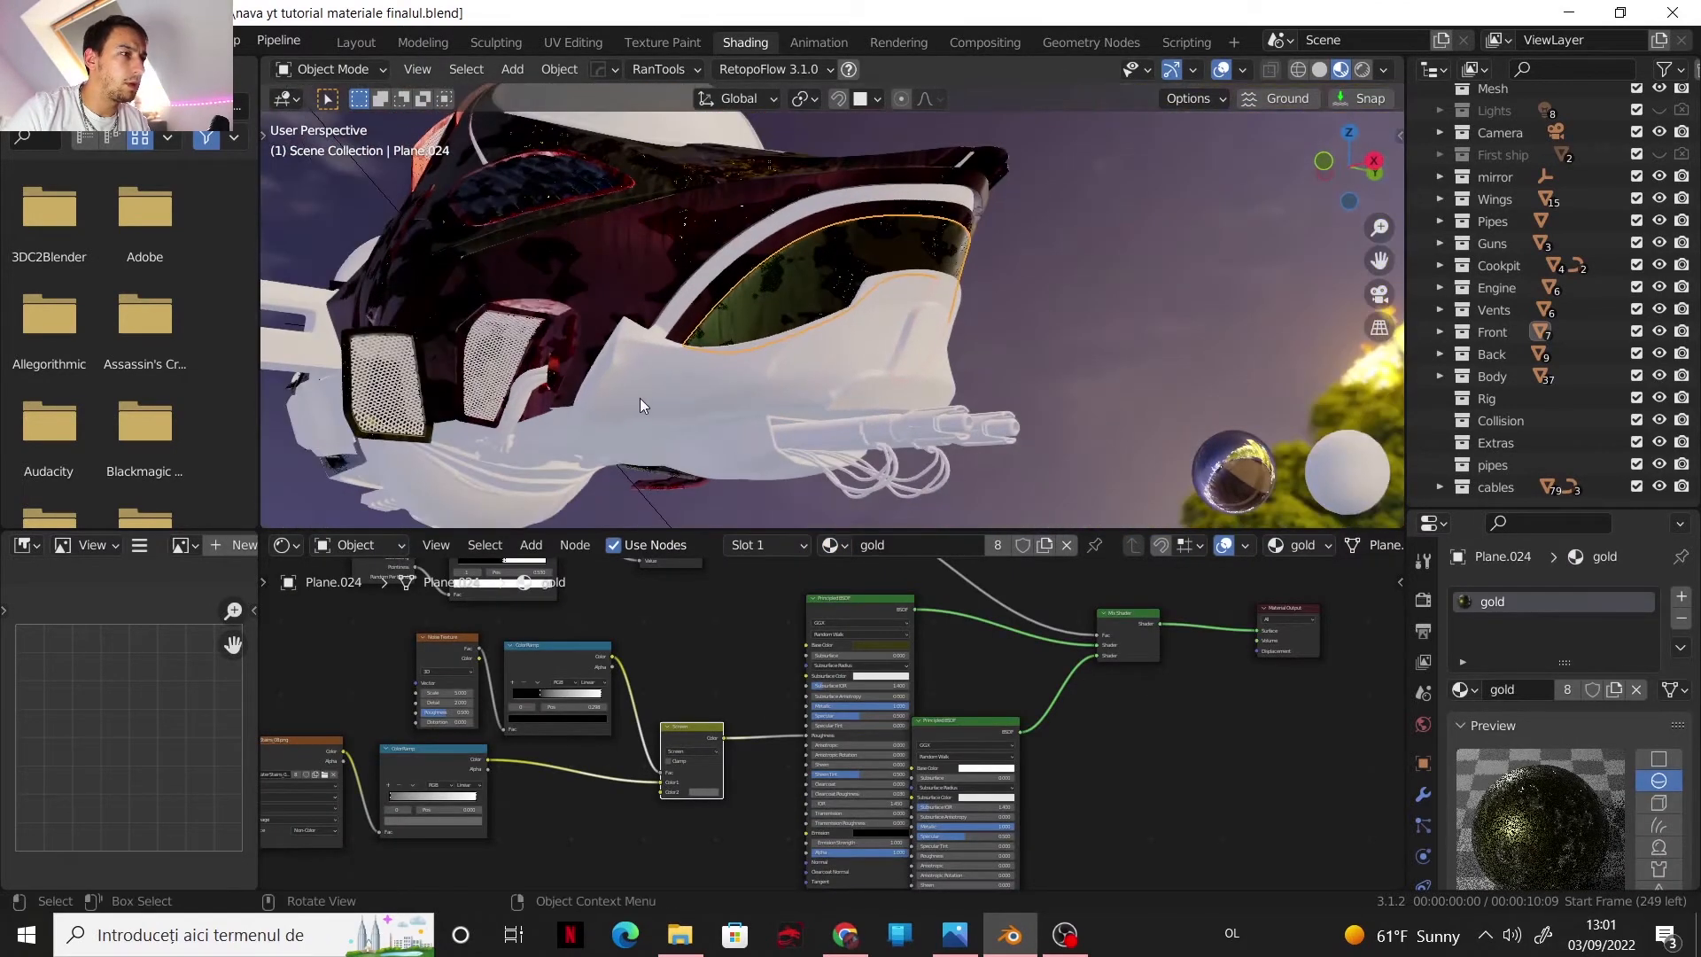
pyautogui.click(737, 406)
pyautogui.click(784, 544)
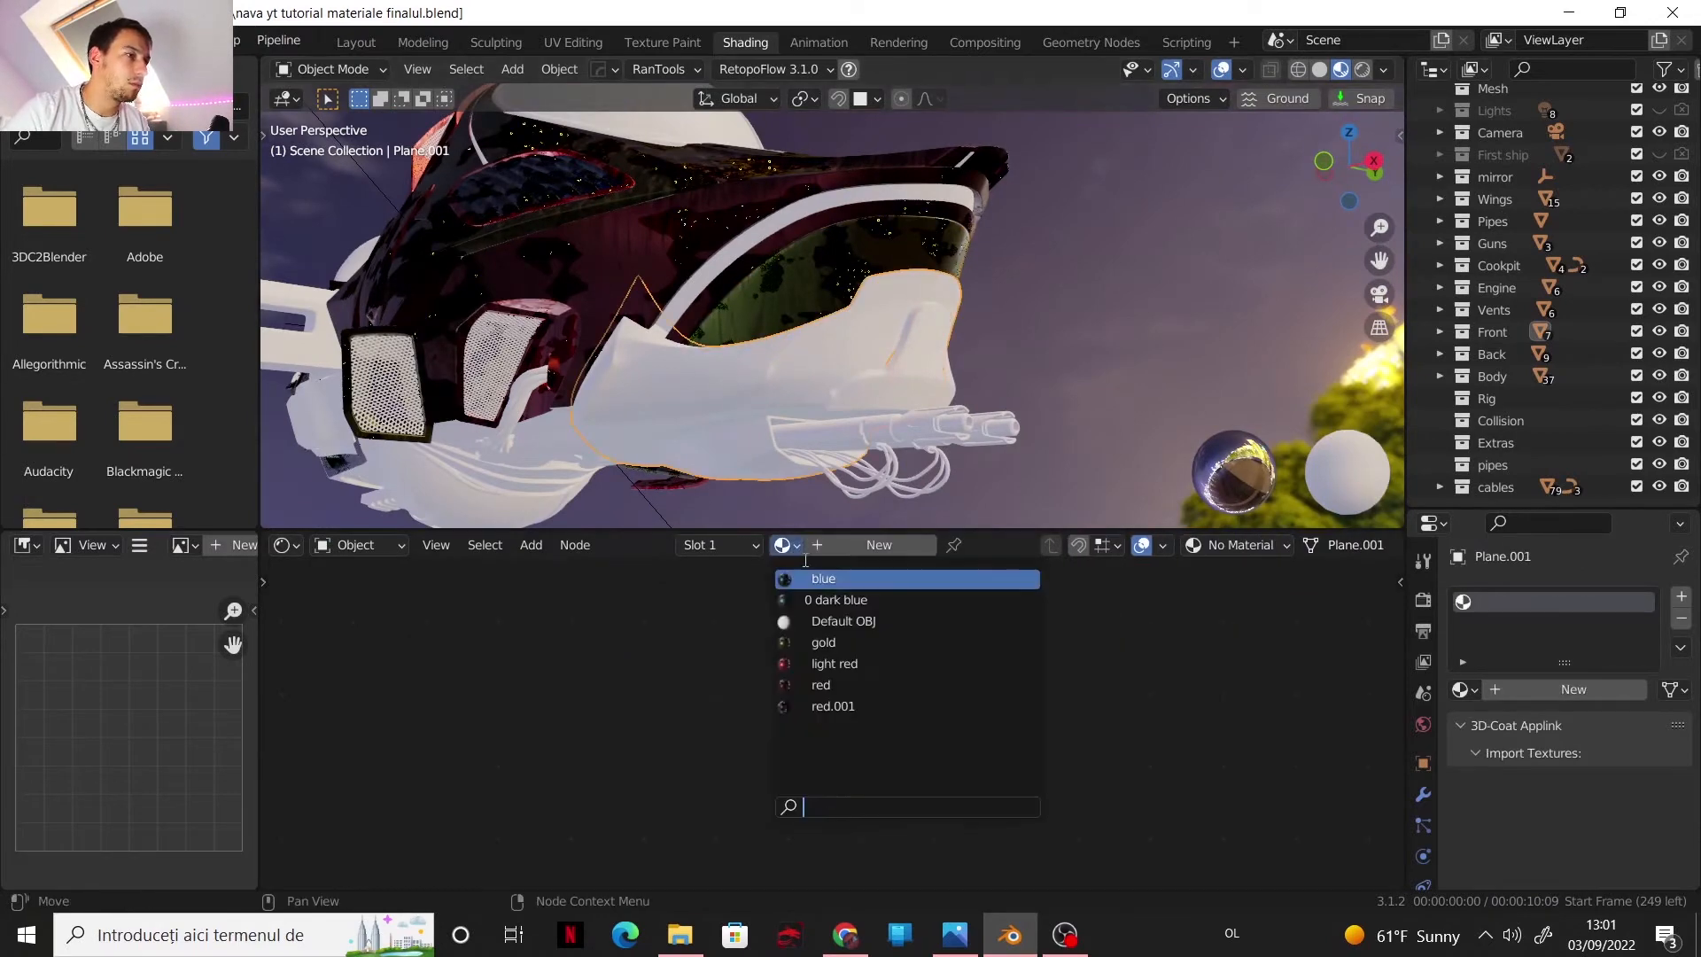
pyautogui.click(877, 687)
# - Assign the light red material to the small white panel at the nose tip above the guns
pyautogui.click(912, 375)
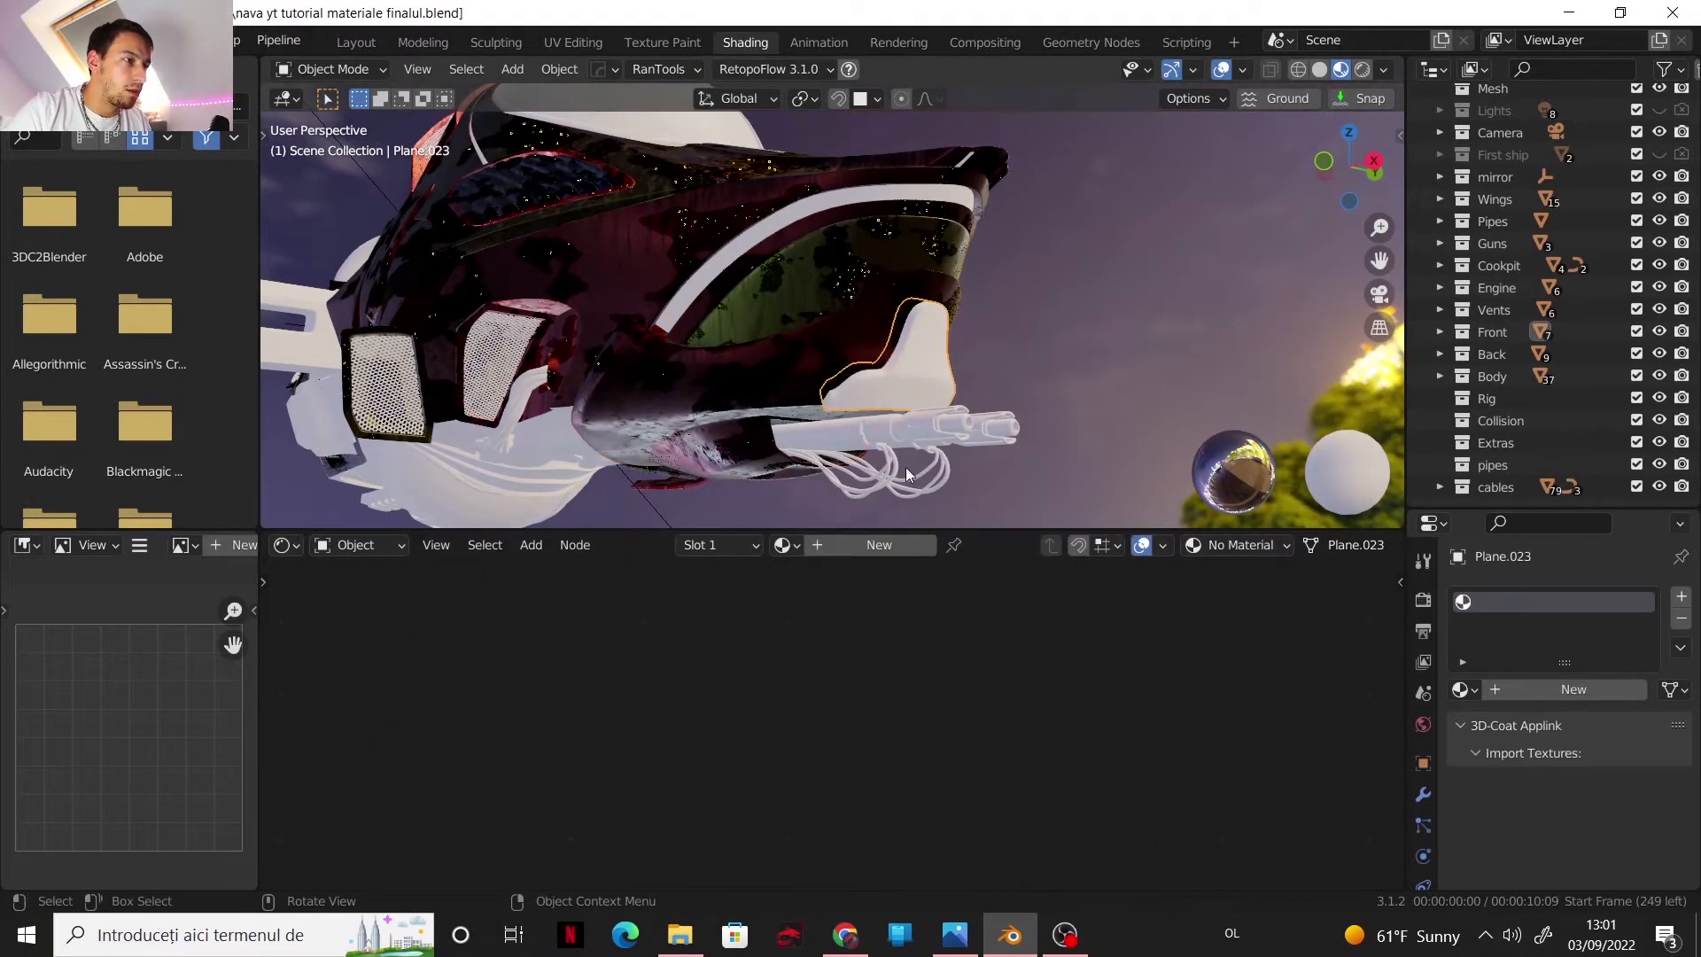
pyautogui.click(796, 549)
pyautogui.click(886, 663)
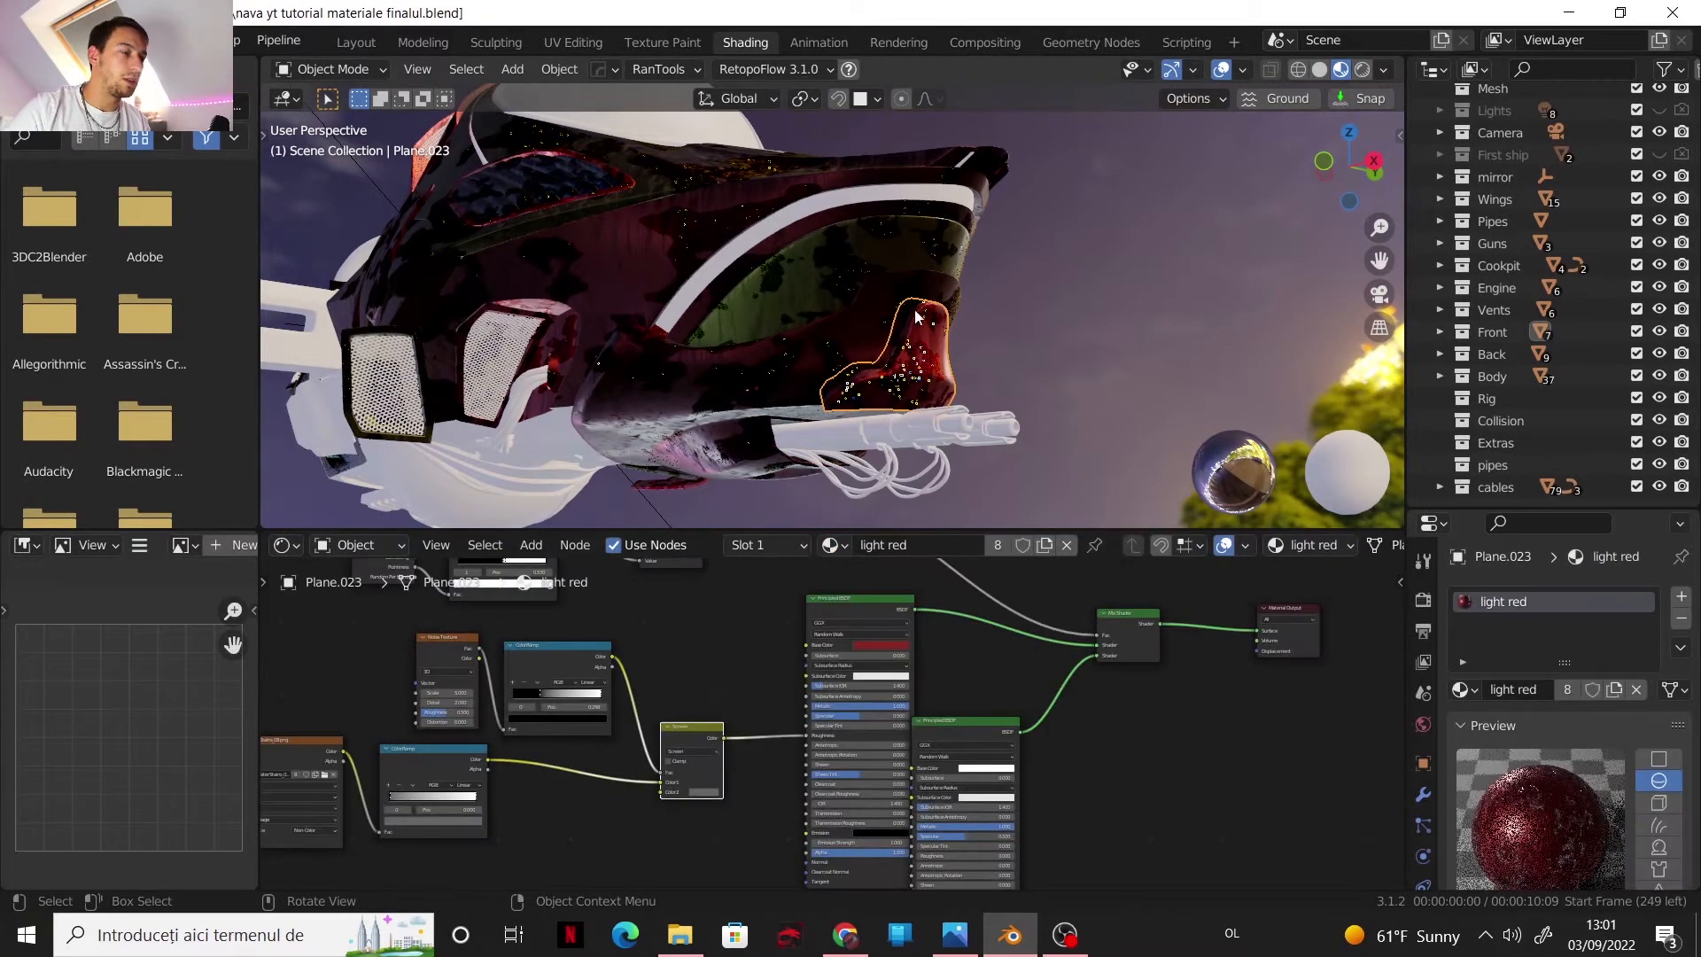
# - Assign gold to the pointed panel in front of the cockpit canopy and light red to the tapered strips beside it
pyautogui.moveTo(909, 201); pyautogui.dragTo(886, 265, button='middle')
pyautogui.scroll(3, 886, 266)
pyautogui.click(912, 336)
pyautogui.click(783, 545)
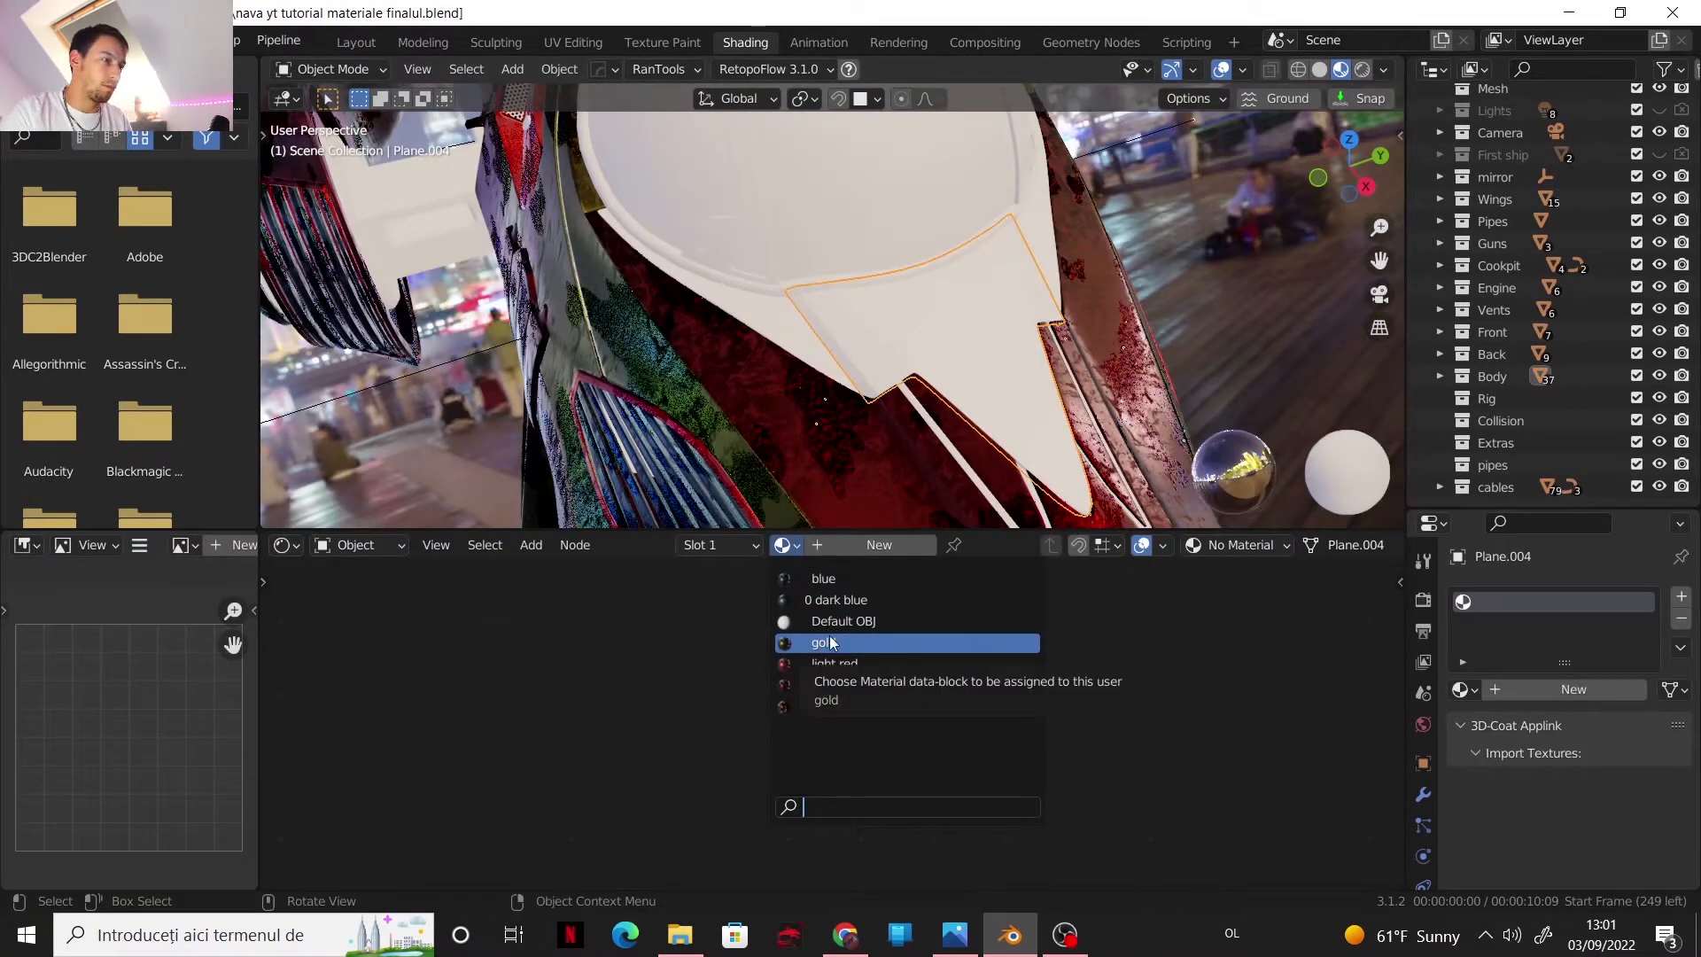
pyautogui.click(792, 339)
pyautogui.click(791, 337)
pyautogui.click(784, 545)
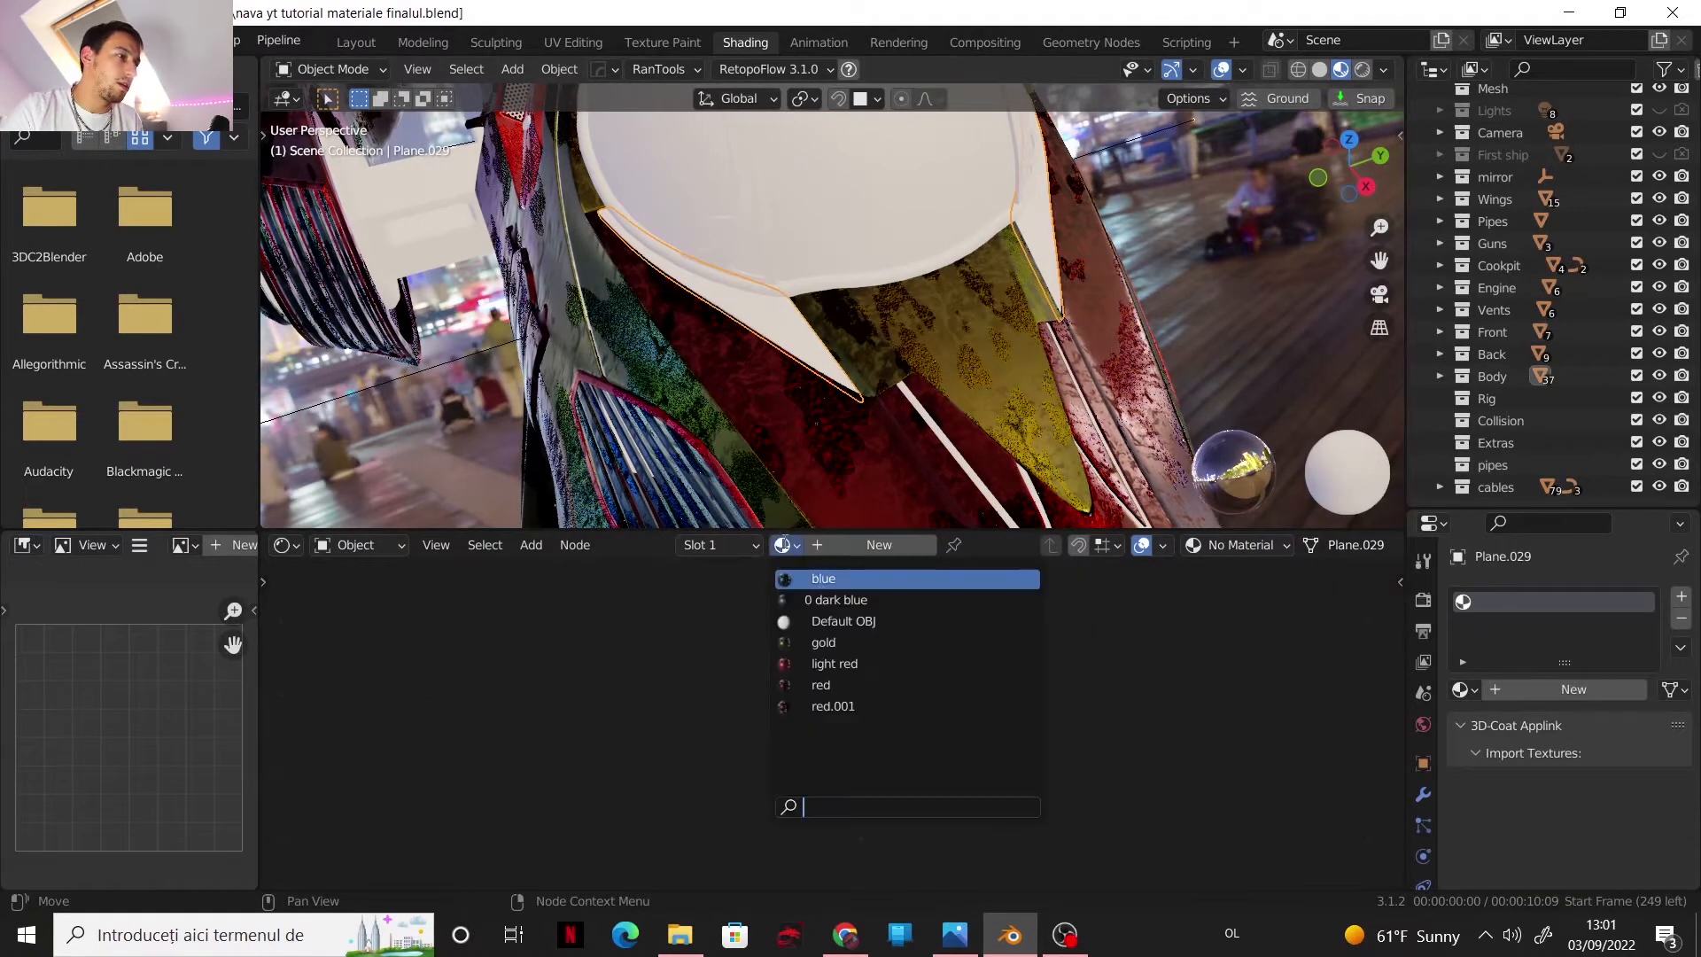
pyautogui.click(834, 663)
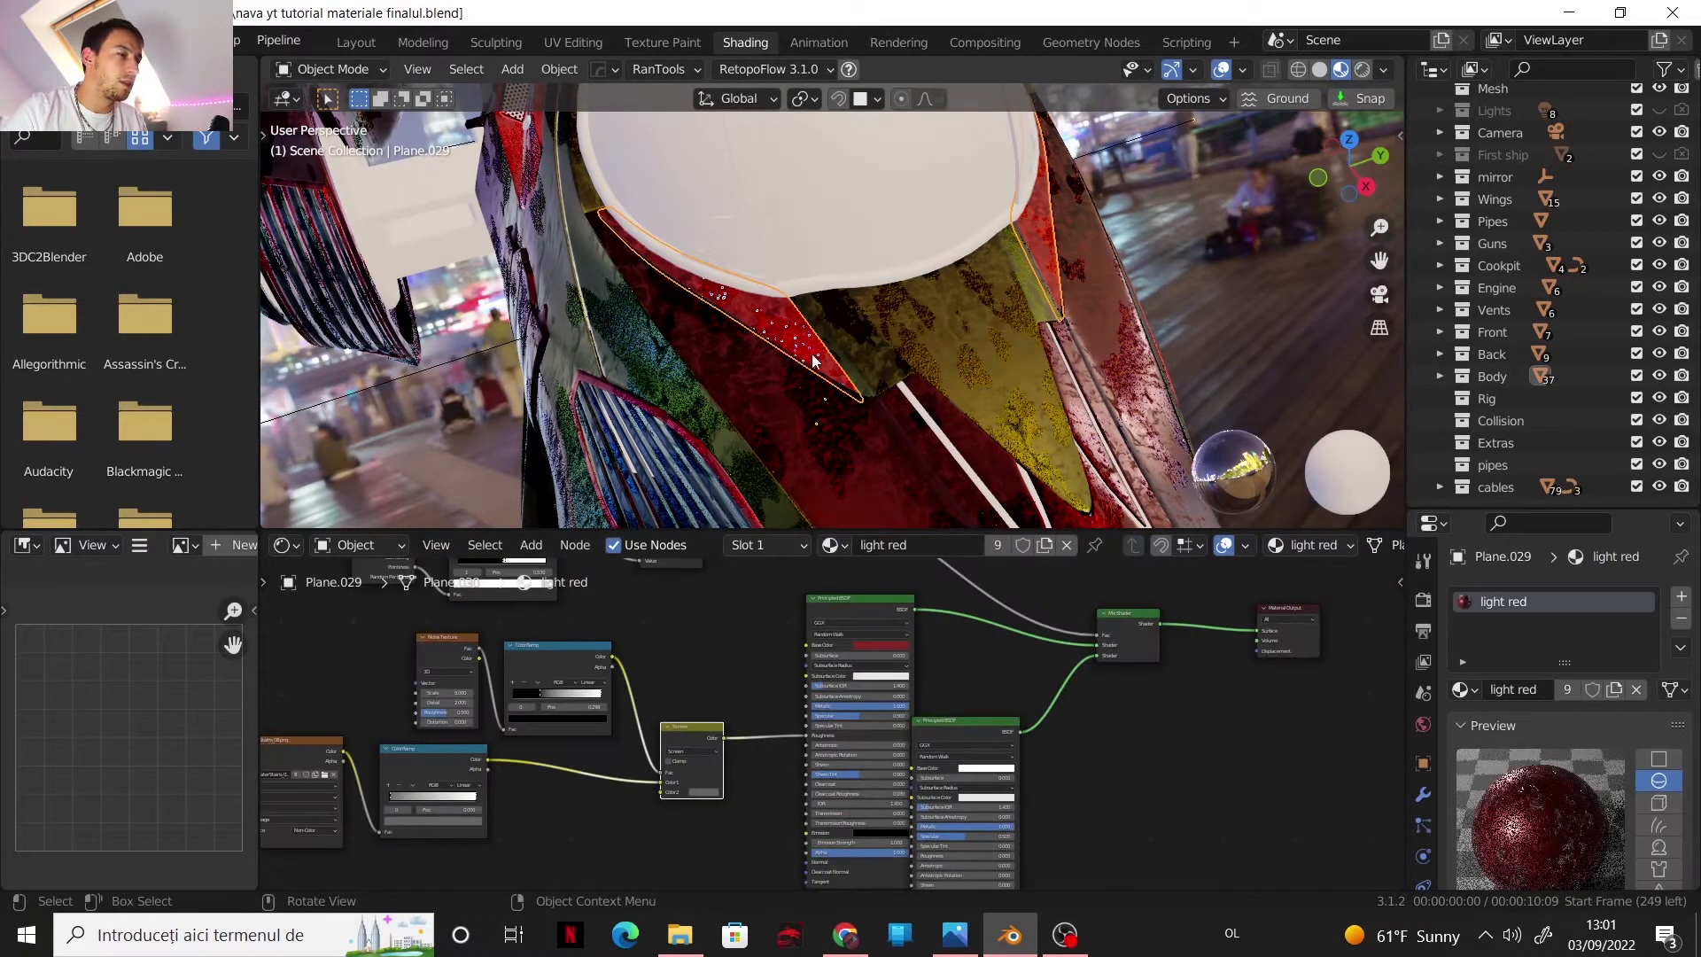
# - Assign the light red material to the rim around the cockpit canopy
pyautogui.moveTo(791, 358); pyautogui.dragTo(841, 305, button='middle')
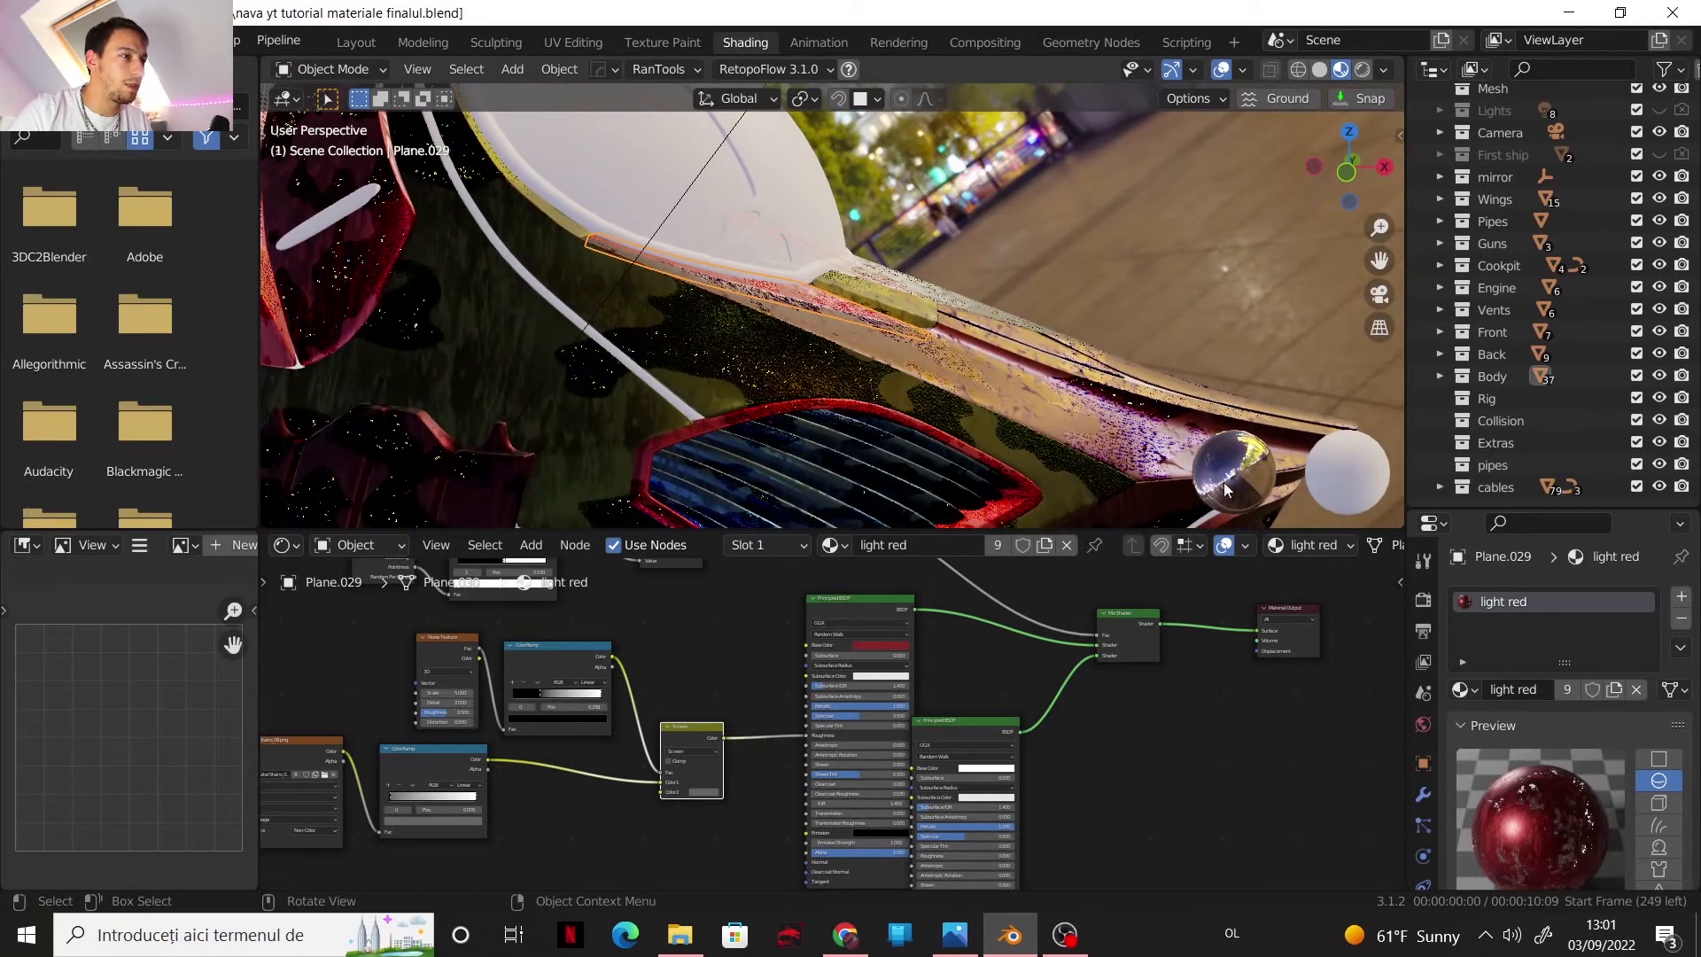
pyautogui.moveTo(932, 237); pyautogui.dragTo(809, 279, button='middle')
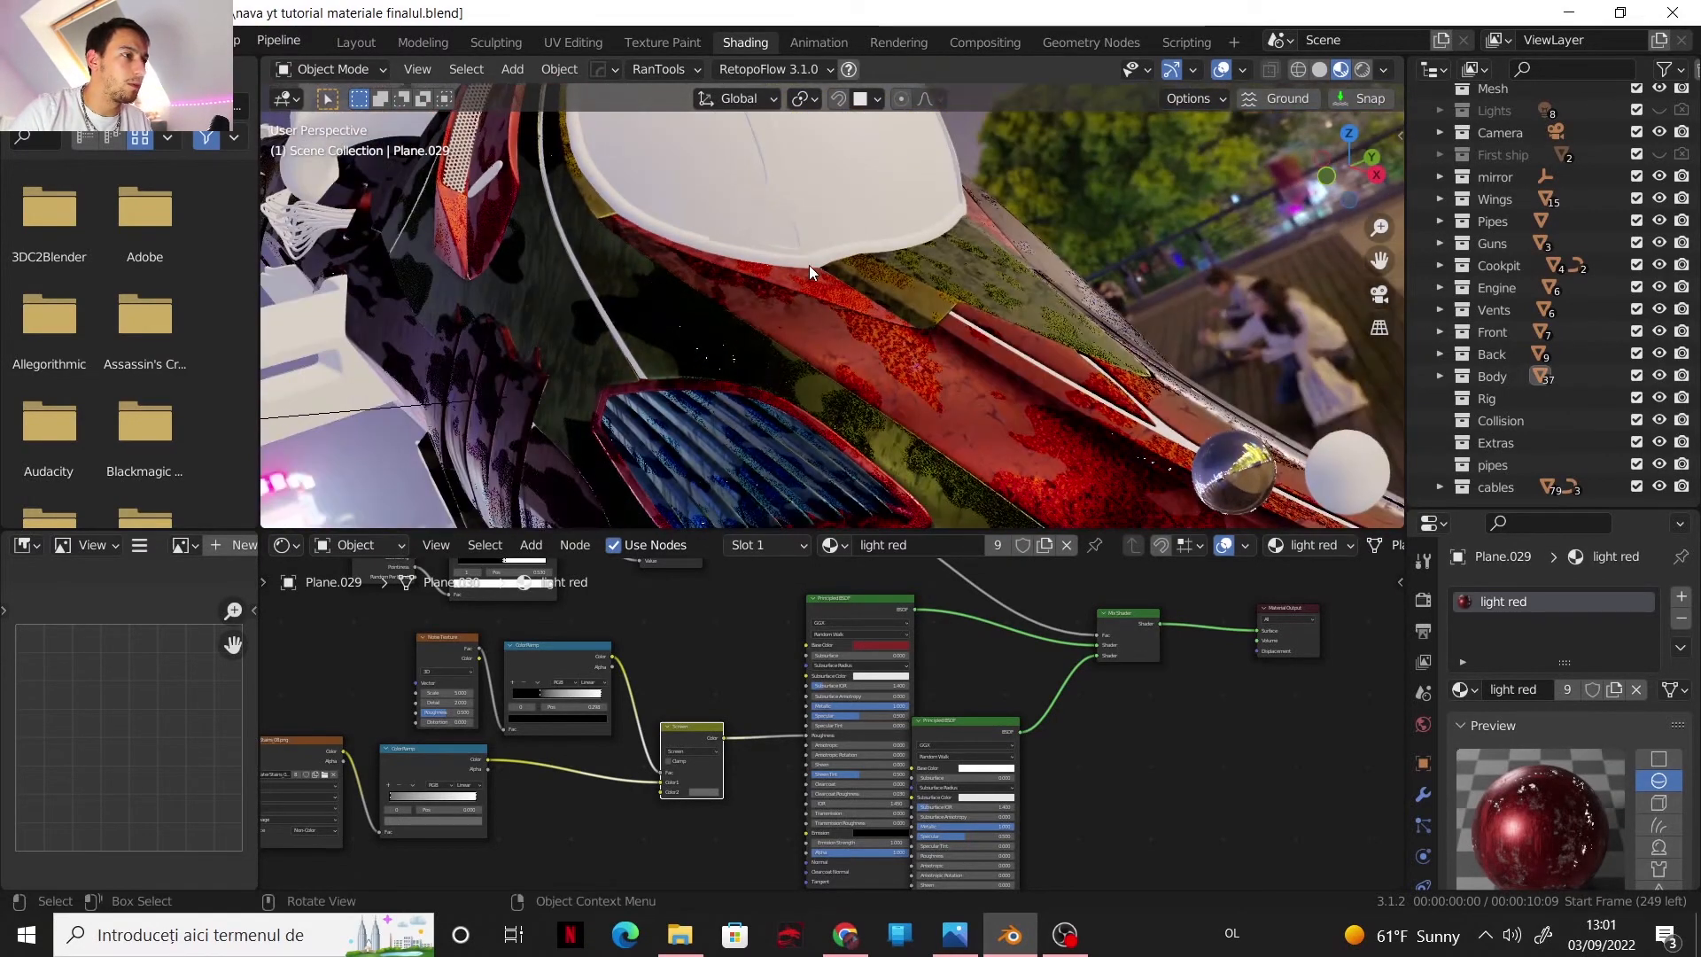
pyautogui.click(809, 263)
pyautogui.click(782, 545)
pyautogui.click(835, 664)
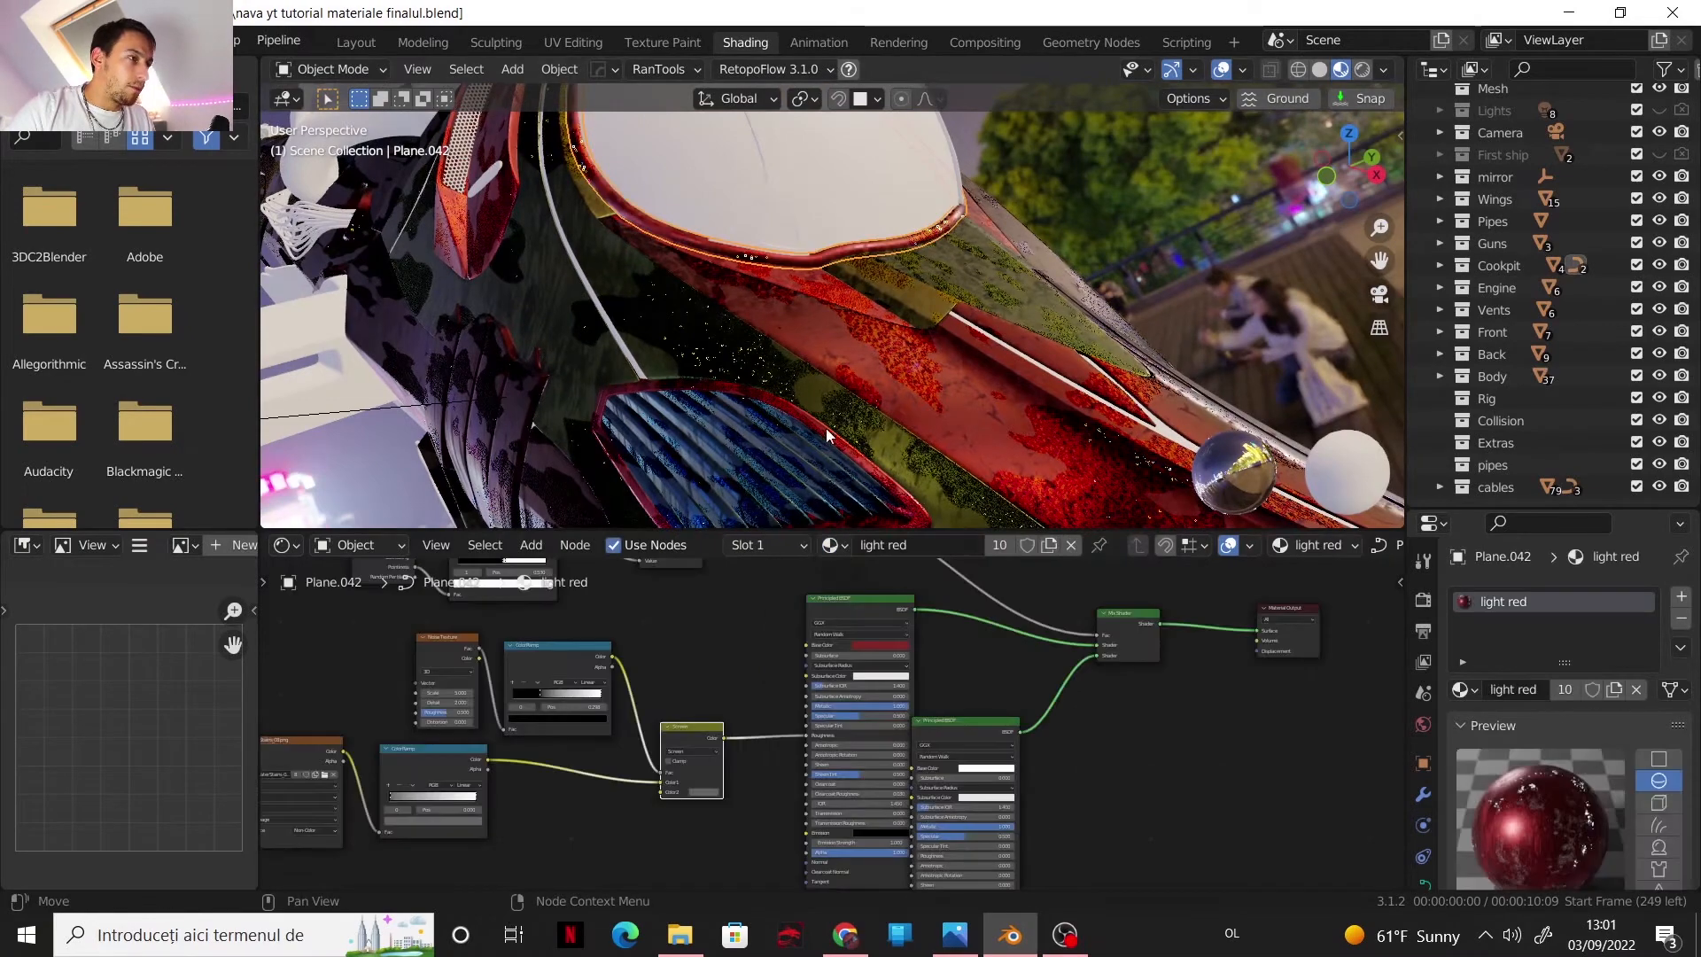
# - Assign the blue material to the twin gun barrels under the nose and gold to the curved underside body panels
pyautogui.moveTo(877, 328); pyautogui.dragTo(792, 381, button='middle')
pyautogui.click(793, 381)
pyautogui.click(784, 545)
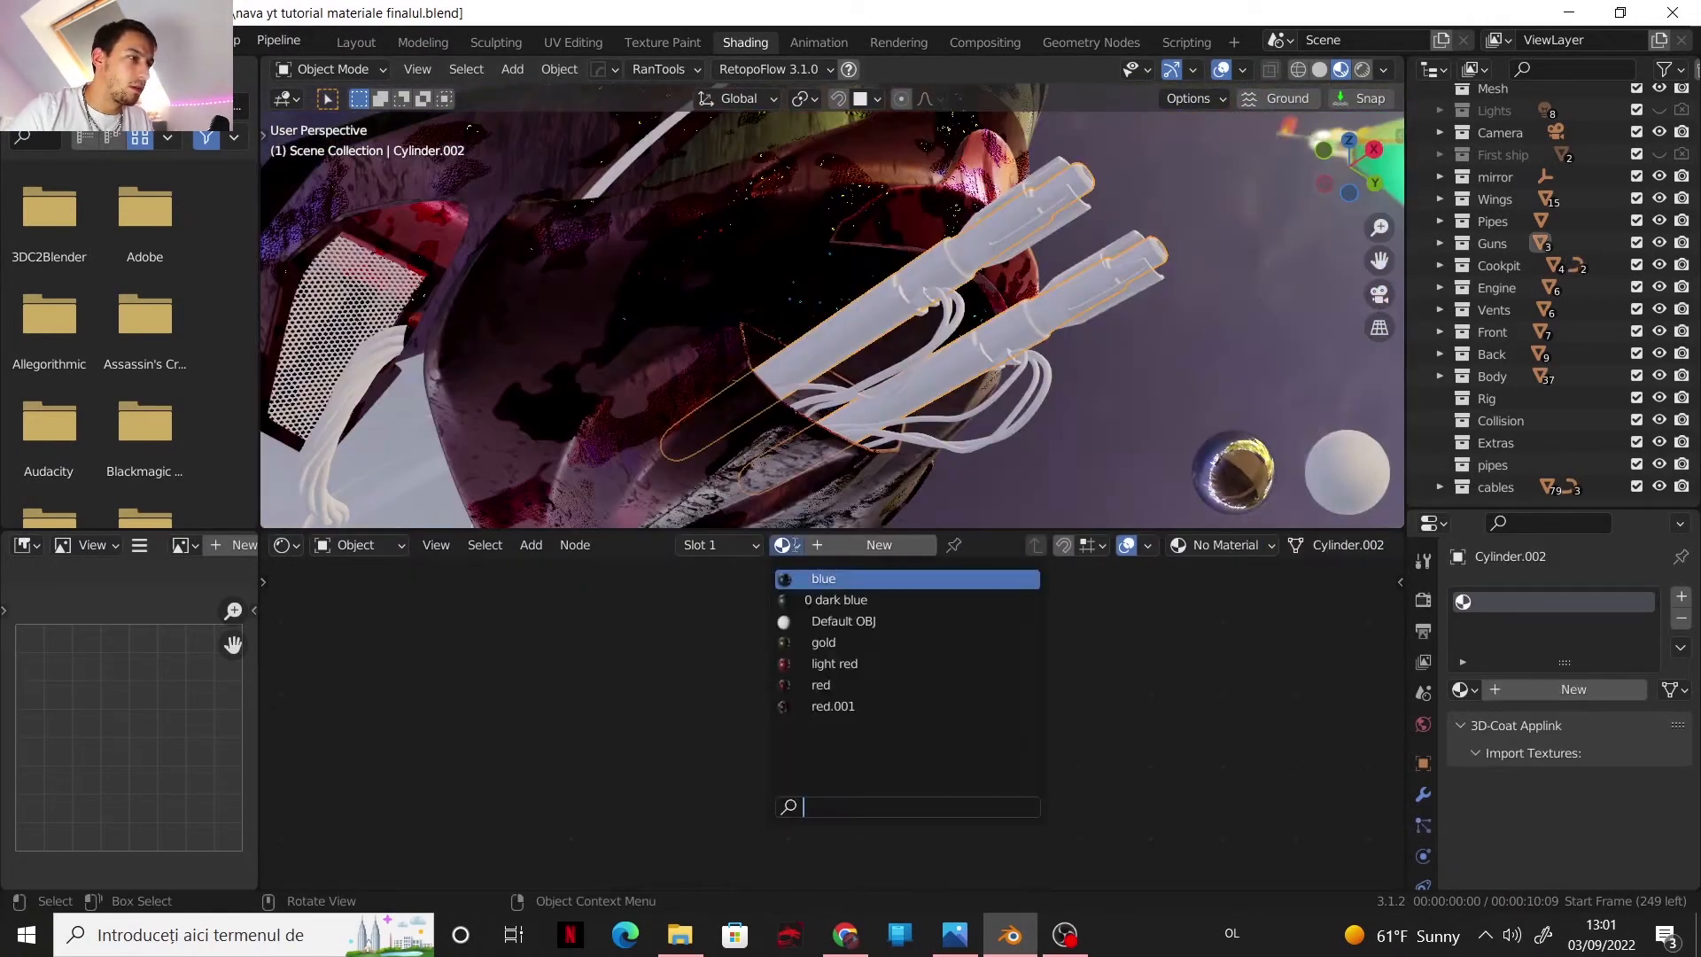
pyautogui.click(823, 580)
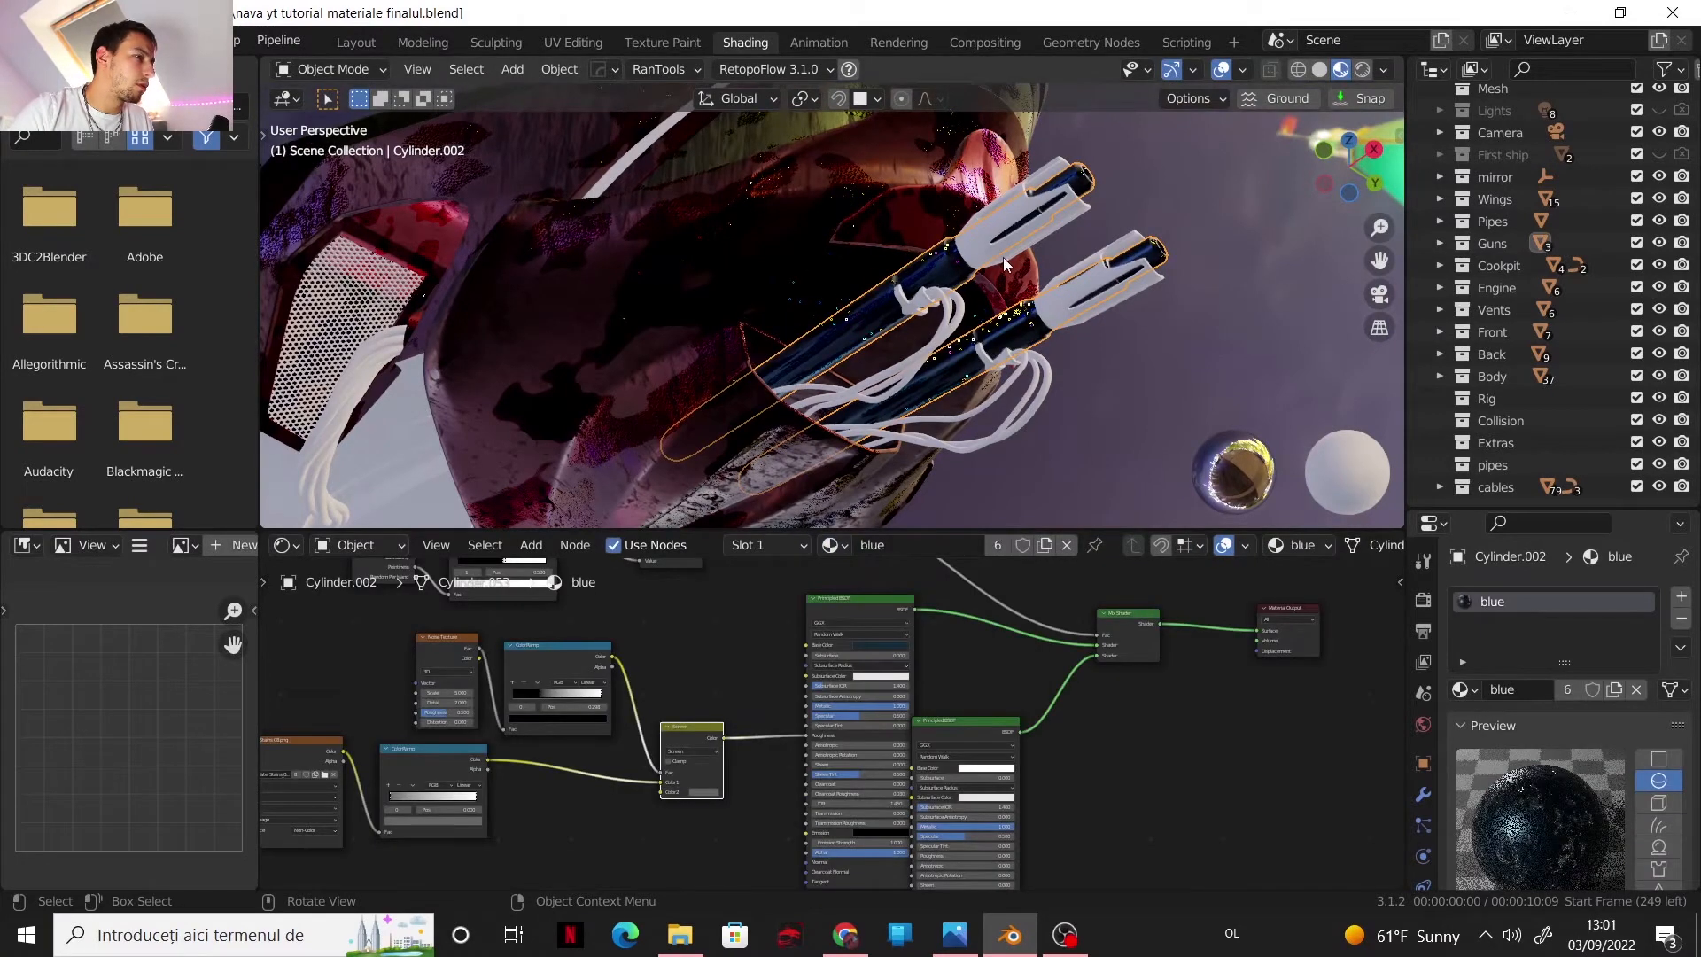
pyautogui.keyDown('shift'); pyautogui.moveTo(912, 310); pyautogui.dragTo(678, 285, button='middle'); pyautogui.keyUp('shift')
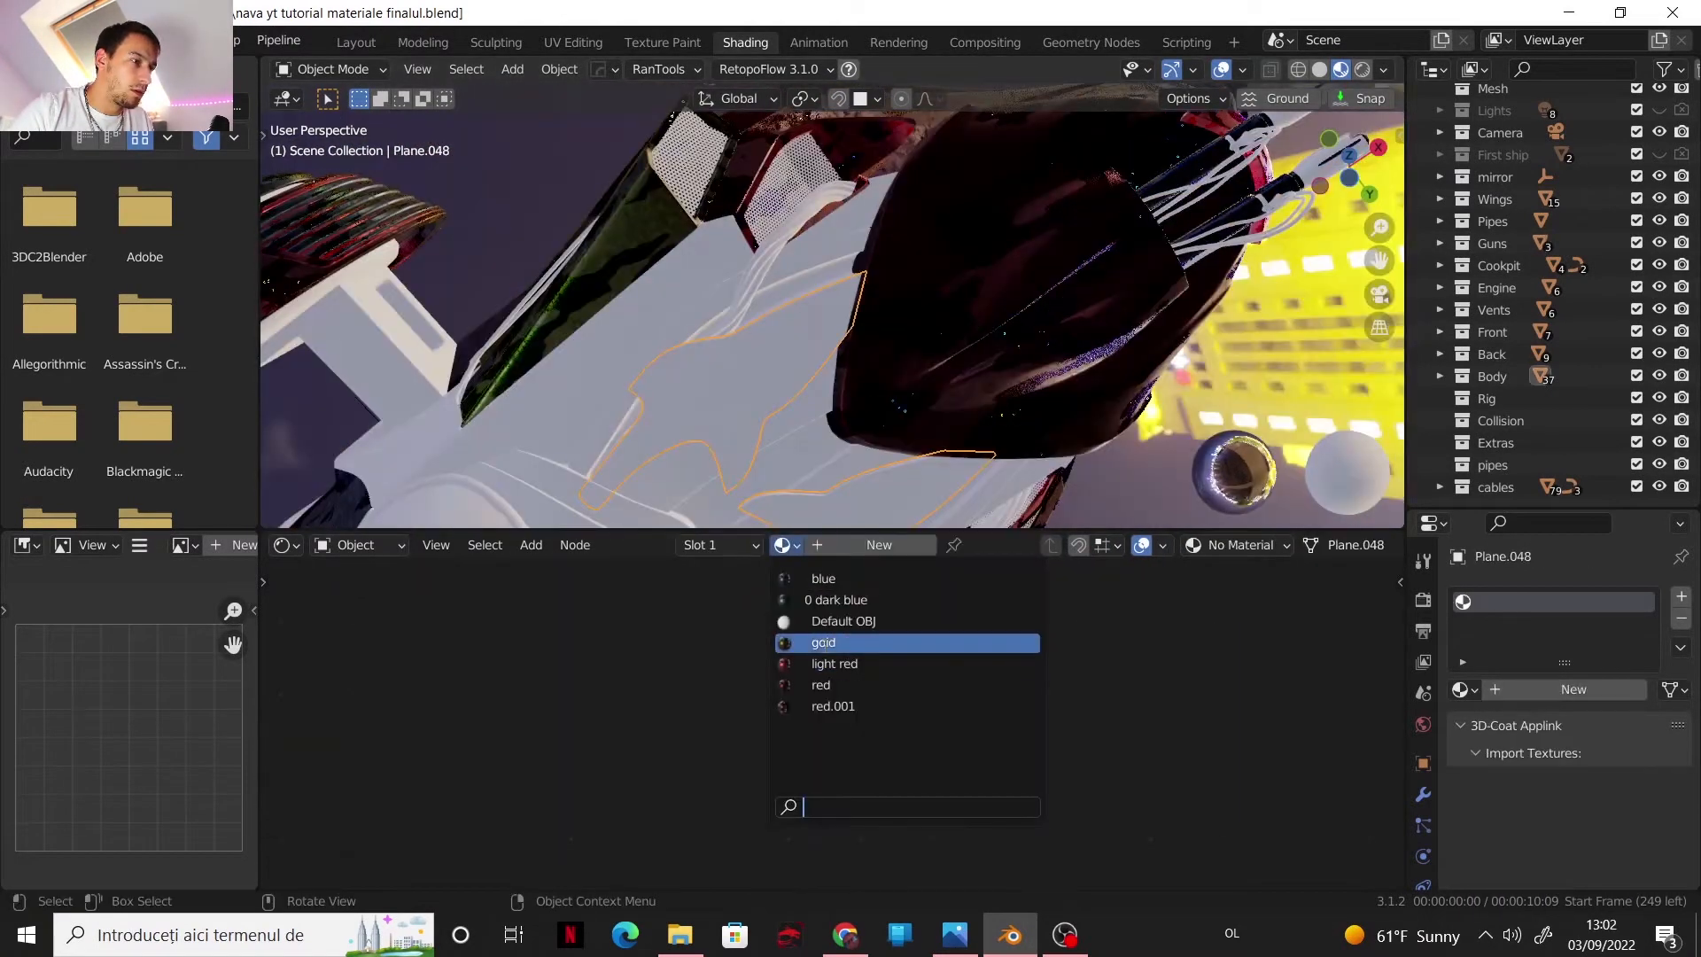
pyautogui.click(822, 642)
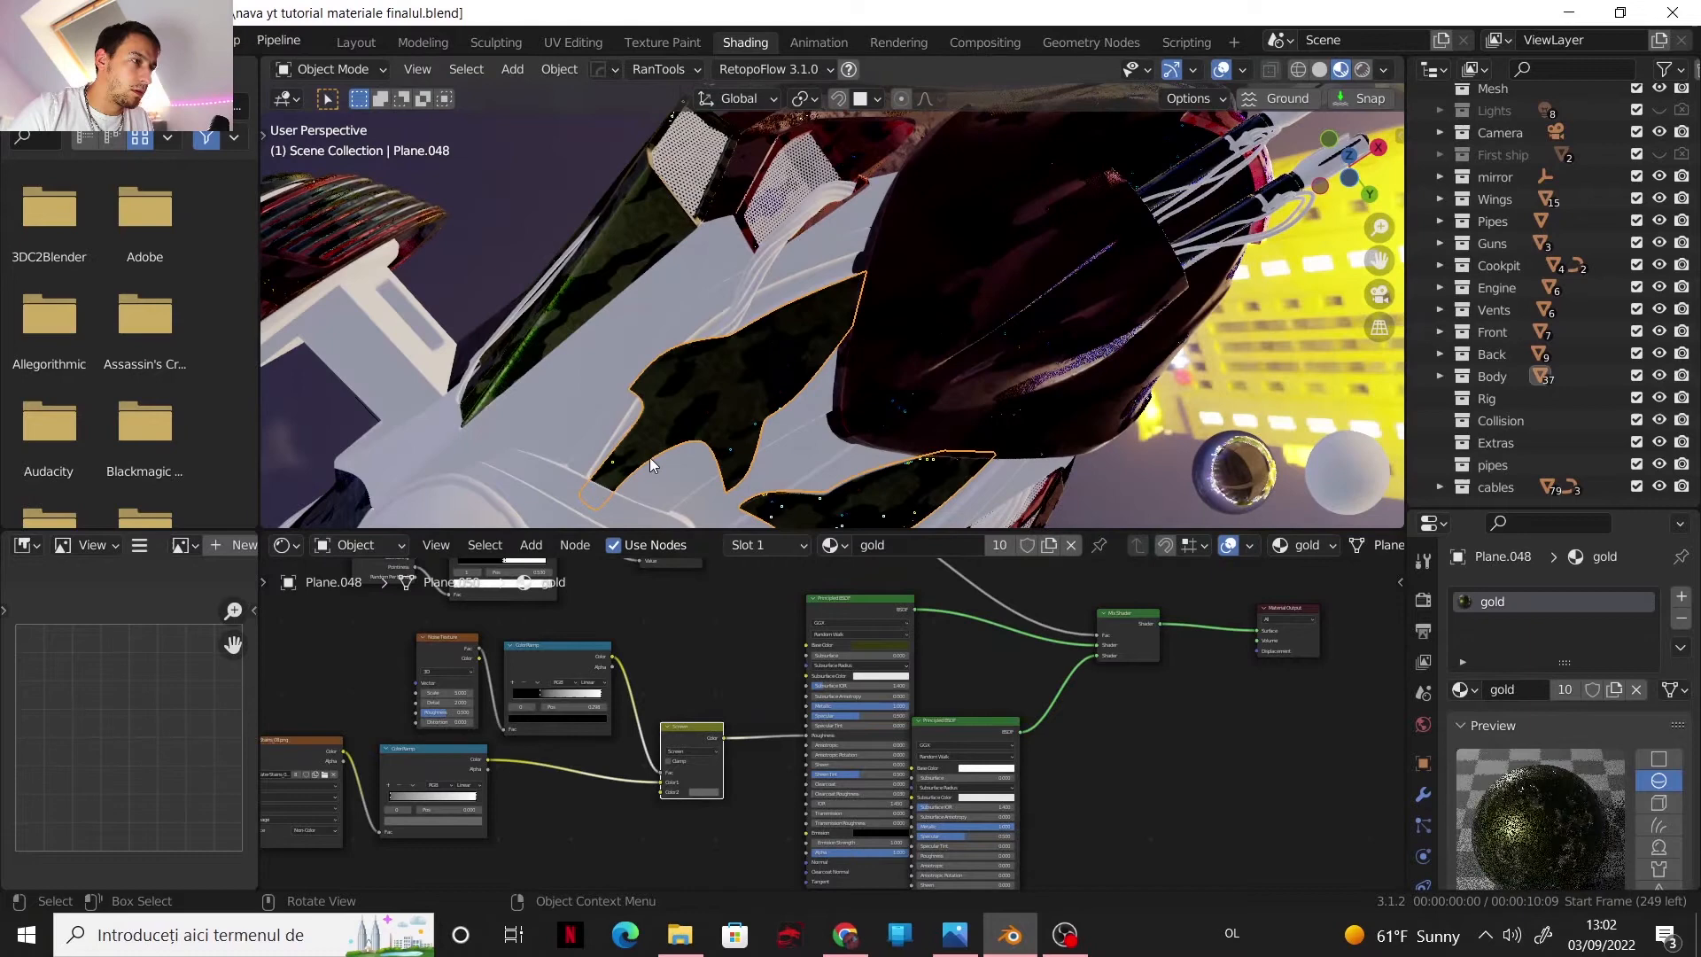
# - Assign the red material to the long white underside body panel and light red to the small panel next to the mesh vent
pyautogui.click(574, 392)
pyautogui.click(789, 544)
pyautogui.click(823, 686)
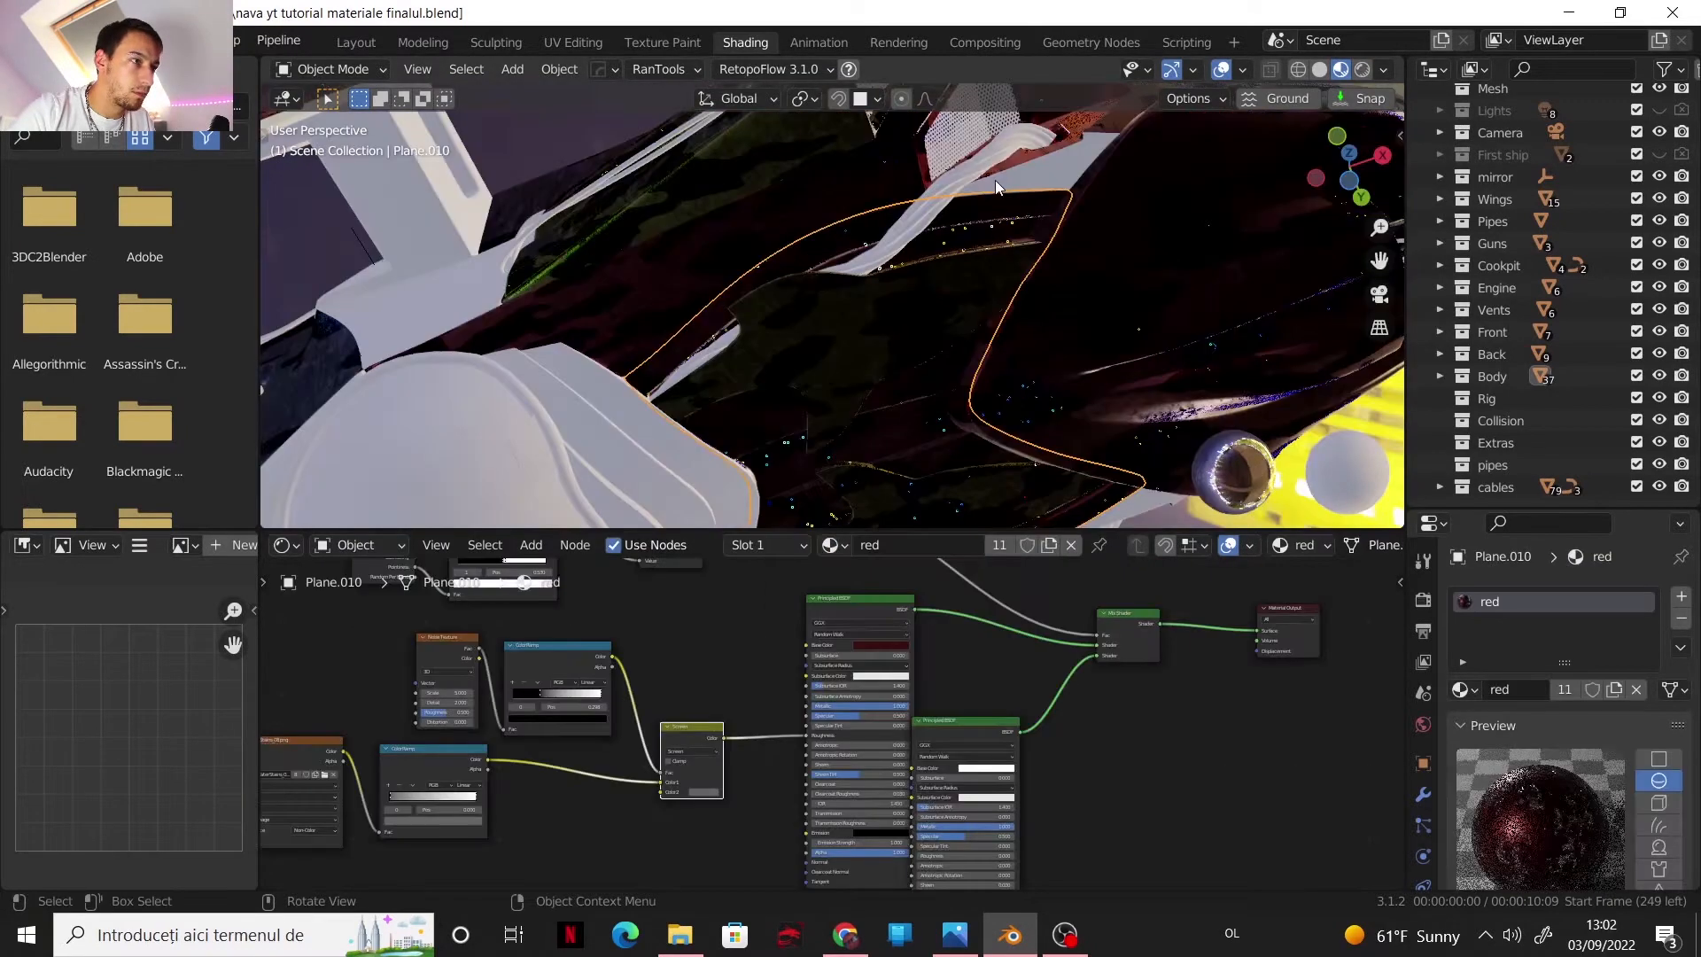
pyautogui.click(997, 178)
pyautogui.moveTo(819, 349); pyautogui.dragTo(793, 503, button='middle')
pyautogui.click(782, 544)
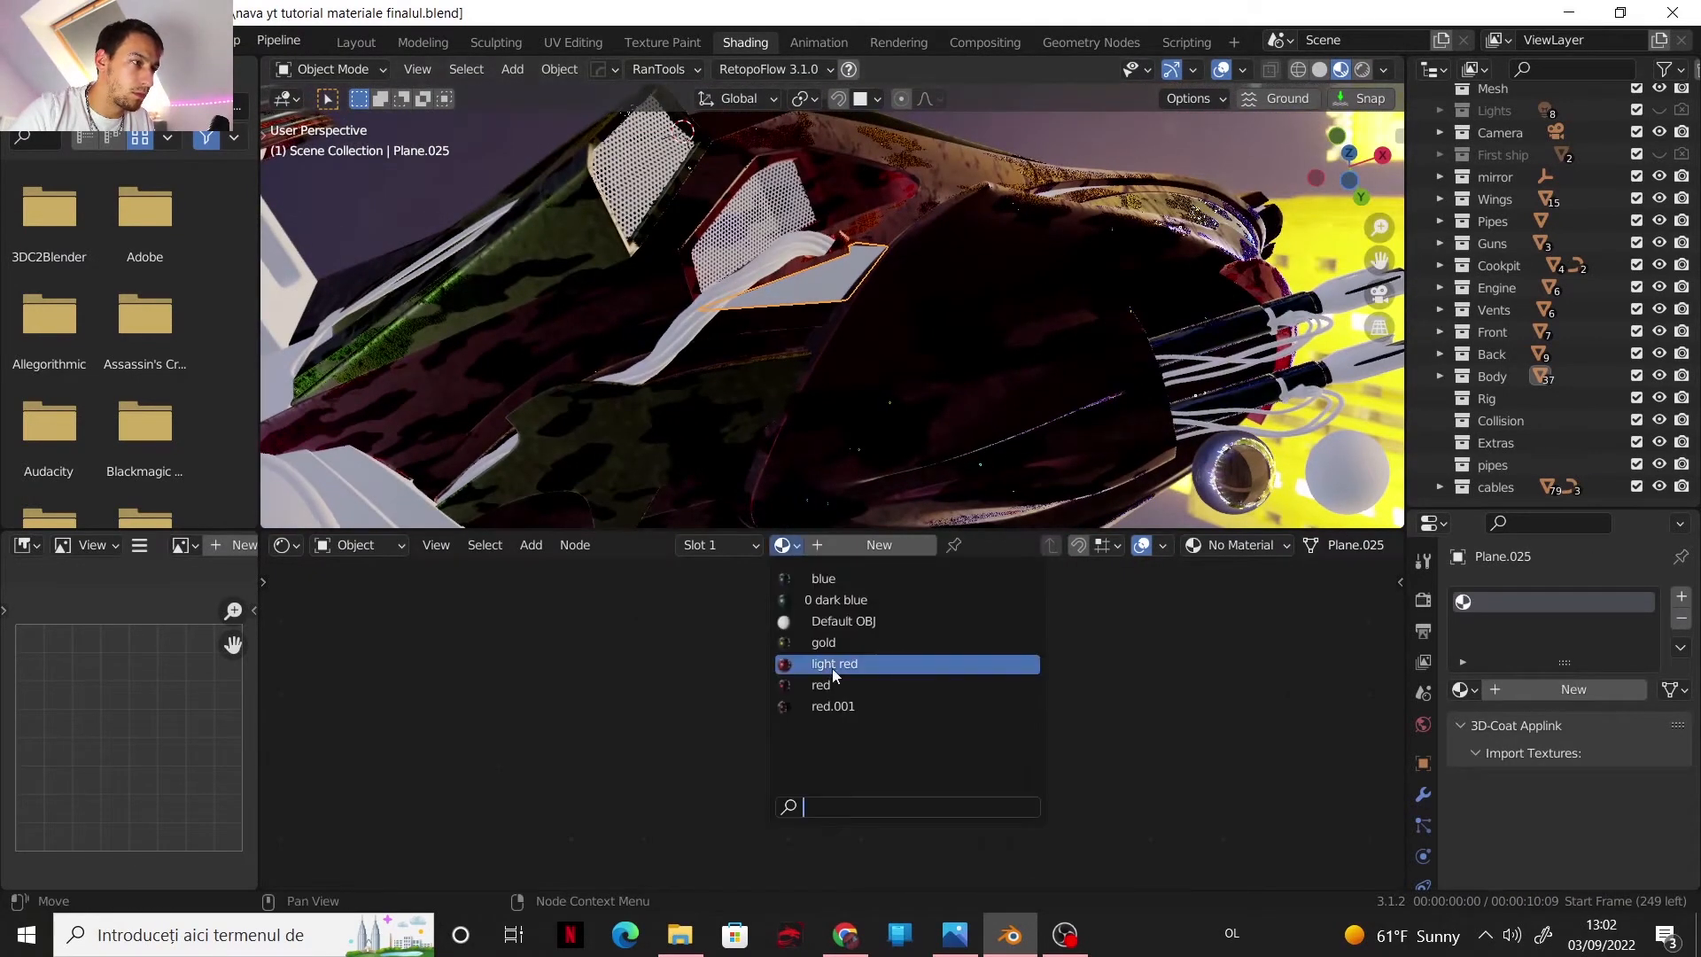
pyautogui.click(832, 666)
# - Assign the blue material to the middle curved band bordering the large round dome on the underside
pyautogui.moveTo(879, 301); pyautogui.dragTo(991, 273, button='middle')
pyautogui.click(990, 274)
pyautogui.click(783, 544)
pyautogui.click(833, 600)
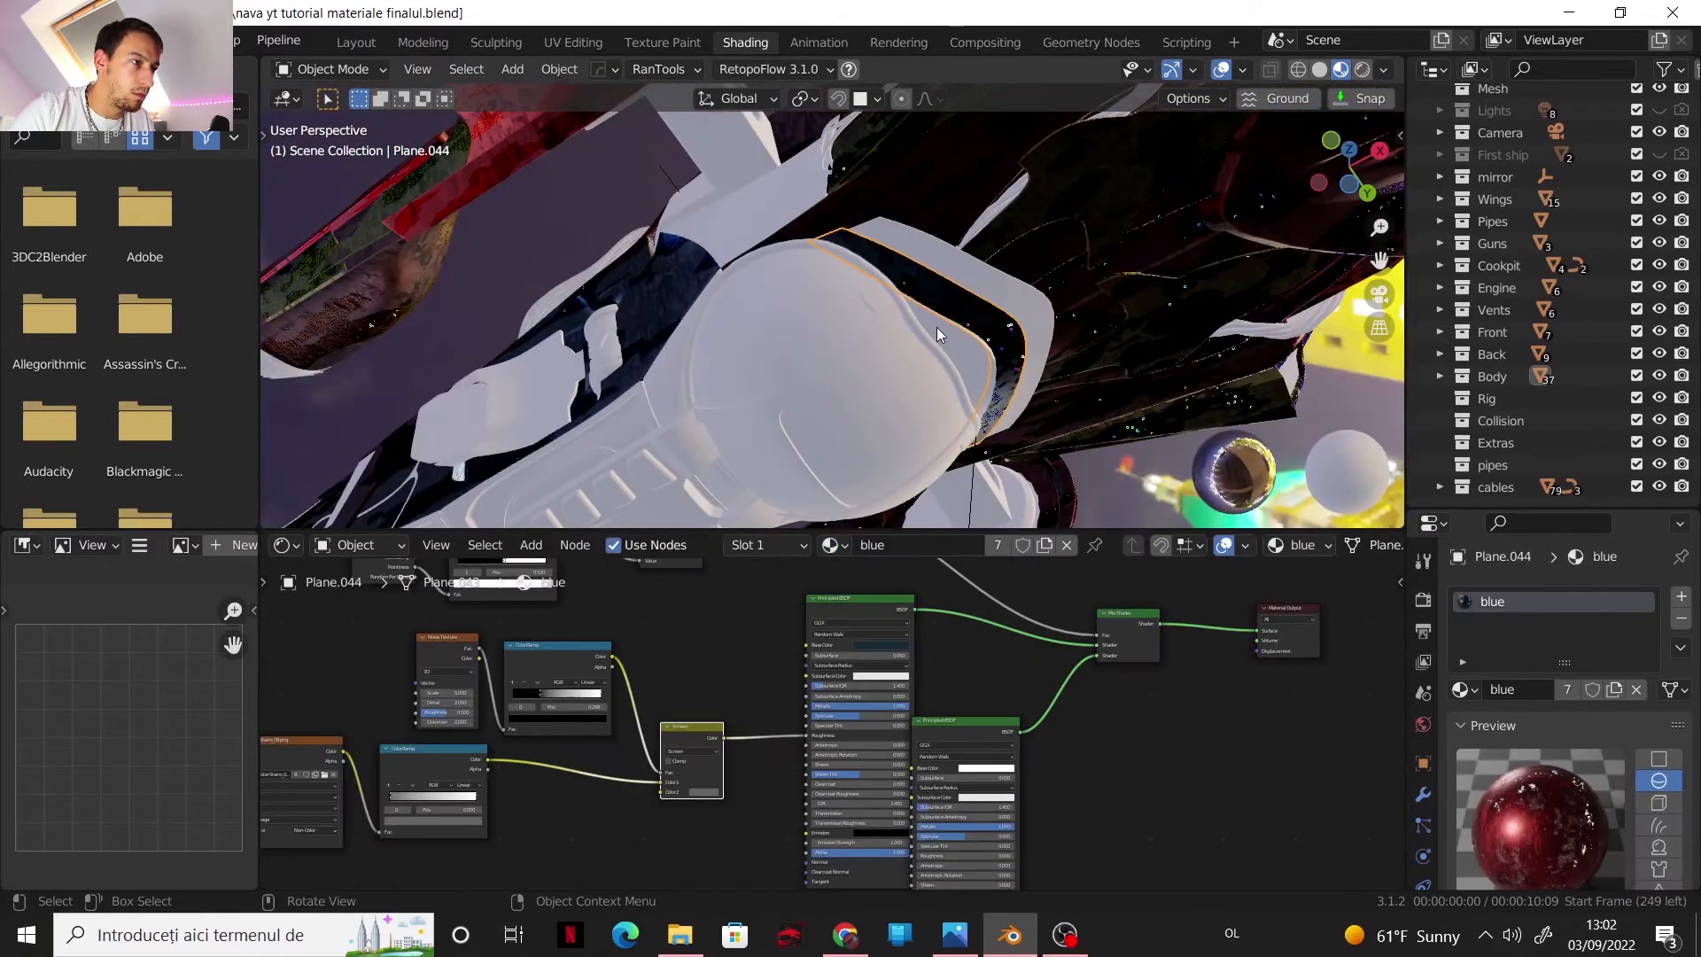
# - Assign gold to the thin inner strip beside the underside dome and red to the outer curved band
pyautogui.click(896, 450)
pyautogui.click(782, 544)
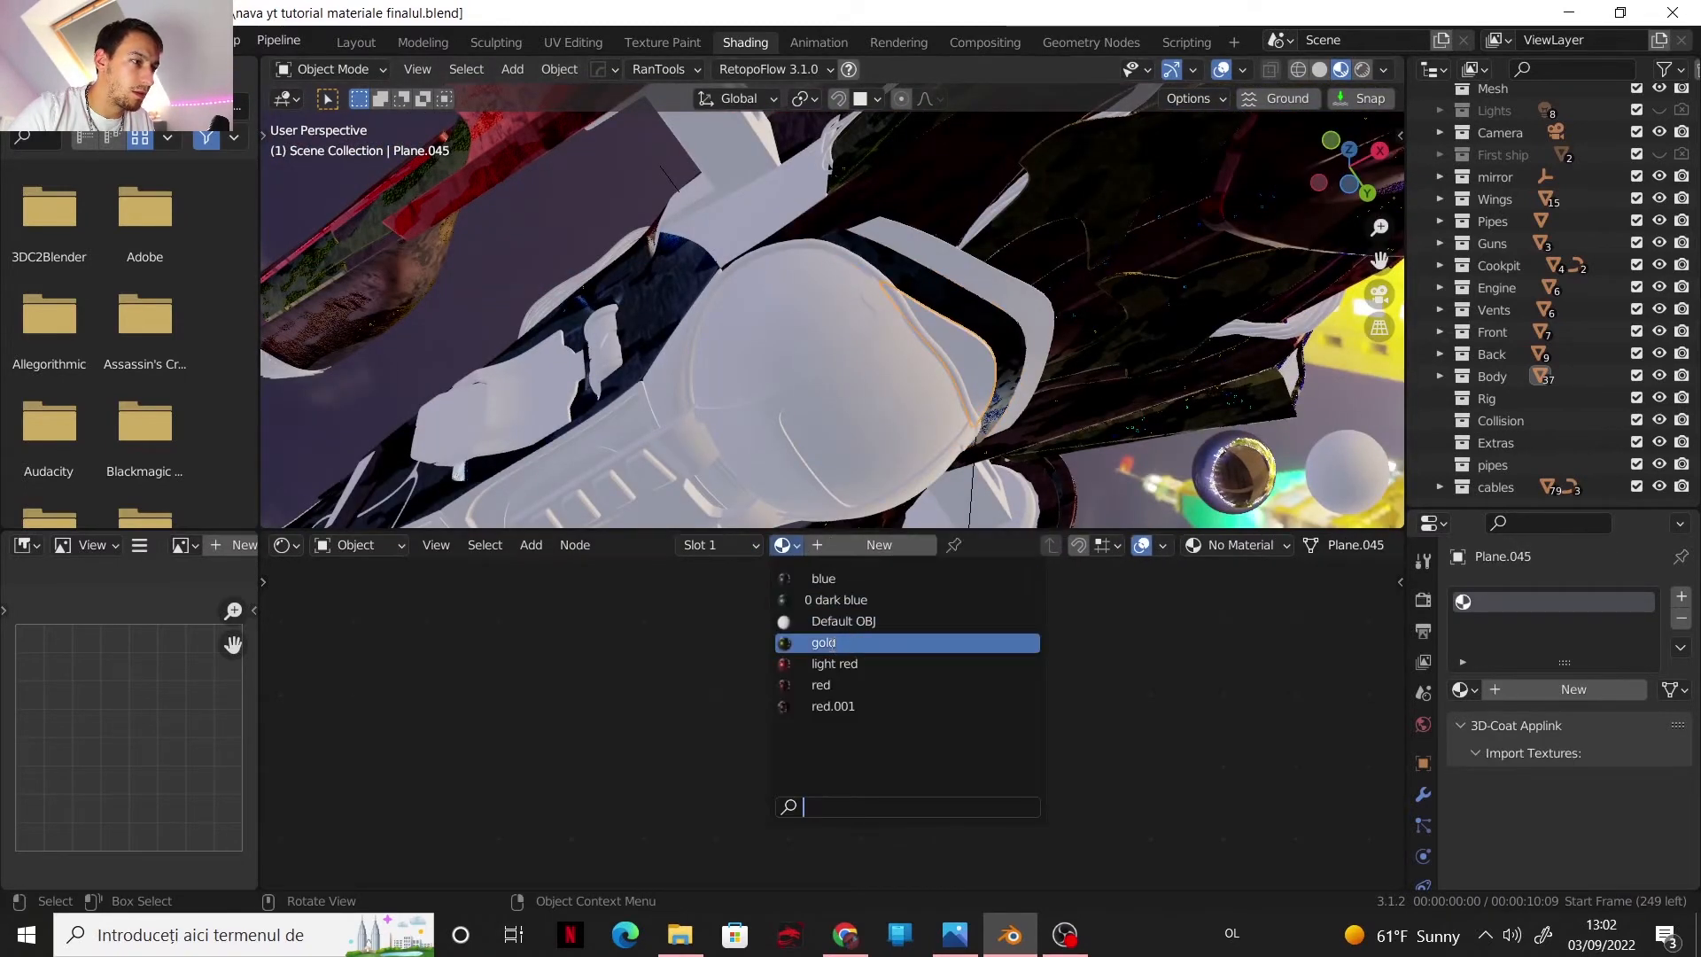
pyautogui.click(833, 646)
pyautogui.click(981, 289)
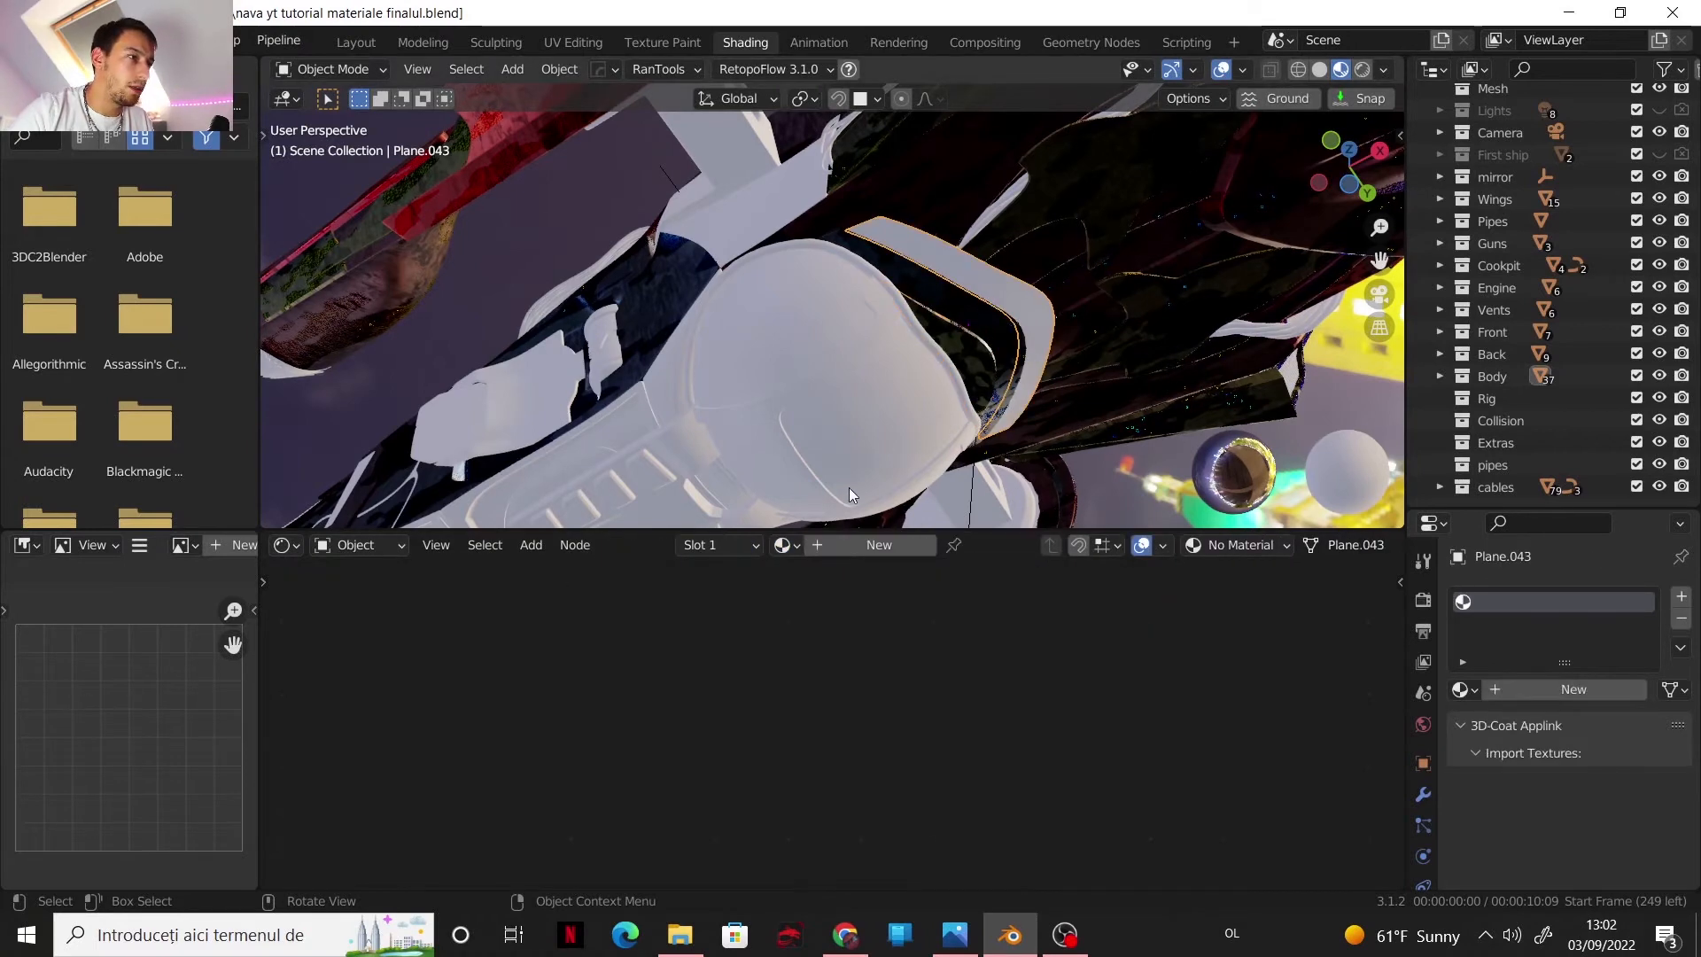
pyautogui.click(799, 543)
pyautogui.click(822, 680)
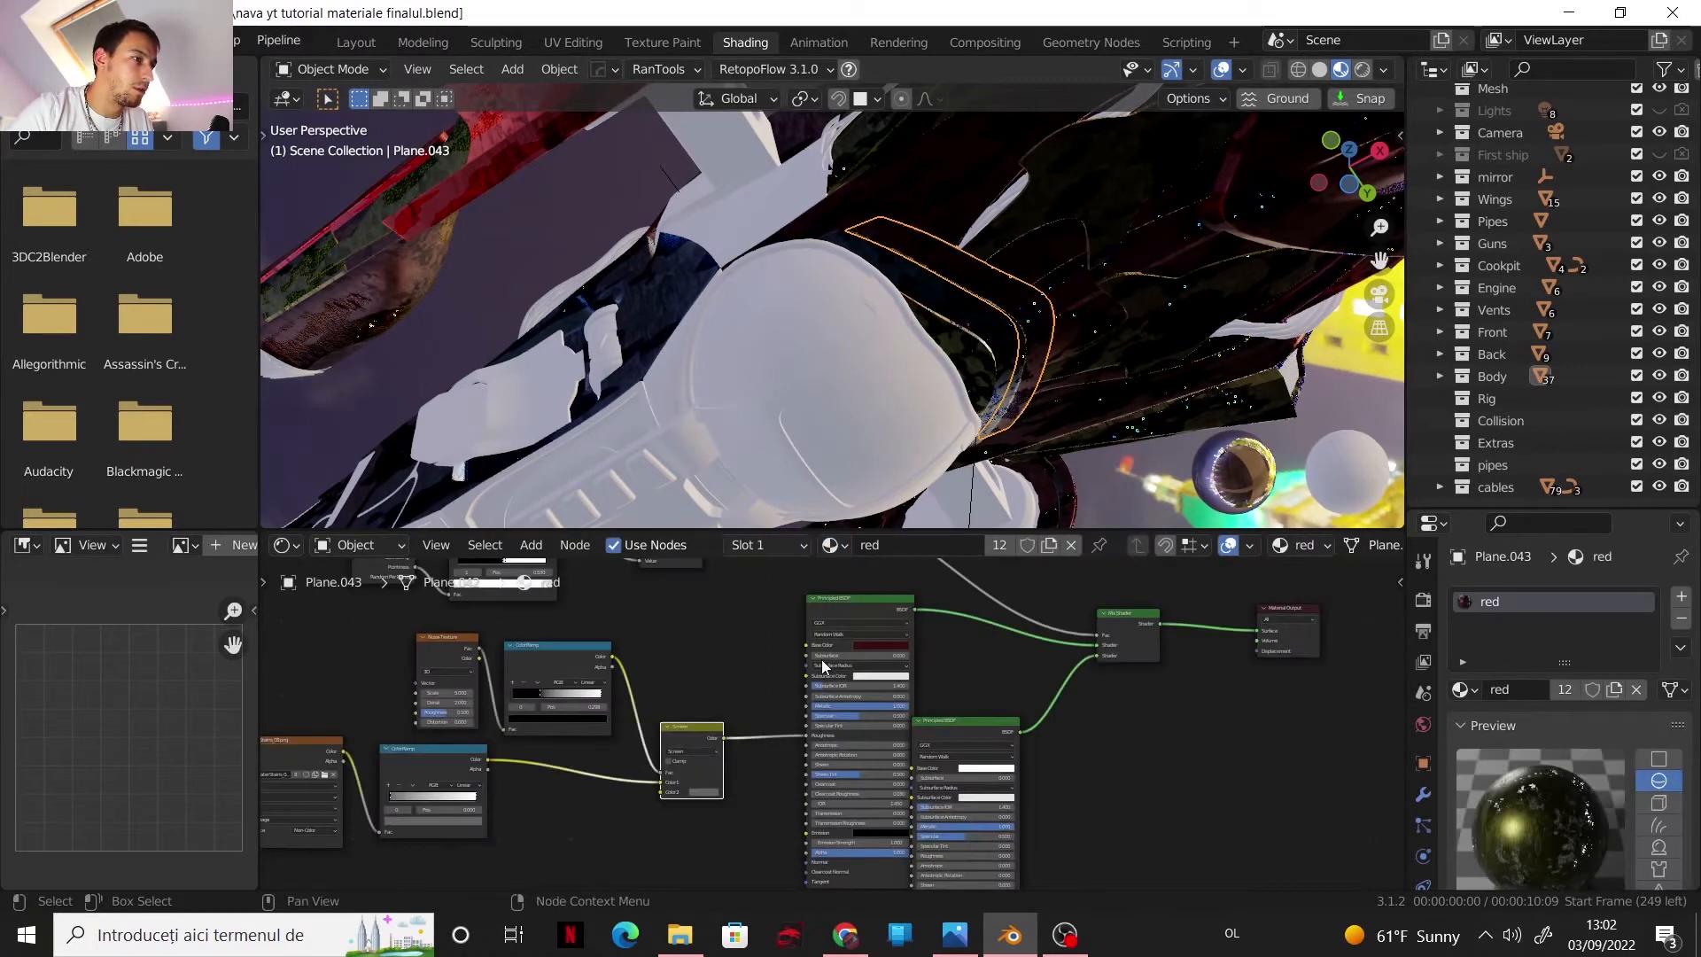
# - Change the inner strip beside the underside dome to light red and the outer curved band to gold
pyautogui.click(996, 369)
pyautogui.click(832, 548)
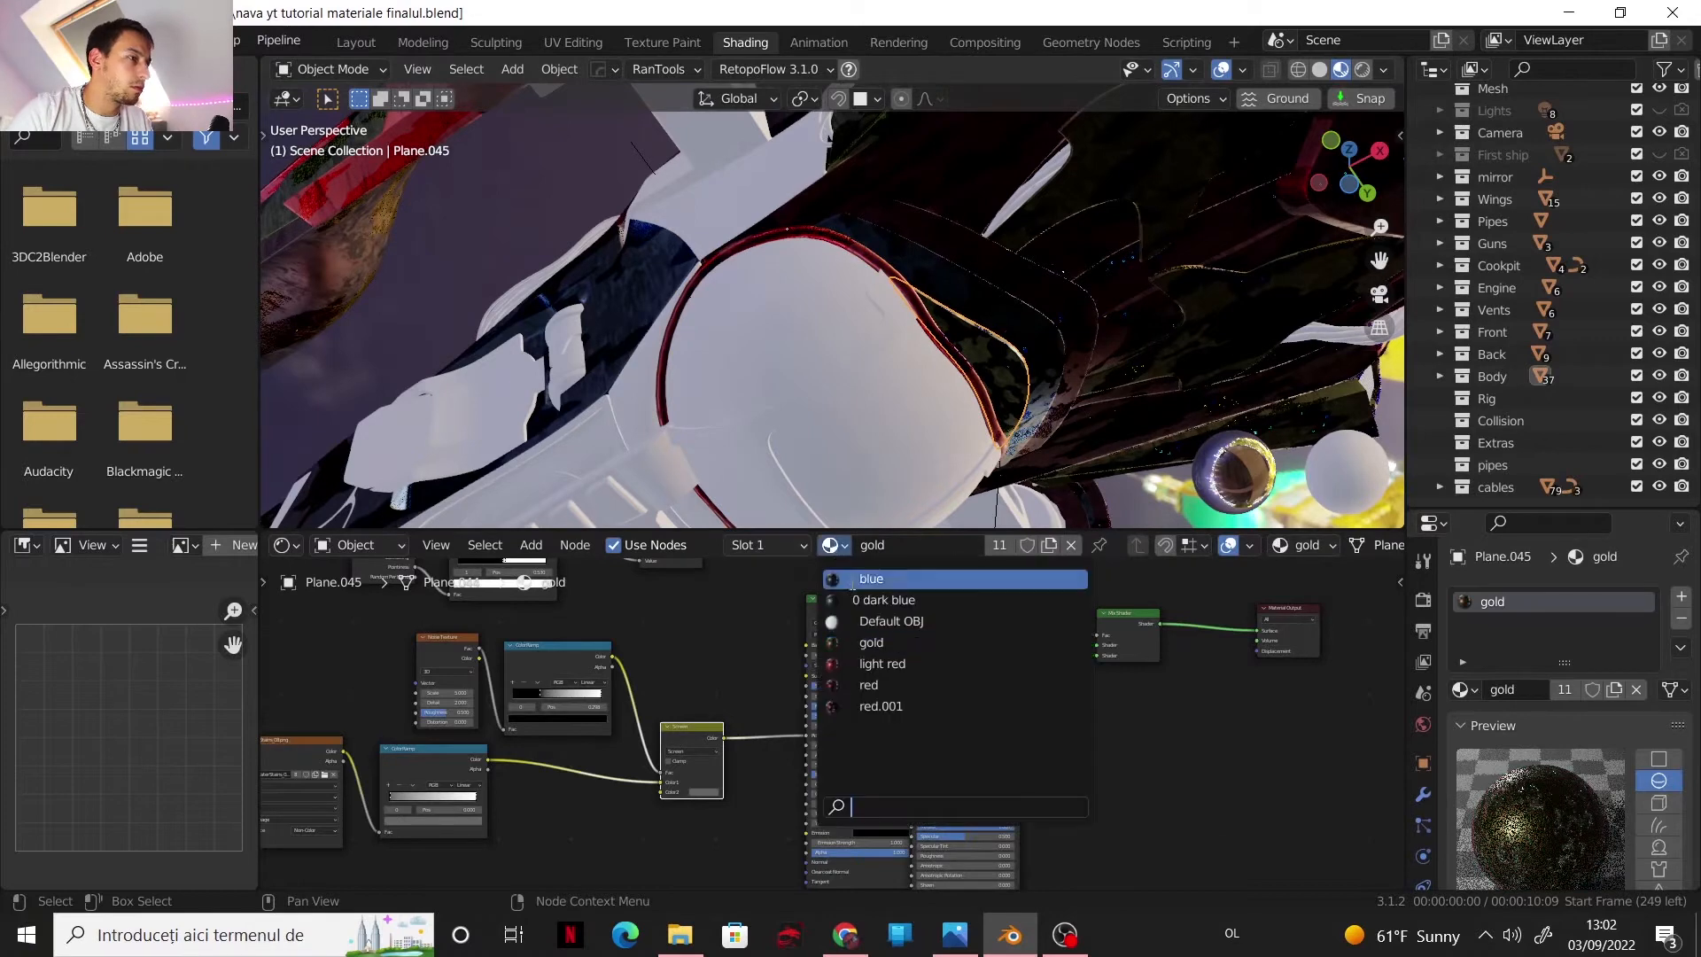
pyautogui.click(884, 668)
pyautogui.click(1018, 316)
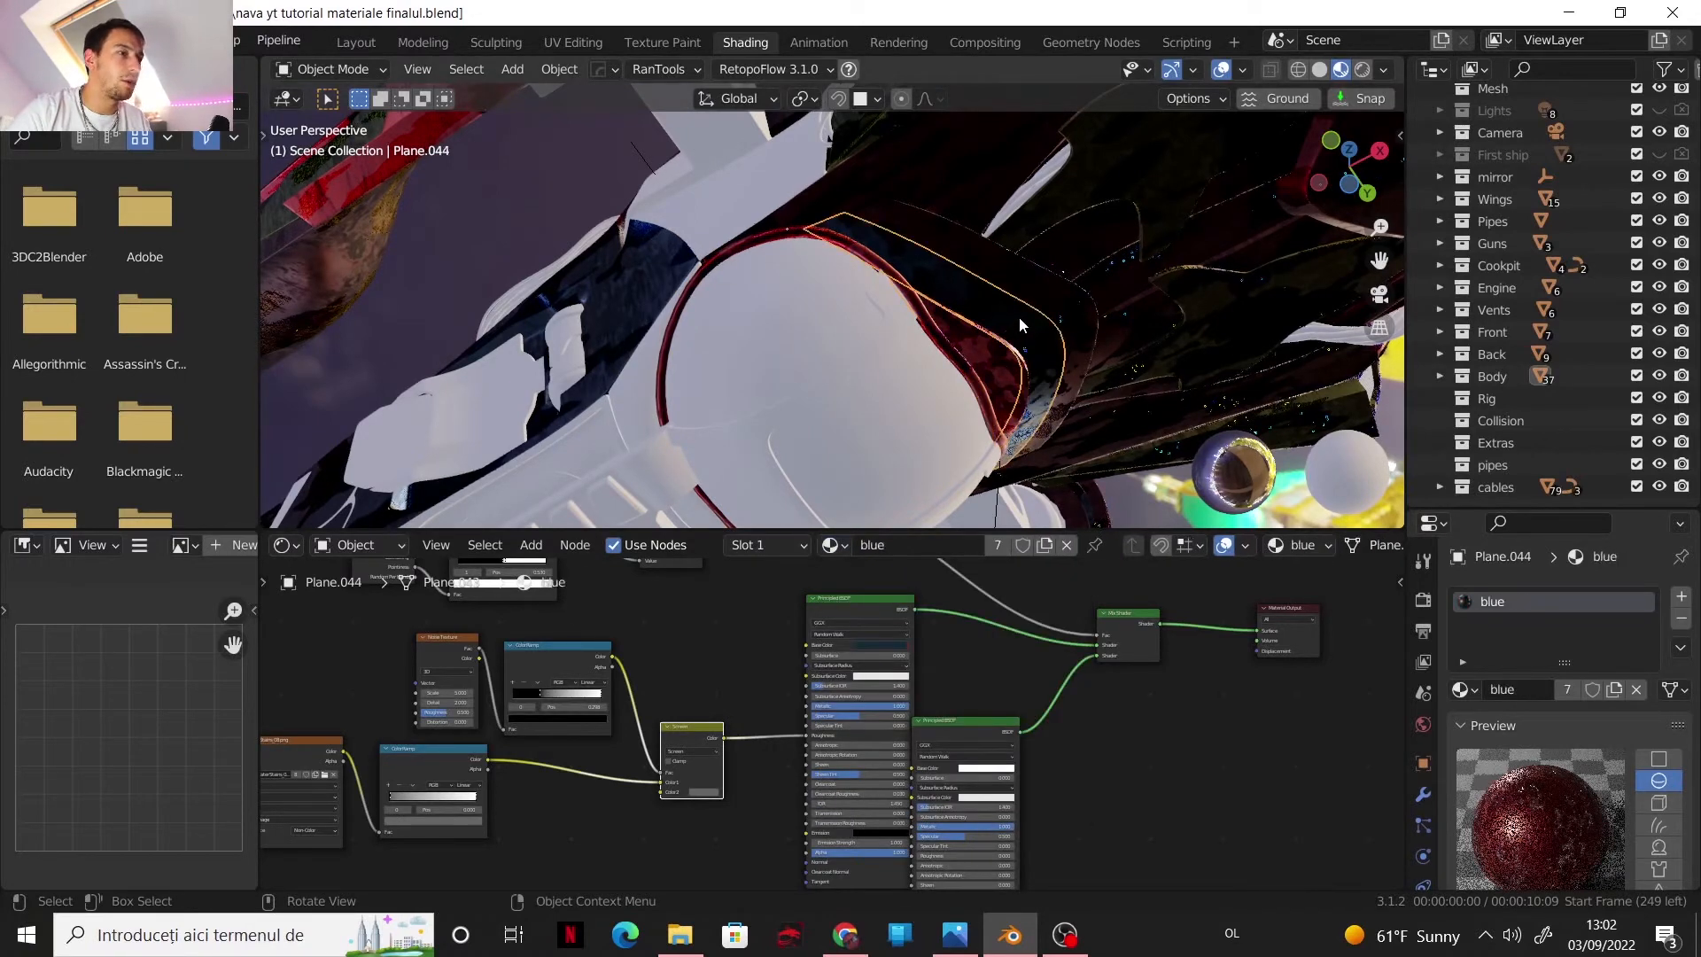
pyautogui.click(838, 548)
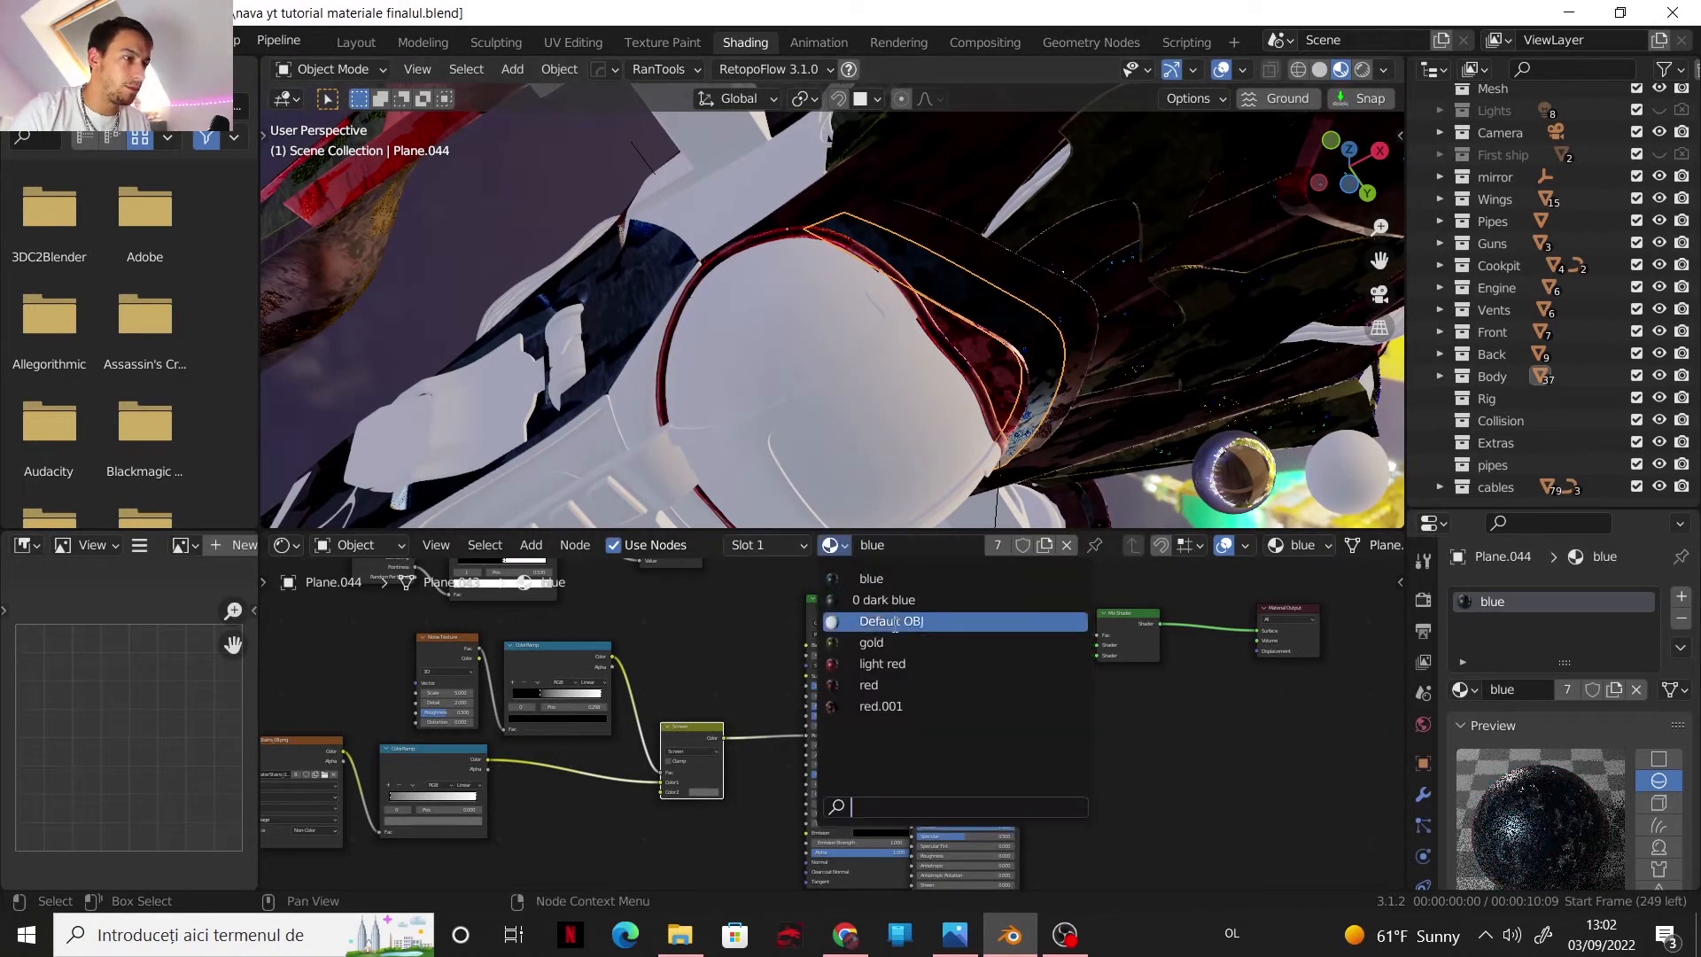
pyautogui.click(1019, 276)
pyautogui.click(832, 547)
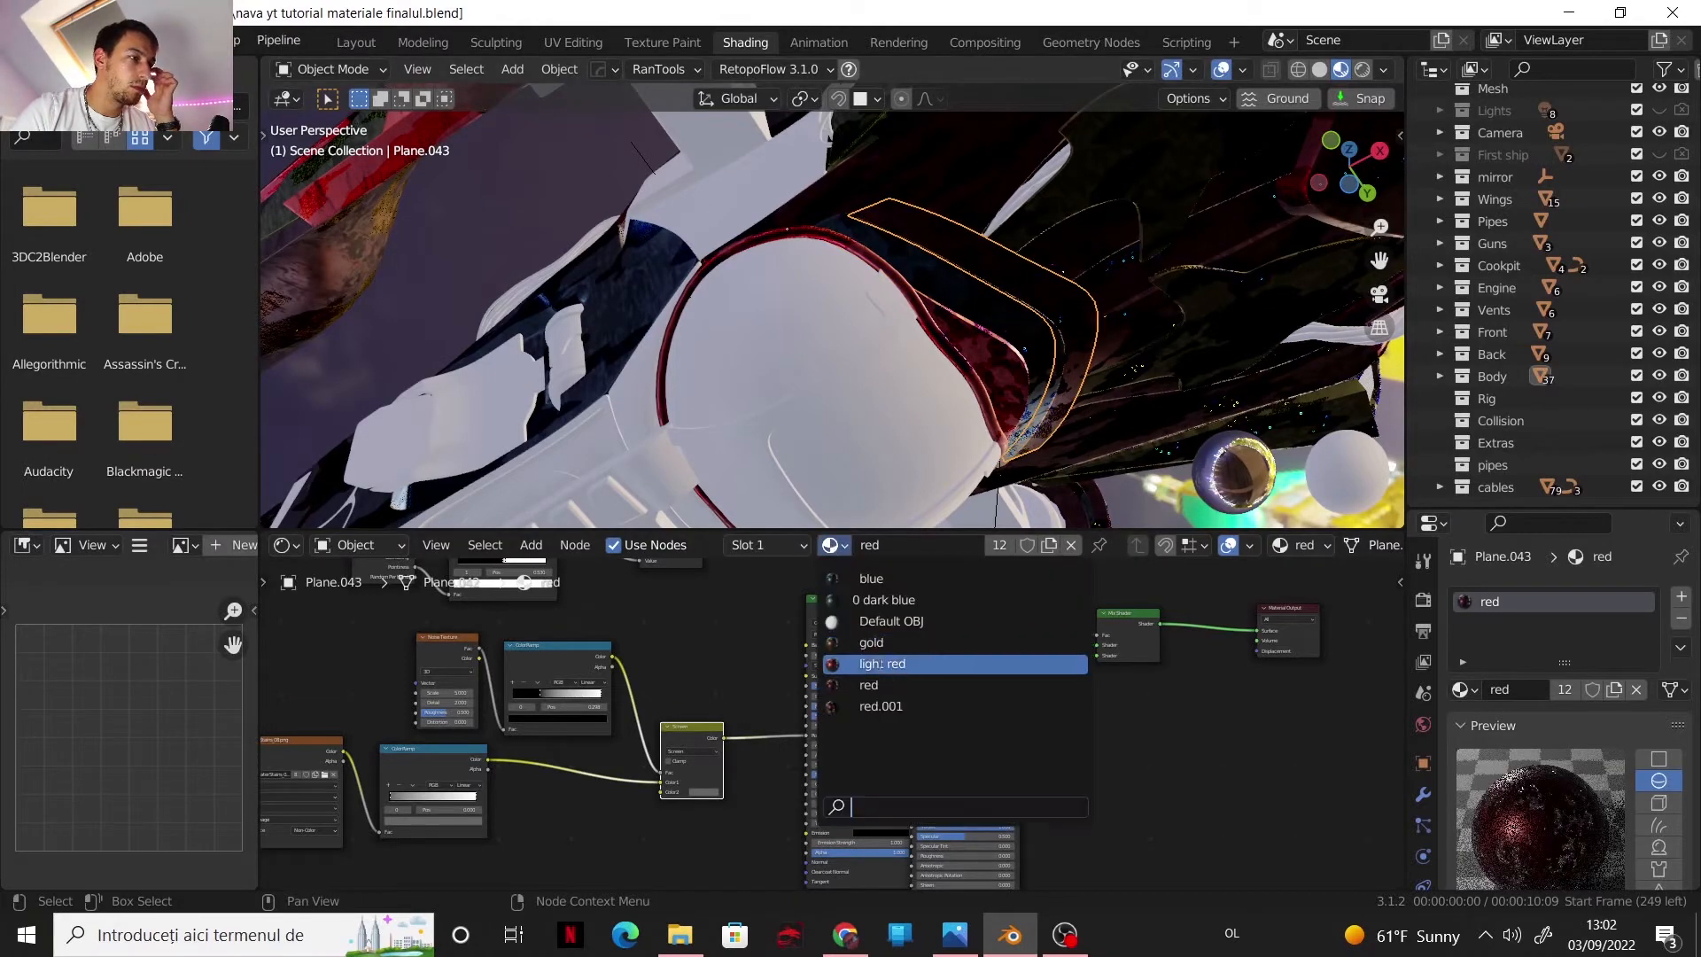
pyautogui.click(873, 641)
# - Assign the gold material to the slotted underside panel adjoining the dome and to the small cylinder on the body's side
pyautogui.moveTo(847, 494); pyautogui.dragTo(725, 403, button='middle')
pyautogui.keyDown('shift'); pyautogui.moveTo(724, 403); pyautogui.dragTo(815, 315, button='middle'); pyautogui.keyUp('shift')
pyautogui.click(753, 363)
pyautogui.click(833, 547)
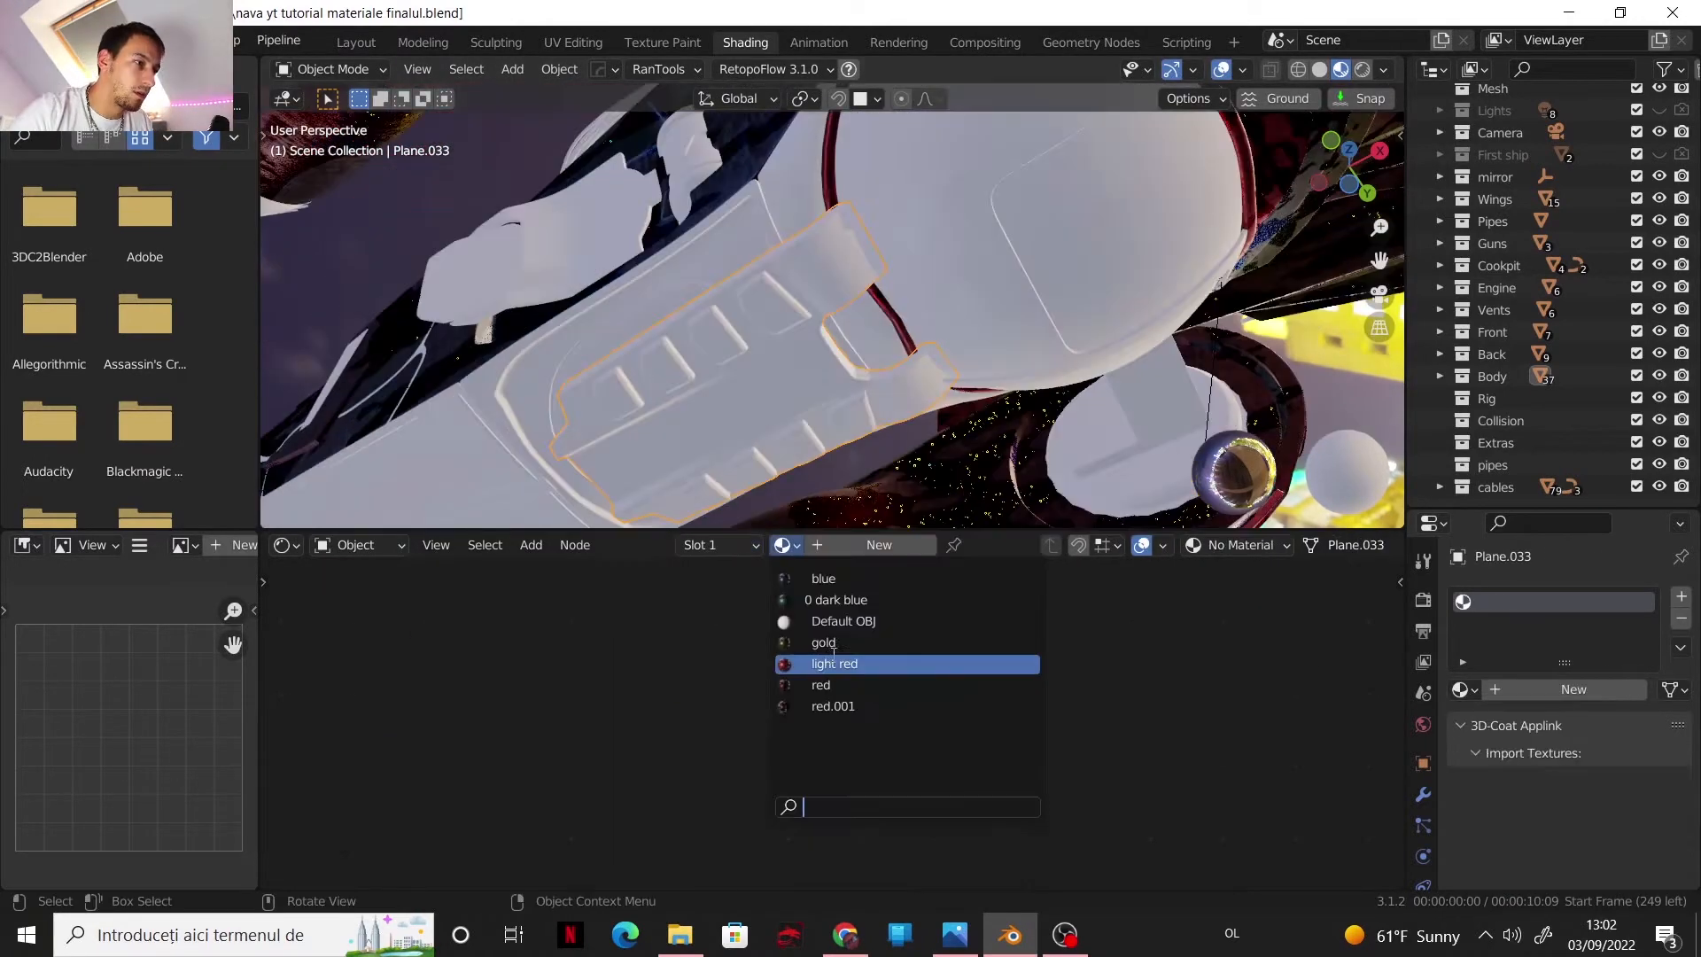
pyautogui.click(832, 643)
pyautogui.keyDown('shift'); pyautogui.moveTo(700, 386); pyautogui.dragTo(1084, 280, button='middle'); pyautogui.keyUp('shift')
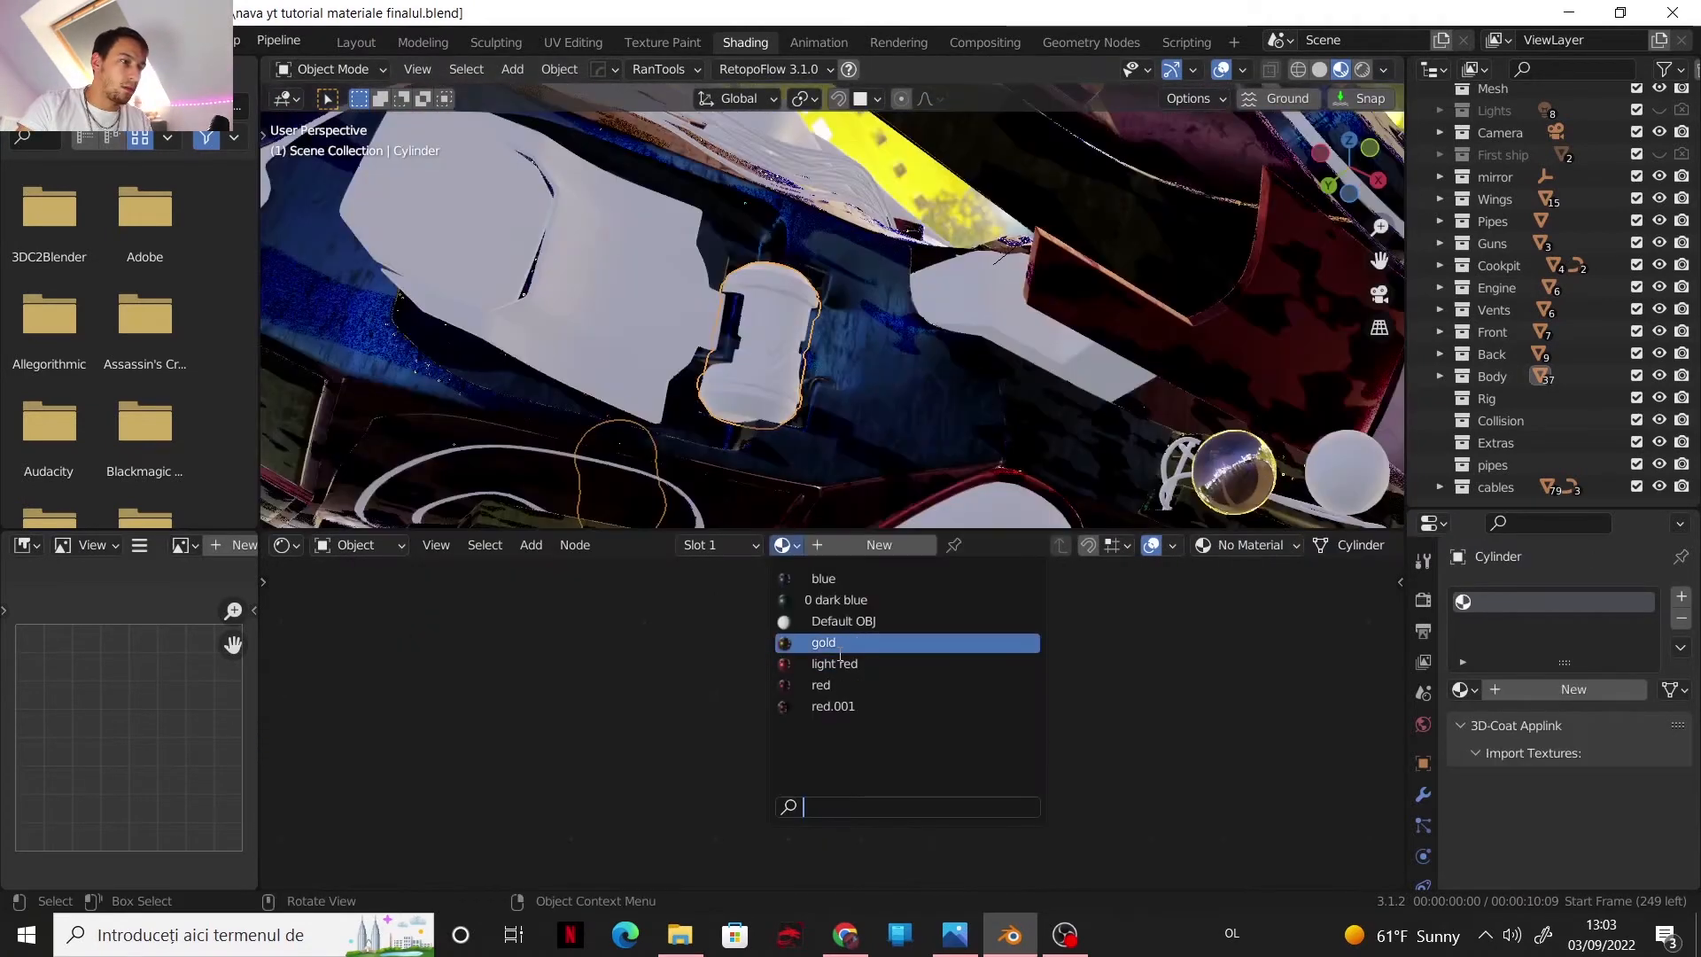
pyautogui.click(839, 646)
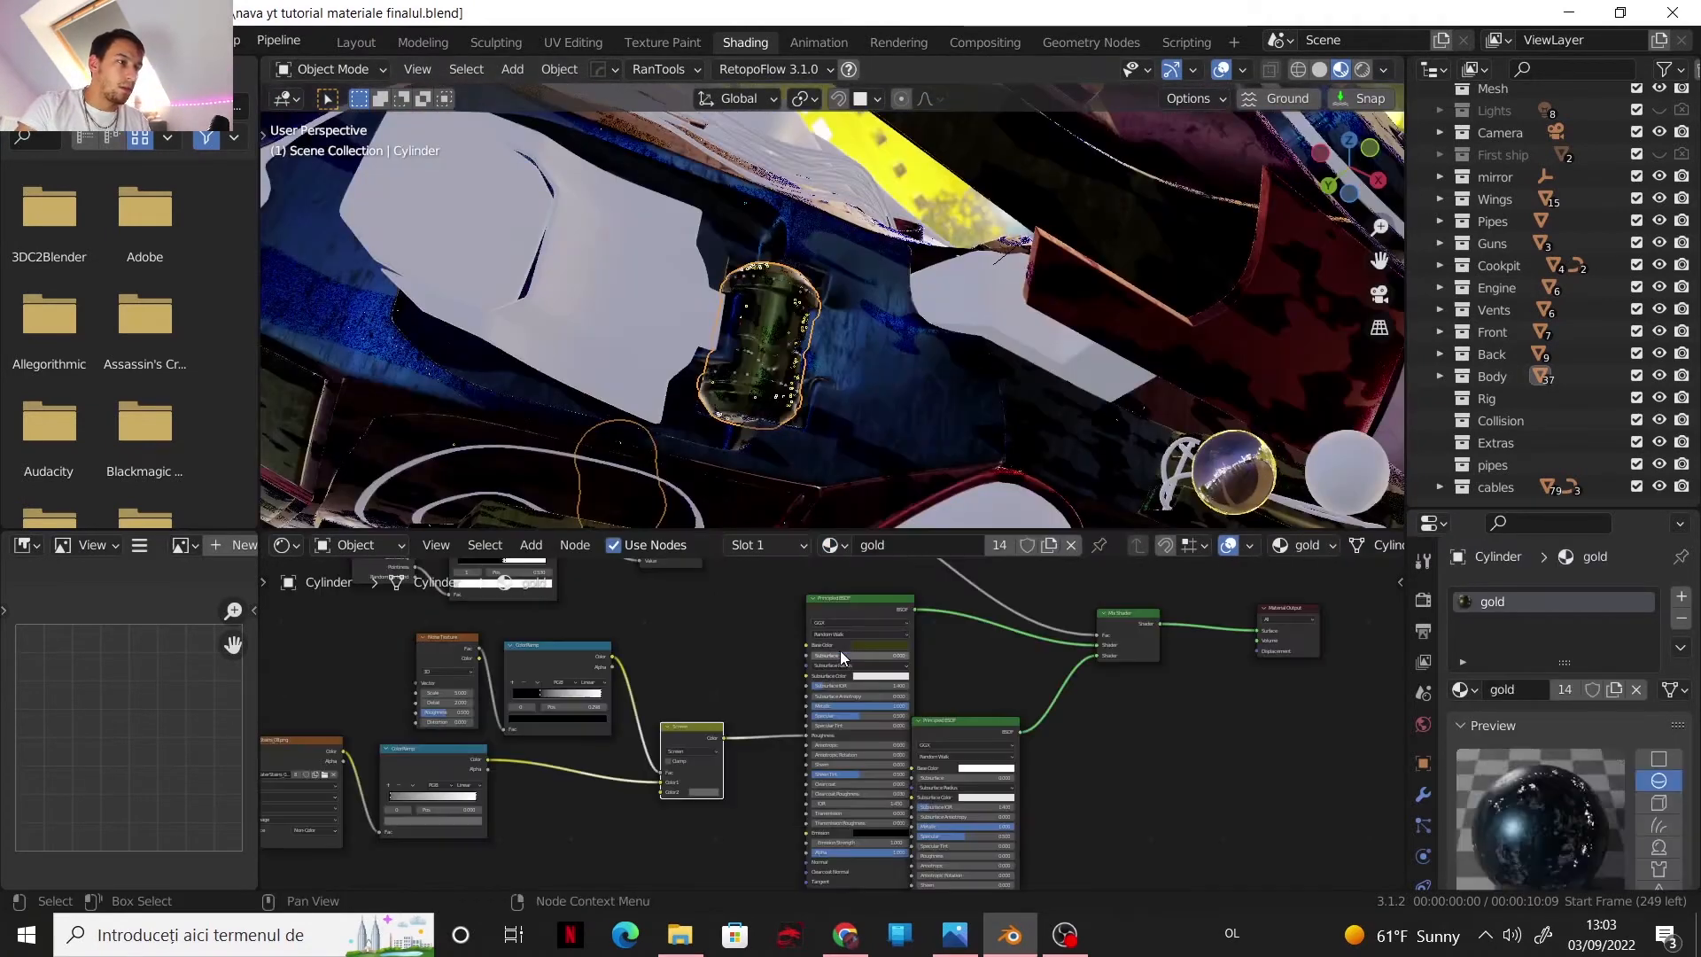
# - Assign red to the angular panel beside the small gold cylinder and blue to the polygonal plate on it
pyautogui.click(536, 302)
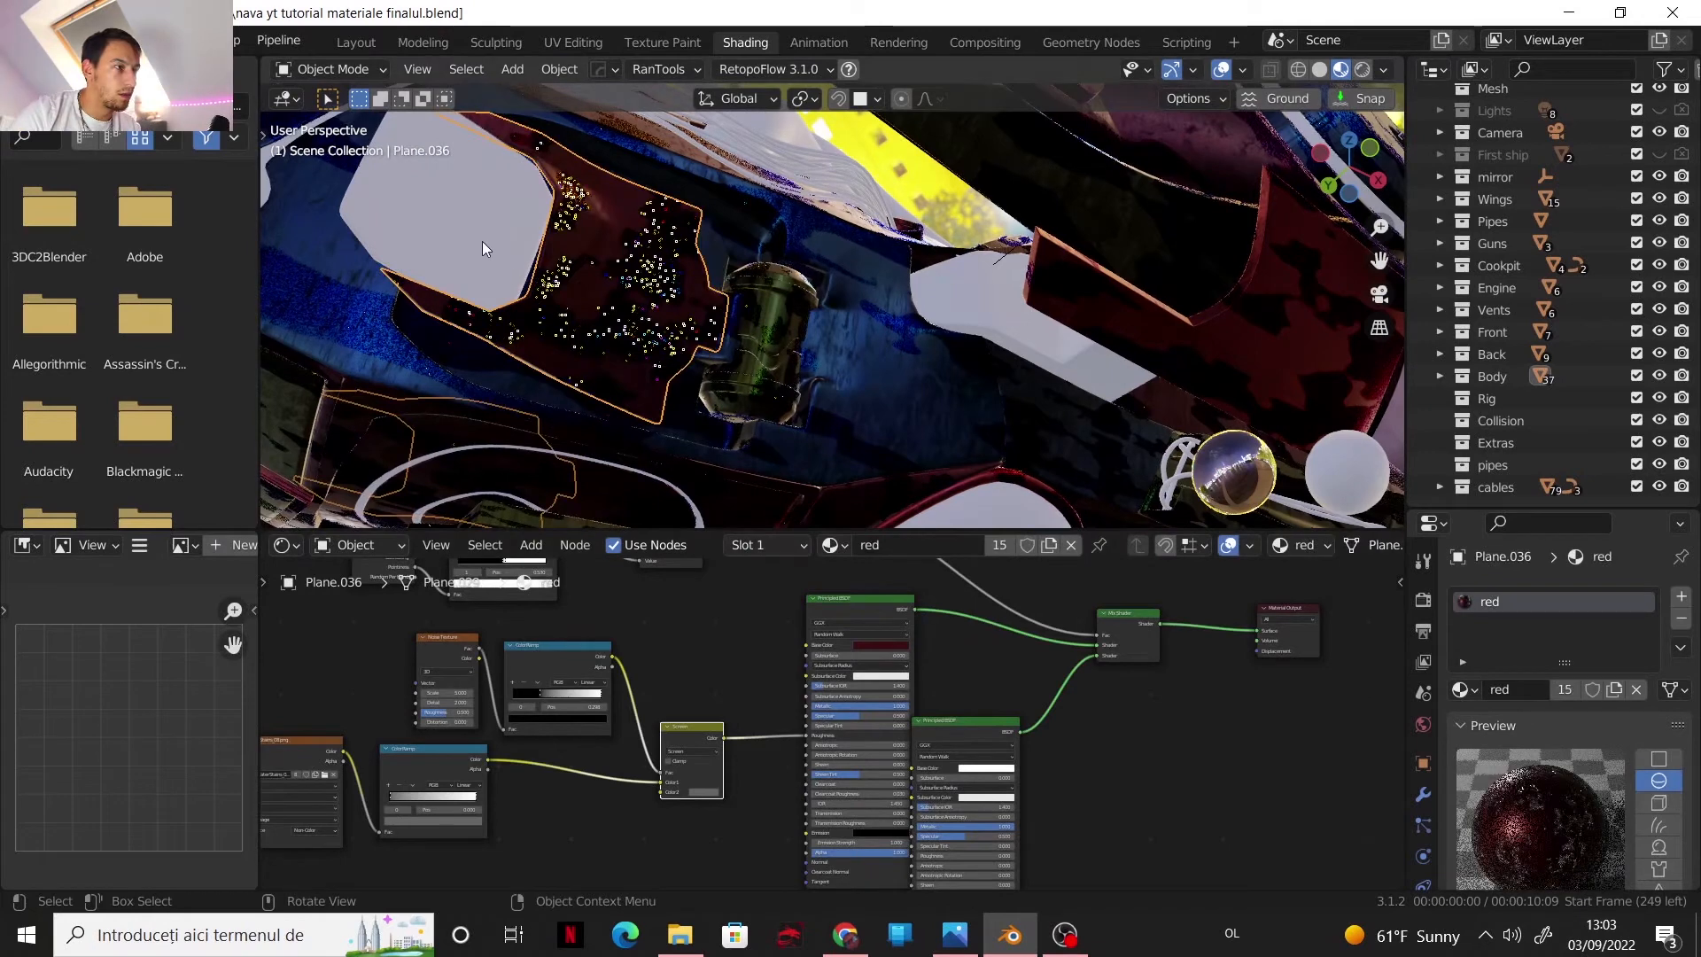
pyautogui.click(482, 241)
pyautogui.click(783, 545)
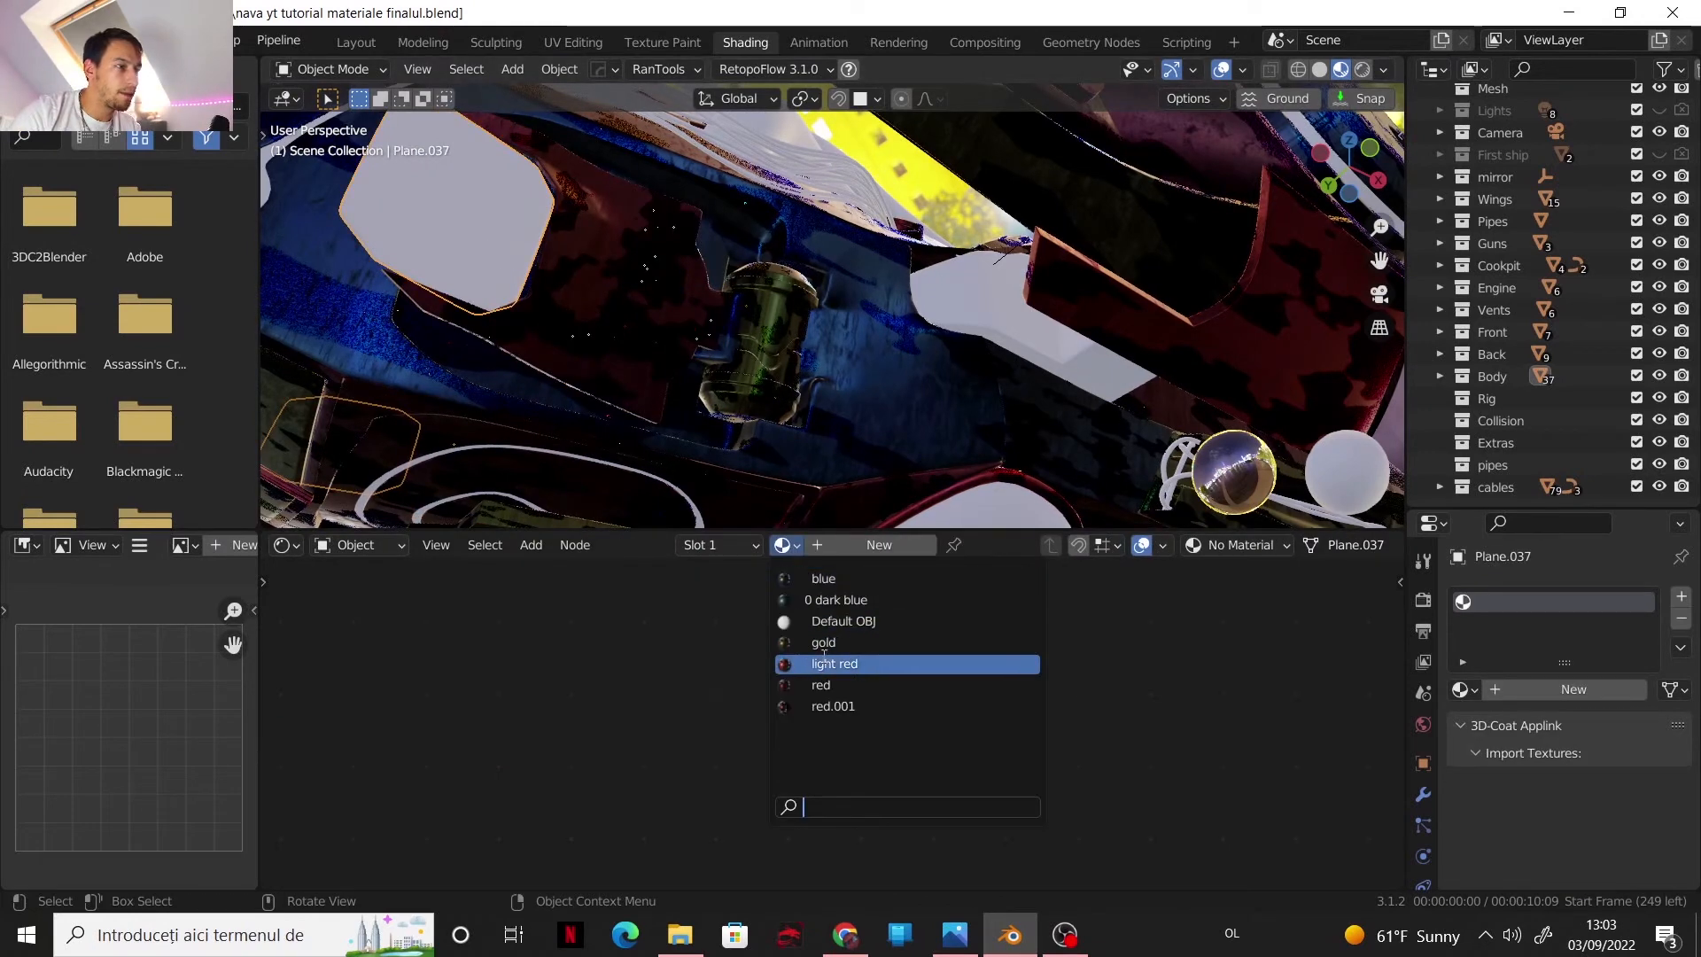
pyautogui.click(815, 580)
# - Assign the blue material to the narrow white inset within the red panel on the rear side of the body
pyautogui.moveTo(824, 417); pyautogui.dragTo(741, 258, button='middle')
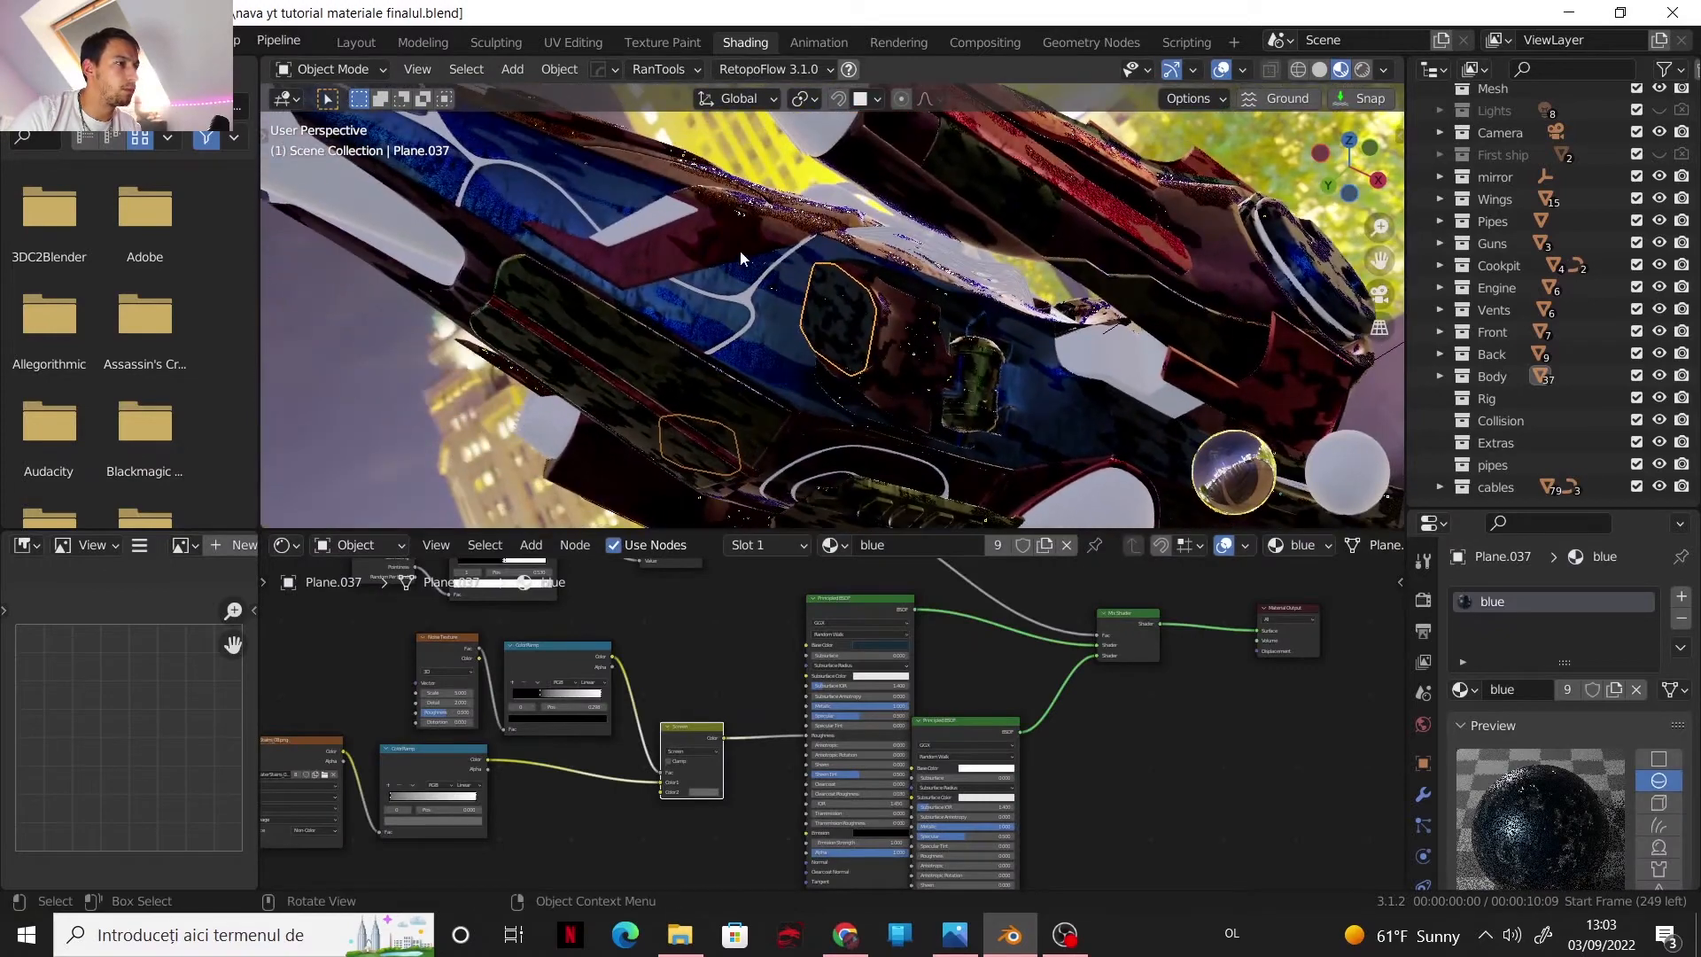
pyautogui.click(661, 214)
pyautogui.click(787, 545)
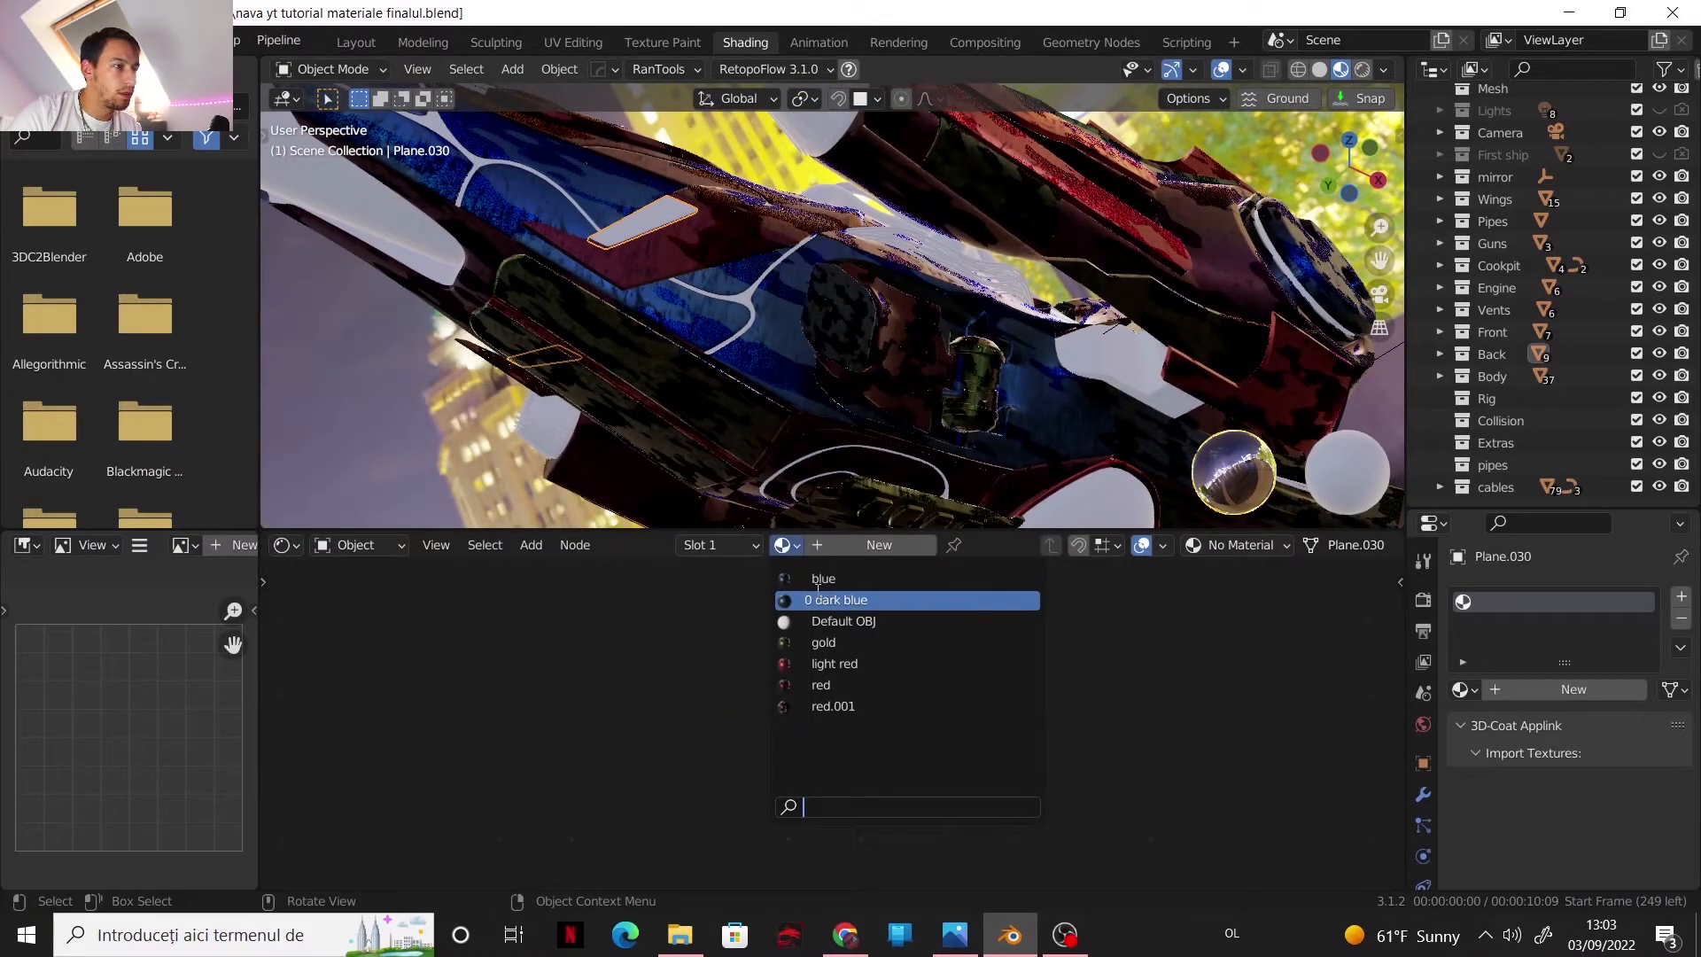
pyautogui.click(816, 585)
# - Assign the light red material to the serrated rear exhaust petals and to the wing engines' nozzle petals
pyautogui.scroll(-4, 779, 337)
pyautogui.moveTo(779, 372); pyautogui.dragTo(673, 390, button='middle')
pyautogui.click(496, 213)
pyautogui.click(788, 545)
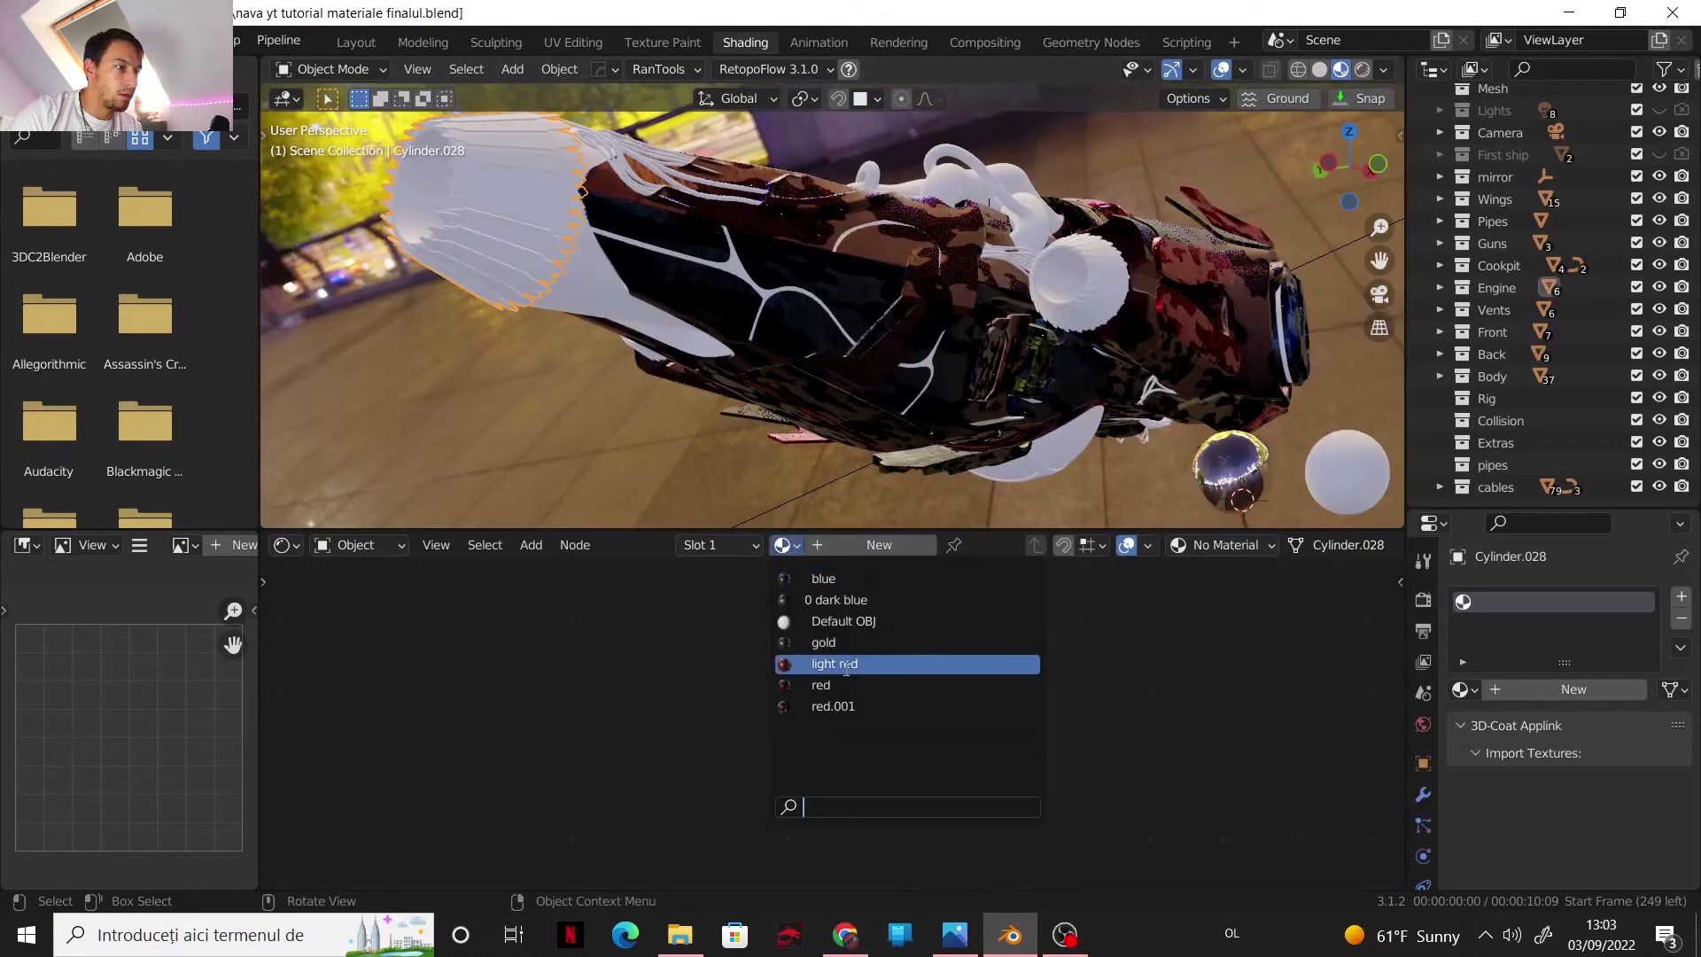
pyautogui.click(840, 665)
pyautogui.click(1093, 294)
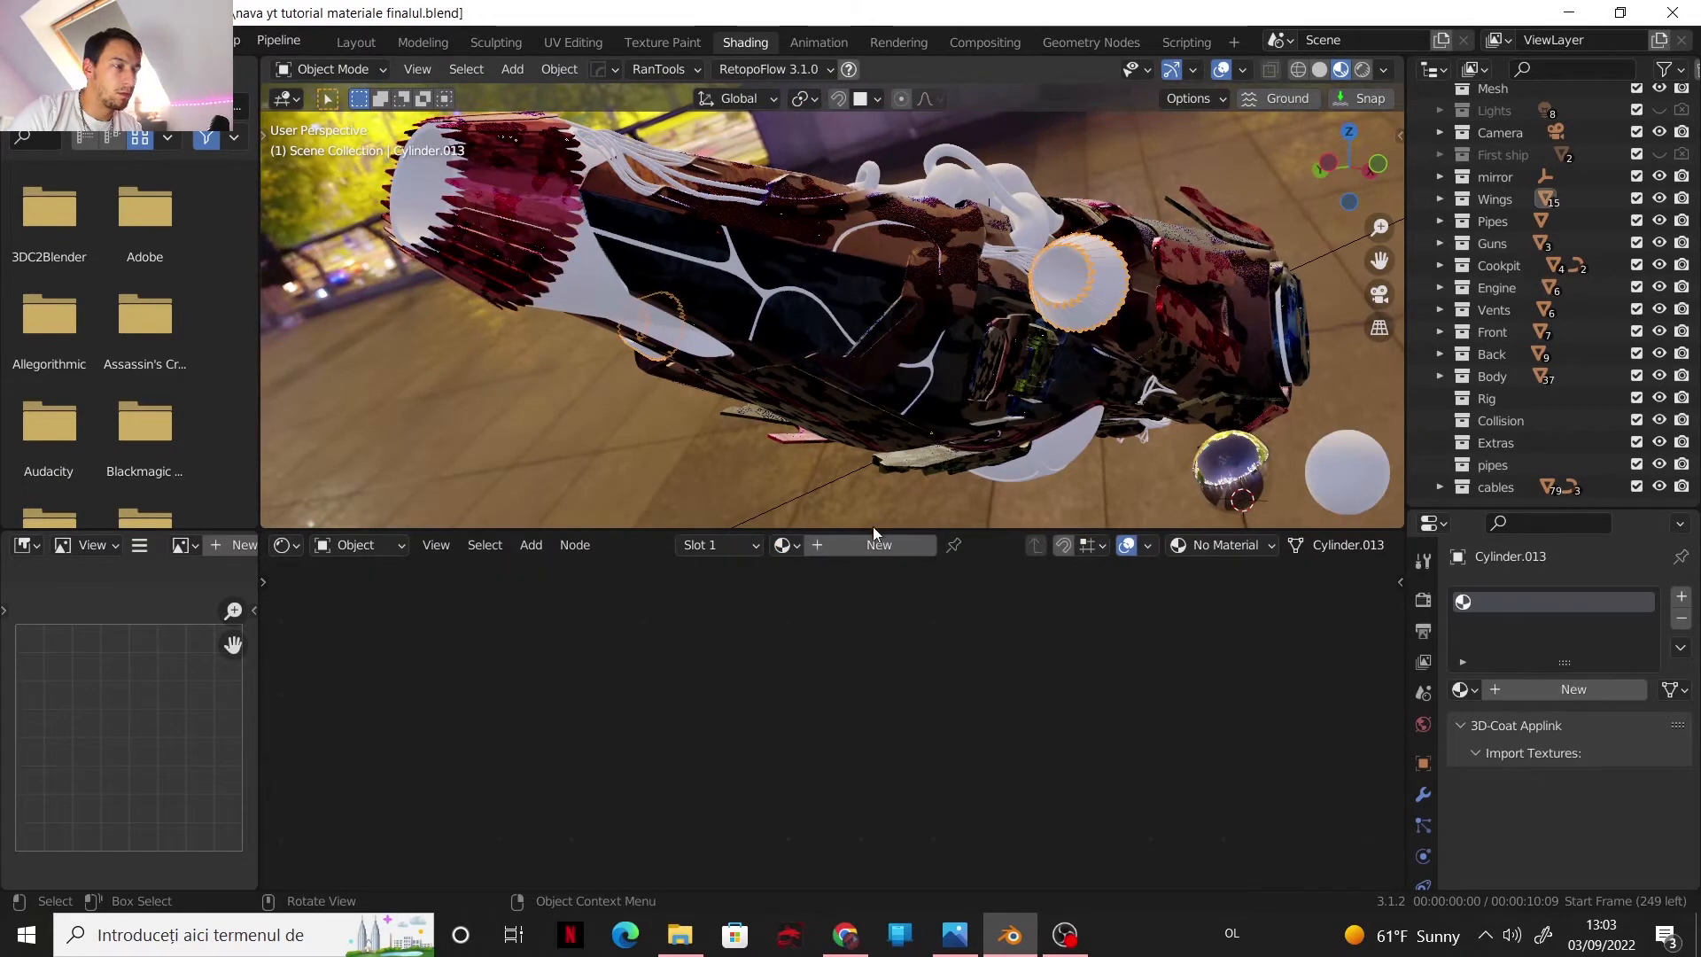
pyautogui.click(799, 546)
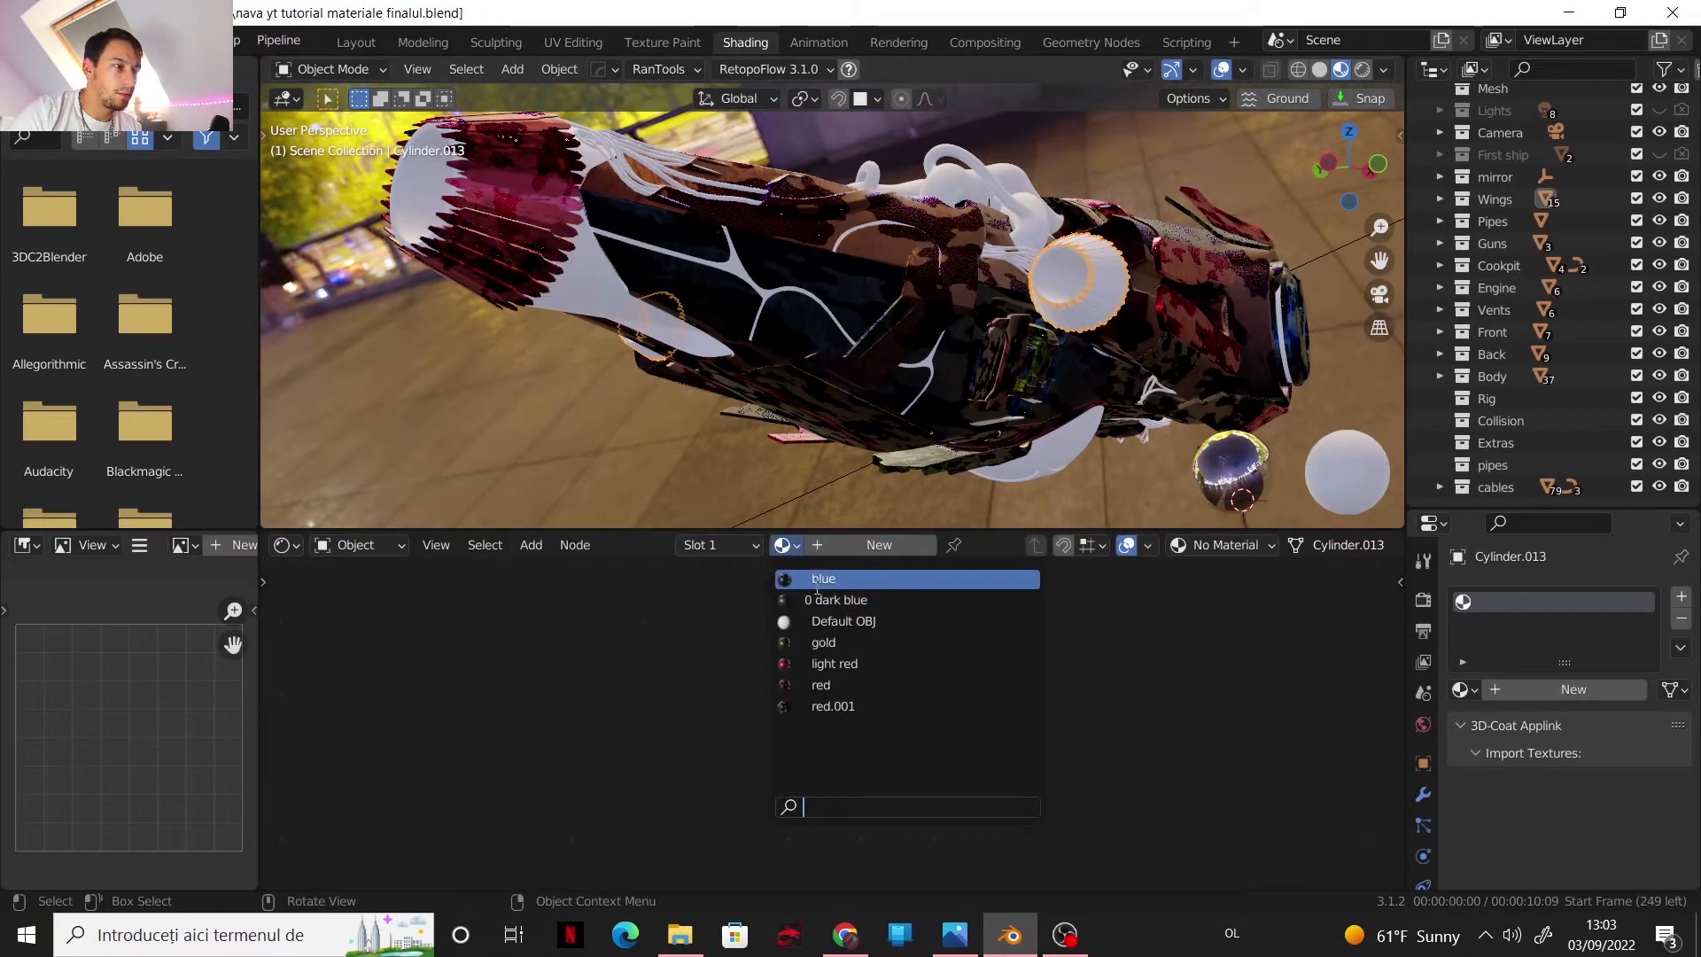
pyautogui.click(840, 665)
# - Assign the red material to the raised white plates on top of the rear body ahead of the exhaust
pyautogui.moveTo(1095, 303); pyautogui.dragTo(833, 370, button='middle')
pyautogui.scroll(3, 857, 322)
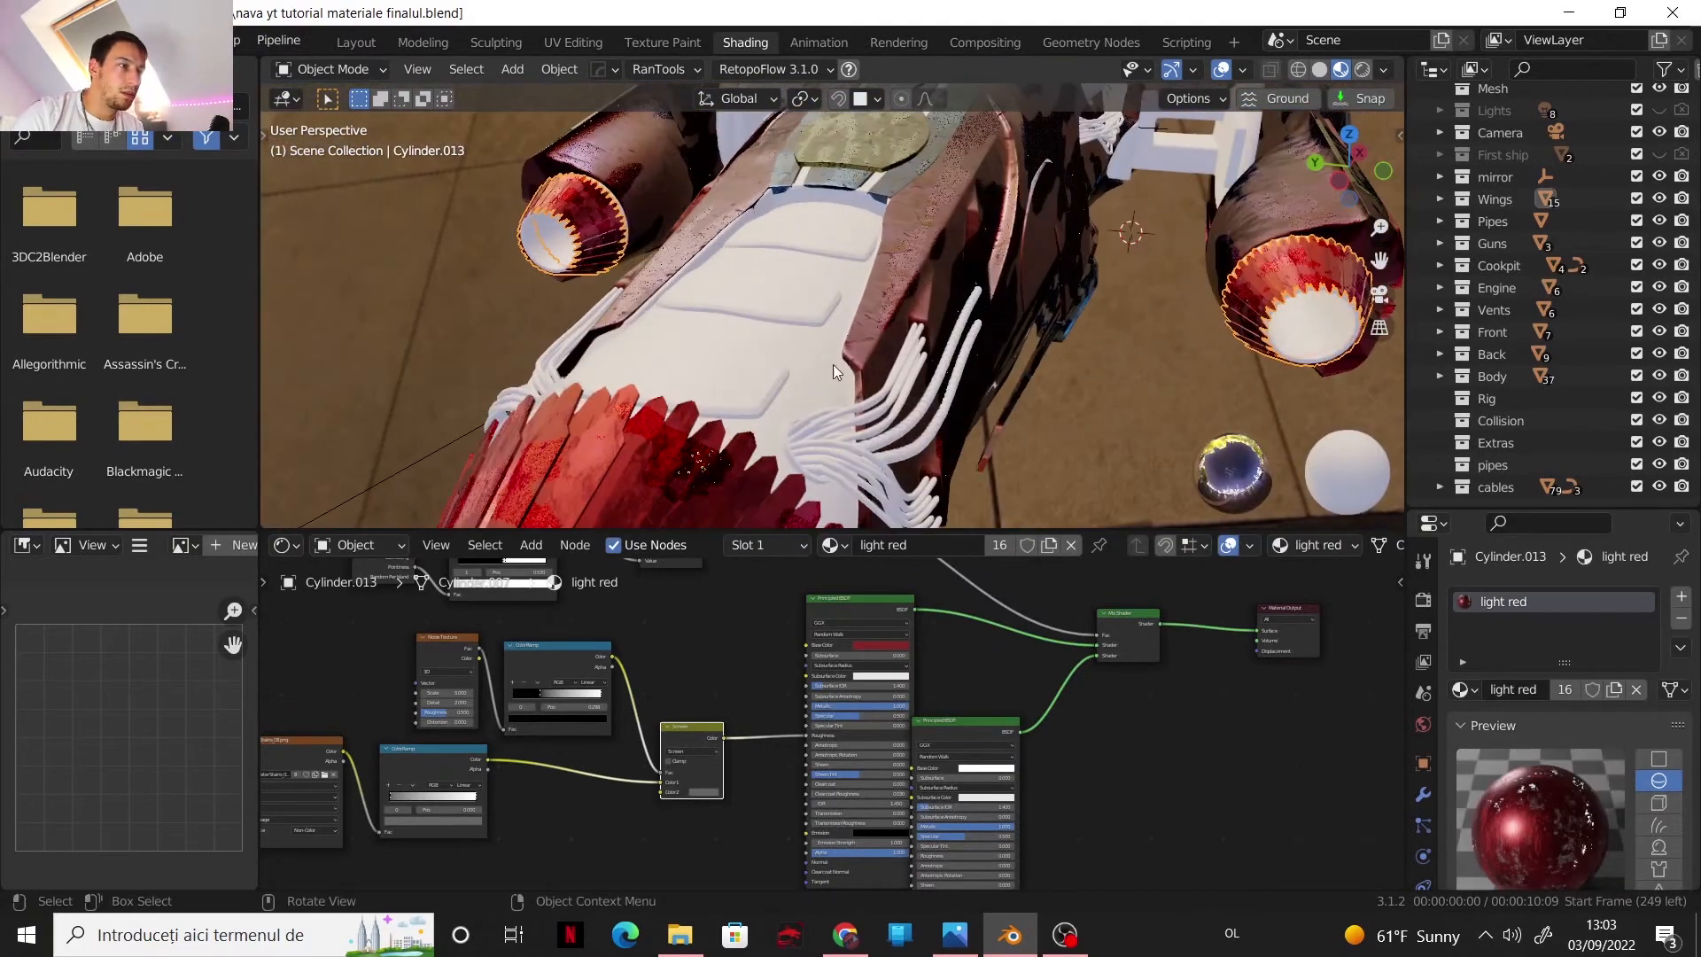
pyautogui.click(831, 546)
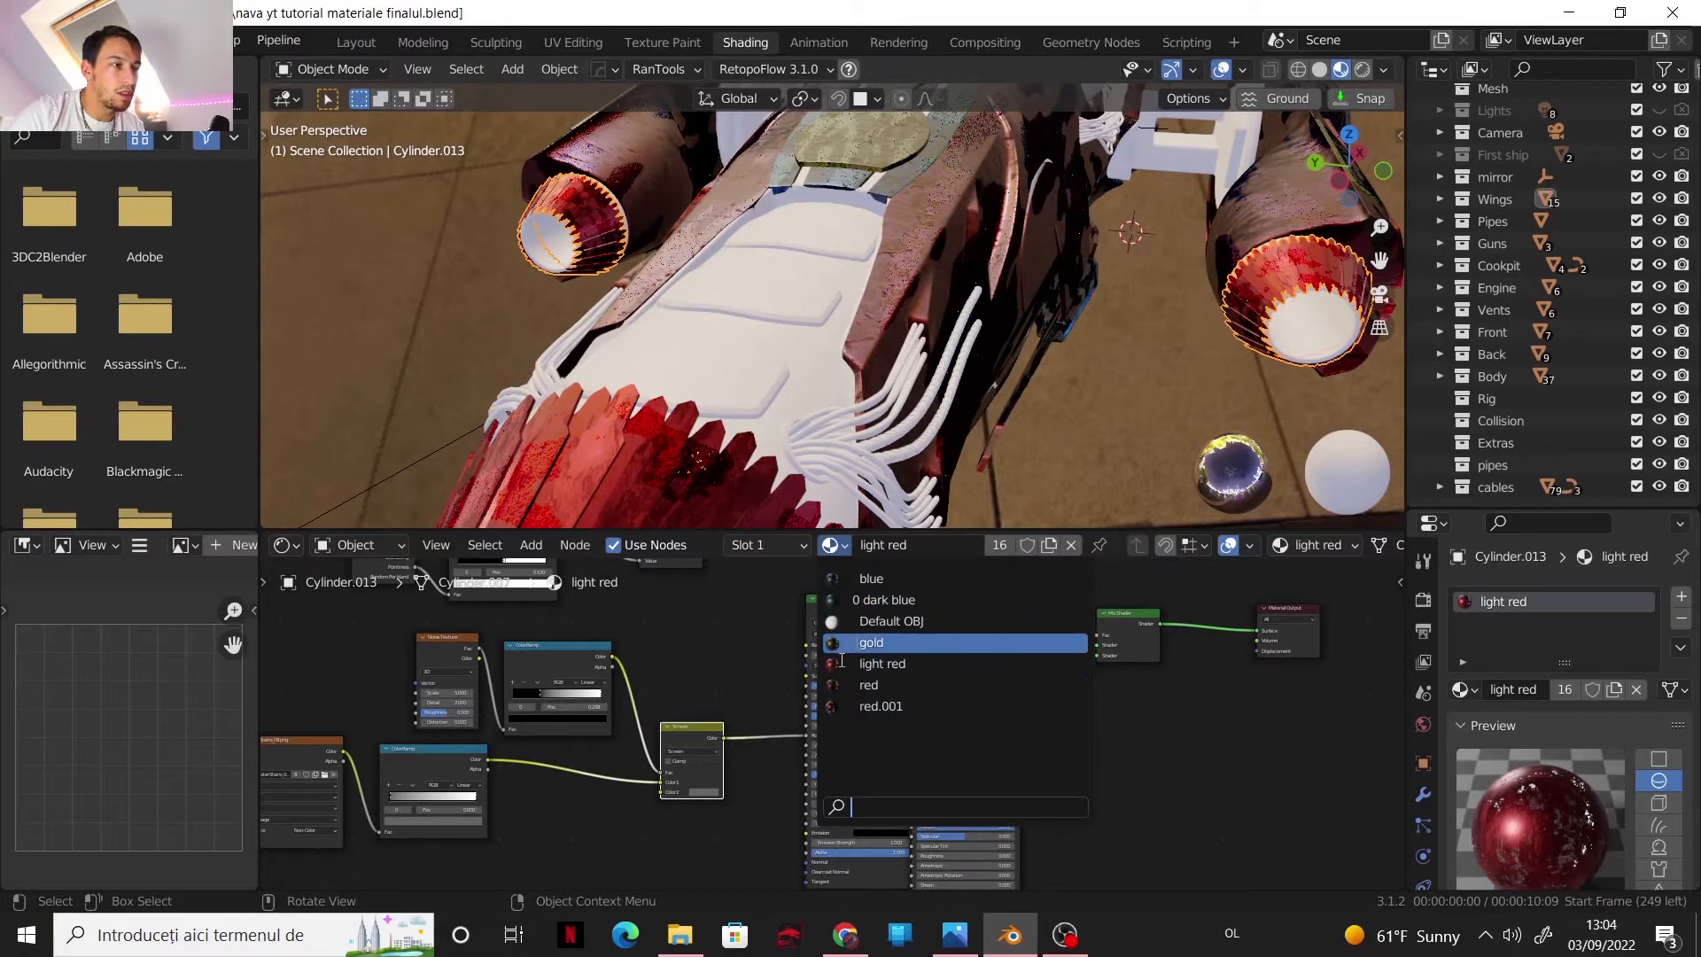
pyautogui.click(759, 385)
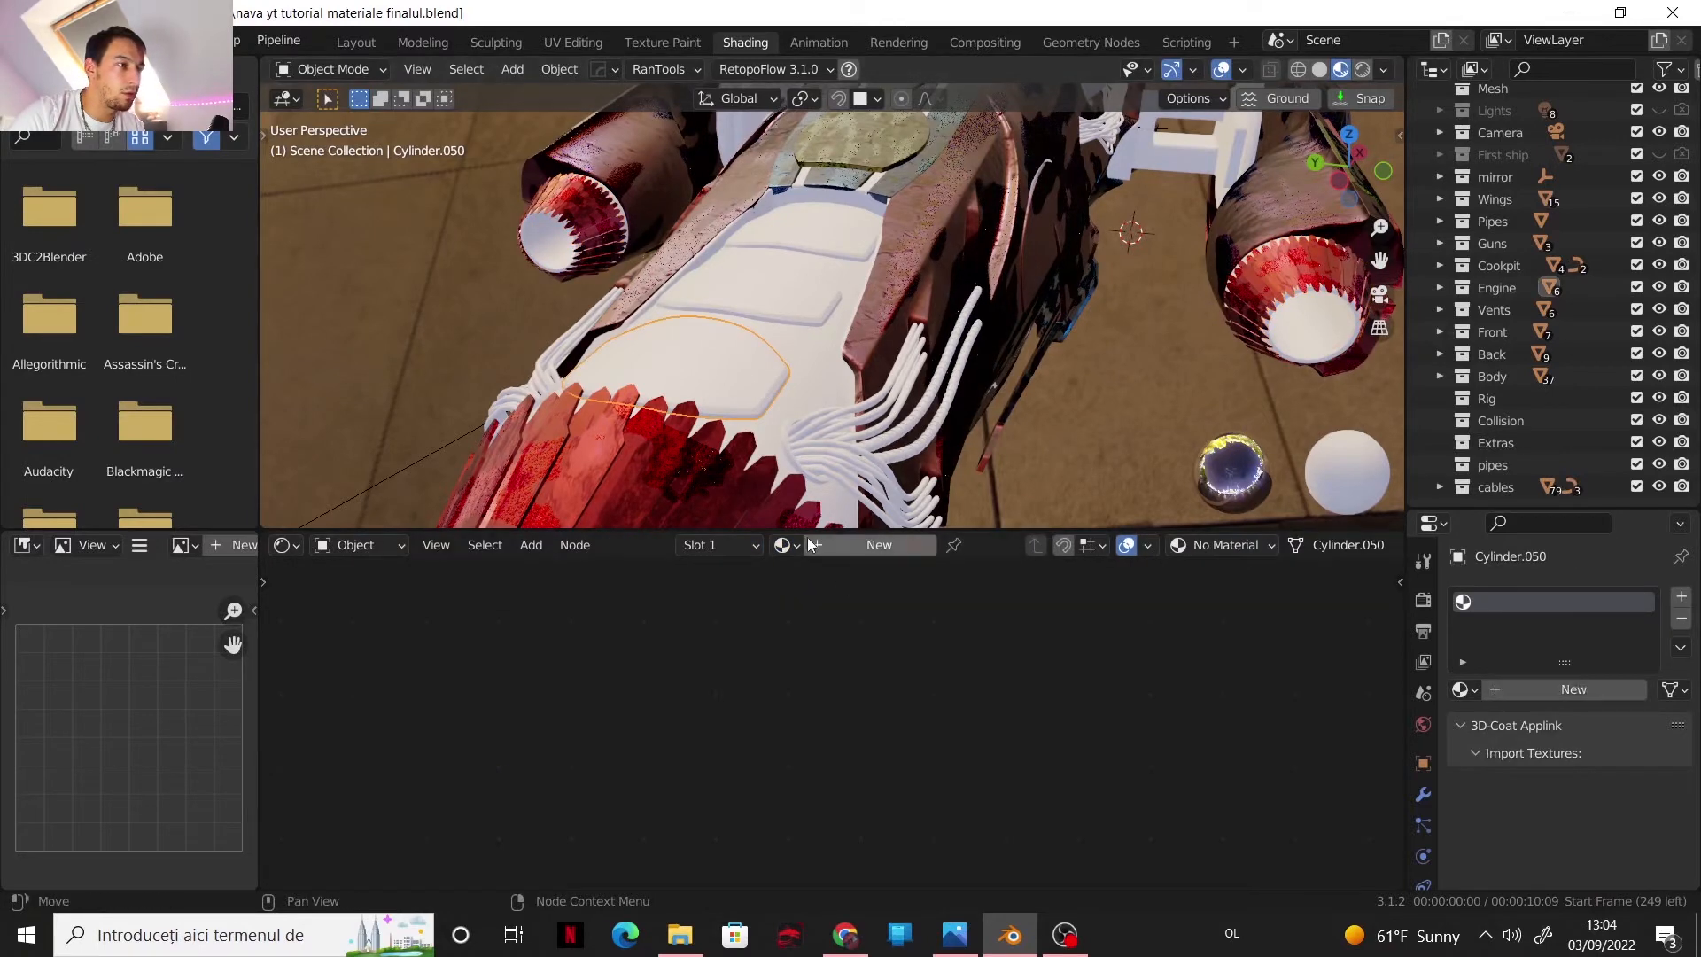
pyautogui.click(783, 545)
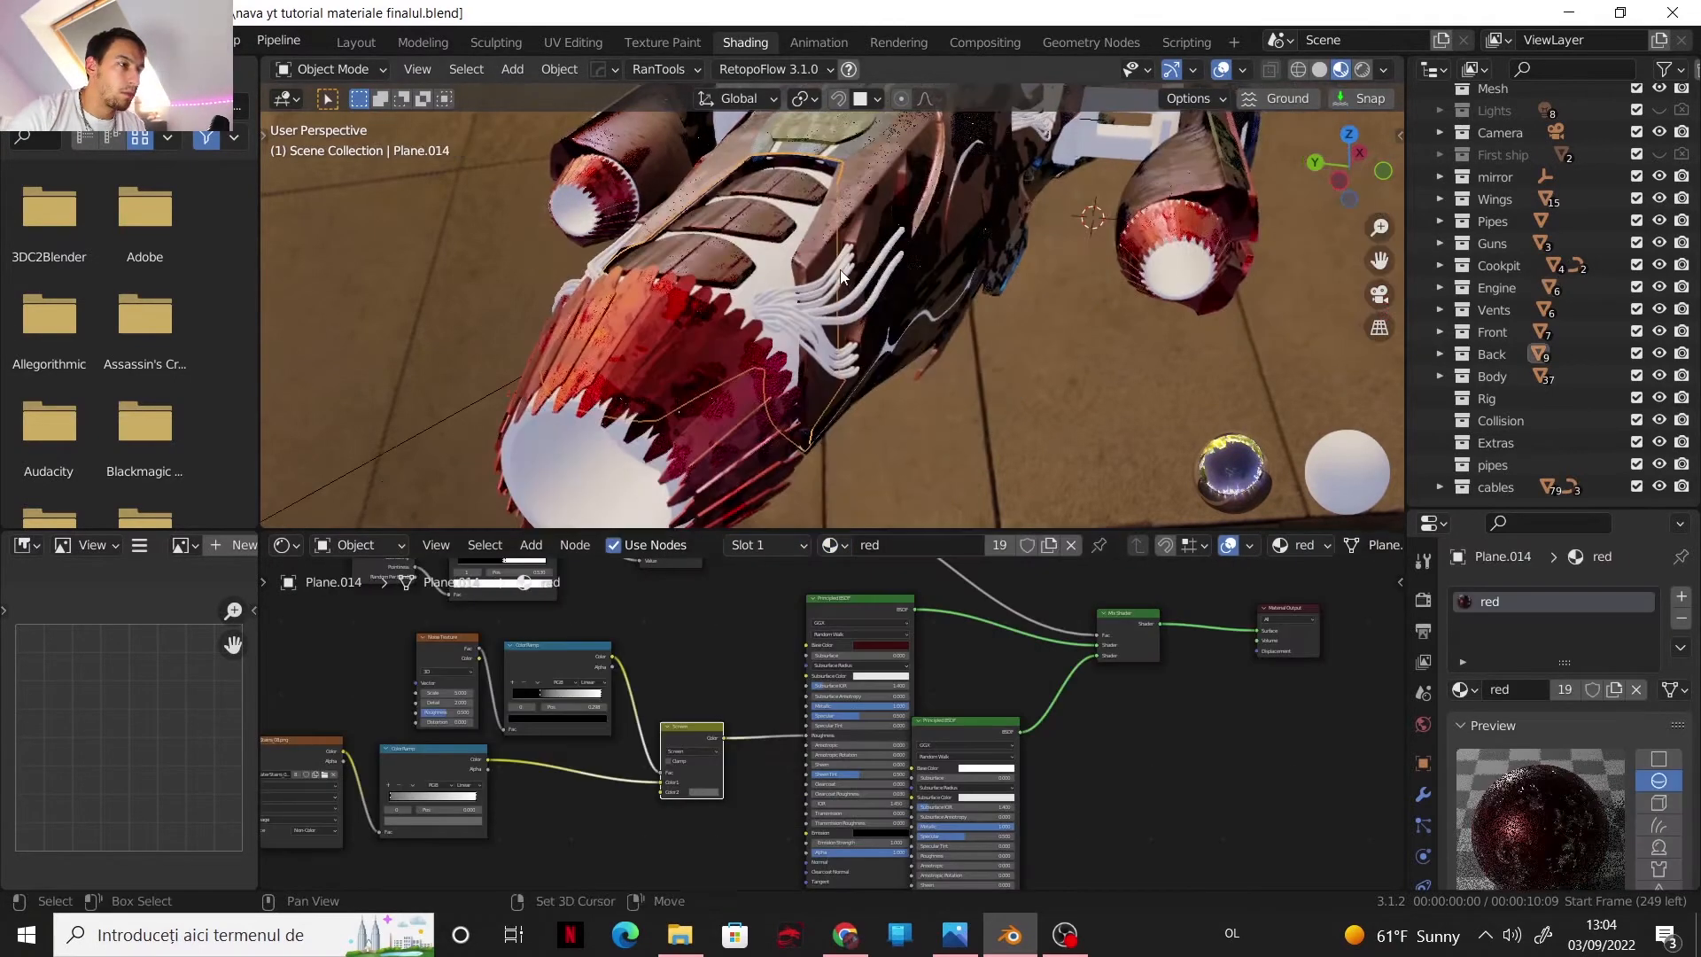
# - Assign the gold material to the round socket where the thin cables enter the rear body
pyautogui.moveTo(837, 288); pyautogui.dragTo(757, 300, button='middle')
pyautogui.scroll(2, 709, 312)
pyautogui.click(677, 315)
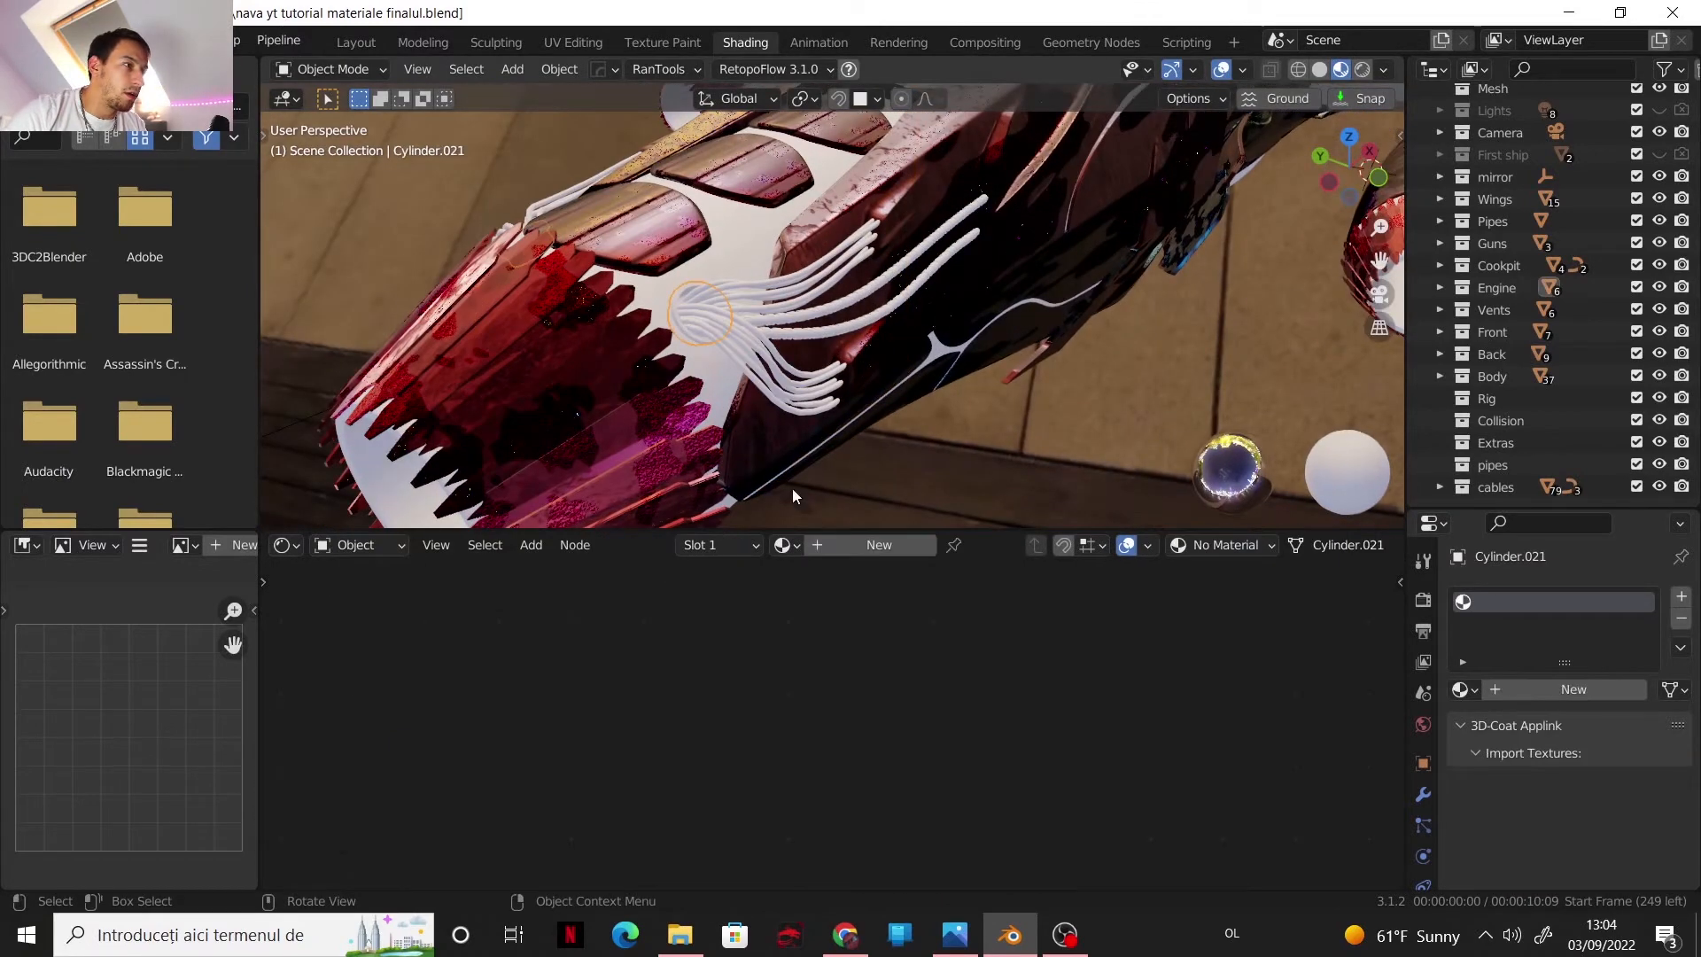
pyautogui.click(783, 545)
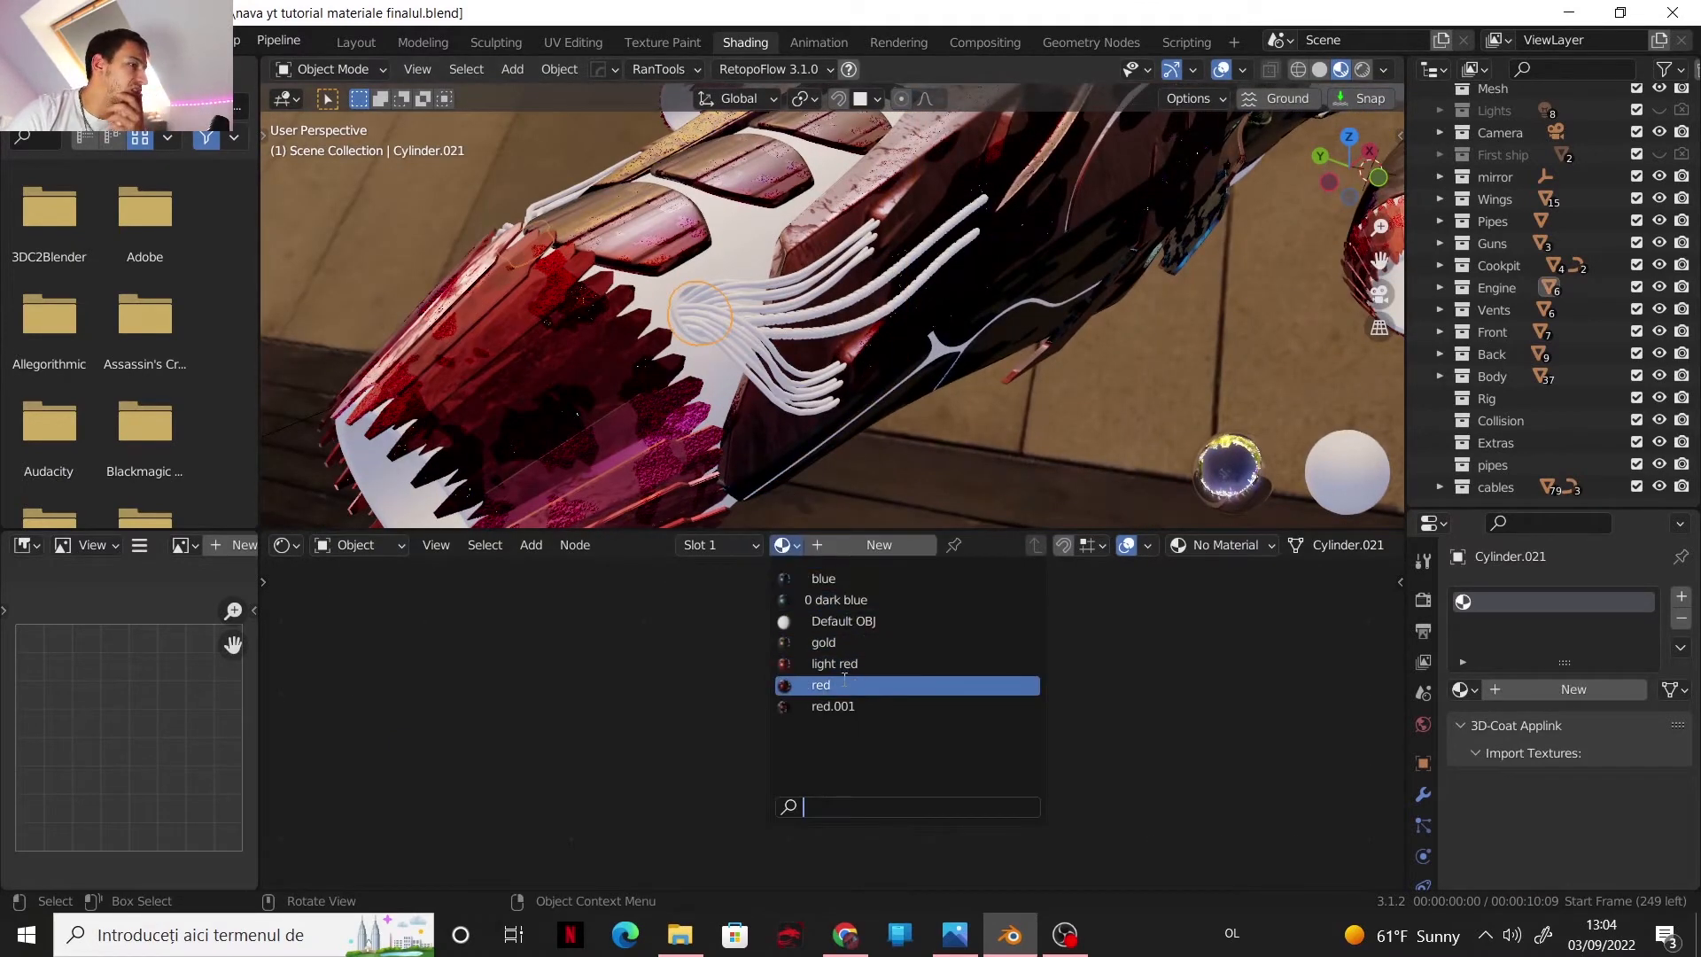
pyautogui.click(850, 642)
# - Create a new material for the thick pipes on top of the body, with Metallic and Anisotropic set to 1.000
pyautogui.moveTo(890, 352); pyautogui.dragTo(795, 331, button='middle')
pyautogui.click(655, 212)
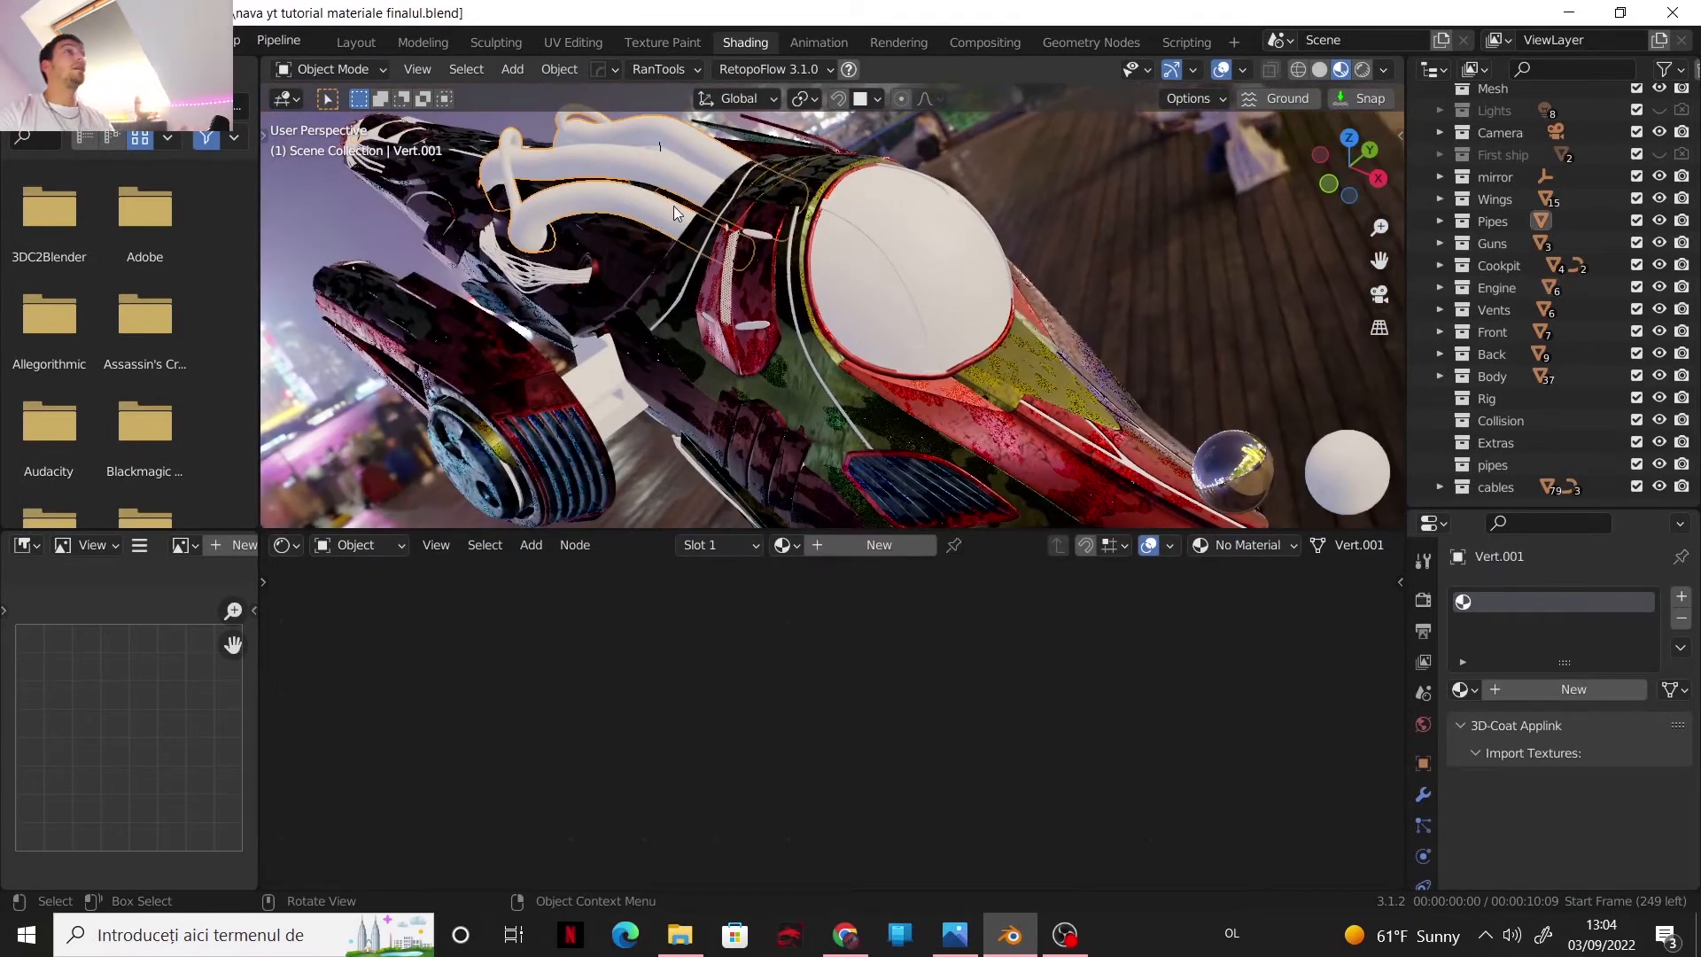
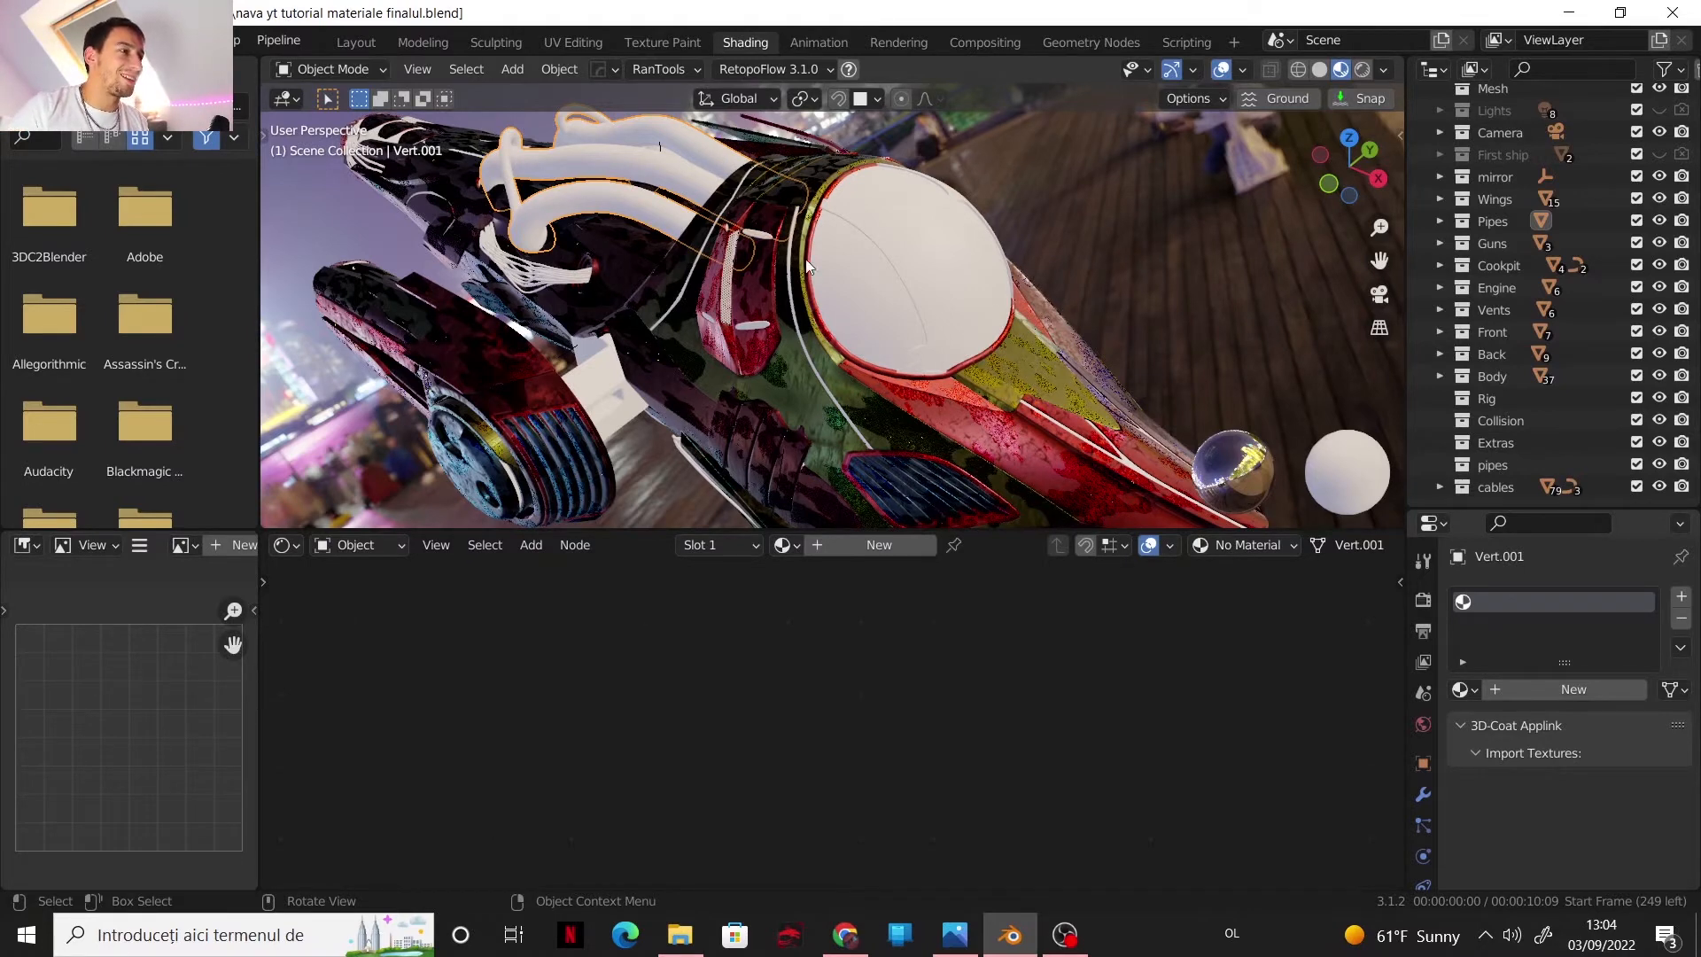
pyautogui.click(1551, 695)
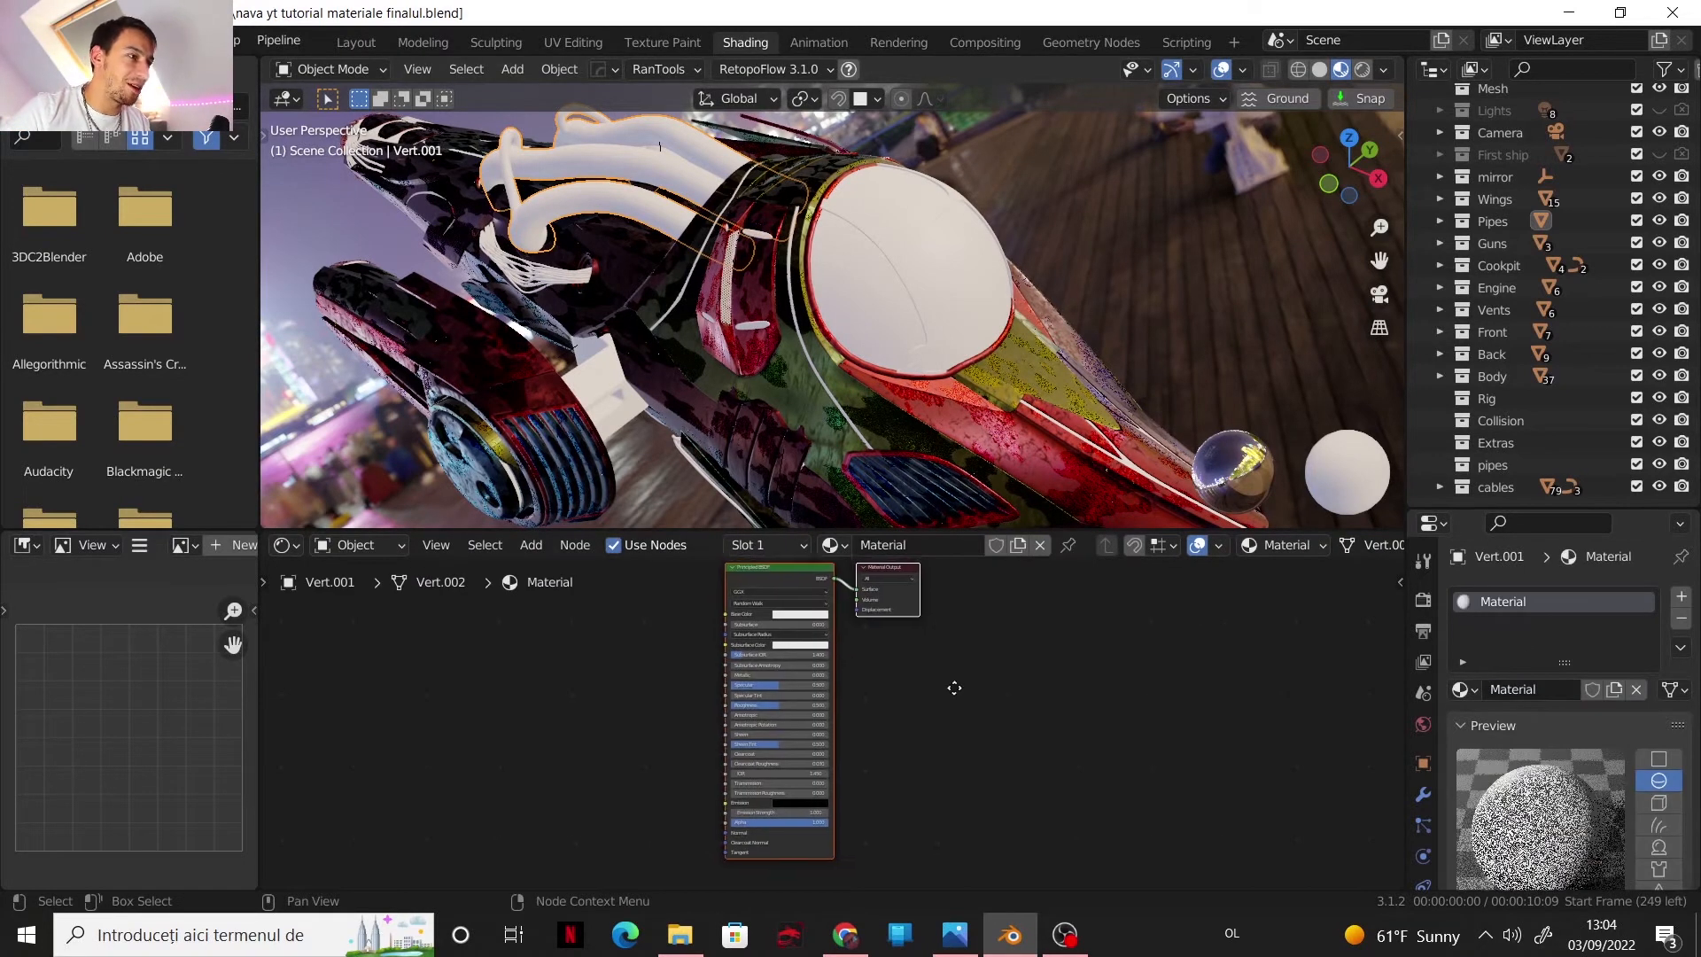
pyautogui.moveTo(954, 688); pyautogui.dragTo(981, 715, button='middle')
pyautogui.scroll(7, 972, 712)
pyautogui.moveTo(801, 689); pyautogui.dragTo(882, 688)
pyautogui.moveTo(812, 755); pyautogui.dragTo(880, 756)
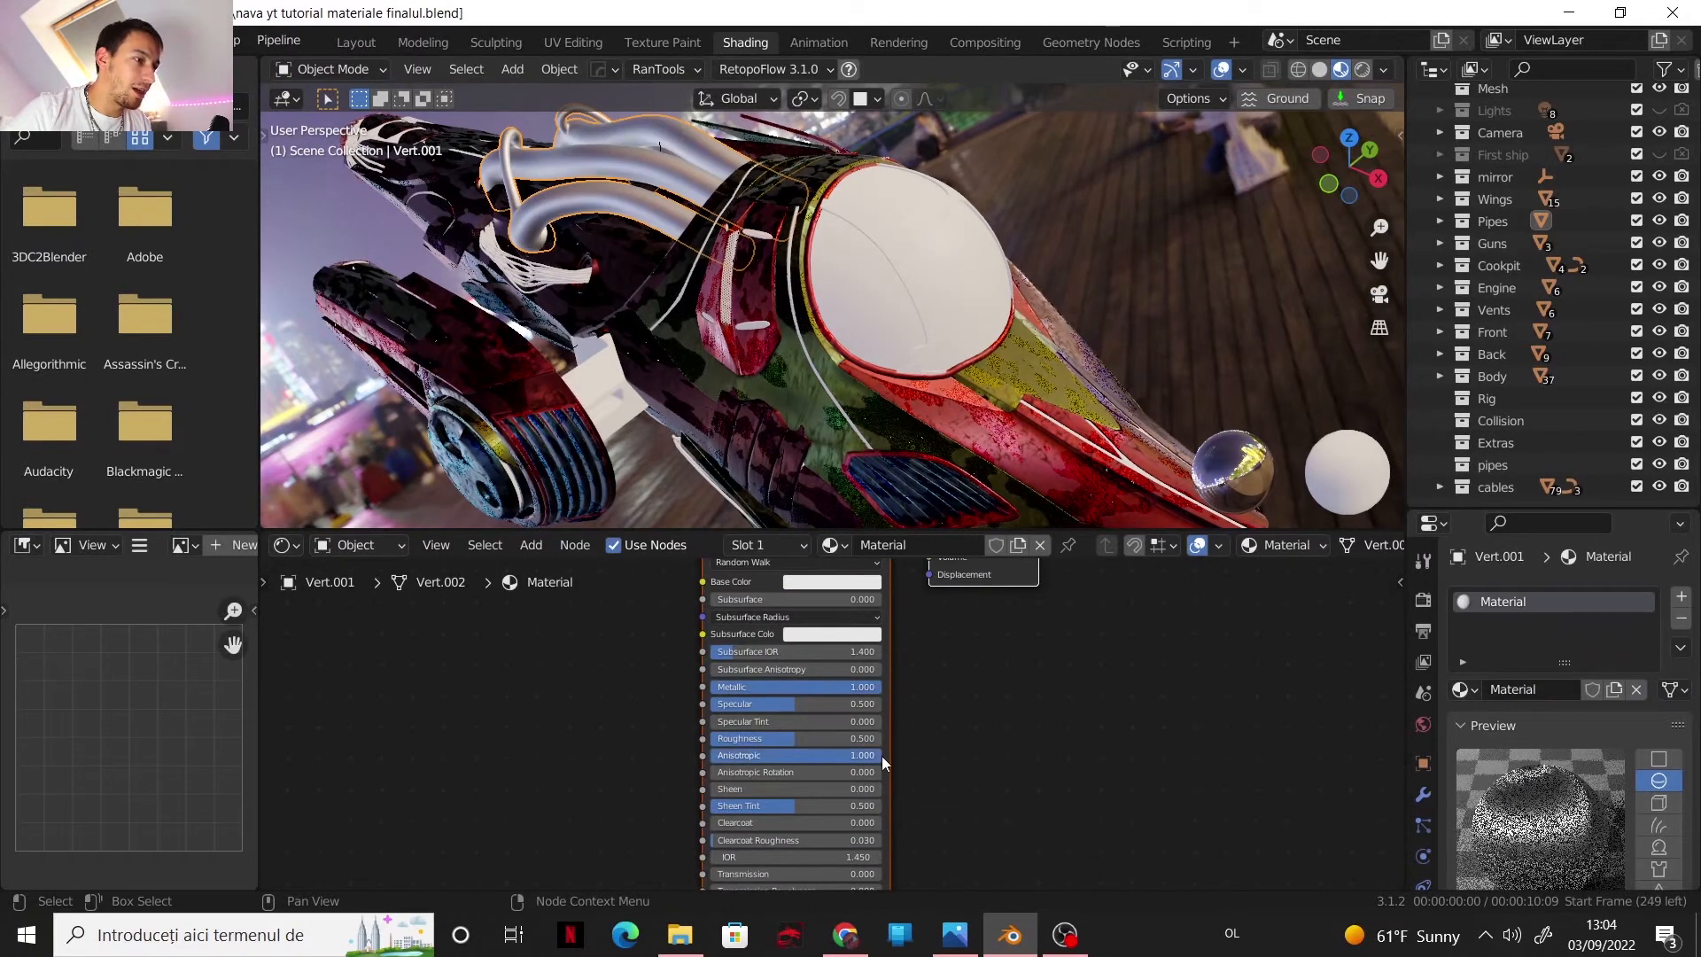
# - Add an Image Texture node to the pipe material and load Scratches_12.png from the Free Surface Imperfections folder
pyautogui.hotkey('shift', 'a')
pyautogui.moveTo(529, 715)
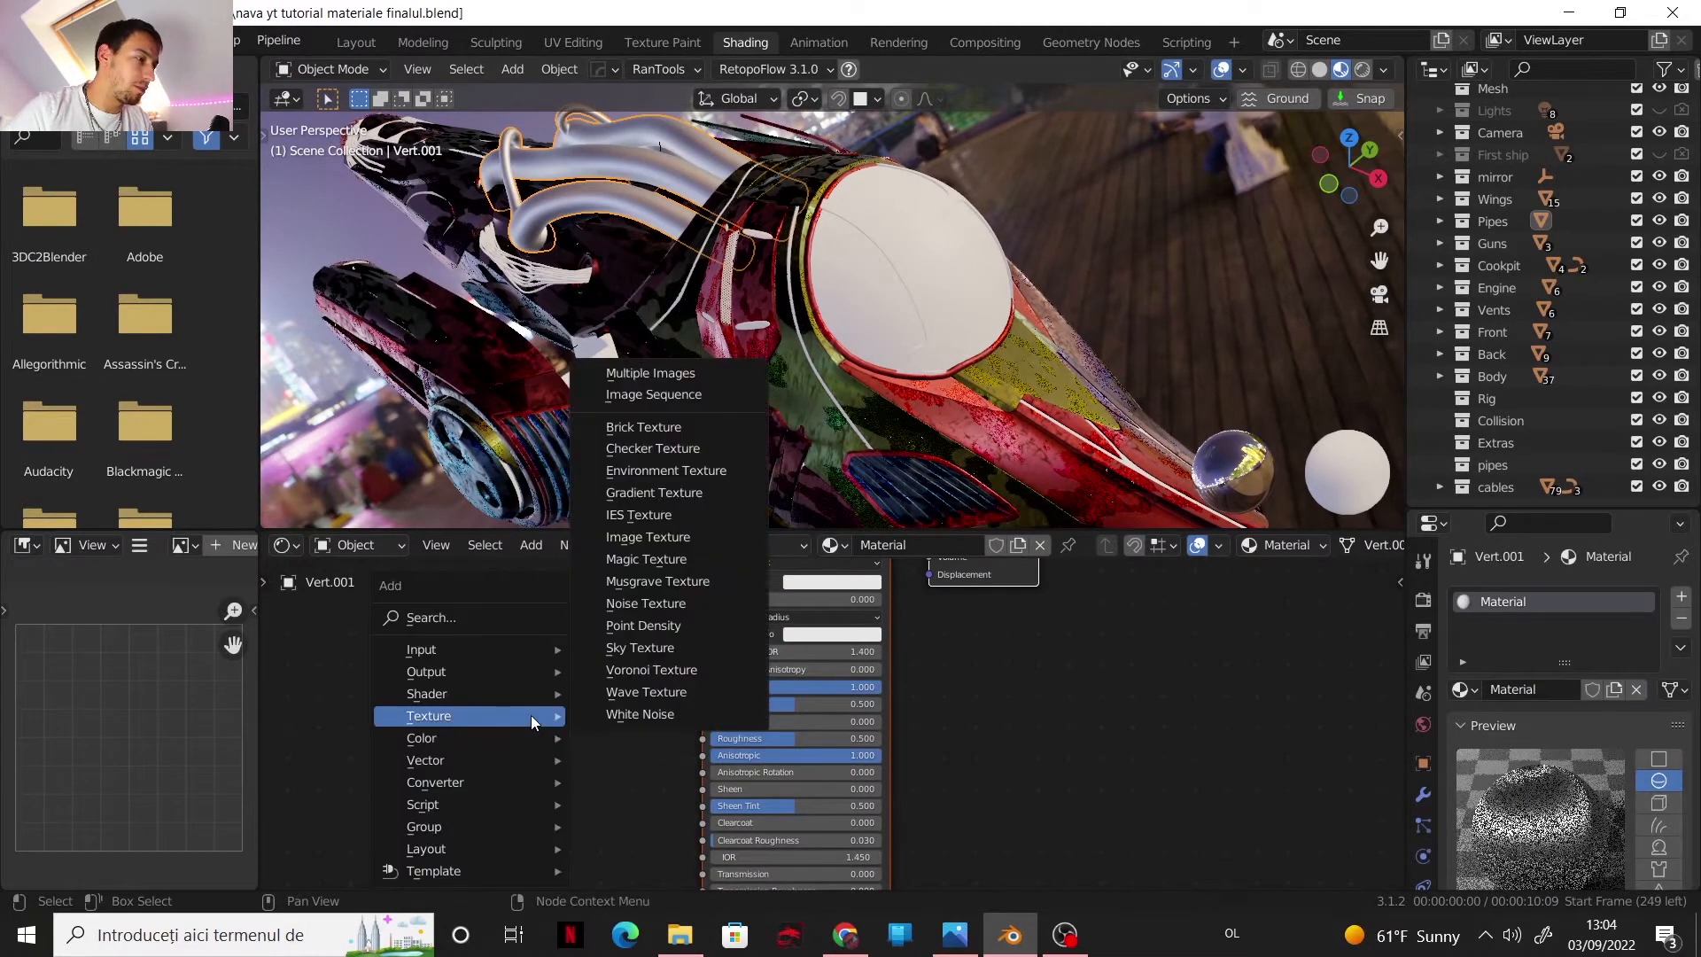
pyautogui.click(637, 539)
pyautogui.click(629, 715)
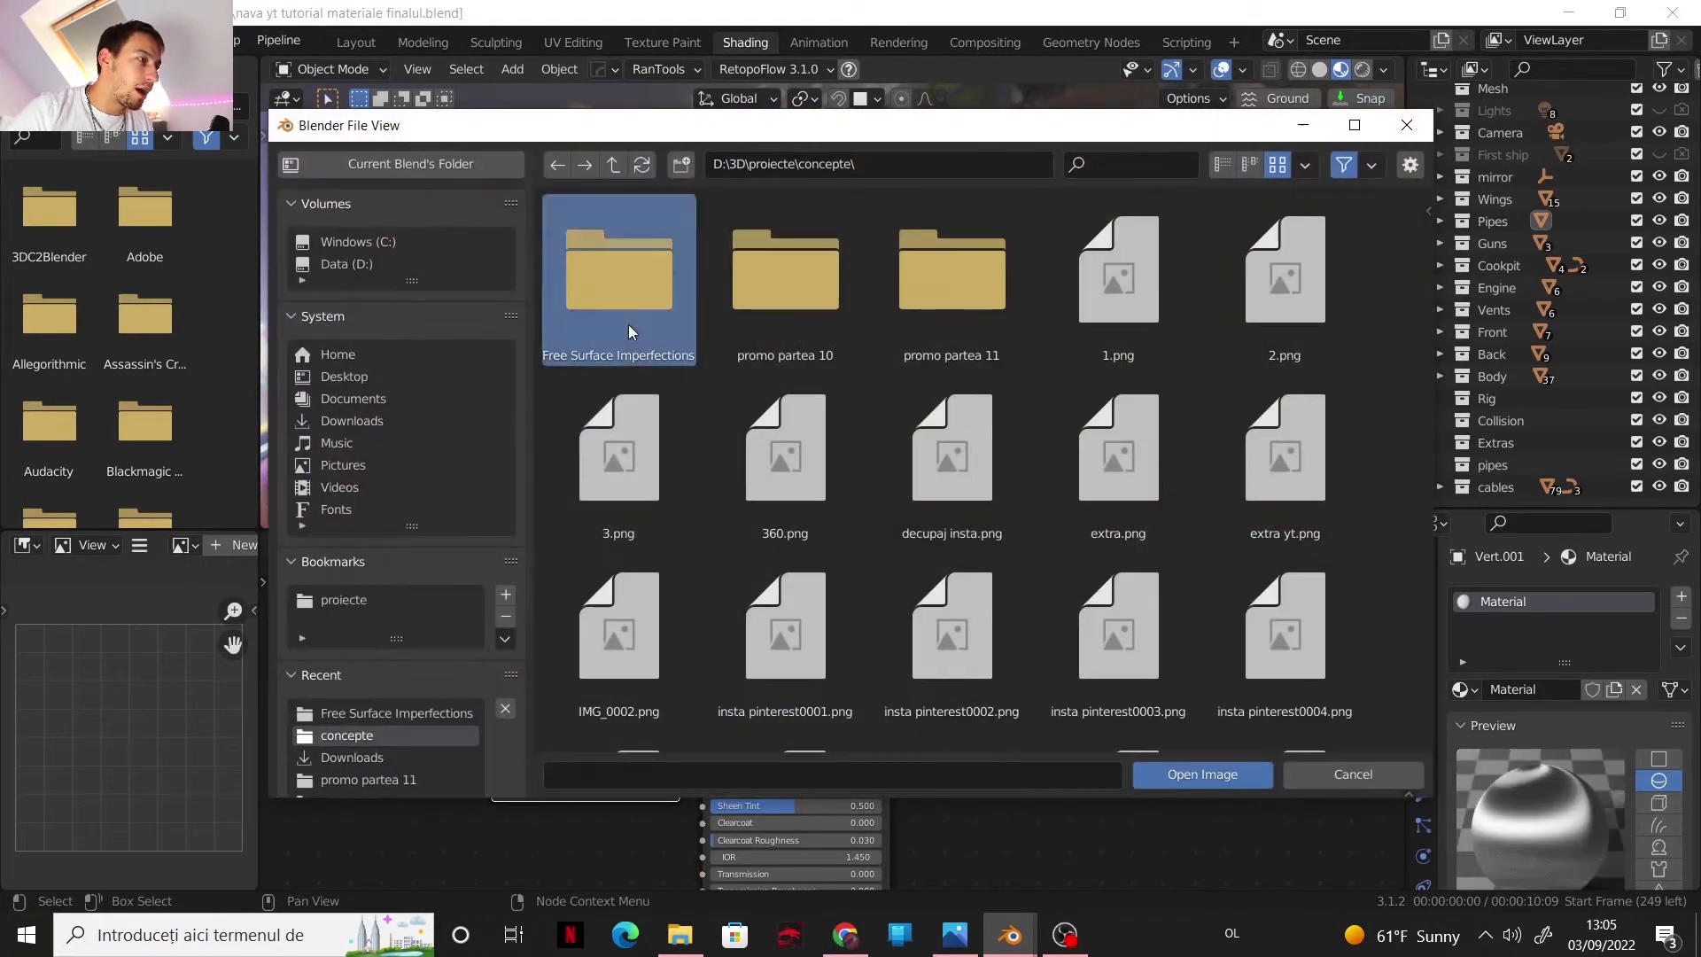
pyautogui.doubleClick(629, 323)
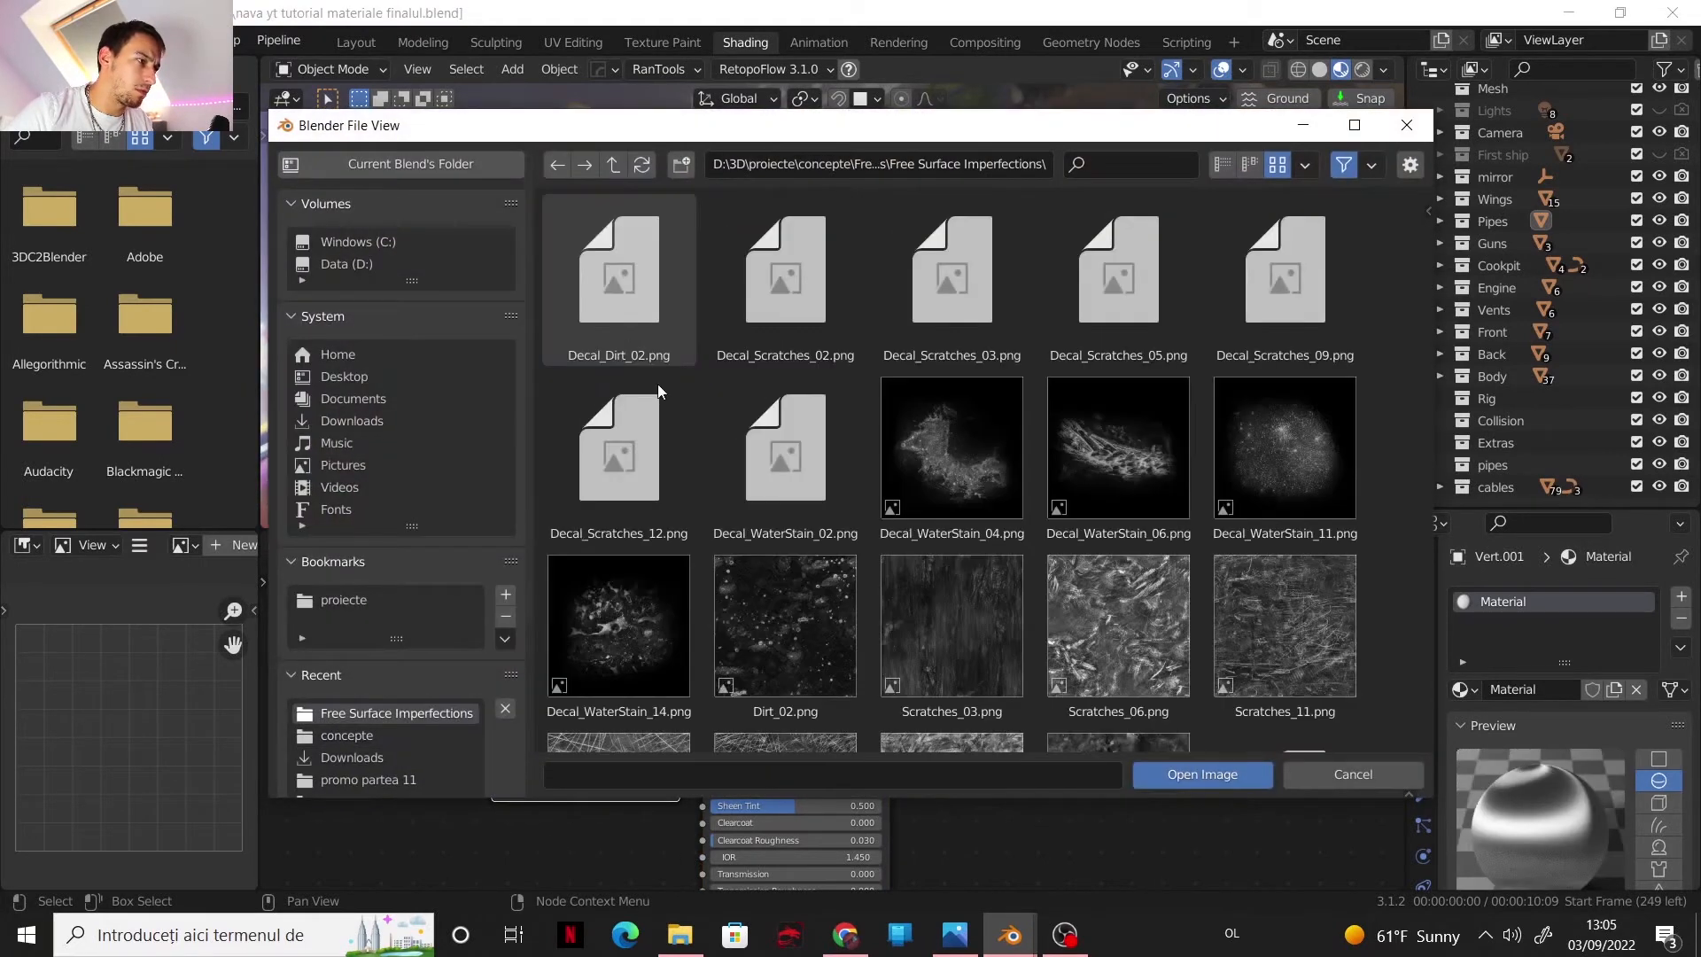
pyautogui.scroll(-3, 780, 508)
pyautogui.click(682, 550)
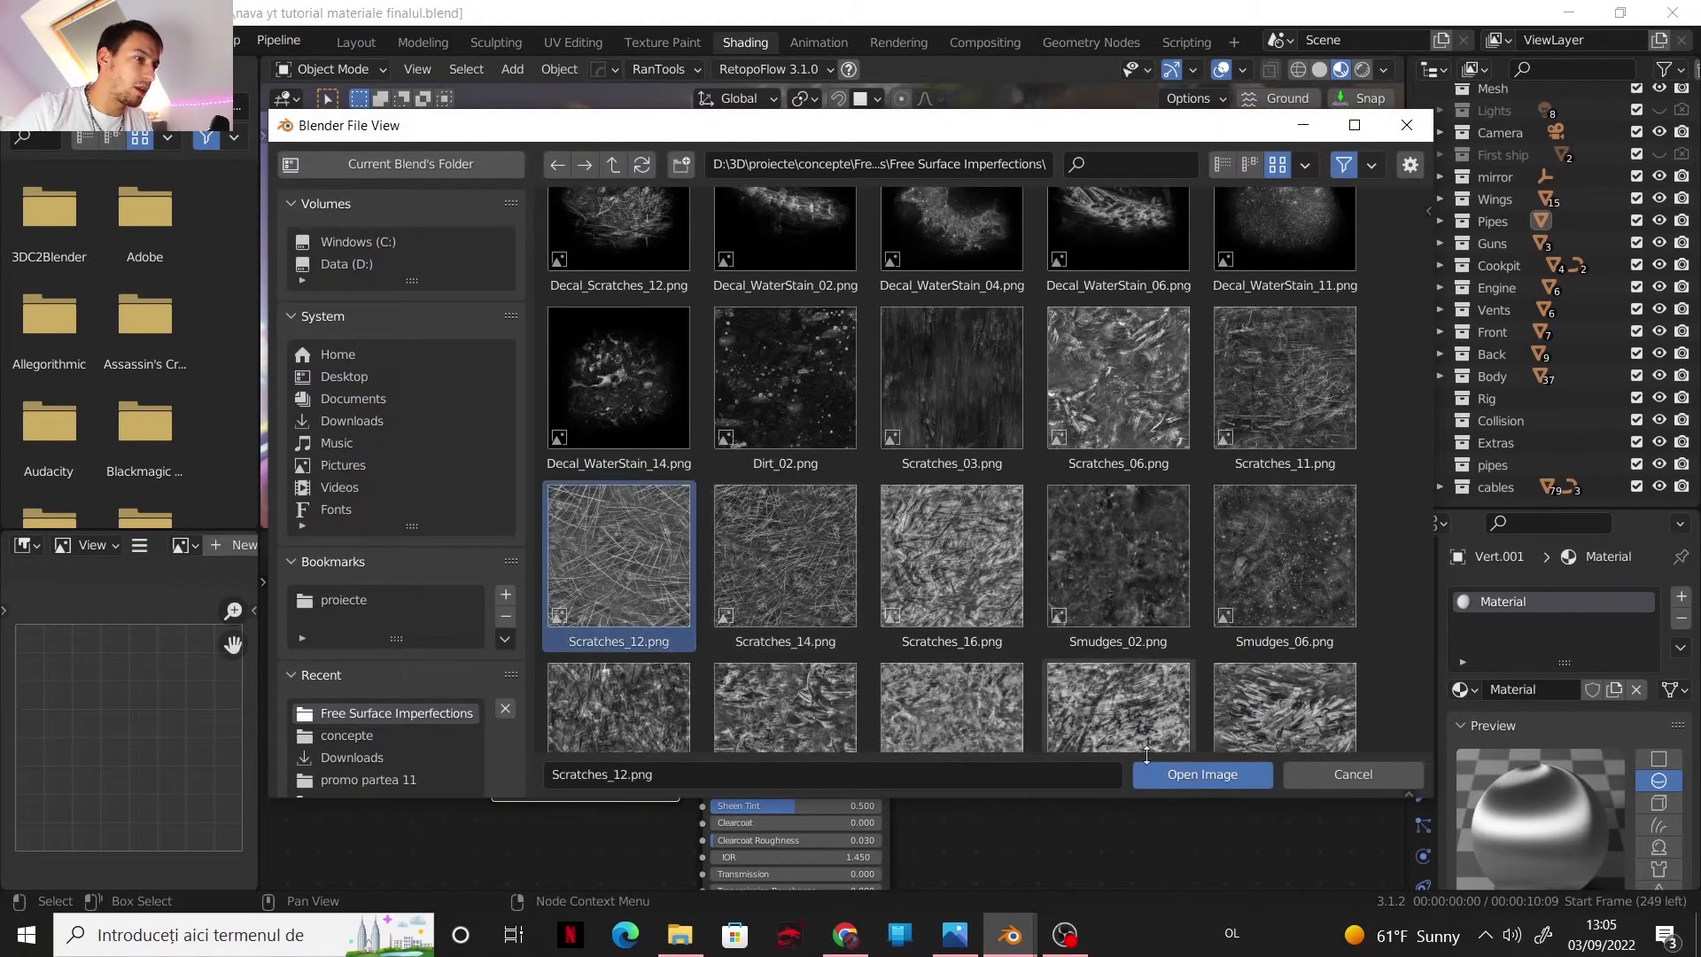
pyautogui.click(1183, 773)
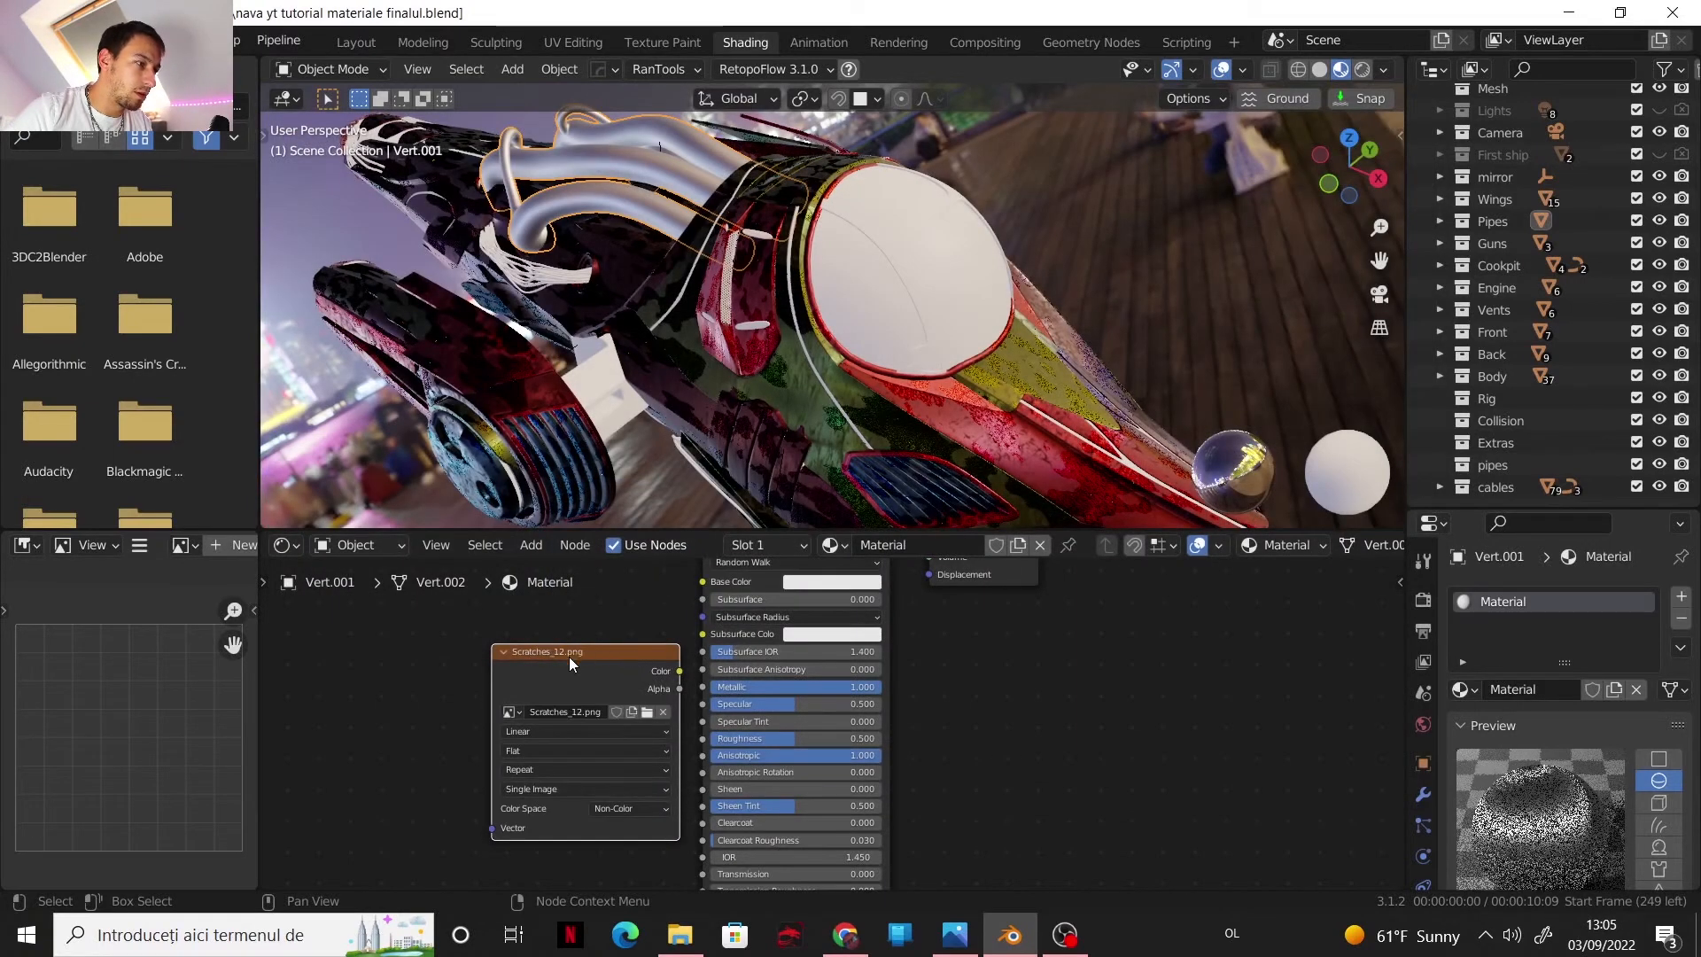
# - Connect the Color output of the Scratches_12.png texture to the Principled BSDF's Roughness input
pyautogui.click(501, 694)
pyautogui.moveTo(523, 689); pyautogui.dragTo(709, 730)
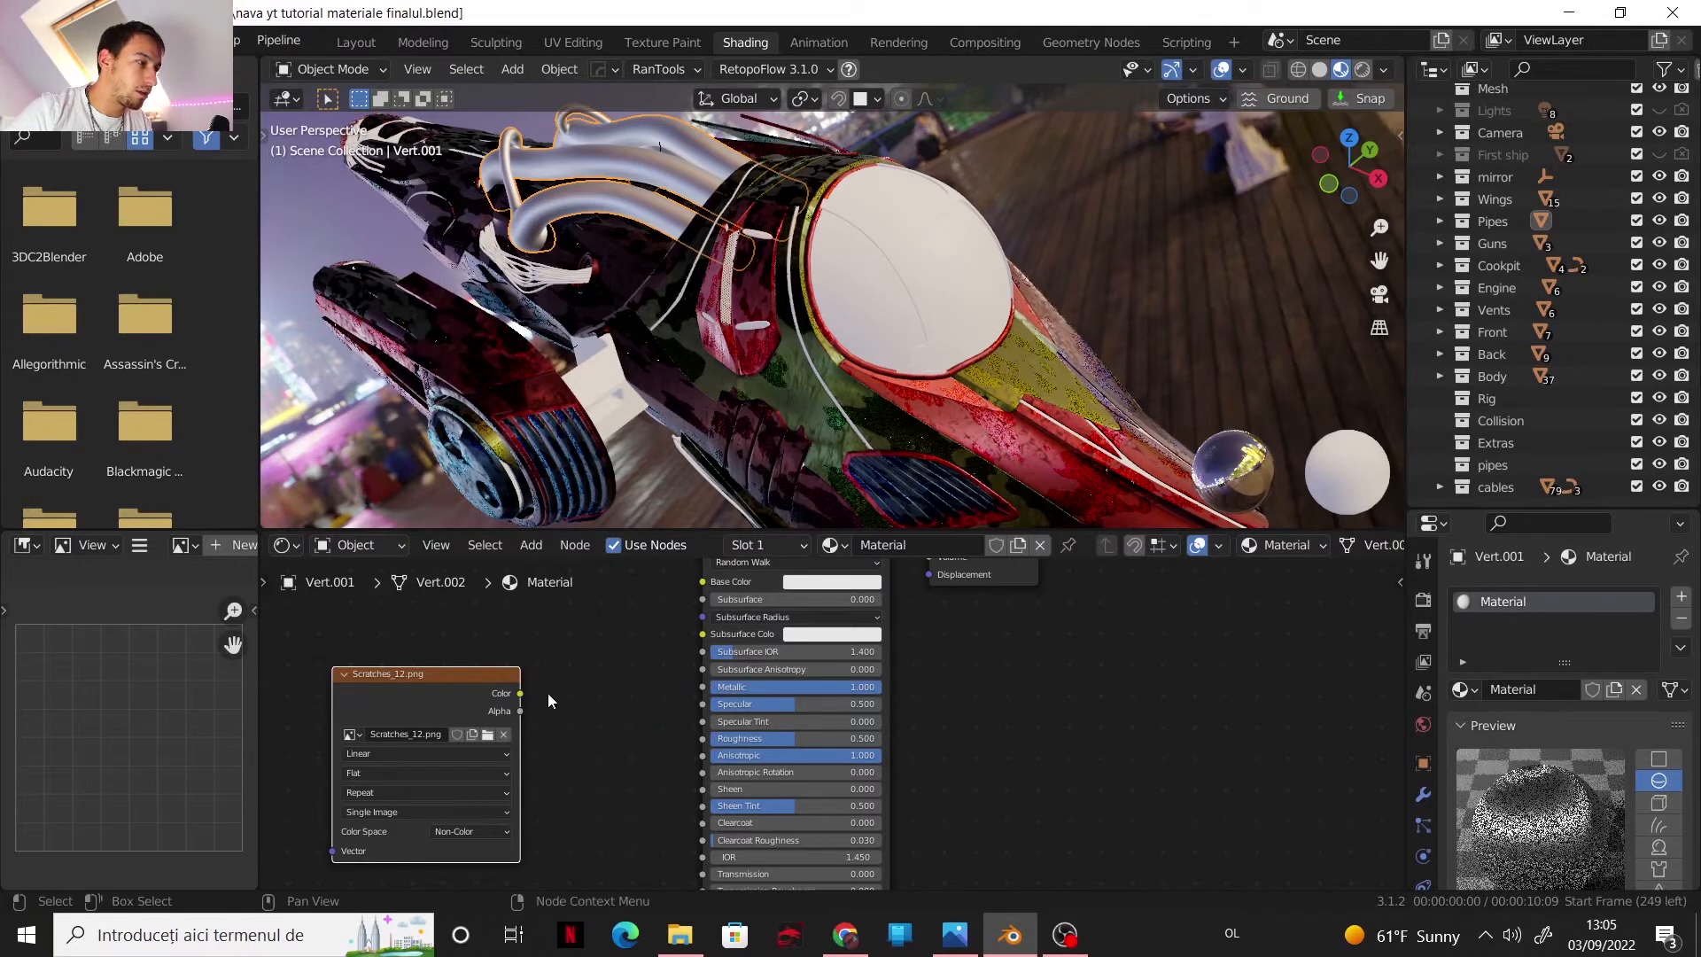
pyautogui.moveTo(518, 689); pyautogui.dragTo(703, 738)
pyautogui.moveTo(702, 737); pyautogui.dragTo(758, 631, button='middle')
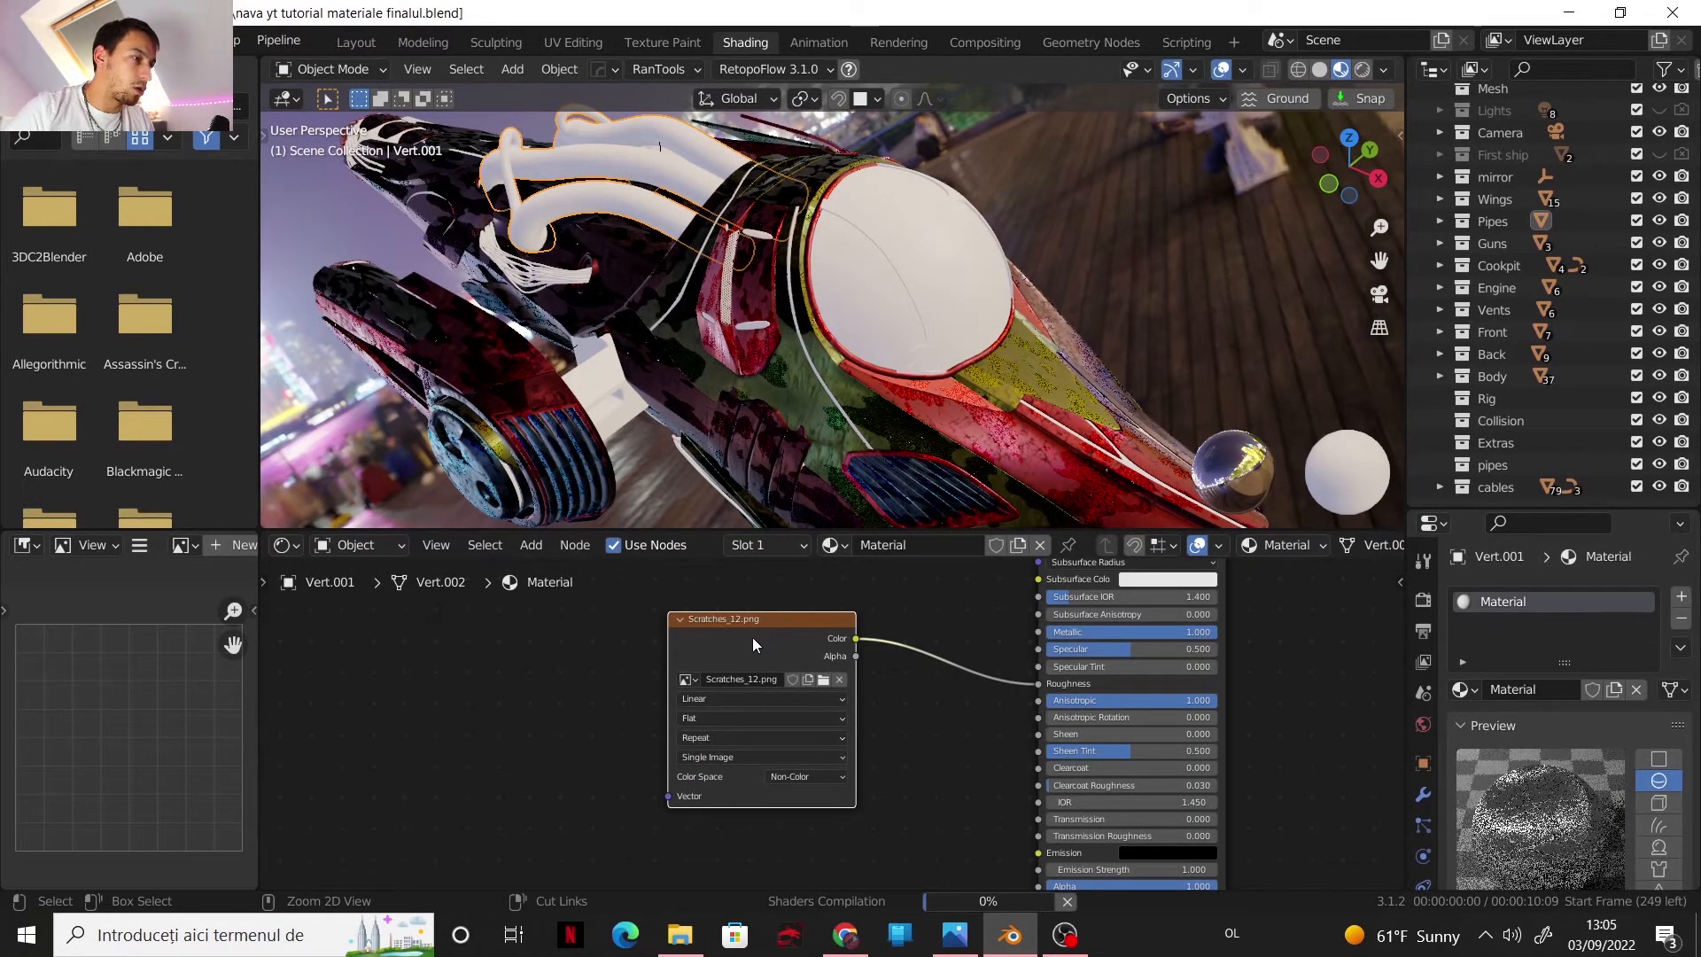
# - Add Mapping and Texture Coordinate nodes to the scratches texture, feeding the Mapping vector from the Object coordinates
pyautogui.hotkey('ctrl', 't')
pyautogui.moveTo(387, 714); pyautogui.dragTo(442, 694)
pyautogui.scroll(-1, 620, 710)
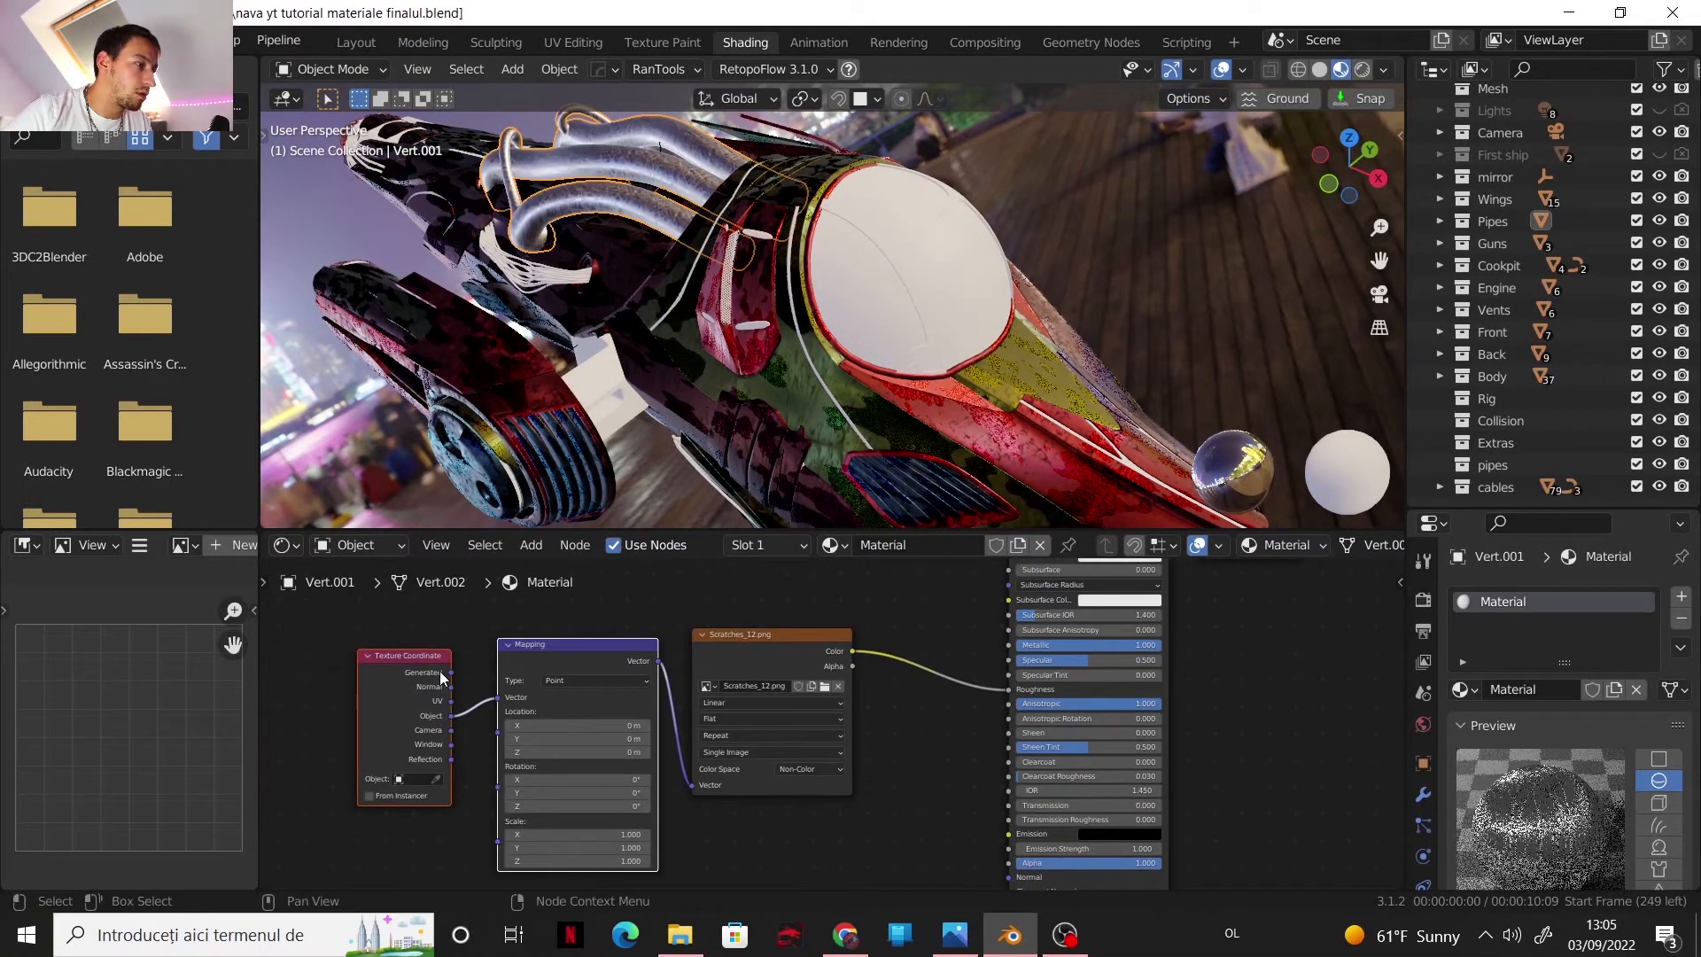
pyautogui.moveTo(635, 254); pyautogui.dragTo(736, 474, button='middle')
# - Rename the pipe material as metal
pyautogui.doubleClick(894, 545)
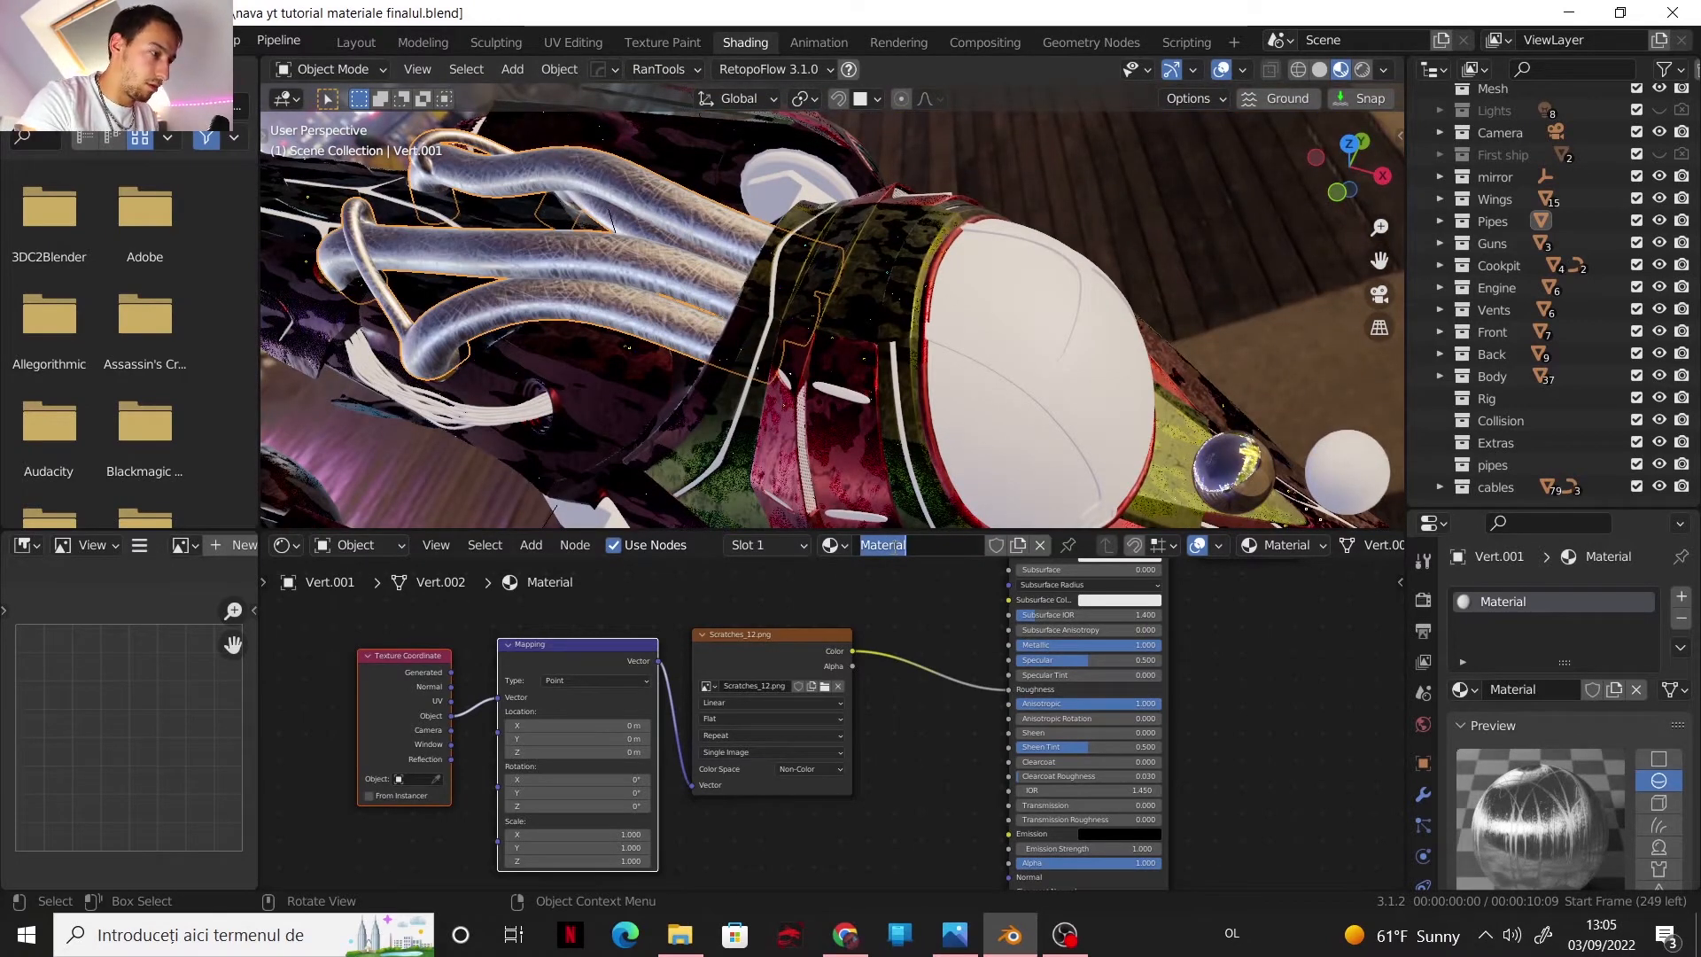
pyautogui.write('met')
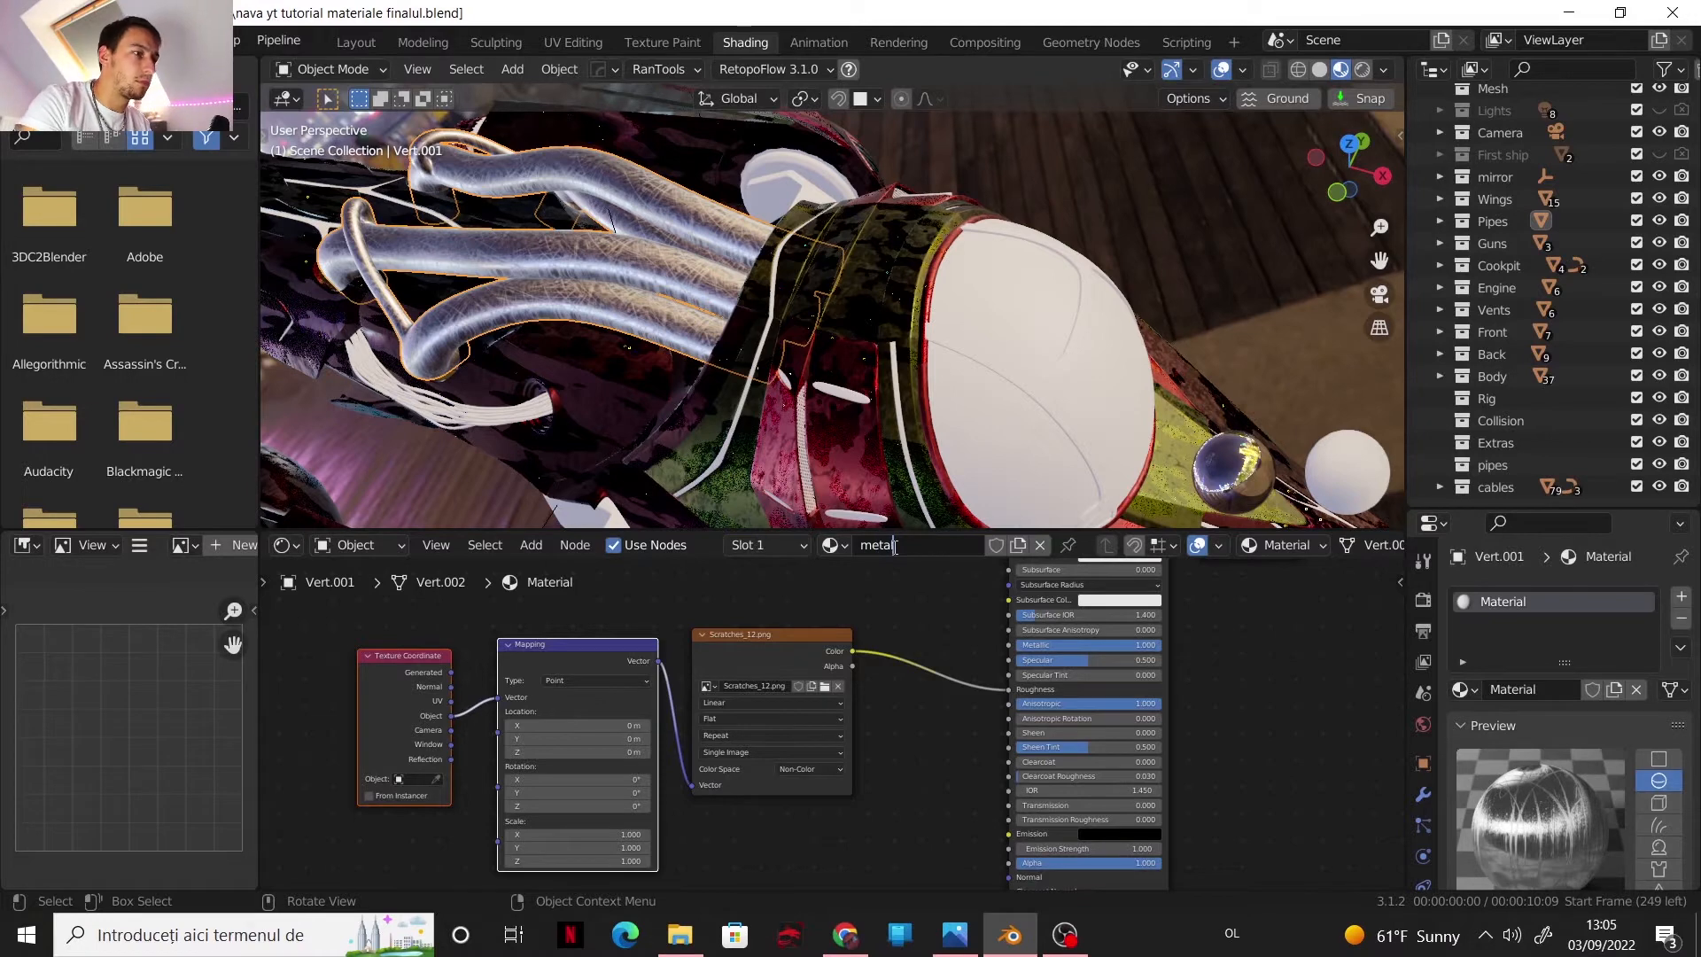
pyautogui.press('Return')
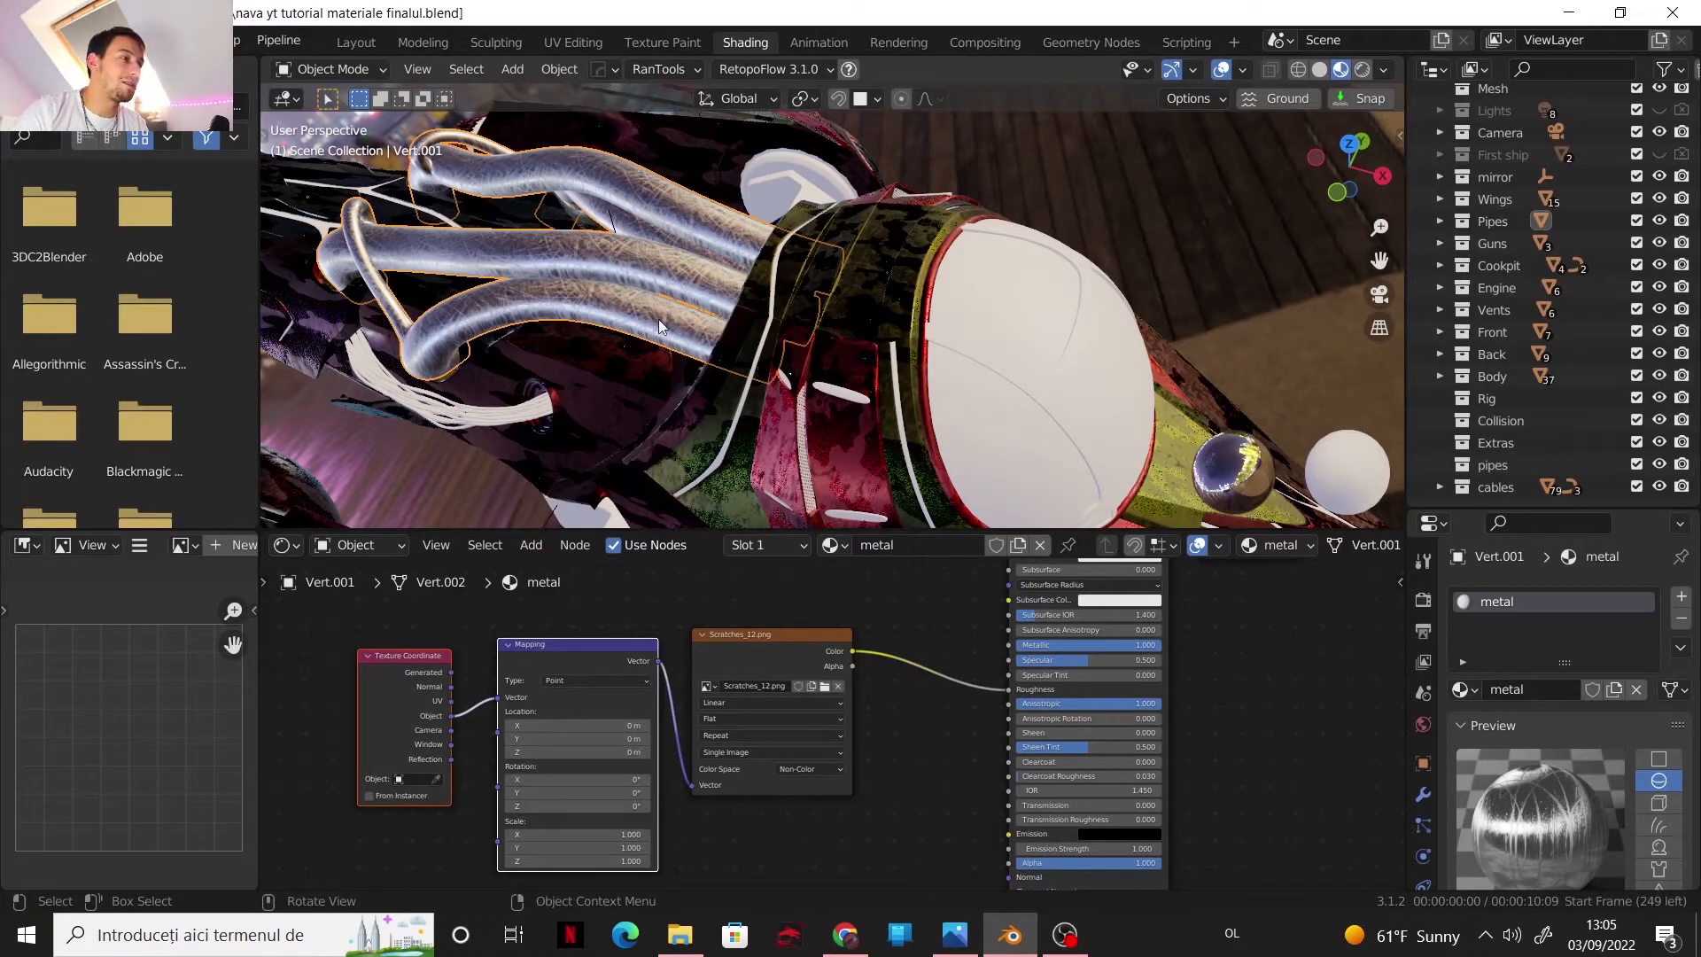
# - Assign the metal material to the white connector between the body and the side engine
pyautogui.moveTo(657, 319); pyautogui.dragTo(678, 175, button='middle')
pyautogui.click(782, 545)
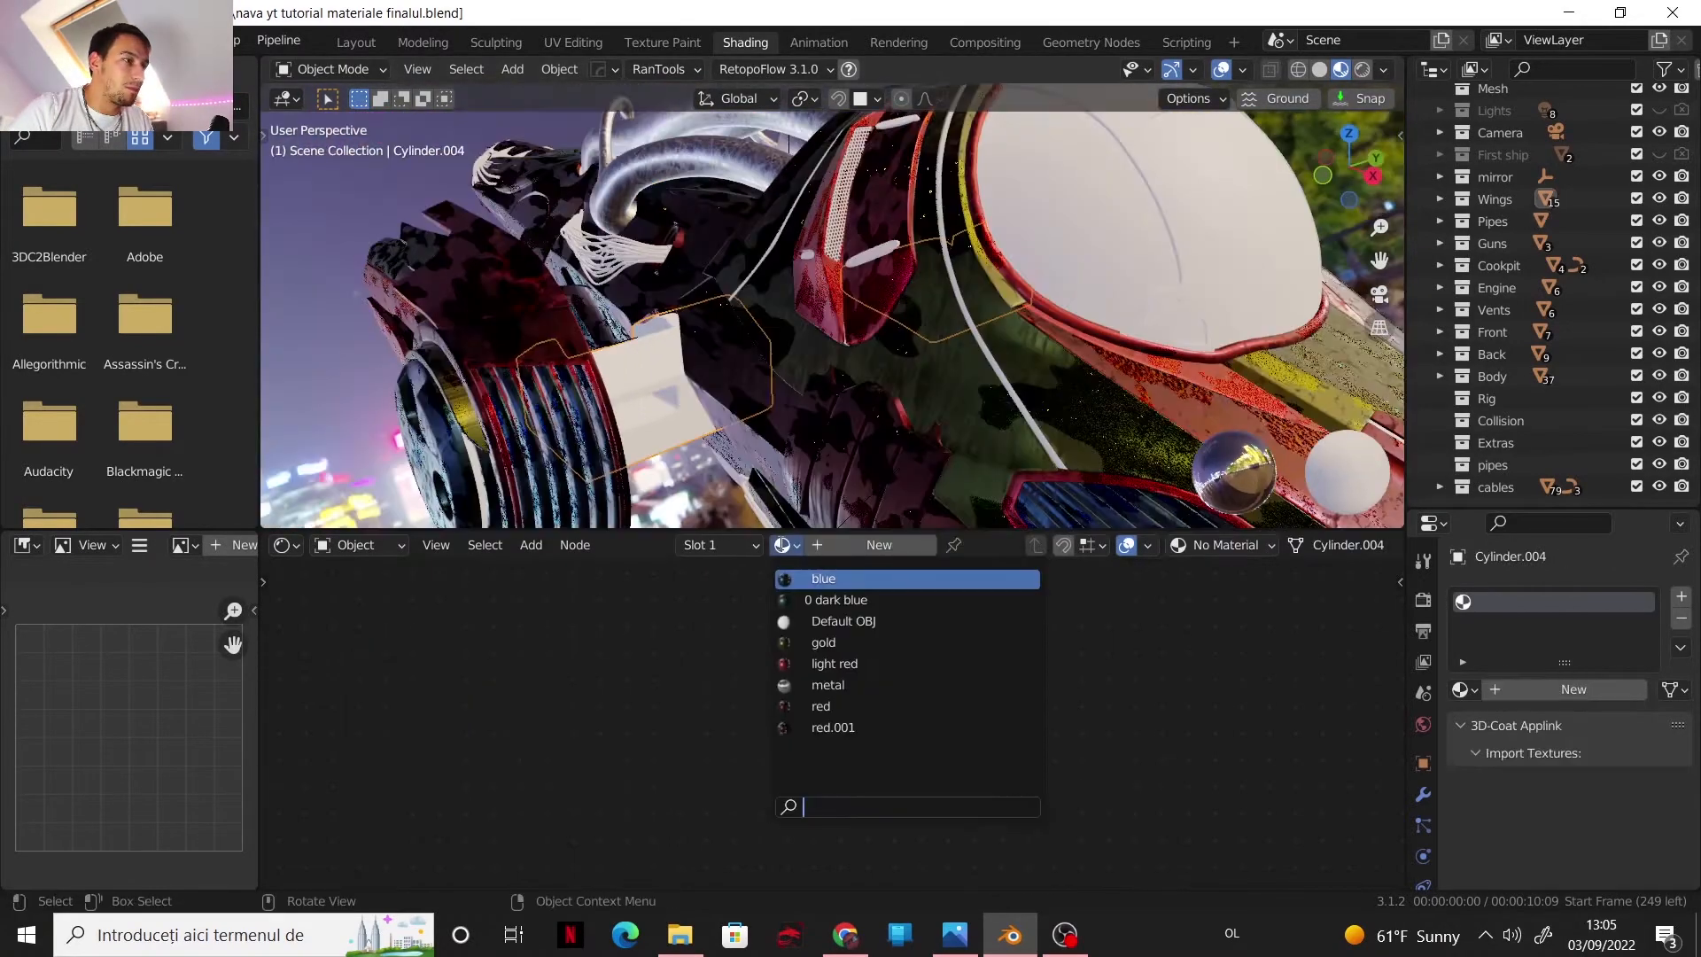
pyautogui.click(806, 685)
# - Assign the metal material to the white inner cylinder of the large rear exhaust
pyautogui.moveTo(613, 356); pyautogui.dragTo(699, 270, button='middle')
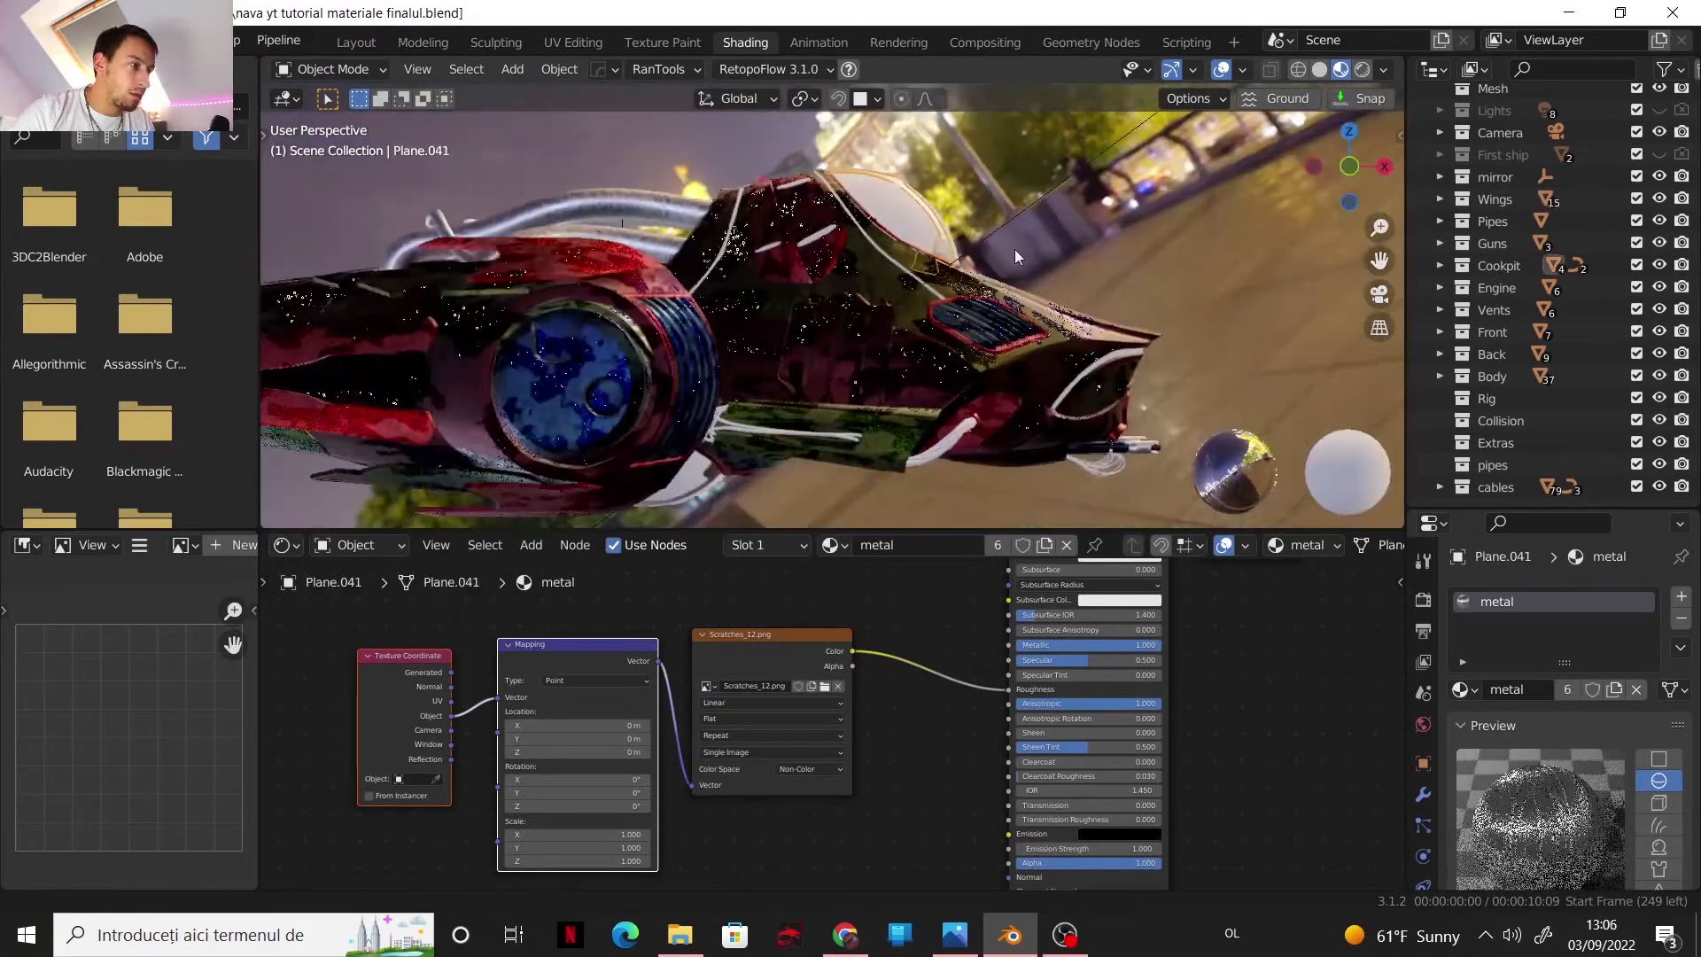
pyautogui.moveTo(1013, 248); pyautogui.dragTo(1120, 212, button='middle')
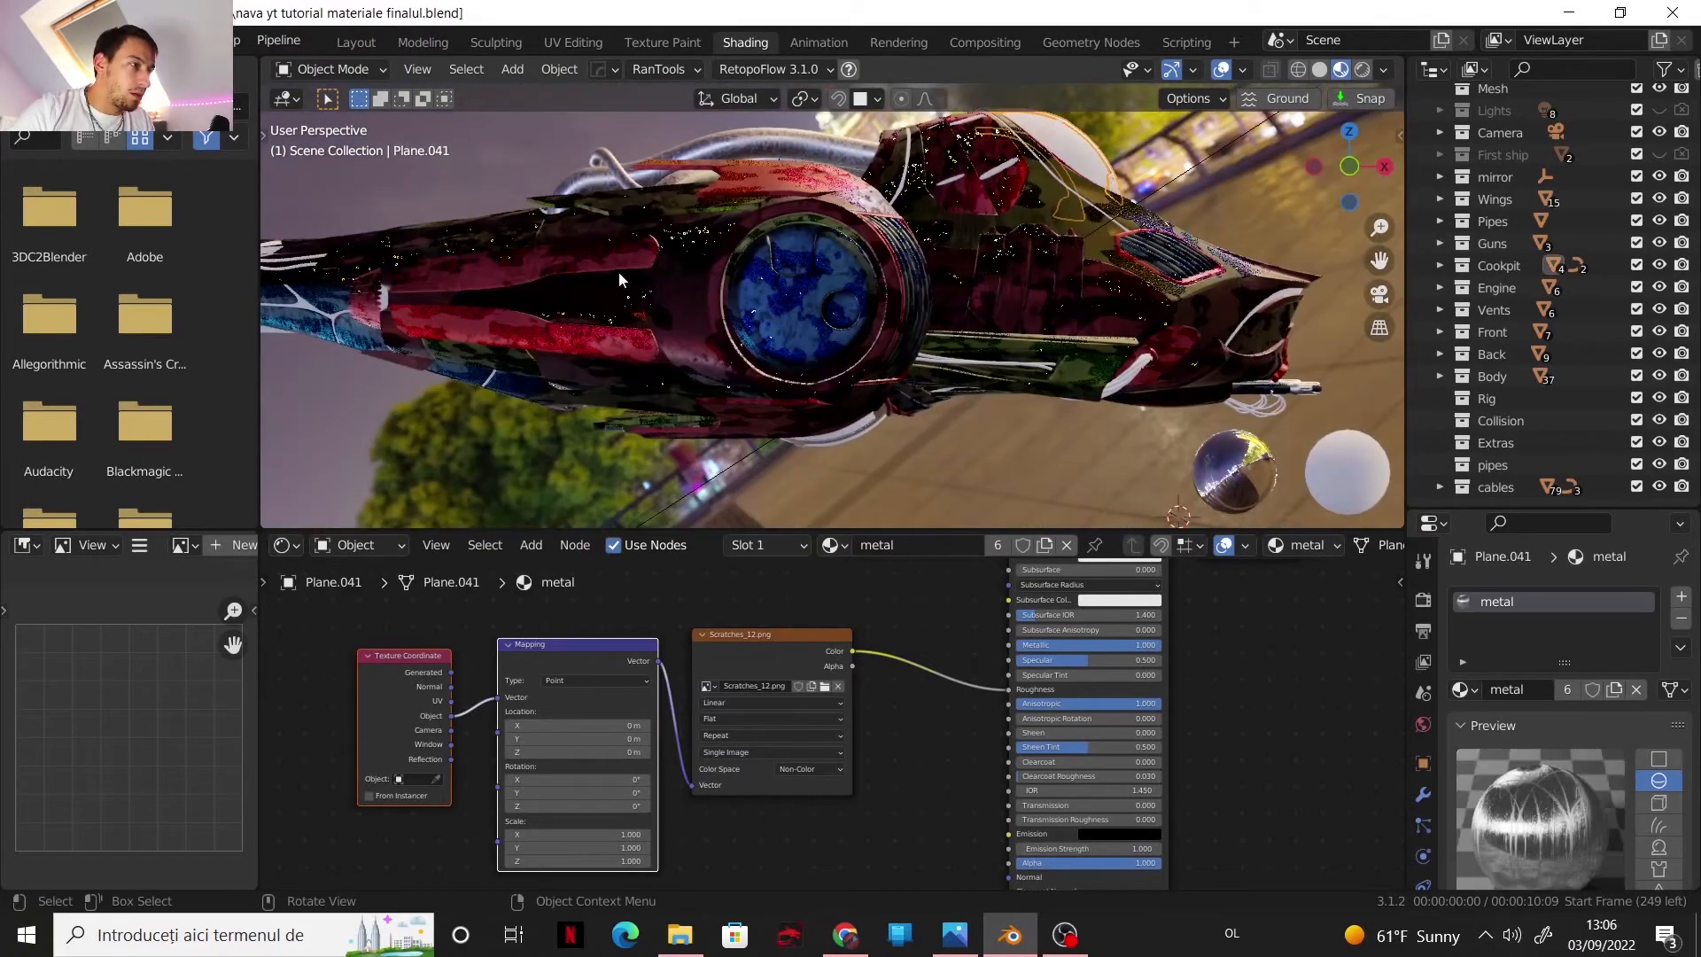
pyautogui.moveTo(618, 271); pyautogui.dragTo(825, 283, button='middle')
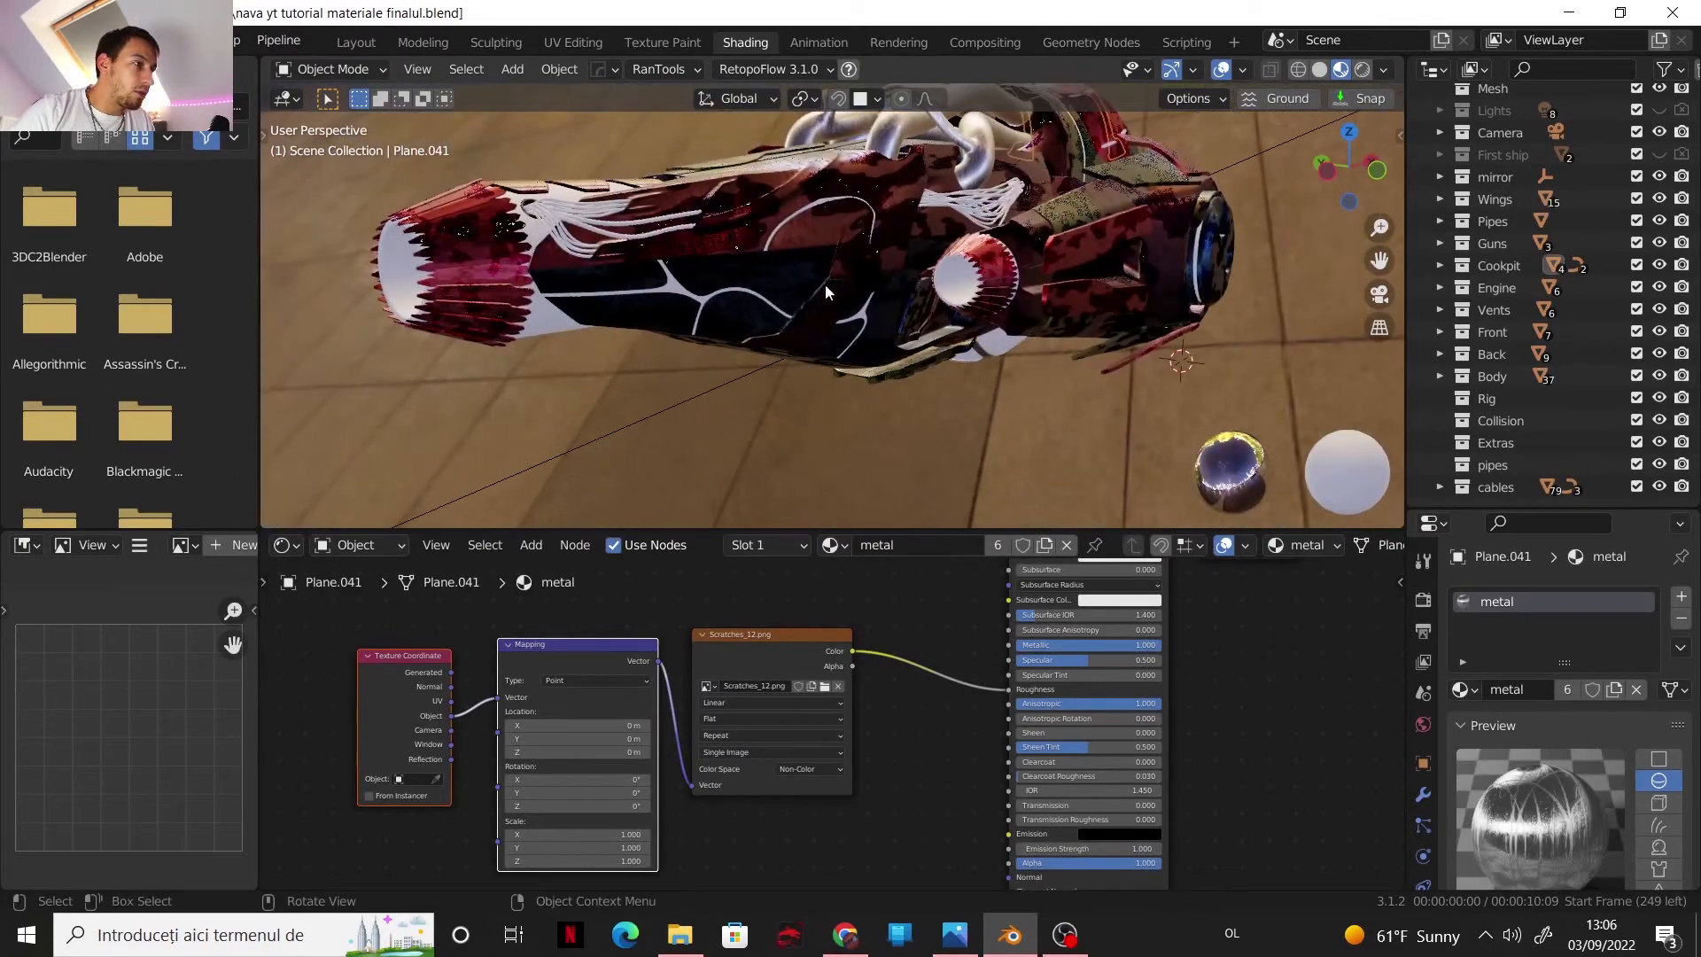
pyautogui.click(401, 264)
pyautogui.click(783, 544)
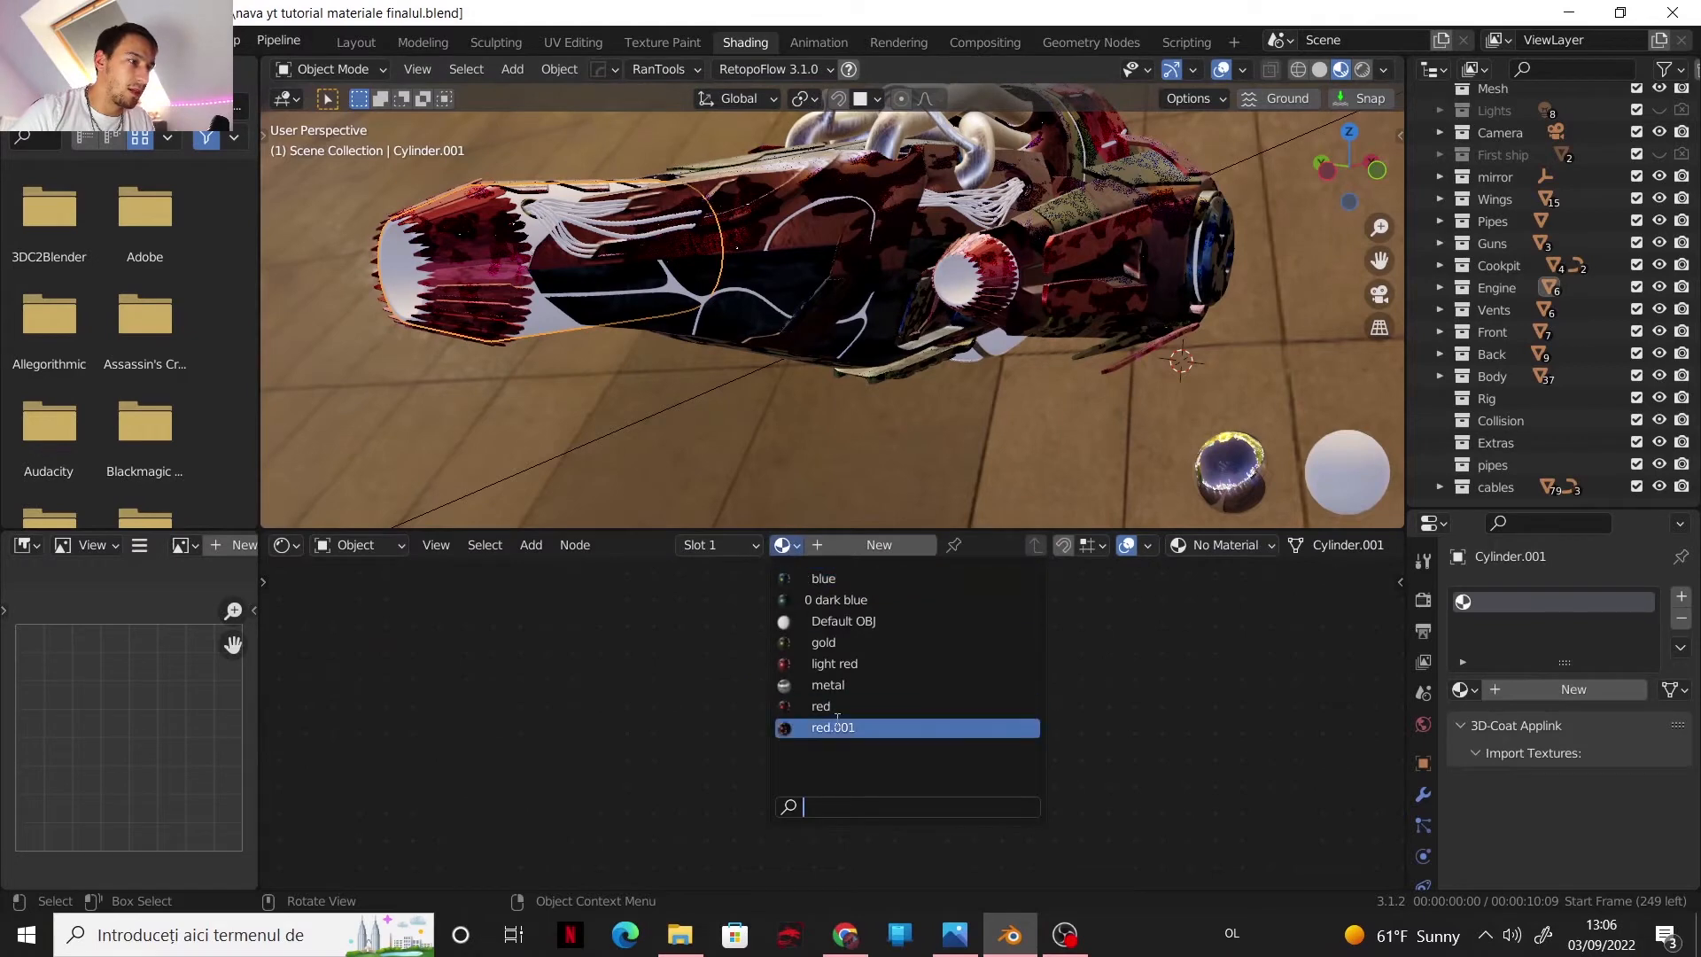
pyautogui.click(816, 684)
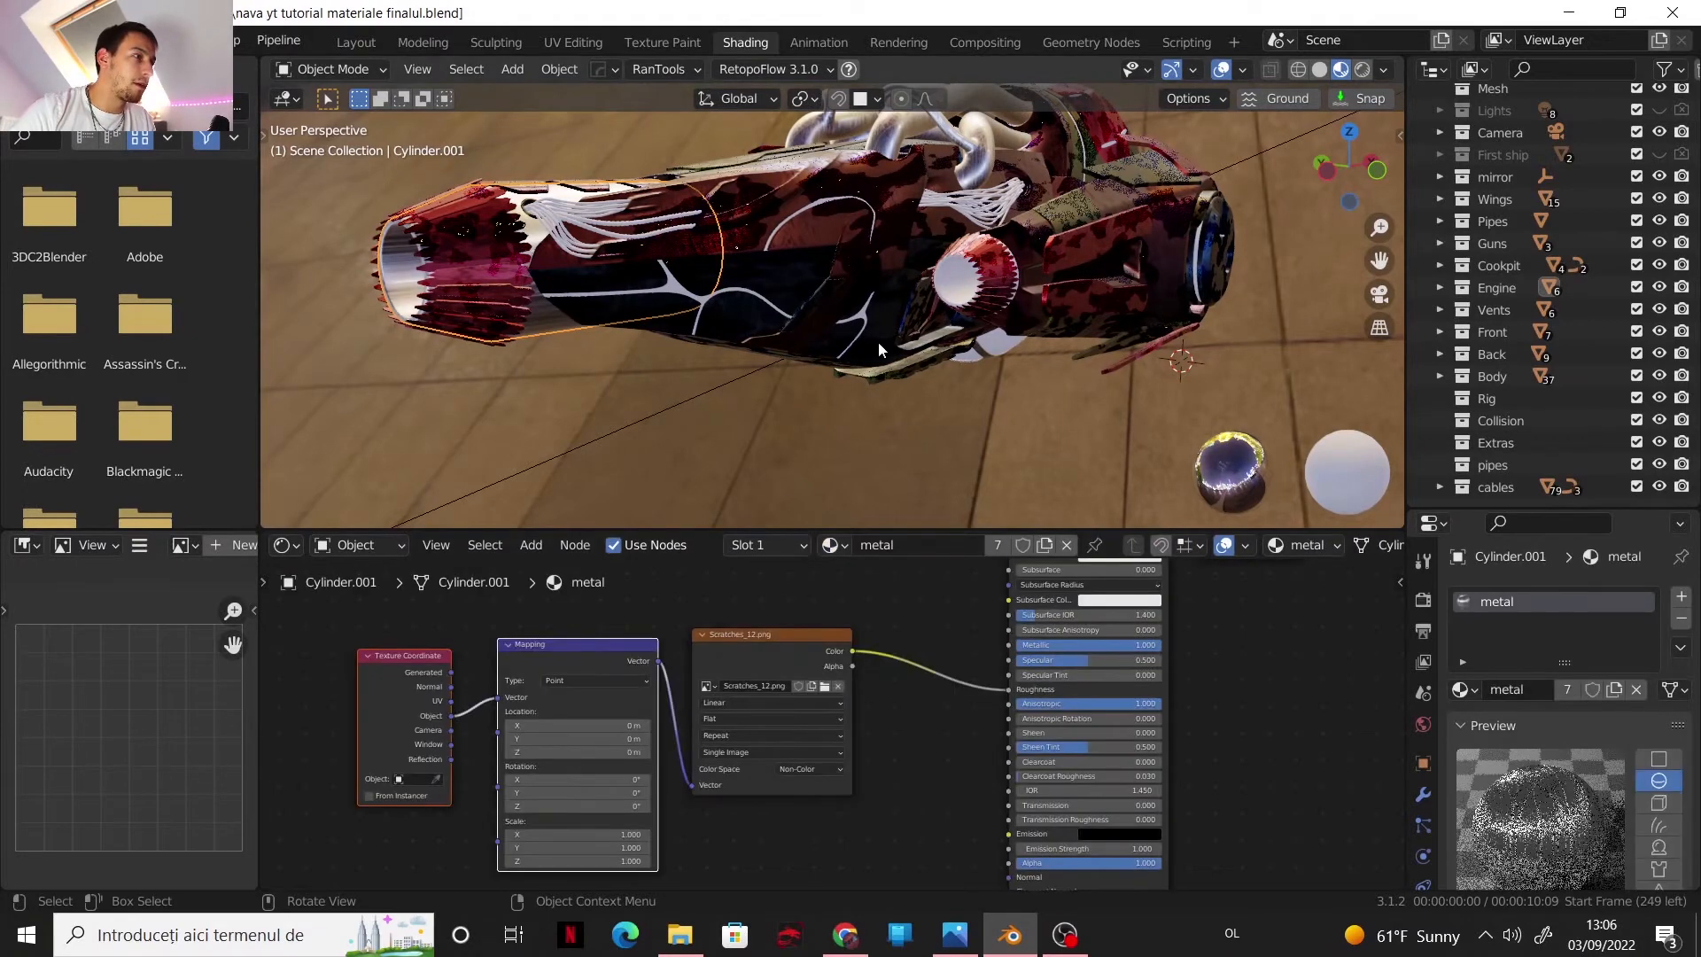
# - Assign the metal material to the white inner cylinder of the side engine's smaller exhaust
pyautogui.click(955, 296)
pyautogui.moveTo(953, 291); pyautogui.dragTo(657, 263, button='middle')
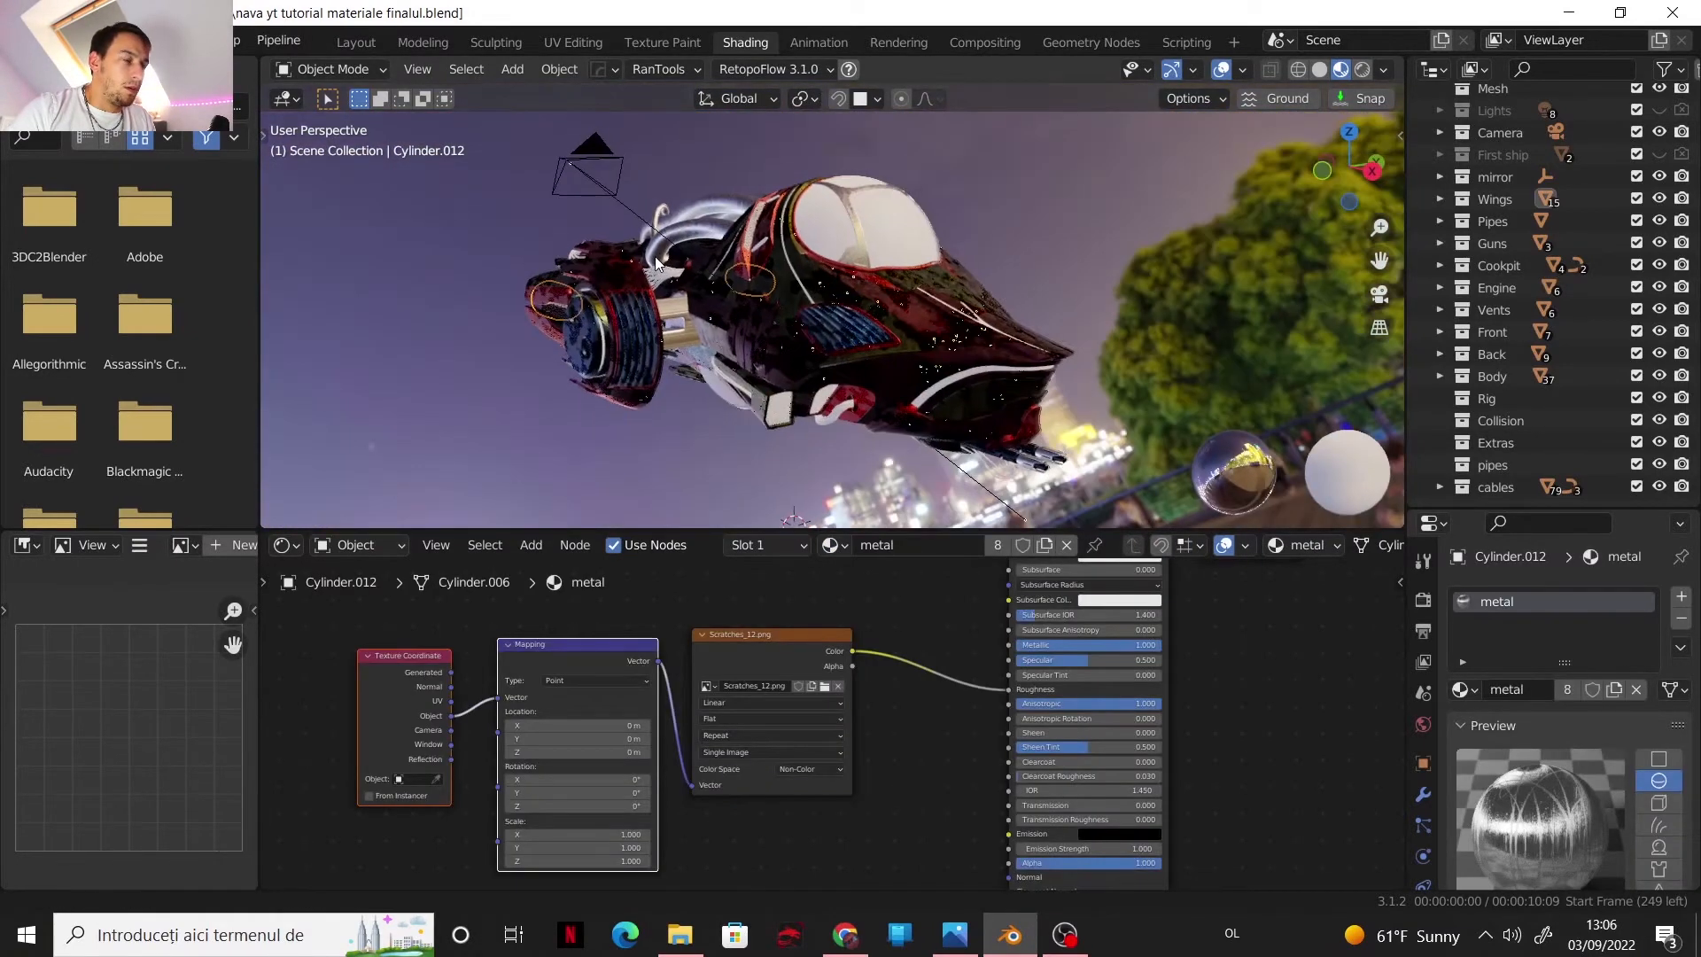
pyautogui.scroll(3, 715, 210)
pyautogui.scroll(-2, 724, 272)
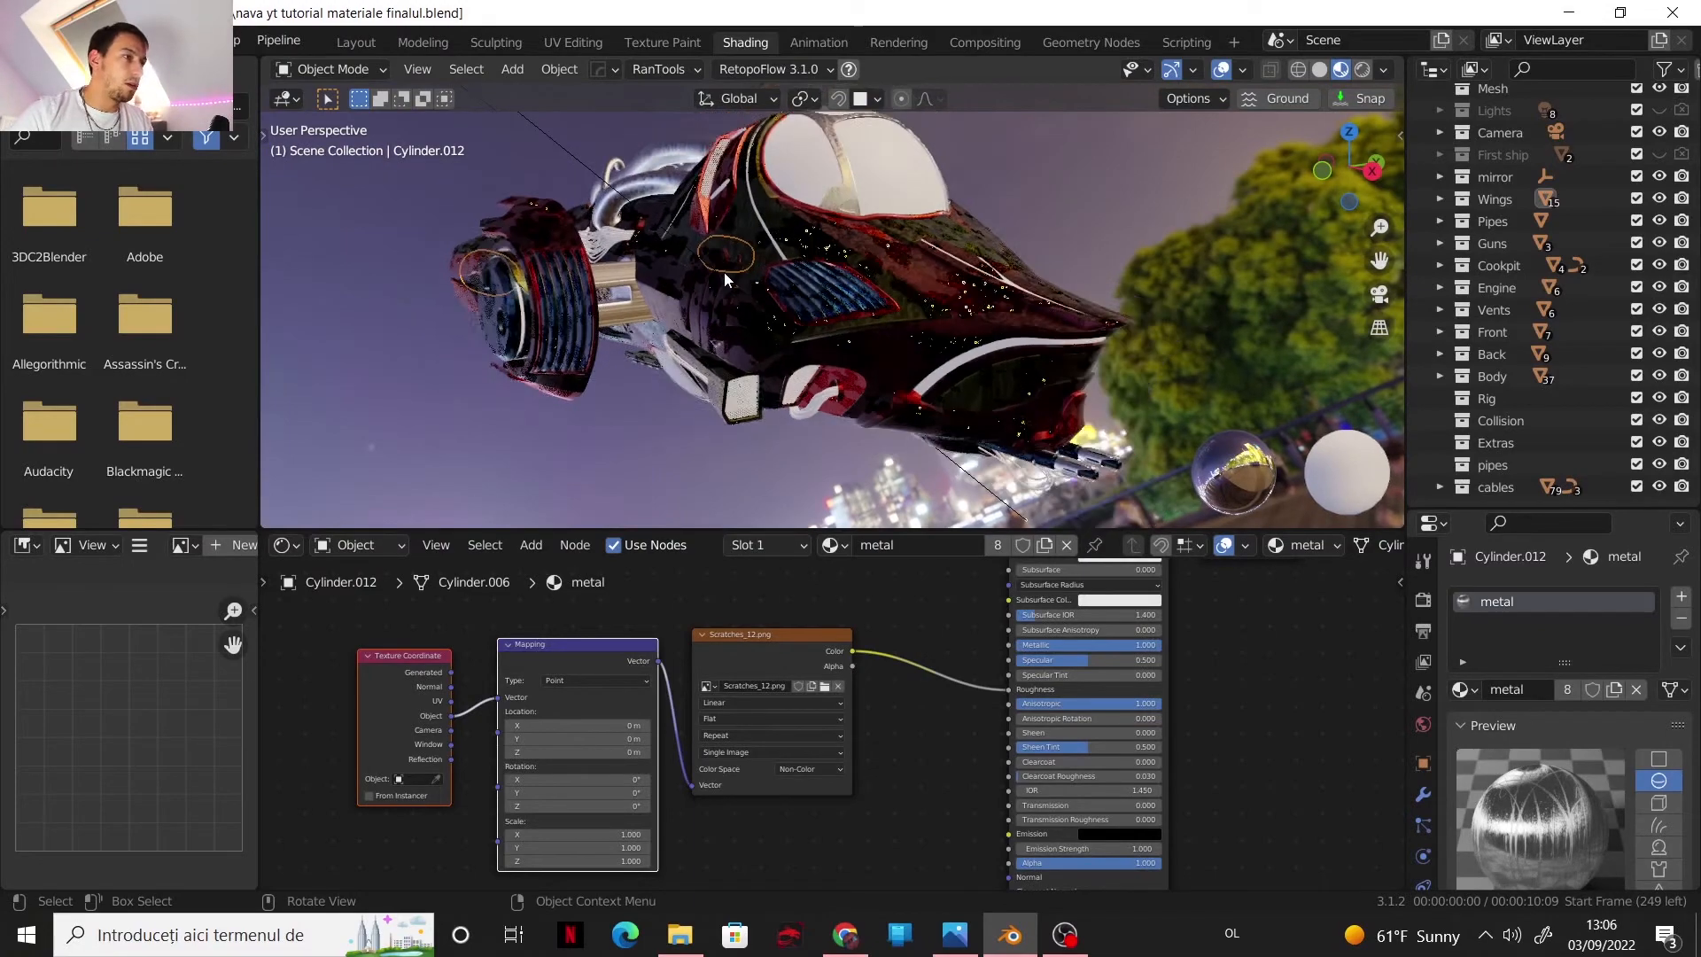
# - Hide the cockpit's canopy glass to expose the interior
pyautogui.moveTo(709, 275); pyautogui.dragTo(747, 313, button='middle')
pyautogui.scroll(2, 714, 312)
pyautogui.click(778, 246)
pyautogui.scroll(1, 748, 314)
# - Create a new material for the padded side panel inside the cockpit, with Sheen set to 1.000
pyautogui.click(806, 327)
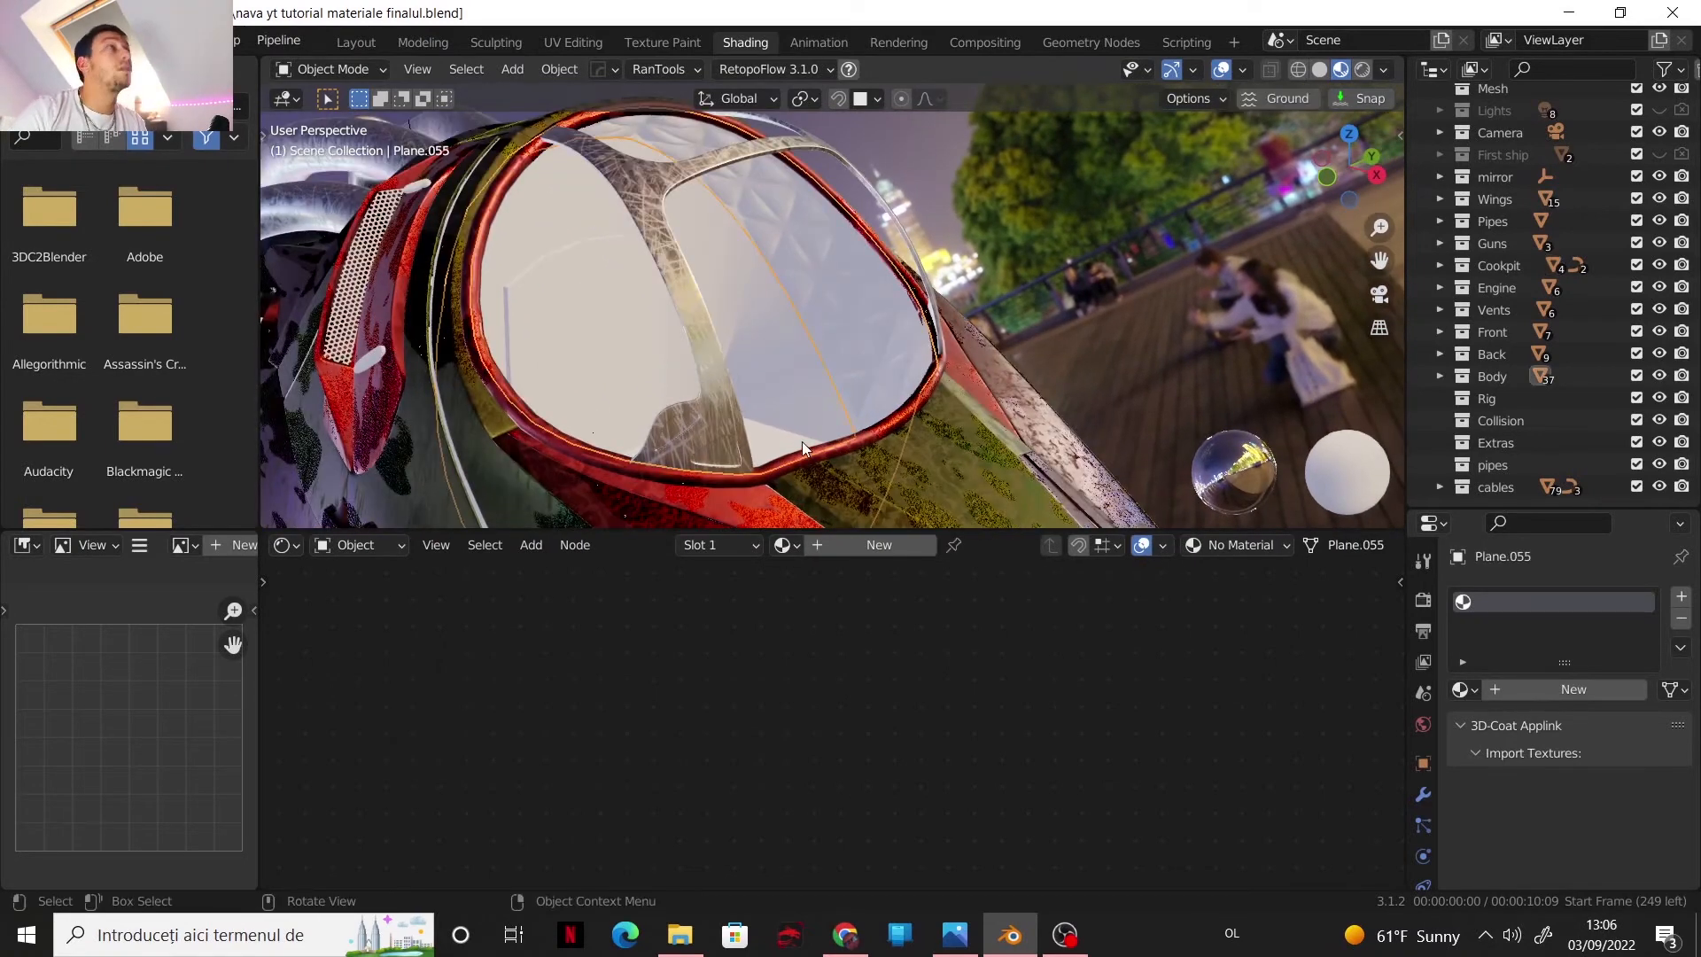
pyautogui.click(859, 544)
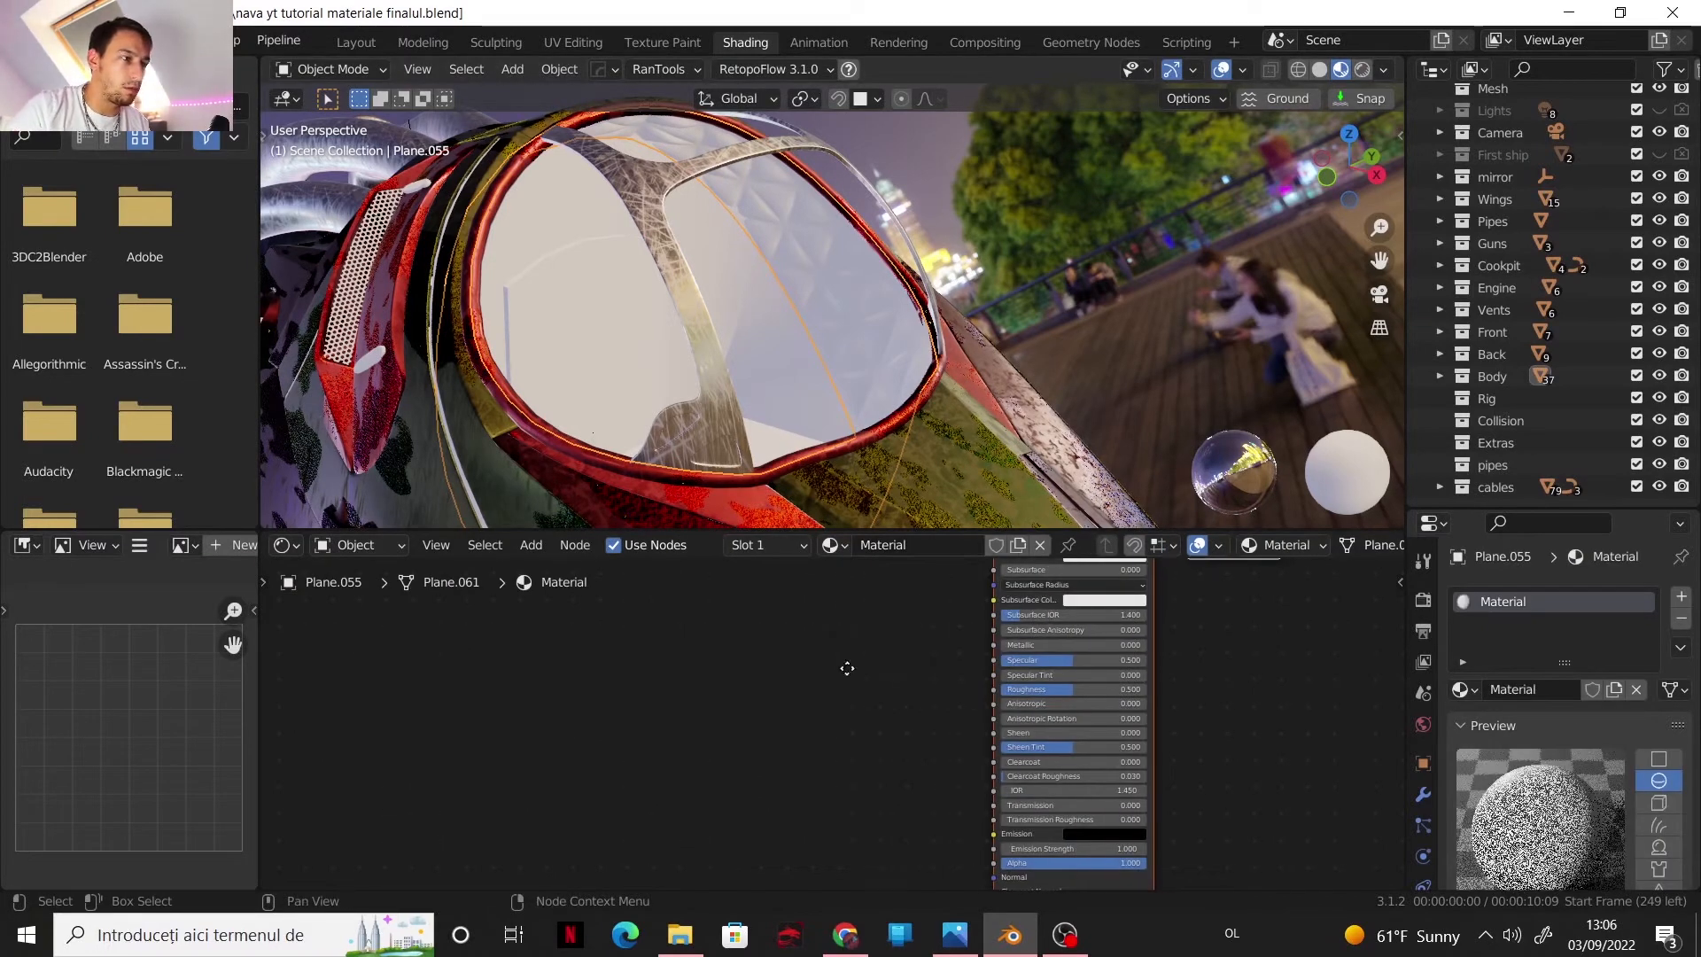
pyautogui.moveTo(843, 672); pyautogui.dragTo(721, 638, button='middle')
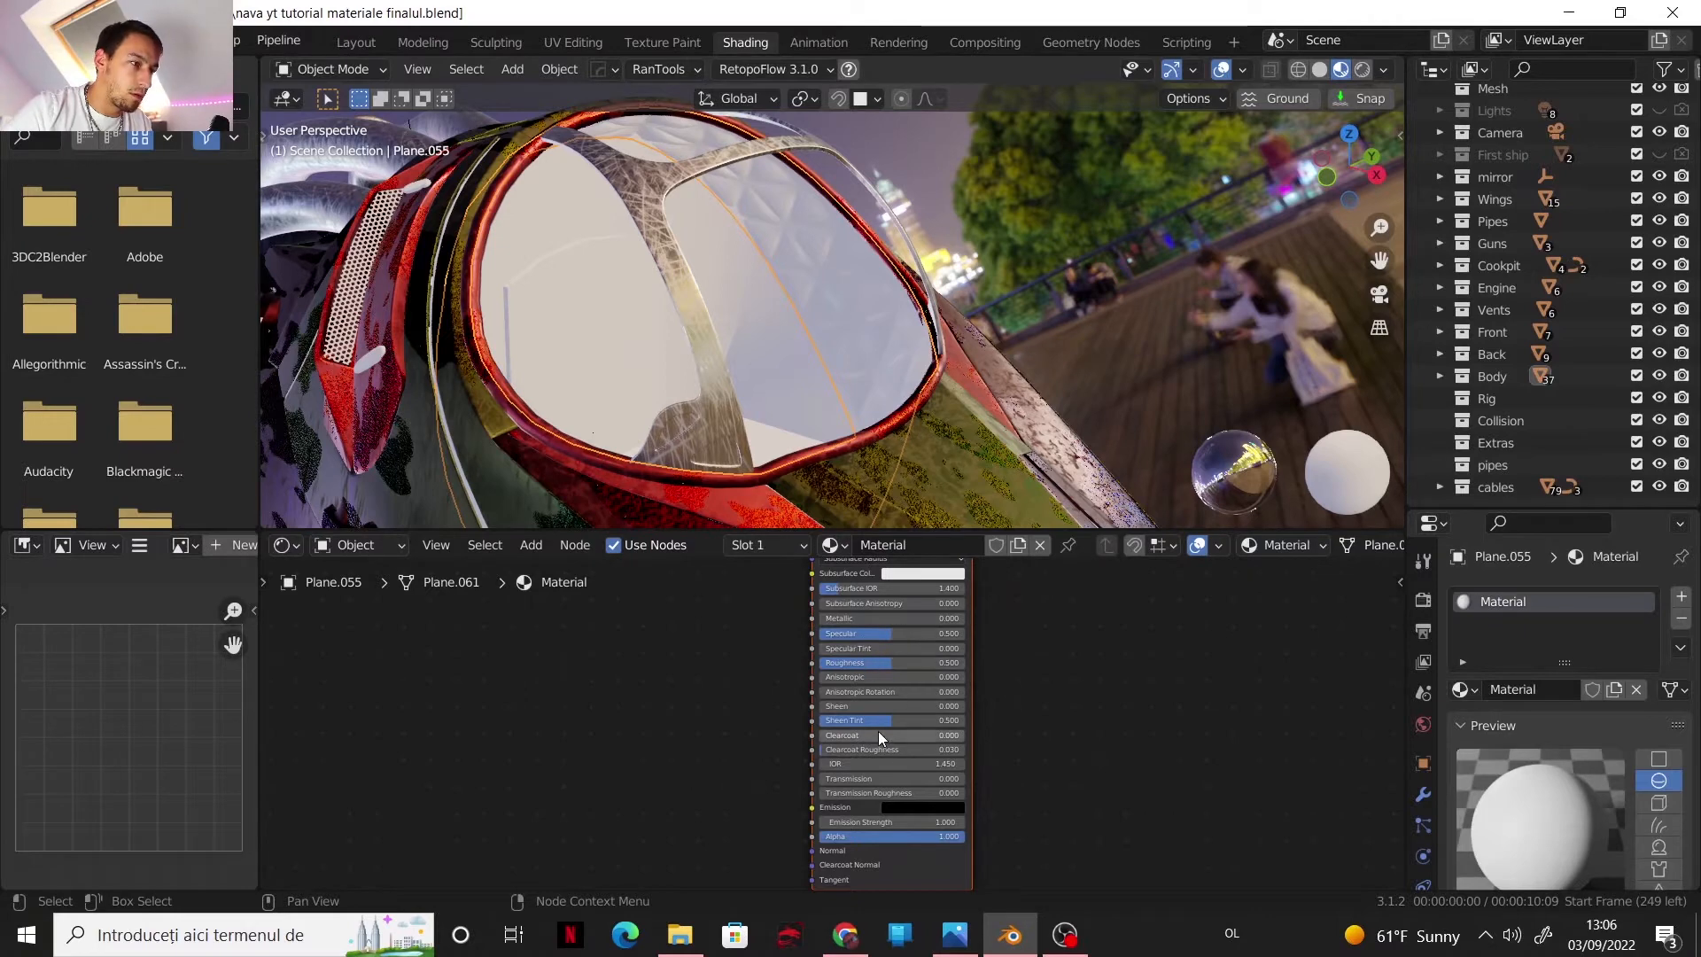
pyautogui.moveTo(853, 708); pyautogui.dragTo(996, 708)
pyautogui.moveTo(874, 681); pyautogui.dragTo(867, 796, button='middle')
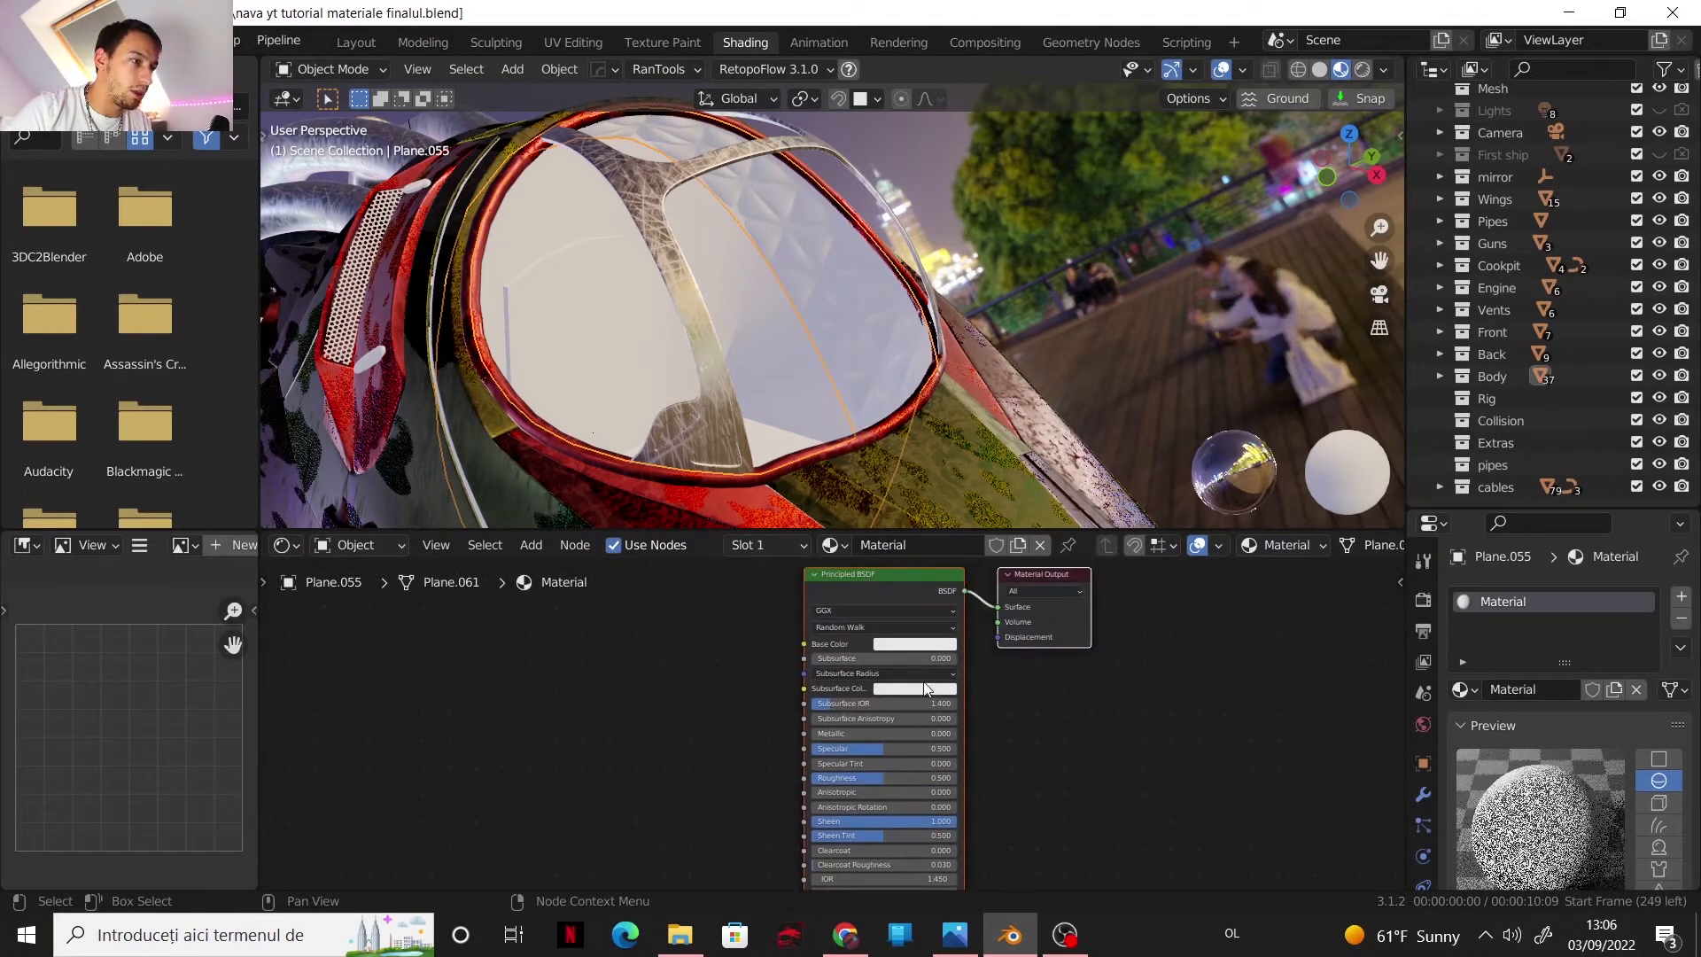
# - Copy the hex colour 852826 from the Adobe Color palette in the browser and set it as the padded panel material's Base Color
pyautogui.click(845, 935)
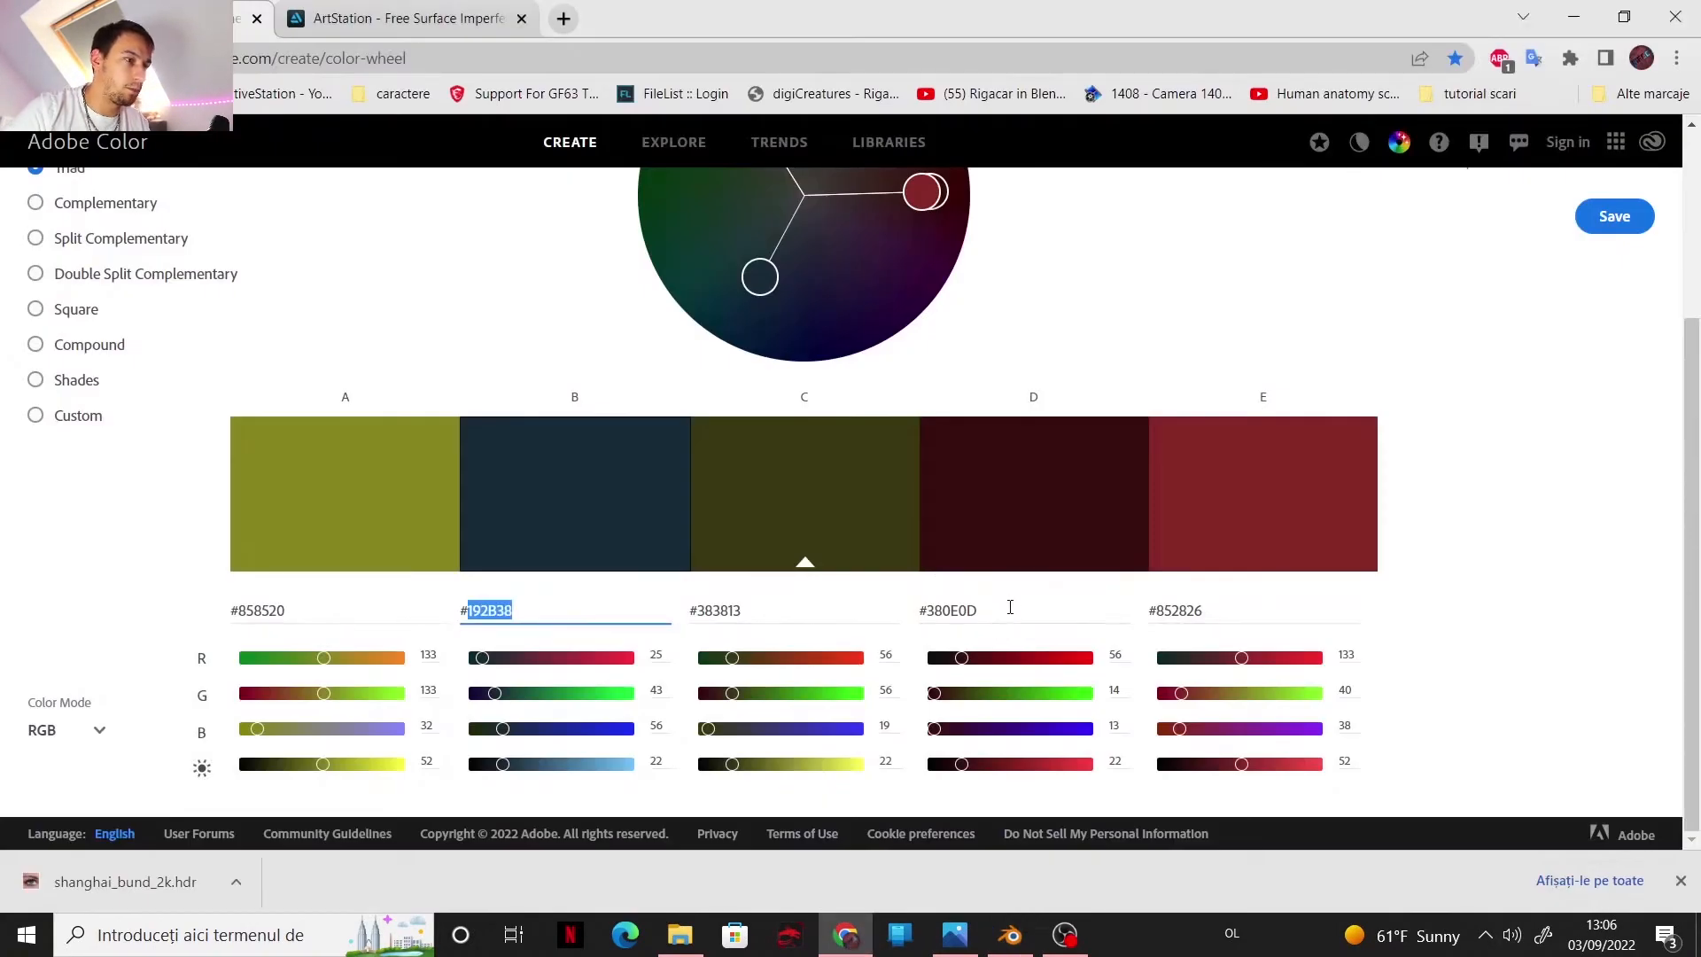
pyautogui.moveTo(1205, 611); pyautogui.dragTo(1164, 610)
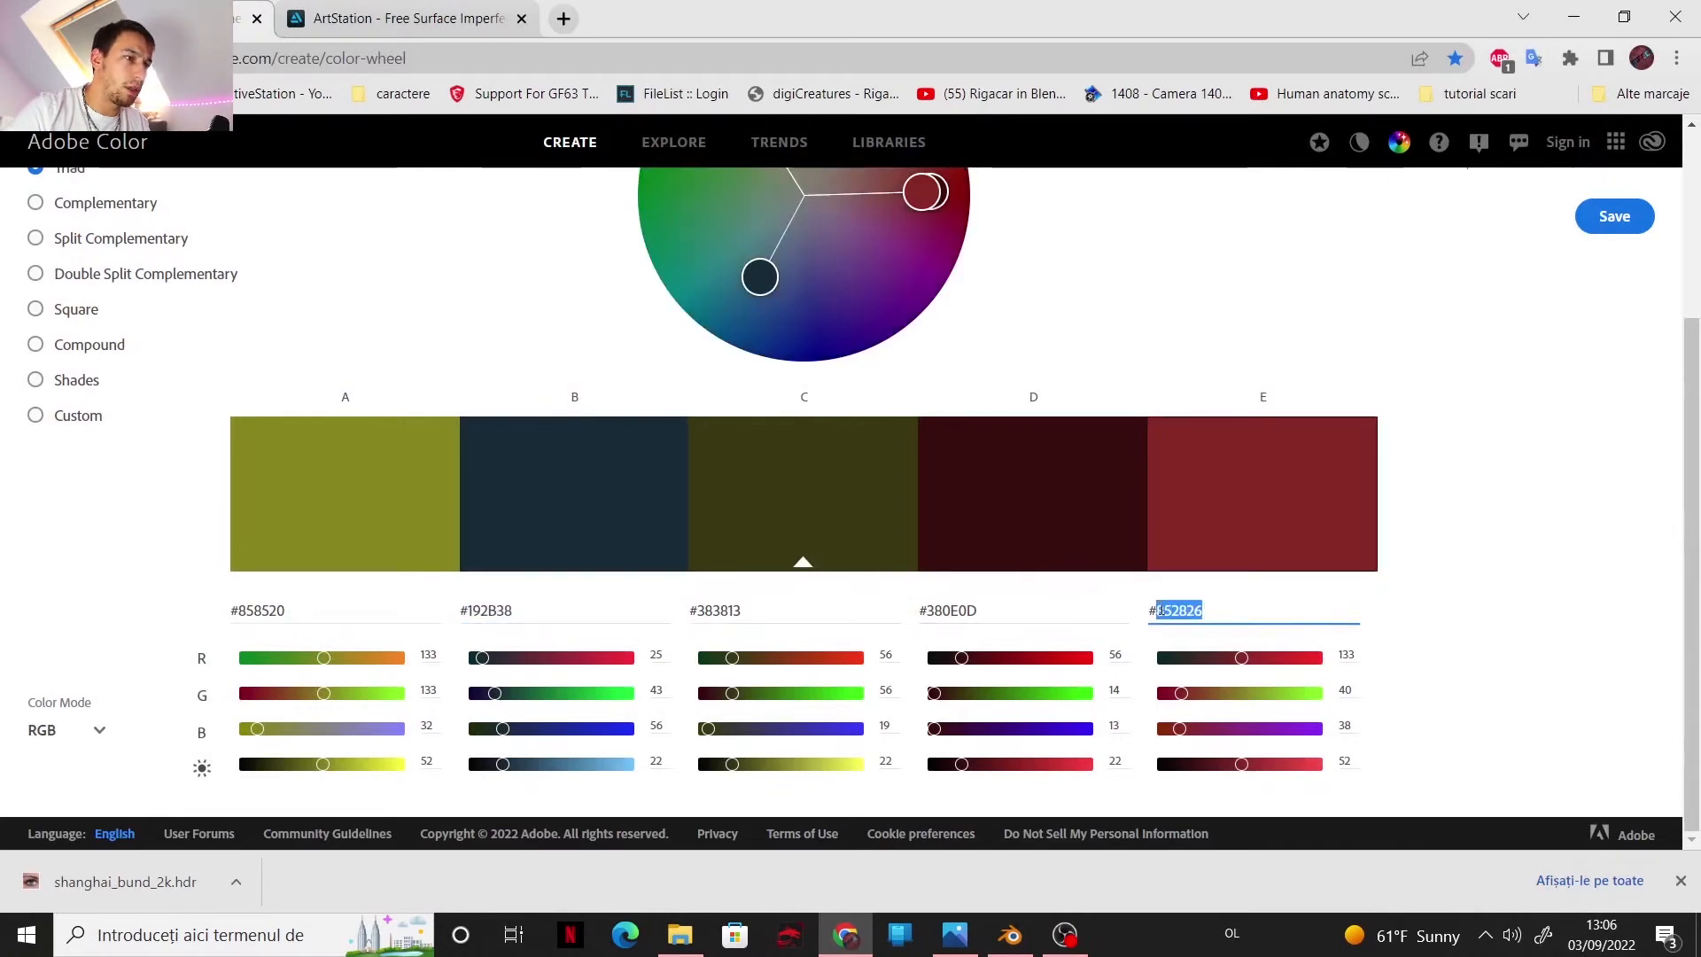
pyautogui.hotkey('ctrl', 'c')
pyautogui.hotkey('alt', 'Tab')
pyautogui.click(913, 644)
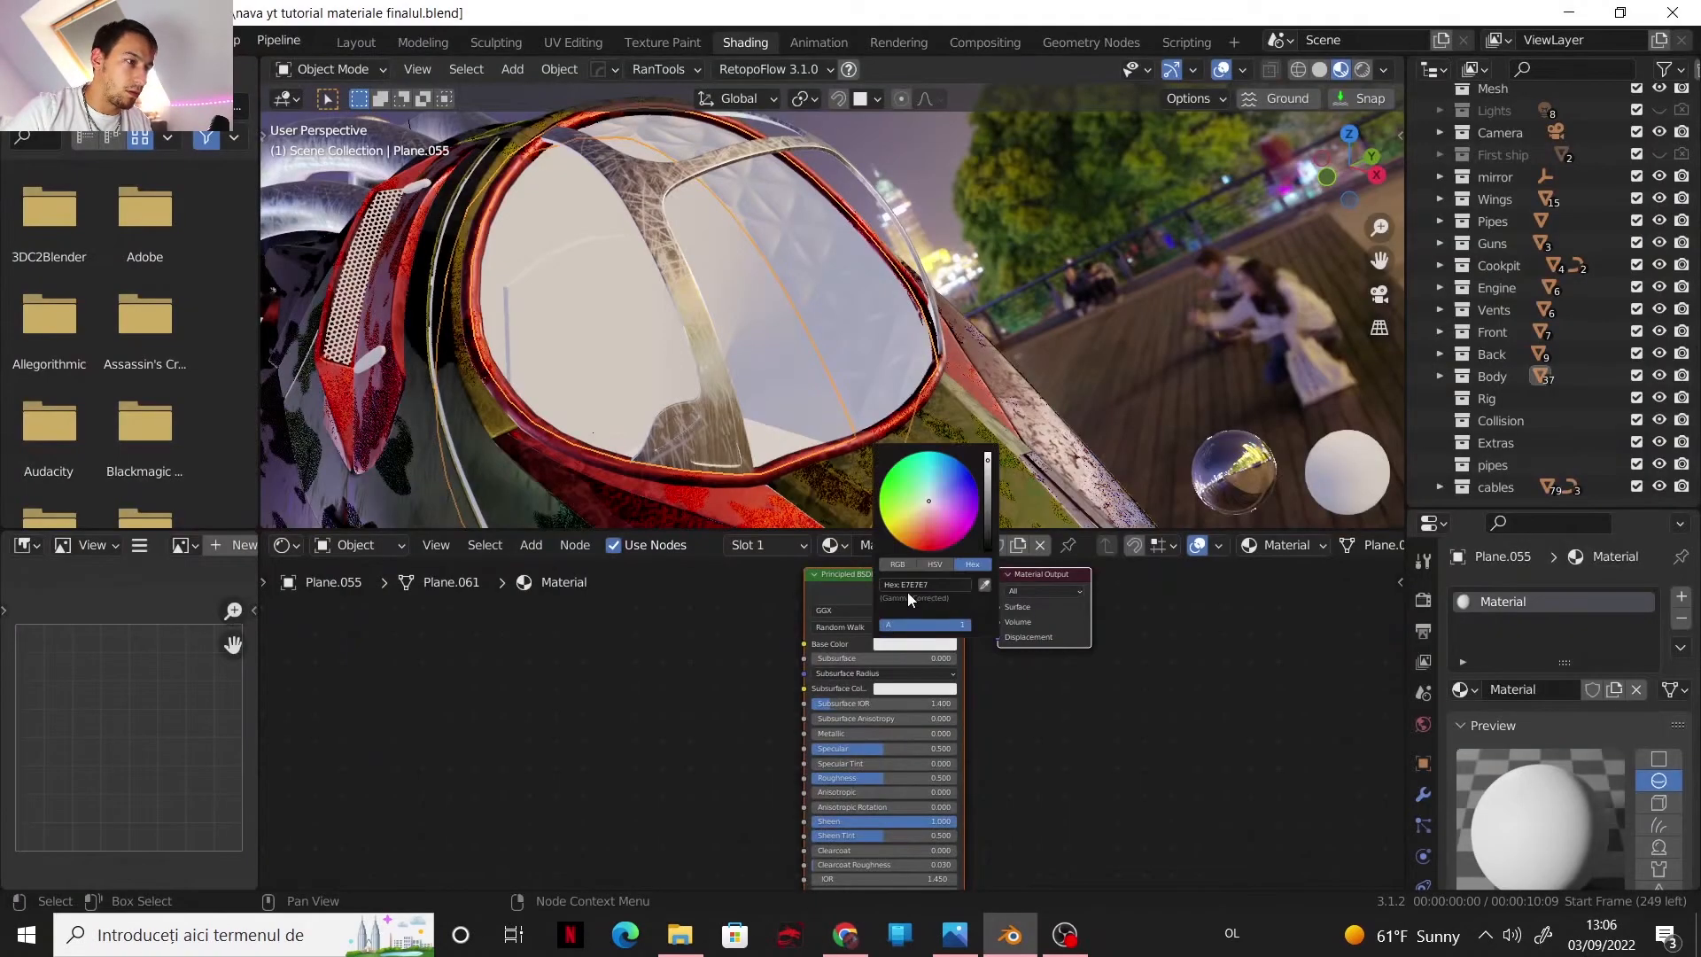
pyautogui.click(907, 586)
pyautogui.hotkey('ctrl', 'v')
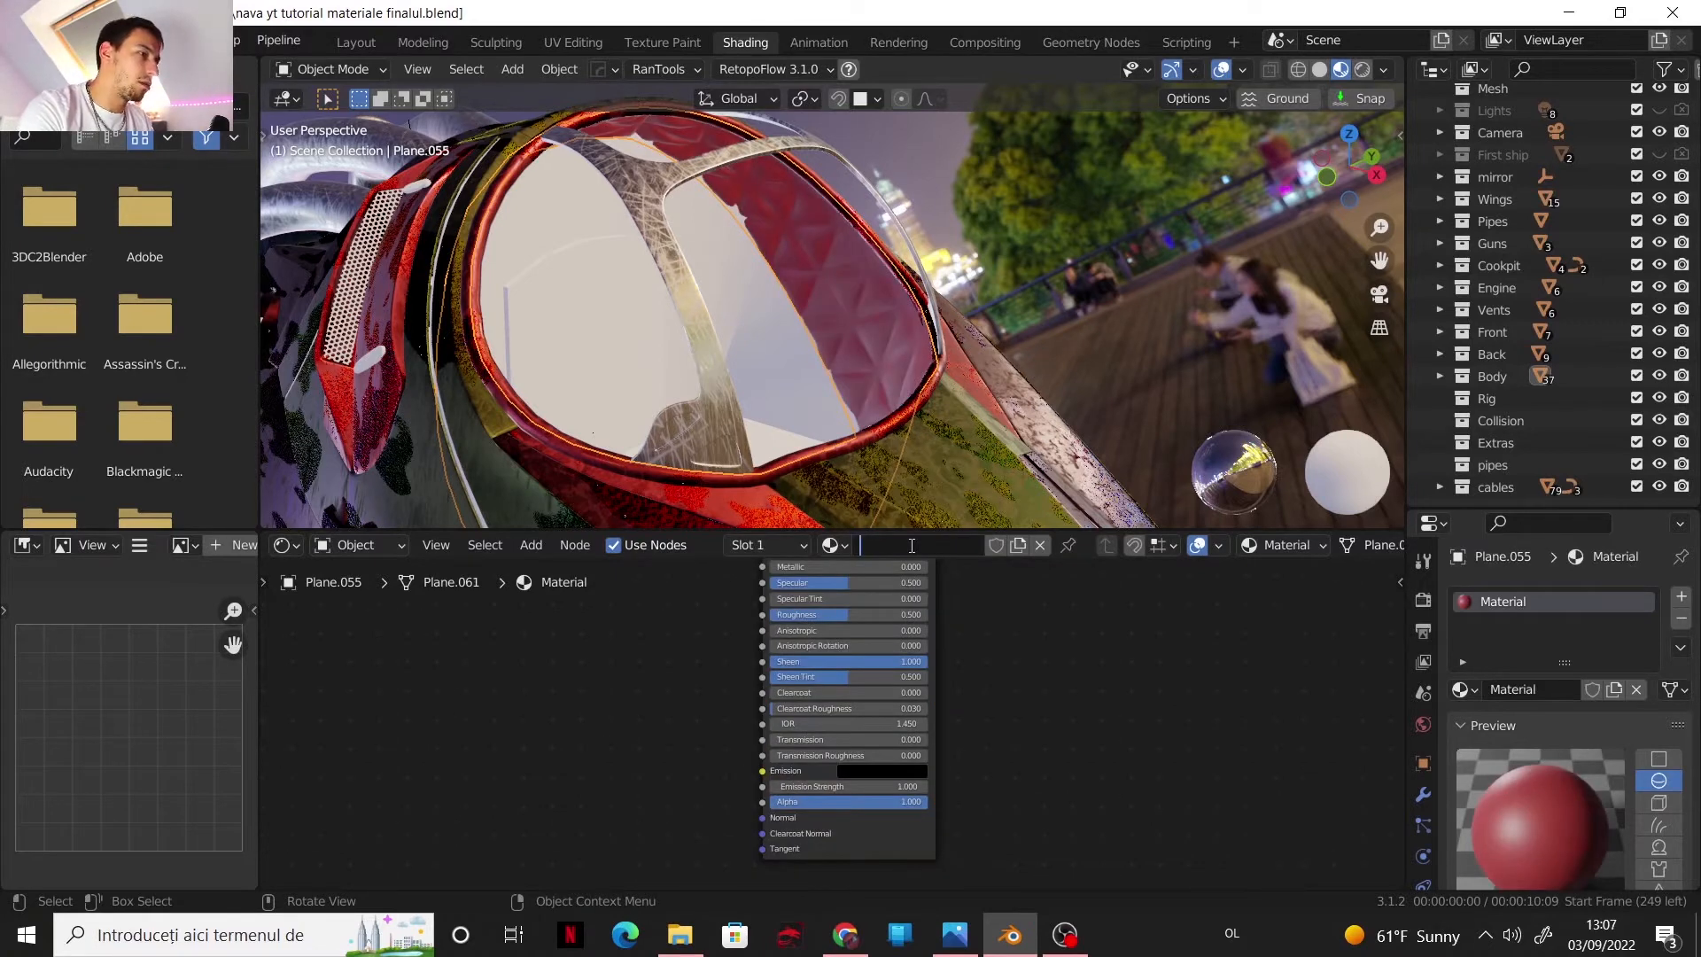
# - Rename the padded panel's material as interior red
pyautogui.click(912, 545)
pyautogui.write('interior red')
pyautogui.press('Return')
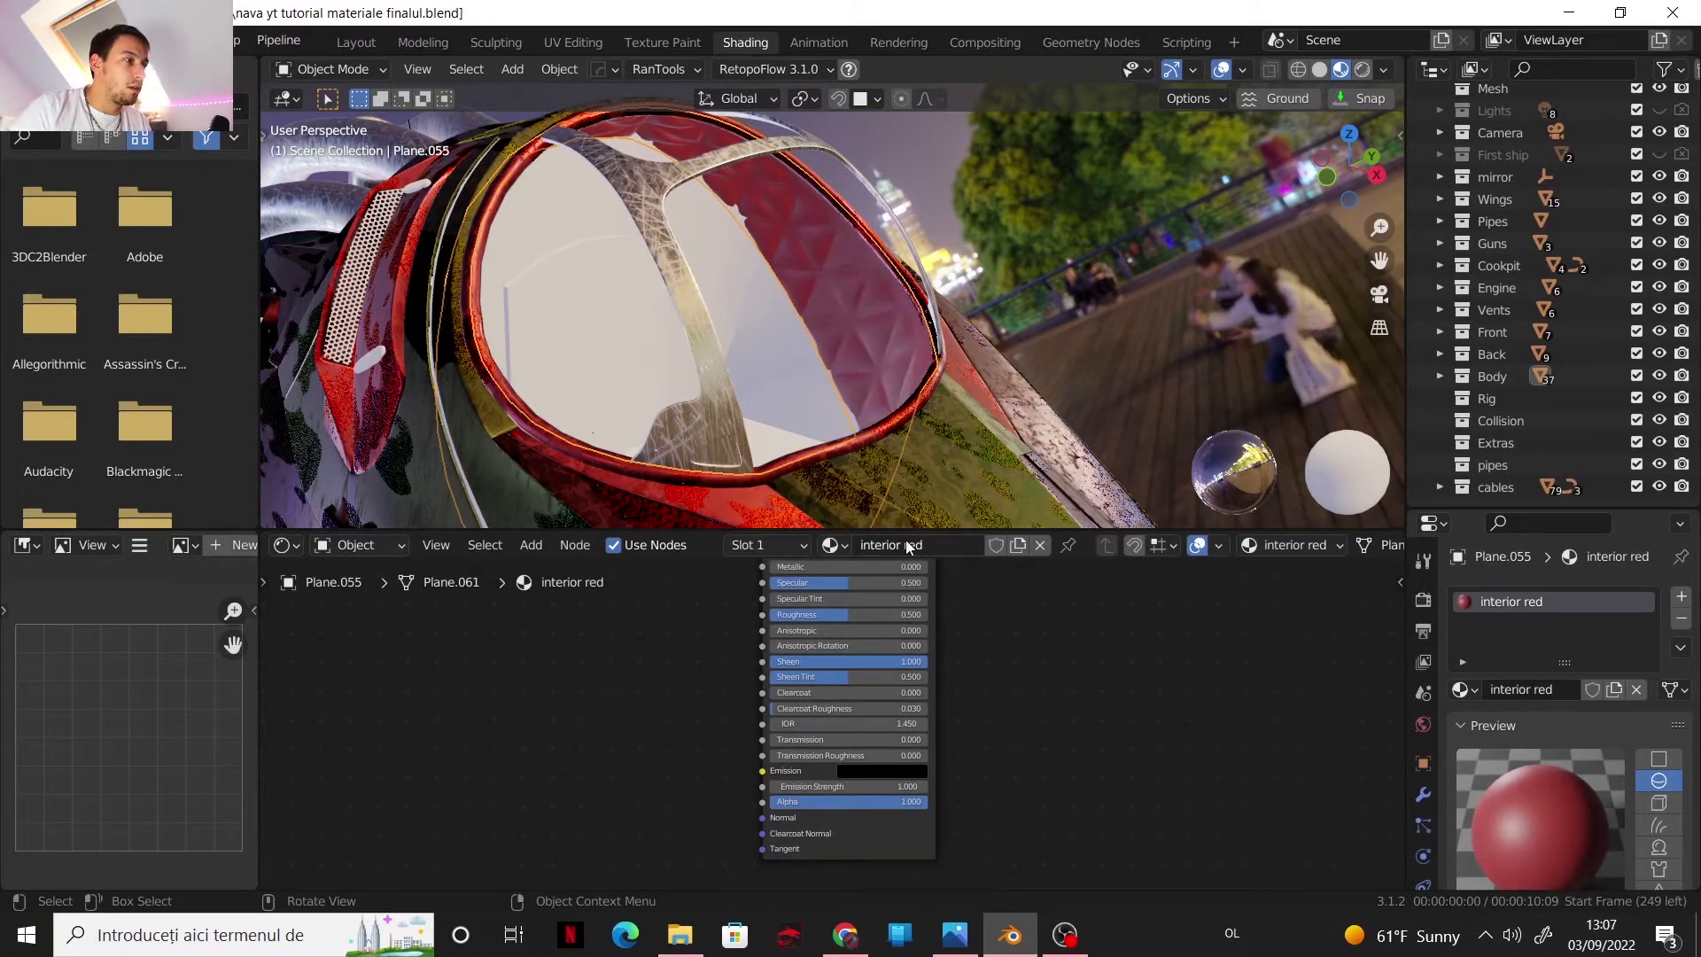
# - Give the cockpit's inner shell a copy of interior red named interior gold, with Base Color 383813 copied from Adobe Color
pyautogui.click(768, 364)
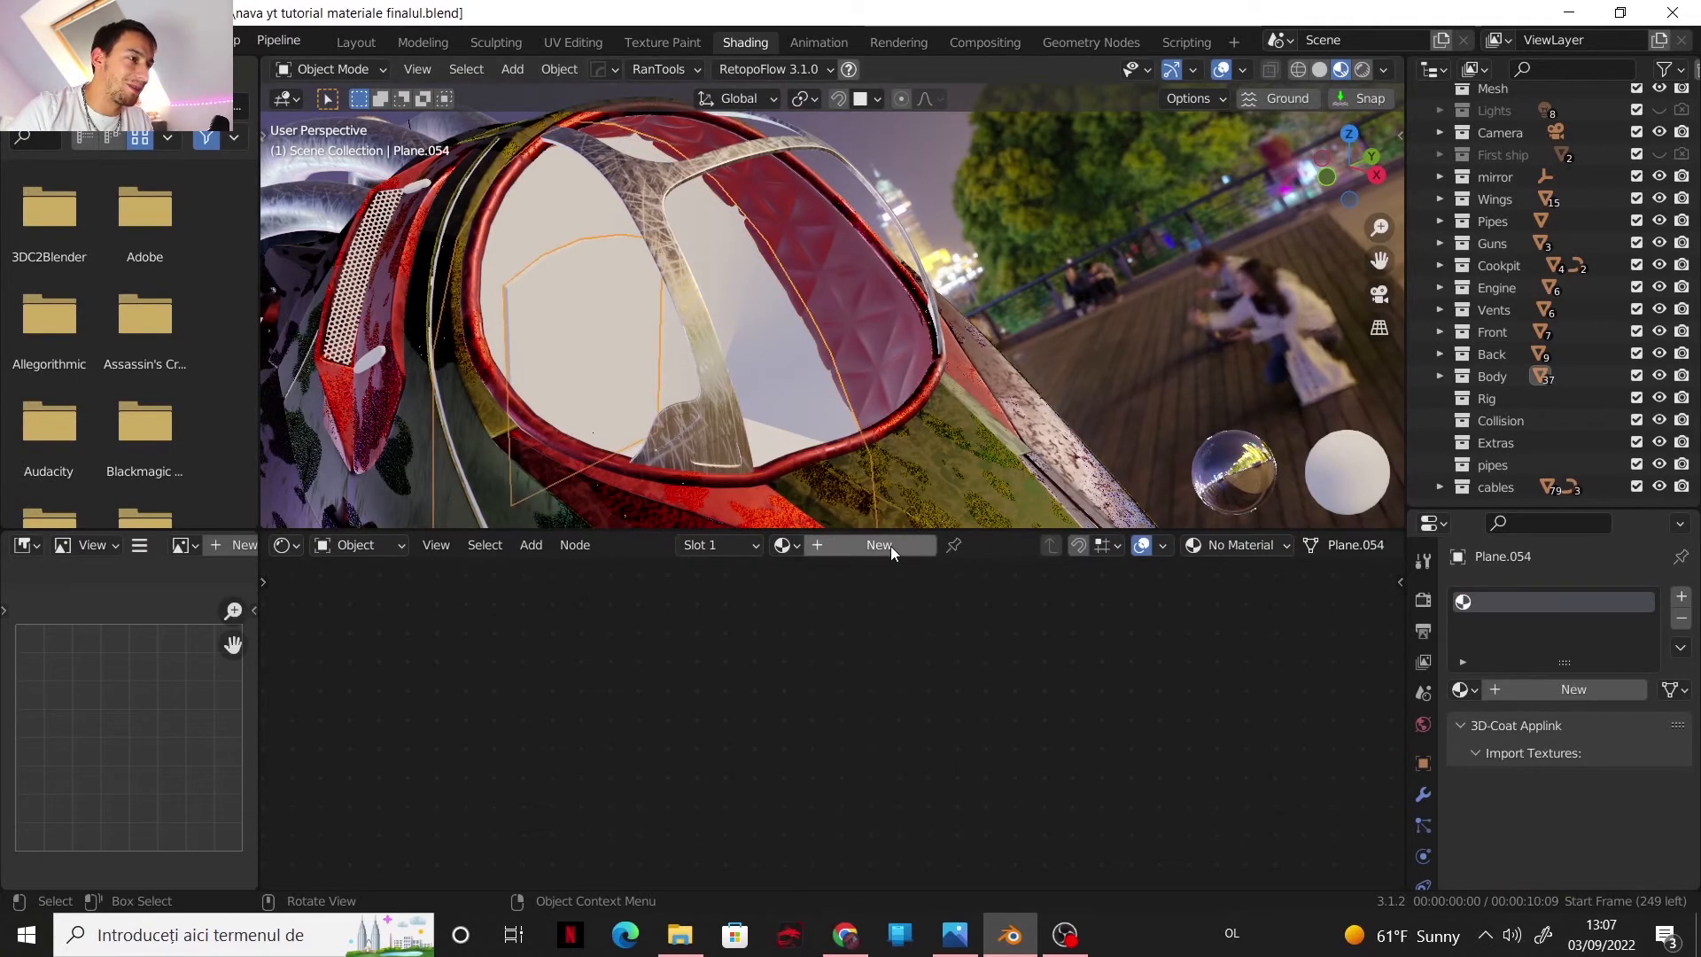
pyautogui.write('gold')
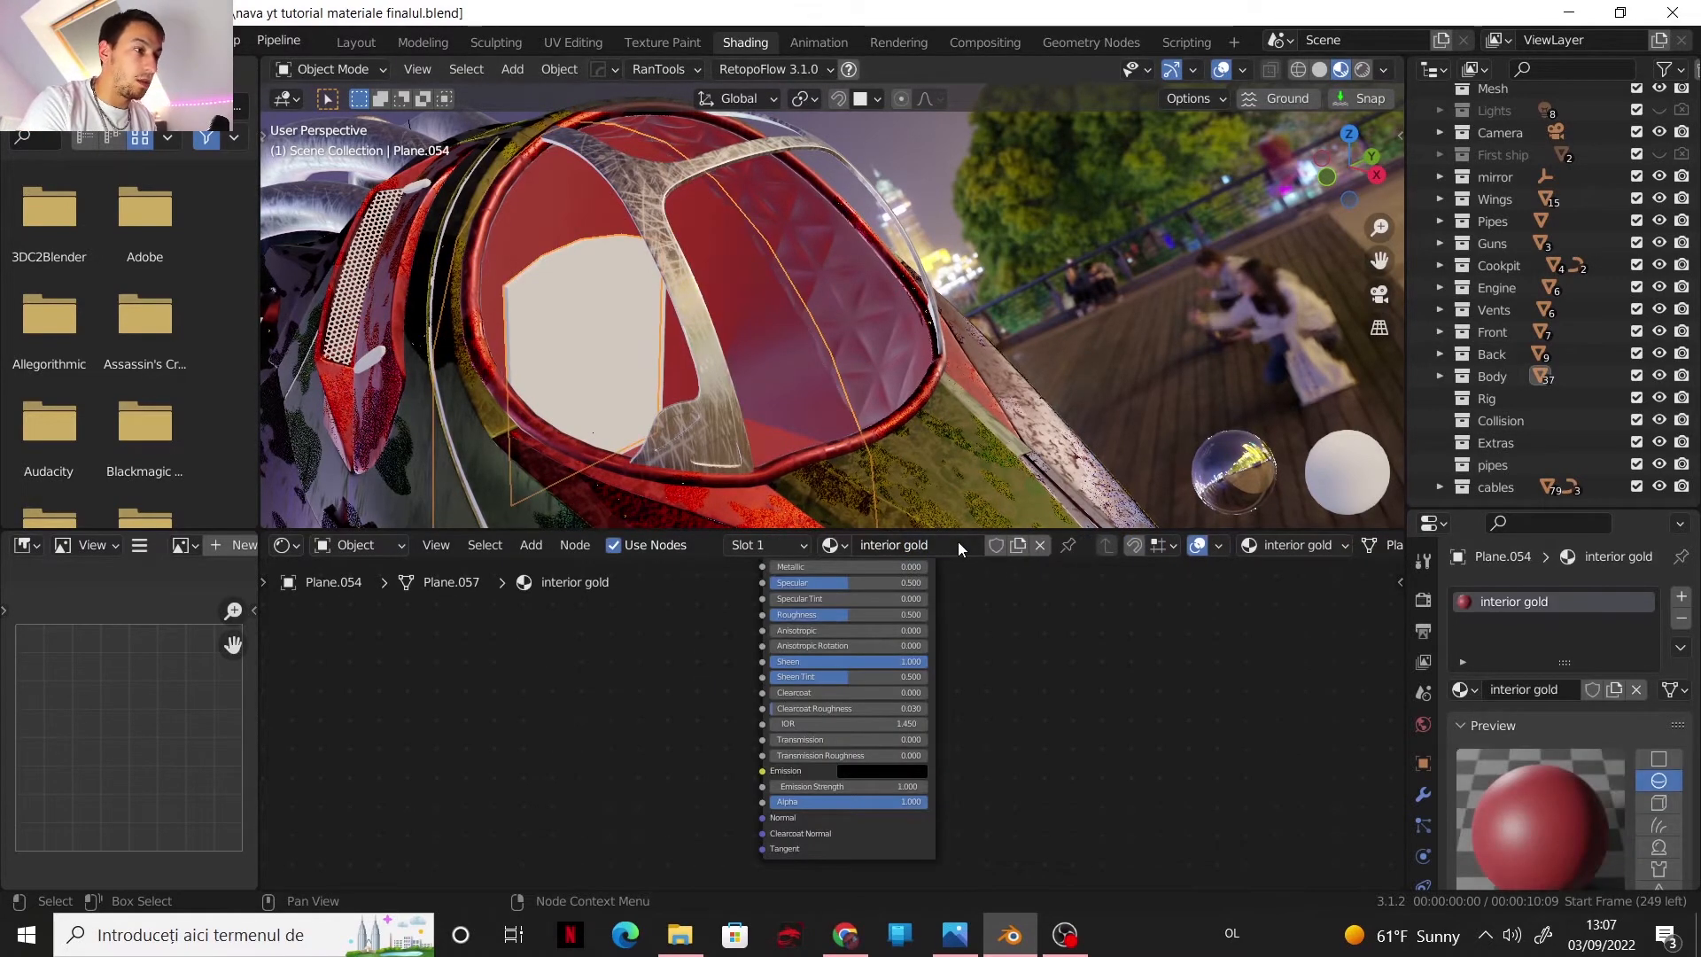
pyautogui.click(846, 935)
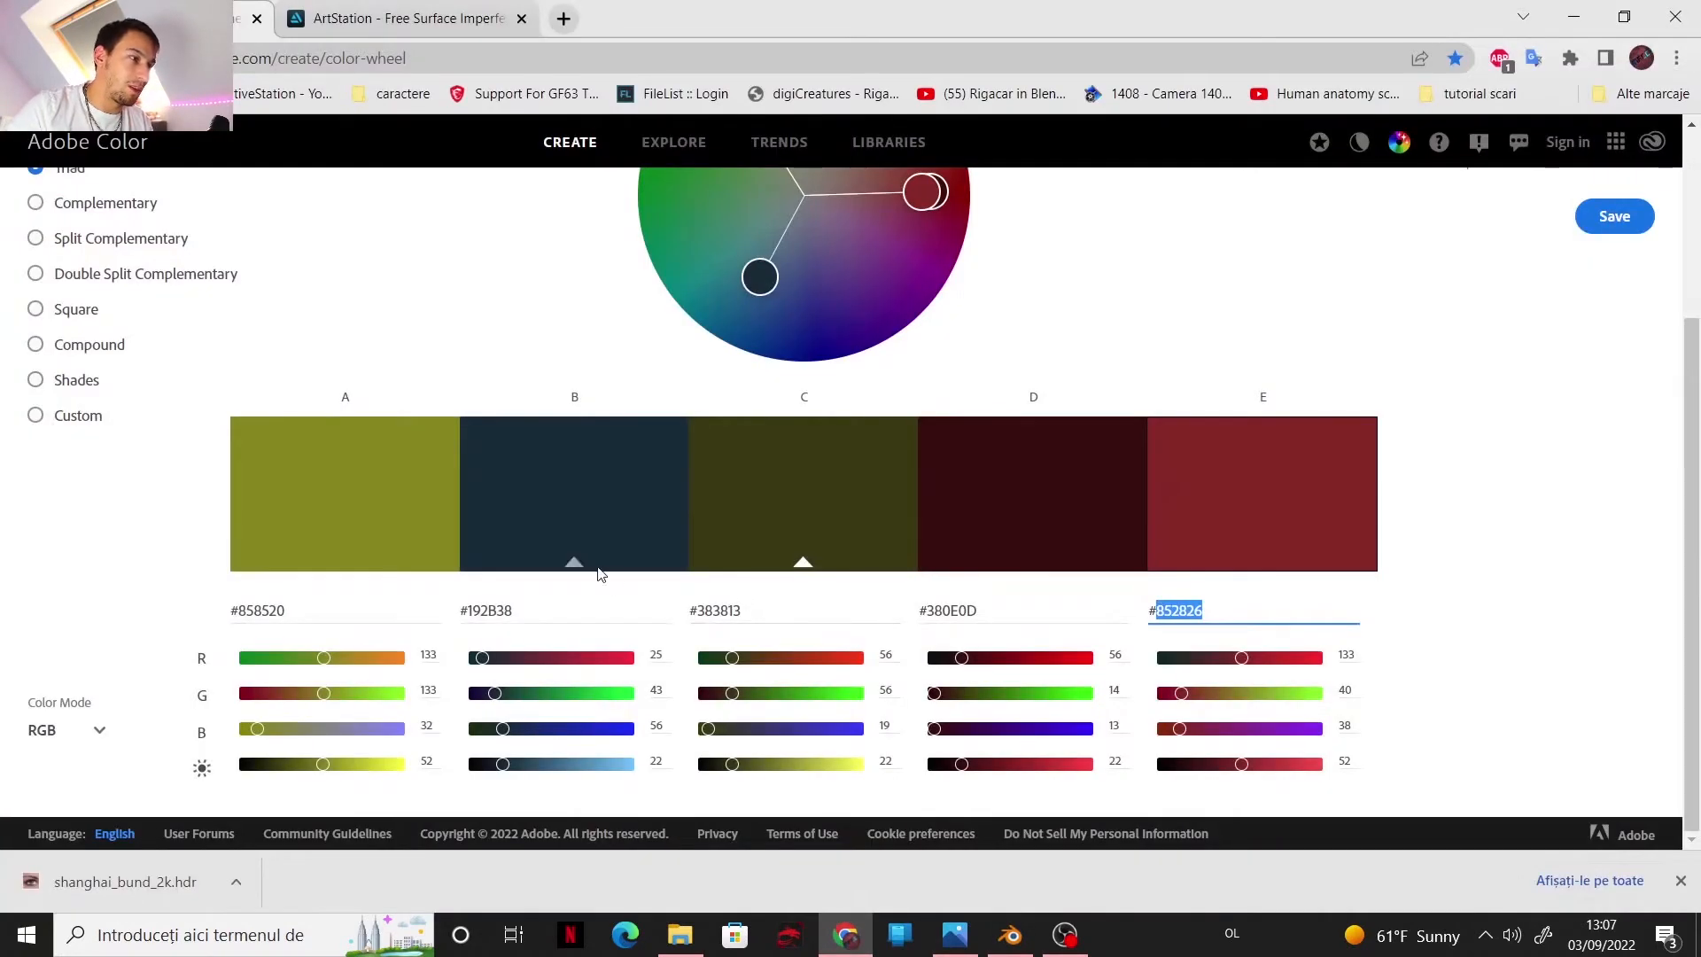
pyautogui.click(701, 612)
pyautogui.hotkey('ctrl', 'c')
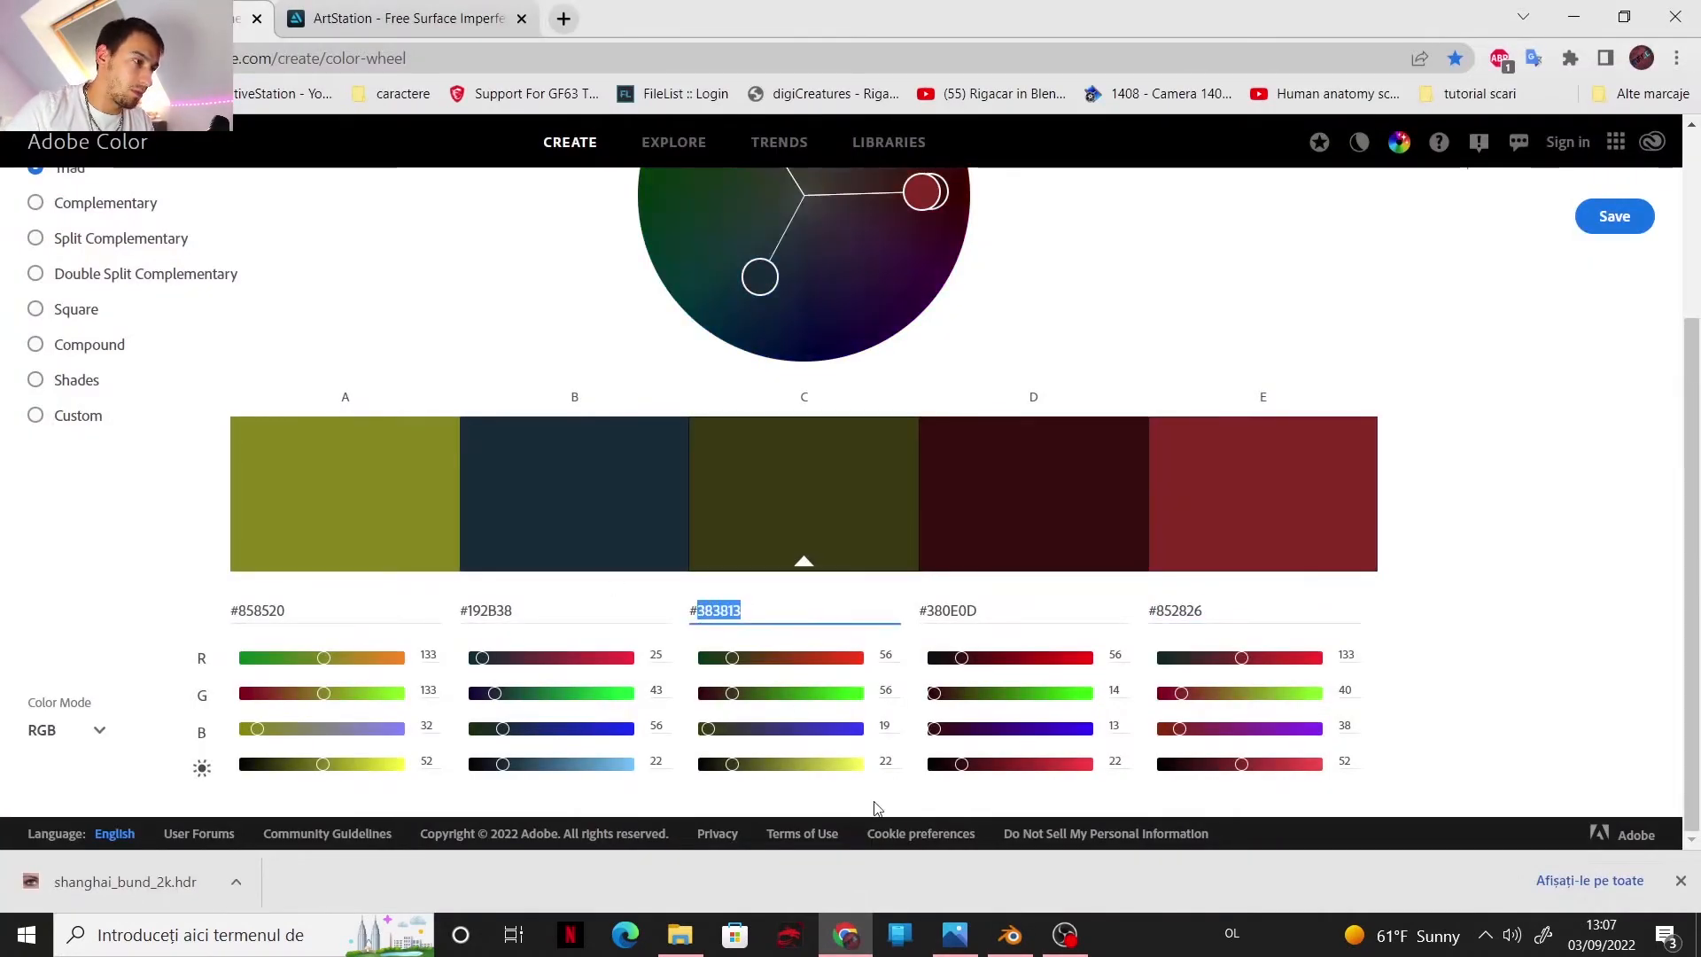
pyautogui.click(1010, 936)
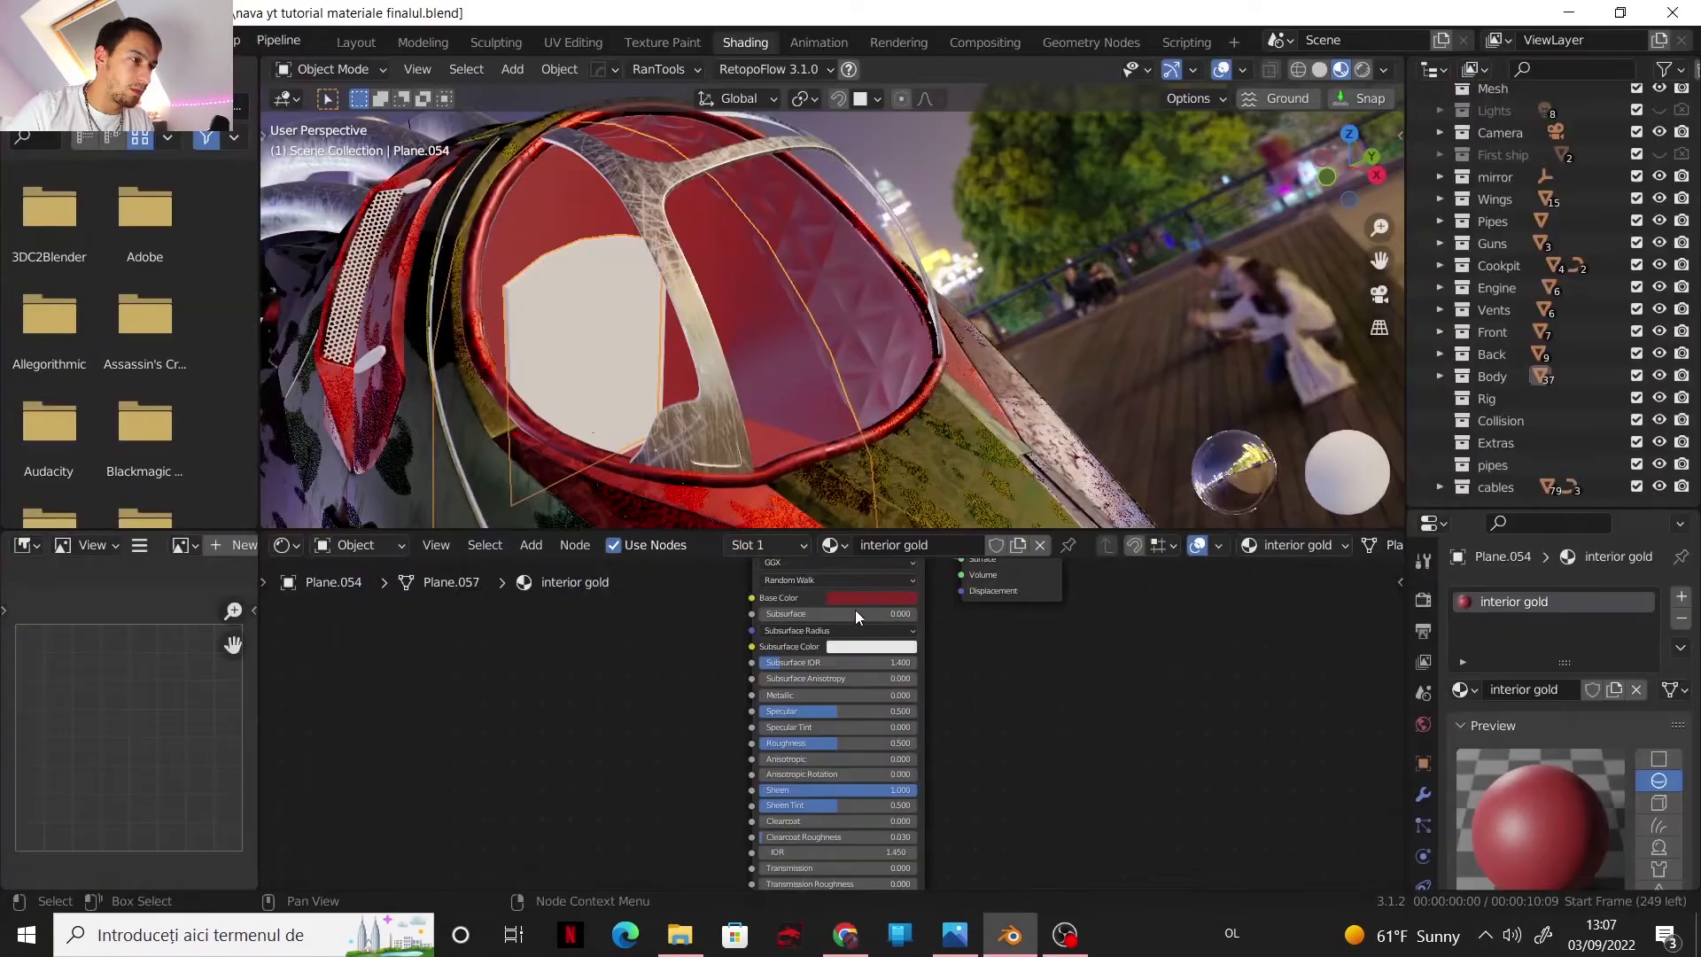
pyautogui.click(861, 597)
pyautogui.hotkey('ctrl', 'v')
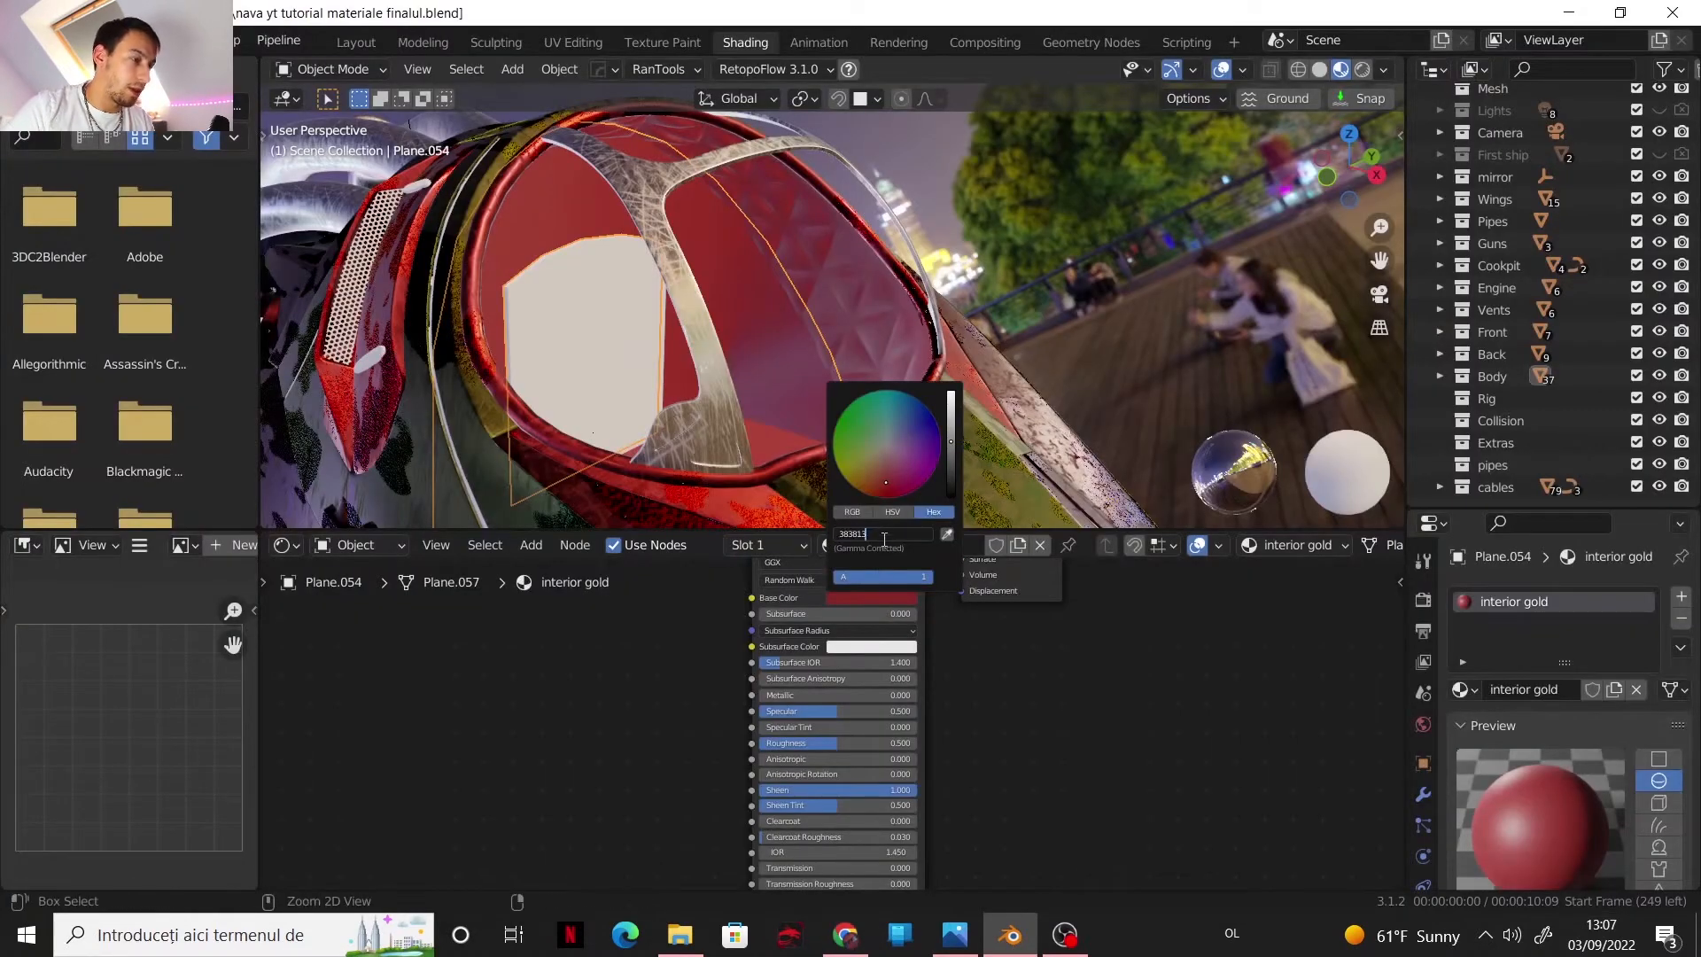
pyautogui.press('Return')
# - Assign the interior gold material to the remaining white panel at the rear of the cockpit interior
pyautogui.click(674, 454)
pyautogui.click(782, 544)
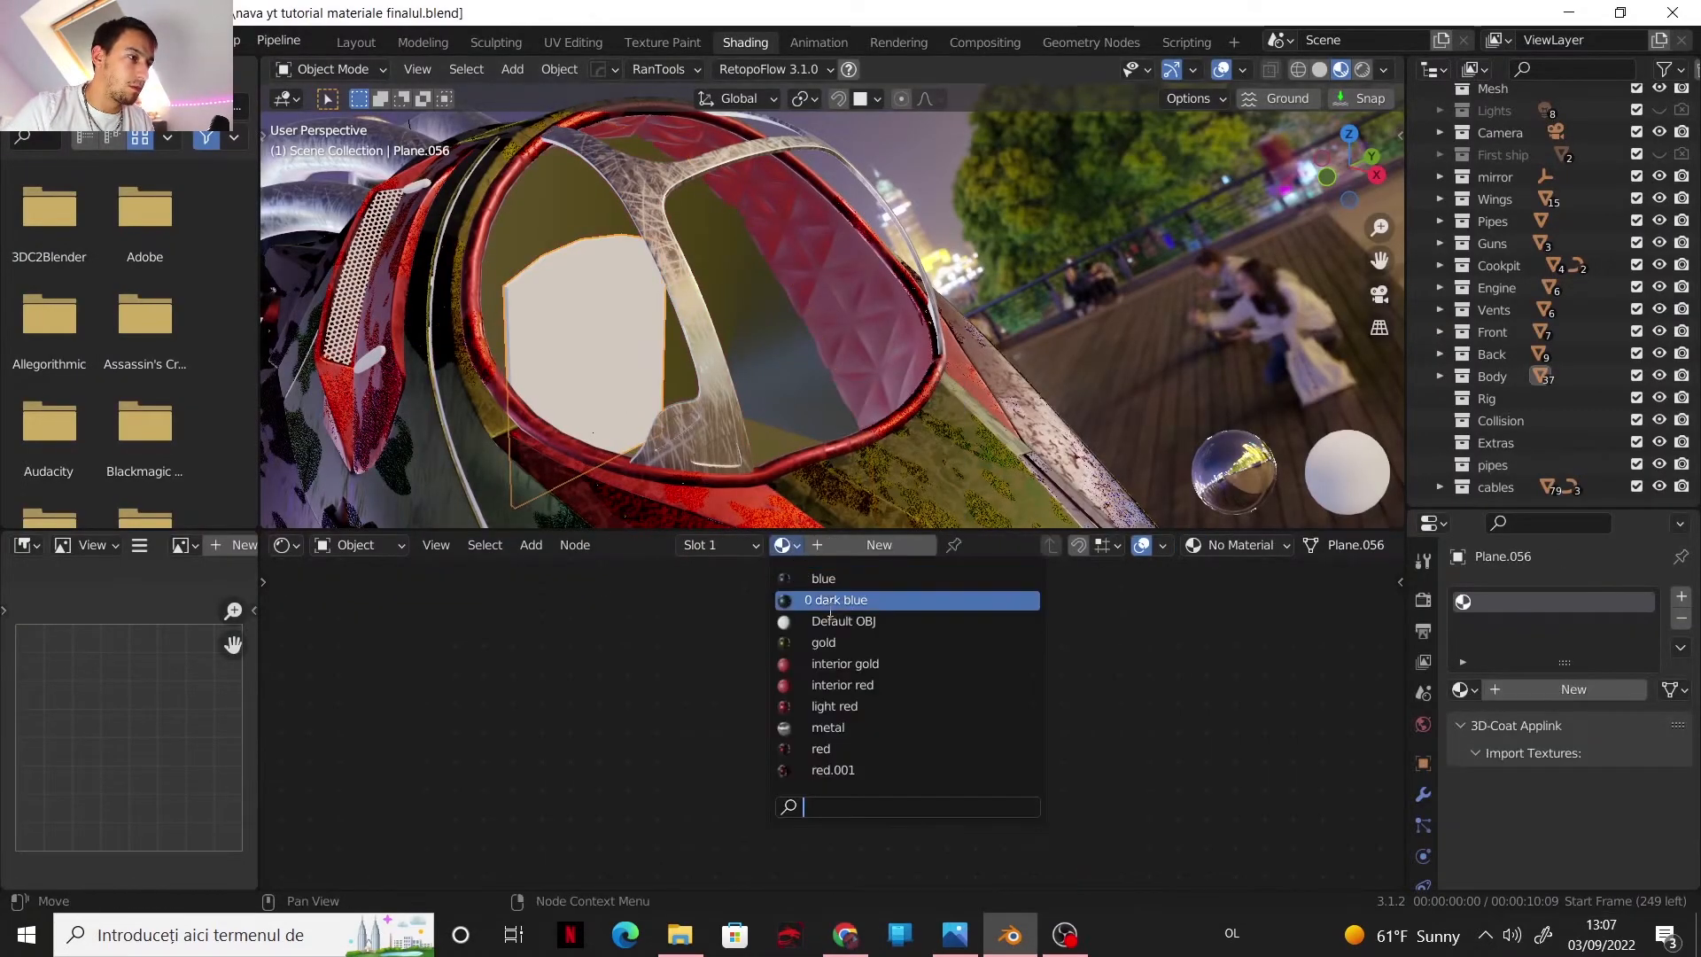
pyautogui.click(837, 664)
# - Unhide the canopy and create a new material named glass for it
pyautogui.moveTo(760, 487); pyautogui.dragTo(767, 291, button='middle')
pyautogui.scroll(5, 721, 317)
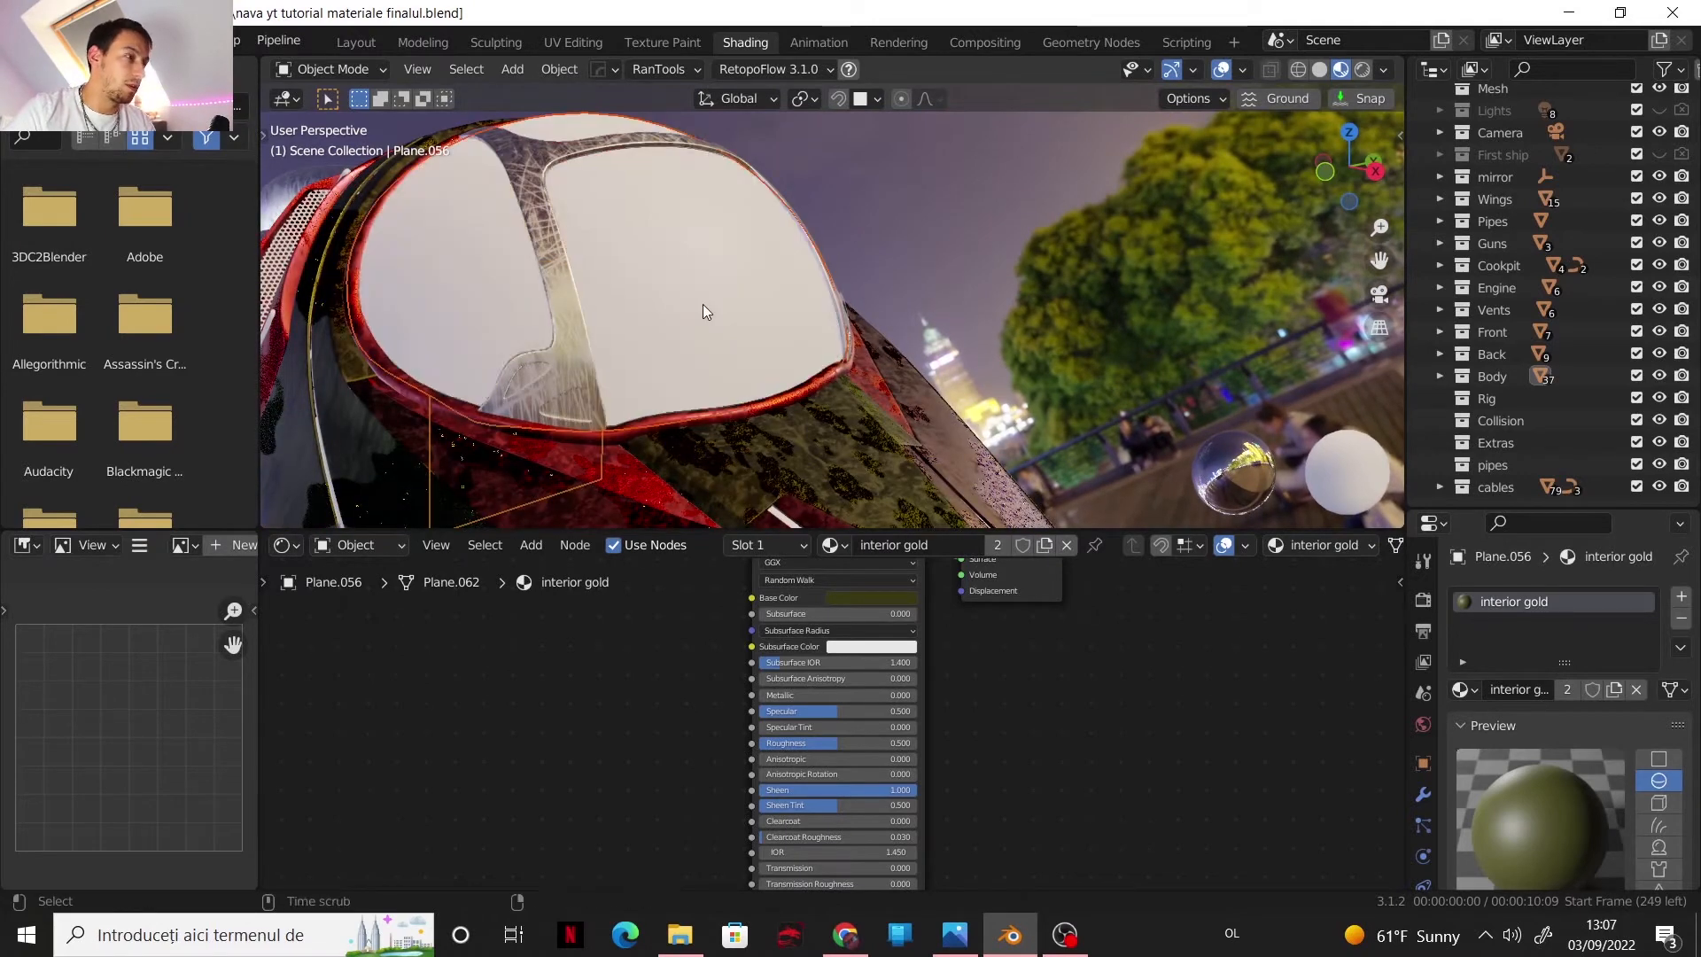
pyautogui.keyDown('shift'); pyautogui.moveTo(703, 305); pyautogui.dragTo(827, 343, button='middle'); pyautogui.keyUp('shift')
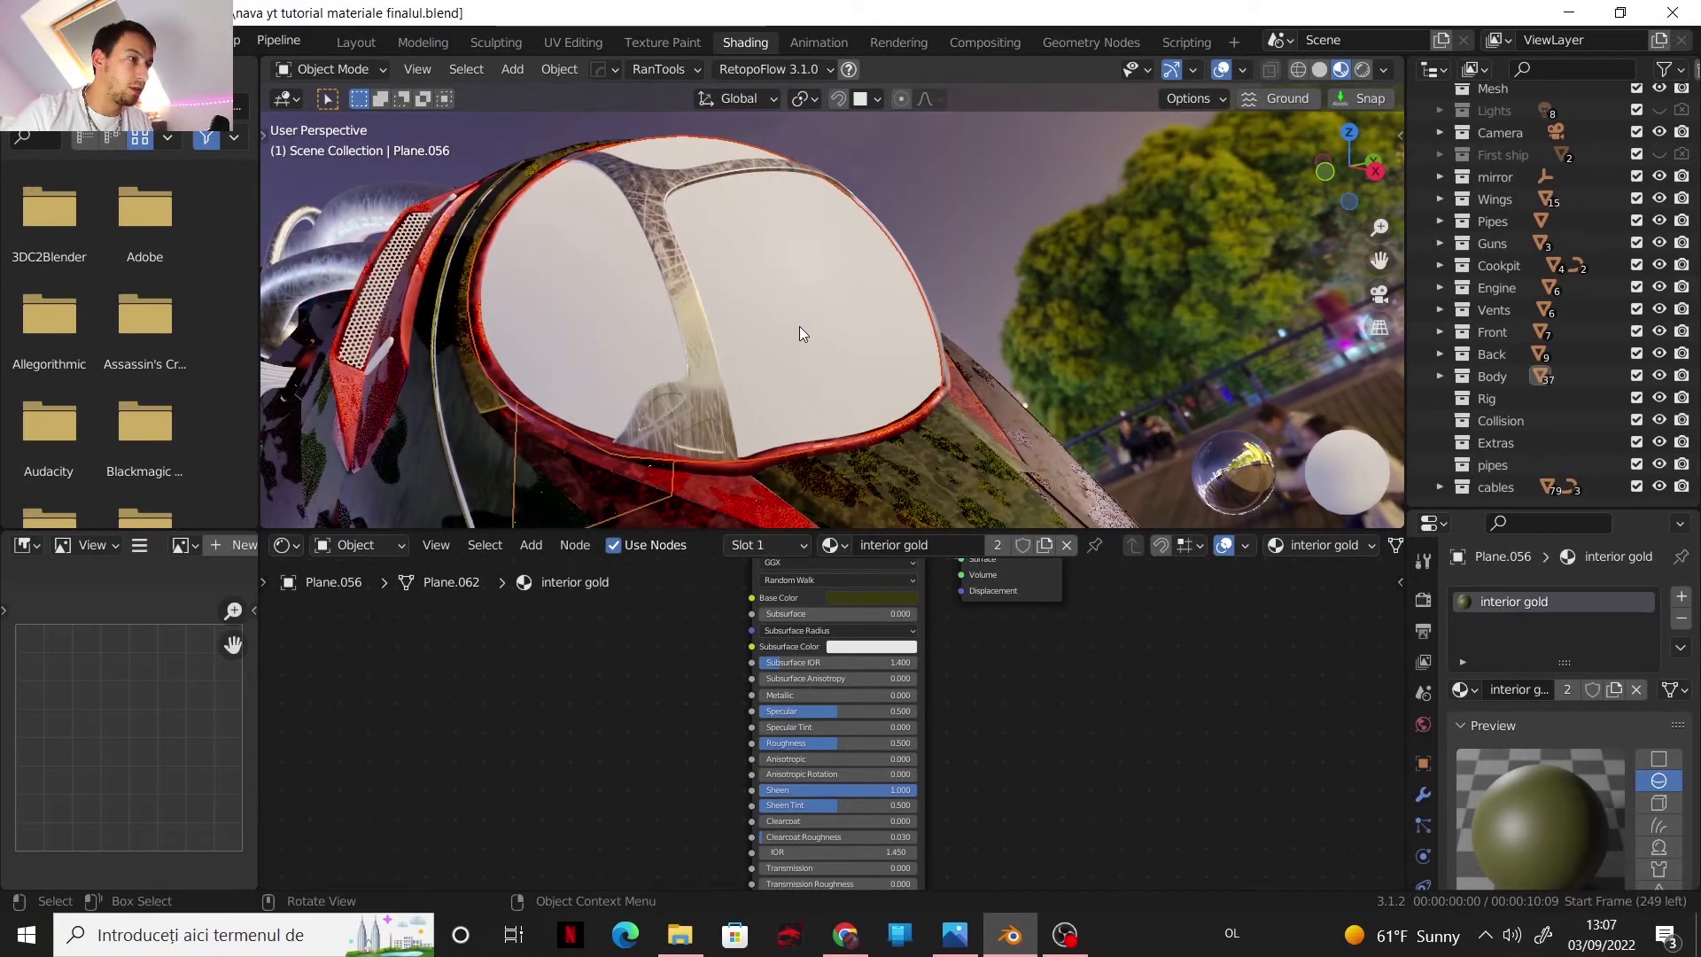
pyautogui.click(796, 333)
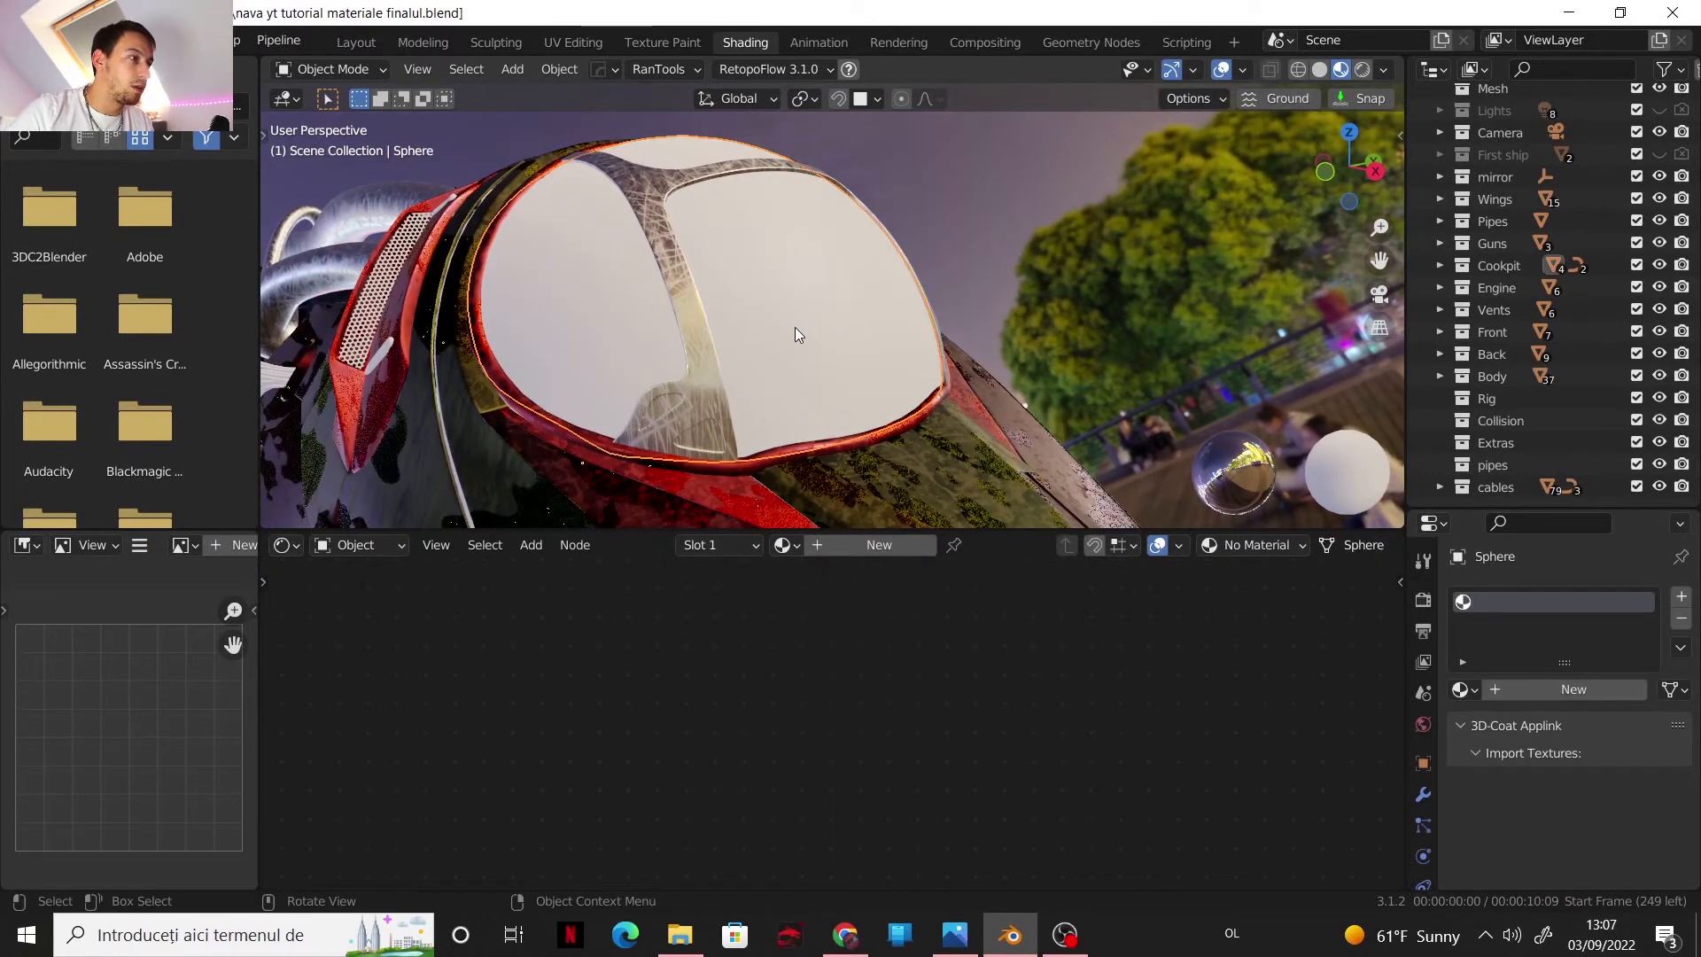
pyautogui.click(848, 544)
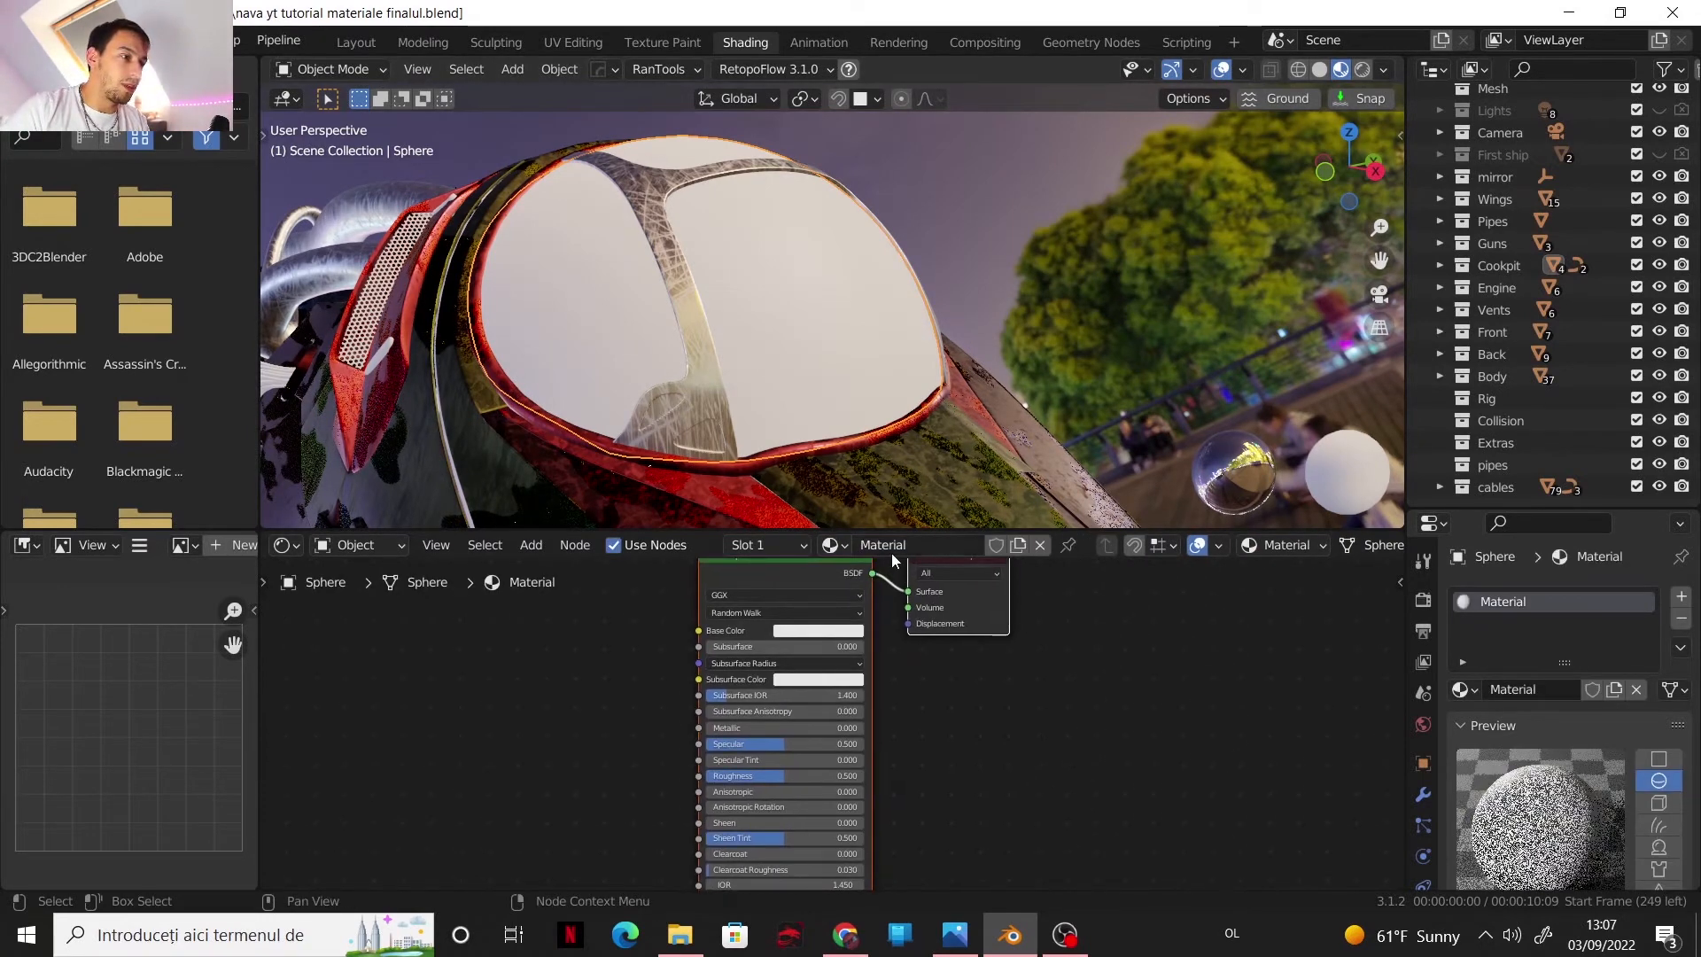
pyautogui.doubleClick(892, 545)
pyautogui.write('glass')
pyautogui.press('Return')
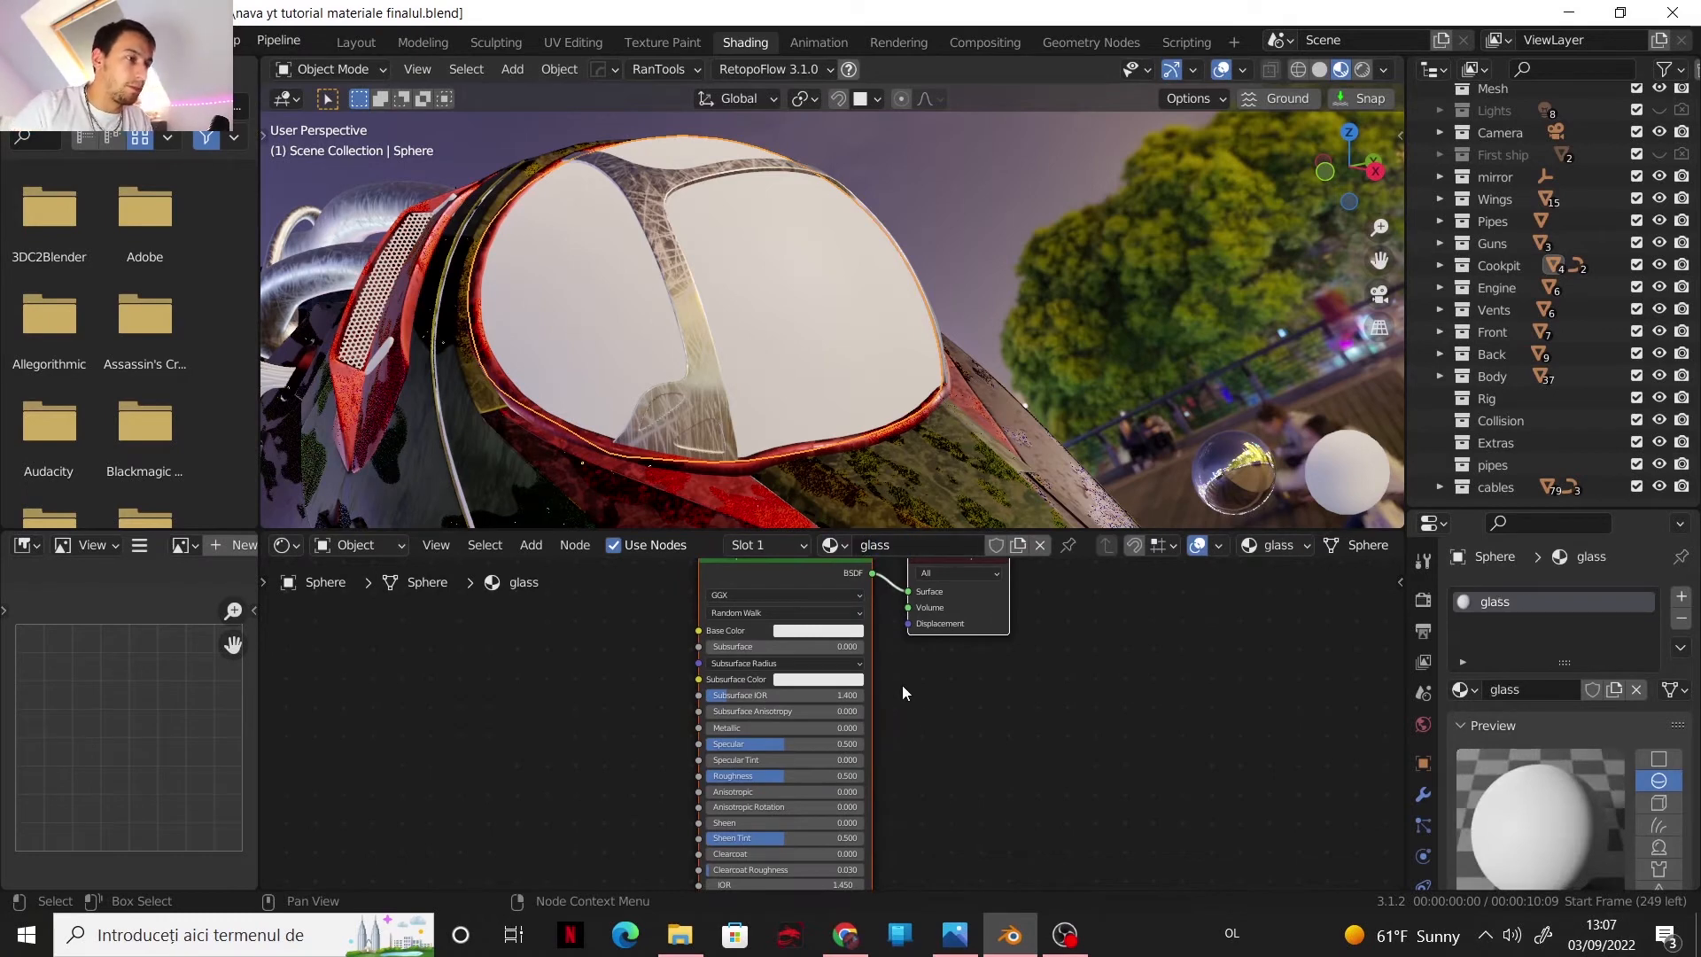
# - Give the glass material a white Base Color, a Roughness of 0 and a Transmission of 1
pyautogui.scroll(2, 902, 683)
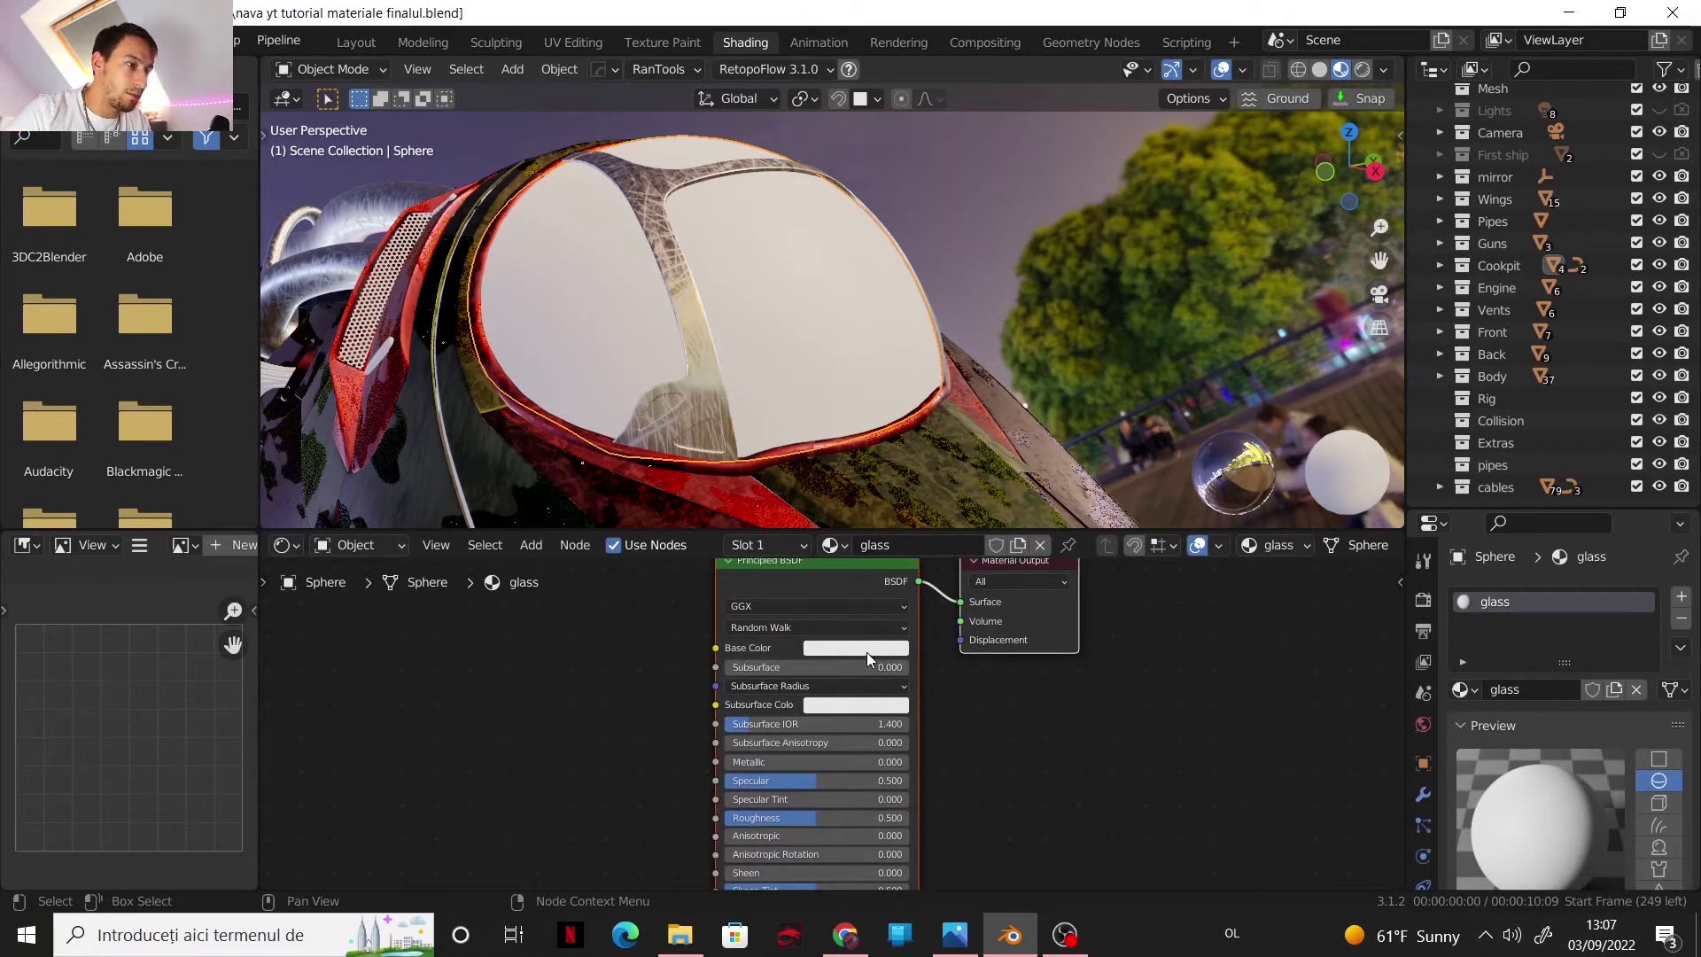
pyautogui.click(863, 650)
pyautogui.moveTo(1013, 790); pyautogui.dragTo(1038, 651, button='middle')
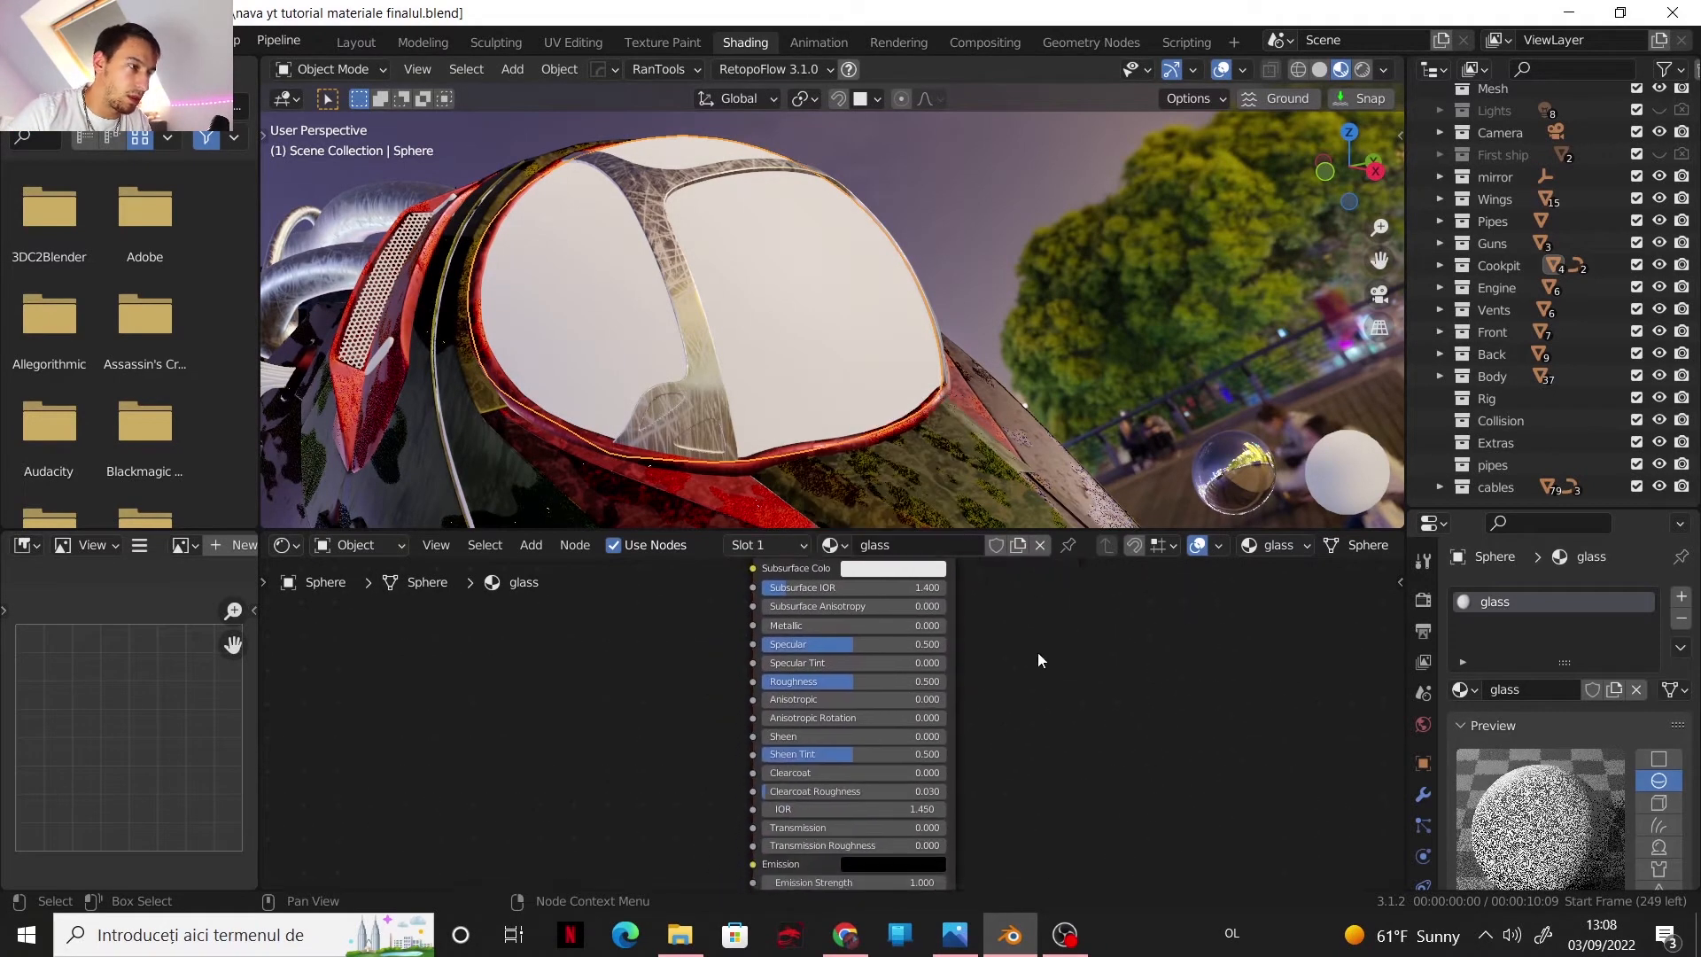
pyautogui.moveTo(846, 679); pyautogui.dragTo(779, 679)
pyautogui.moveTo(1063, 778); pyautogui.dragTo(1089, 660, button='middle')
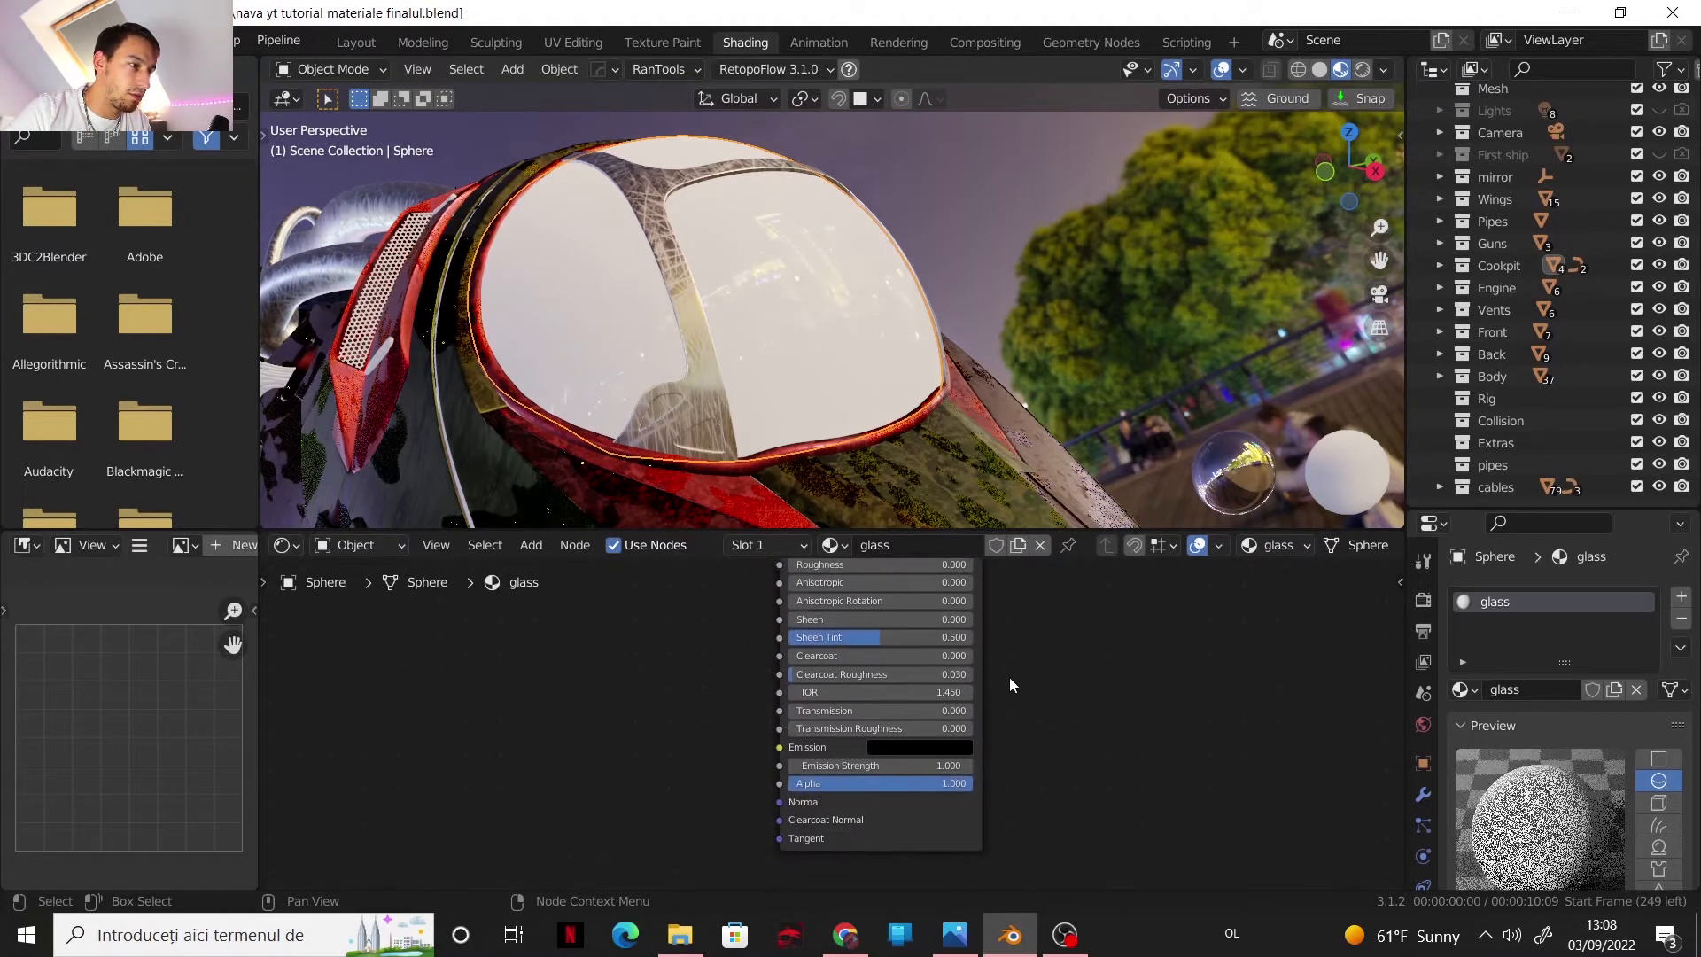
pyautogui.moveTo(820, 710); pyautogui.dragTo(944, 731)
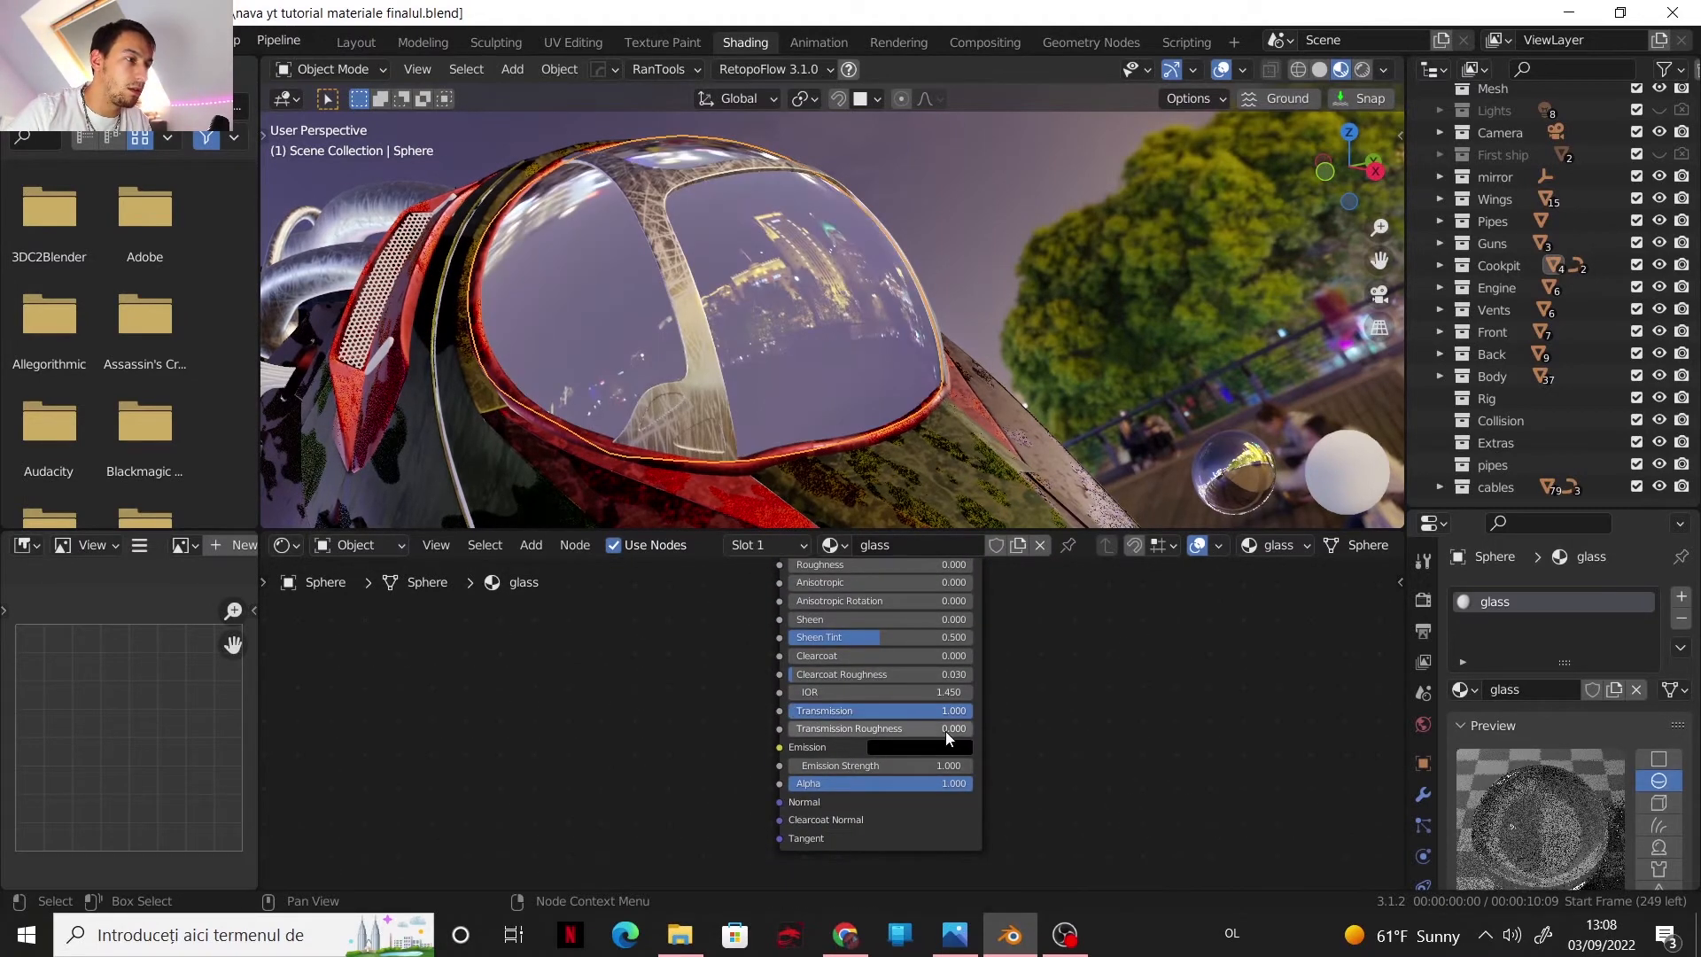
# - Add an Image Texture node to the glass material and load Smudges_02.png from the Free Surface Imperfections folder
pyautogui.moveTo(706, 690); pyautogui.dragTo(671, 799, button='middle')
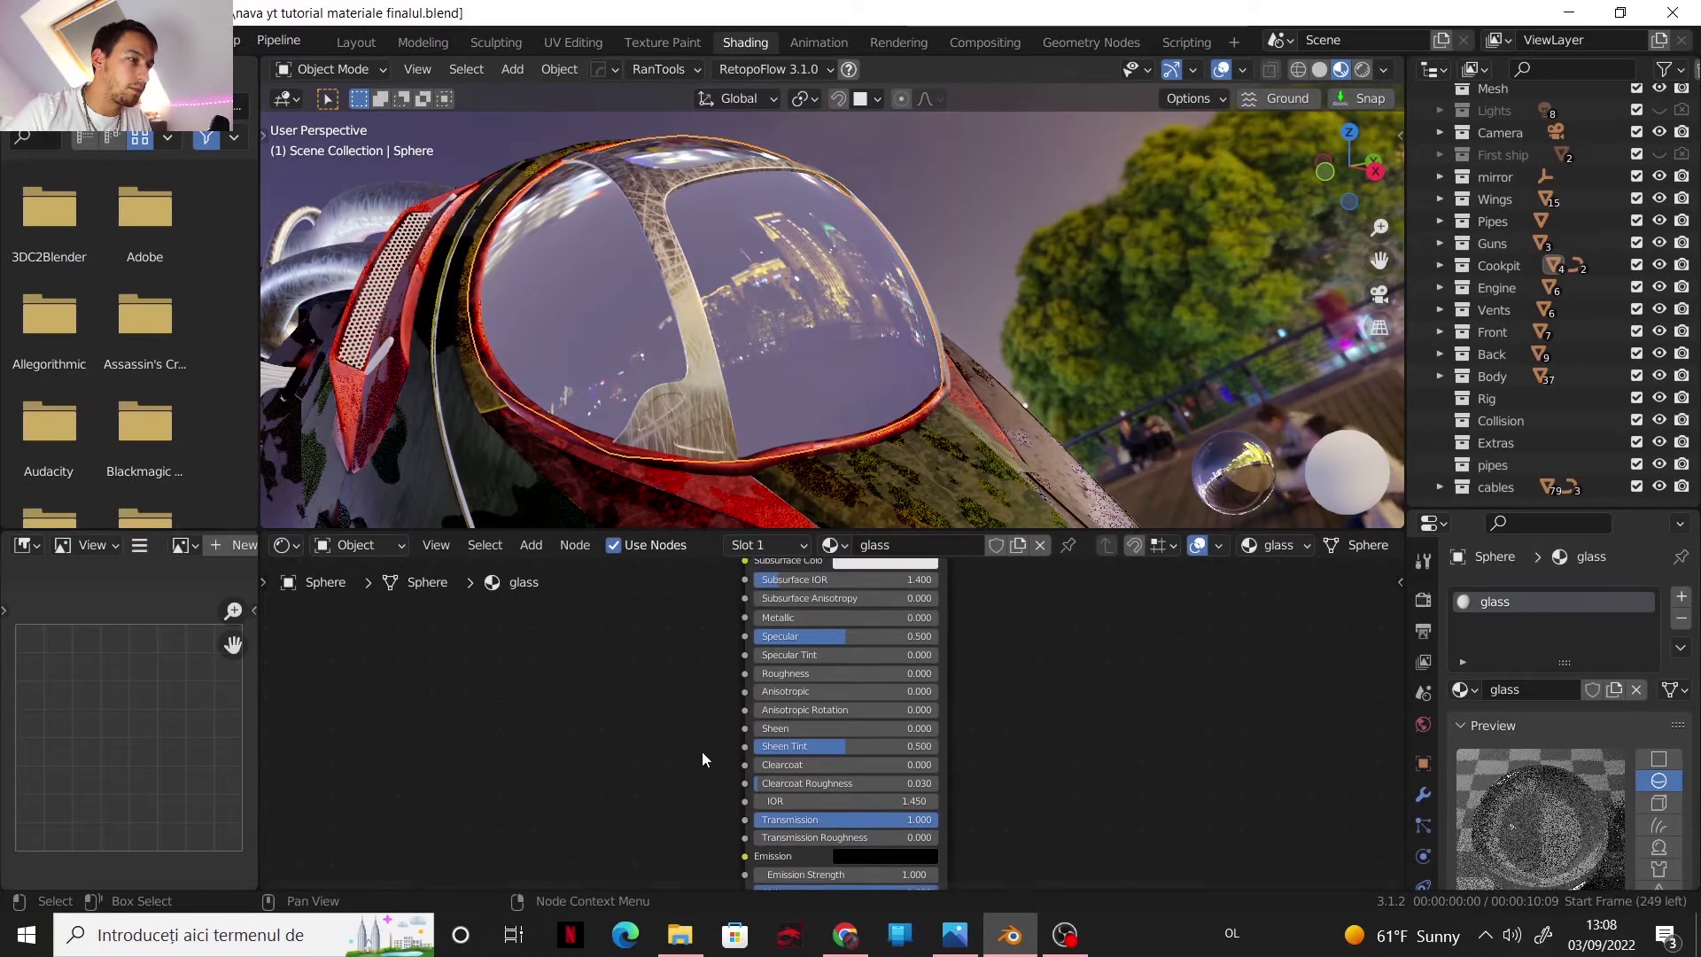
pyautogui.hotkey('shift', 'a')
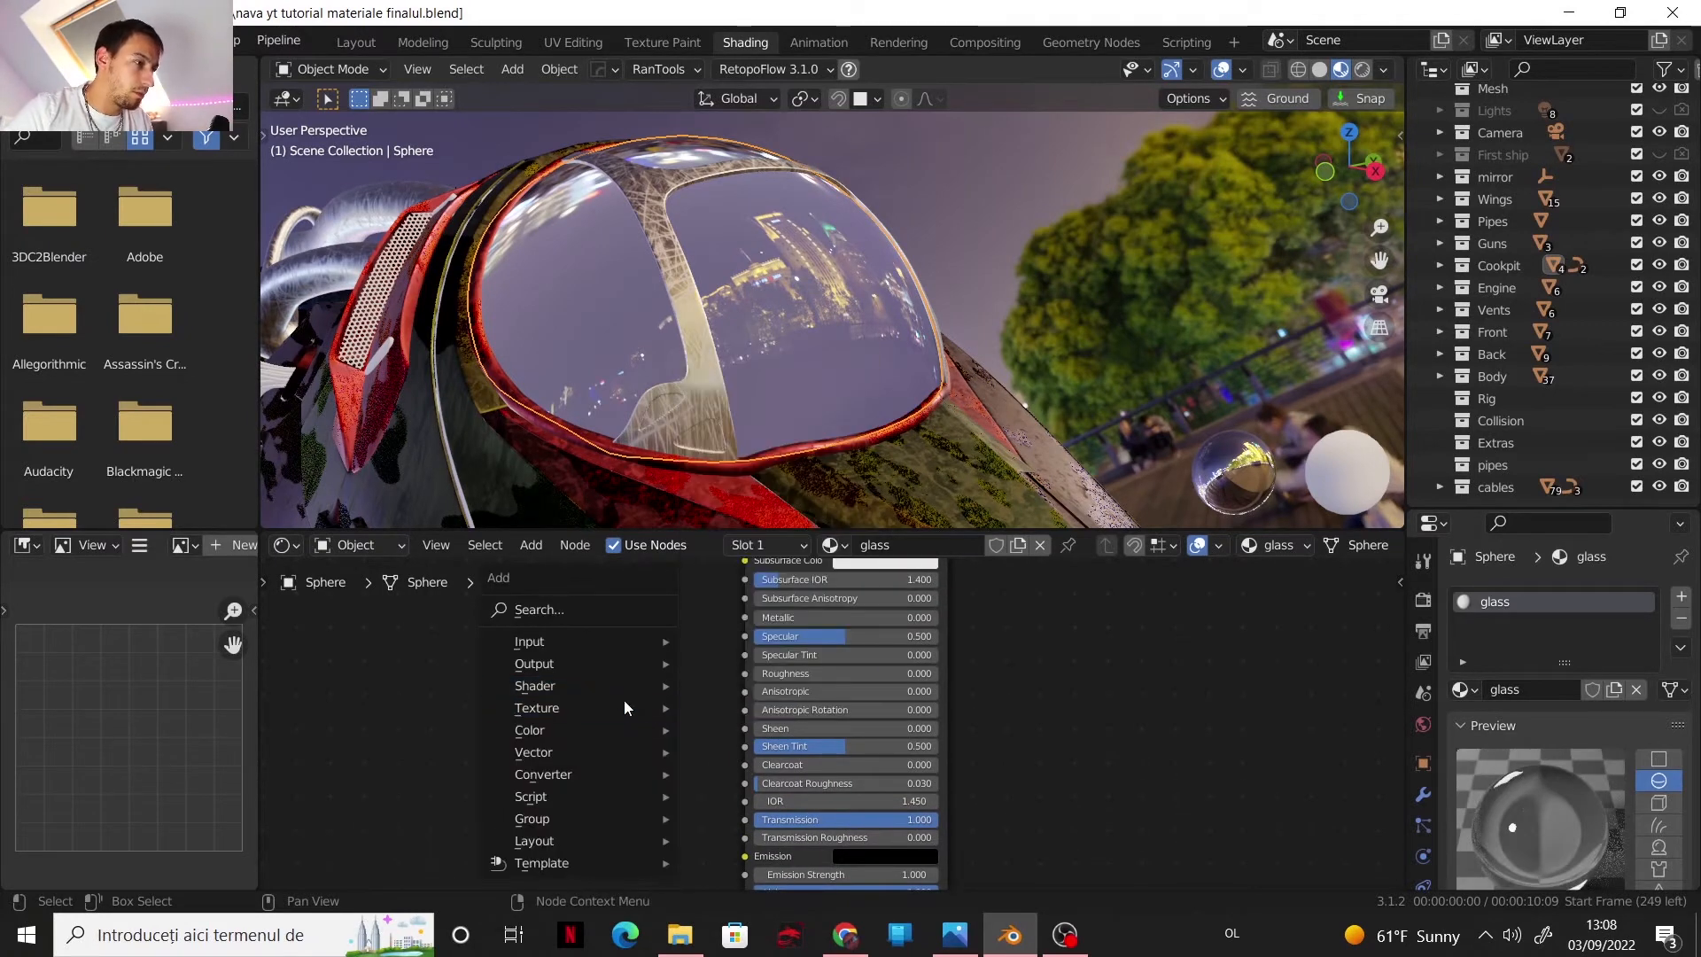
pyautogui.moveTo(625, 707)
pyautogui.click(736, 534)
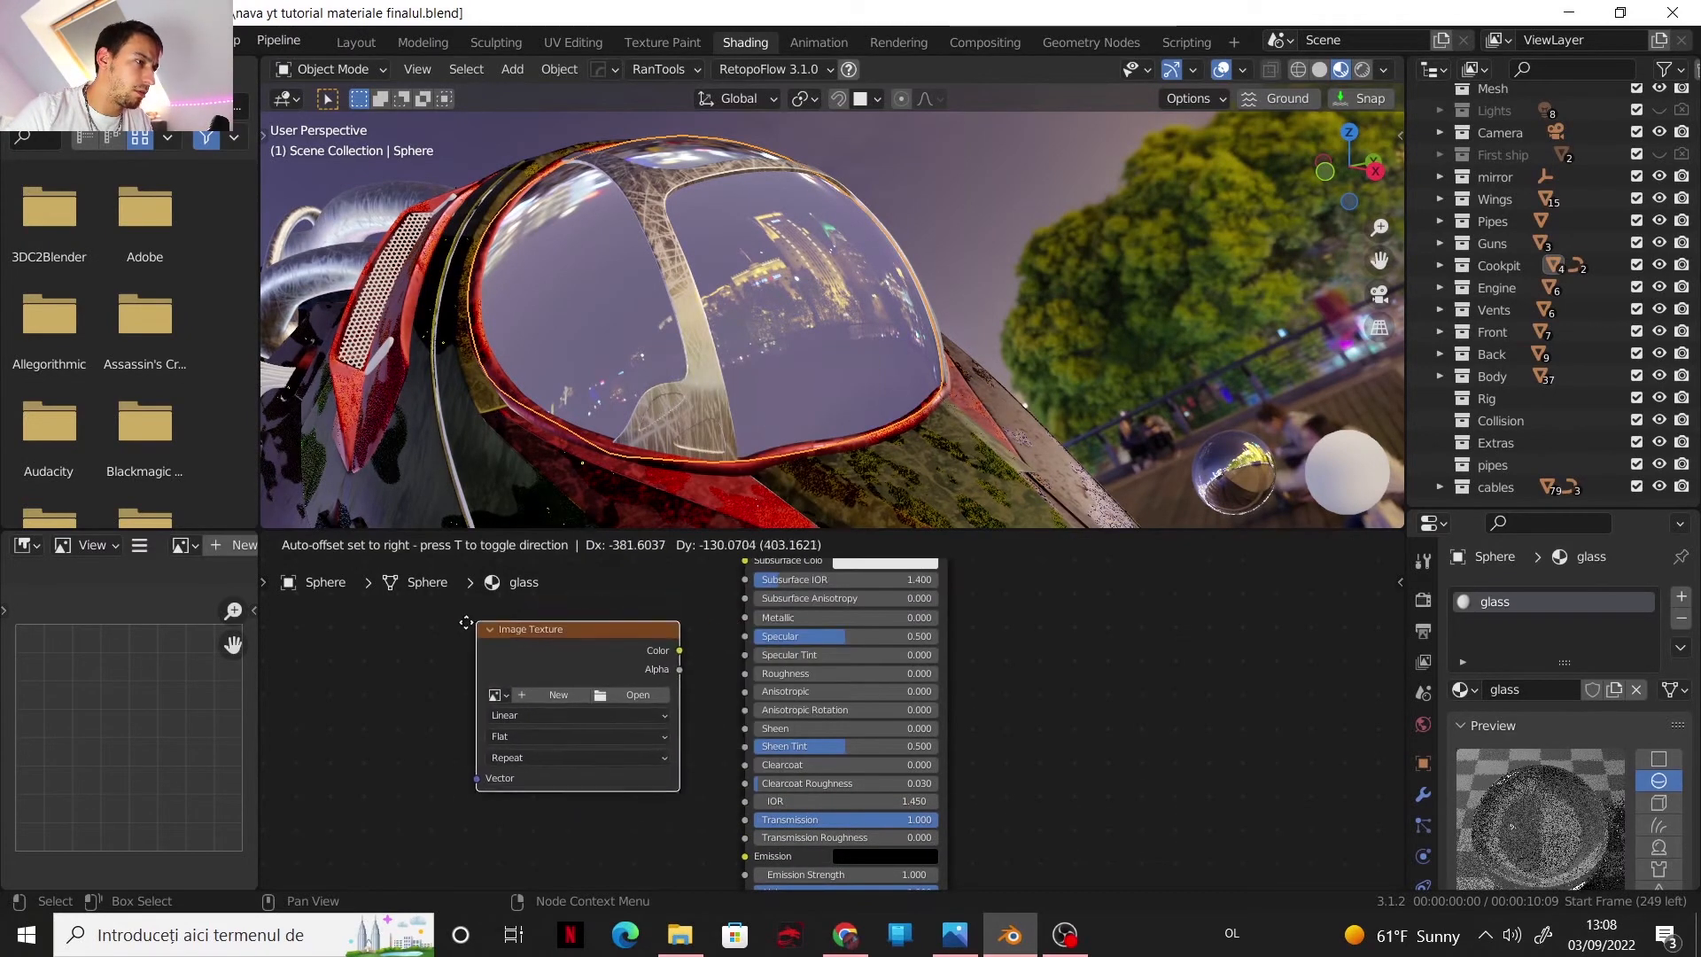
pyautogui.click(601, 688)
pyautogui.click(604, 692)
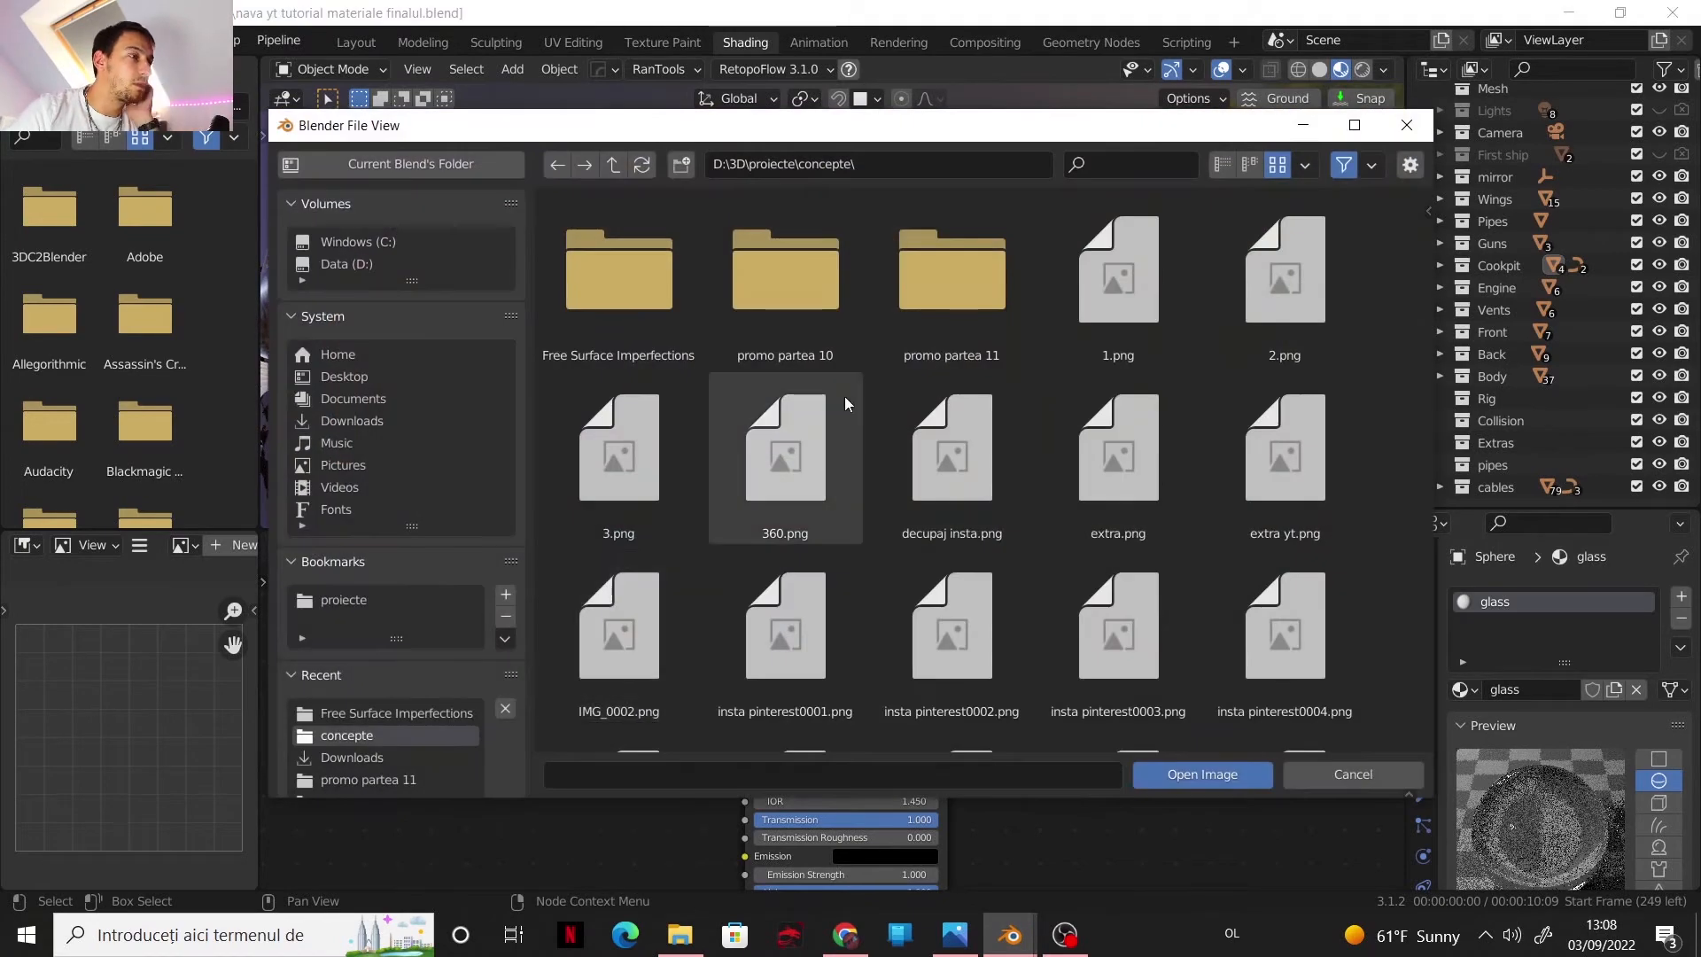
pyautogui.doubleClick(677, 298)
pyautogui.doubleClick(673, 306)
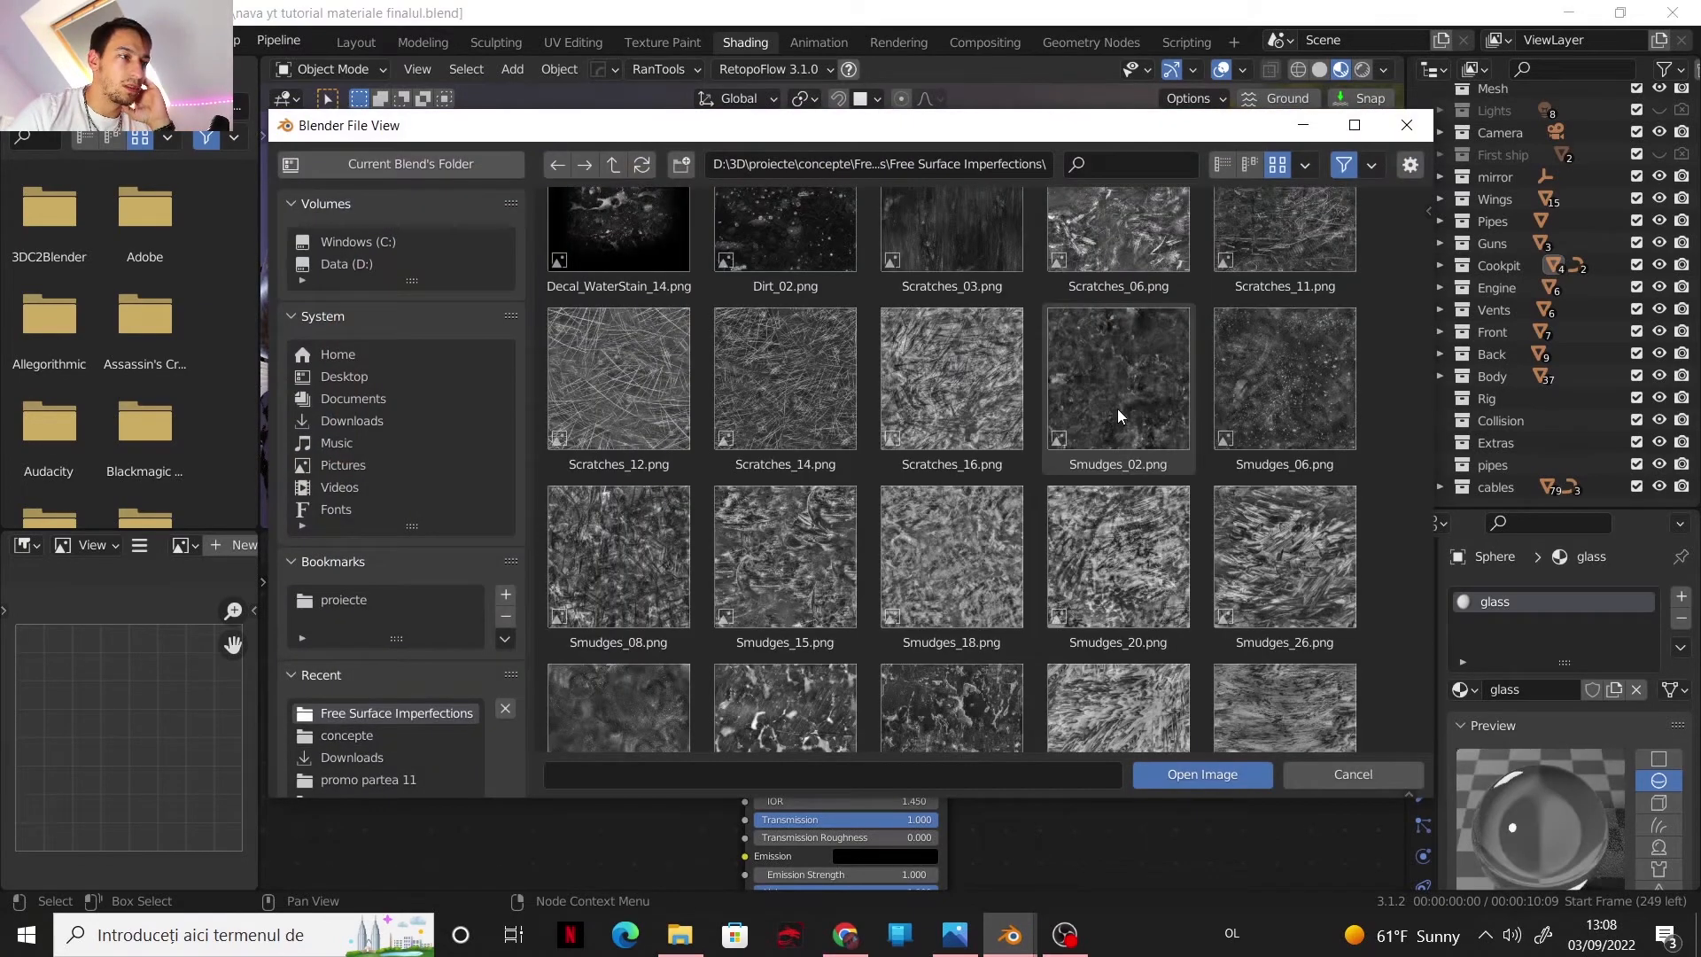
pyautogui.click(1118, 408)
pyautogui.click(1189, 771)
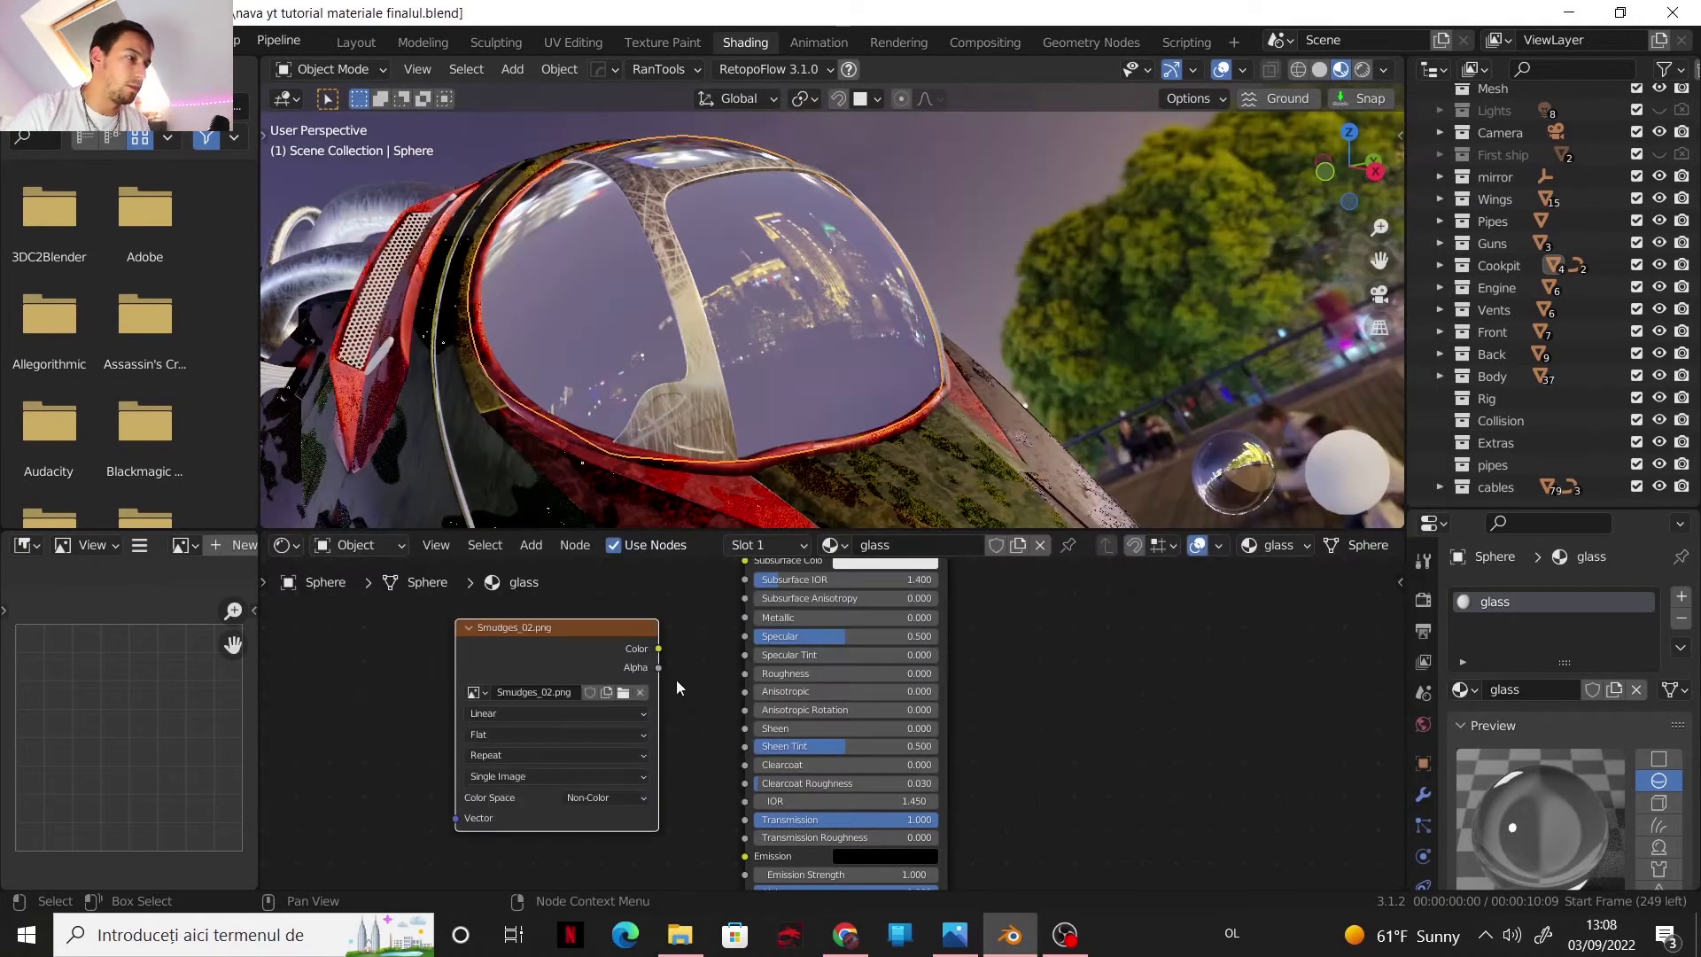
# - Feed the smudges texture's Color into Roughness and give it a mapping setup driven by Object coordinates
pyautogui.moveTo(657, 649); pyautogui.dragTo(742, 675)
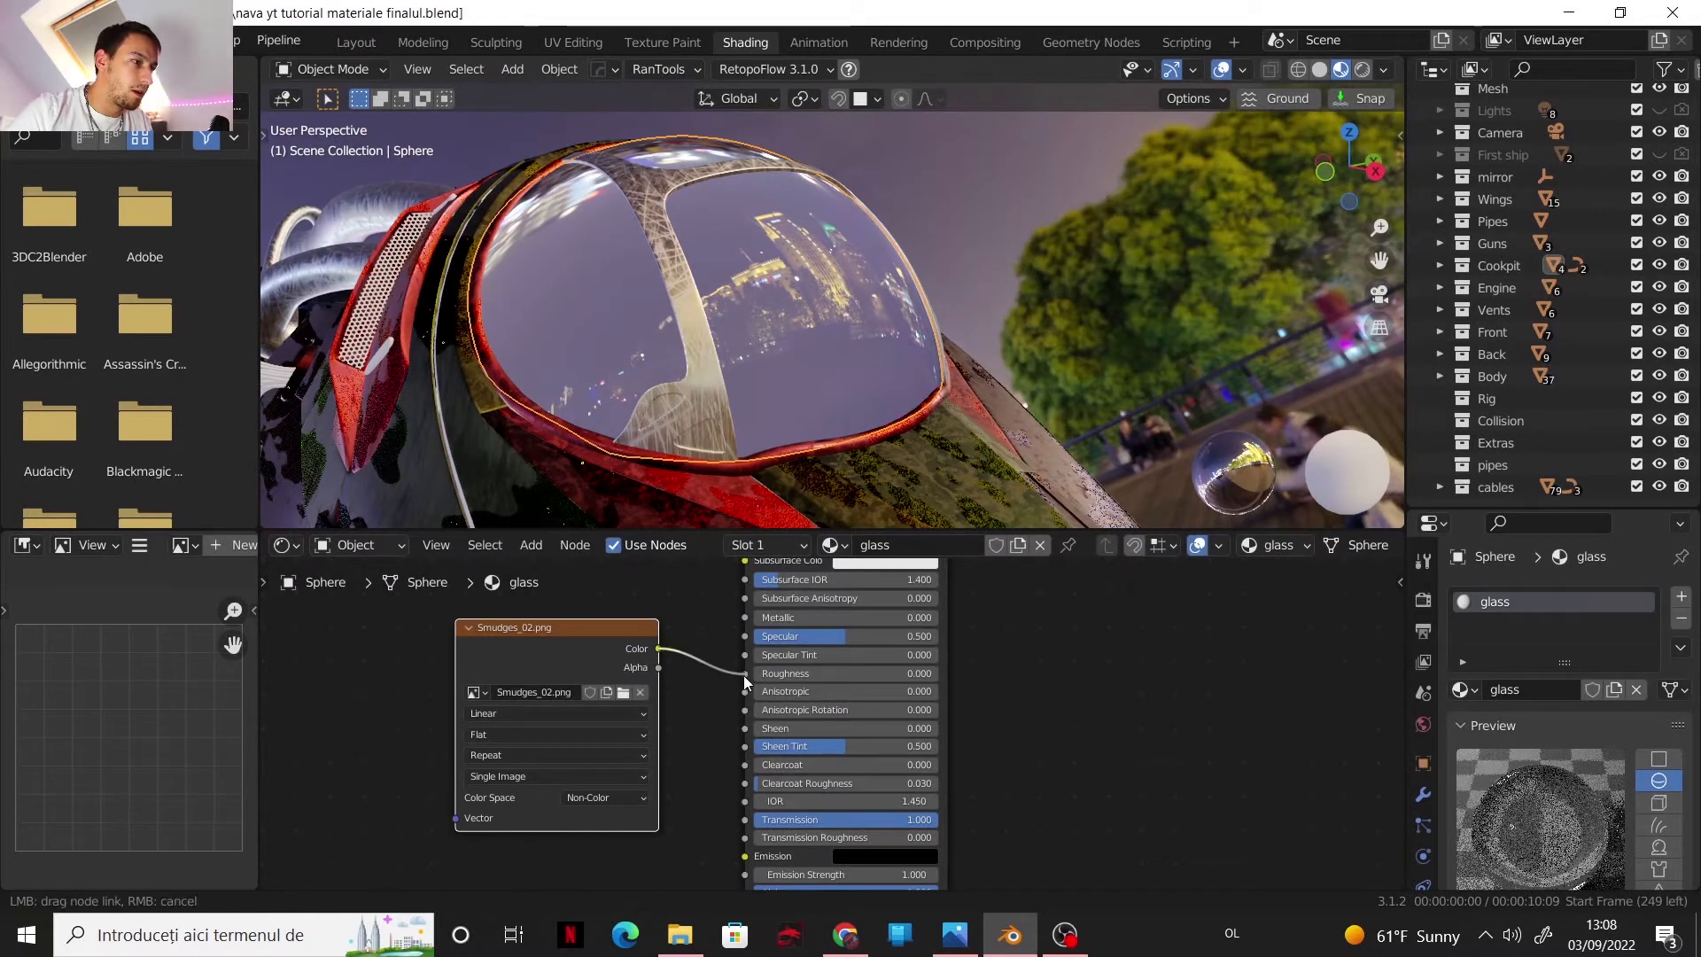
pyautogui.moveTo(795, 629); pyautogui.dragTo(864, 630, button='middle')
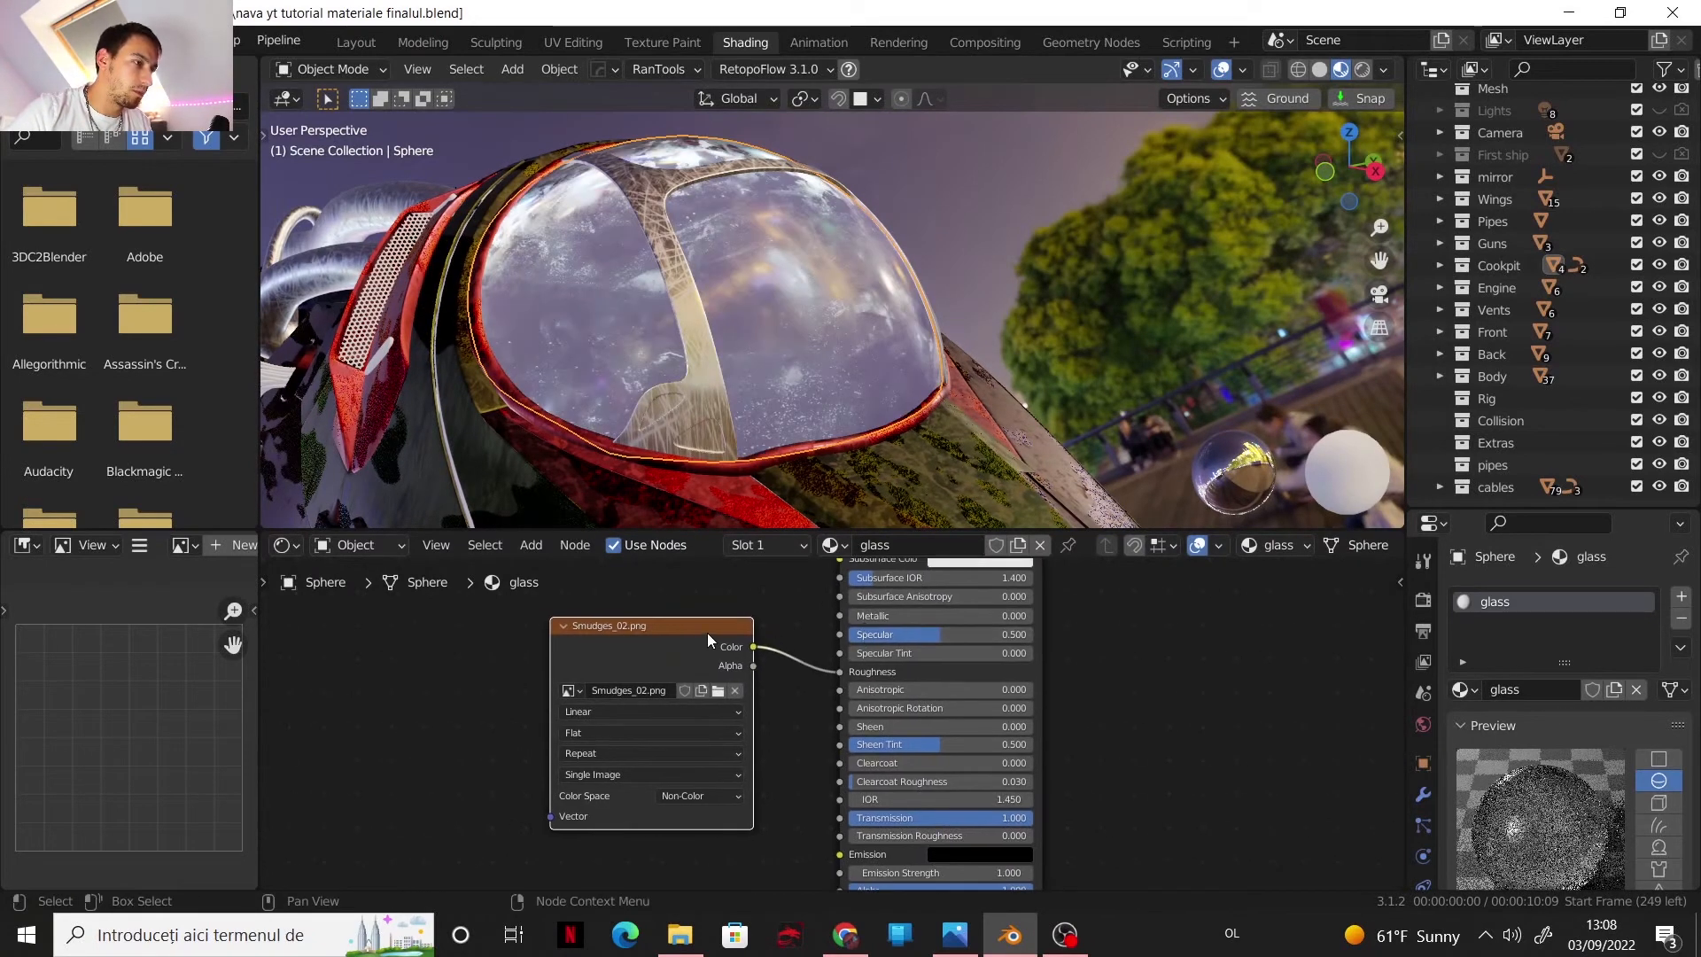
pyautogui.hotkey('ctrl', 't')
pyautogui.moveTo(685, 647); pyautogui.dragTo(958, 621, button='middle')
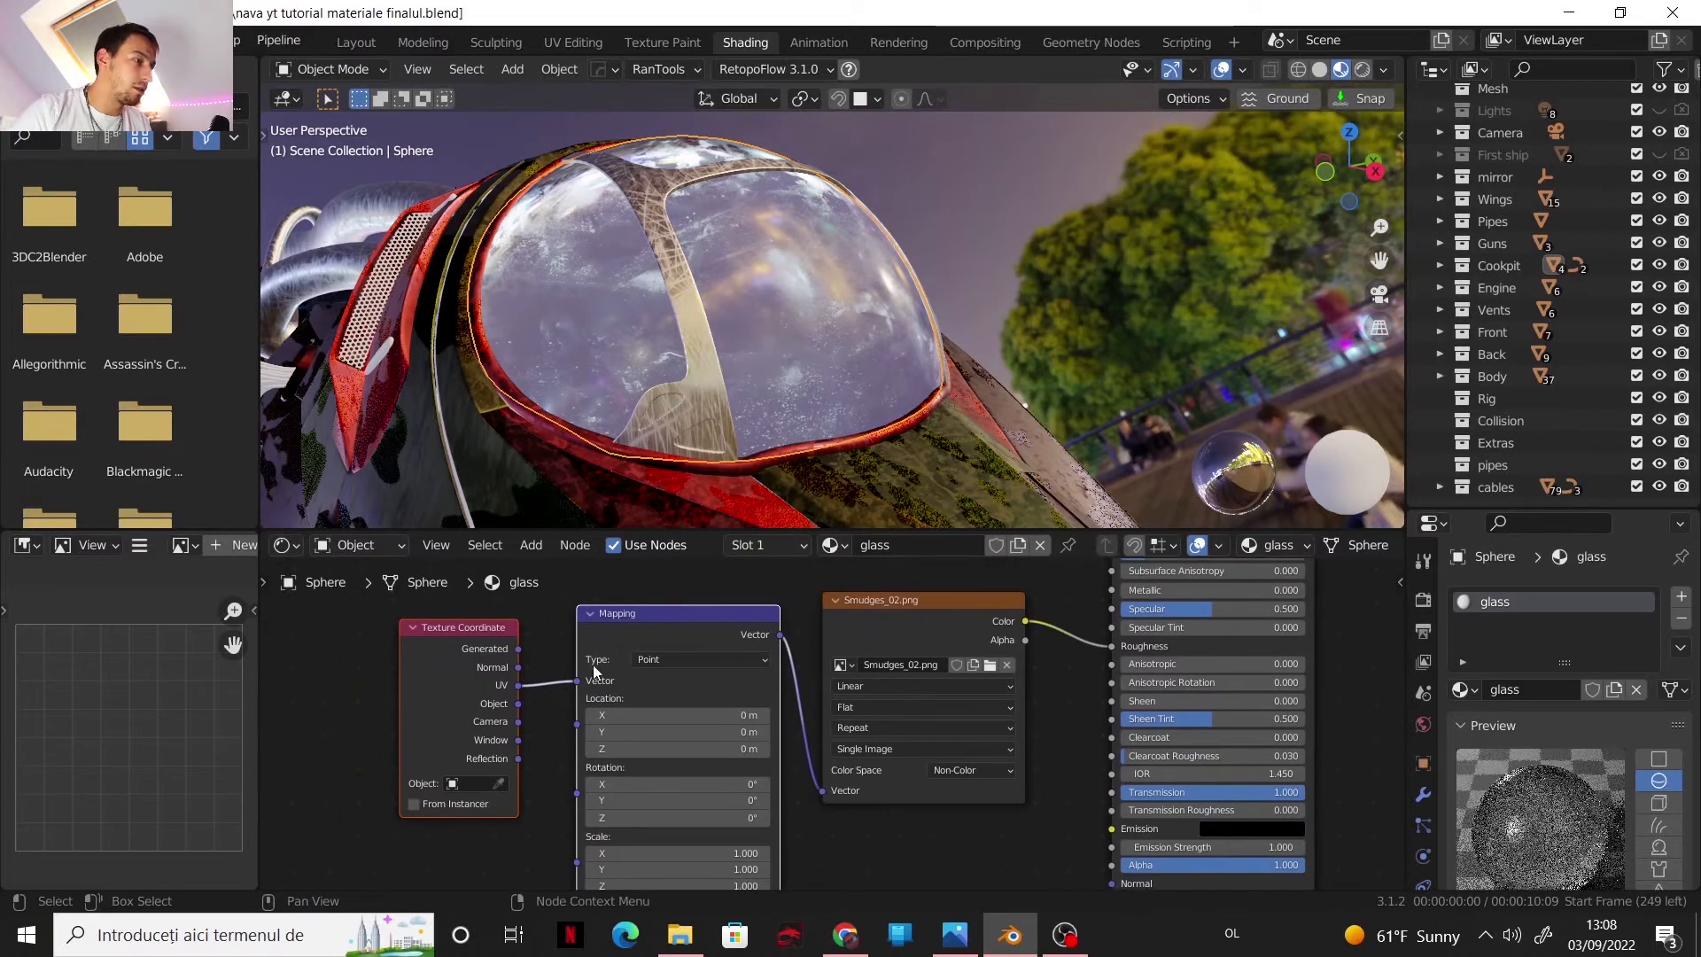
pyautogui.moveTo(517, 703); pyautogui.dragTo(577, 681)
# - Move the Material Output node farther away and insert a Mix Shader between it and the Principled BSDF
pyautogui.scroll(-4, 797, 691)
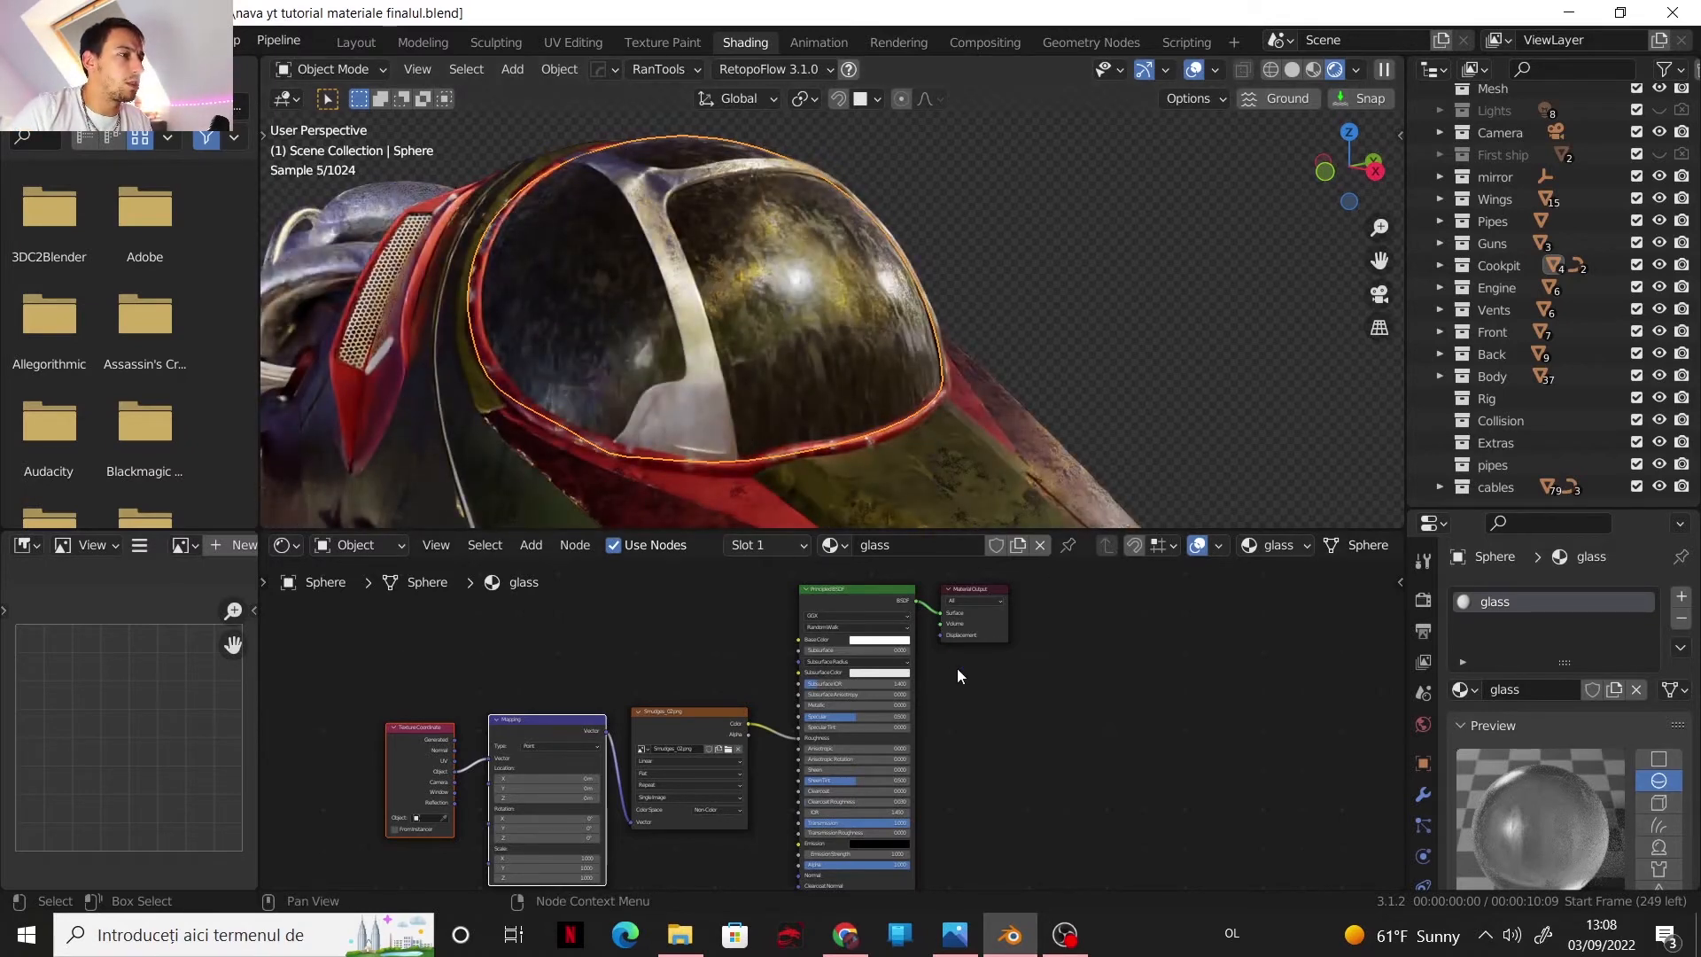
pyautogui.scroll(4, 904, 733)
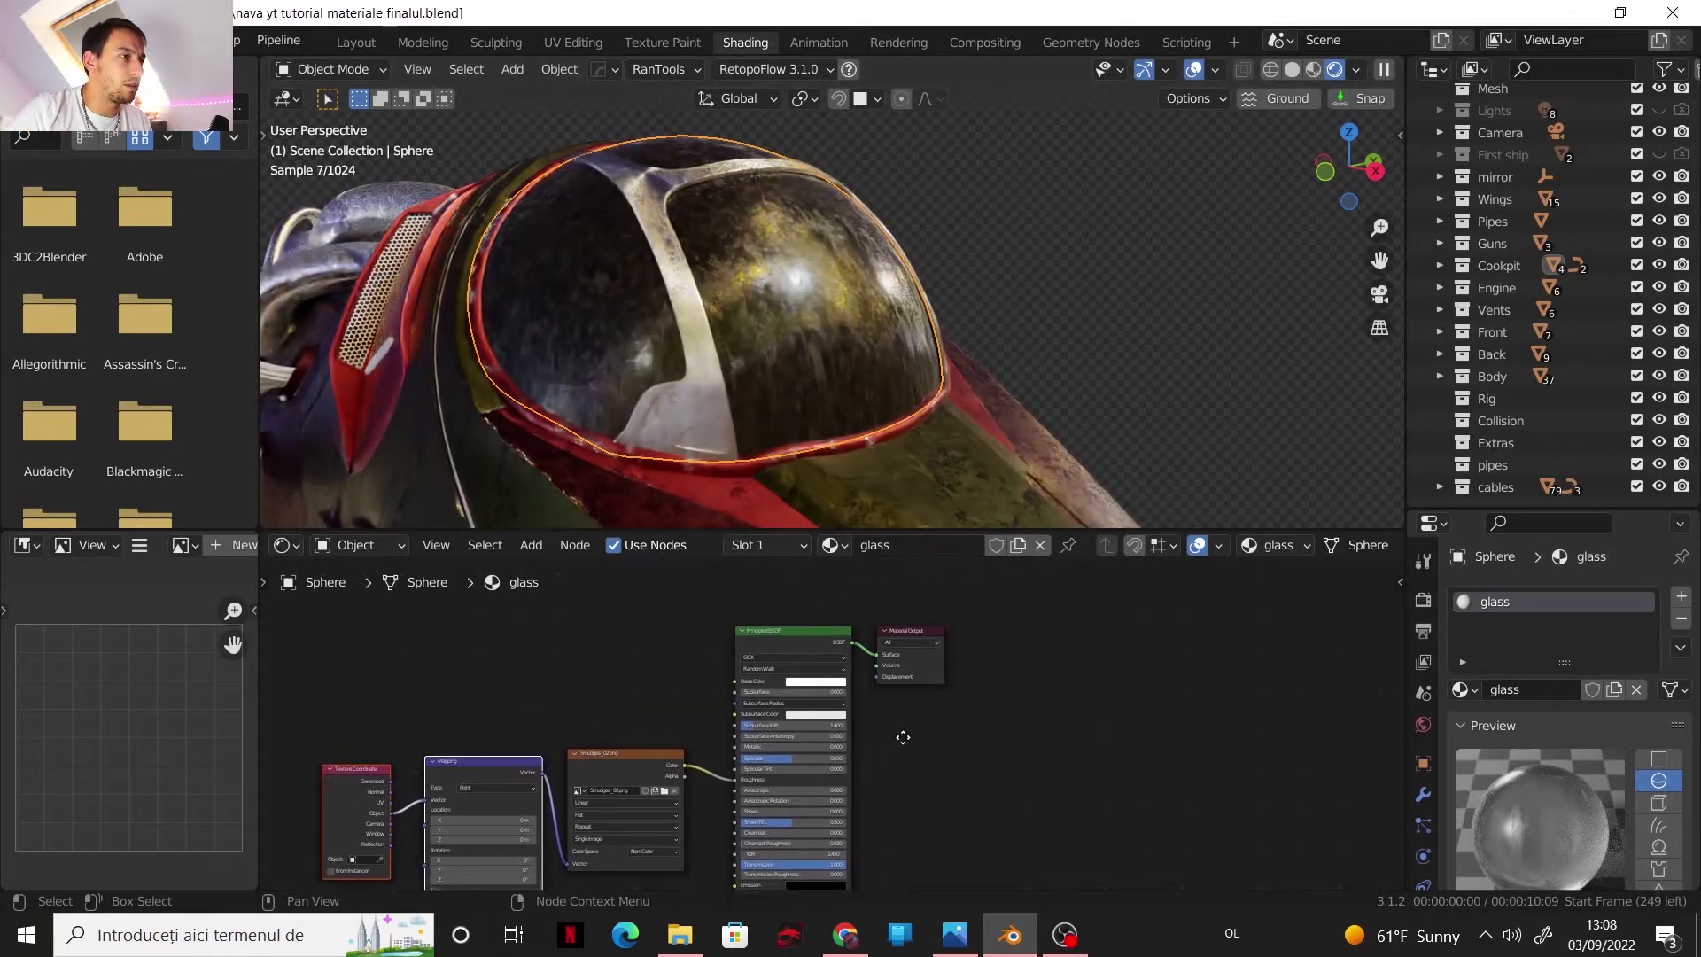
pyautogui.click(921, 630)
pyautogui.moveTo(928, 630); pyautogui.dragTo(1103, 642)
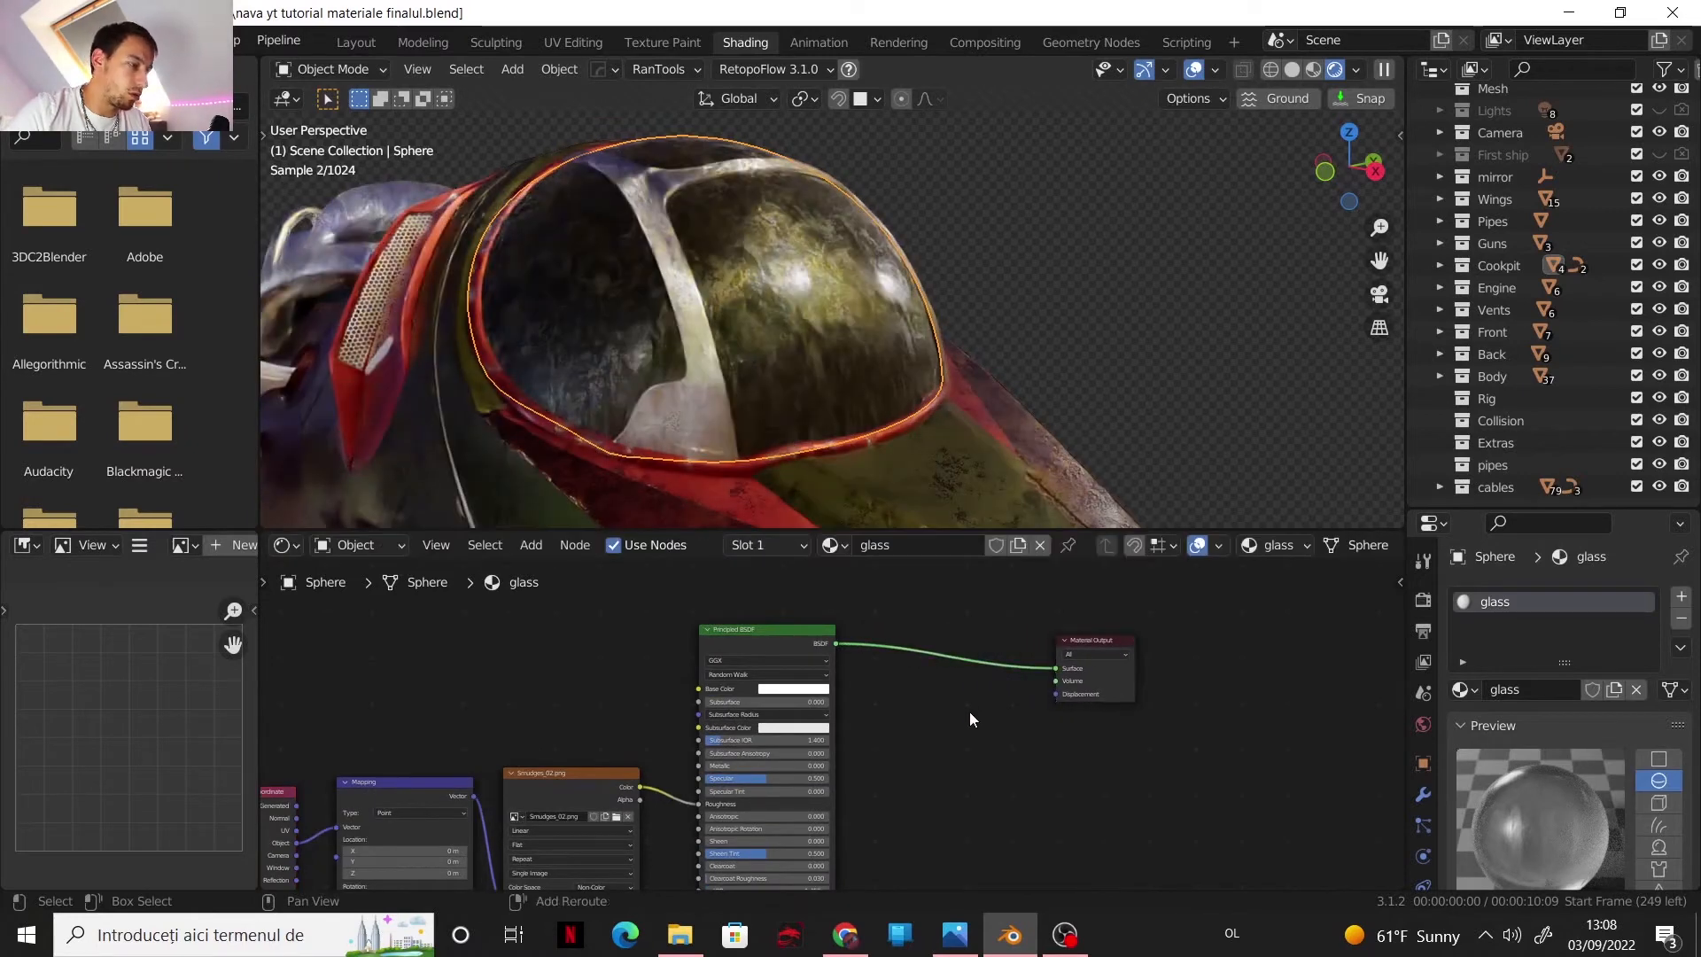
pyautogui.hotkey('shift', 'a')
pyautogui.moveTo(969, 712)
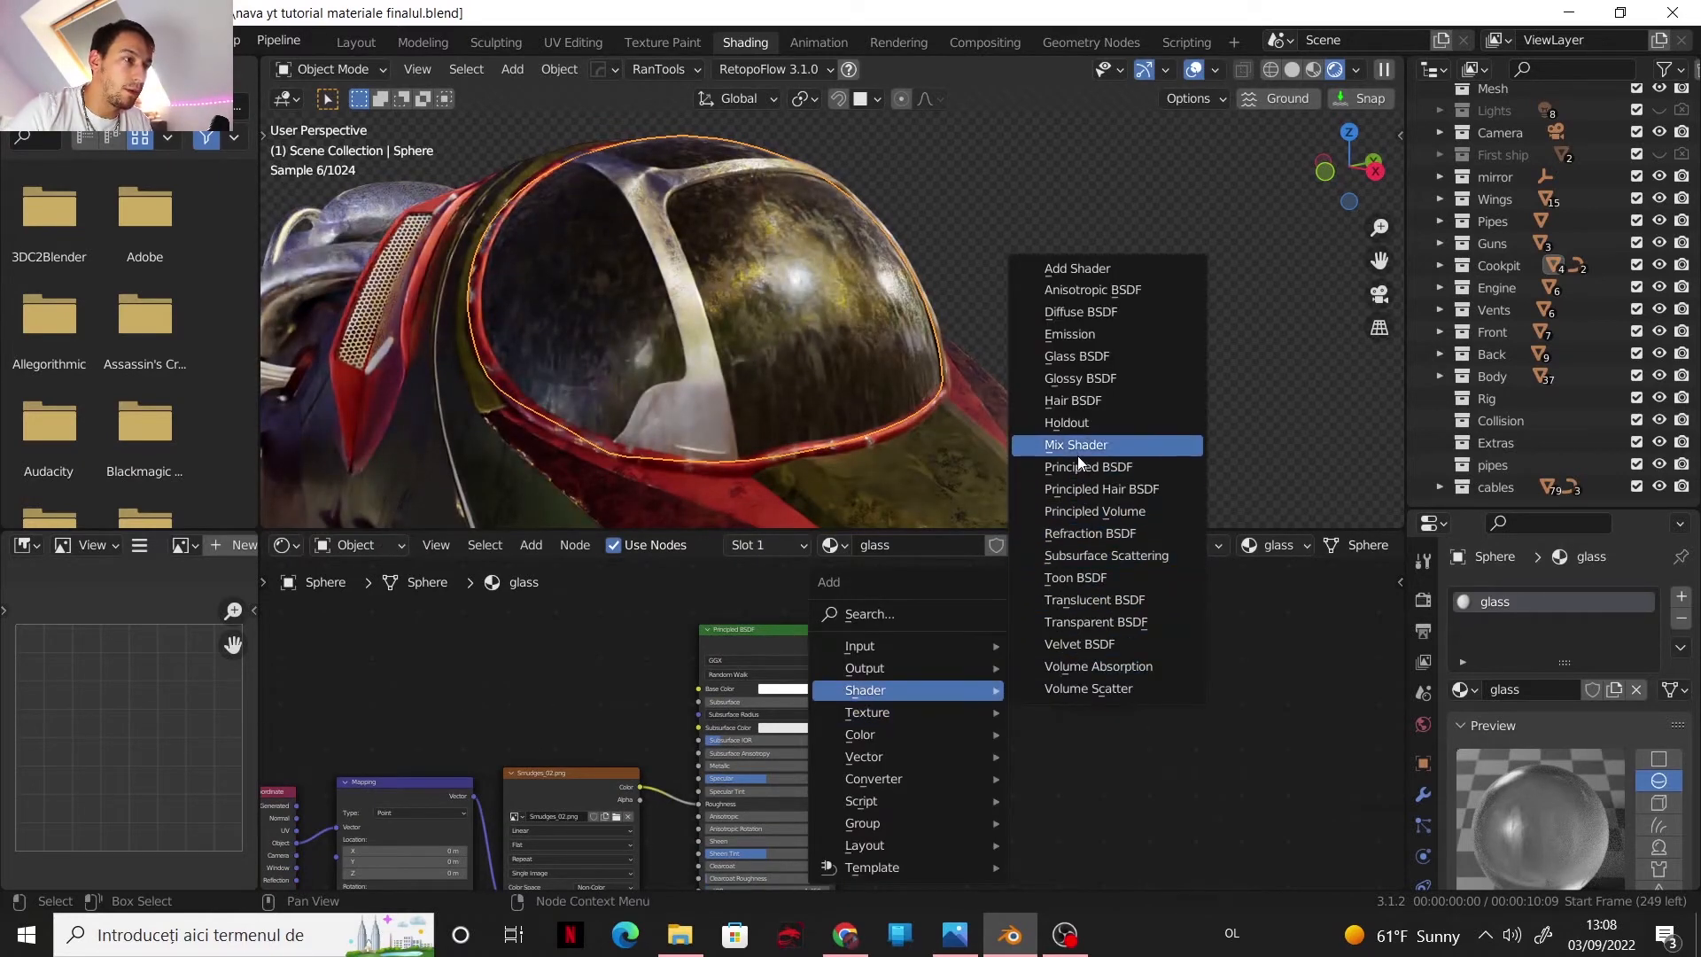
pyautogui.click(1077, 456)
pyautogui.click(965, 620)
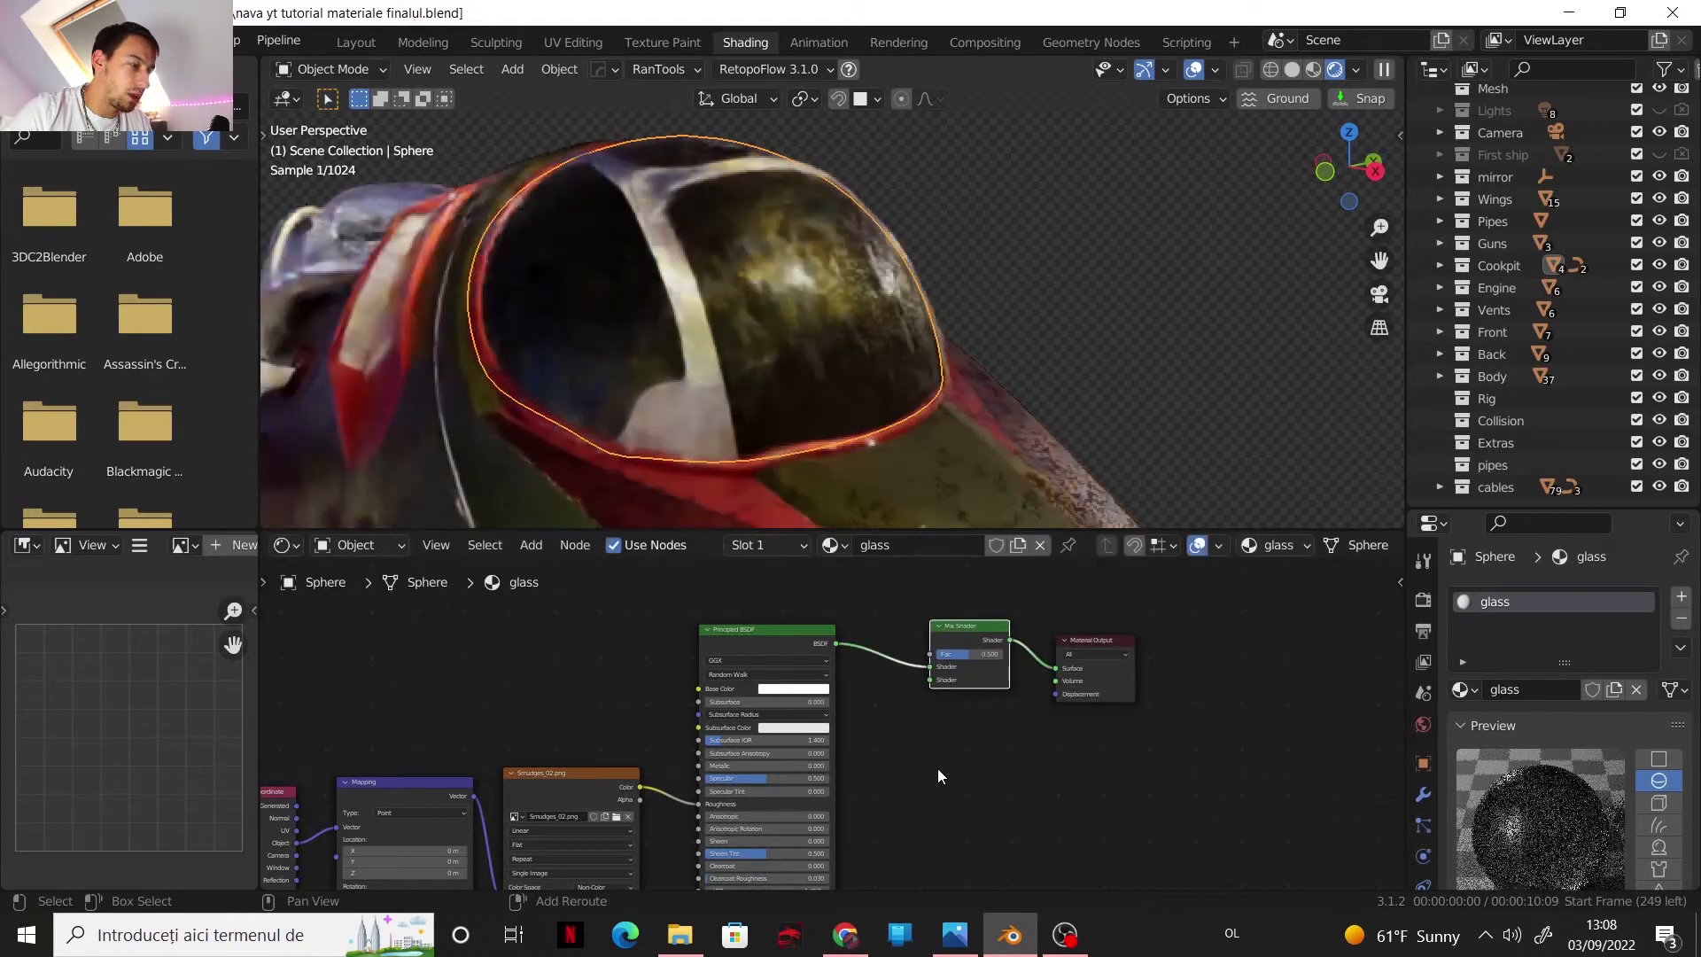
# - Add a Transparent BSDF below the Mix Shader and connect it to the mix's second Shader input
pyautogui.hotkey('shift', 'a')
pyautogui.moveTo(912, 710)
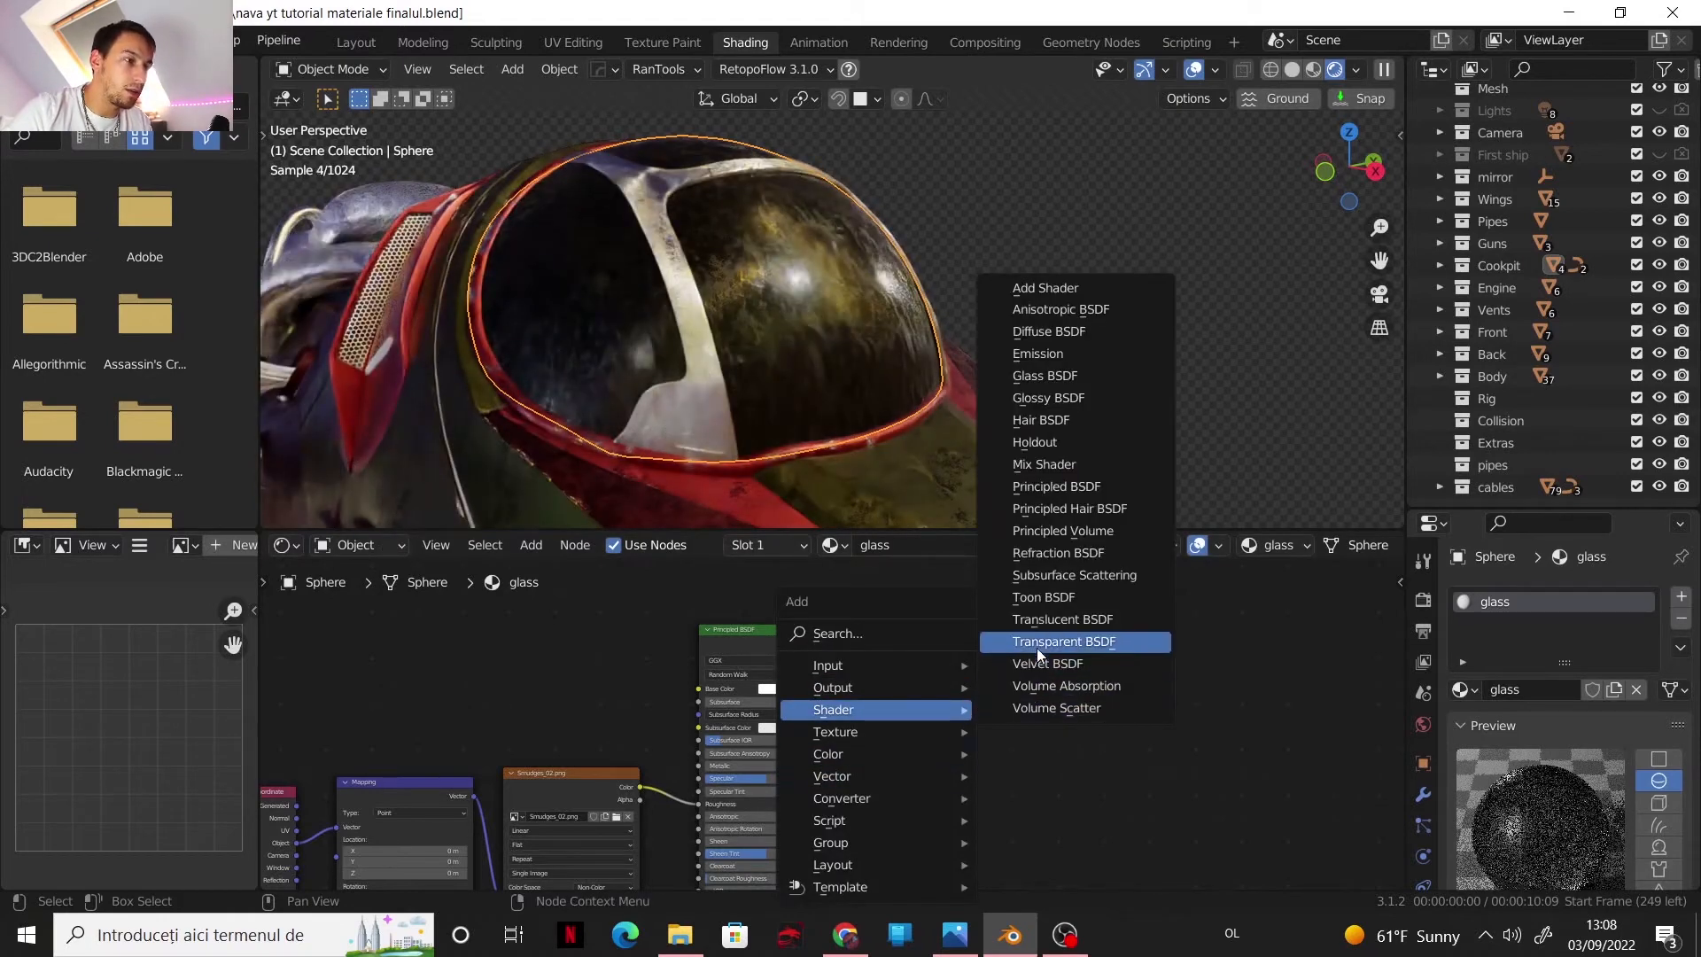
pyautogui.click(1036, 647)
pyautogui.click(941, 747)
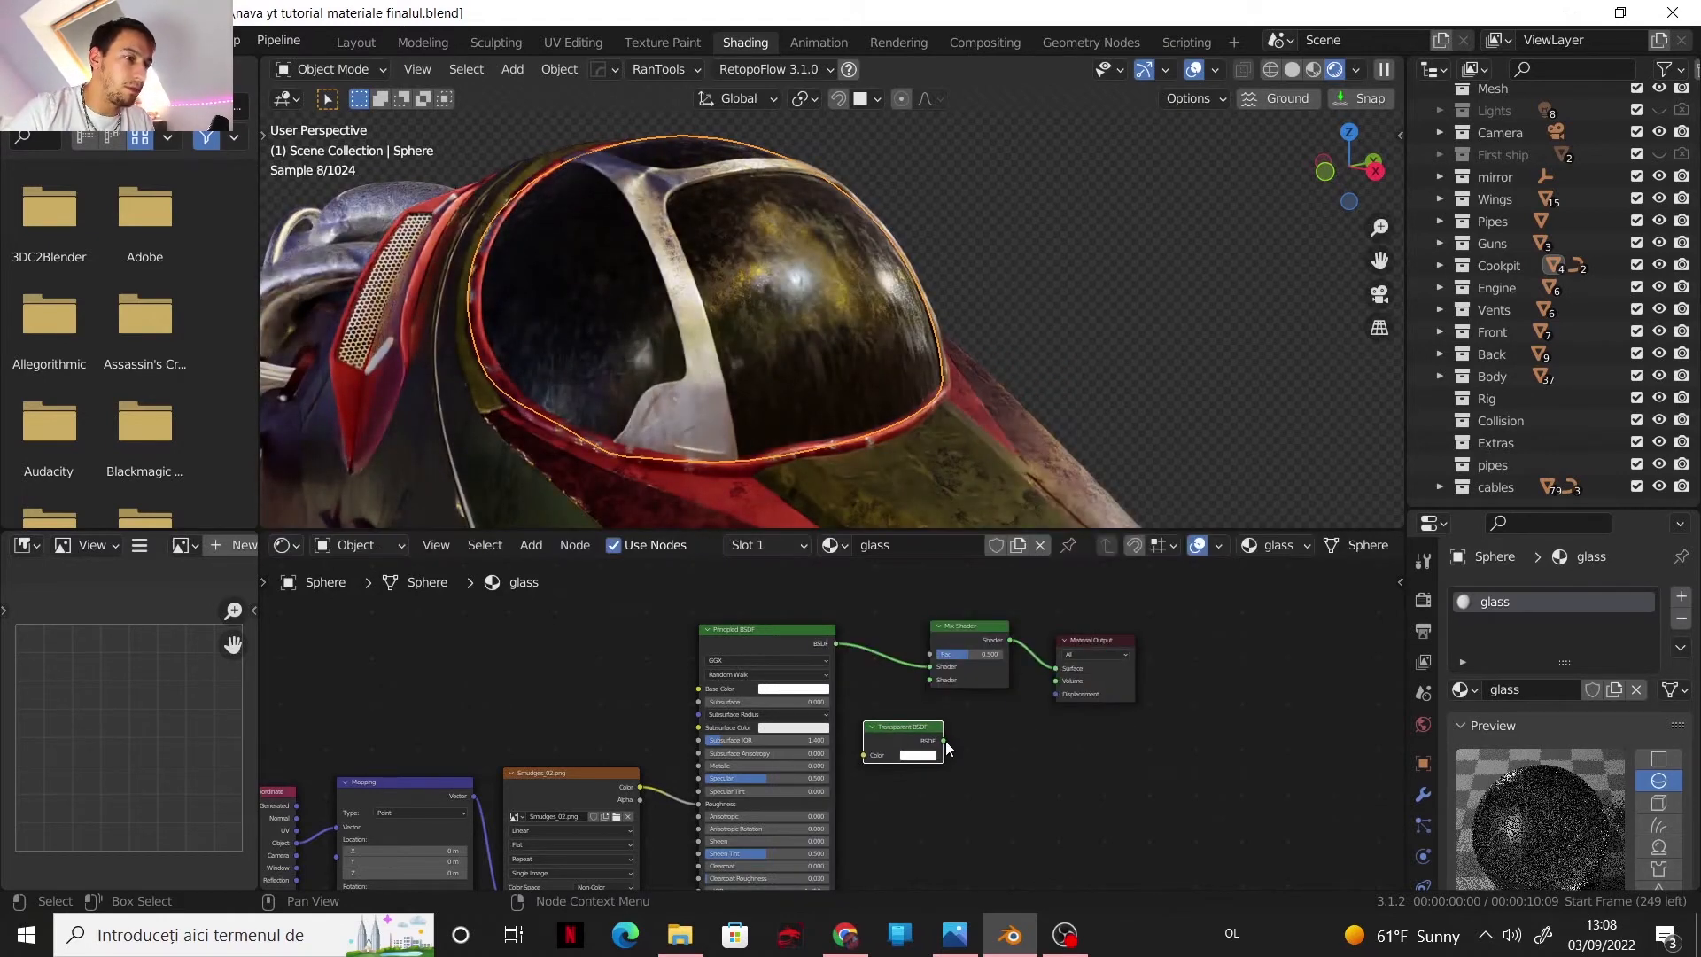
pyautogui.moveTo(945, 741); pyautogui.dragTo(930, 680)
pyautogui.moveTo(907, 684); pyautogui.dragTo(981, 750, button='middle')
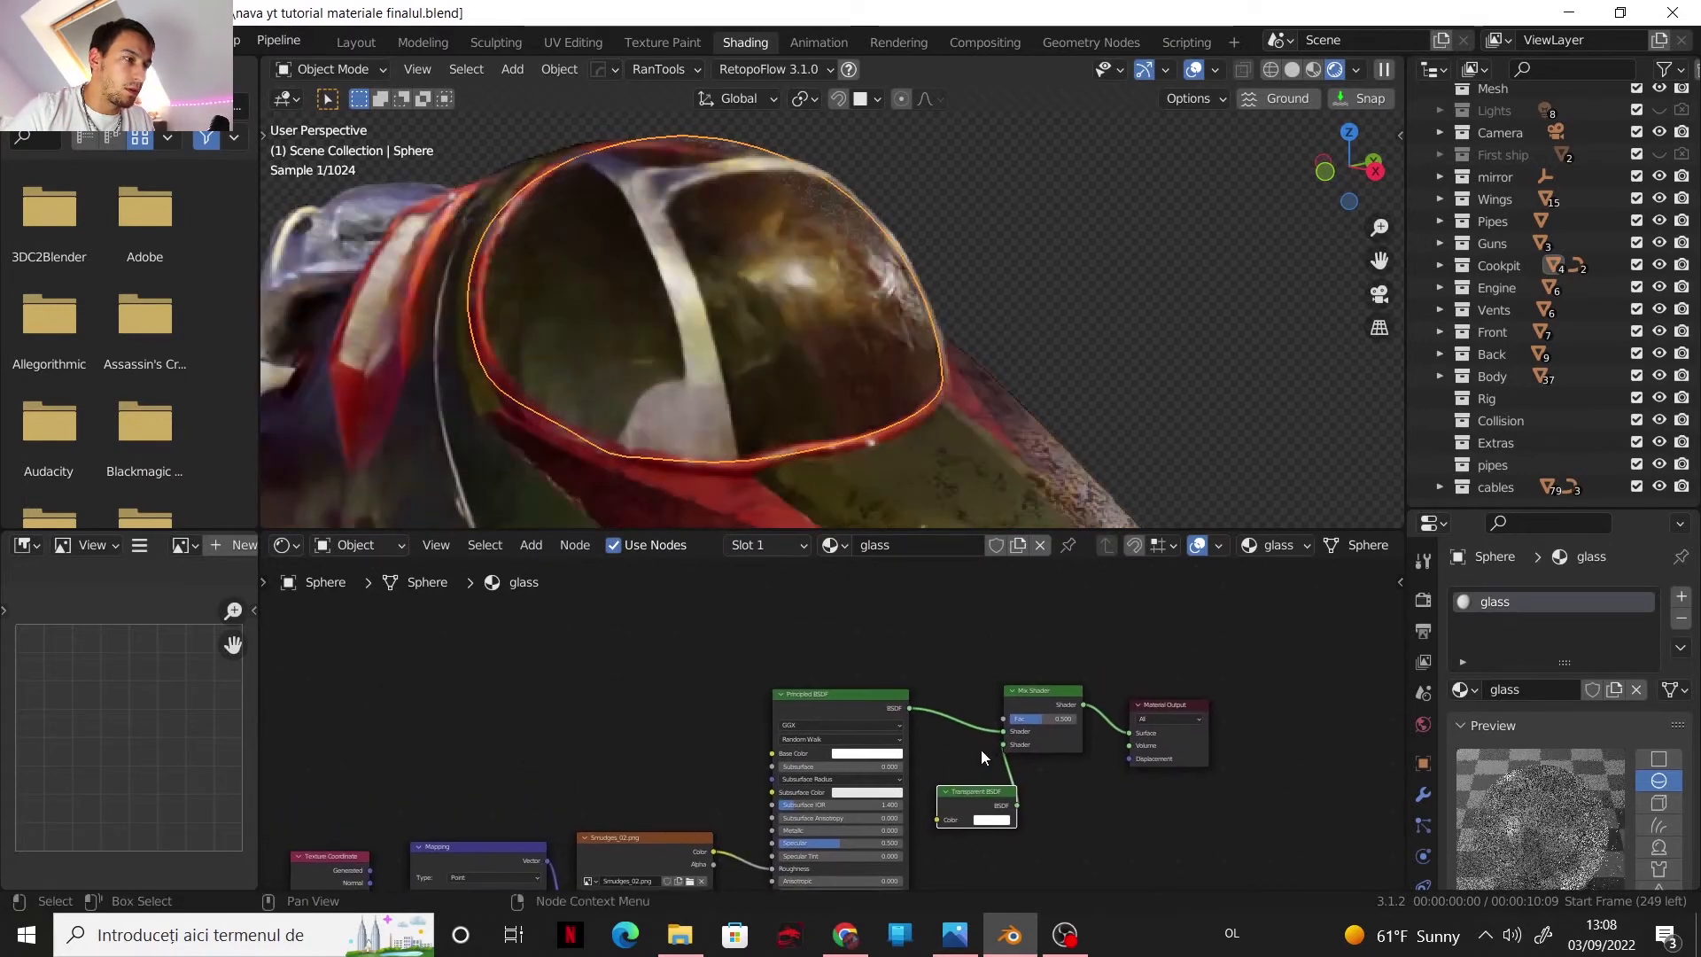
# - Add a Light Path node and connect its Is Shadow Ray output to the Mix Shader's Fac
pyautogui.moveTo(921, 635); pyautogui.dragTo(934, 663, button='middle')
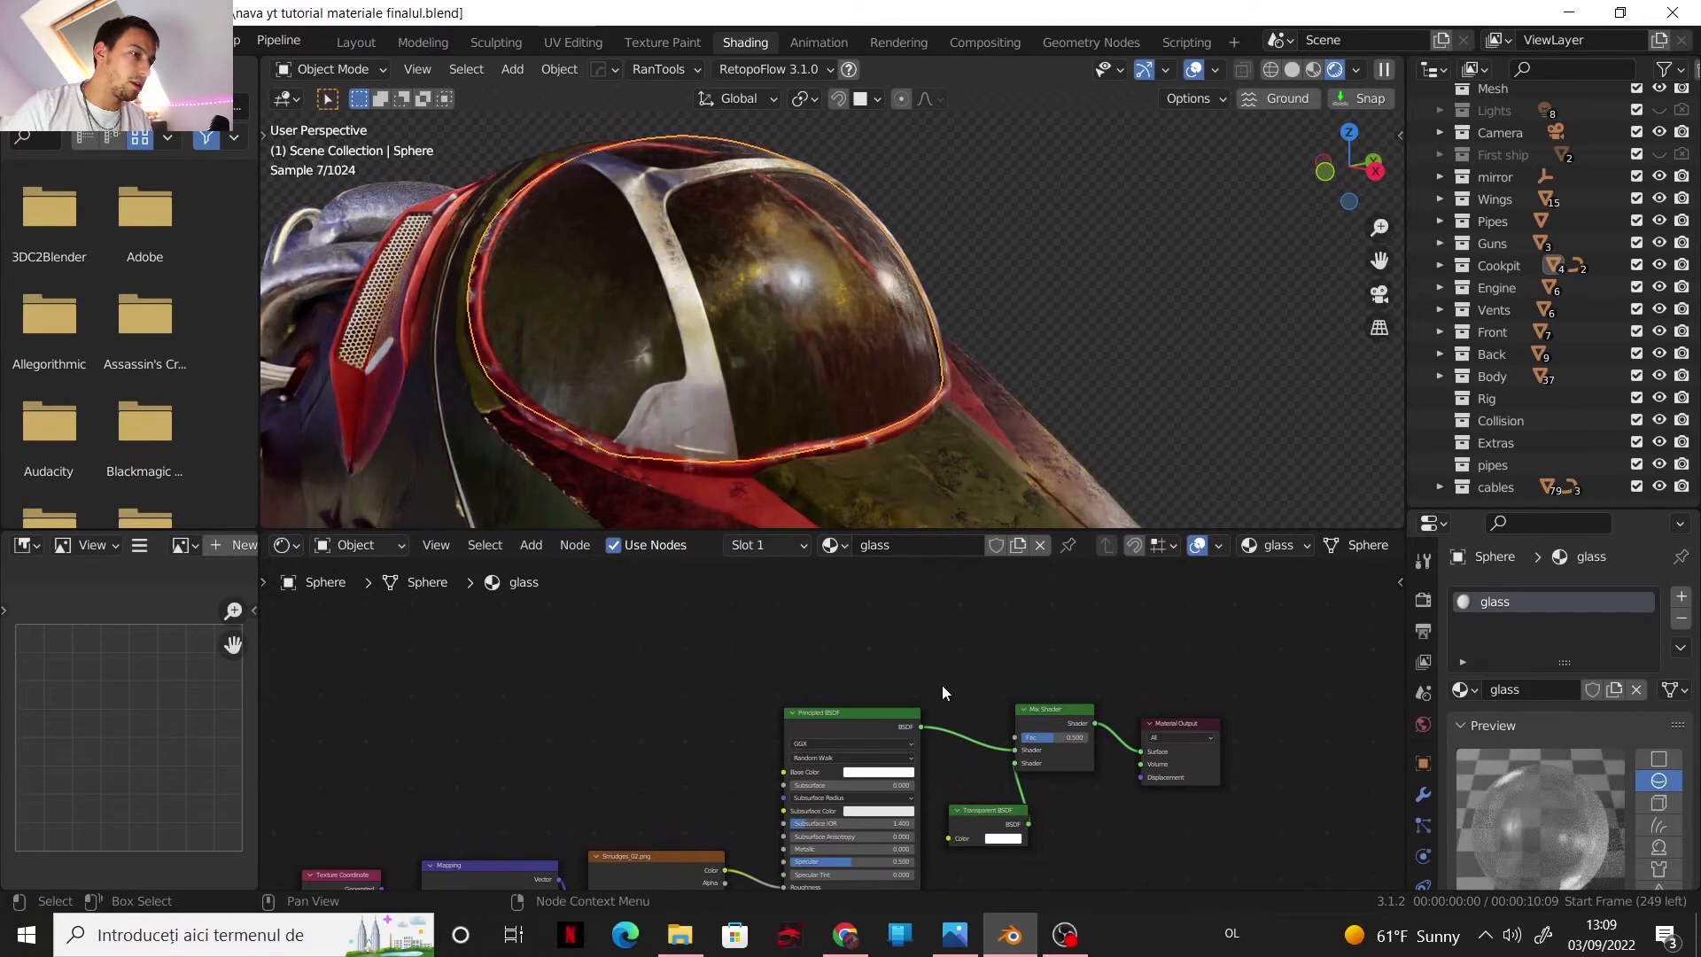
pyautogui.hotkey('shift', 'a')
pyautogui.moveTo(861, 641)
pyautogui.moveTo(836, 598)
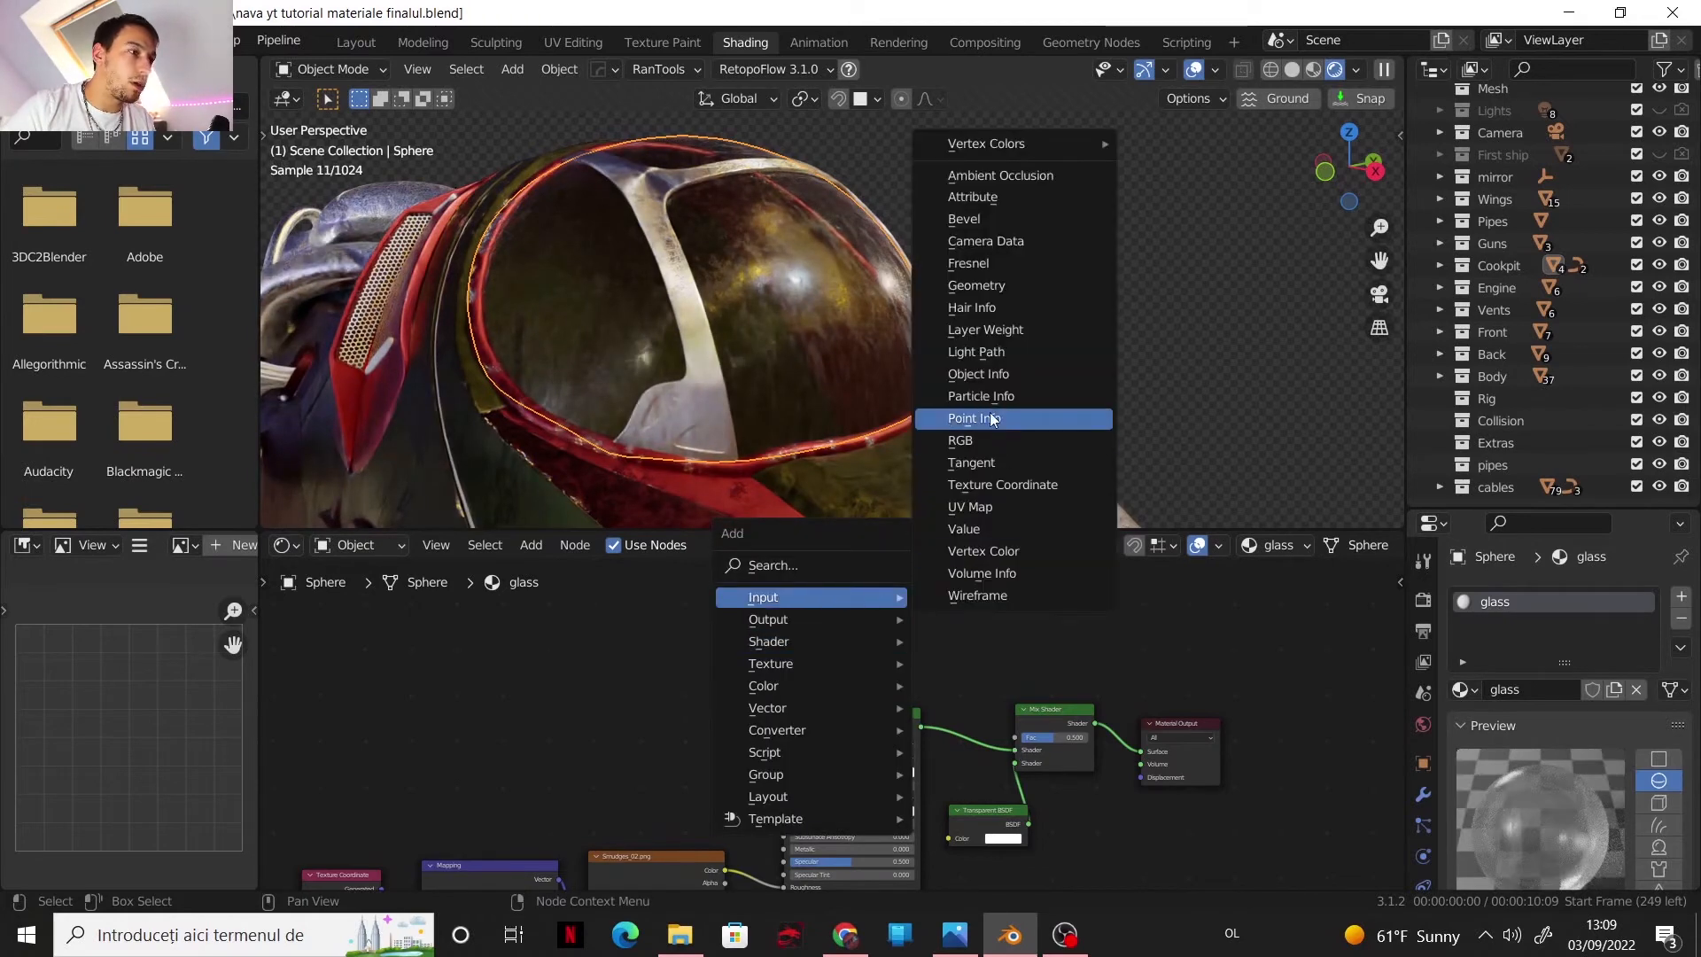
pyautogui.click(951, 383)
pyautogui.click(699, 622)
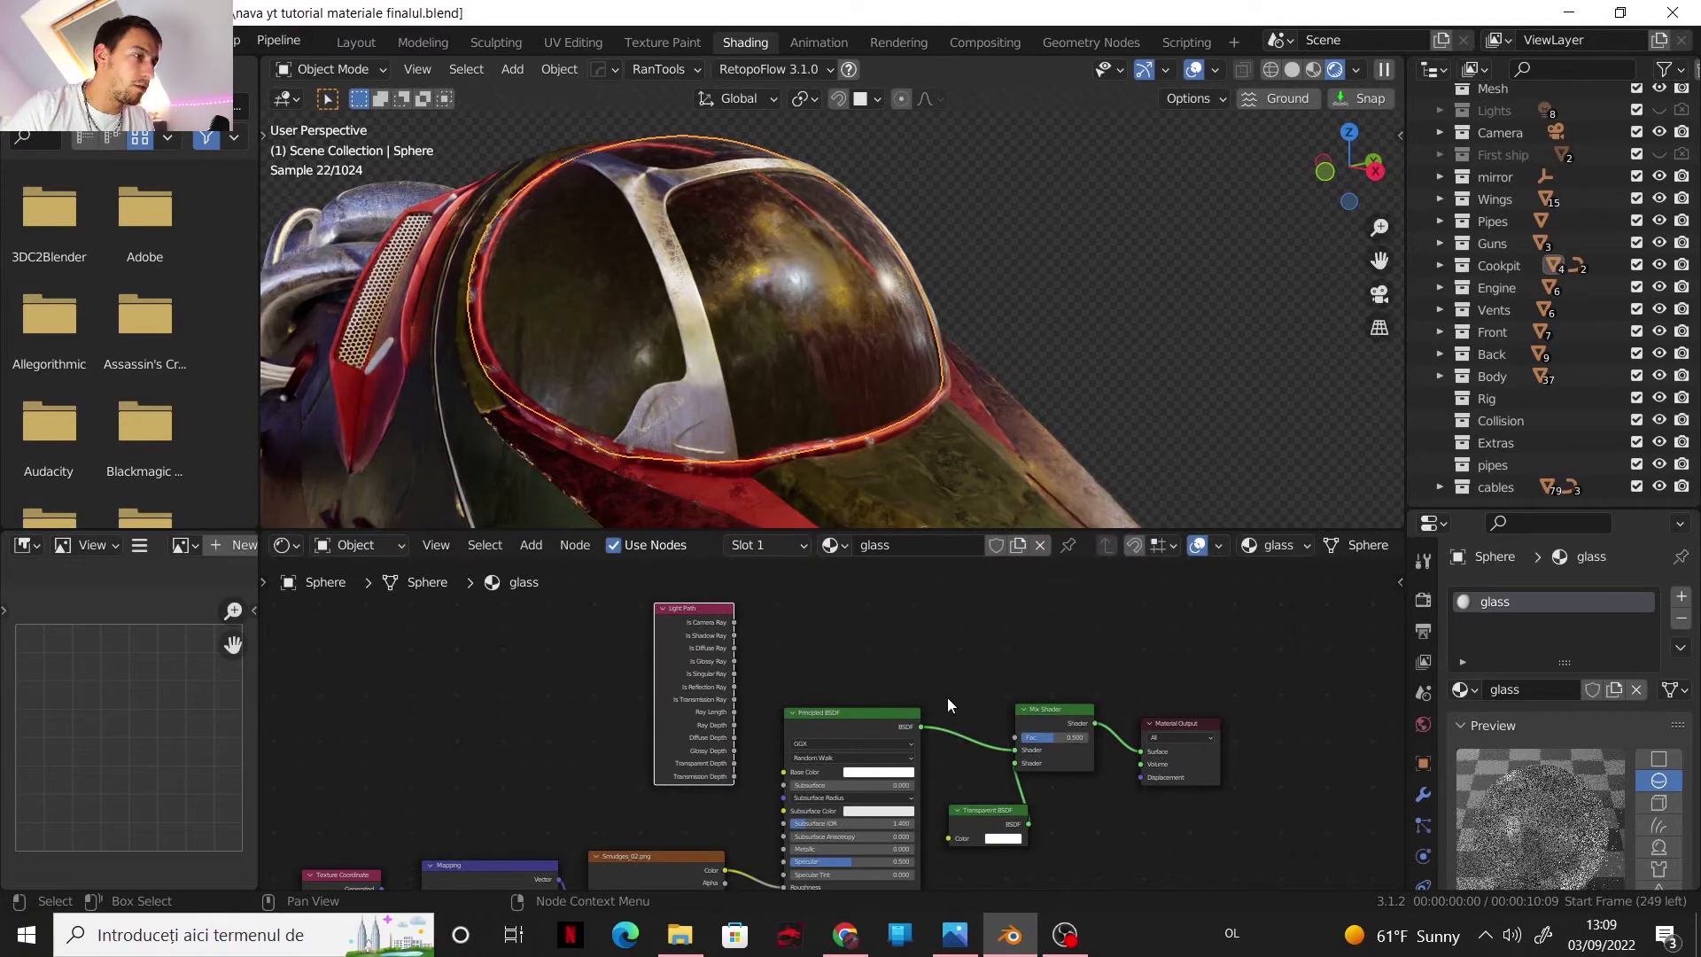
pyautogui.moveTo(735, 636); pyautogui.dragTo(1015, 737)
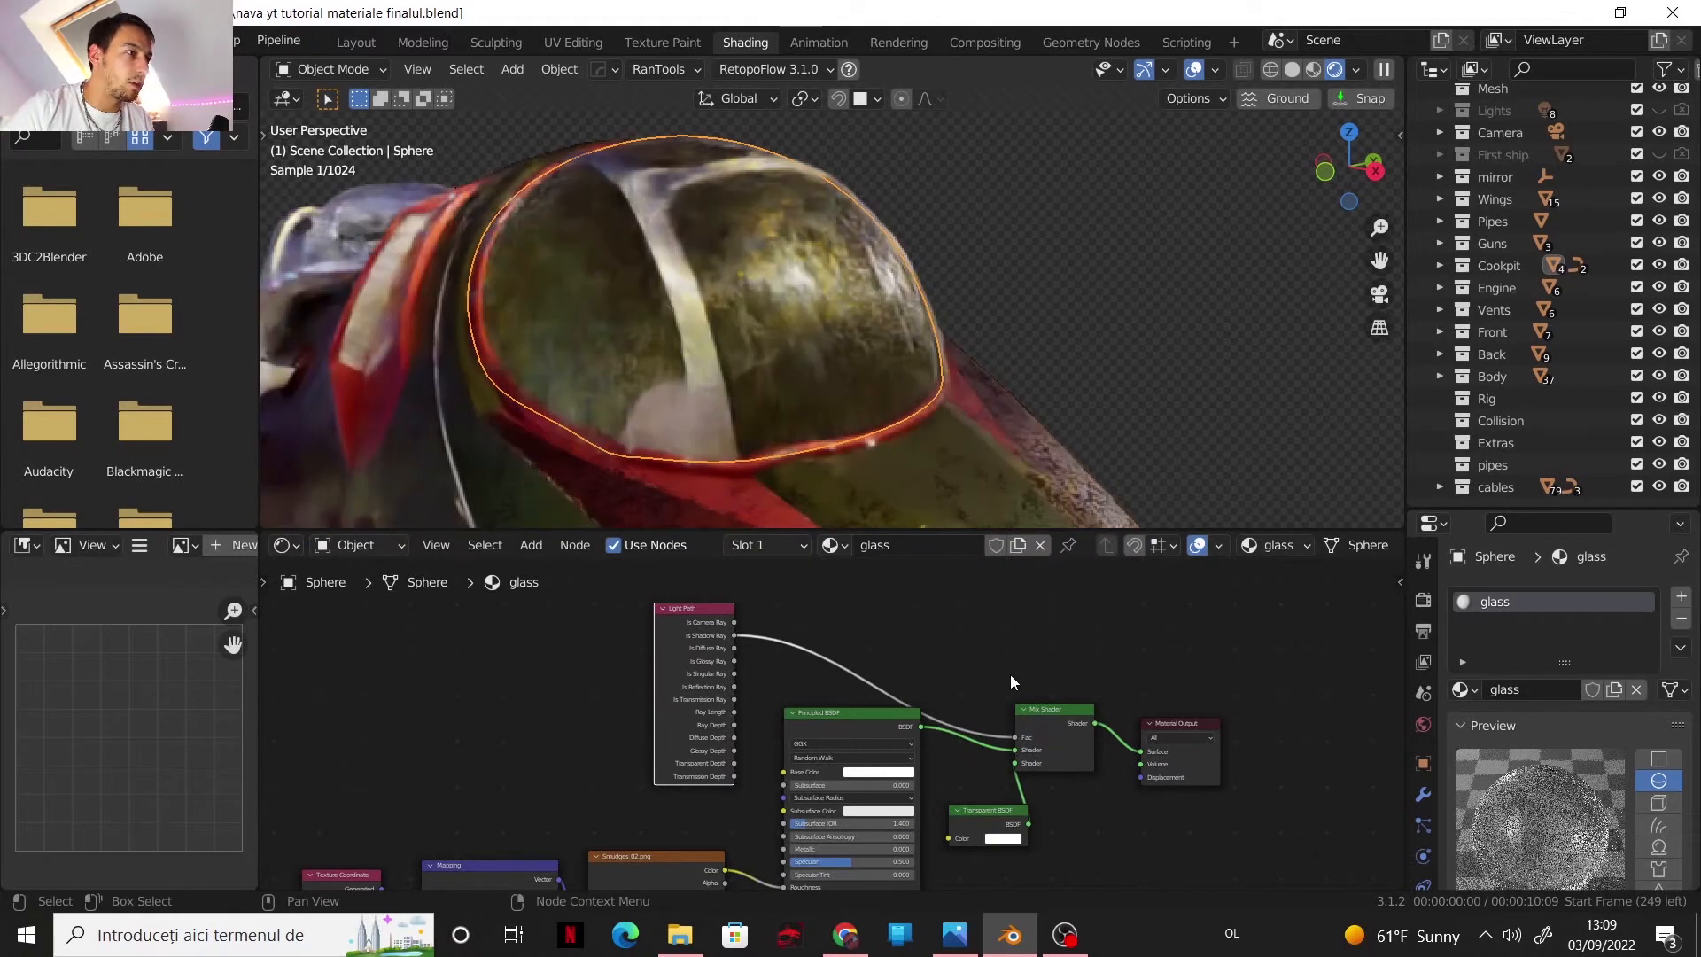
# - Assign the existing glass material to the white sphere on the ship's underside
pyautogui.moveTo(956, 443); pyautogui.dragTo(922, 310, button='middle')
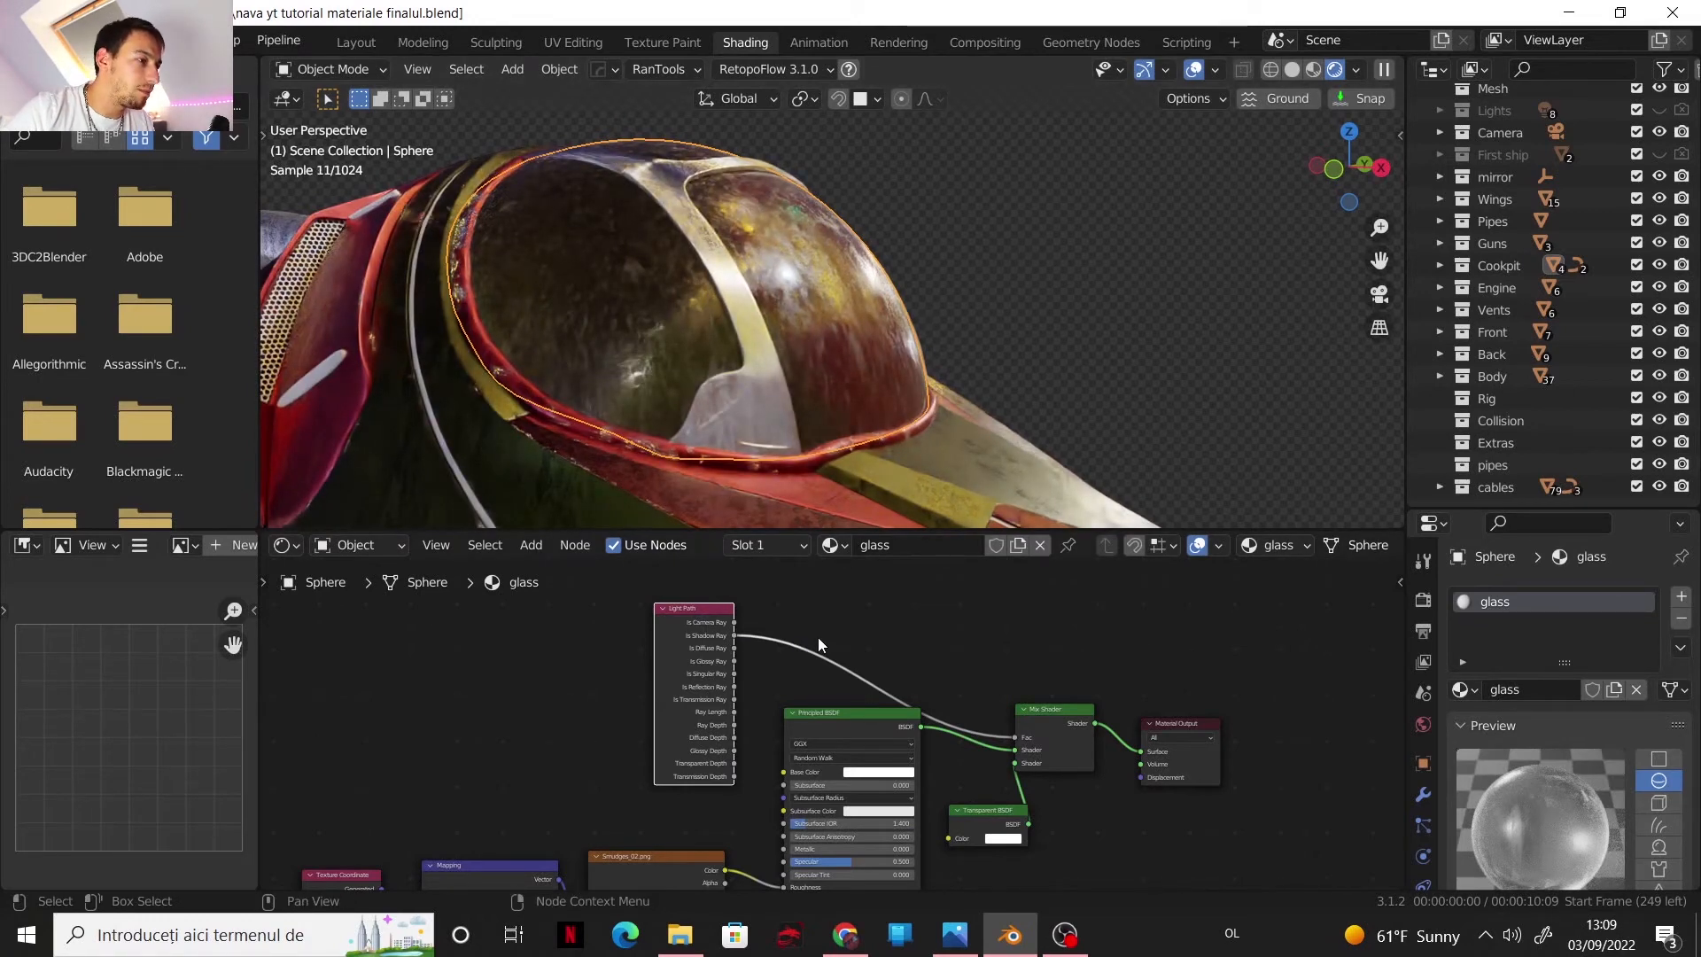
pyautogui.moveTo(886, 399); pyautogui.dragTo(751, 439, button='middle')
pyautogui.click(765, 432)
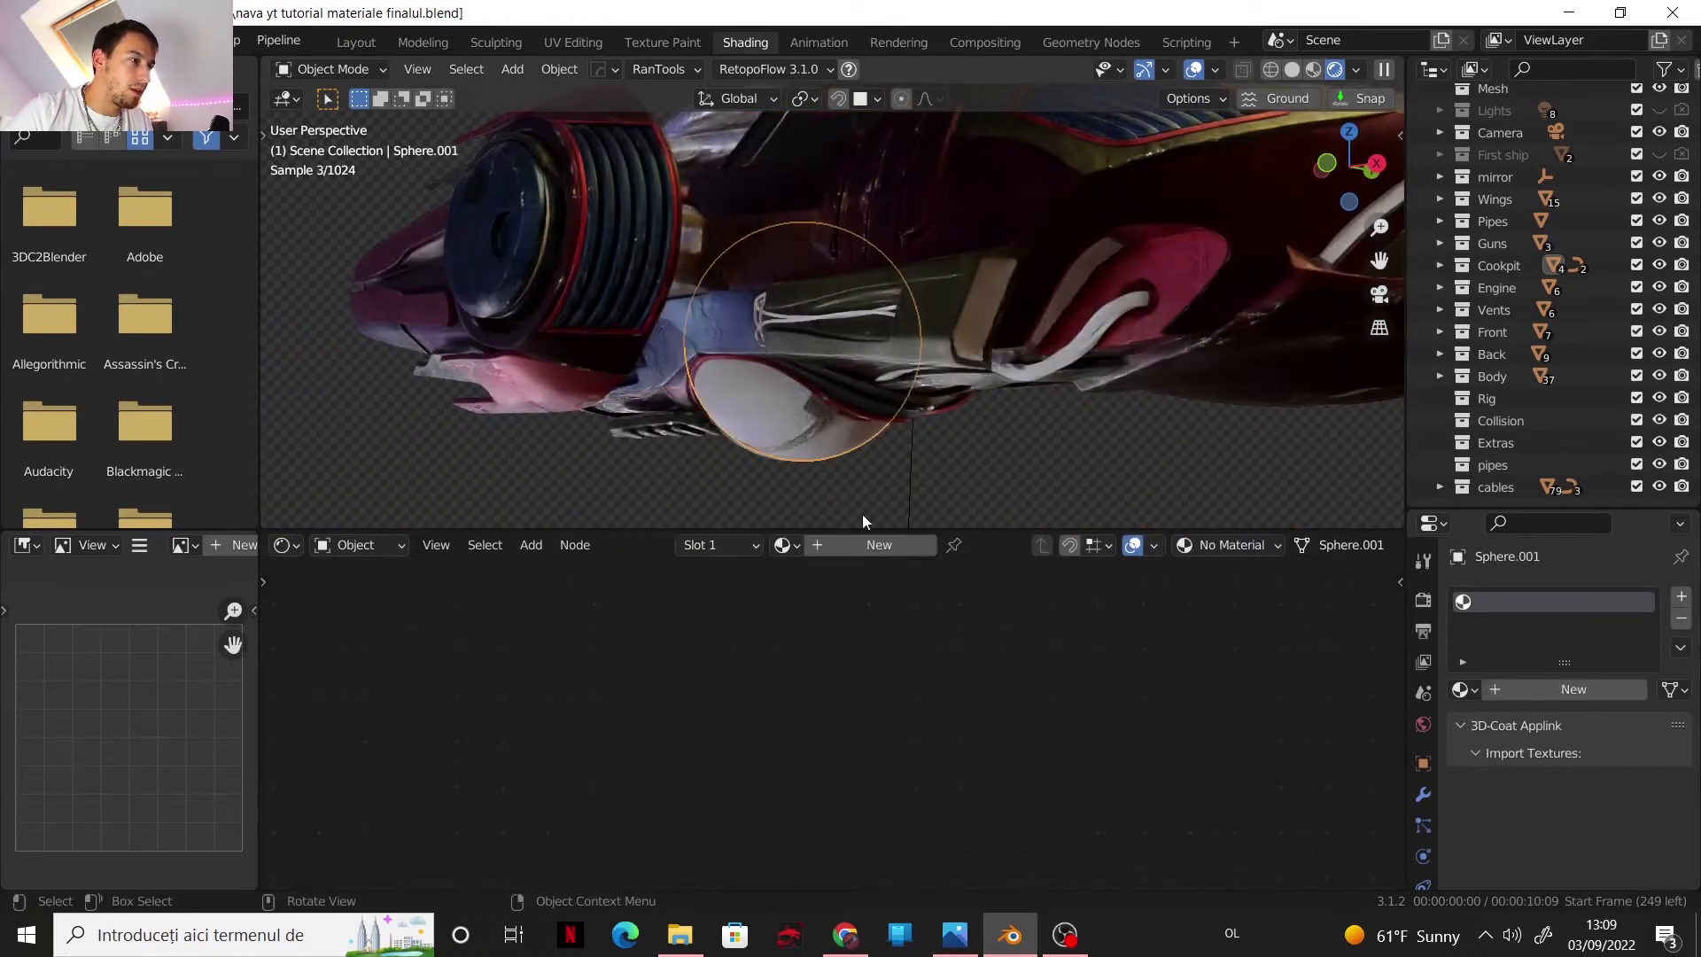
pyautogui.click(783, 545)
pyautogui.click(826, 642)
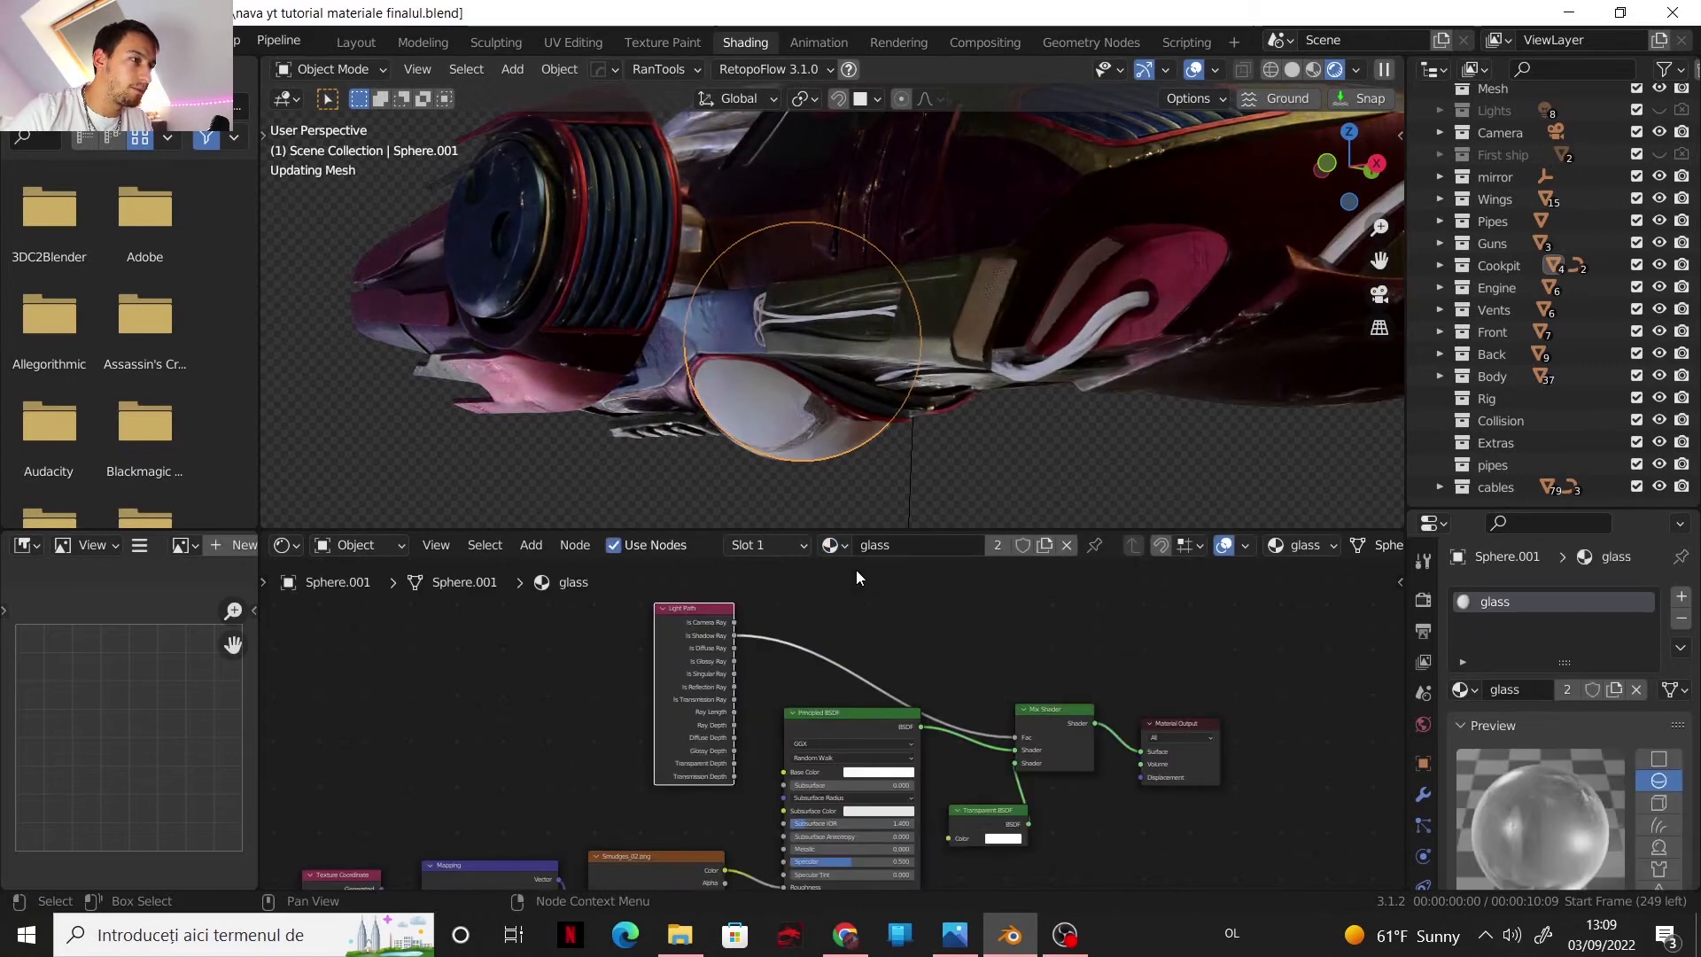
# - Switch the viewport to material preview and hide the collections from mirror through pipes, leaving cables visible
pyautogui.scroll(-1, 1010, 344)
pyautogui.moveTo(1011, 343); pyautogui.dragTo(1019, 283, button='middle')
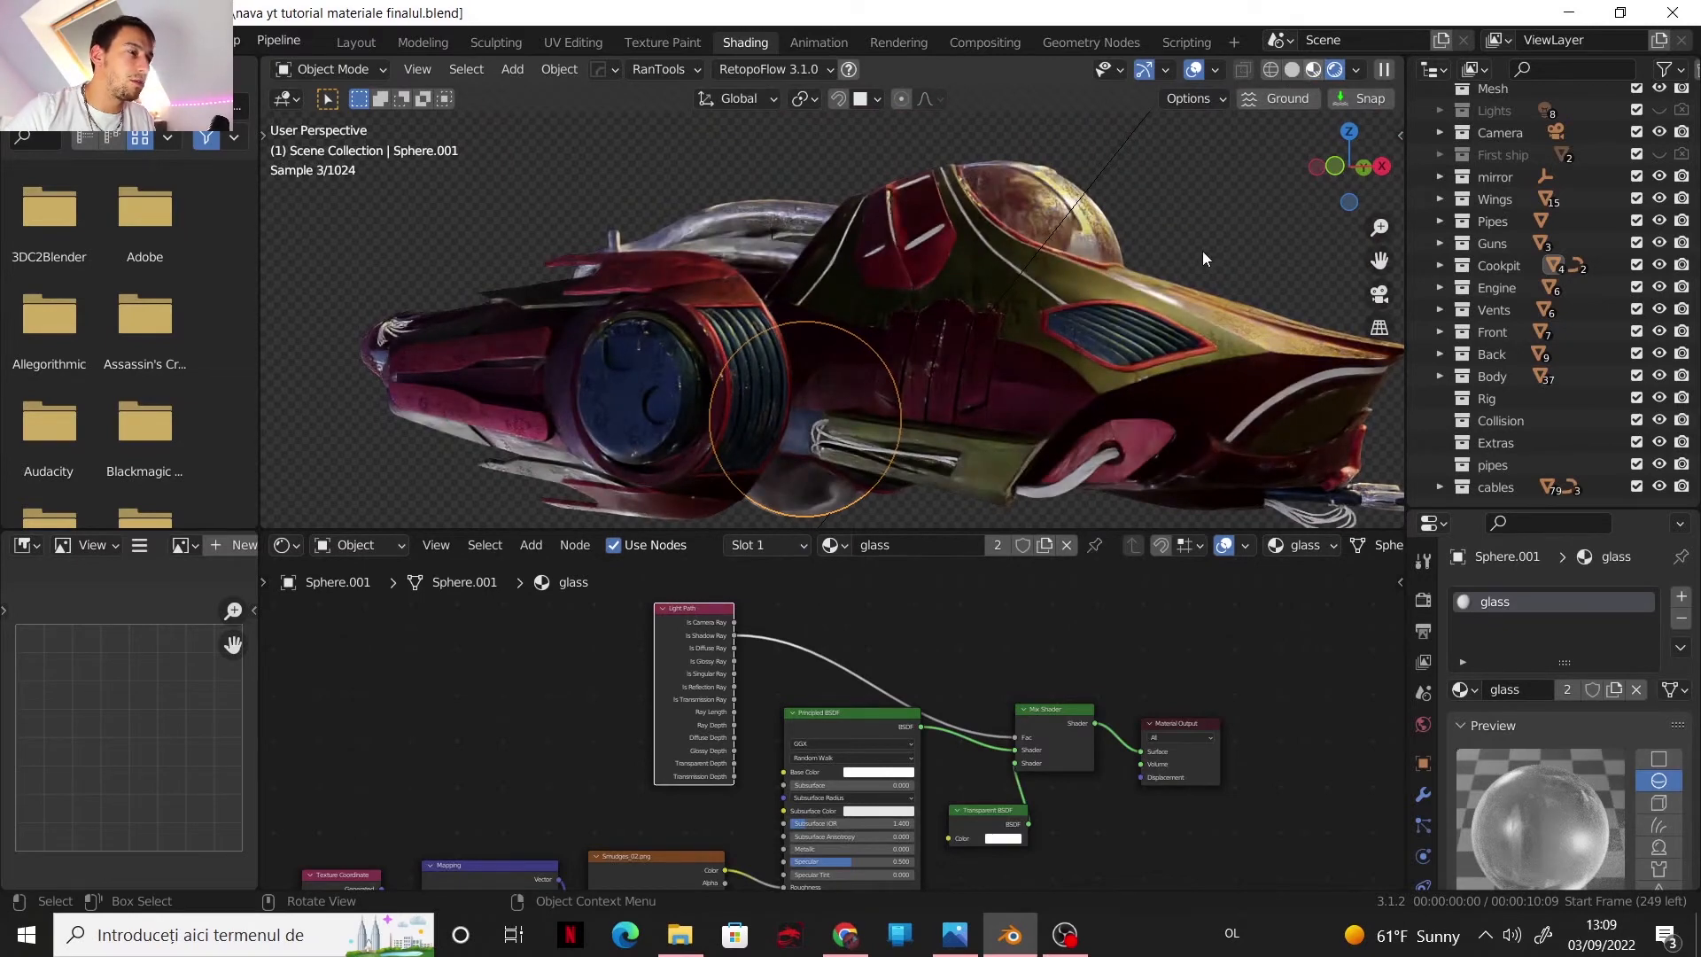
pyautogui.click(1313, 70)
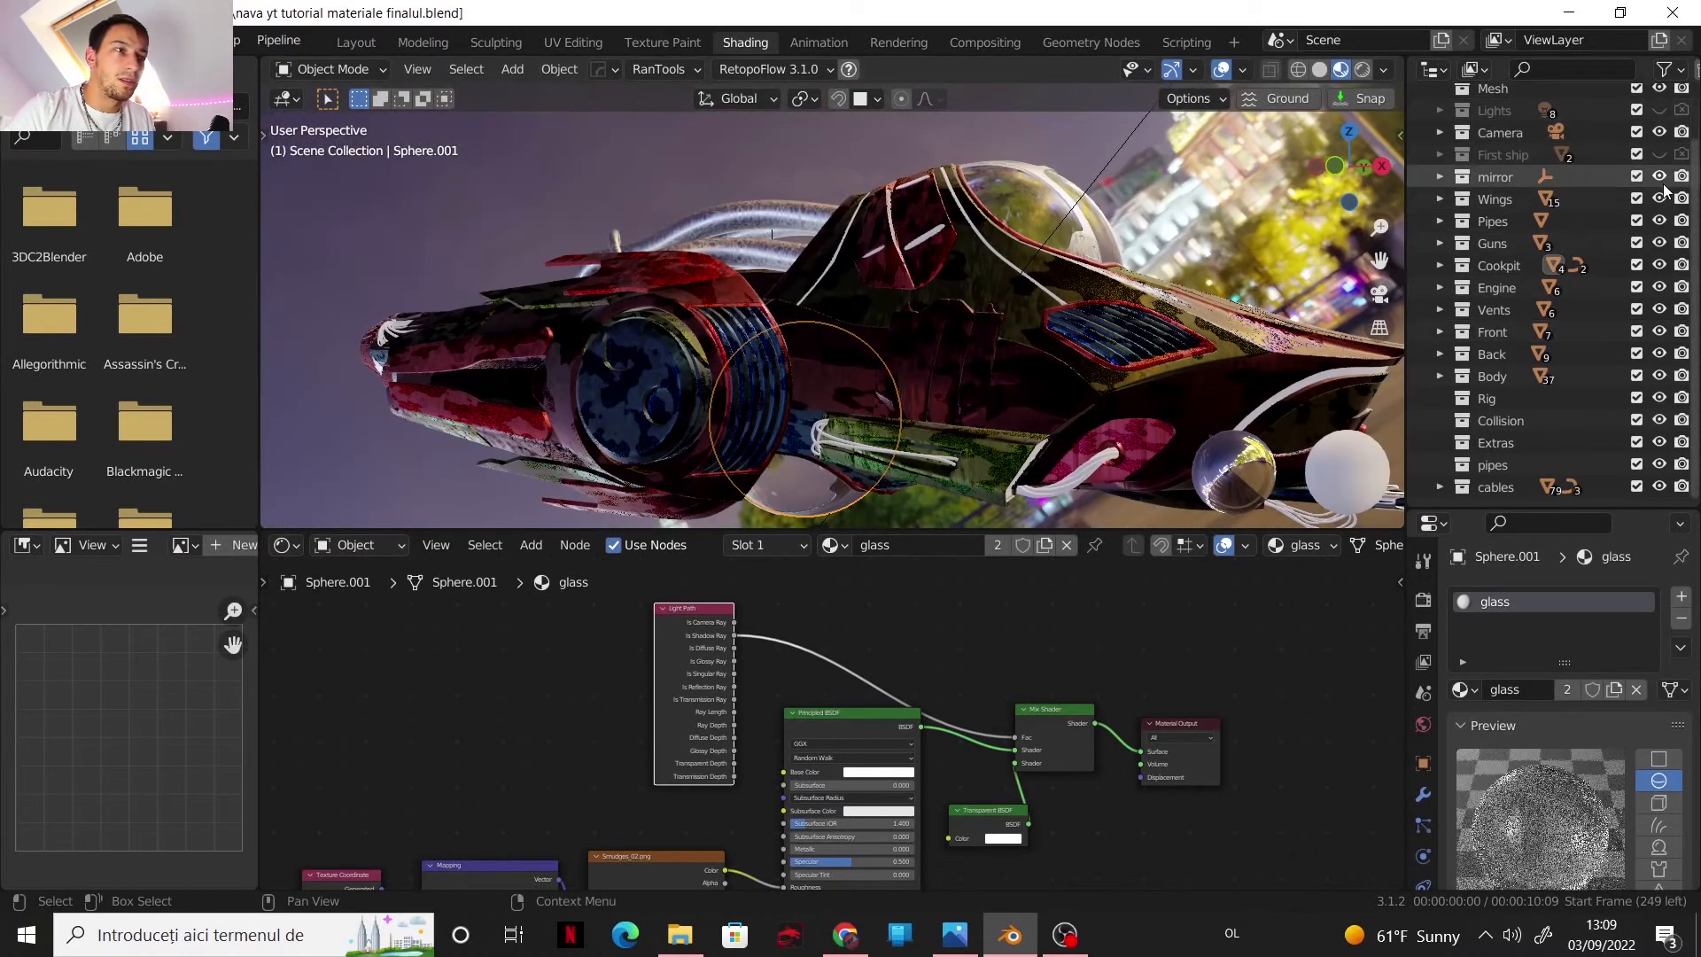
pyautogui.moveTo(1661, 181); pyautogui.dragTo(1661, 443)
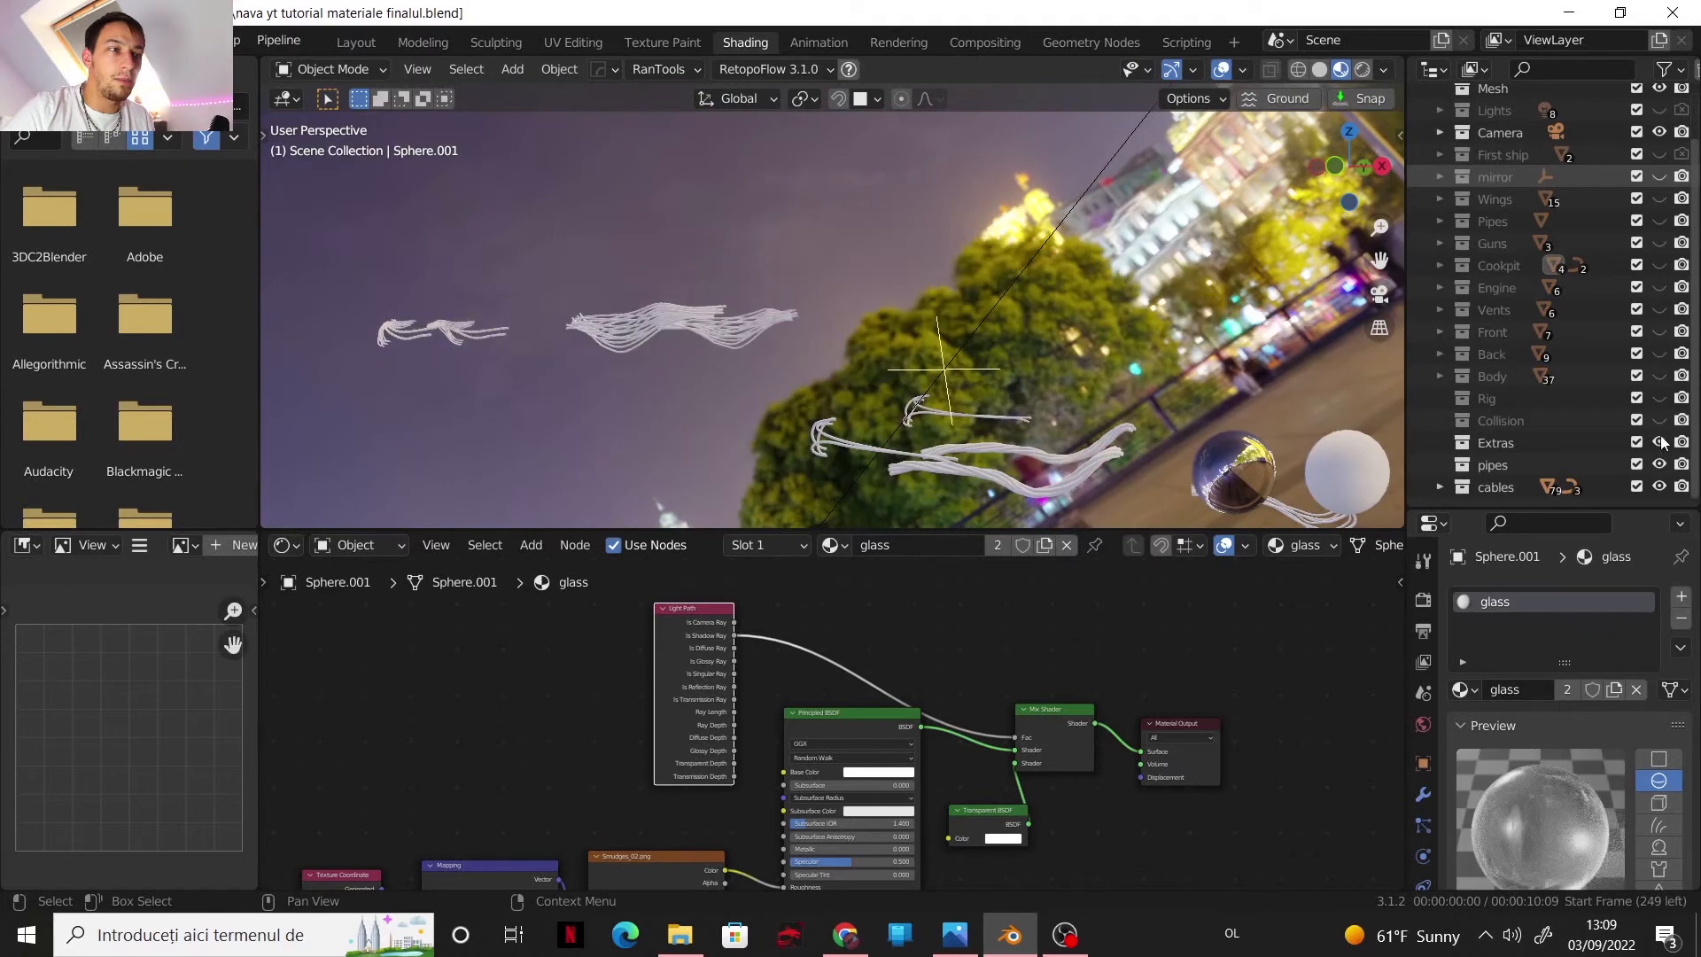
# - Create a new material named cbles for one cable in the large bundle
pyautogui.moveTo(928, 307); pyautogui.dragTo(833, 301, button='middle')
pyautogui.click(861, 293)
pyautogui.scroll(4, 847, 323)
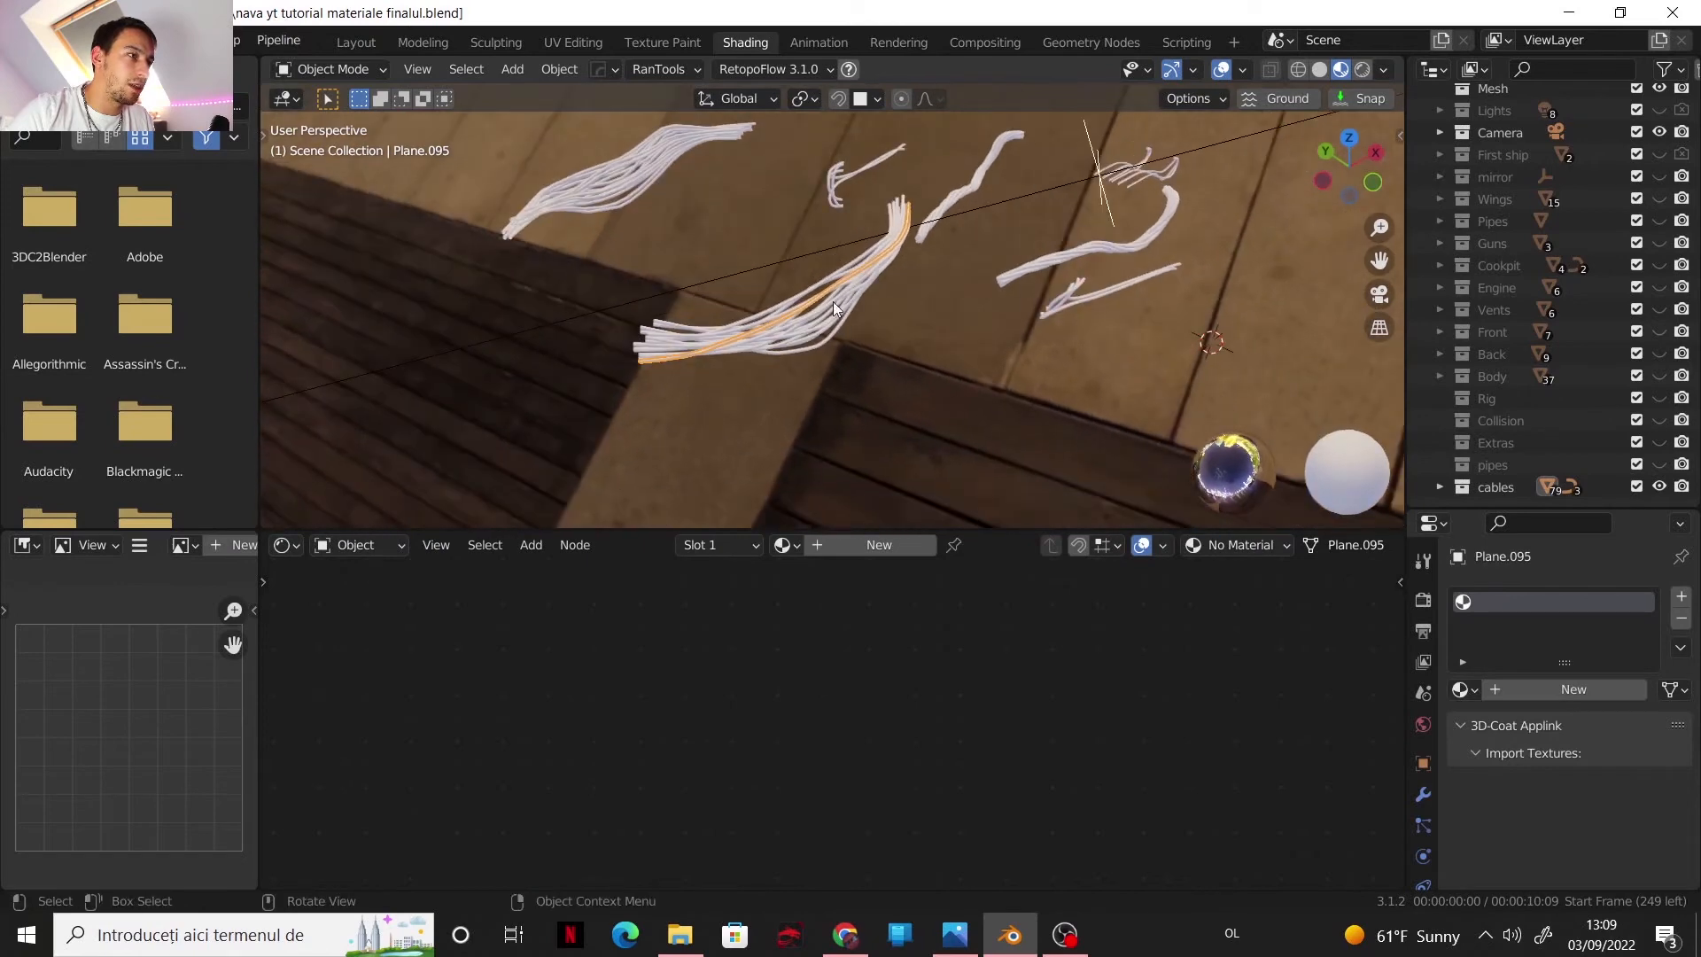
pyautogui.scroll(5, 826, 299)
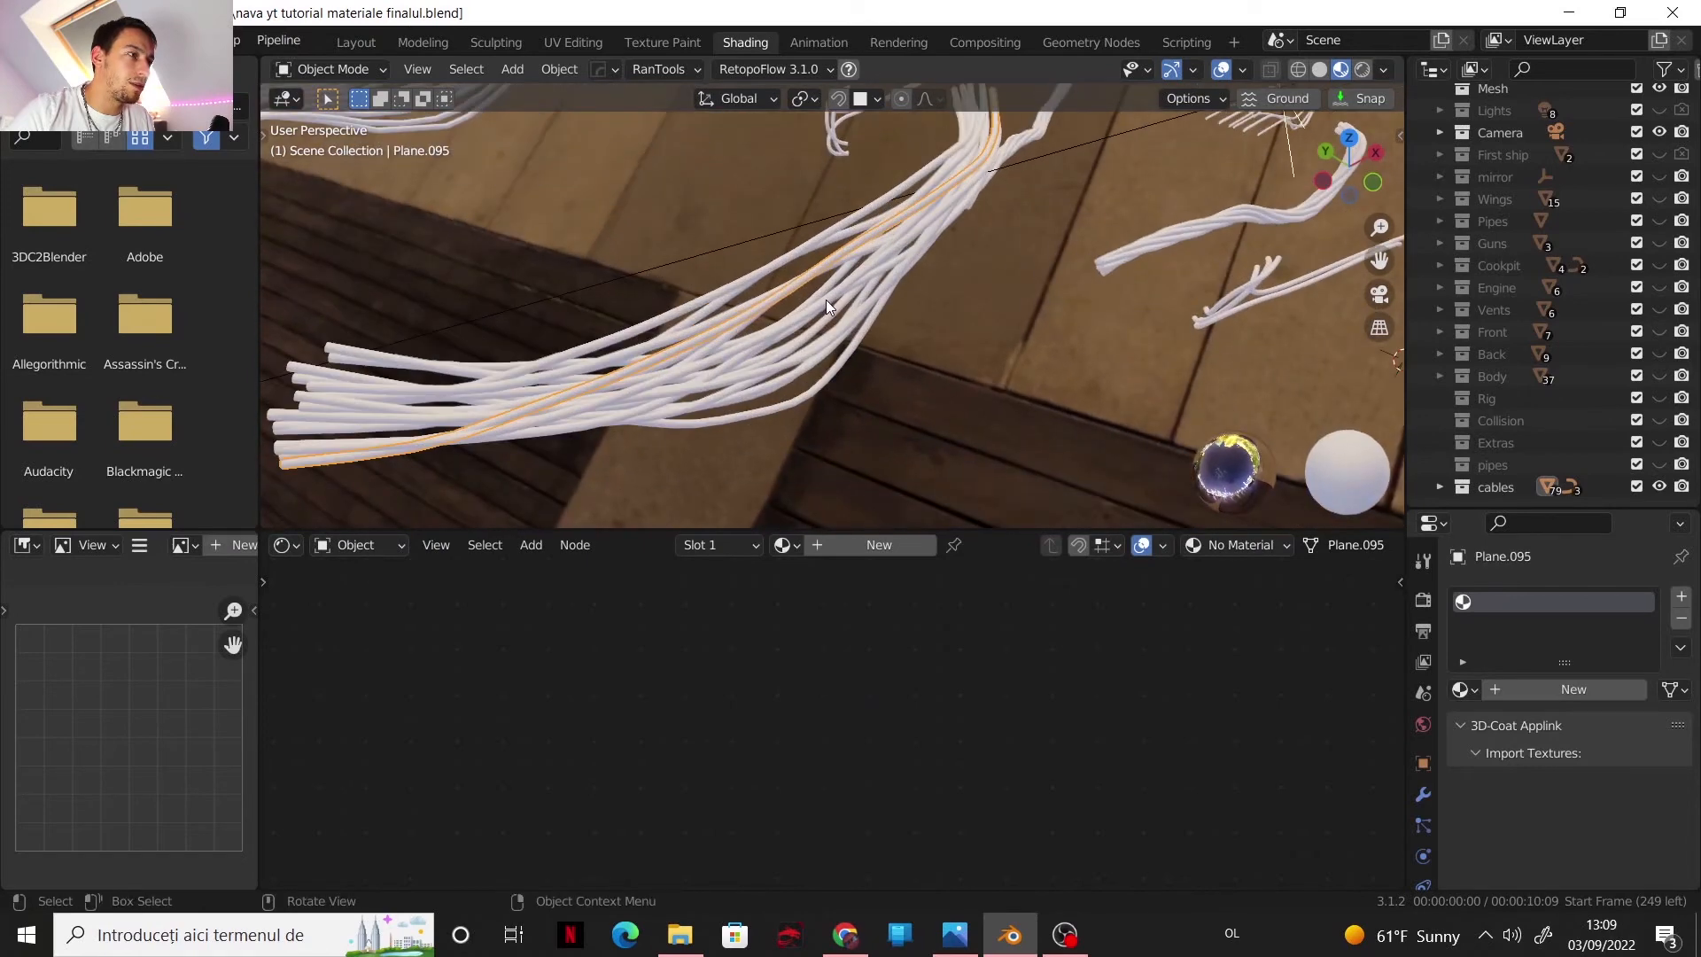
pyautogui.click(862, 544)
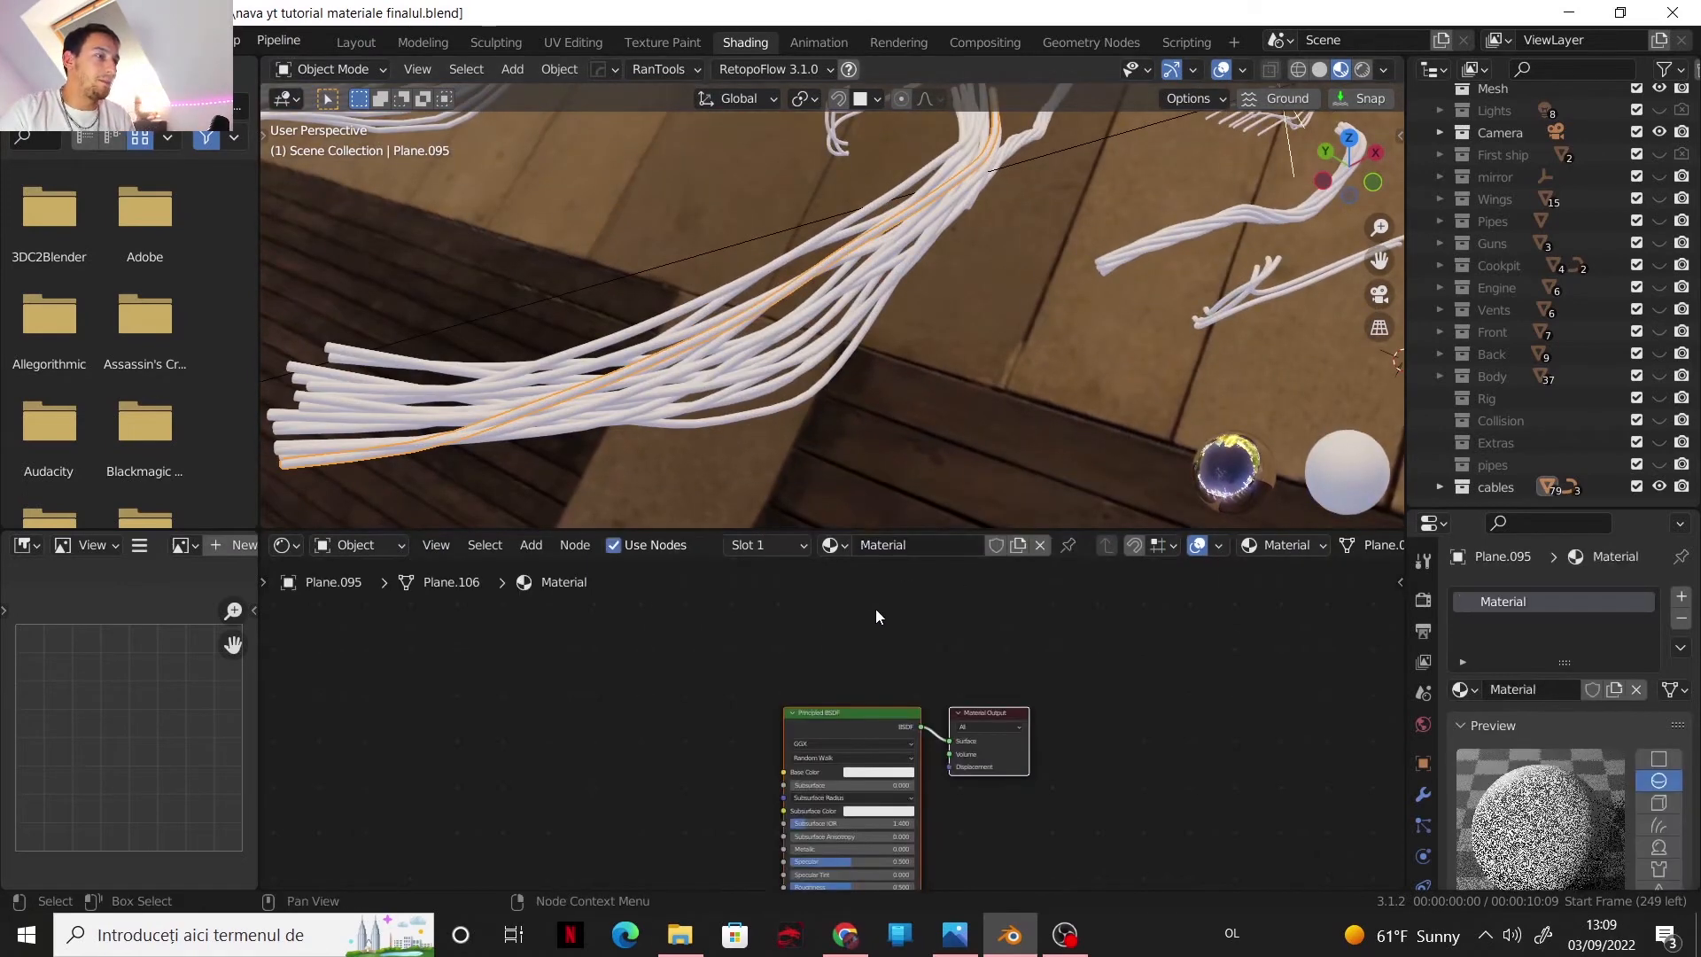
pyautogui.doubleClick(897, 544)
pyautogui.write('cbles')
pyautogui.press('Return')
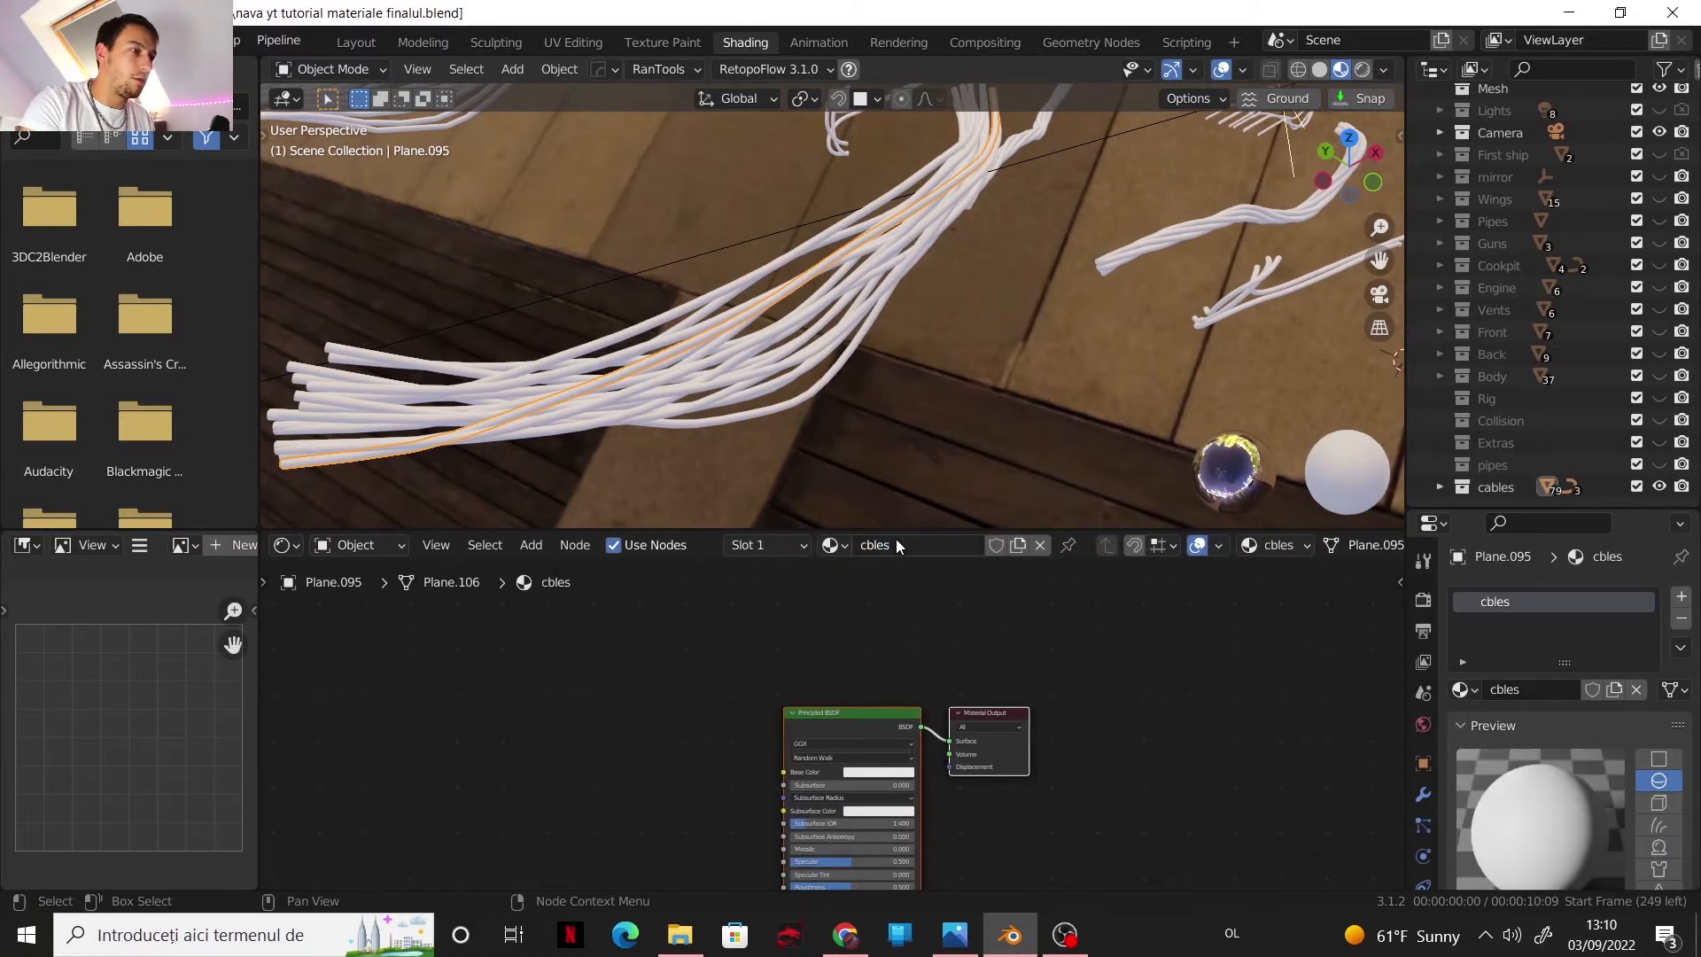
# - Rename the selected cable's material as cables
pyautogui.doubleClick(896, 544)
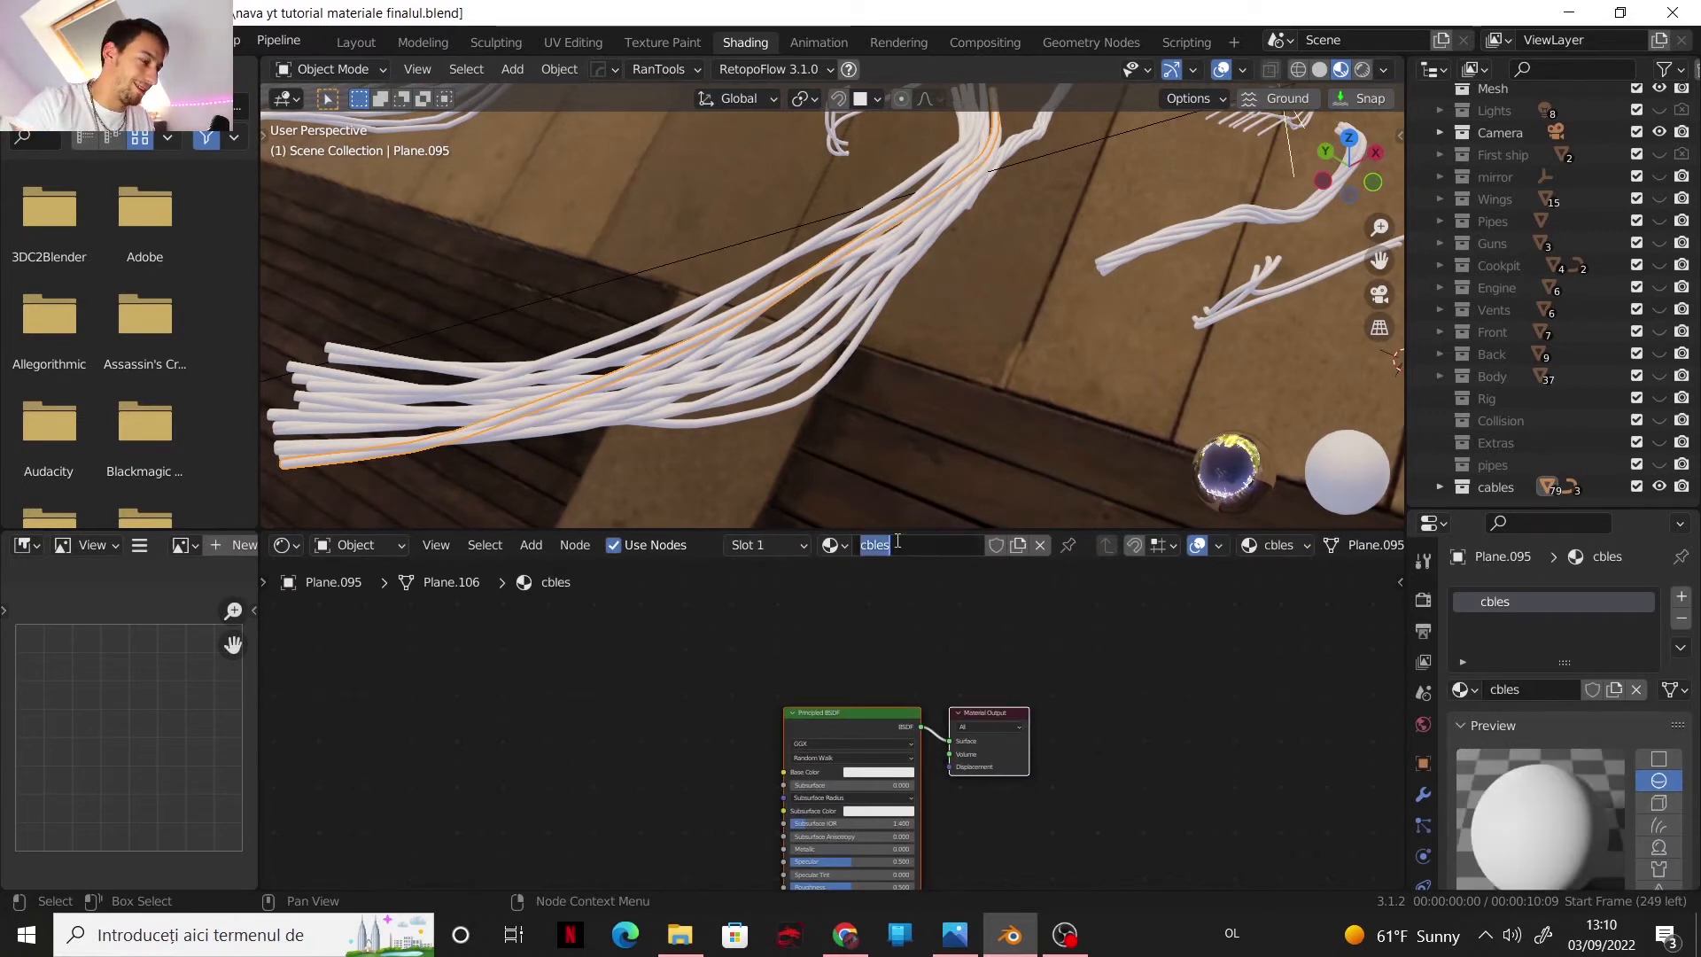
pyautogui.write('cables')
pyautogui.press('Return')
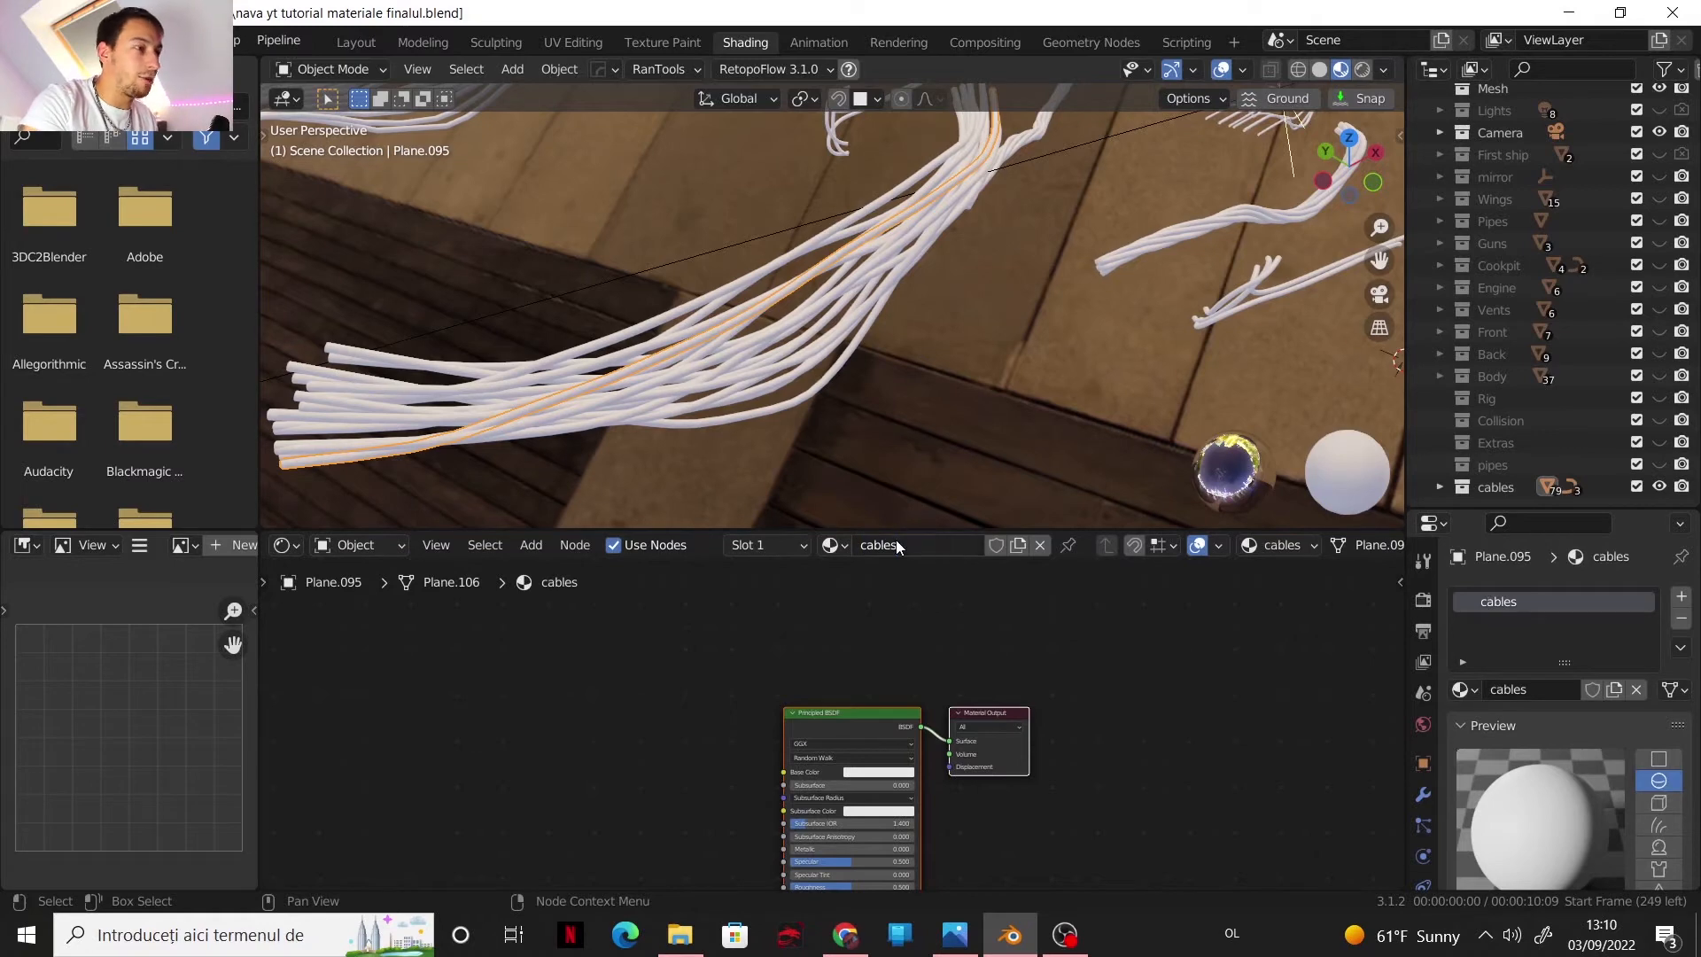
# - Add a ColorRamp node to the cables material and set its interpolation to Constant
pyautogui.moveTo(836, 608); pyautogui.dragTo(818, 550, button='middle')
pyautogui.scroll(1, 753, 669)
pyautogui.click(678, 700)
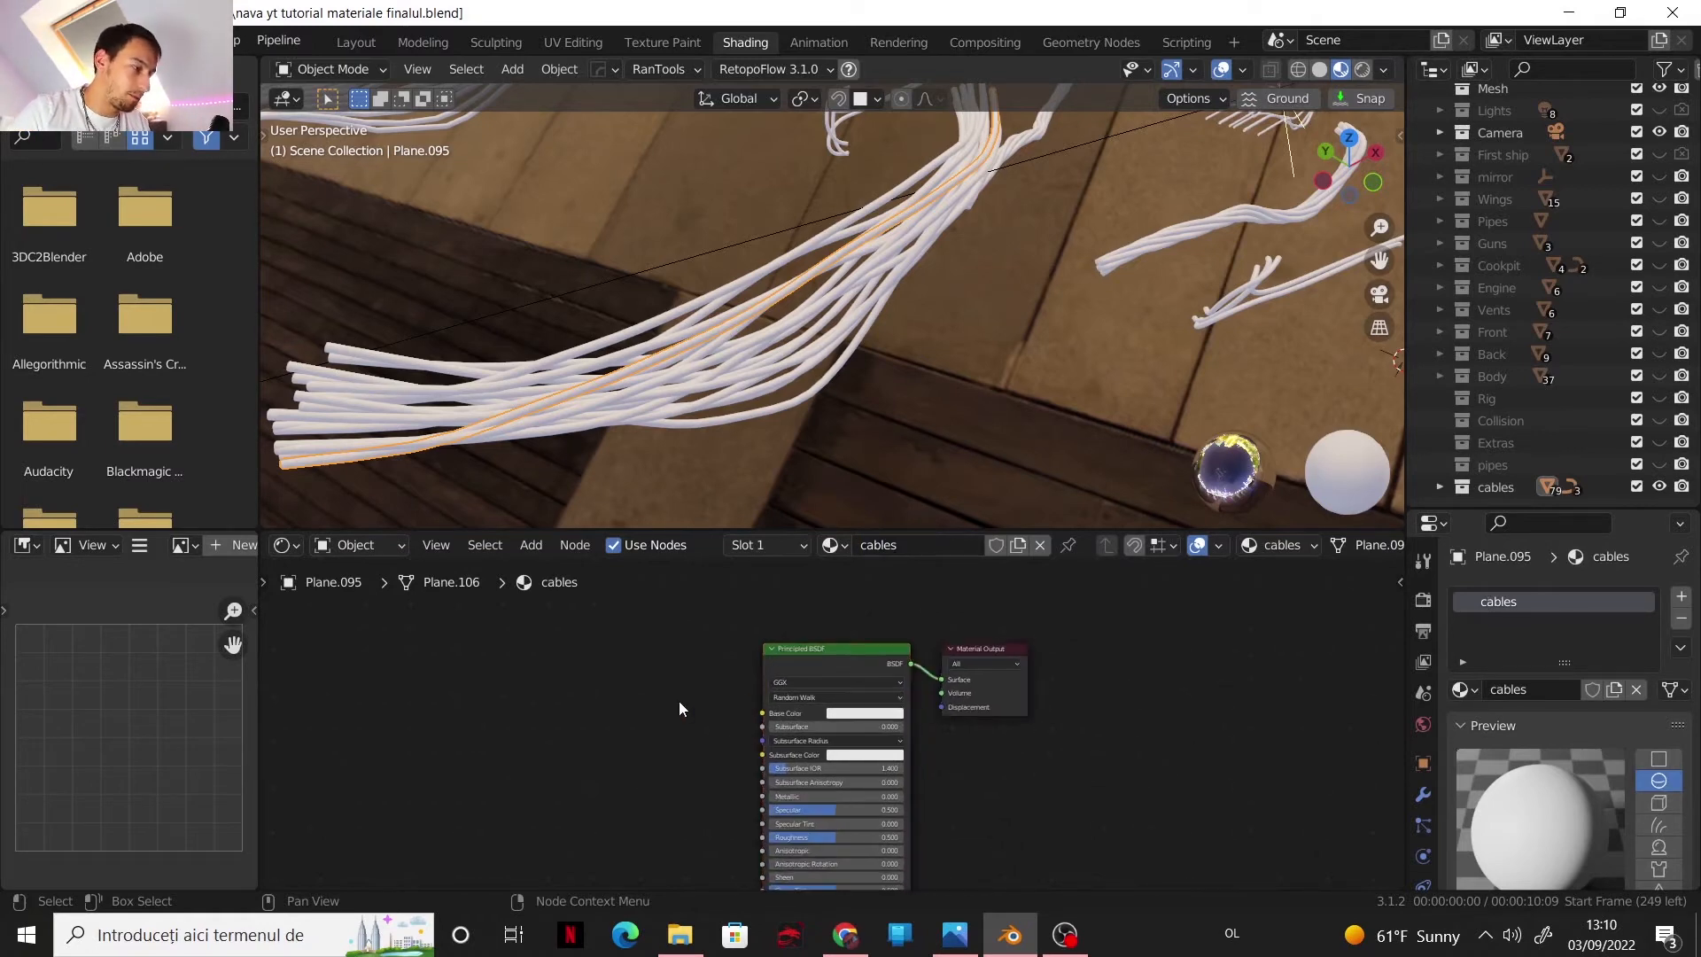
pyautogui.hotkey('shift', 'a')
pyautogui.moveTo(671, 709)
pyautogui.moveTo(638, 795)
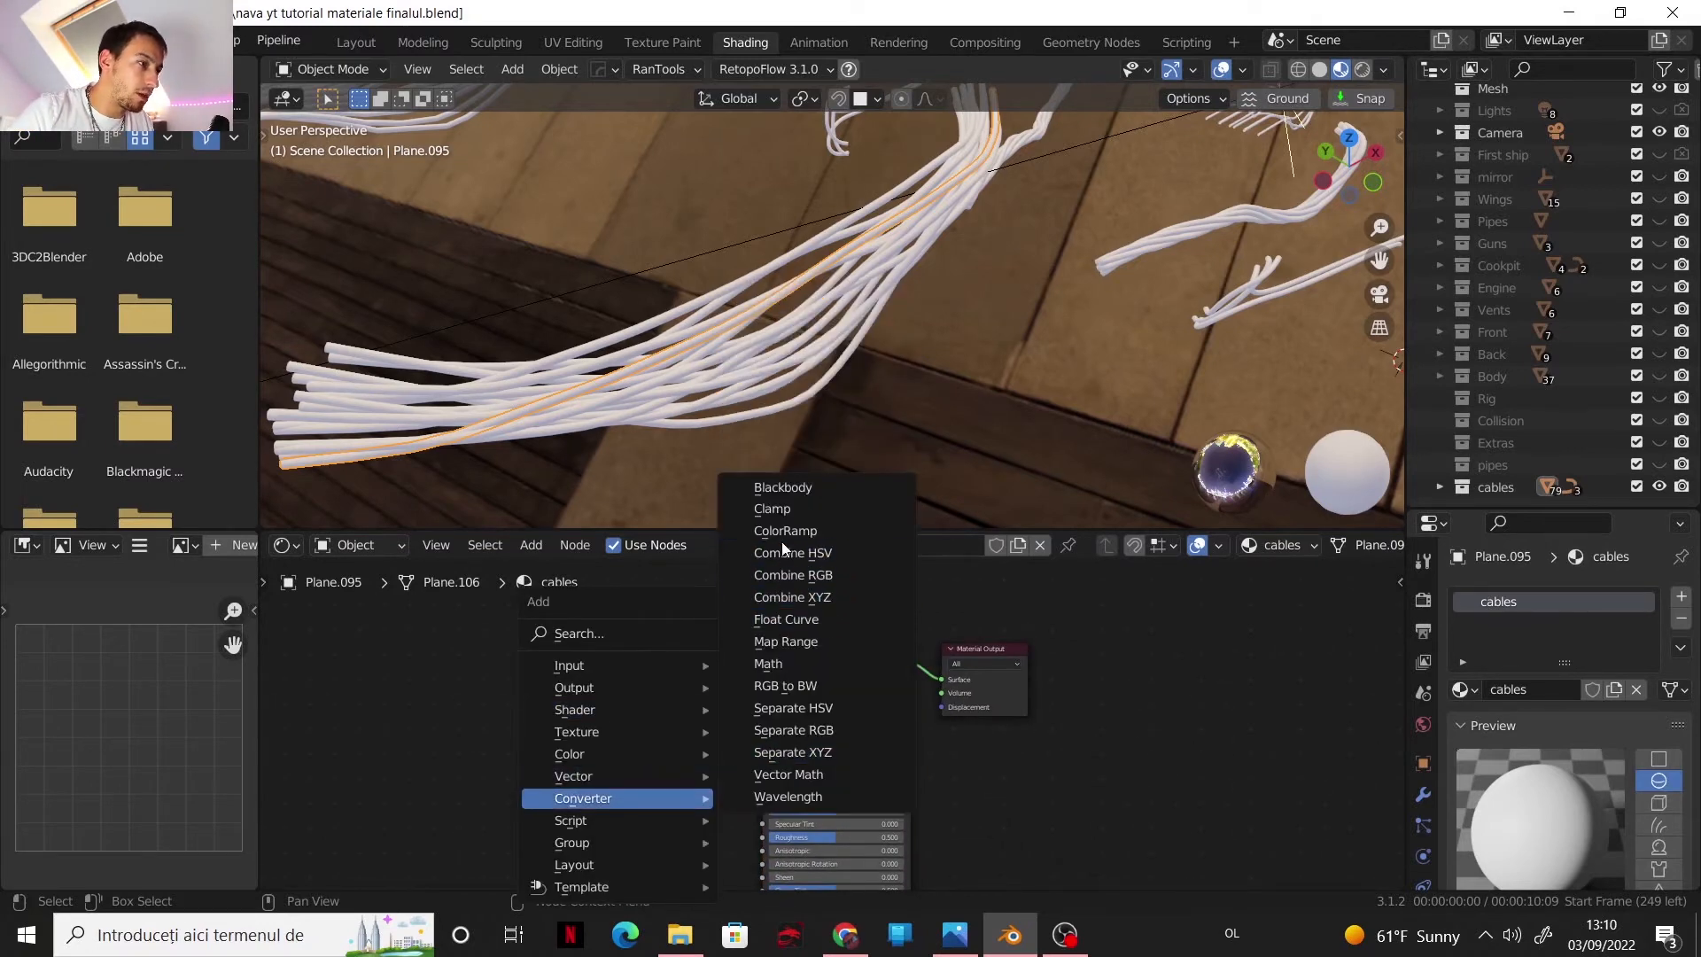
pyautogui.click(781, 540)
pyautogui.click(471, 712)
pyautogui.click(625, 759)
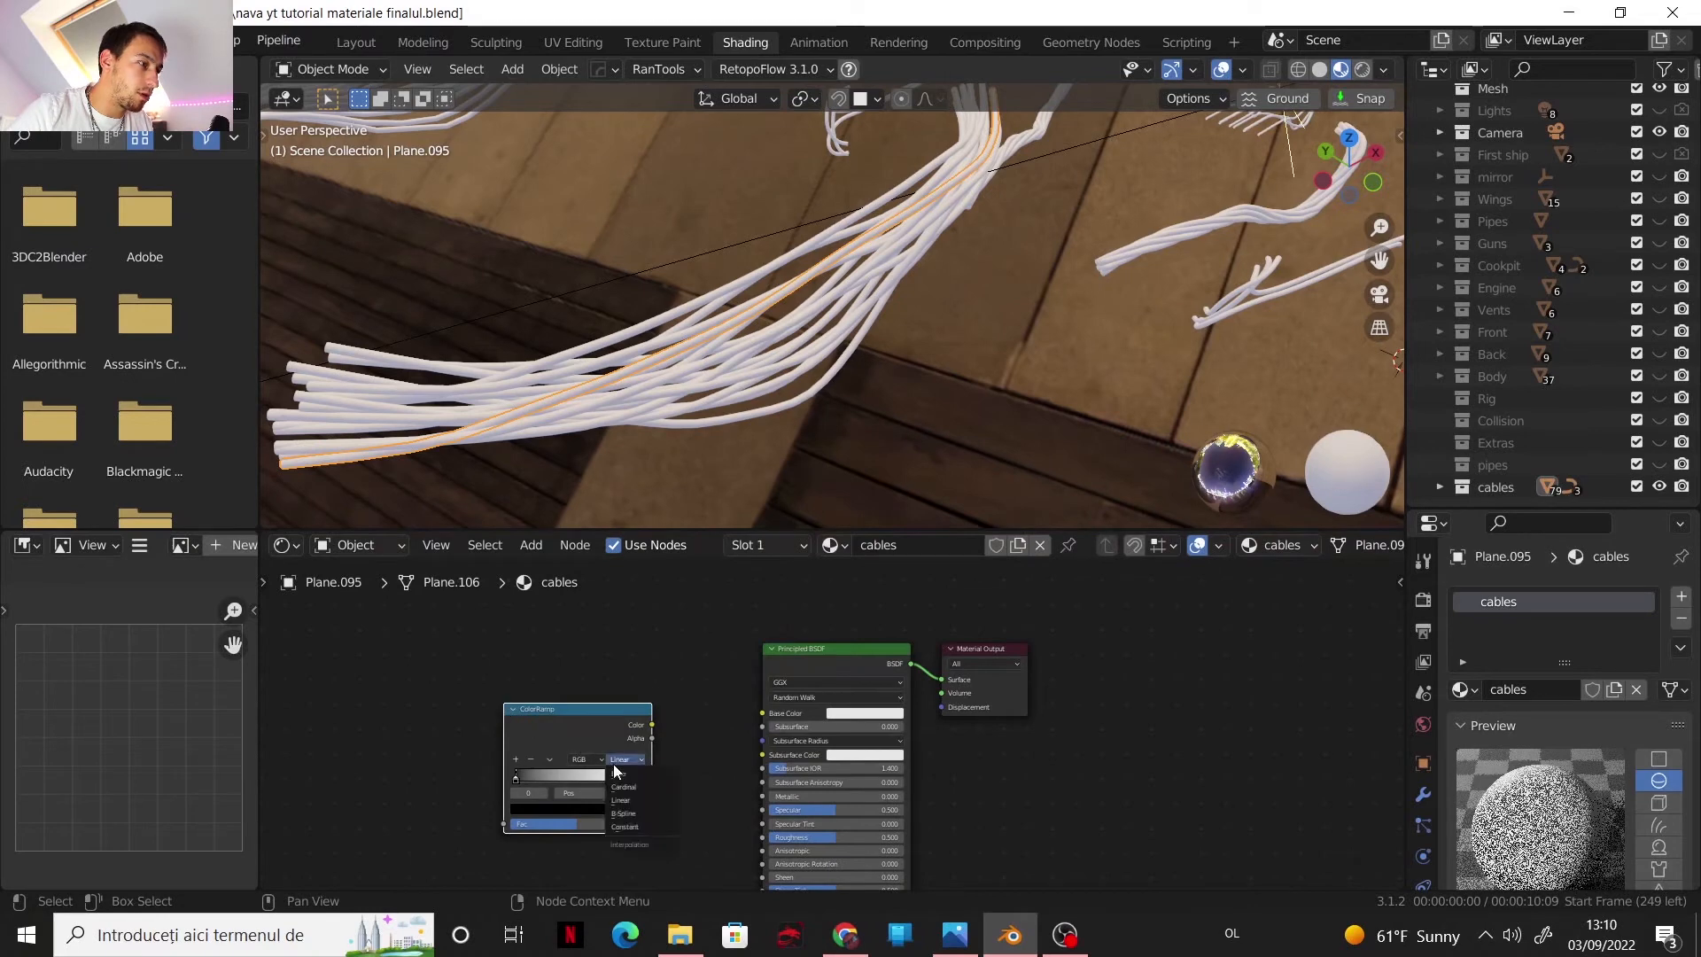
pyautogui.click(636, 826)
# - Add an Object Info node, feed its Random output into the ColorRamp's Fac, and connect the ramp's Color to Base Color
pyautogui.scroll(1, 618, 797)
pyautogui.moveTo(666, 706); pyautogui.dragTo(732, 730, button='middle')
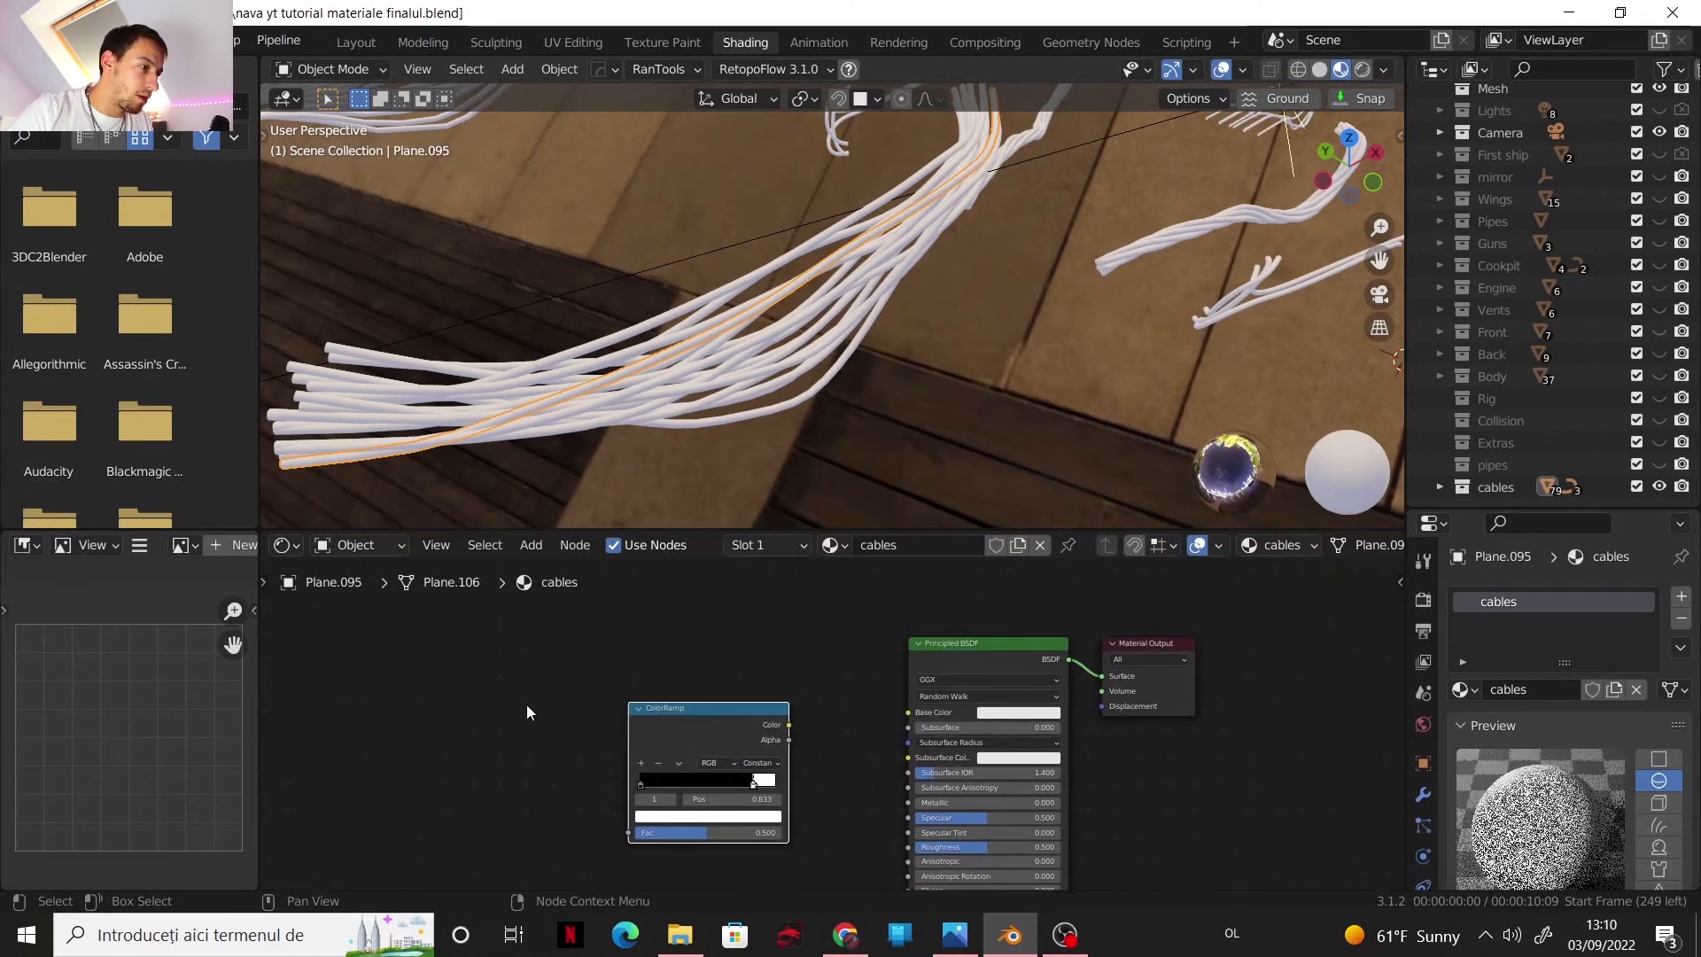
pyautogui.hotkey('shift', 'a')
pyautogui.moveTo(554, 572)
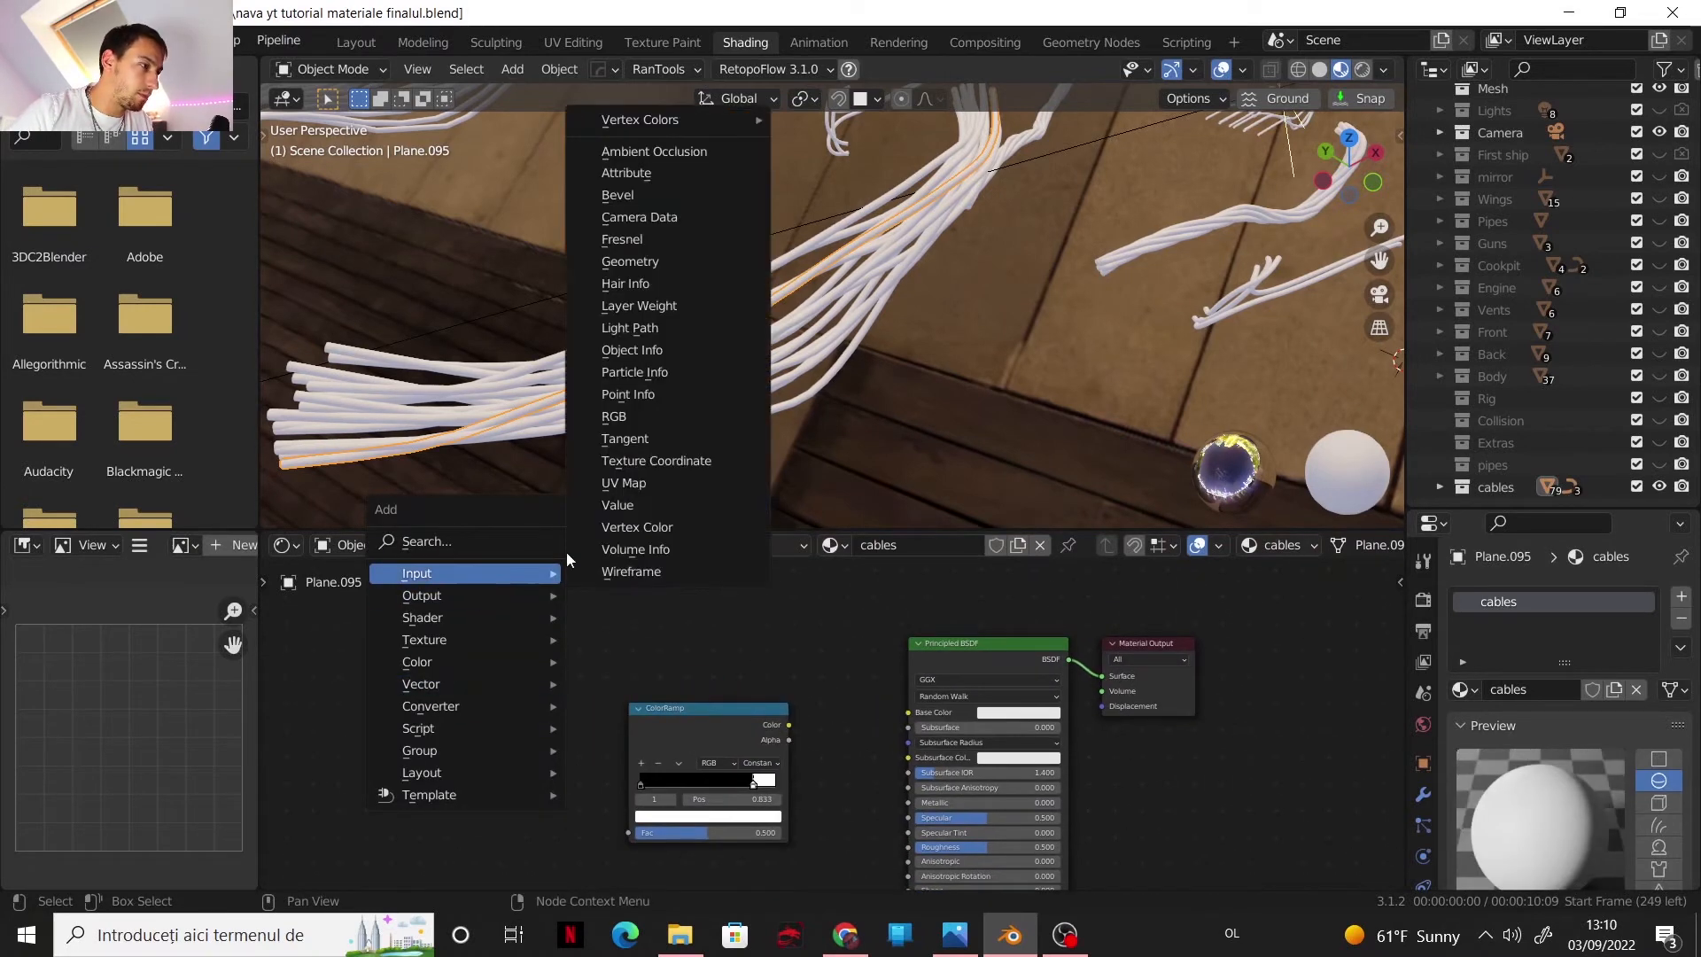
pyautogui.click(668, 329)
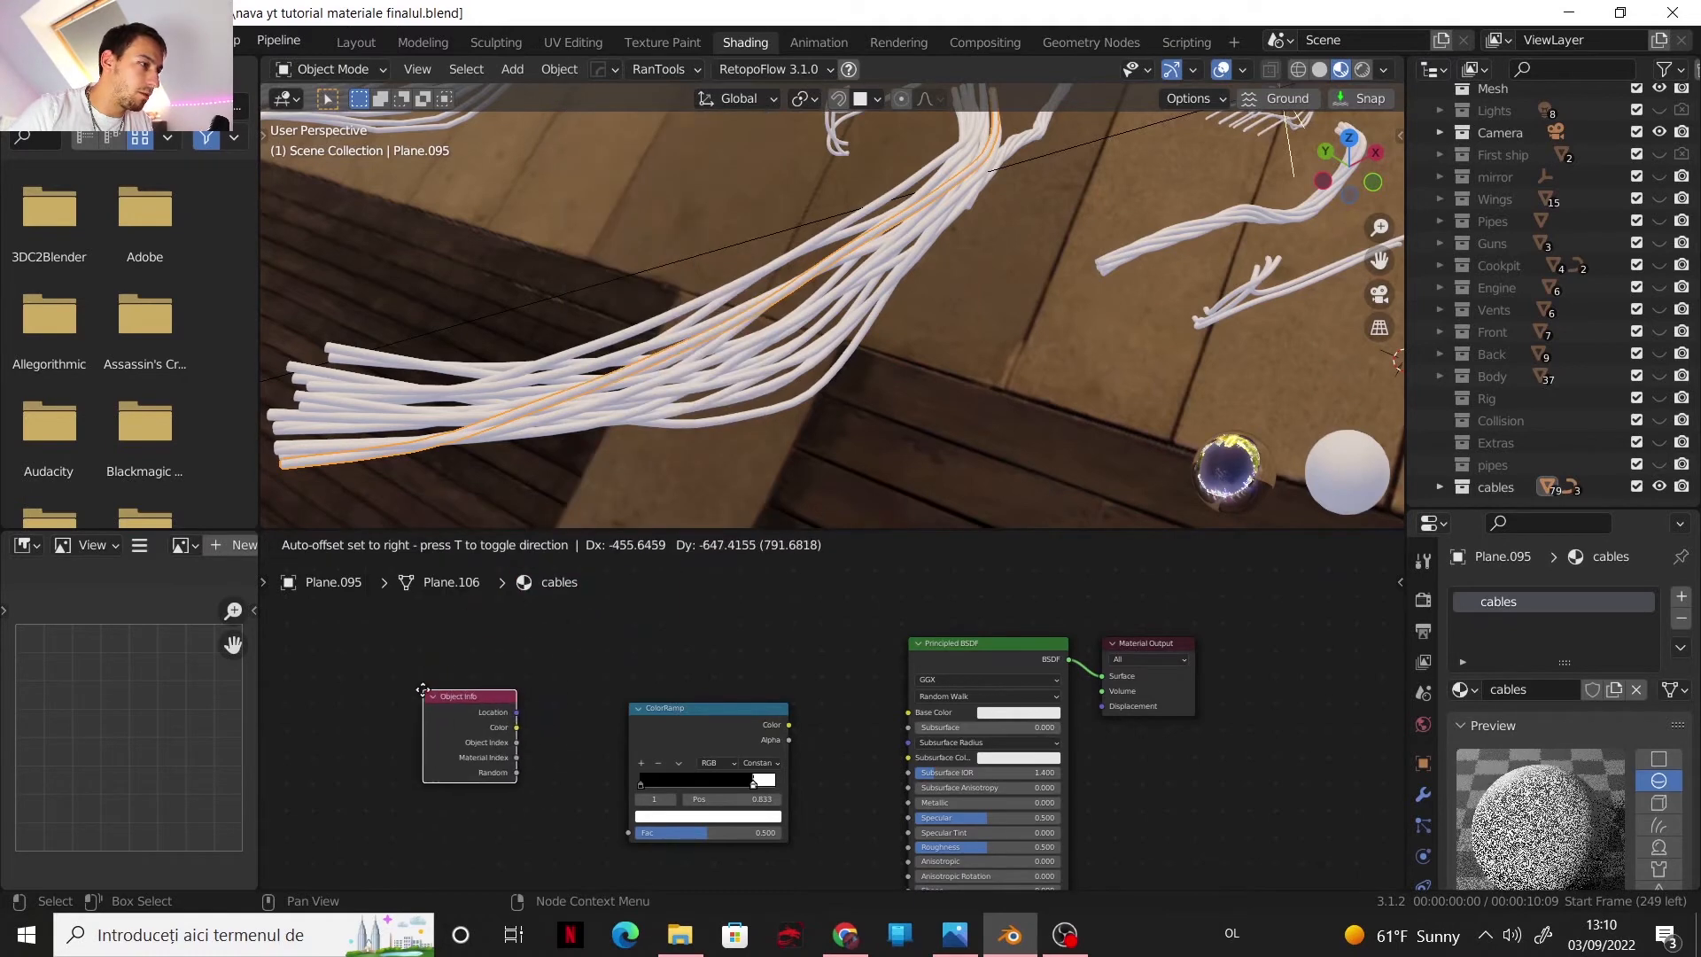
pyautogui.click(519, 792)
pyautogui.moveTo(518, 773); pyautogui.dragTo(629, 833)
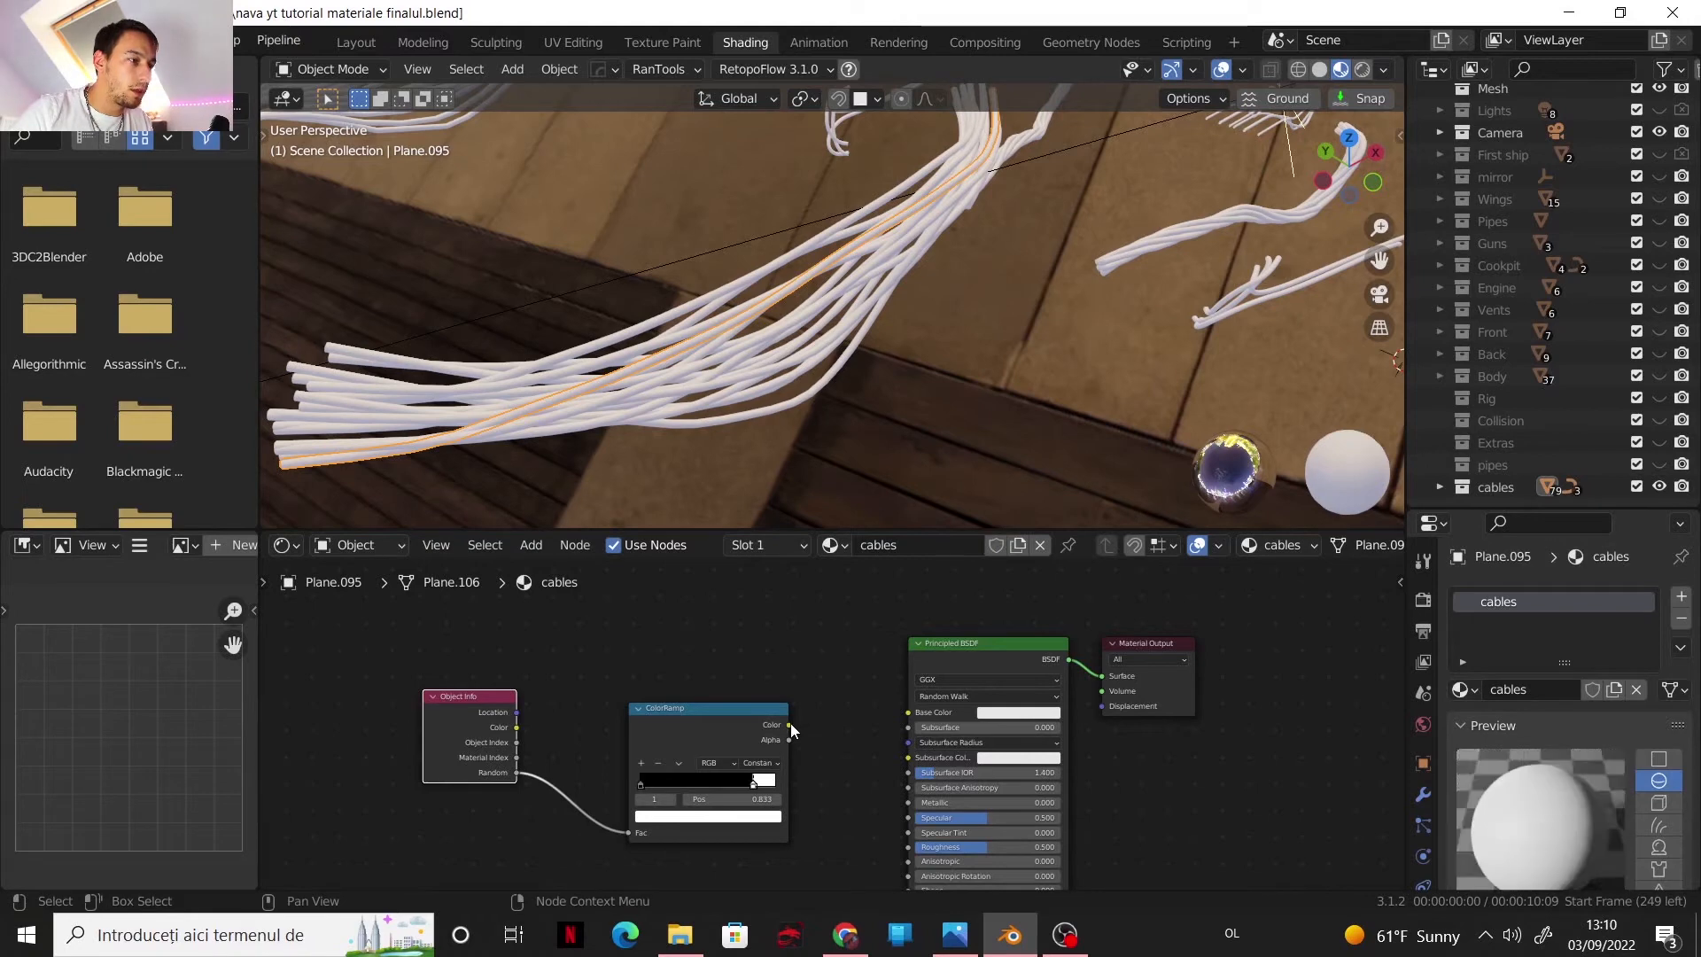
pyautogui.moveTo(789, 725); pyautogui.dragTo(907, 714)
pyautogui.moveTo(905, 715); pyautogui.dragTo(869, 591, button='middle')
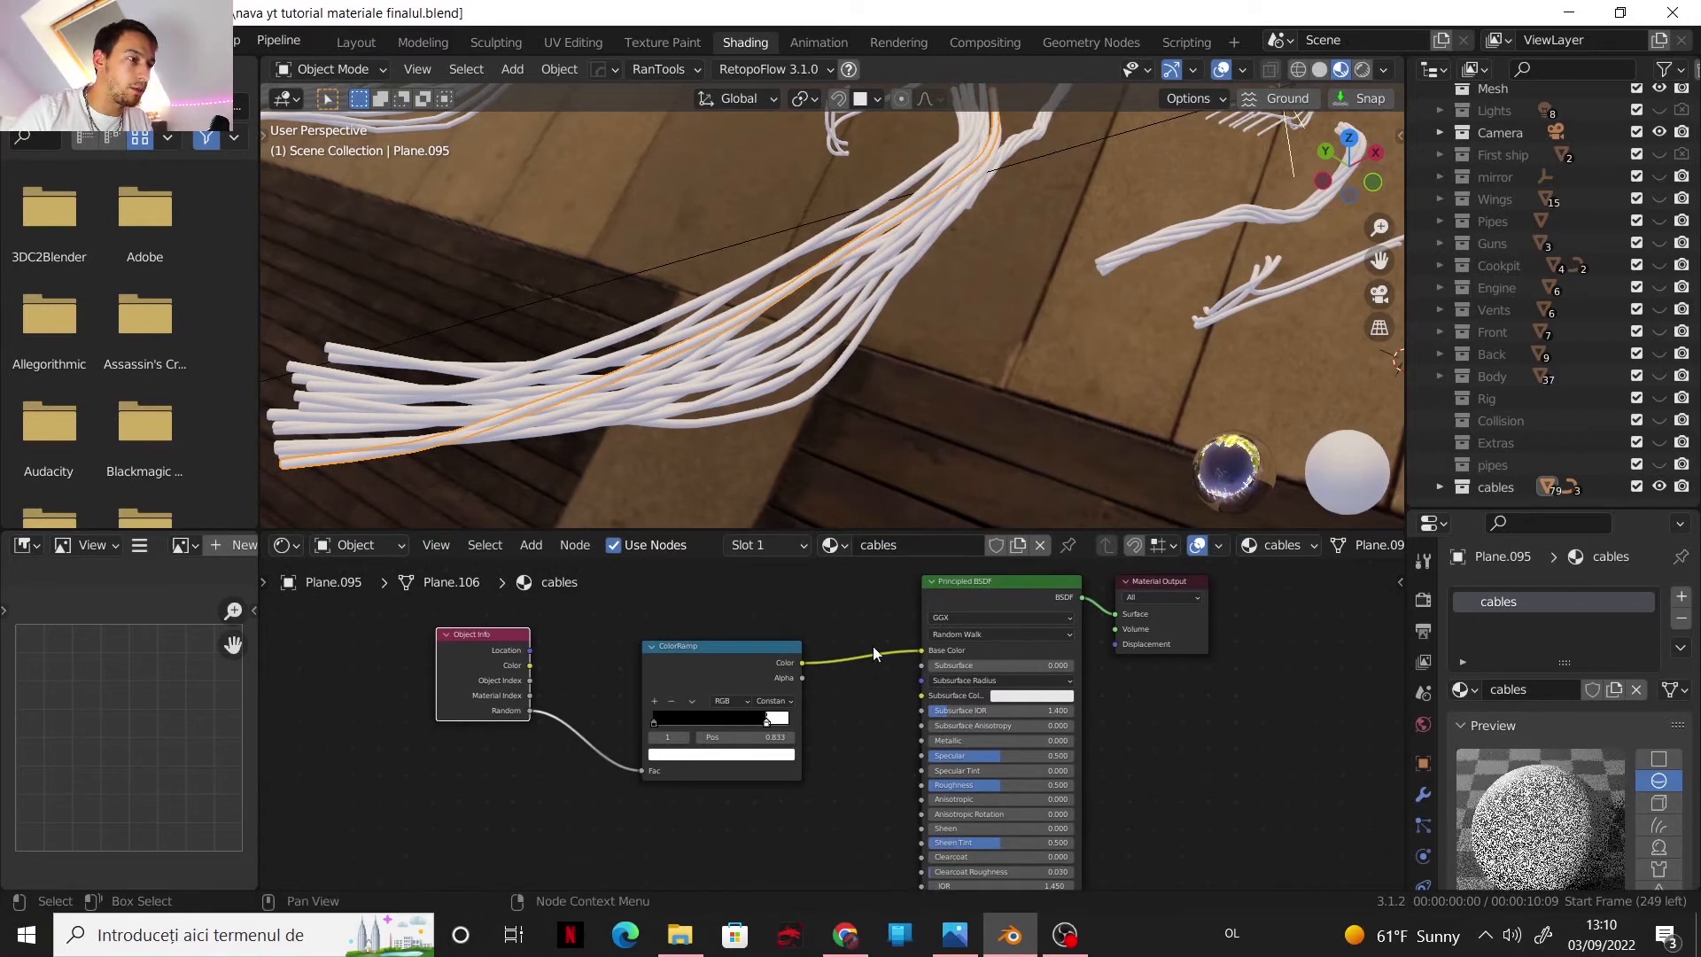
# - Move the ColorRamp node closer to Object Info and lighten its black stop slightly to a very dark grey
pyautogui.moveTo(744, 657); pyautogui.dragTo(687, 662)
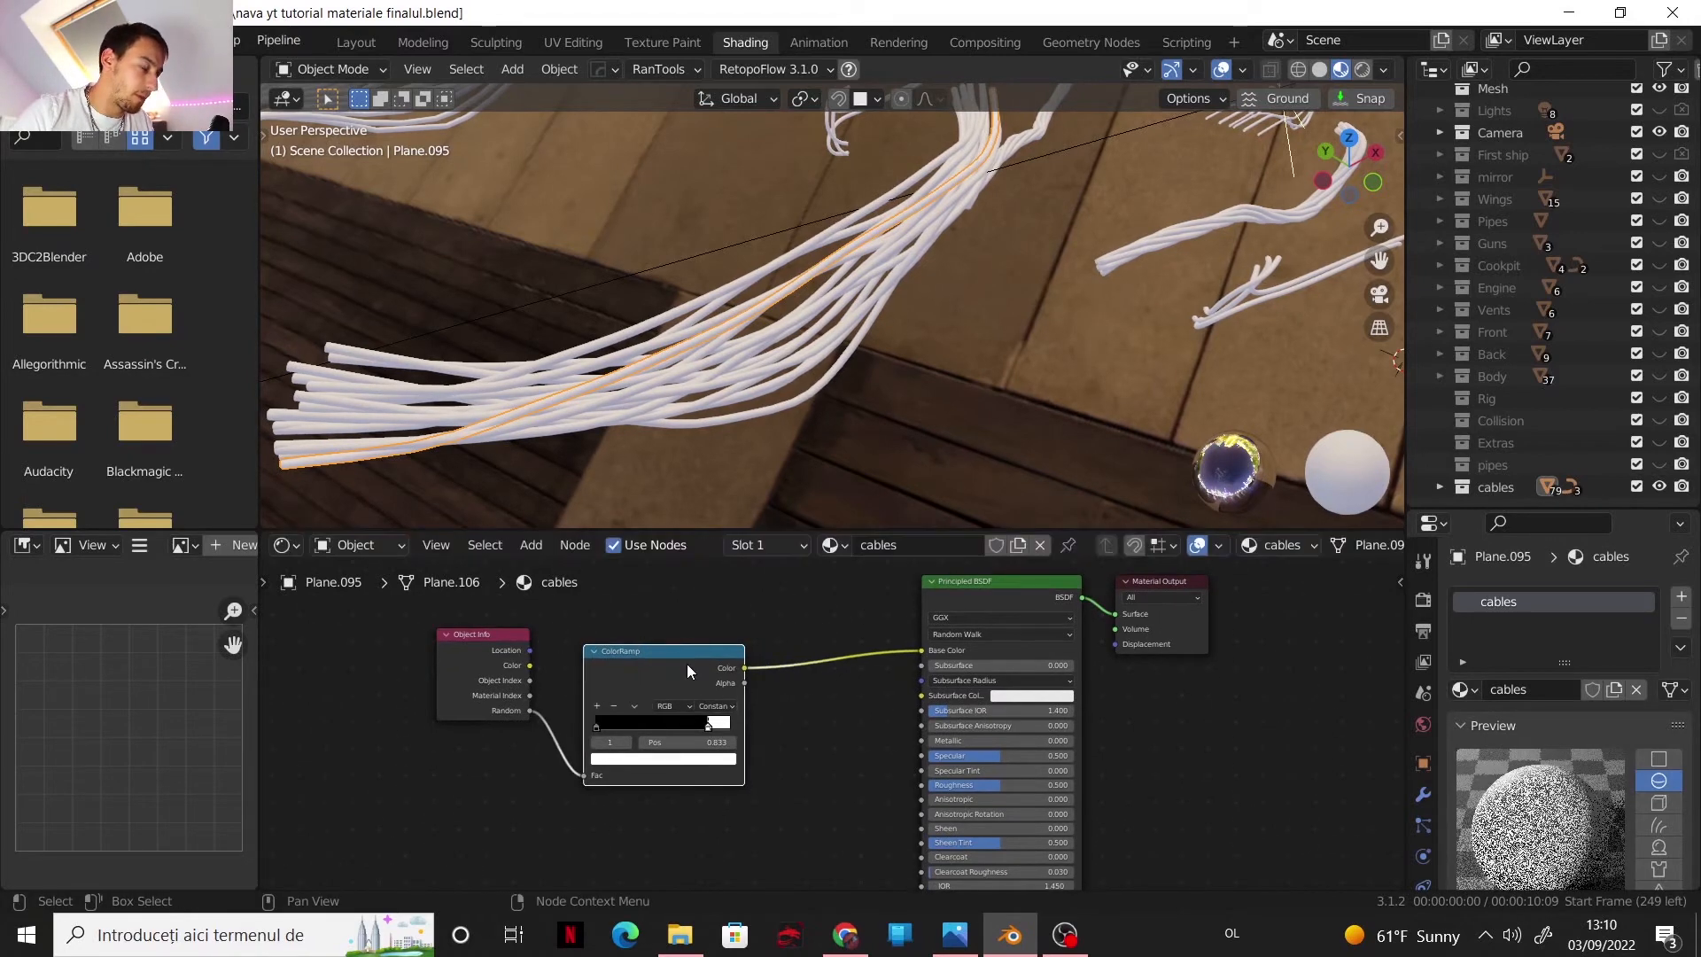
pyautogui.scroll(2, 773, 737)
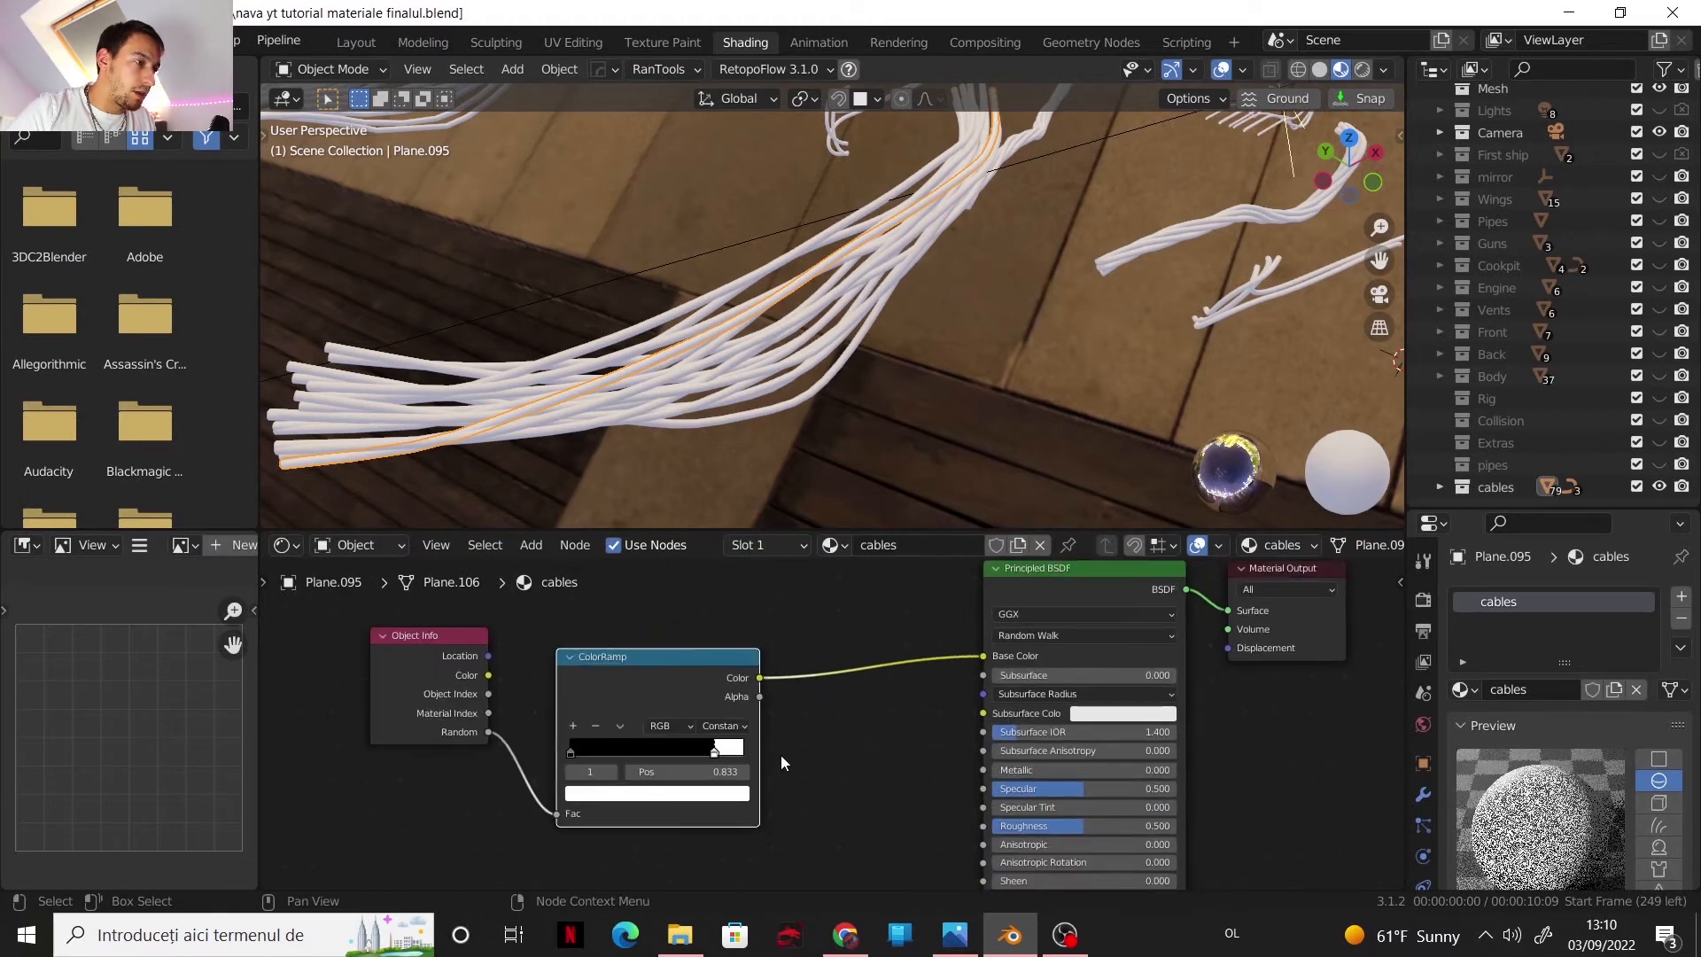
pyautogui.moveTo(755, 679); pyautogui.dragTo(769, 652, button='middle')
pyautogui.click(574, 736)
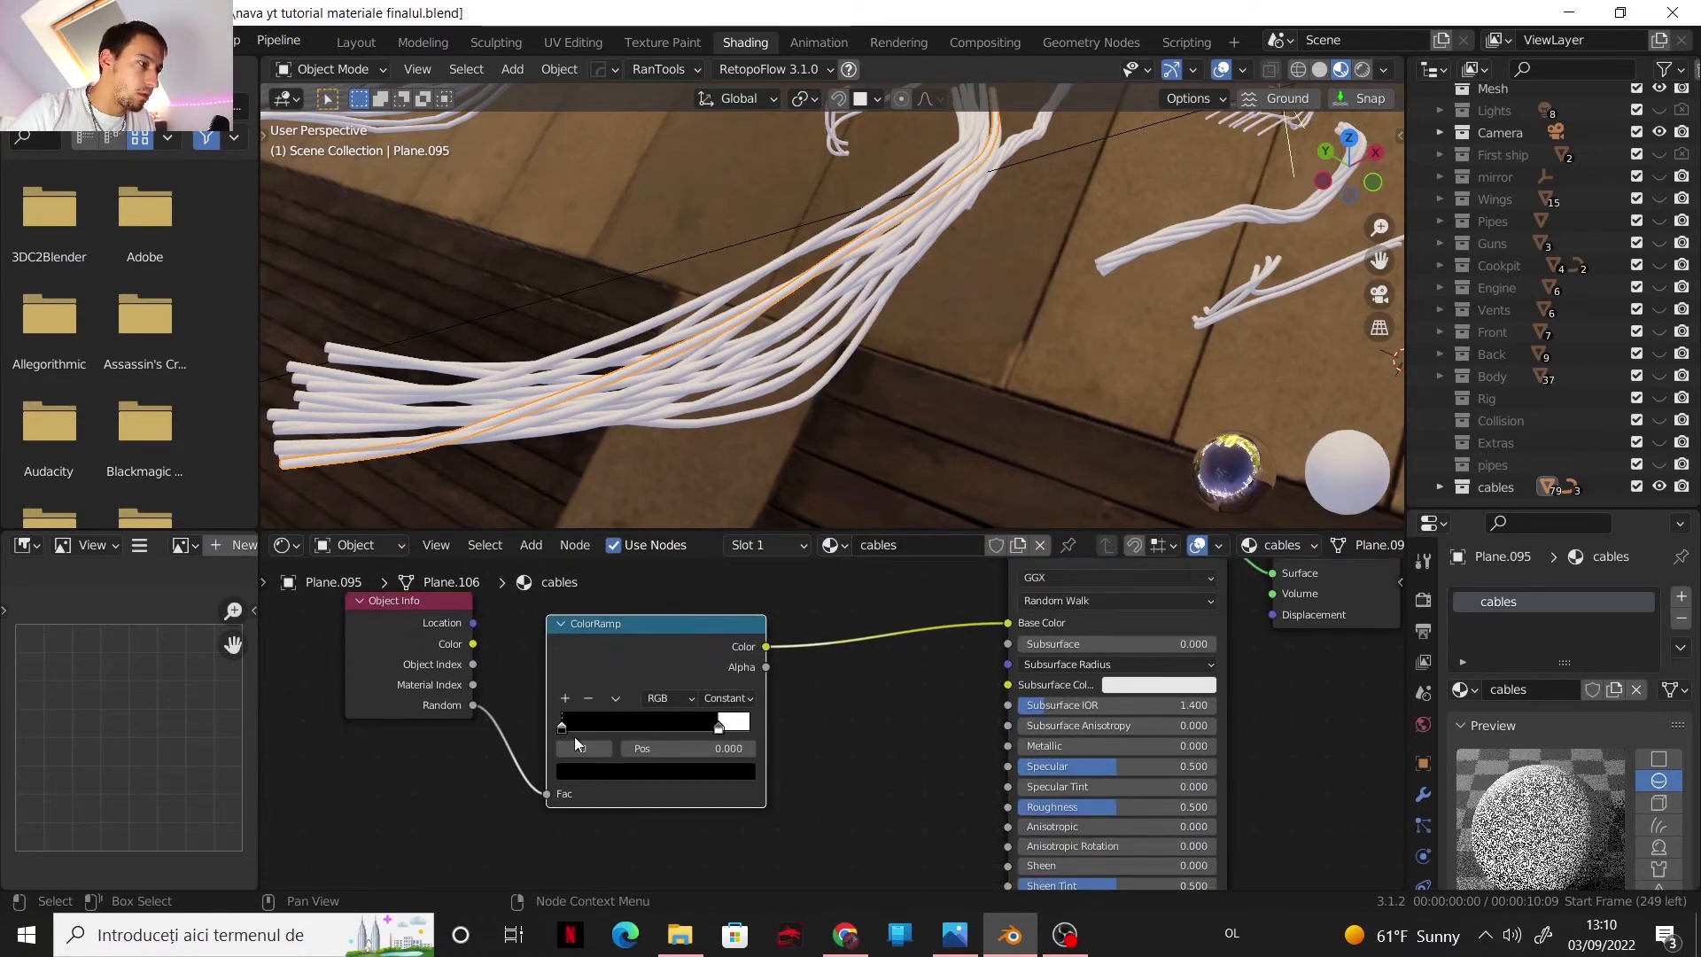
pyautogui.click(608, 773)
pyautogui.moveTo(712, 639); pyautogui.dragTo(712, 637)
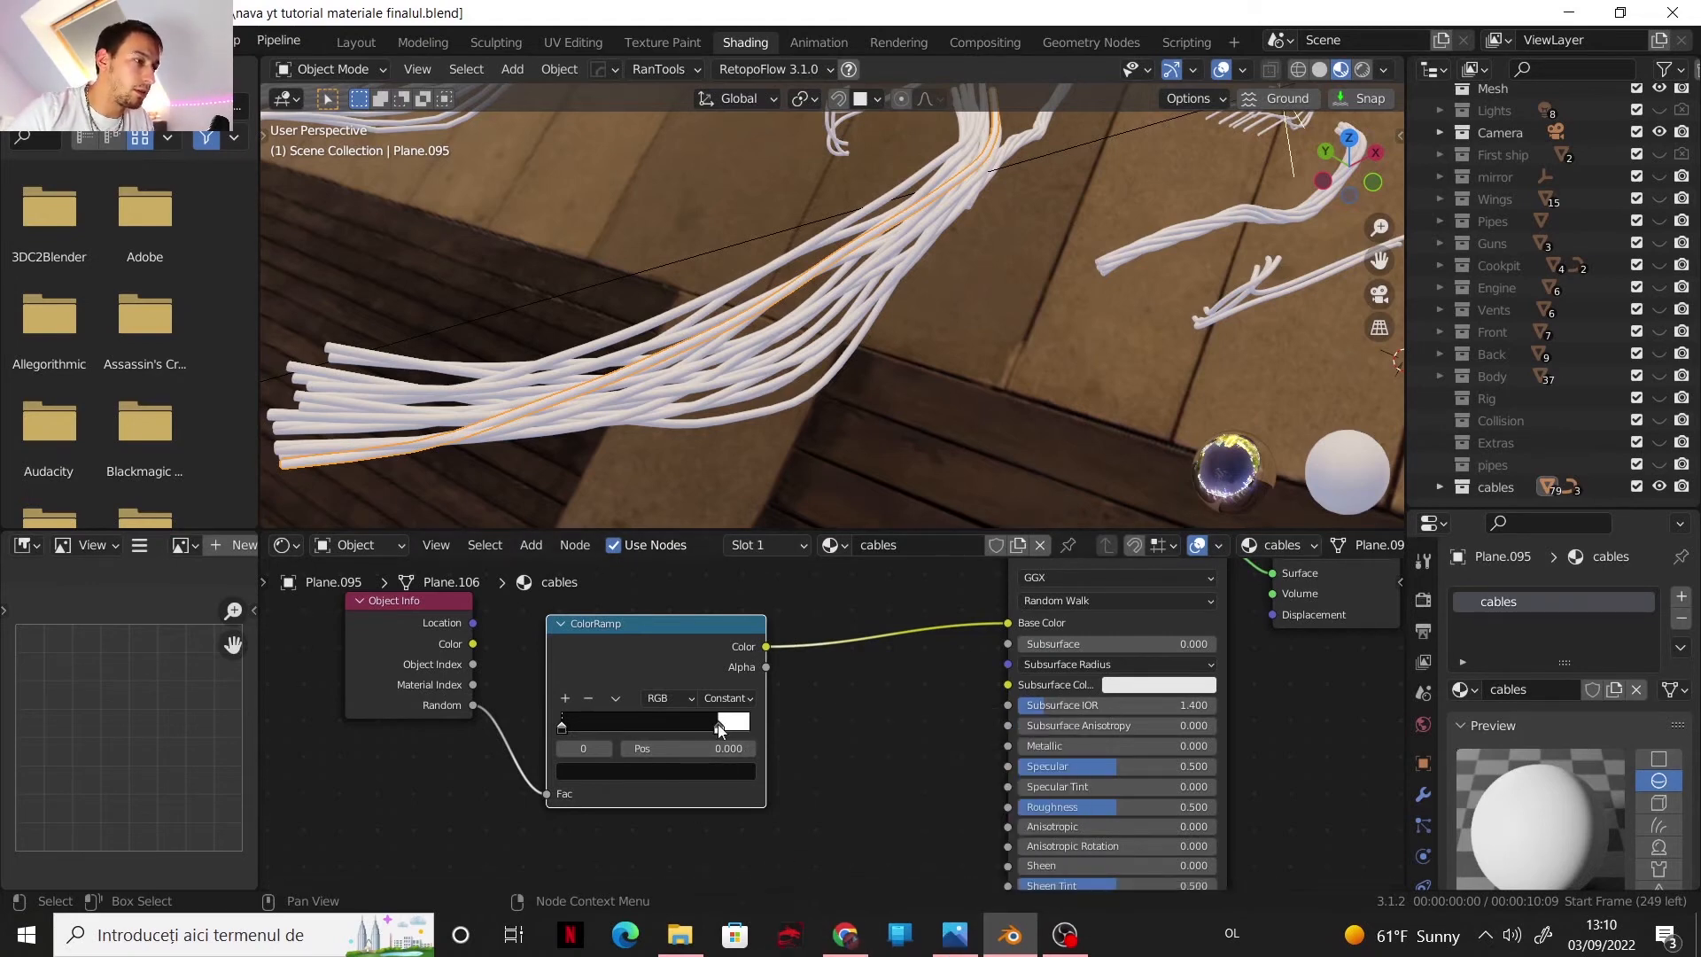
# - Move the ColorRamp's white stop to 0.789 and give it the red hex 852826 copied from Adobe Color
pyautogui.moveTo(718, 726); pyautogui.dragTo(713, 727)
pyautogui.click(845, 935)
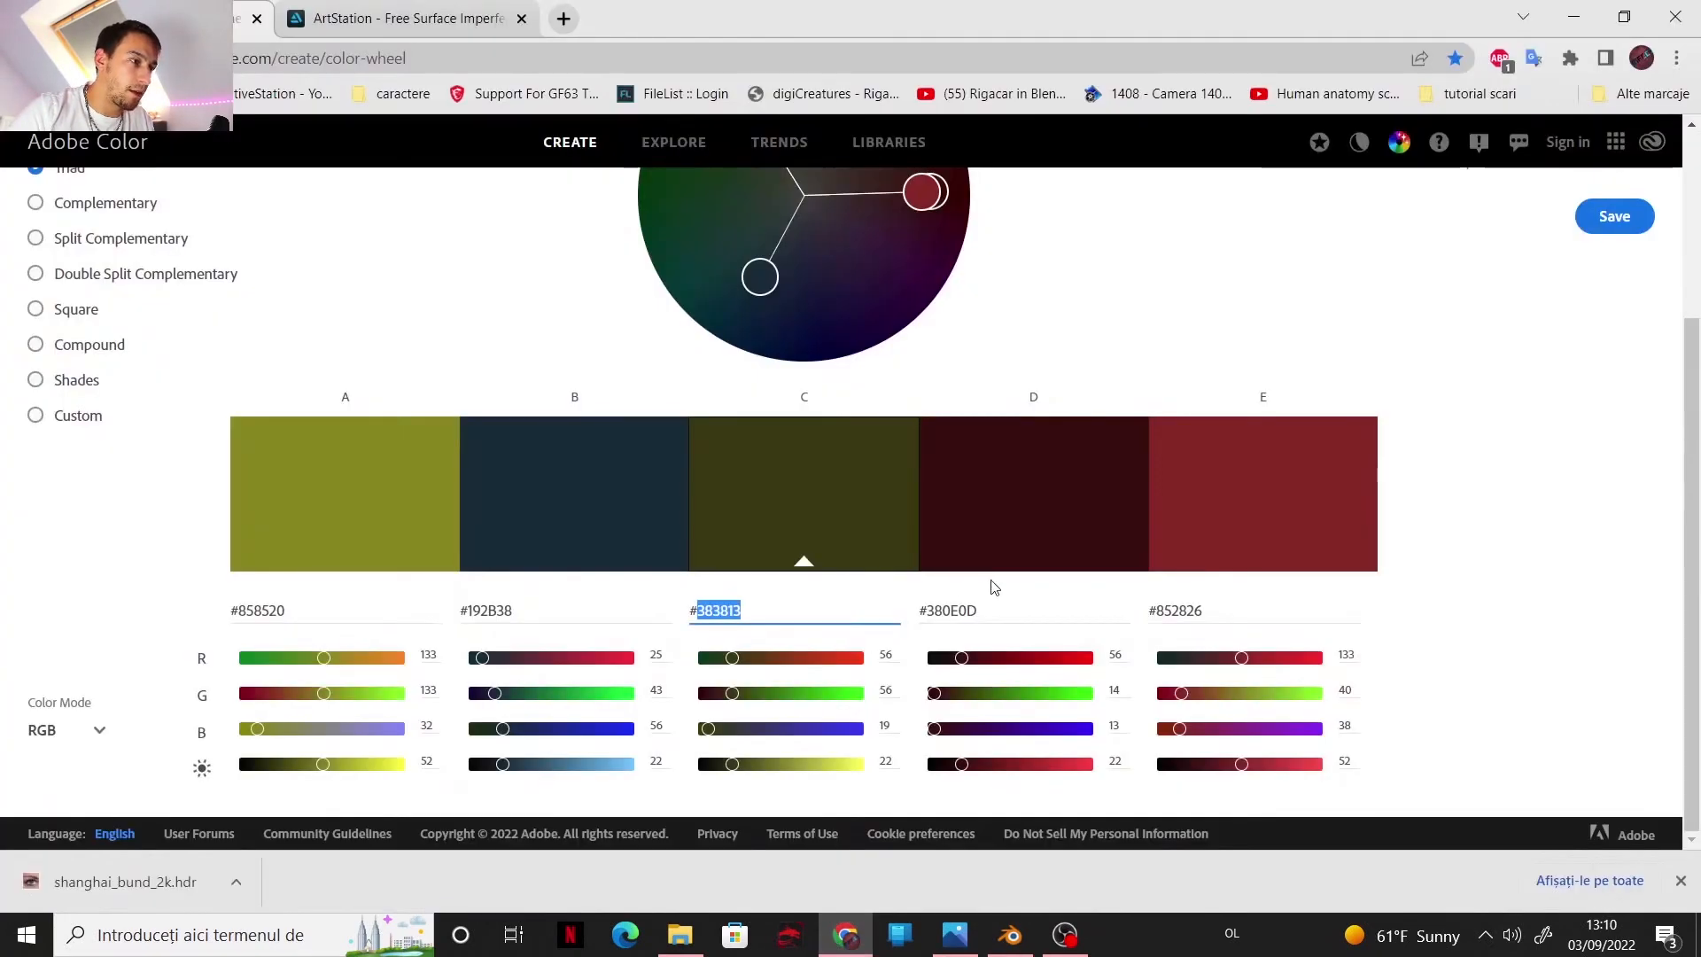
pyautogui.moveTo(1210, 606); pyautogui.dragTo(1169, 607)
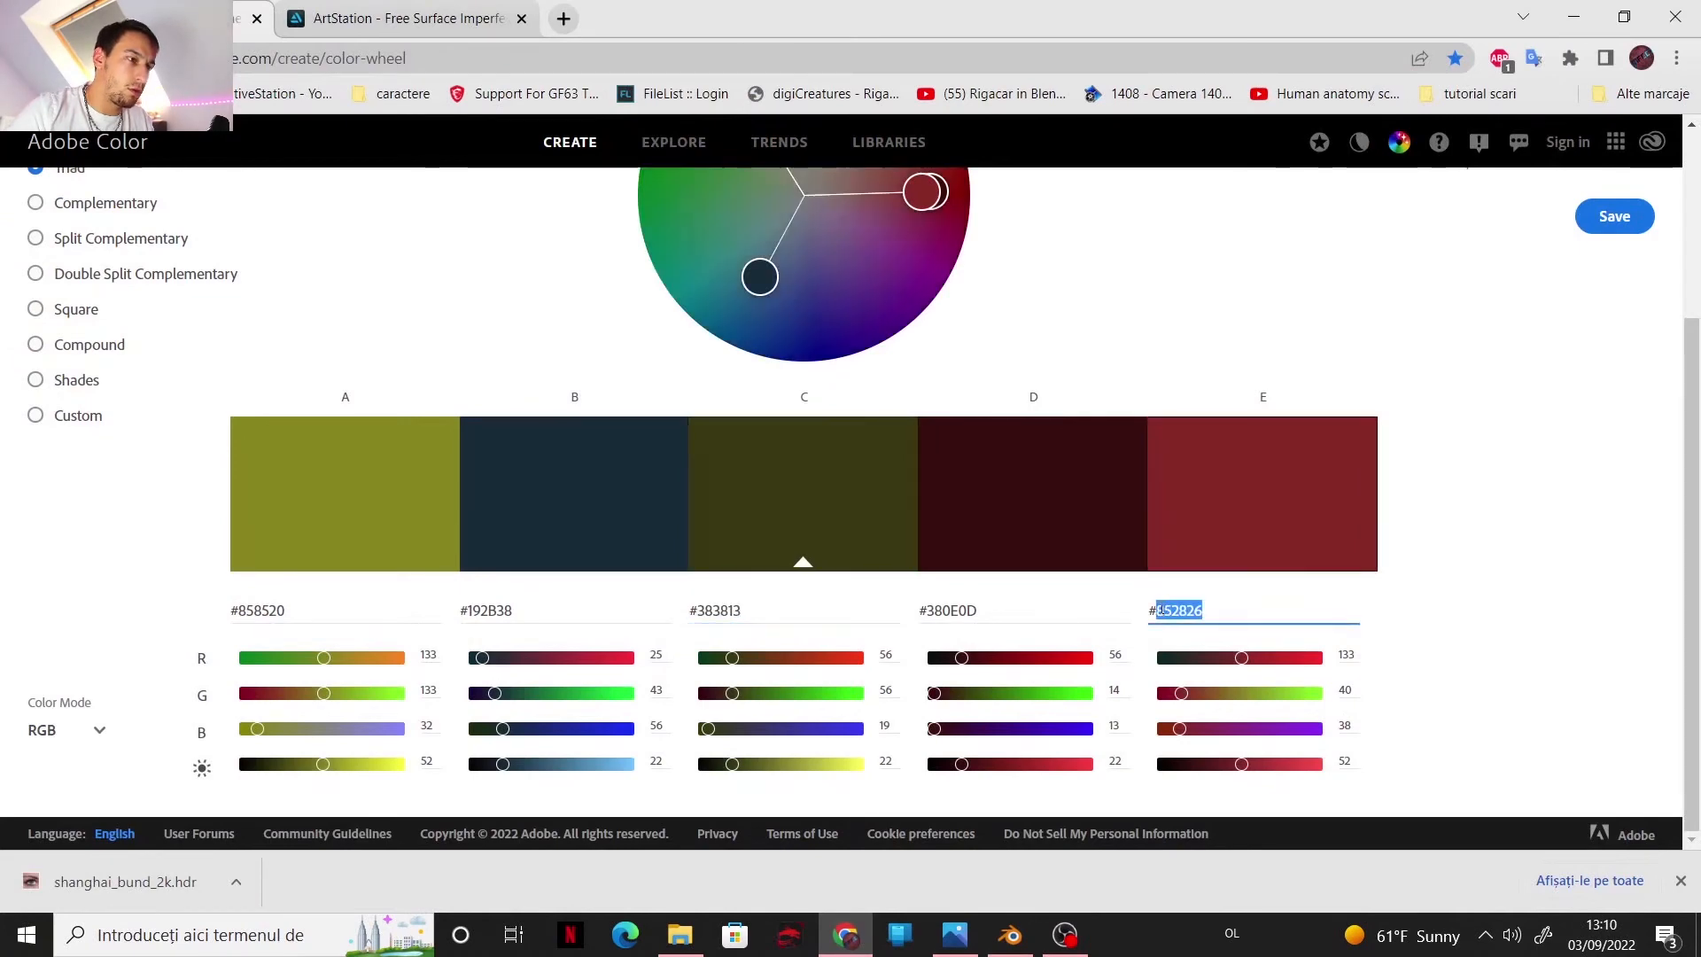
pyautogui.click(1010, 935)
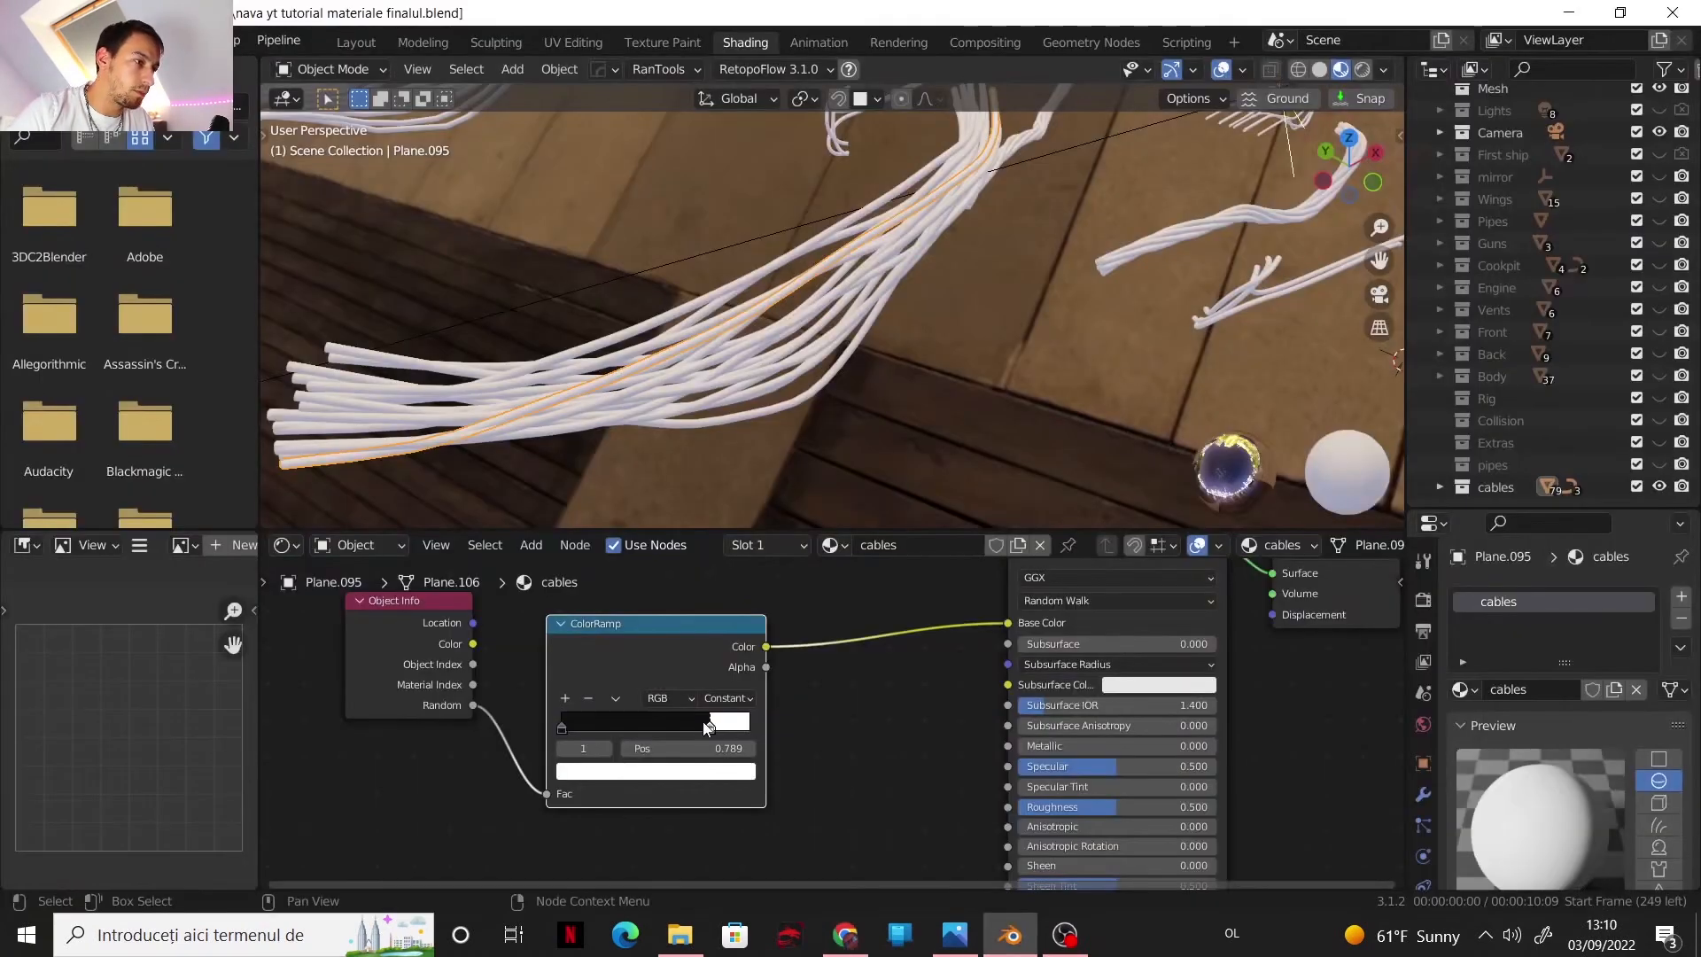
pyautogui.click(703, 721)
pyautogui.write('852826')
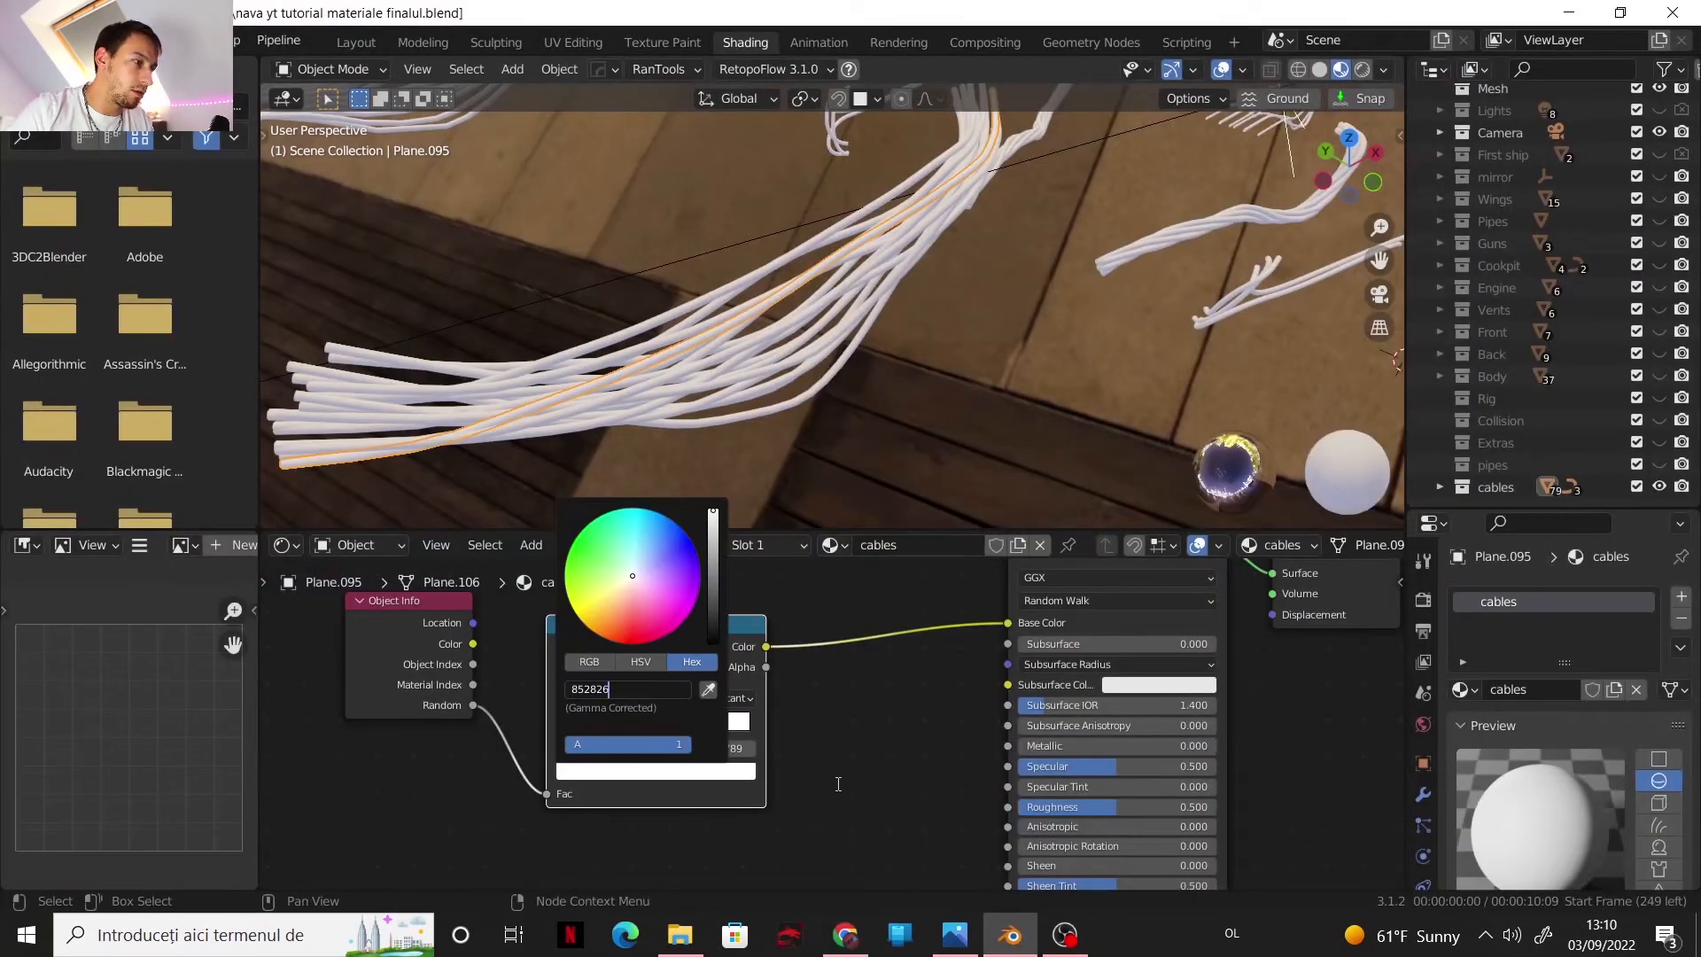
pyautogui.press('Return')
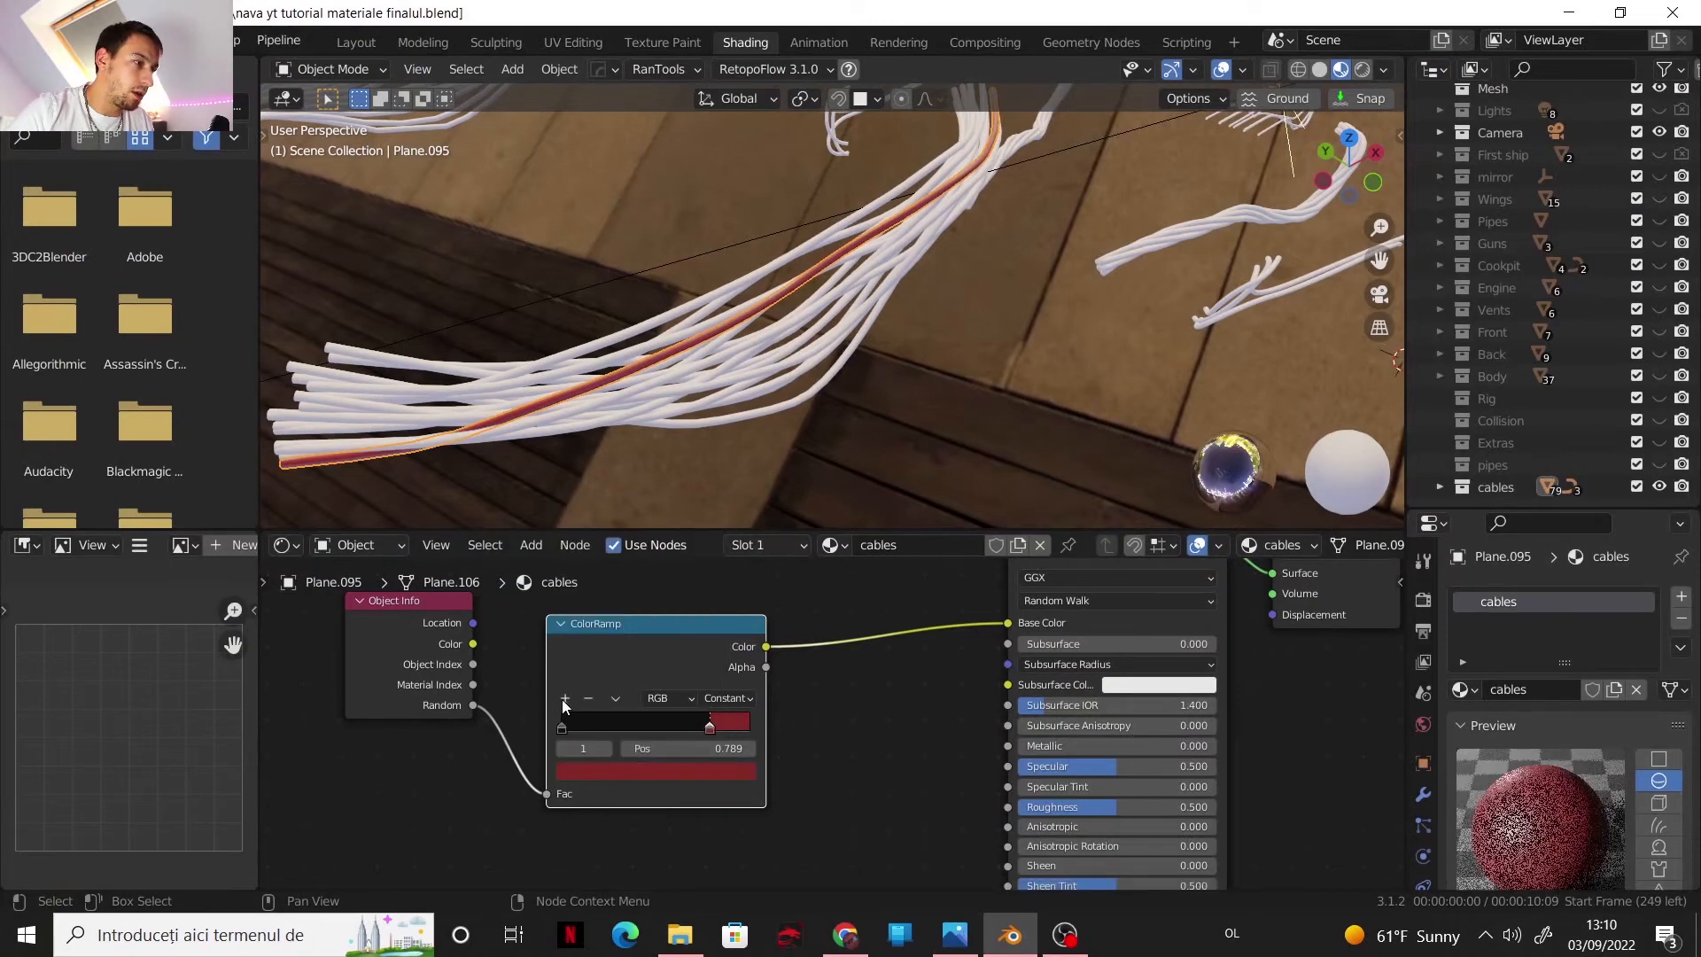
# - Add a third ColorRamp stop at 0.896 and give it the olive hex 383813 copied from Adobe Color
pyautogui.click(562, 699)
pyautogui.moveTo(646, 734); pyautogui.dragTo(735, 739)
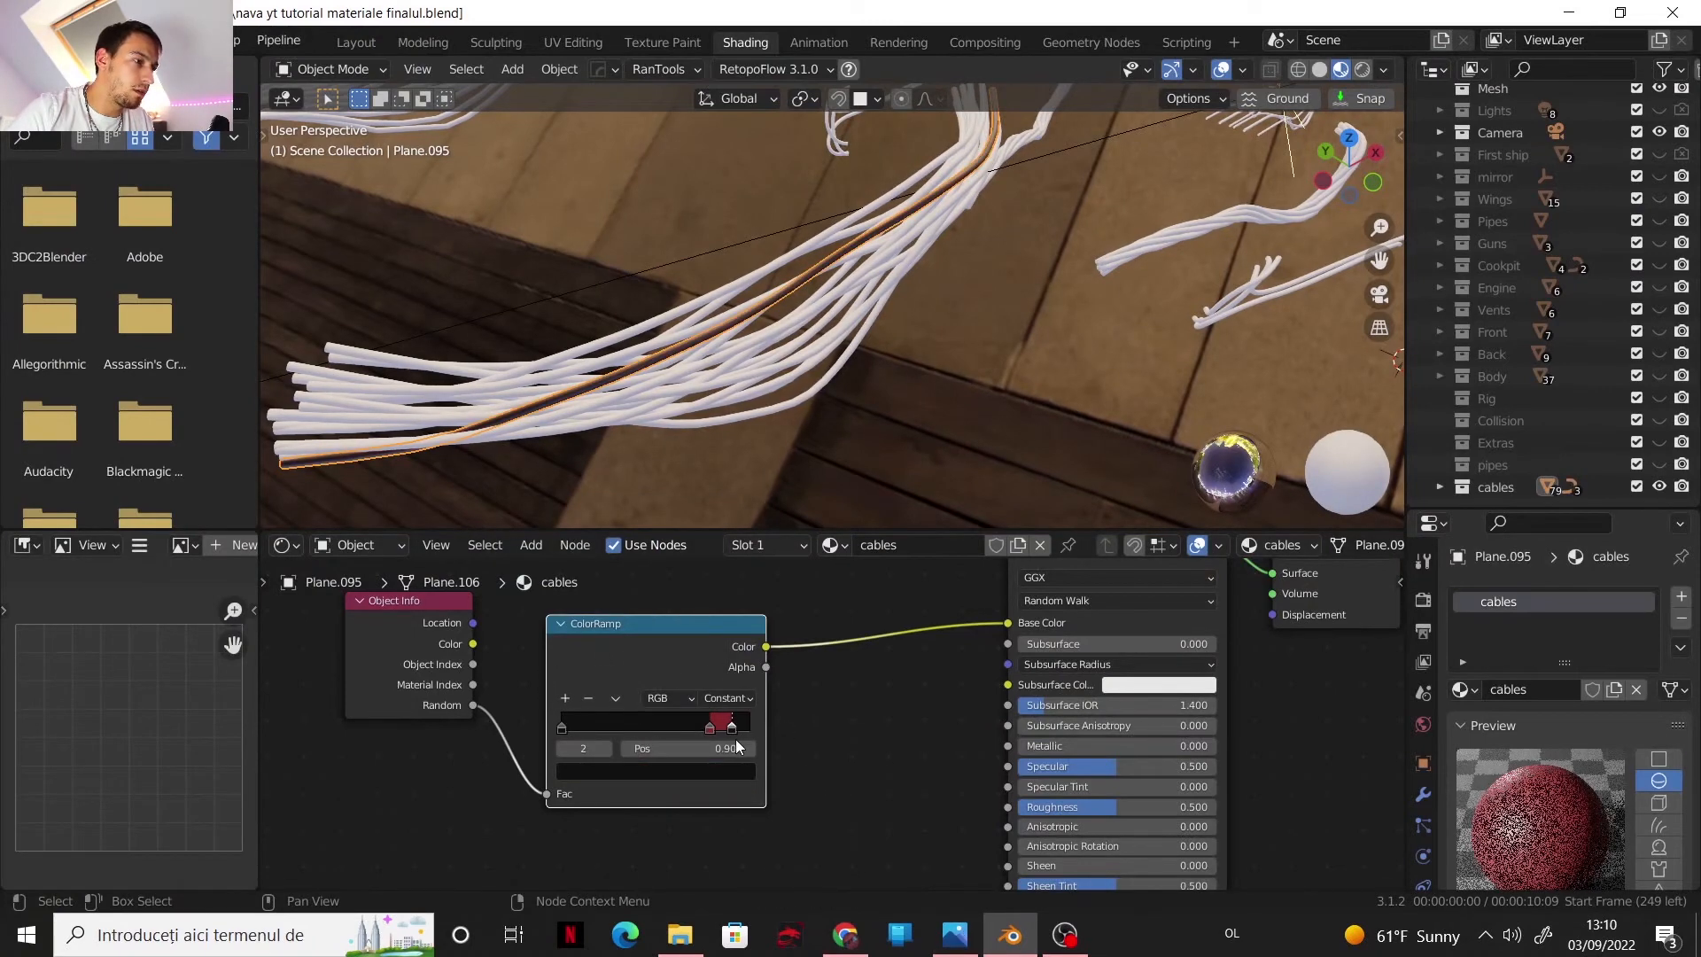
pyautogui.click(844, 932)
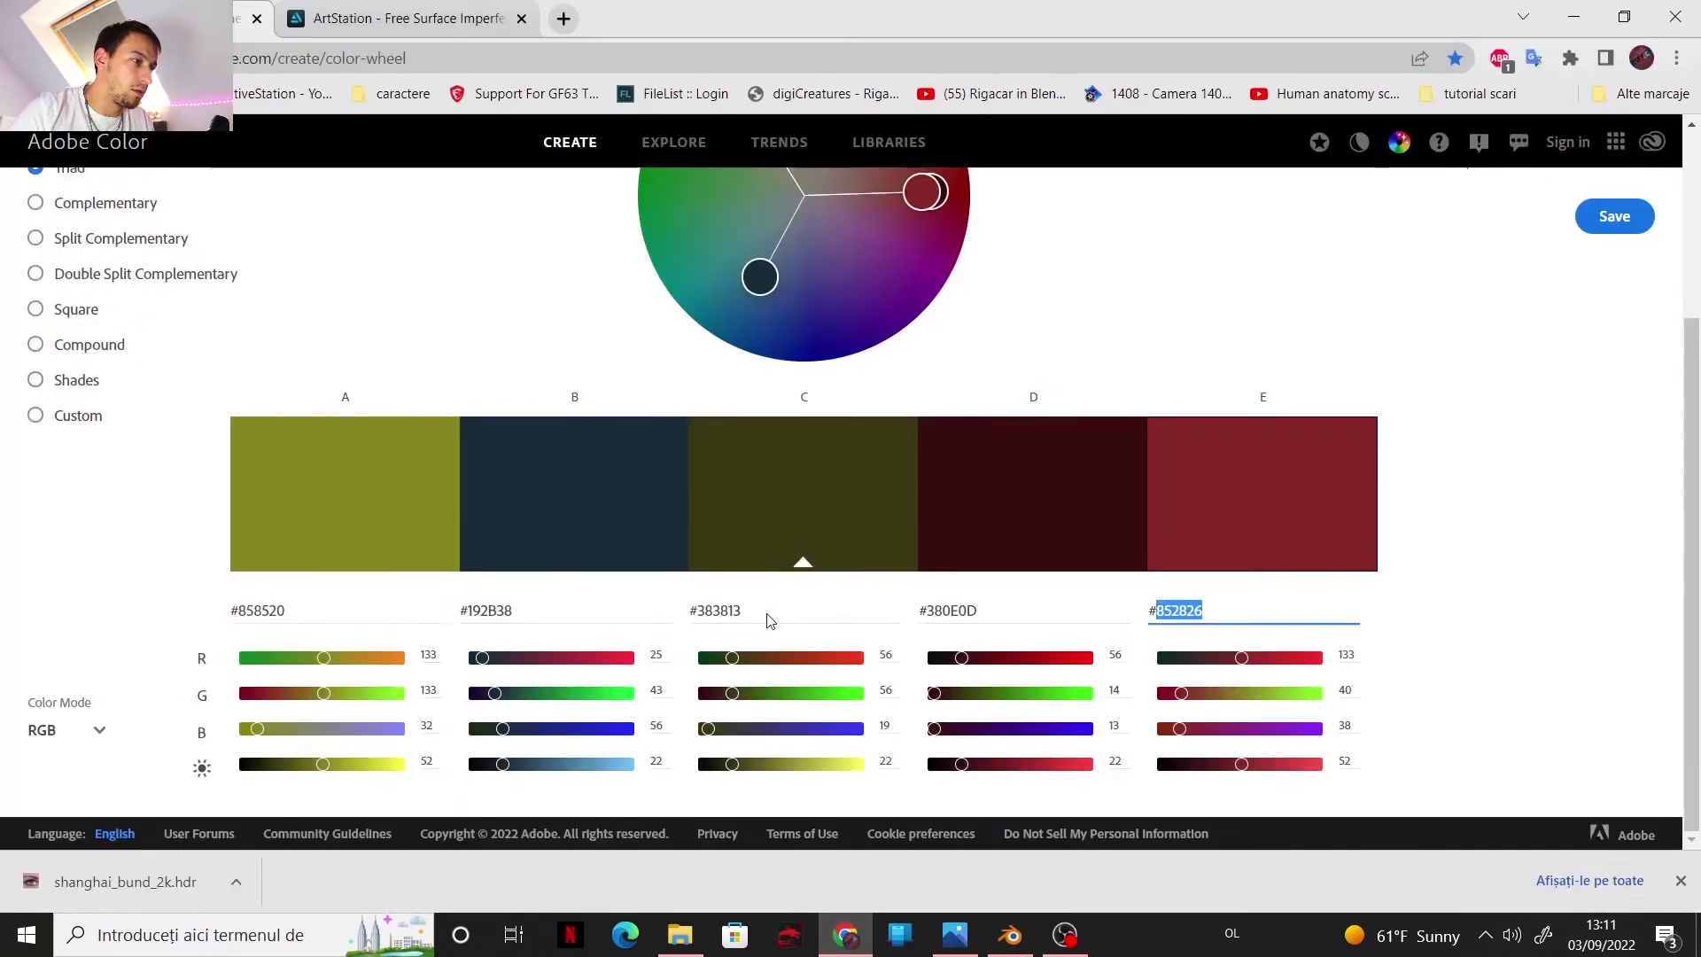
pyautogui.click(701, 602)
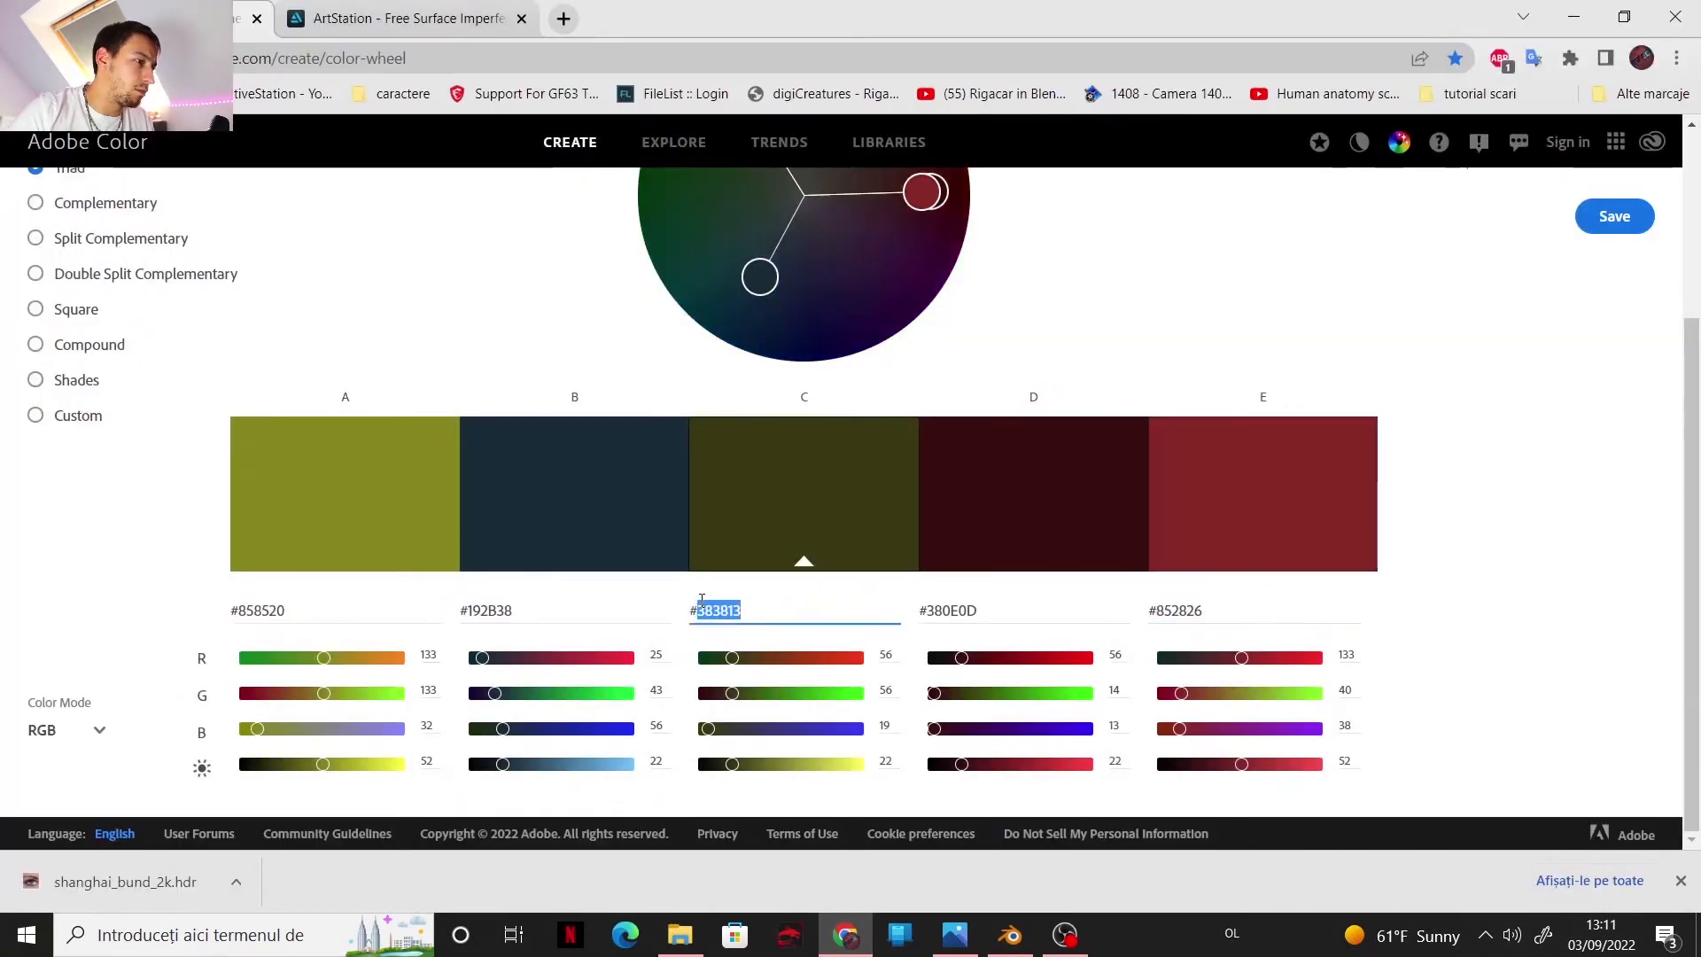
pyautogui.click(1010, 934)
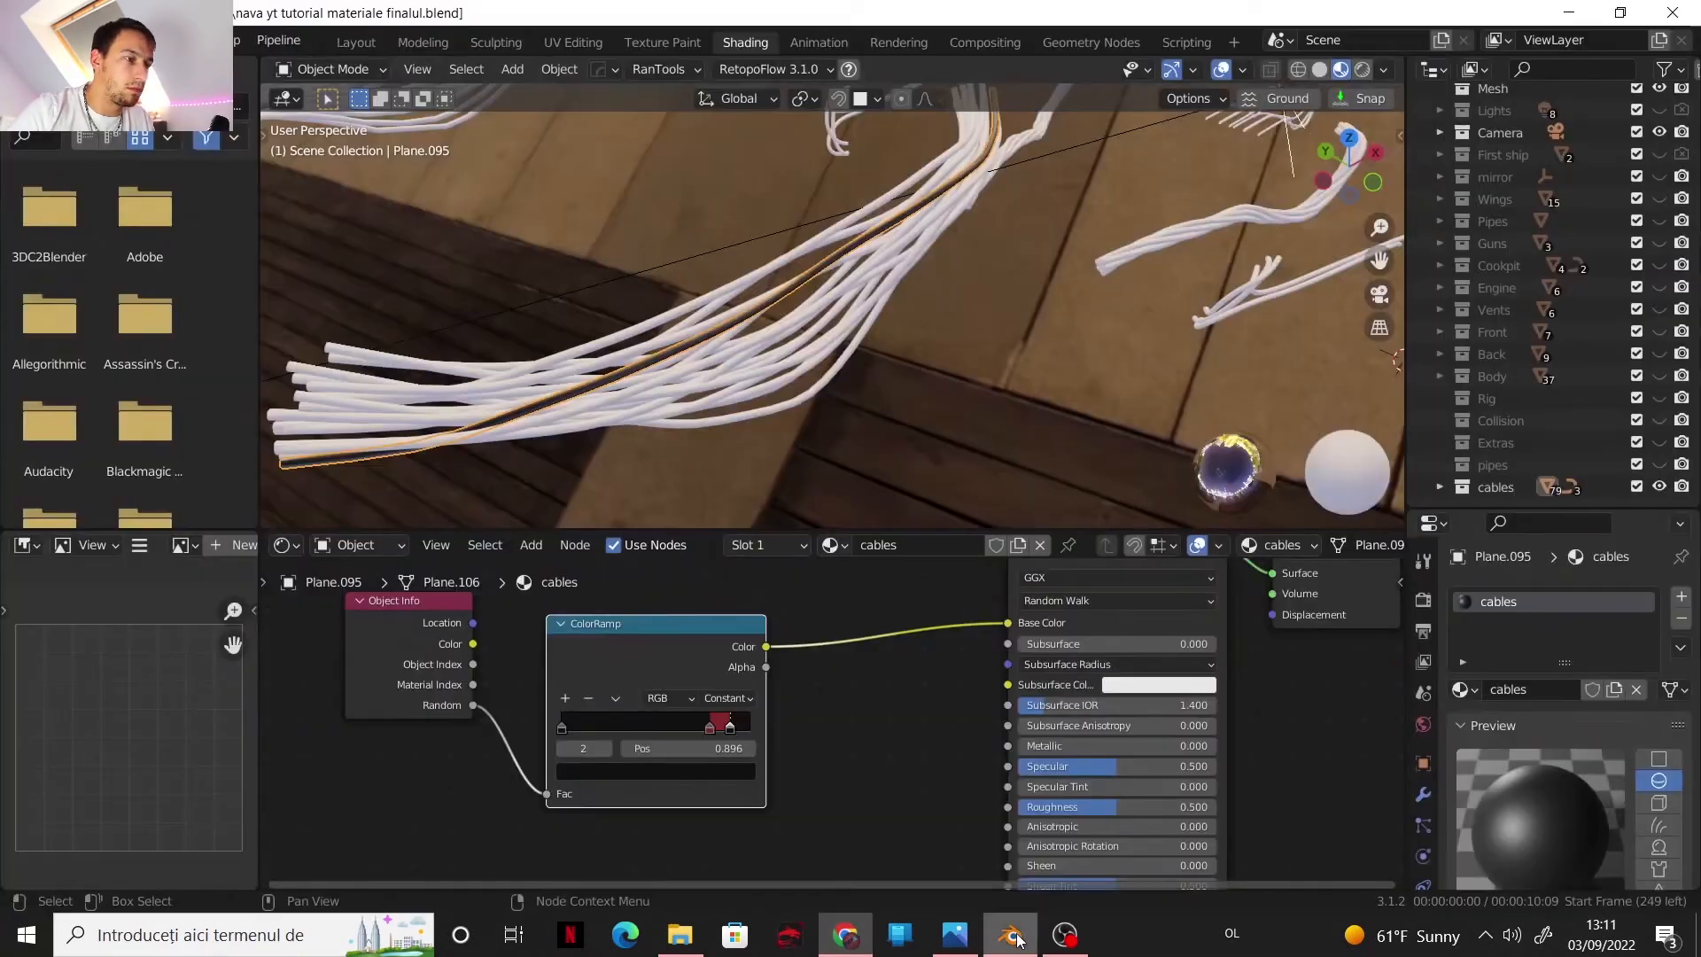
# - Exclude the Camera collection, select all cables and link the active cable's material to them
pyautogui.scroll(-4, 822, 400)
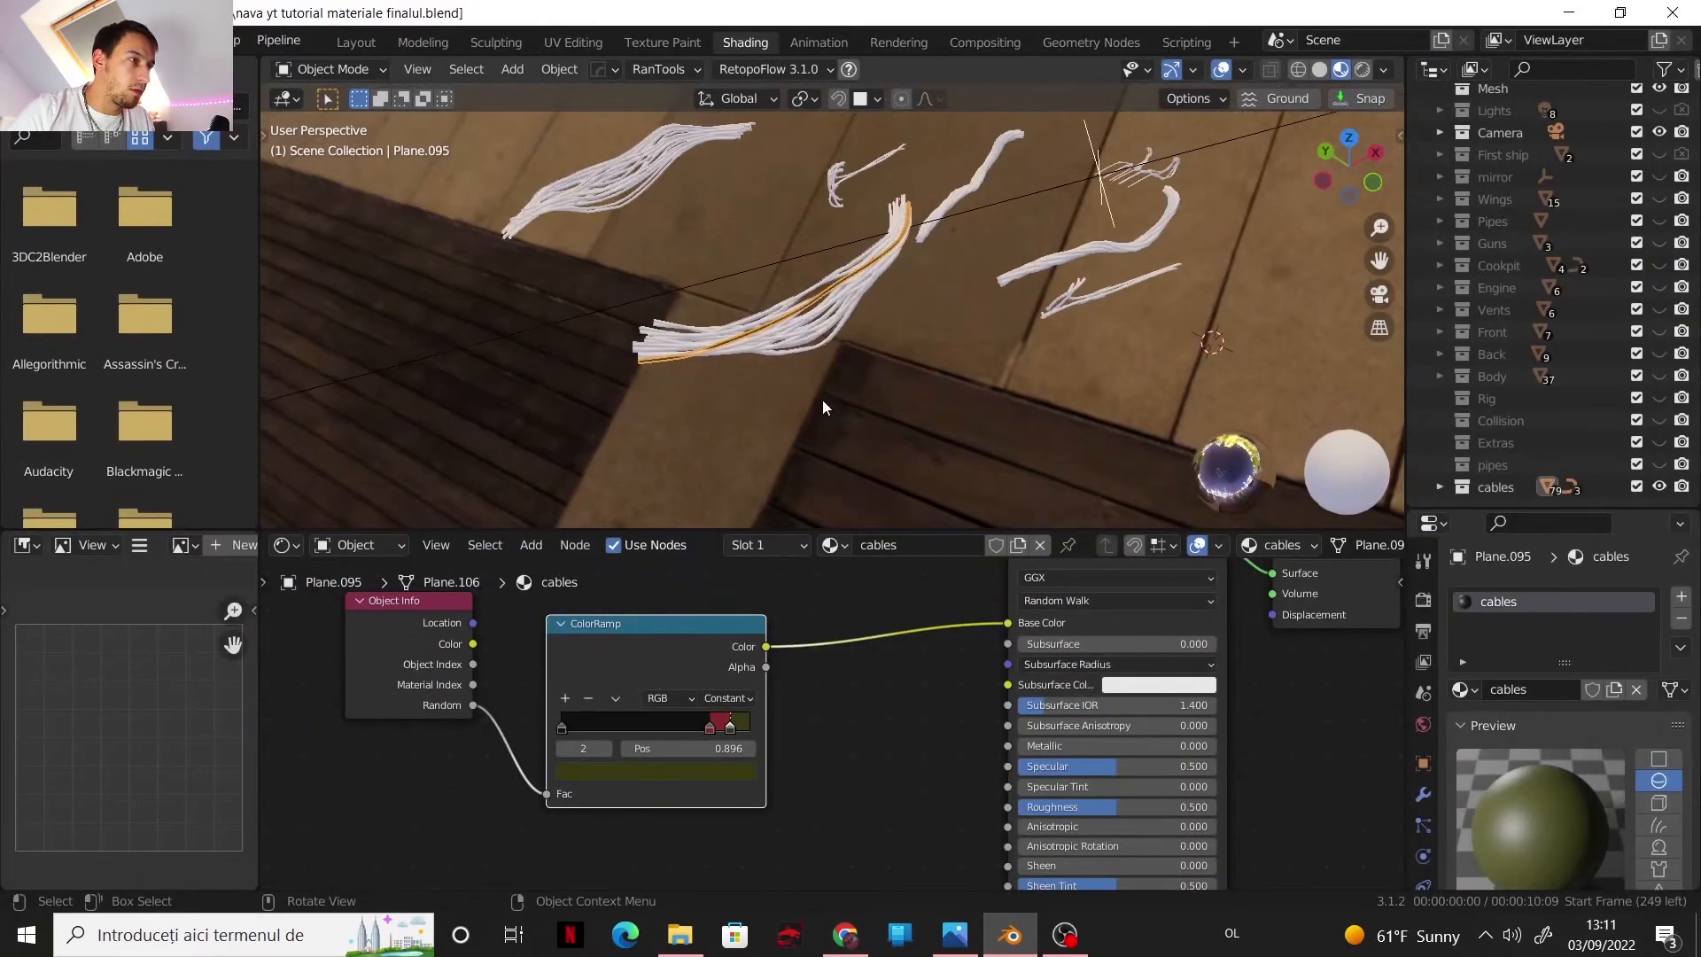
pyautogui.click(1636, 133)
pyautogui.moveTo(1074, 403); pyautogui.dragTo(303, 177)
pyautogui.moveTo(1035, 480); pyautogui.dragTo(427, 167)
pyautogui.hotkey('ctrl', 'l')
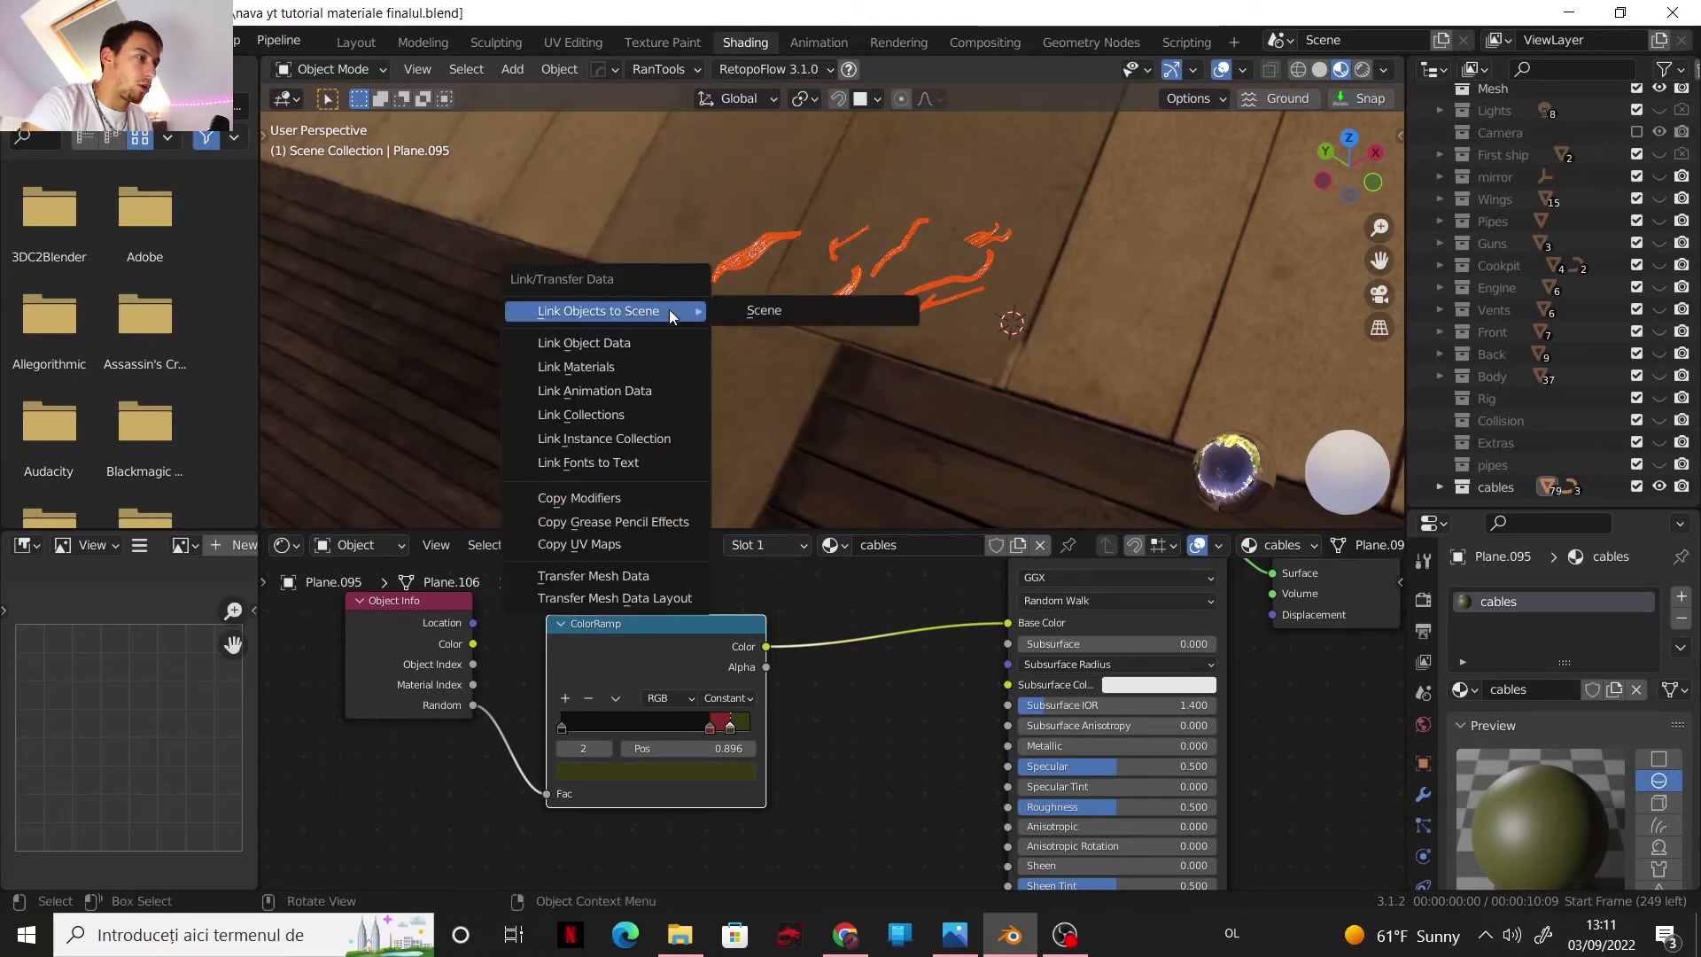
pyautogui.click(615, 368)
pyautogui.click(813, 367)
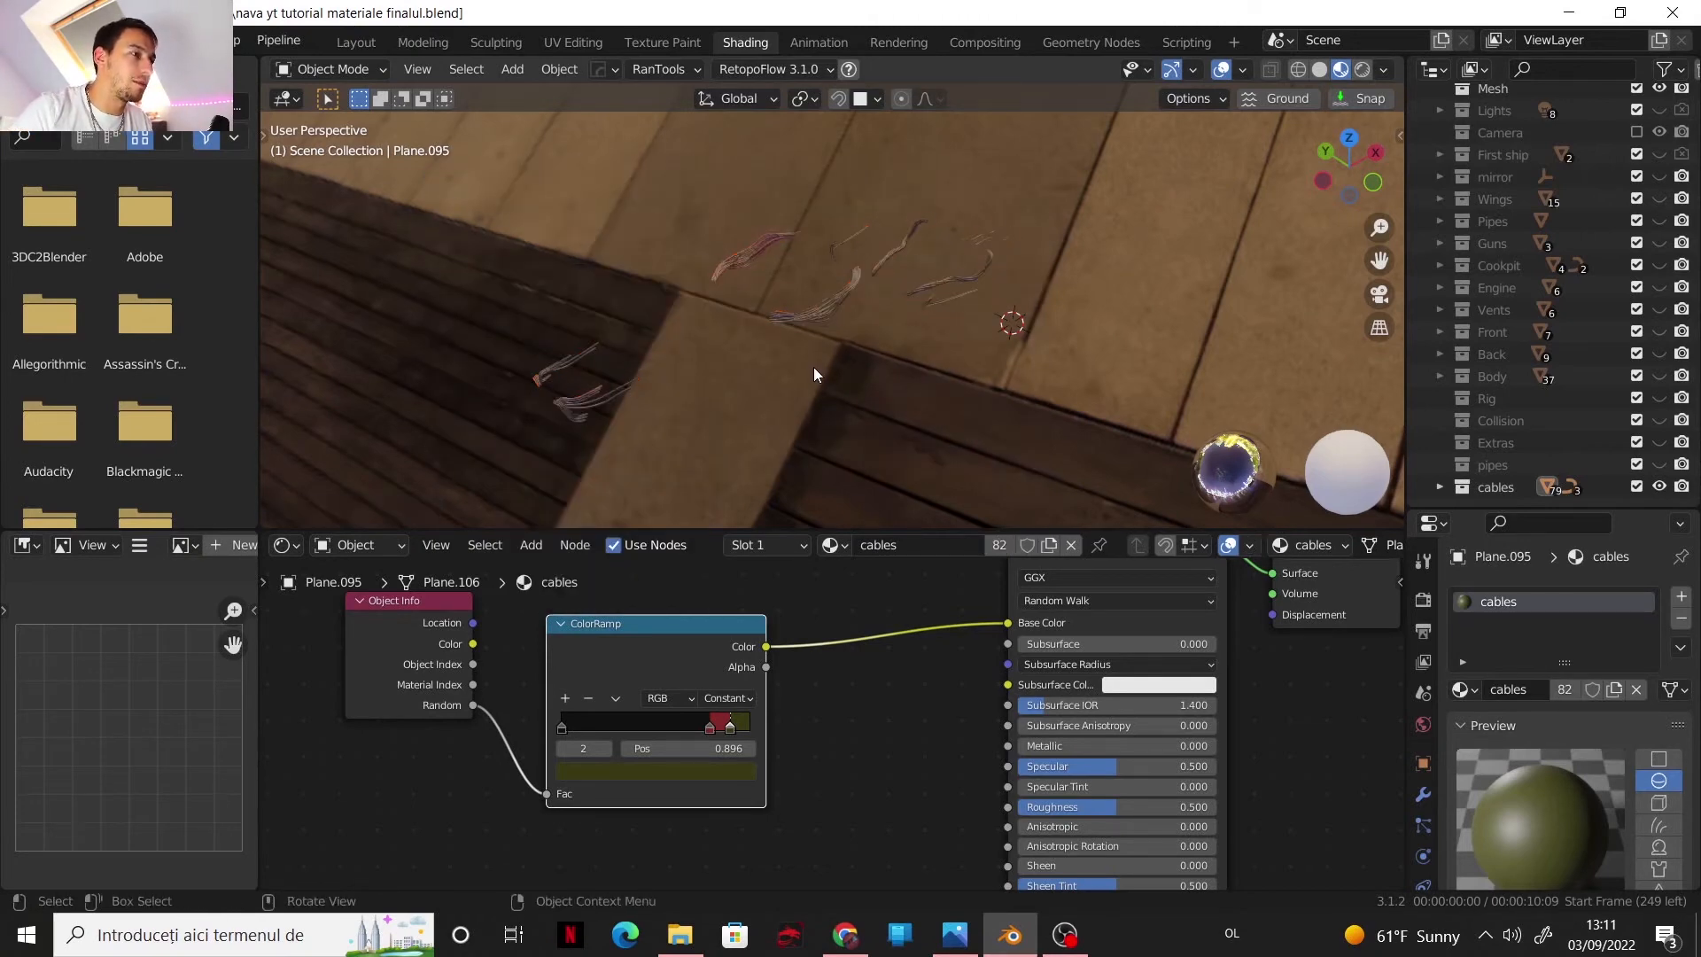
# - Check the colours on the cable bundles and unhide the collections from mirror through pipes
pyautogui.moveTo(1059, 218); pyautogui.dragTo(699, 358, button='middle')
pyautogui.scroll(2, 699, 358)
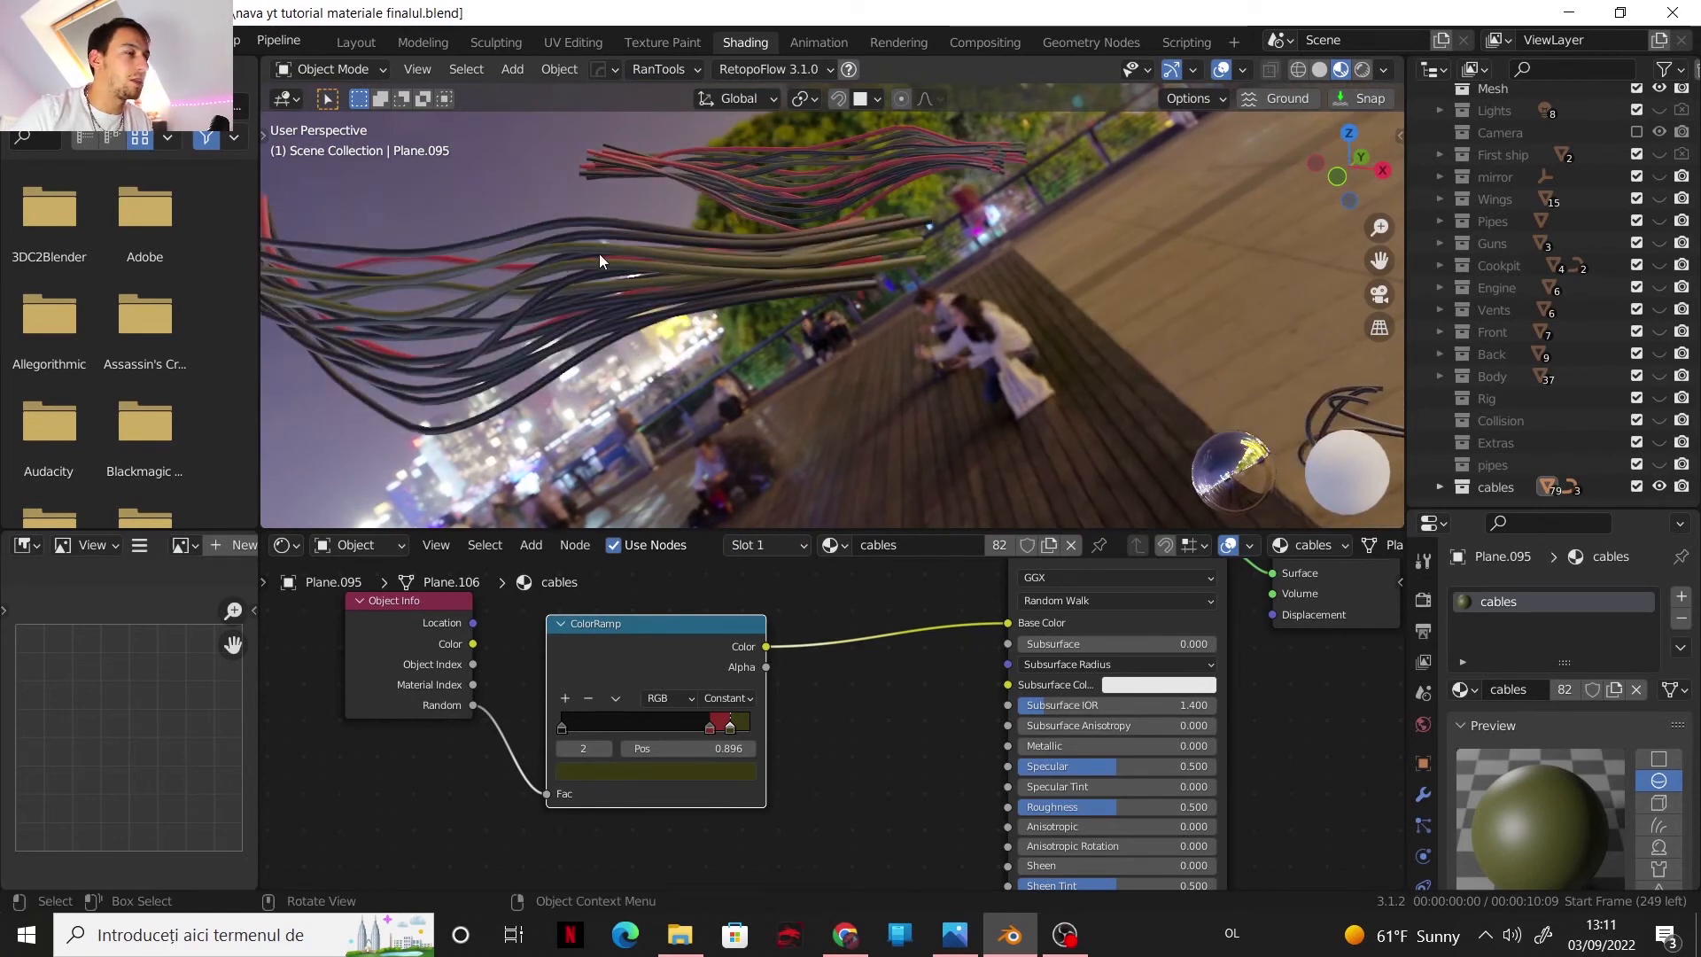
pyautogui.scroll(-6, 636, 268)
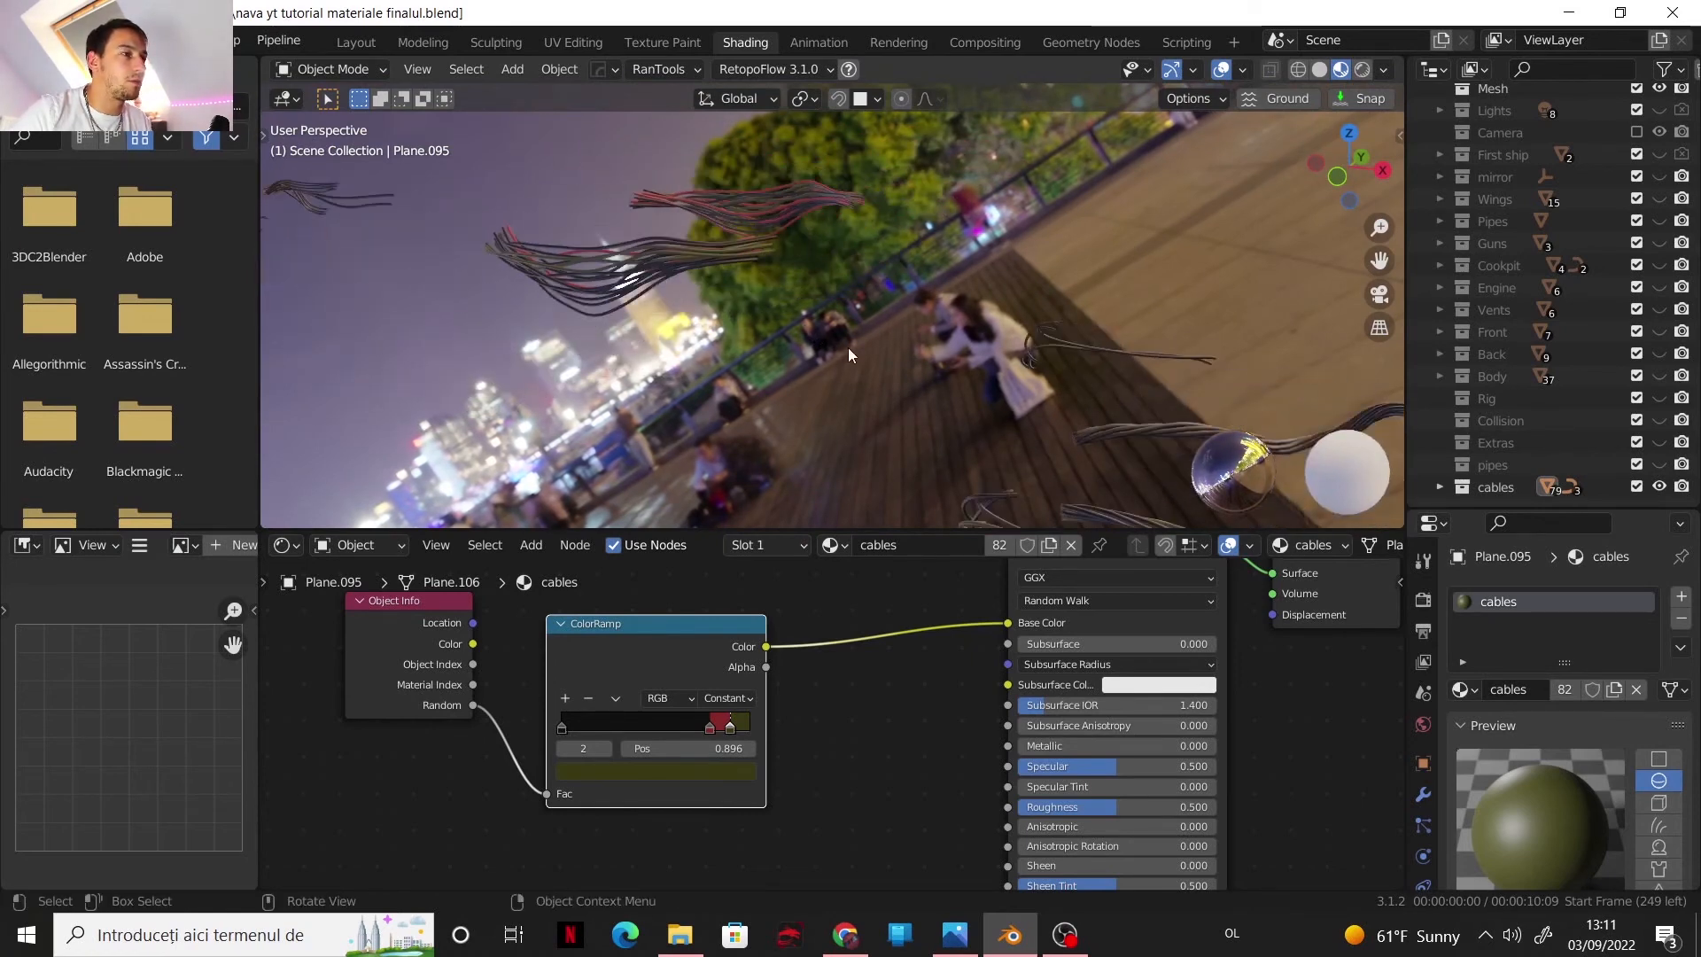
pyautogui.keyDown('shift'); pyautogui.moveTo(848, 347); pyautogui.dragTo(577, 253, button='middle'); pyautogui.keyUp('shift')
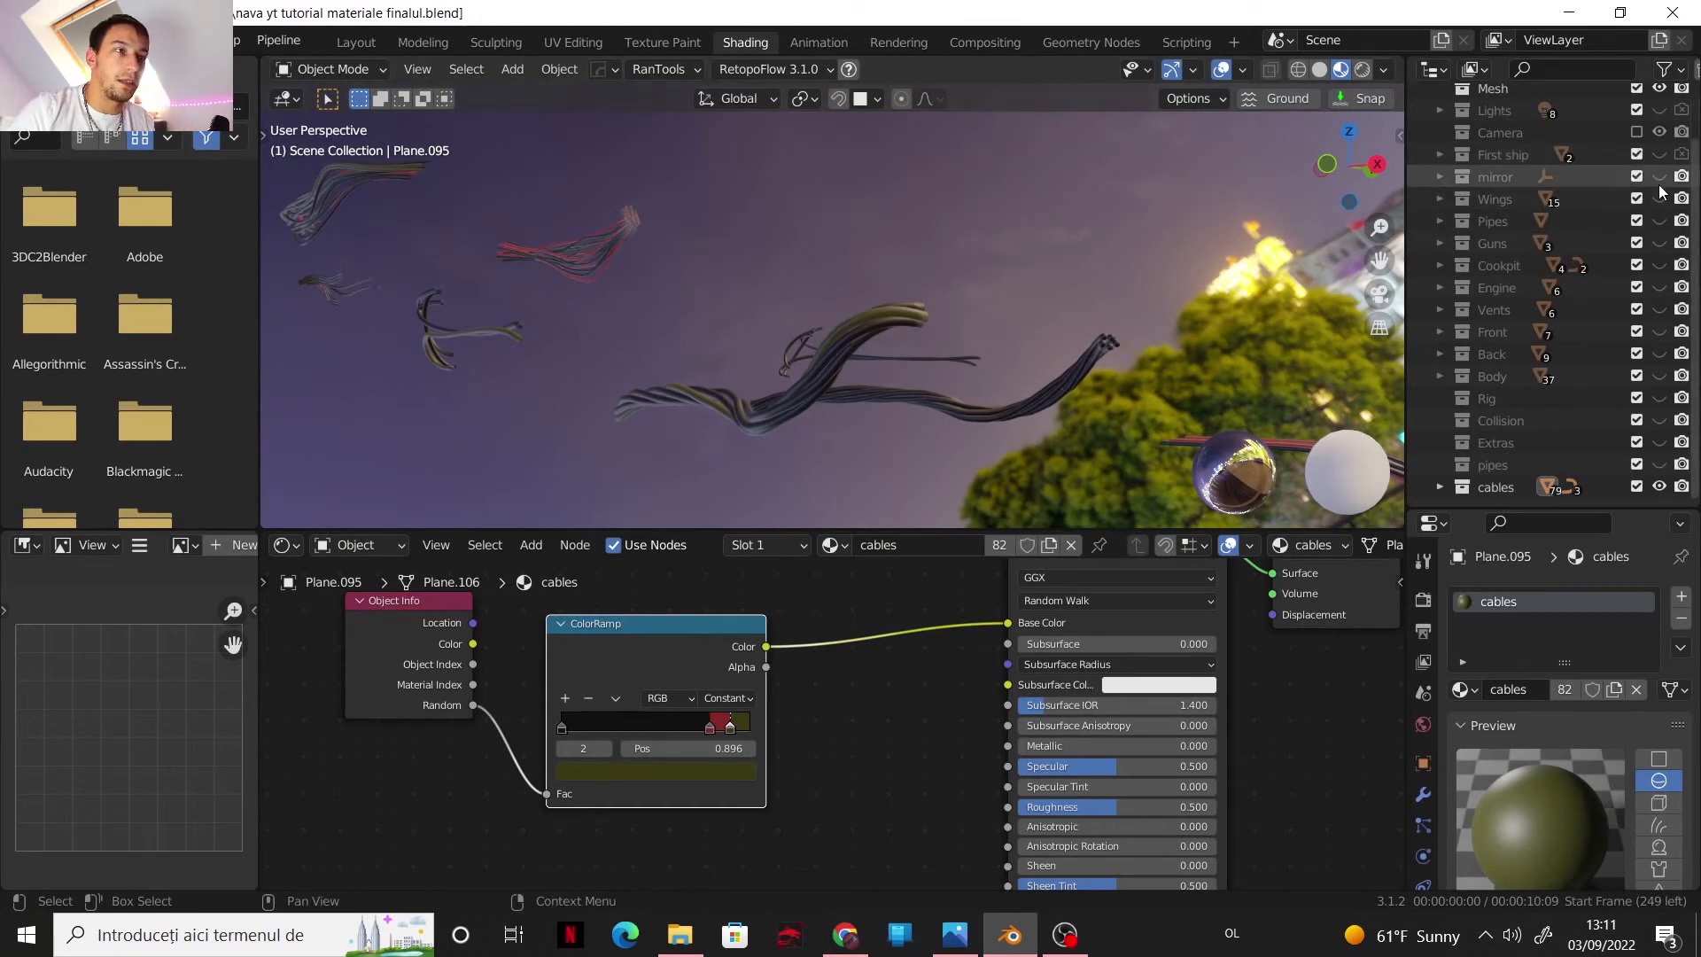
pyautogui.moveTo(1657, 181); pyautogui.dragTo(1653, 426)
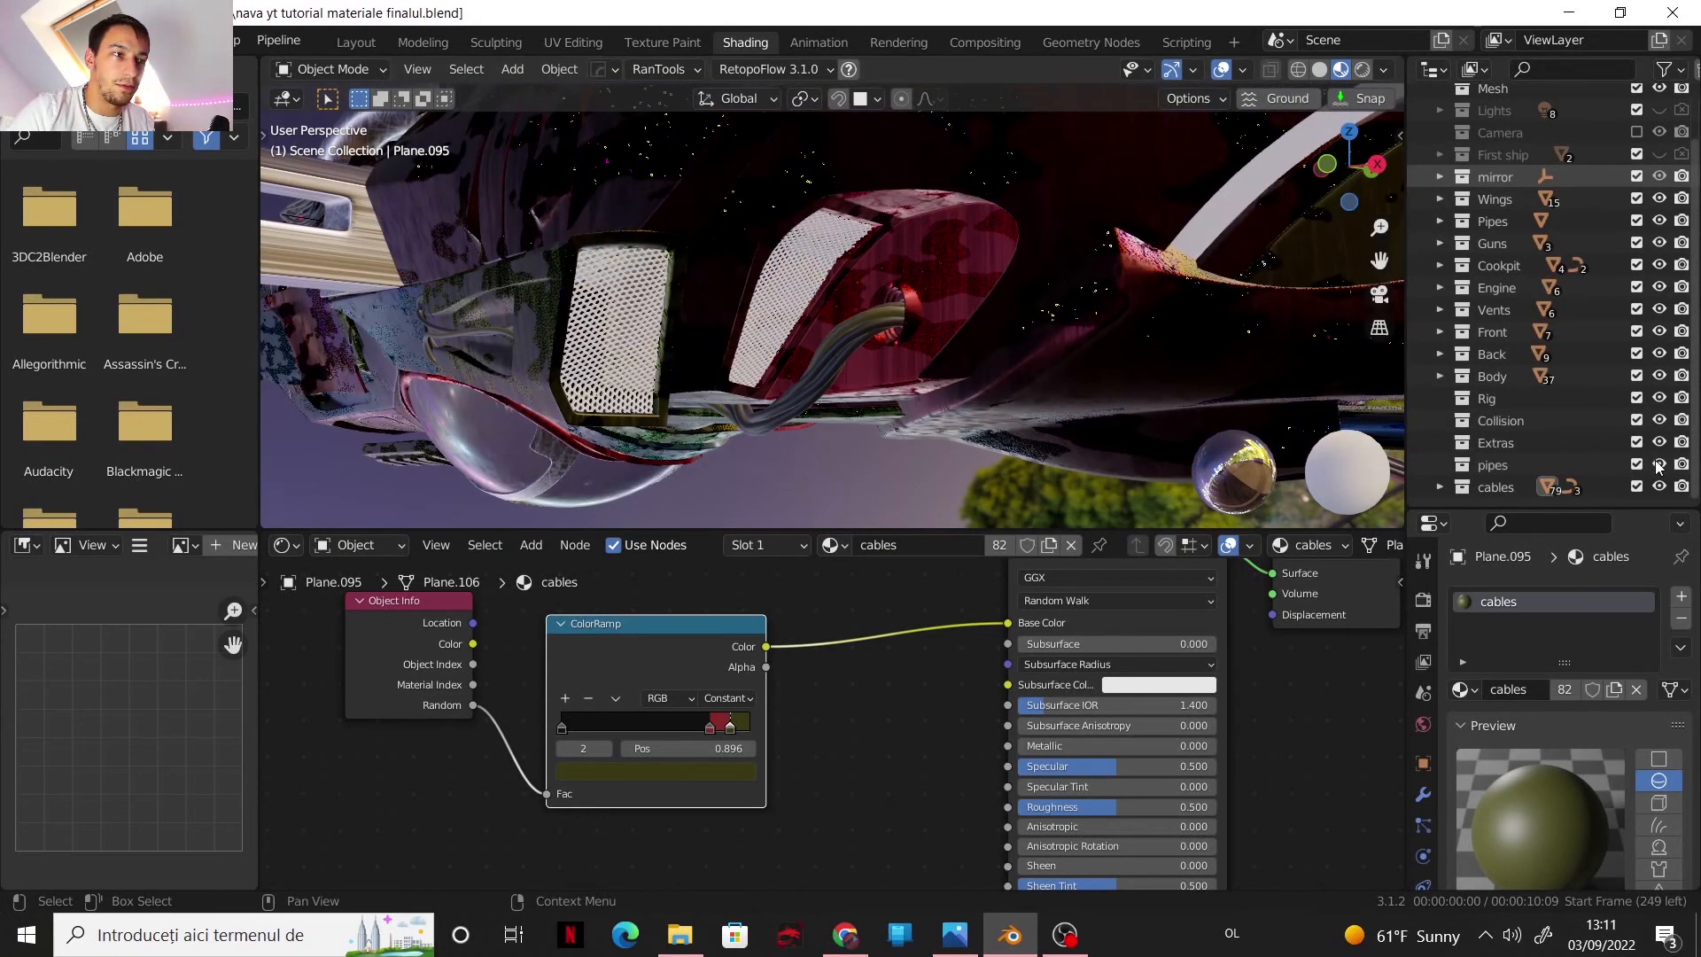
# - Assign the existing cables material to the rectangular honeycomb vent grille
pyautogui.moveTo(1371, 345); pyautogui.dragTo(814, 340, button='middle')
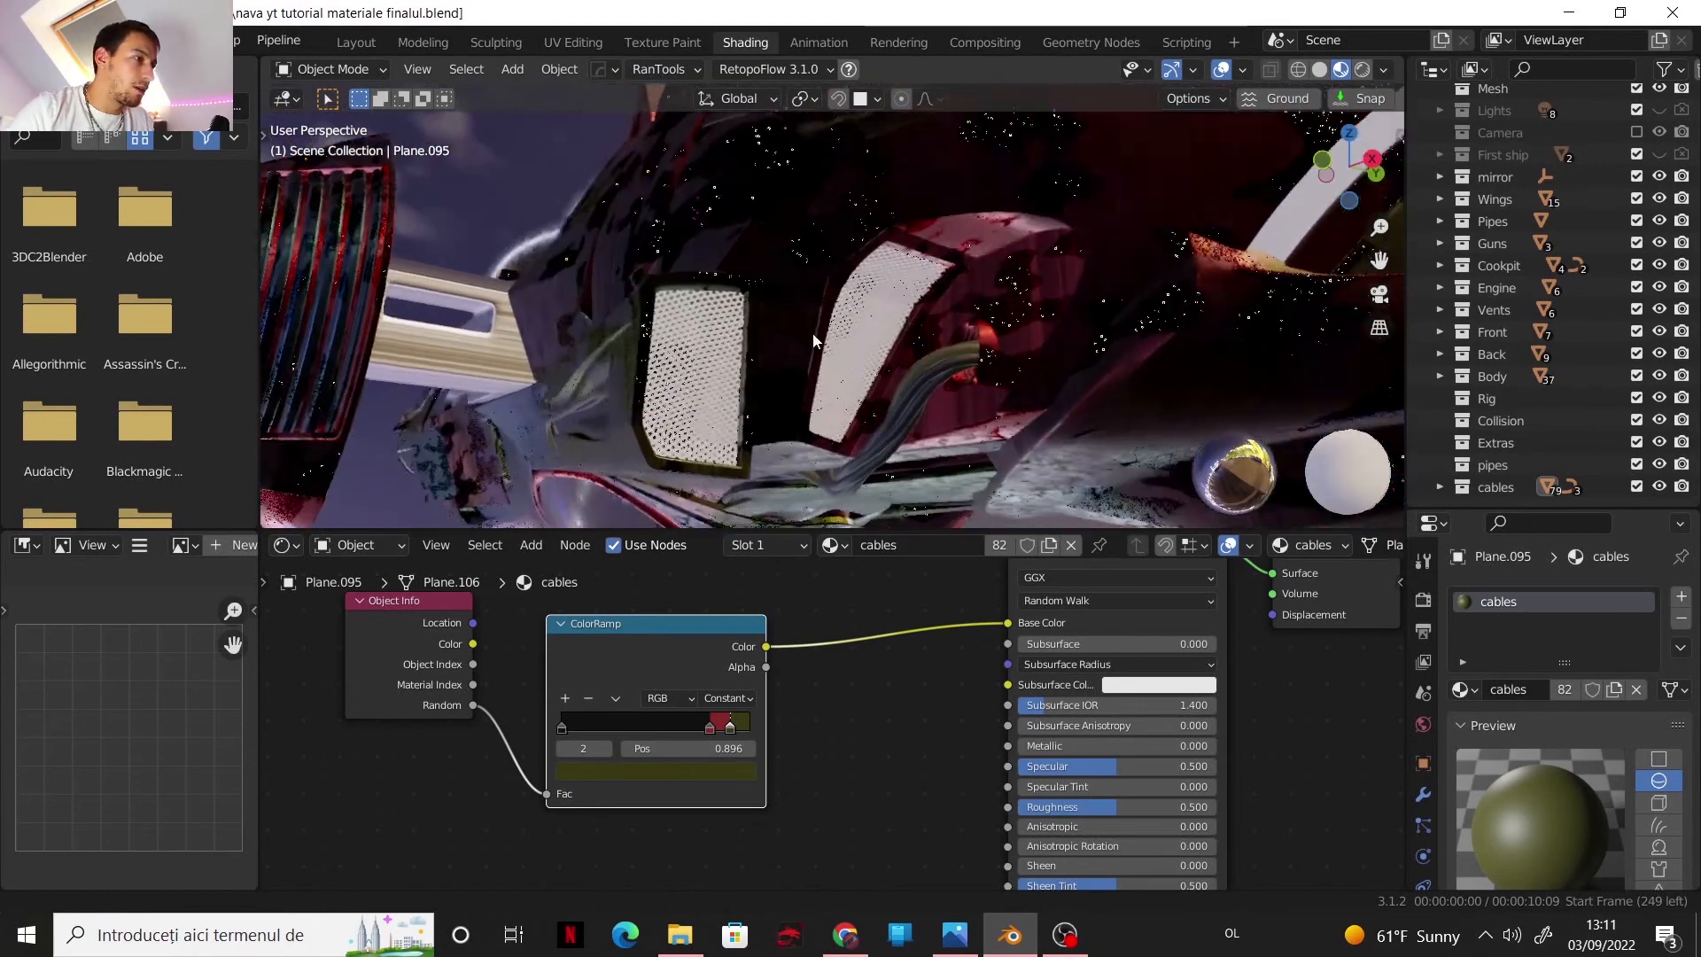
pyautogui.scroll(2, 813, 339)
pyautogui.click(657, 369)
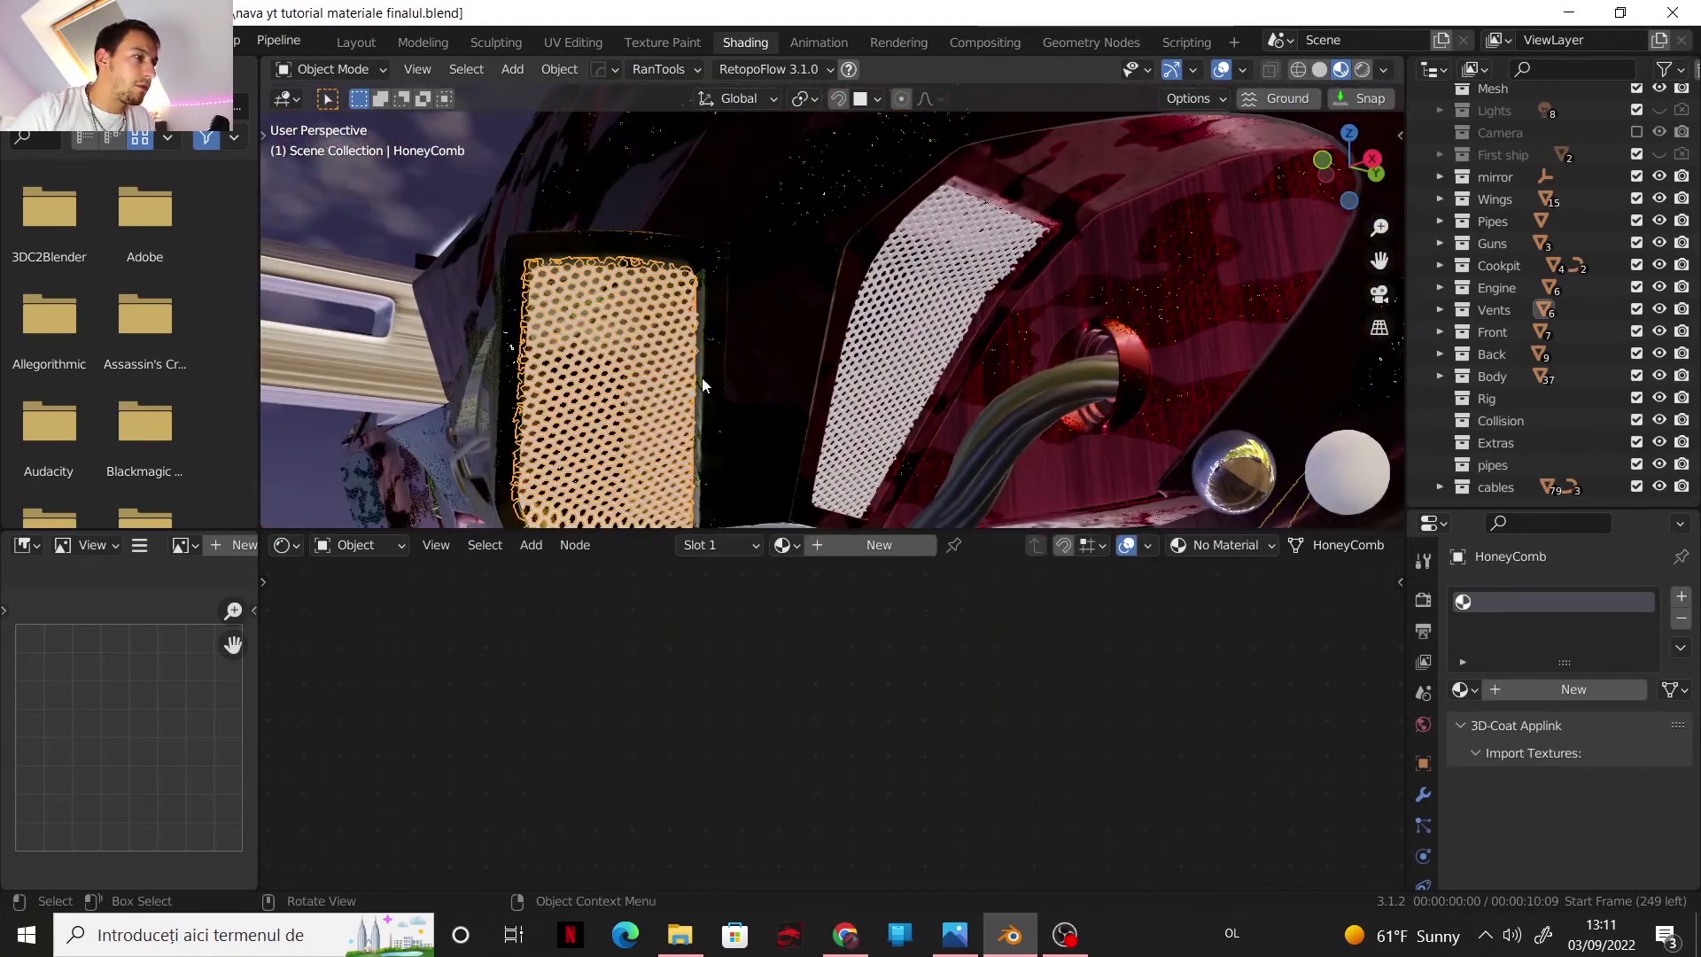
pyautogui.click(1471, 692)
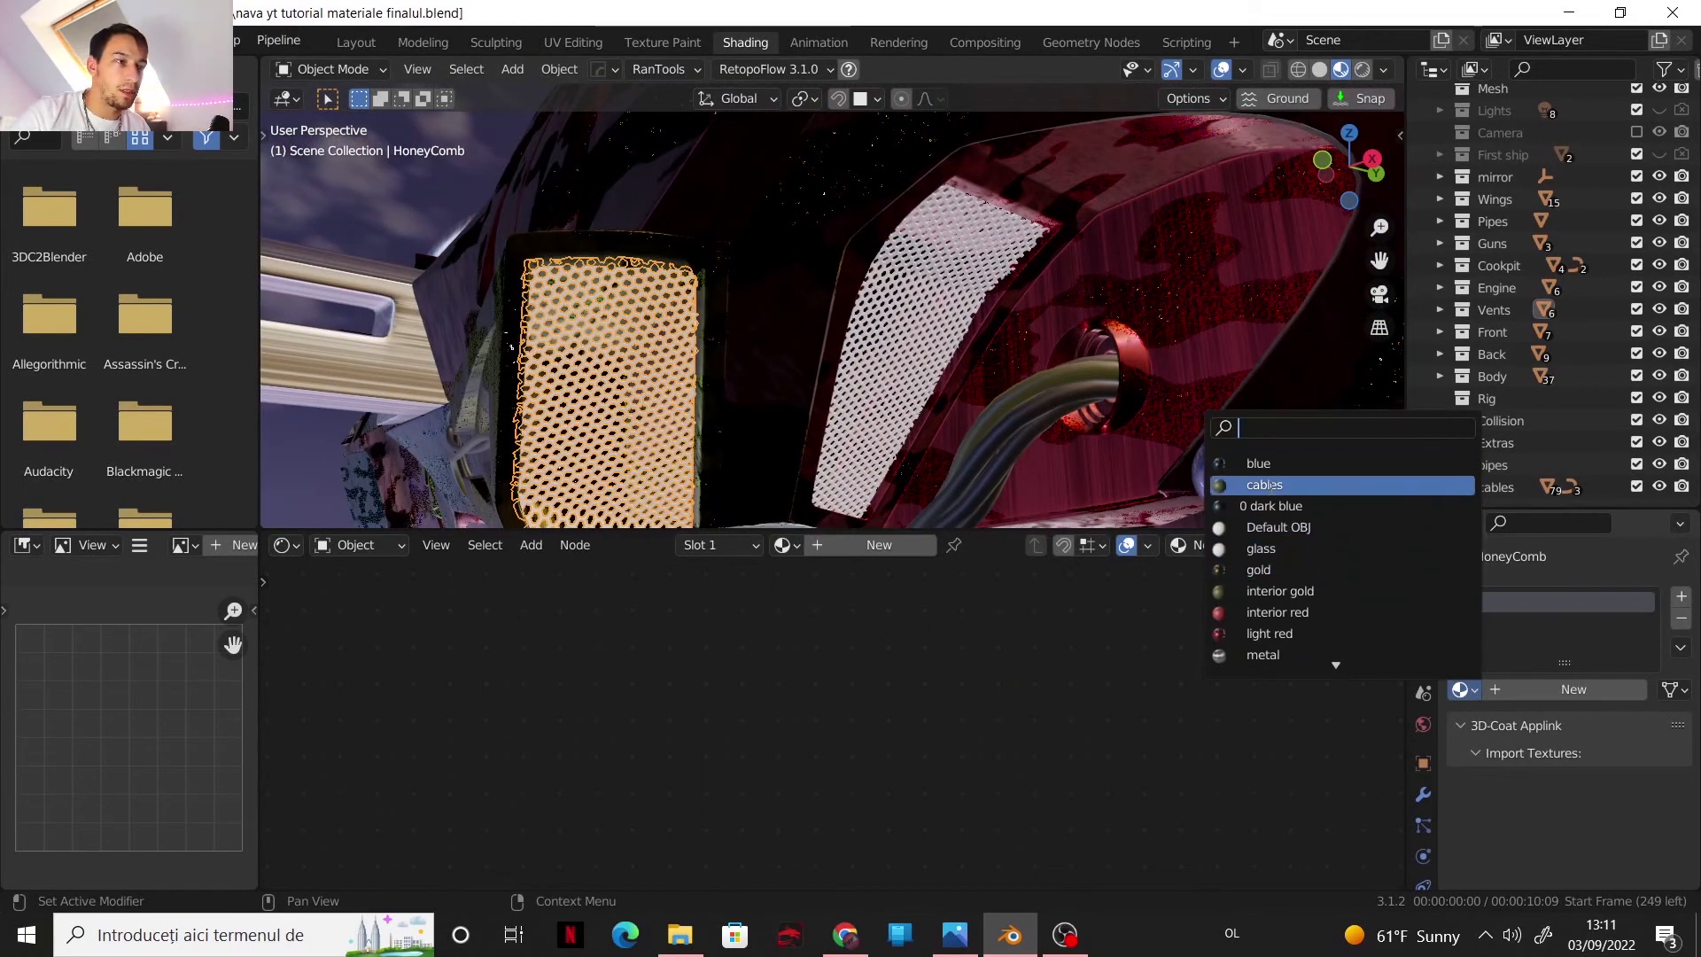
pyautogui.click(1272, 488)
# - Assign the existing cables material to the tapered honeycomb vent grille next to the rectangular one
pyautogui.click(911, 346)
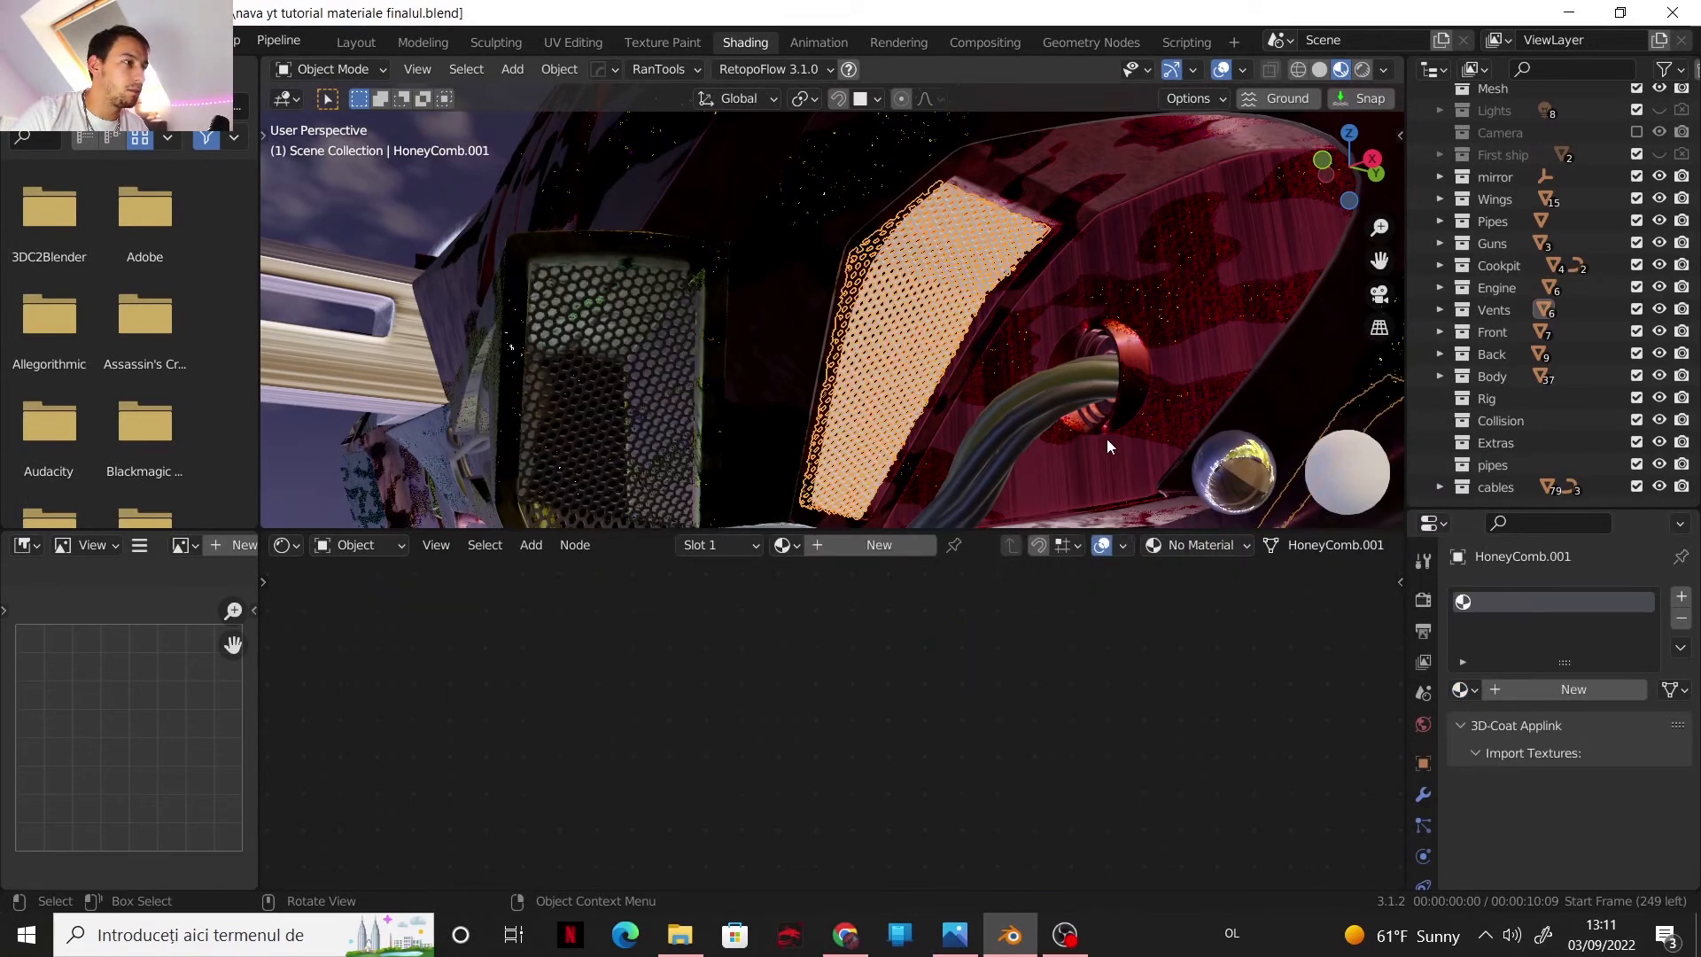
pyautogui.moveTo(1008, 377); pyautogui.dragTo(1058, 372, button='middle')
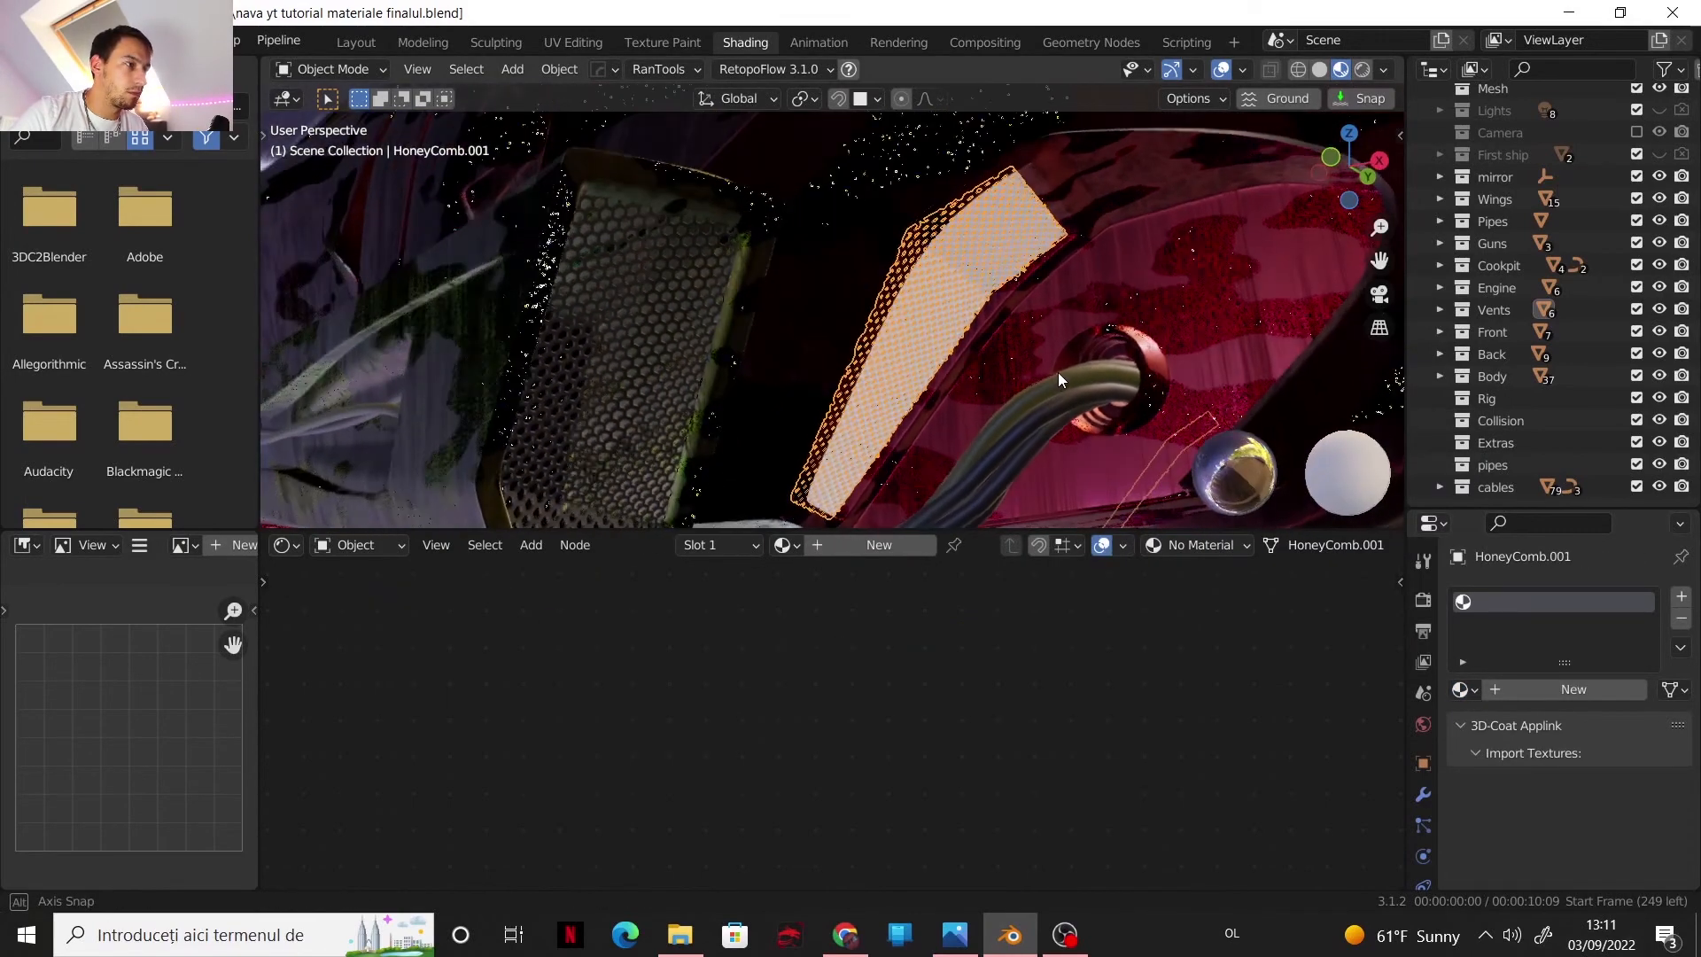
pyautogui.click(1461, 690)
pyautogui.click(1264, 484)
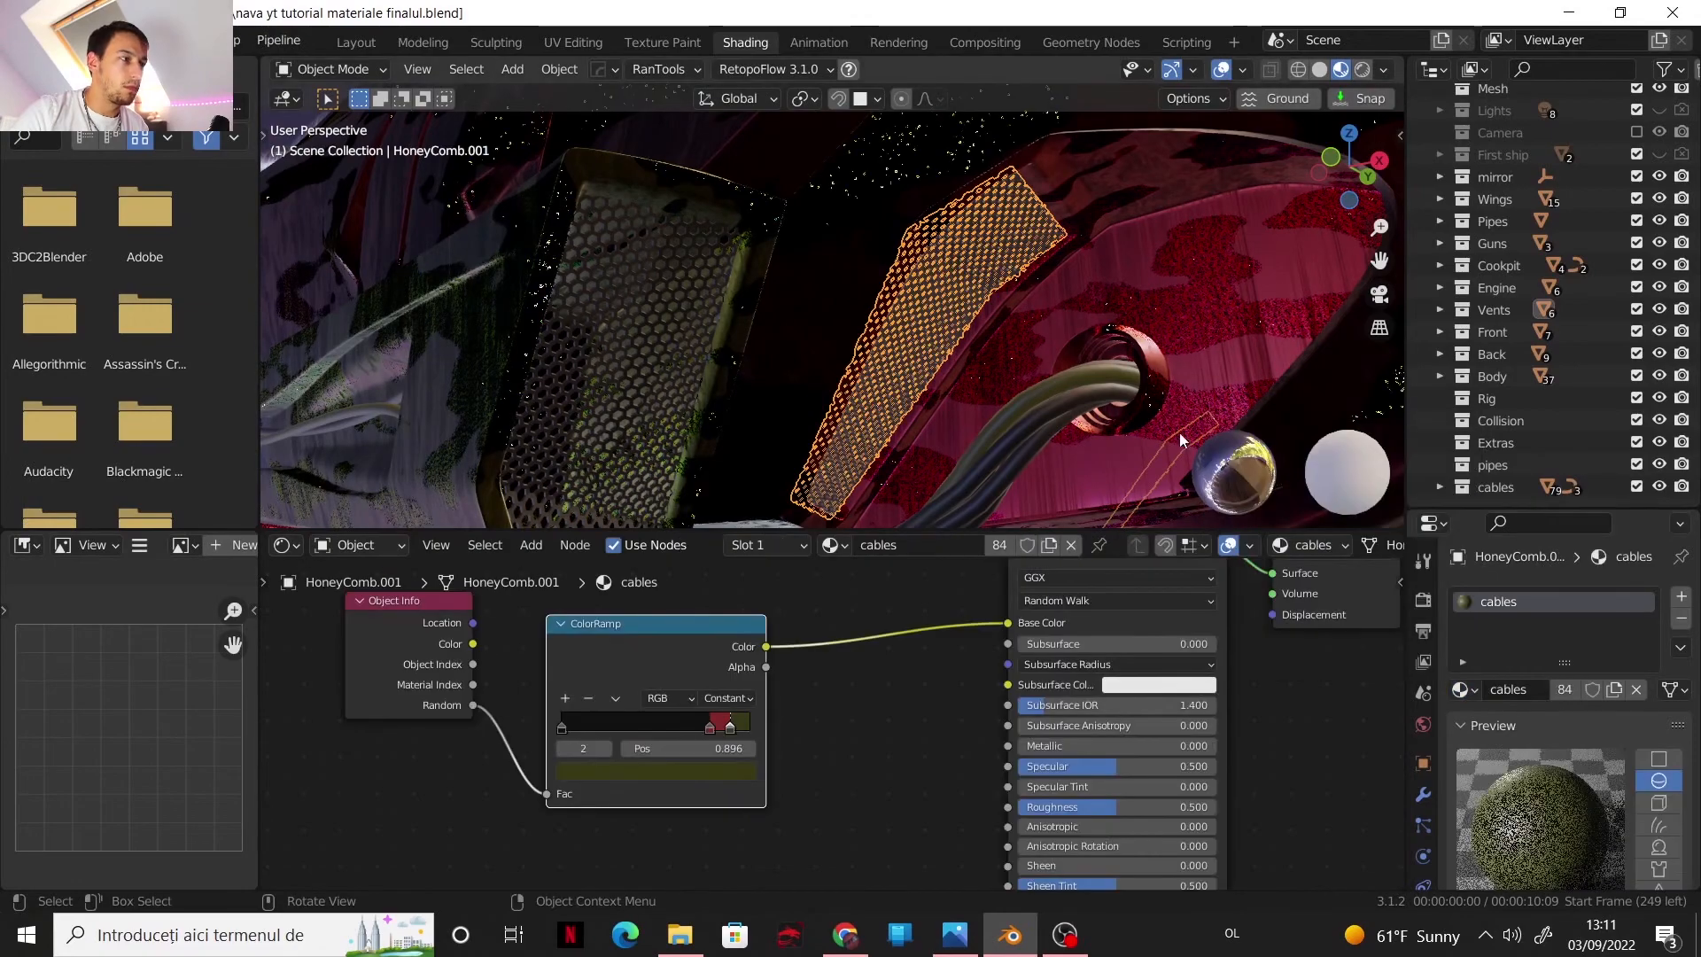
# - Assign the existing cables material to the narrow honeycomb grille on the hull behind the cockpit
pyautogui.scroll(-2, 980, 272)
pyautogui.scroll(-3, 980, 273)
pyautogui.keyDown('shift'); pyautogui.moveTo(870, 425); pyautogui.dragTo(767, 397, button='middle'); pyautogui.keyUp('shift')
pyautogui.scroll(5, 753, 386)
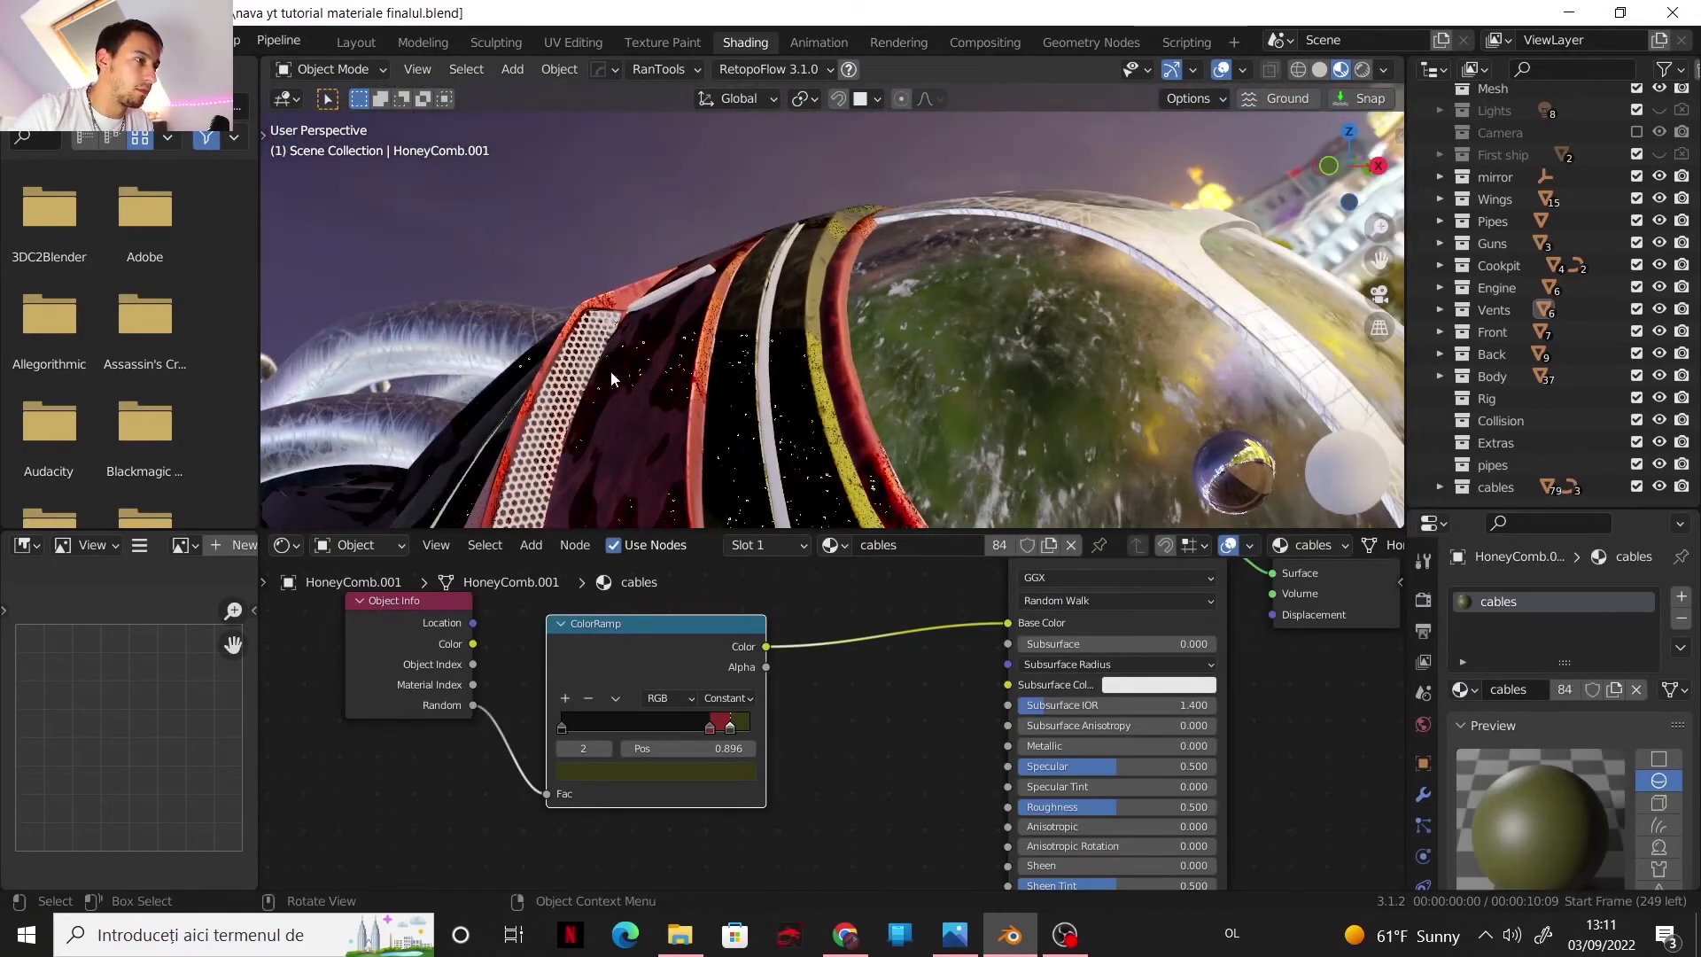
pyautogui.click(574, 372)
pyautogui.click(793, 547)
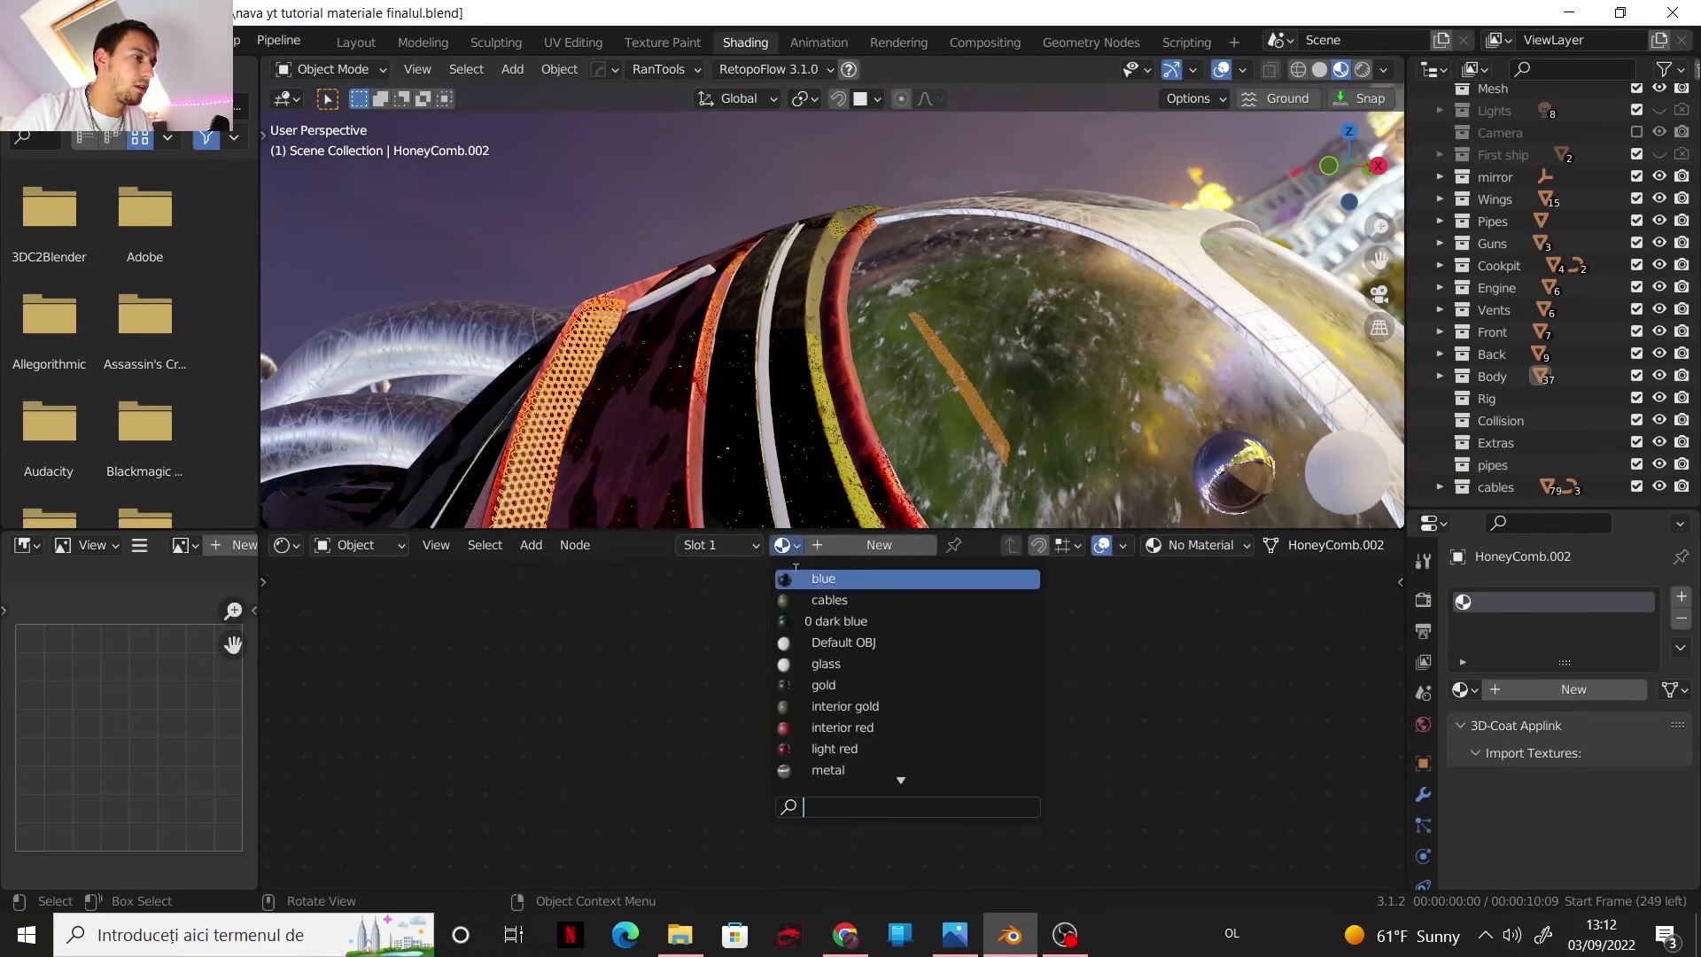
pyautogui.click(820, 601)
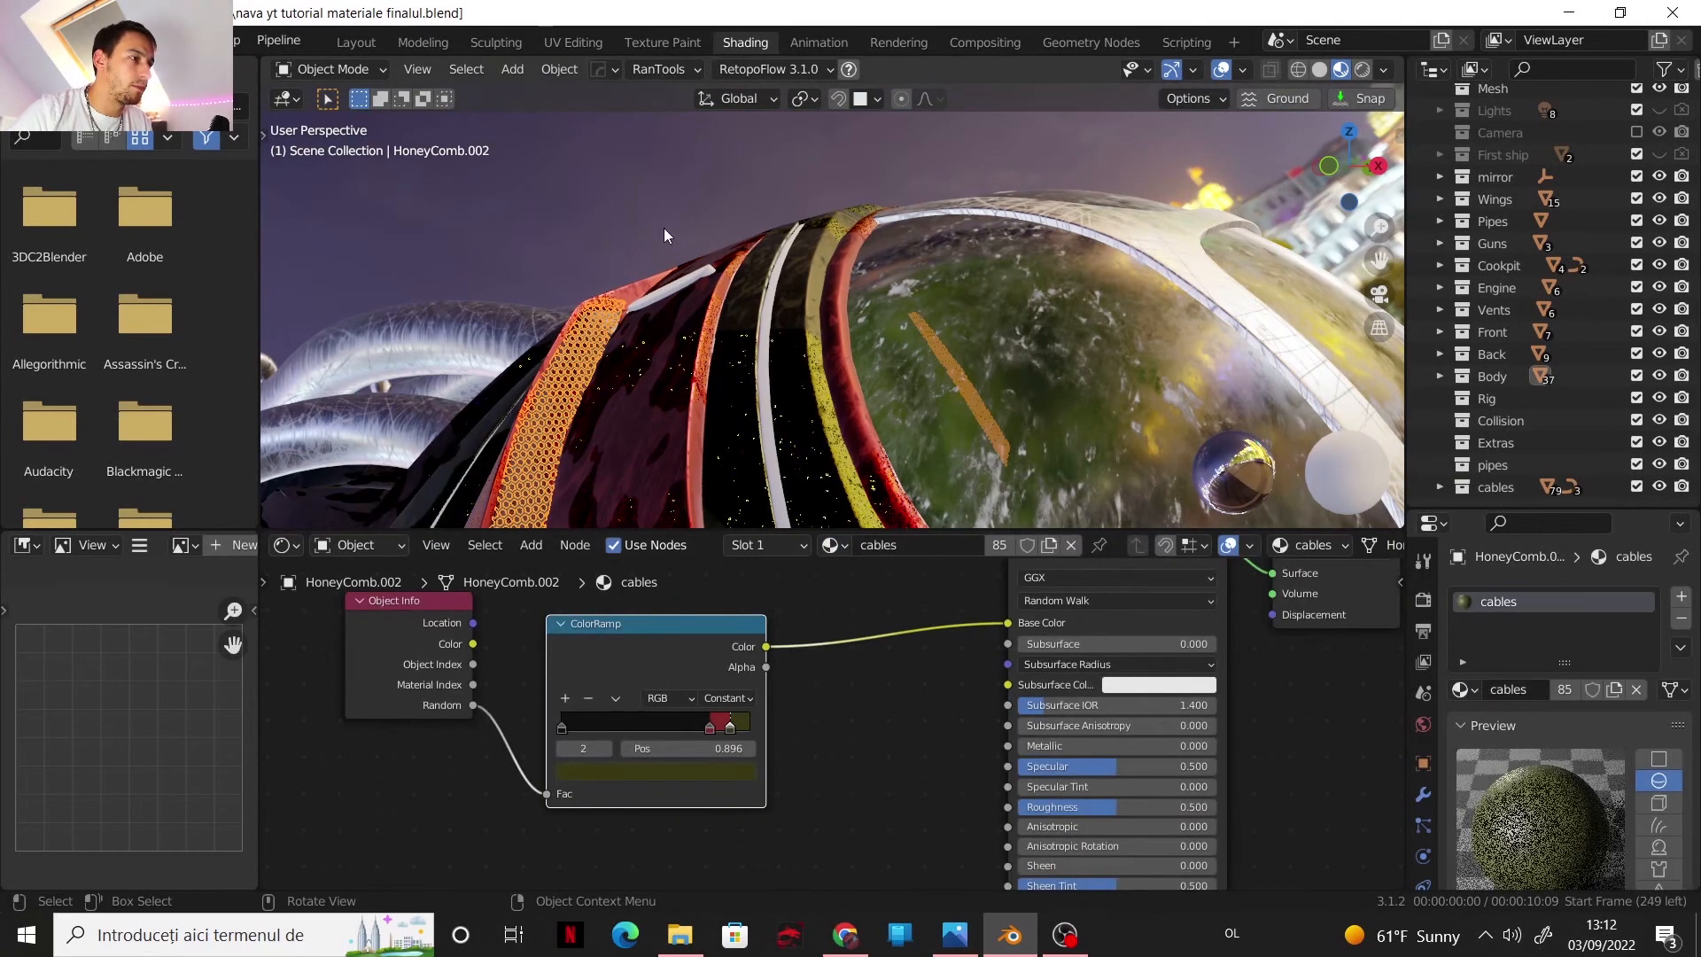
# - Create a new material named lights on the curved strip at the ship's nose
pyautogui.scroll(-5, 663, 226)
pyautogui.moveTo(755, 295); pyautogui.dragTo(871, 284, button='middle')
pyautogui.keyDown('shift'); pyautogui.moveTo(871, 283); pyautogui.dragTo(865, 318, button='middle'); pyautogui.keyUp('shift')
pyautogui.scroll(2, 889, 325)
pyautogui.click(945, 438)
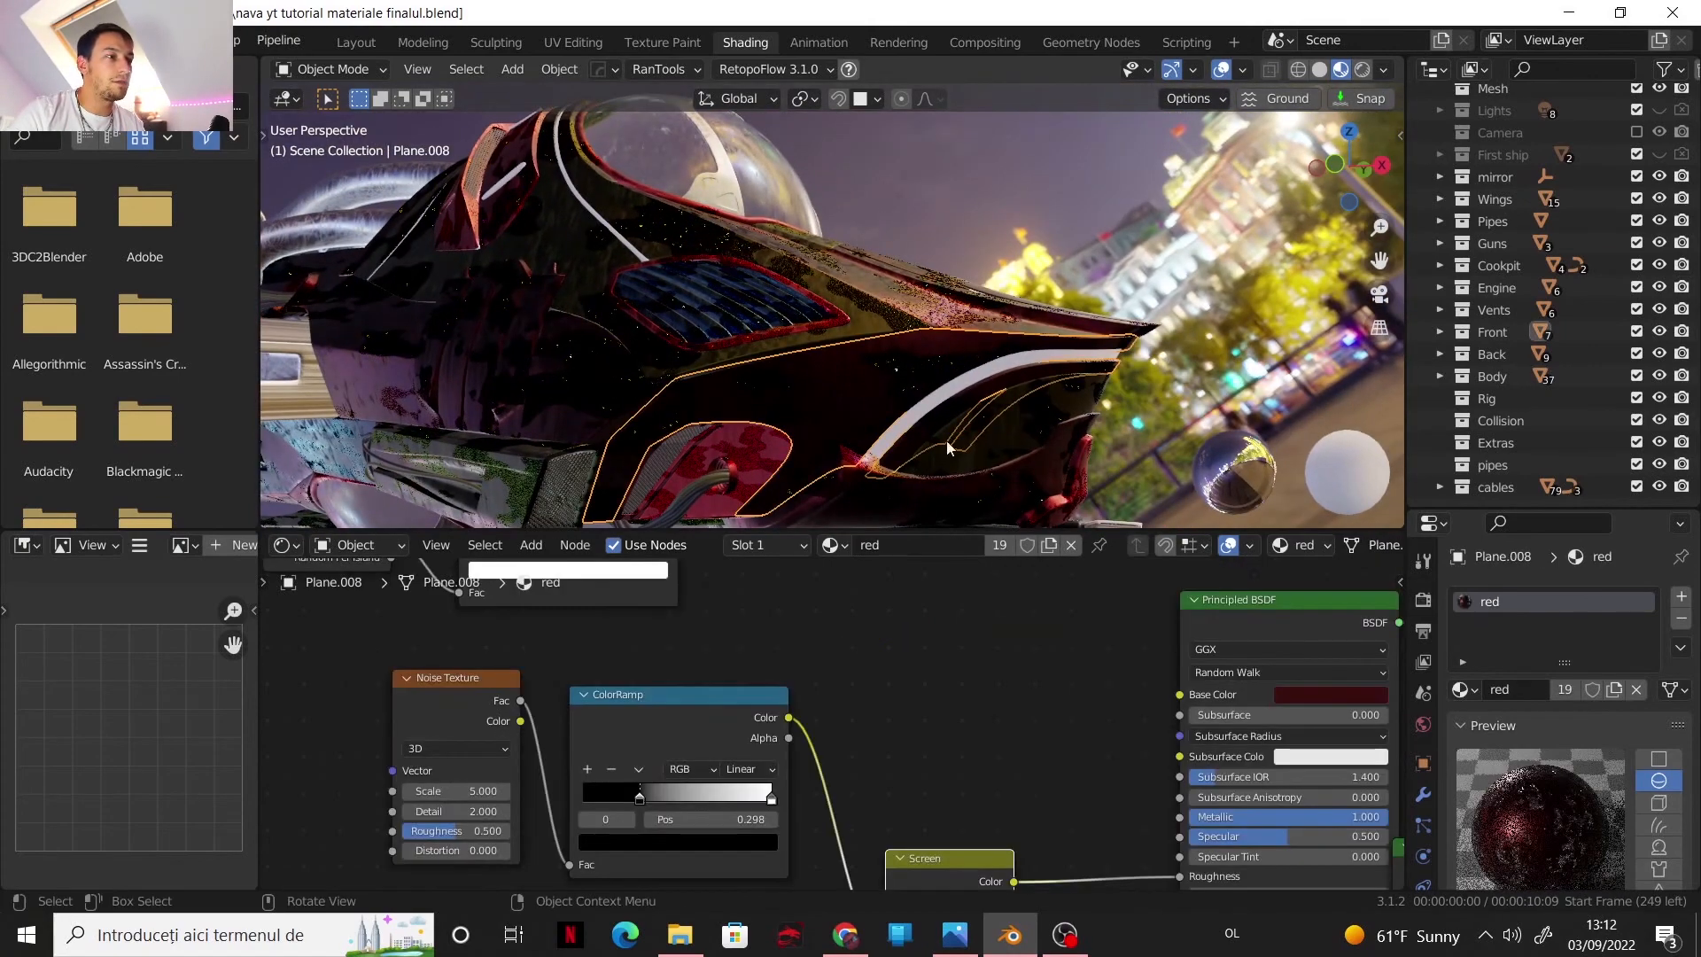
pyautogui.click(949, 403)
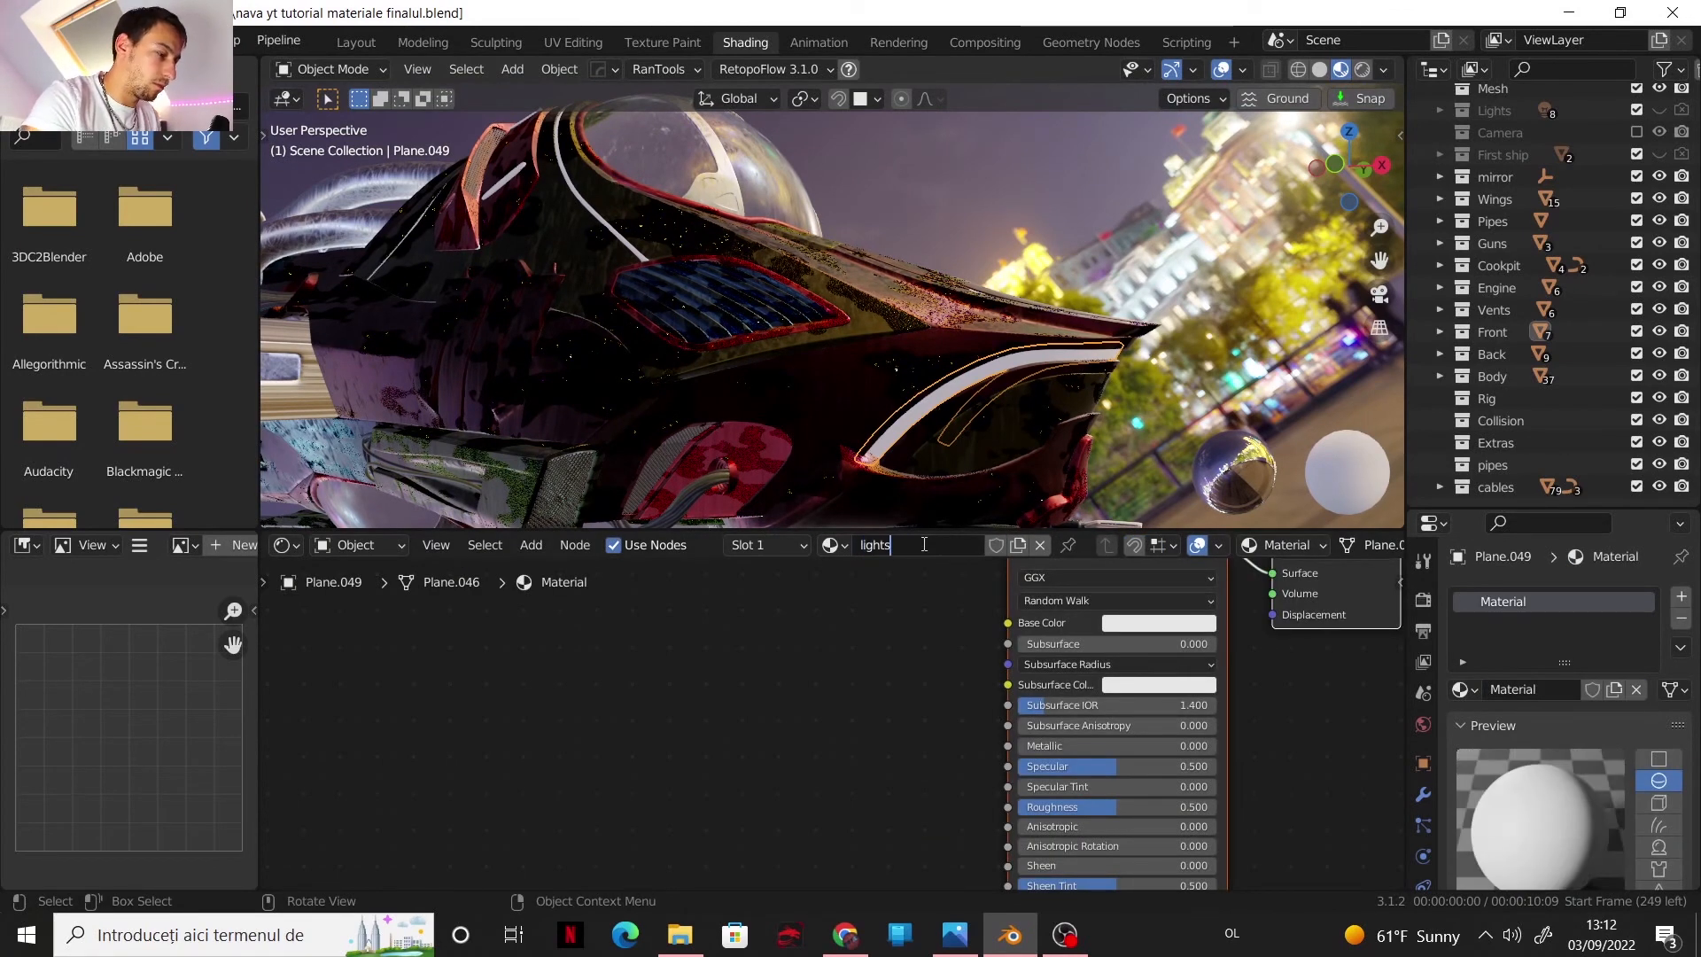
pyautogui.press('Return')
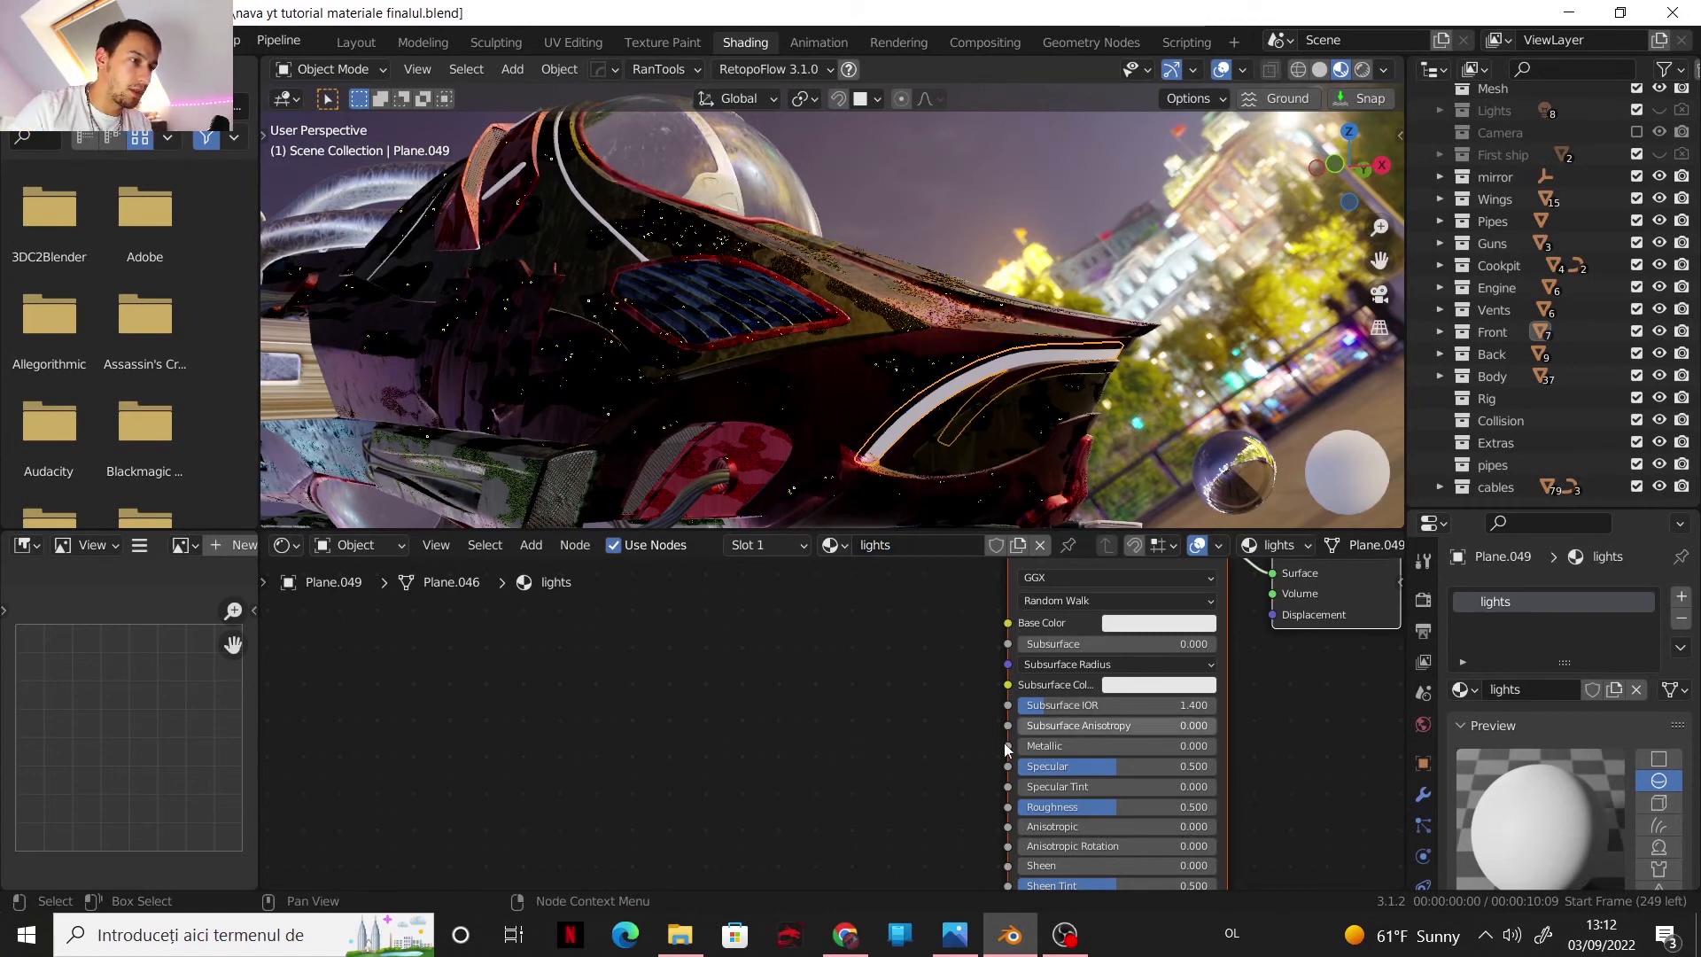
# - Copy the red swatch's hex 852826 from Adobe Color in the browser and return to Blender
pyautogui.click(855, 952)
pyautogui.moveTo(1228, 607); pyautogui.dragTo(1187, 610)
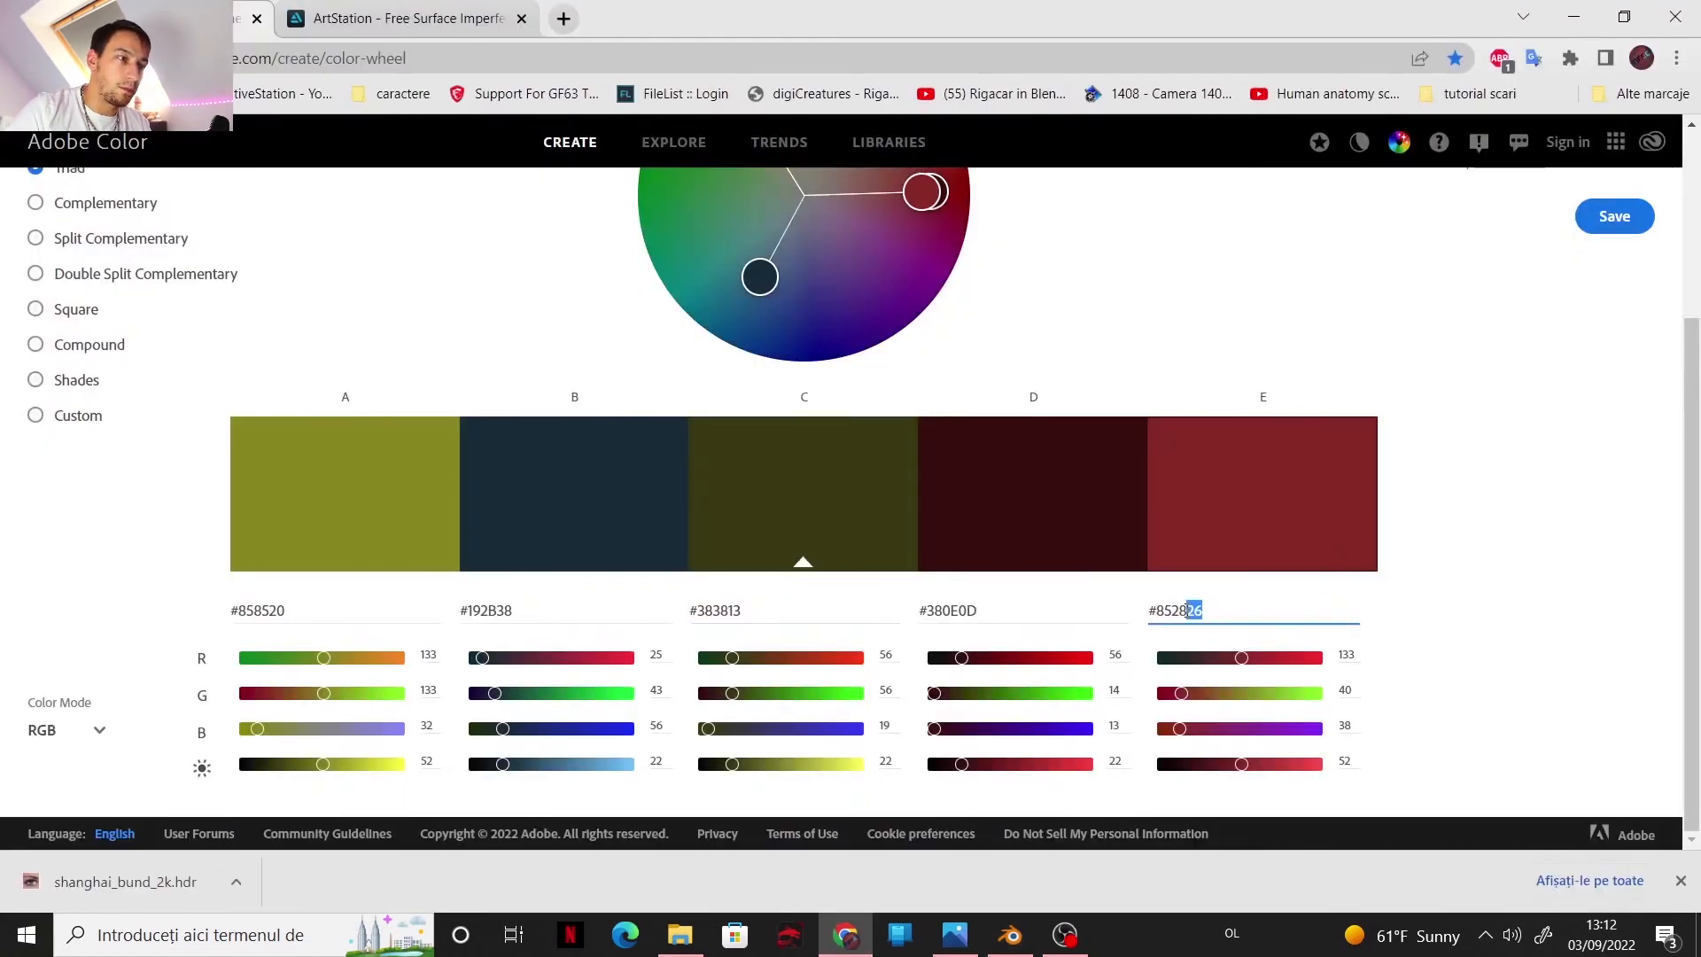
pyautogui.hotkey('alt', 'Tab')
# - Set the lights material's Principled BSDF base color to hex 852826
pyautogui.click(1122, 624)
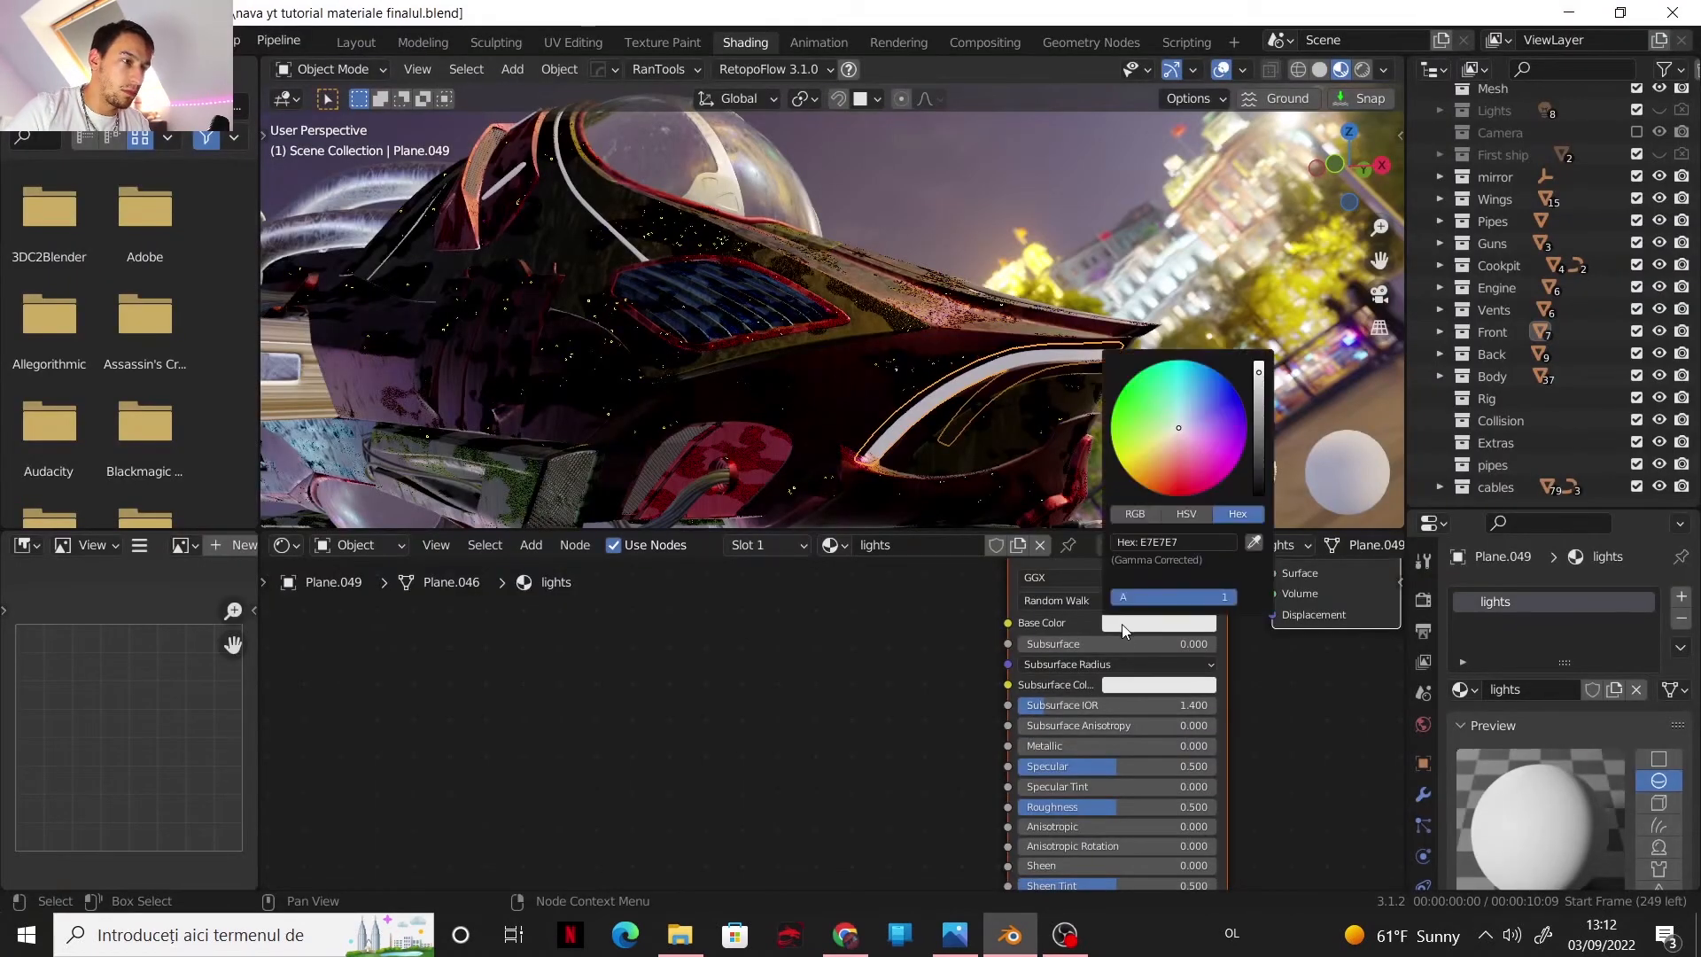
pyautogui.click(1176, 539)
pyautogui.write('852826')
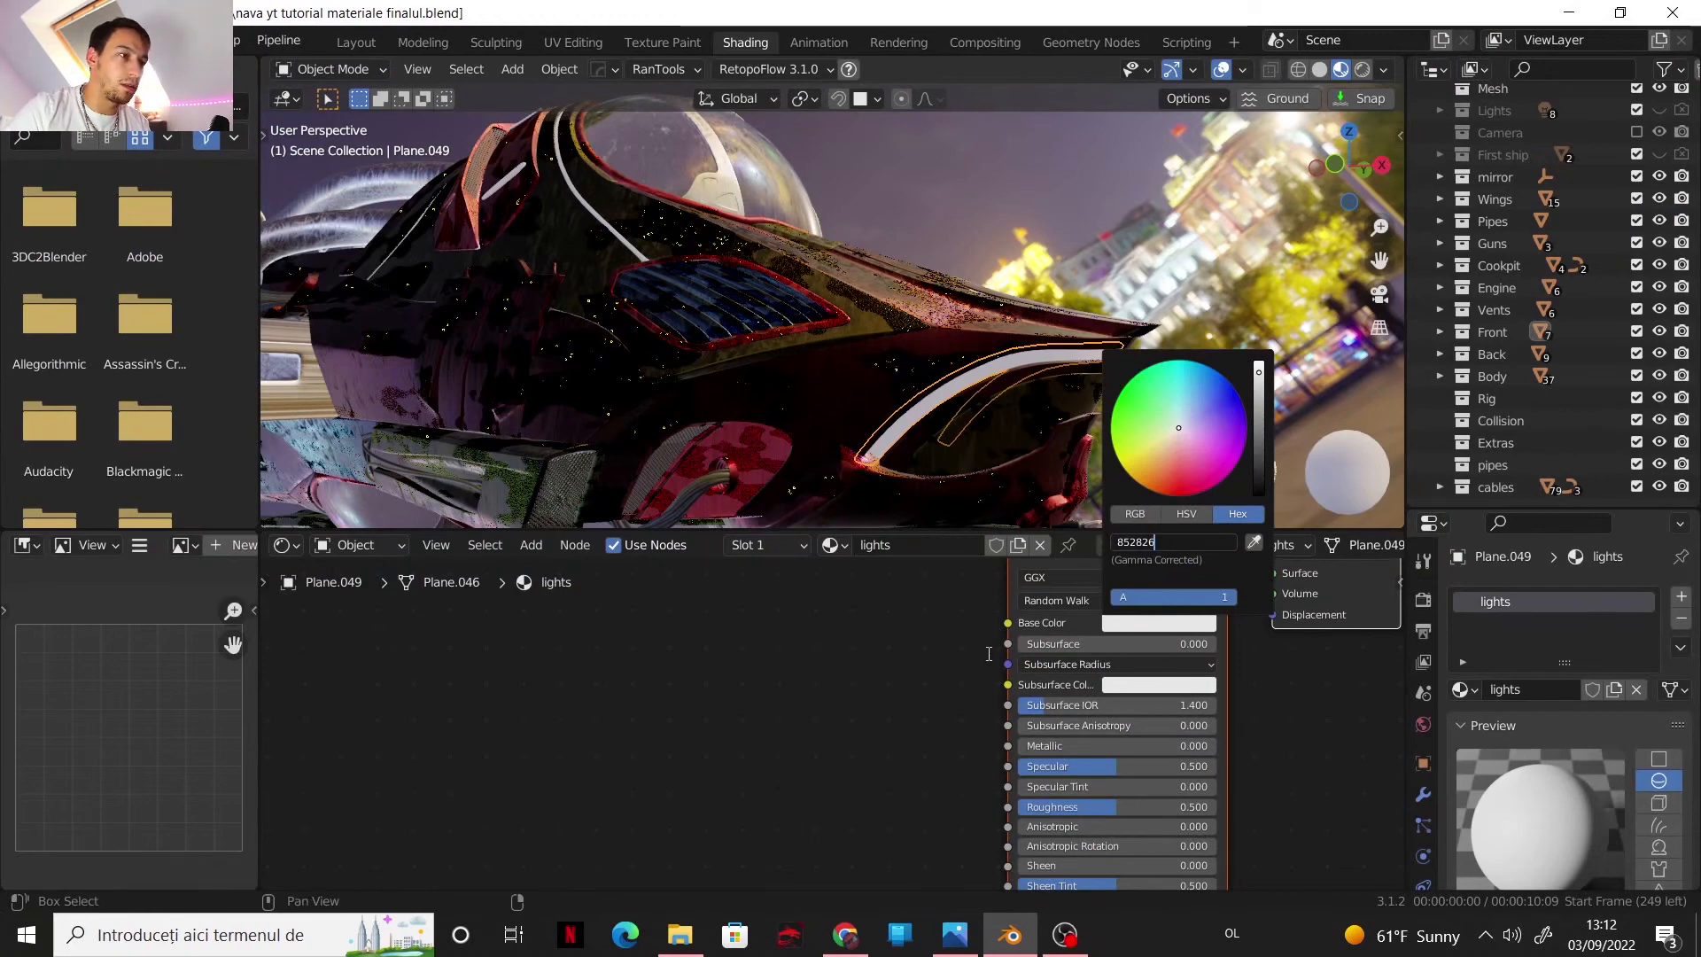
pyautogui.press('Return')
# - Replace the Principled BSDF node in the lights material with an Emission shader
pyautogui.moveTo(900, 708); pyautogui.dragTo(662, 747, button='middle')
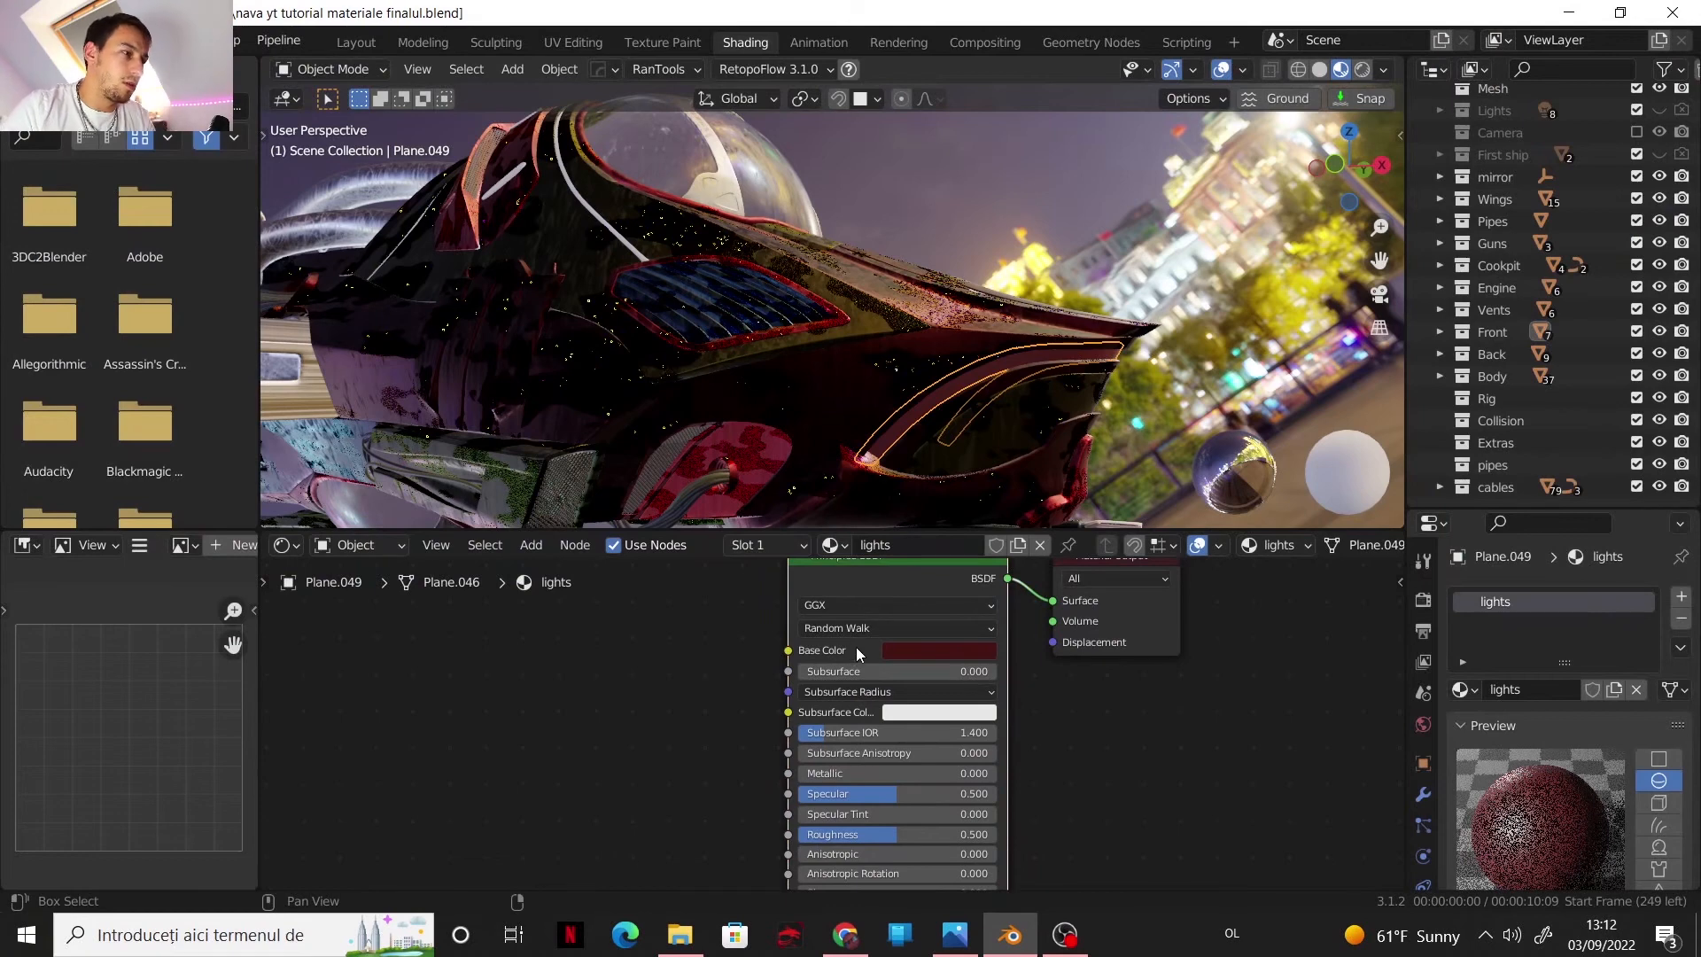
pyautogui.press('x')
pyautogui.hotkey('shift', 'a')
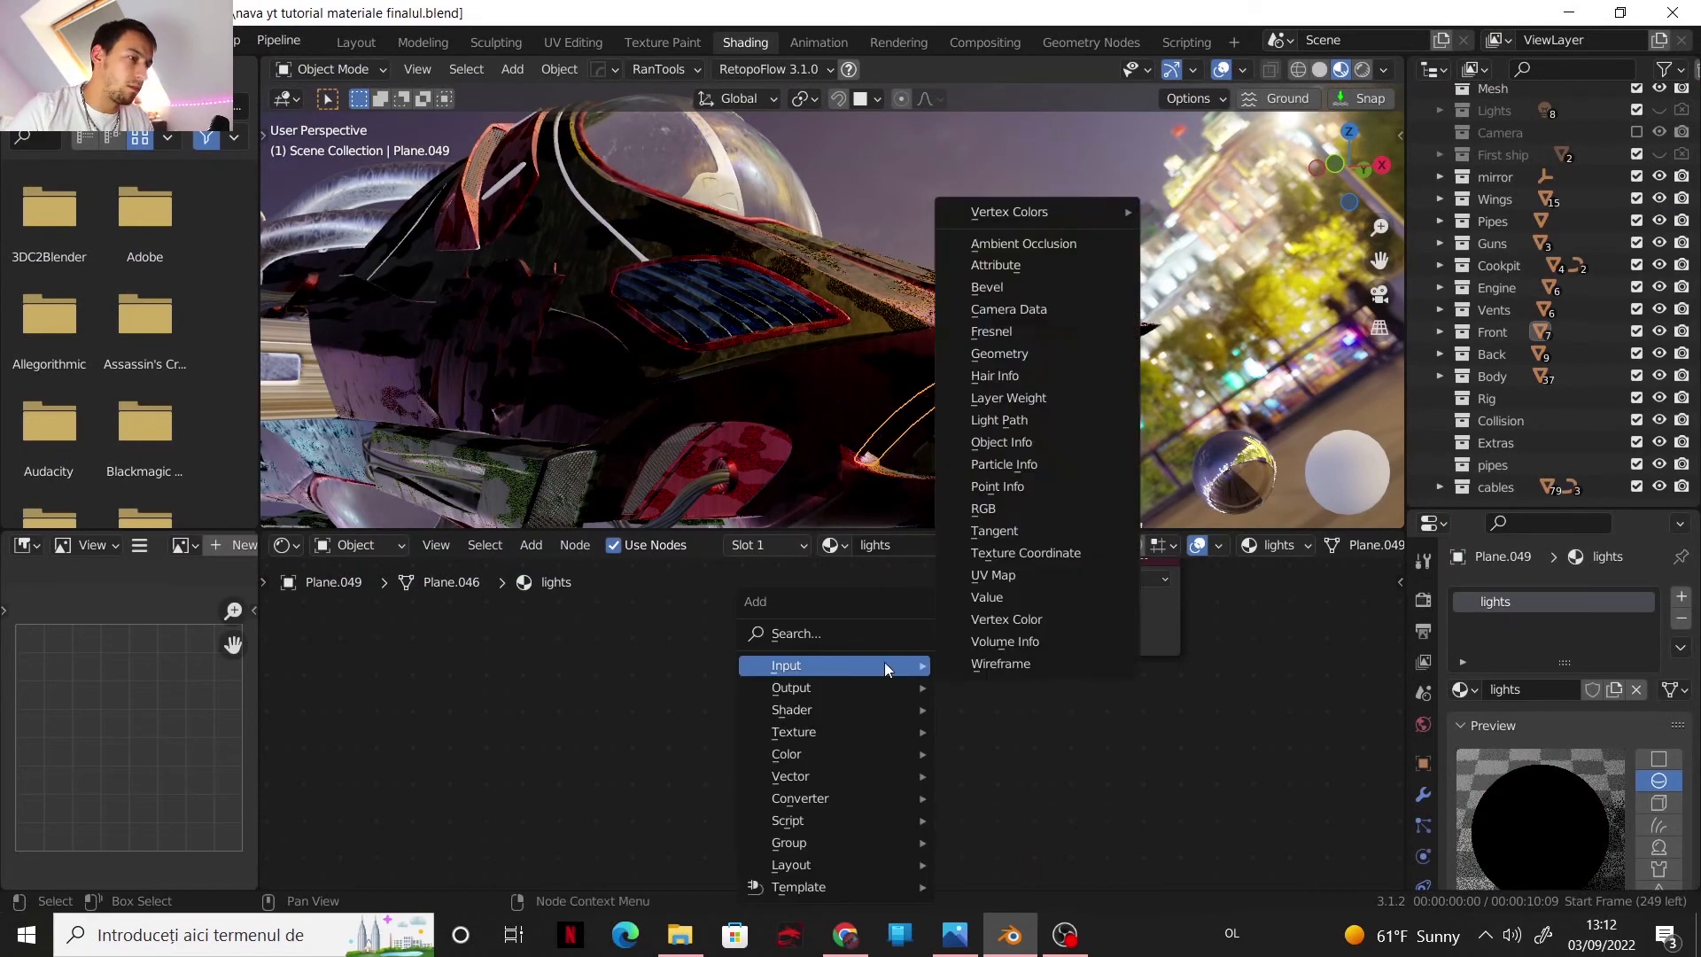
pyautogui.moveTo(864, 708)
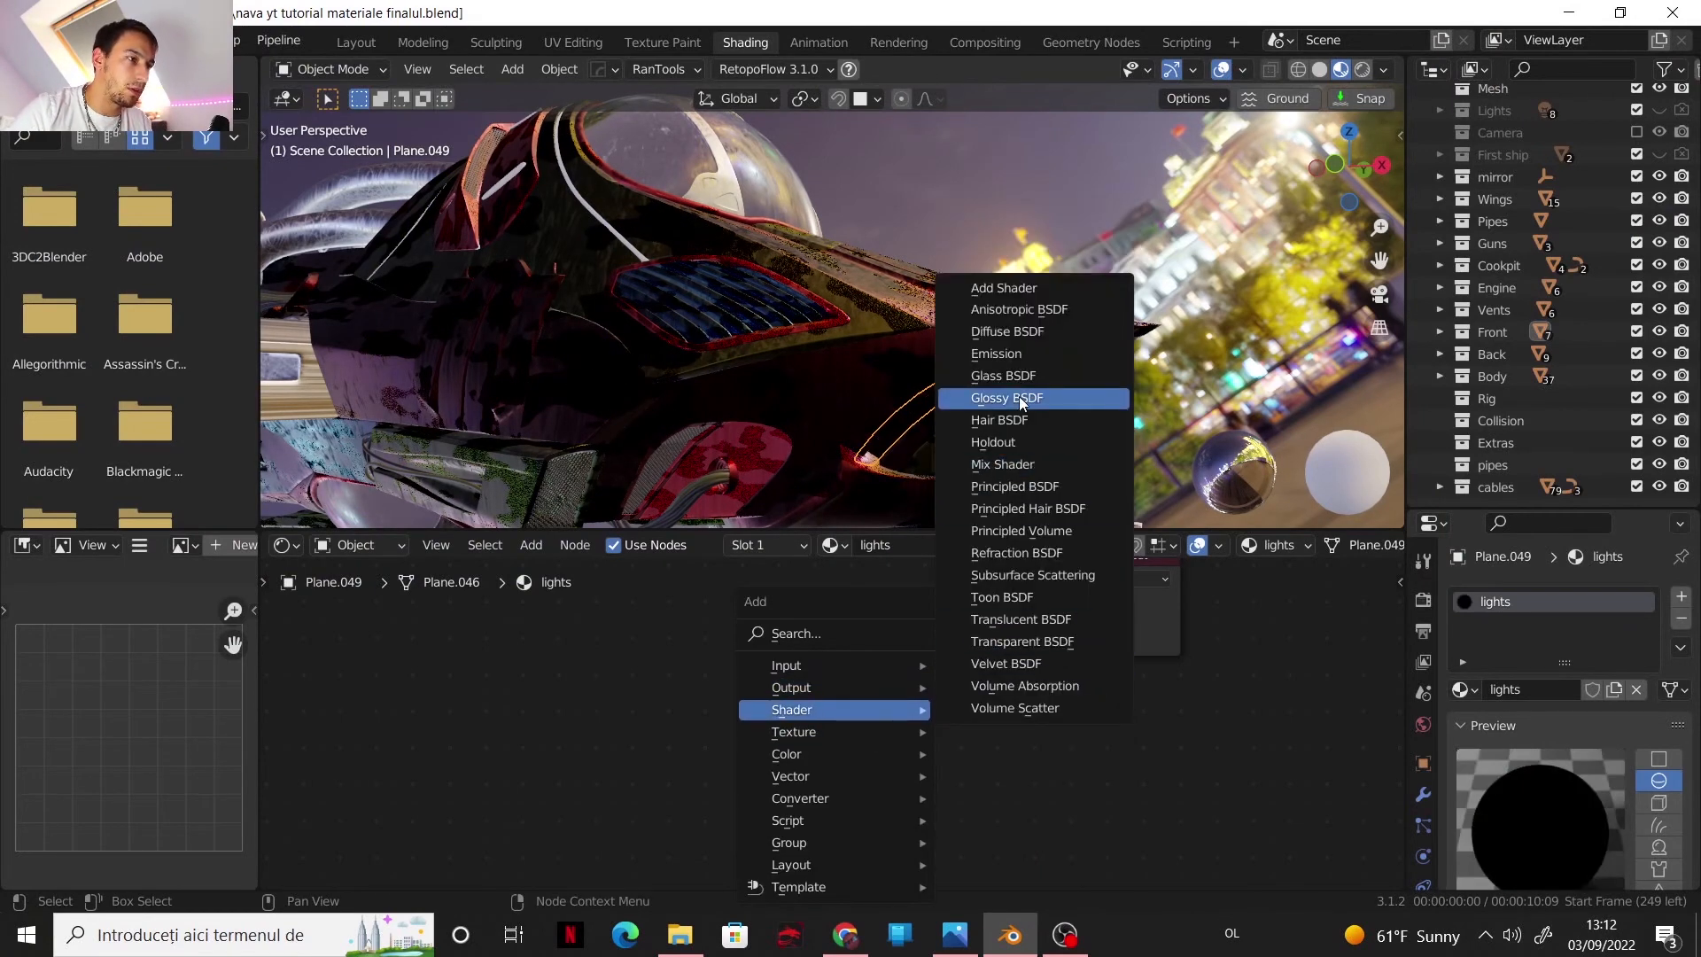
pyautogui.click(1009, 354)
# - Set the Emission color to hex 852826 and connect the shader to the Material Output's Surface
pyautogui.click(909, 661)
pyautogui.click(900, 663)
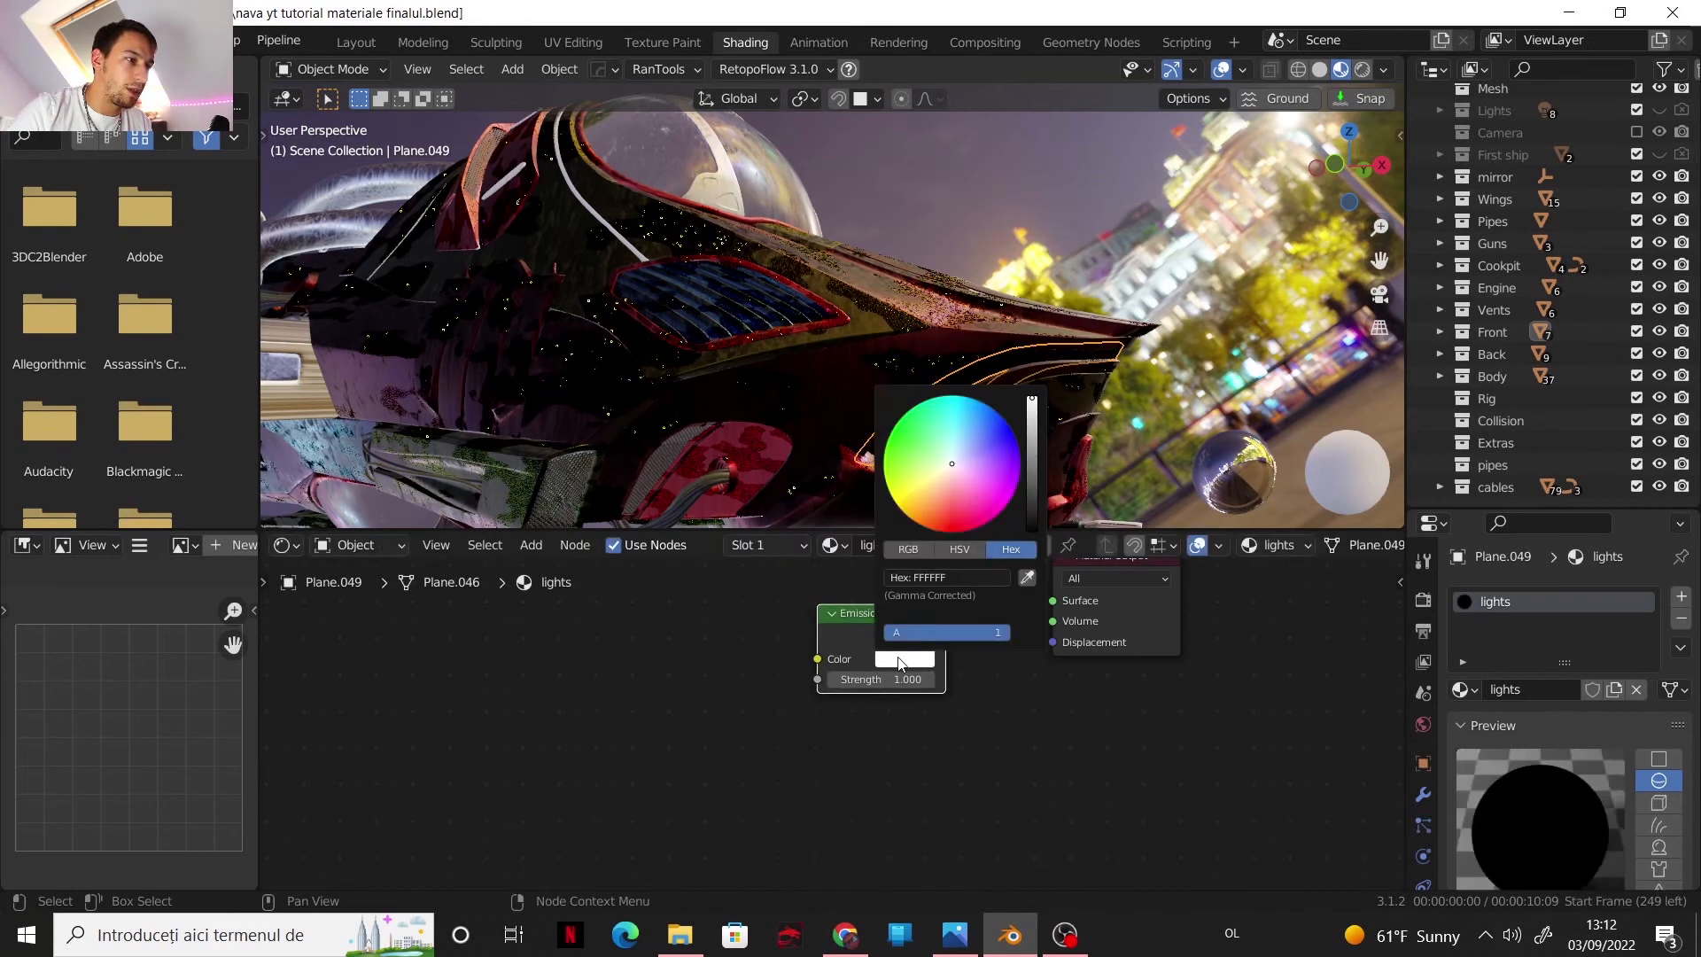
pyautogui.write('852826')
pyautogui.press('Return')
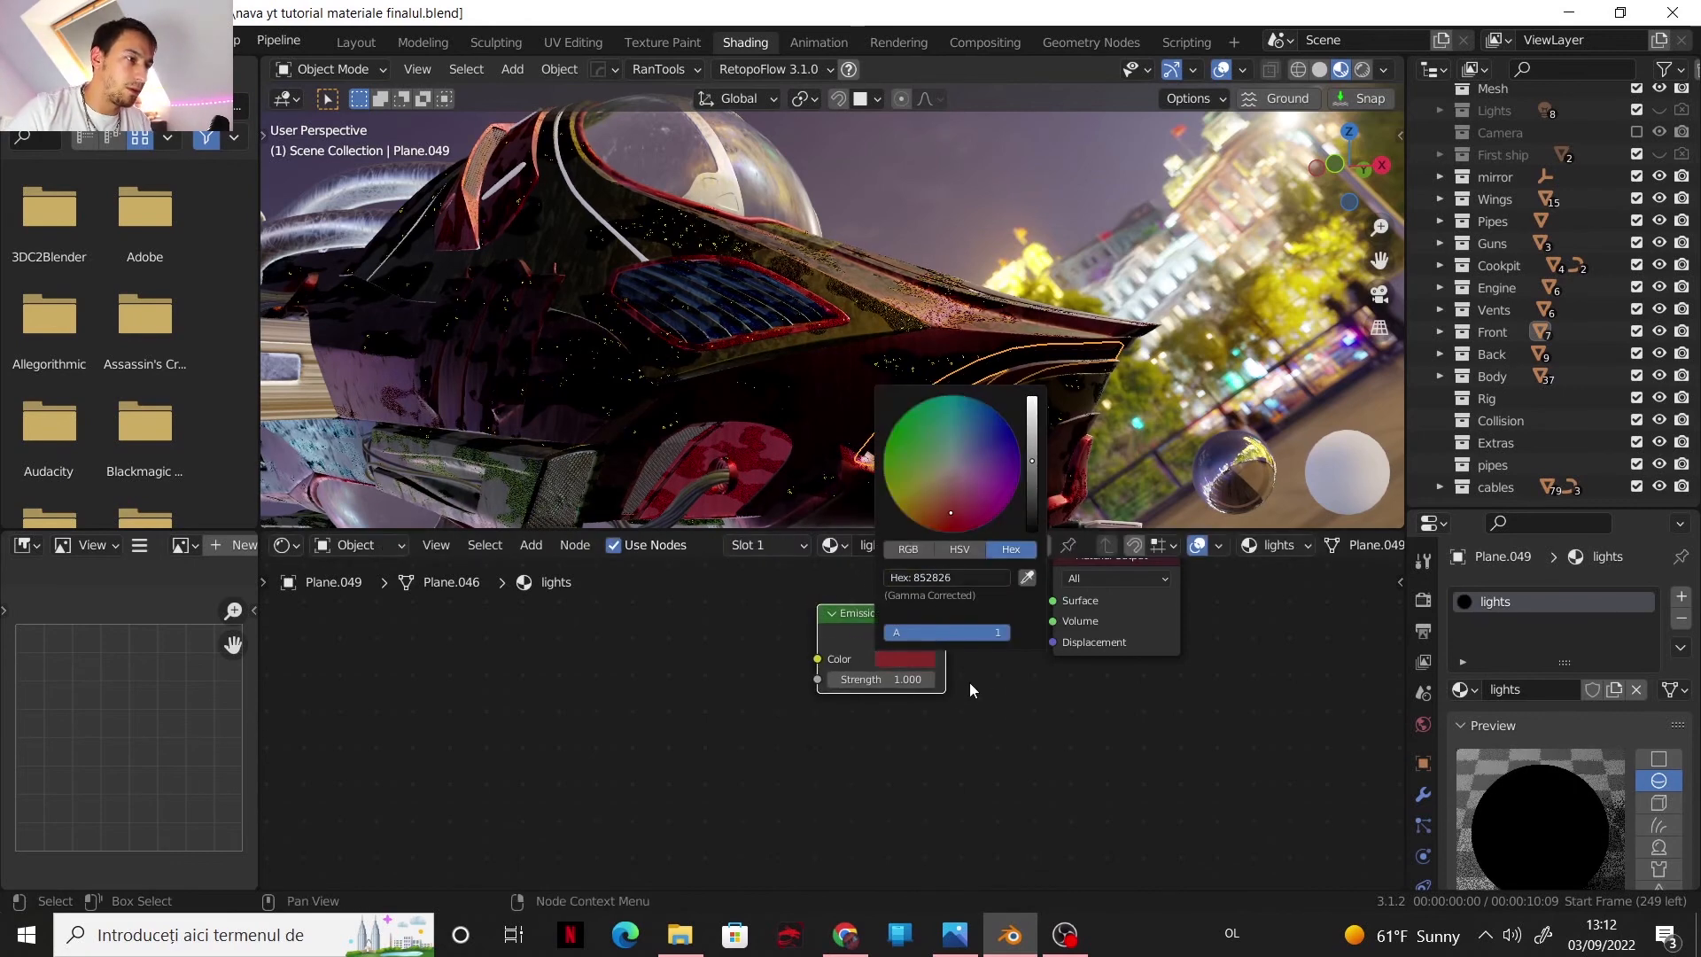
pyautogui.moveTo(947, 640); pyautogui.dragTo(1050, 598)
pyautogui.moveTo(947, 656); pyautogui.dragTo(1056, 622)
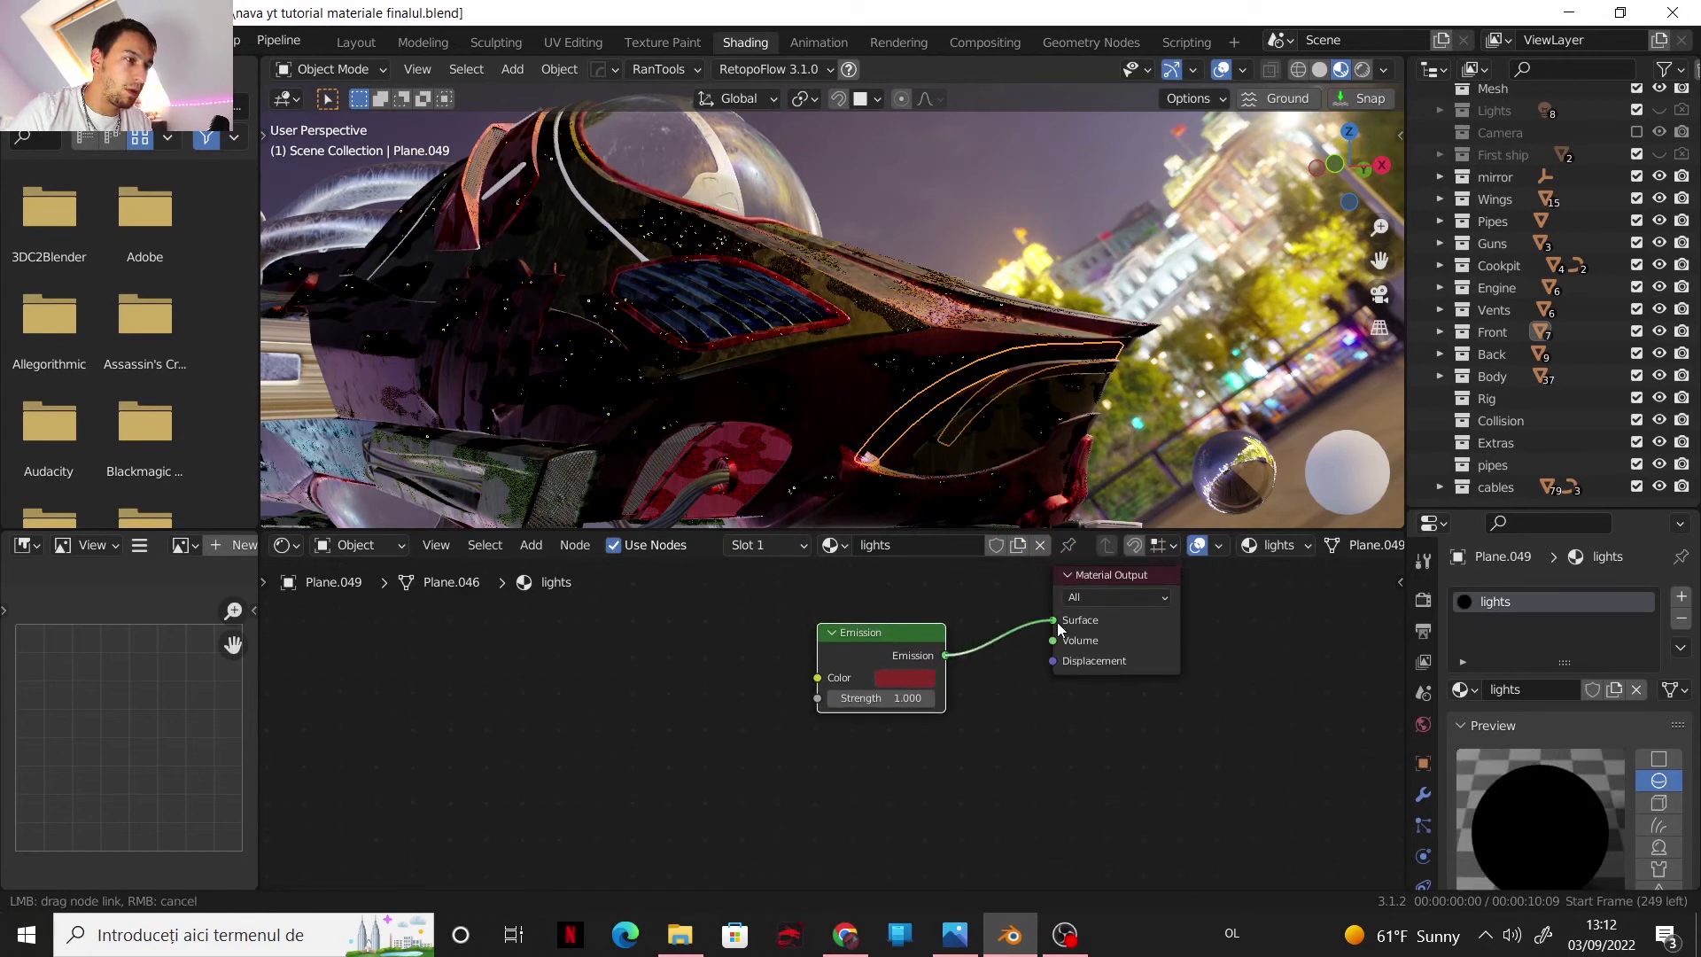
# - Set the Emission strength of the lights material to 35
pyautogui.moveTo(901, 698); pyautogui.dragTo(952, 698)
pyautogui.click(899, 701)
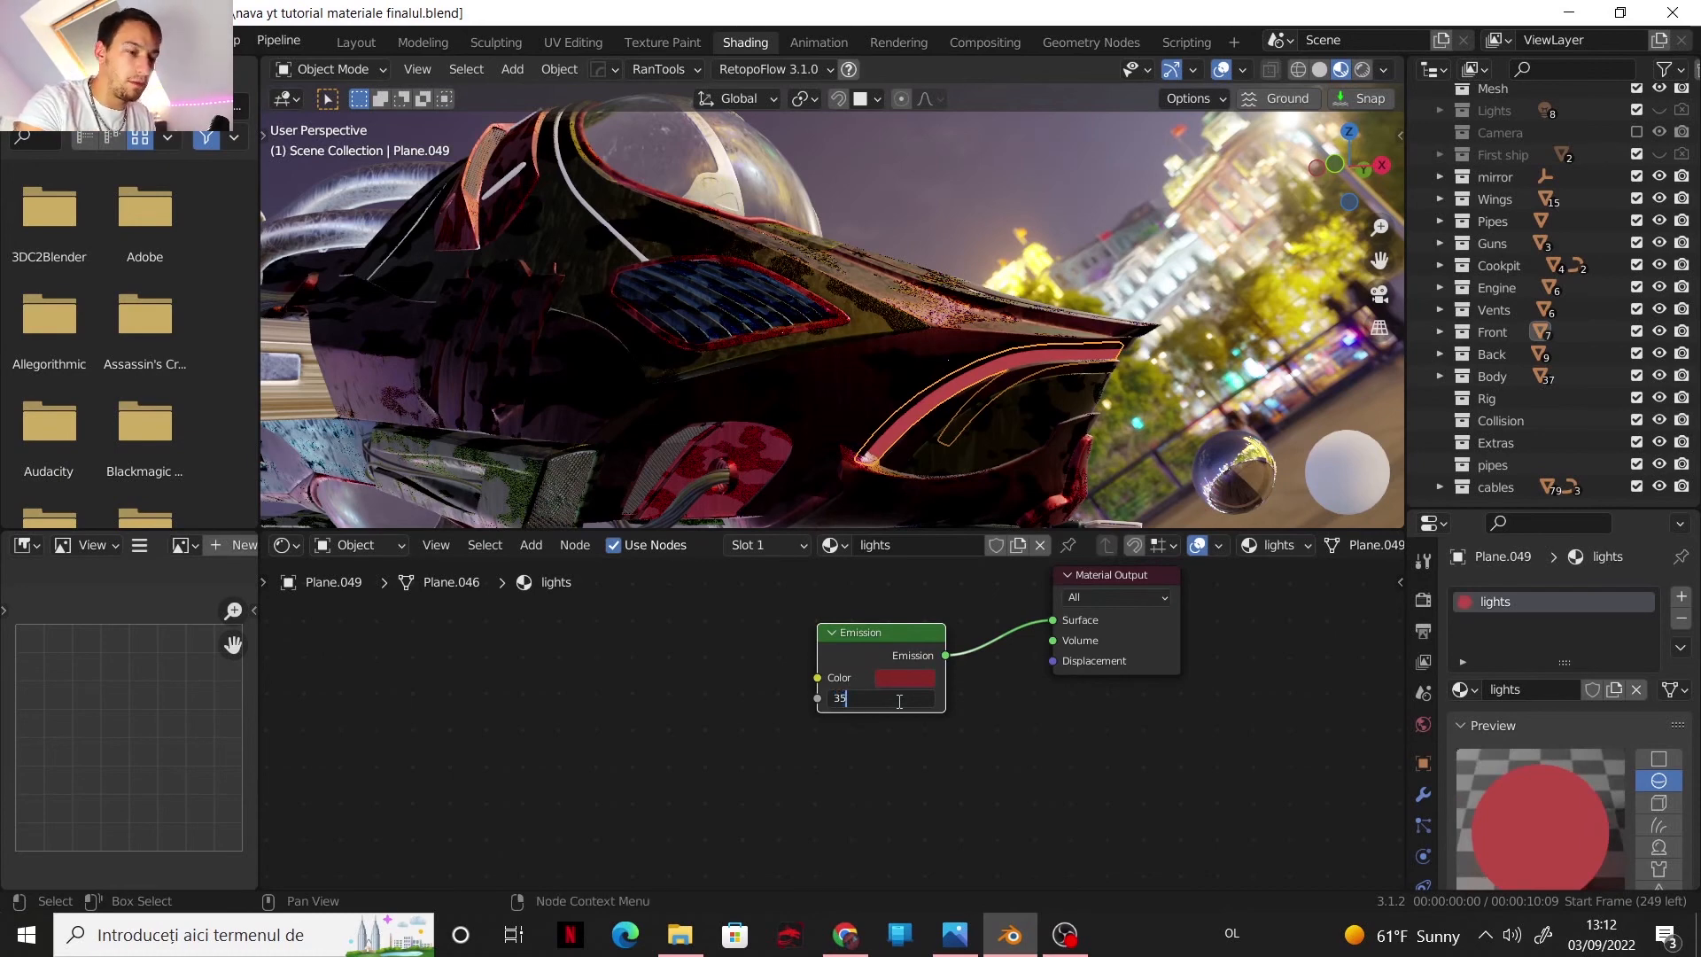
pyautogui.write('35')
pyautogui.press('Return')
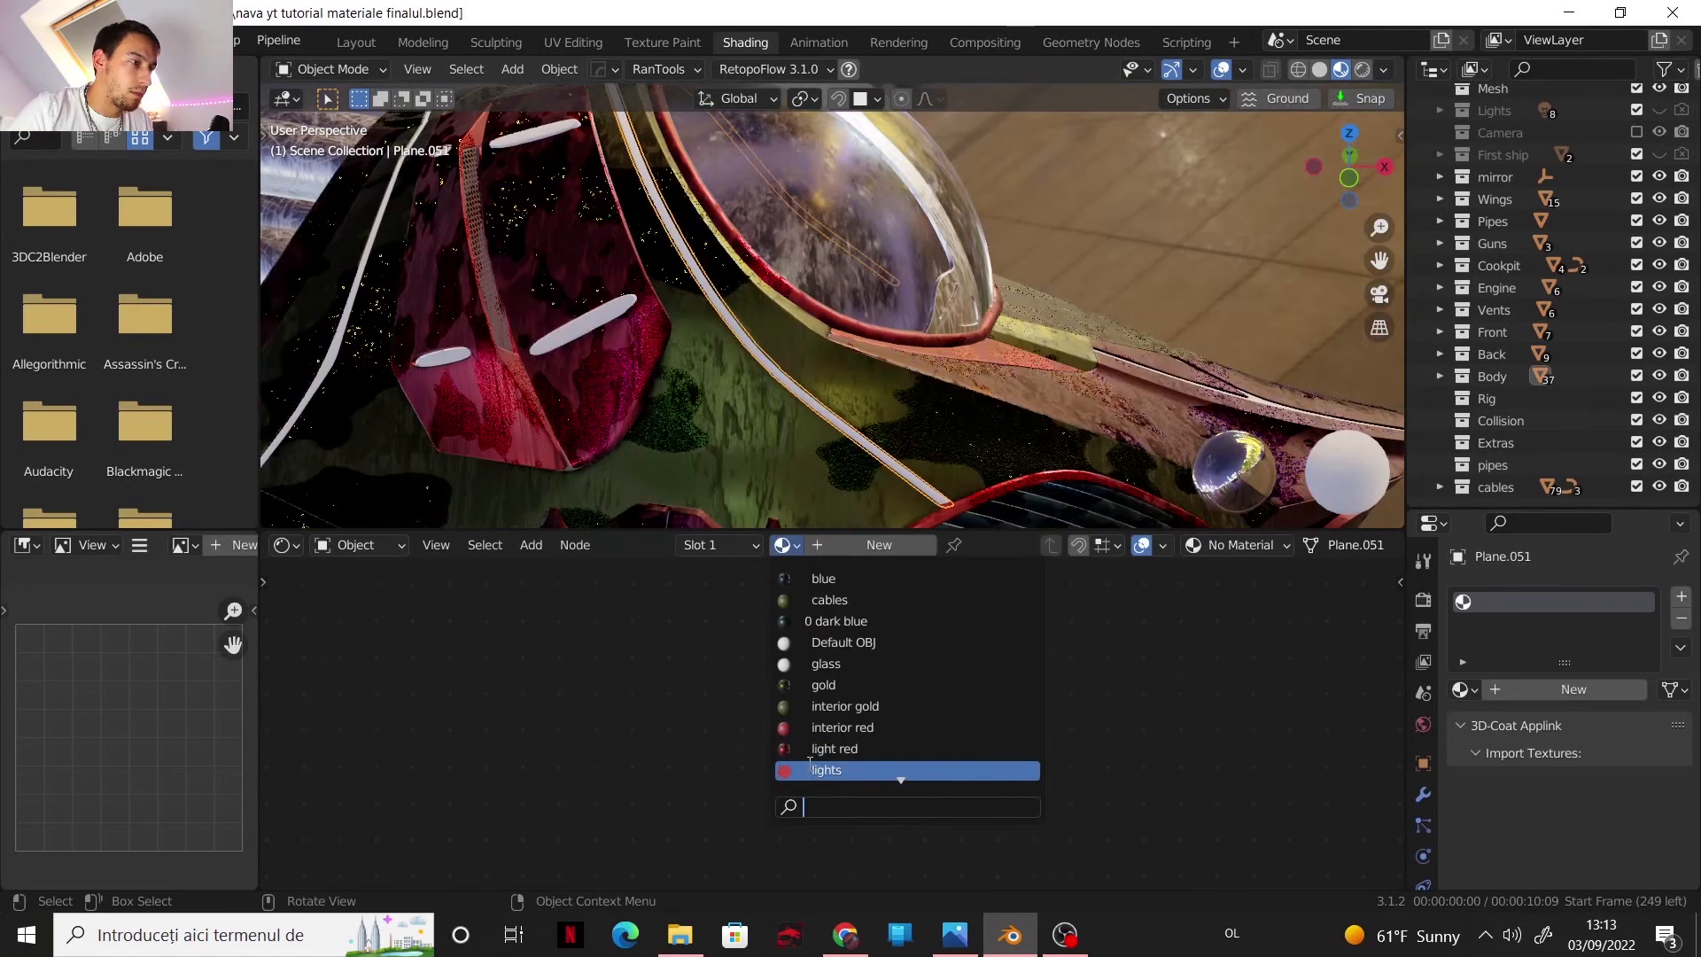
# - Assign the lights material to the long strip beside the cockpit and the small light pieces on the red side panel
pyautogui.click(901, 772)
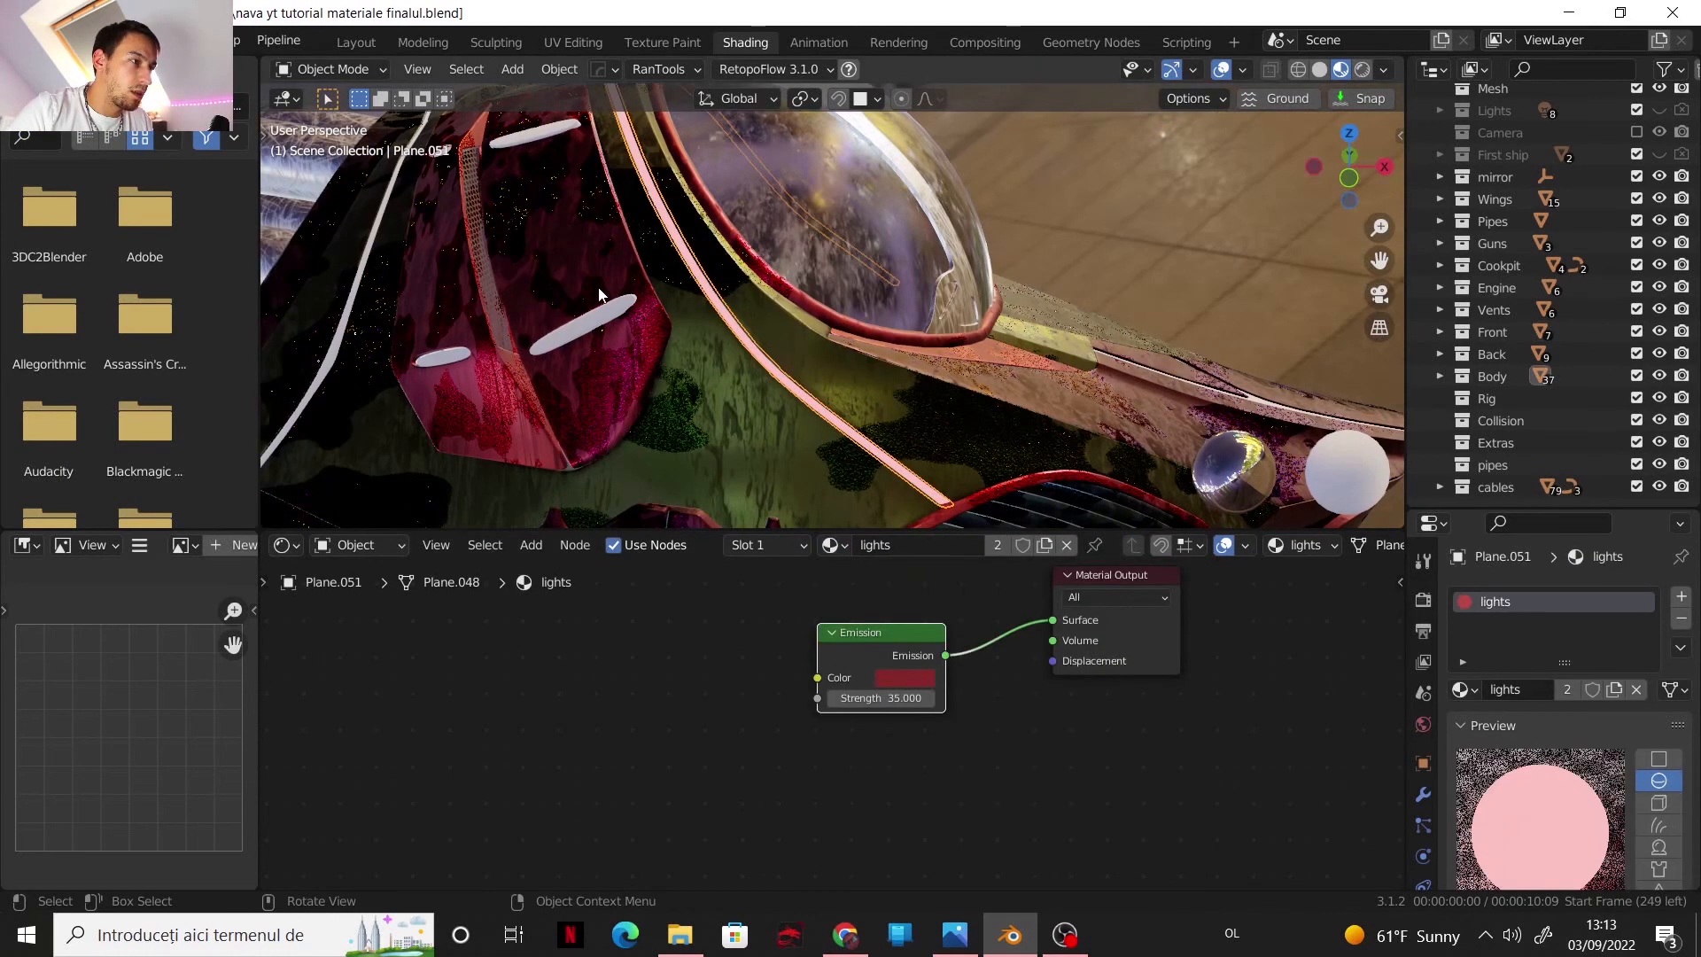
pyautogui.click(599, 325)
pyautogui.click(783, 544)
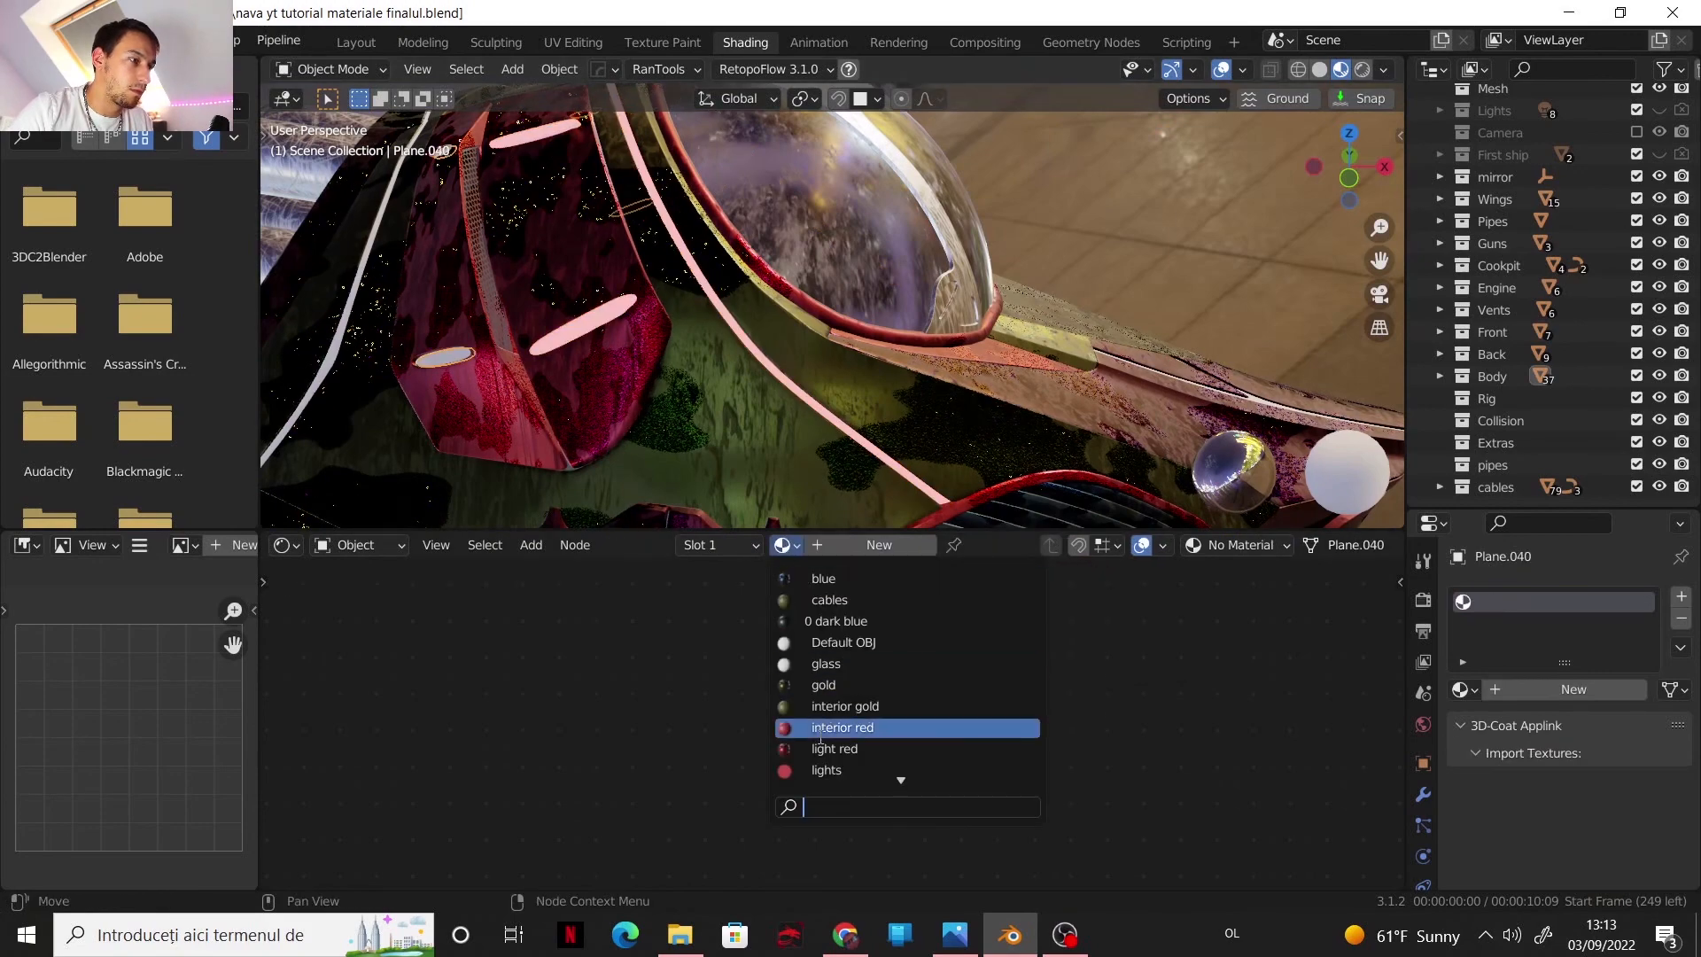
pyautogui.click(824, 769)
# - Assign the lights material to the arched strip at the back of the ship, above the branching light lines
pyautogui.moveTo(491, 343); pyautogui.dragTo(856, 291, button='middle')
pyautogui.click(845, 221)
pyautogui.click(846, 221)
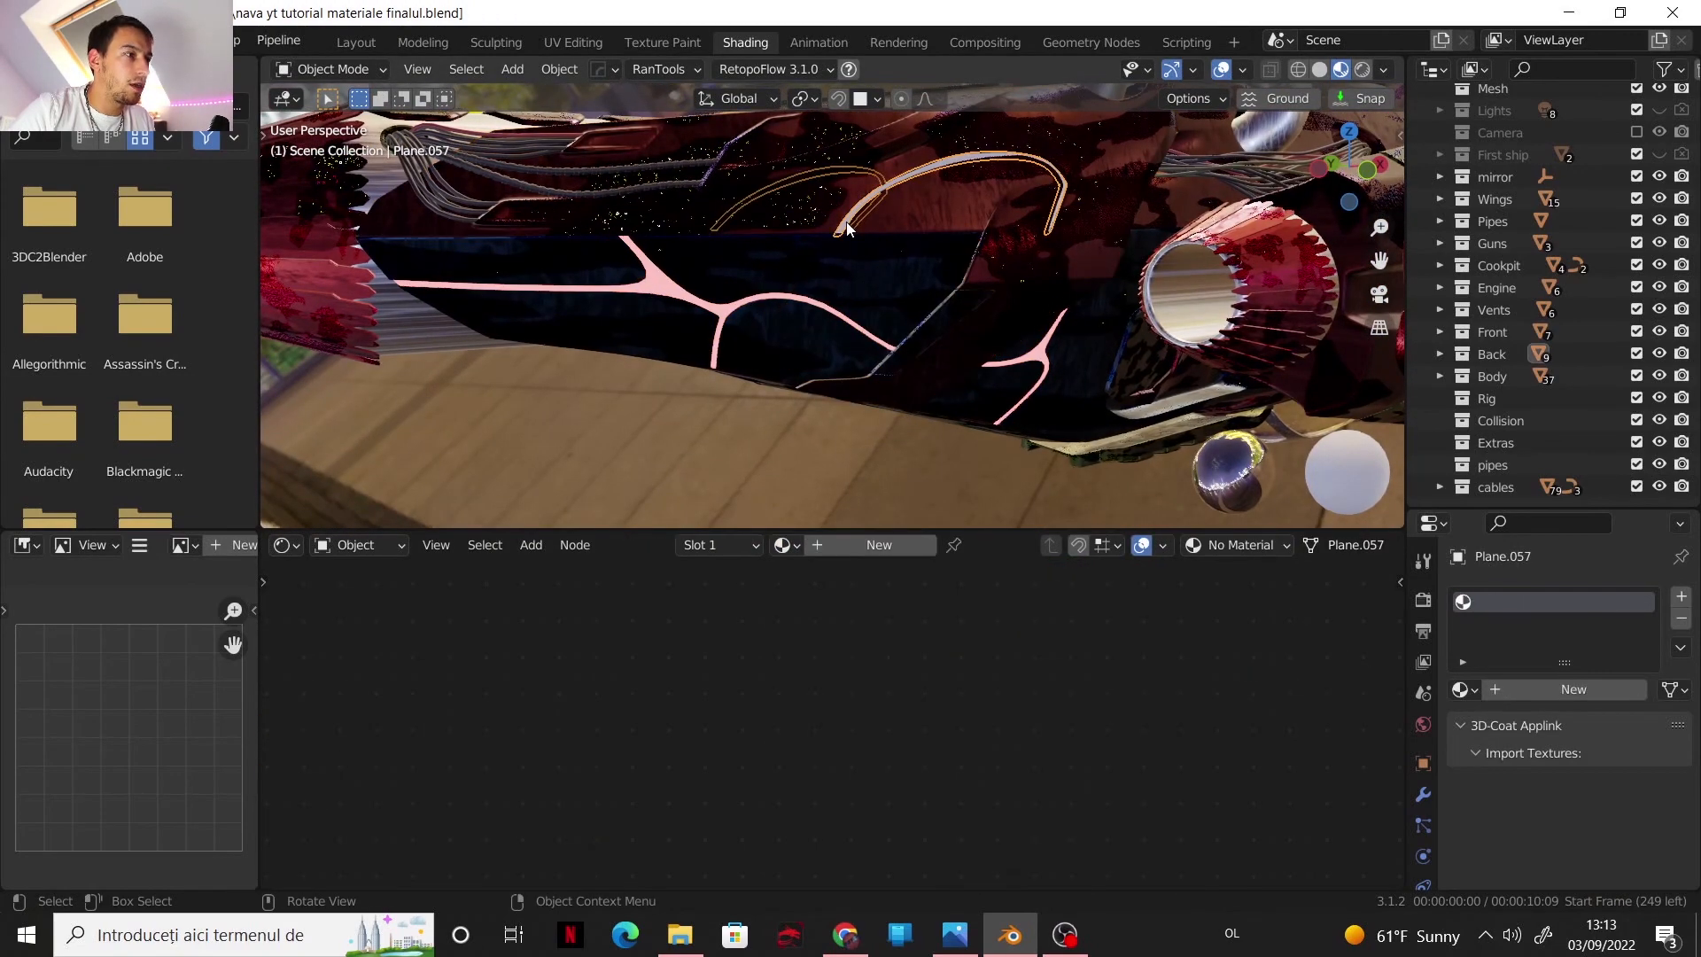
pyautogui.click(783, 545)
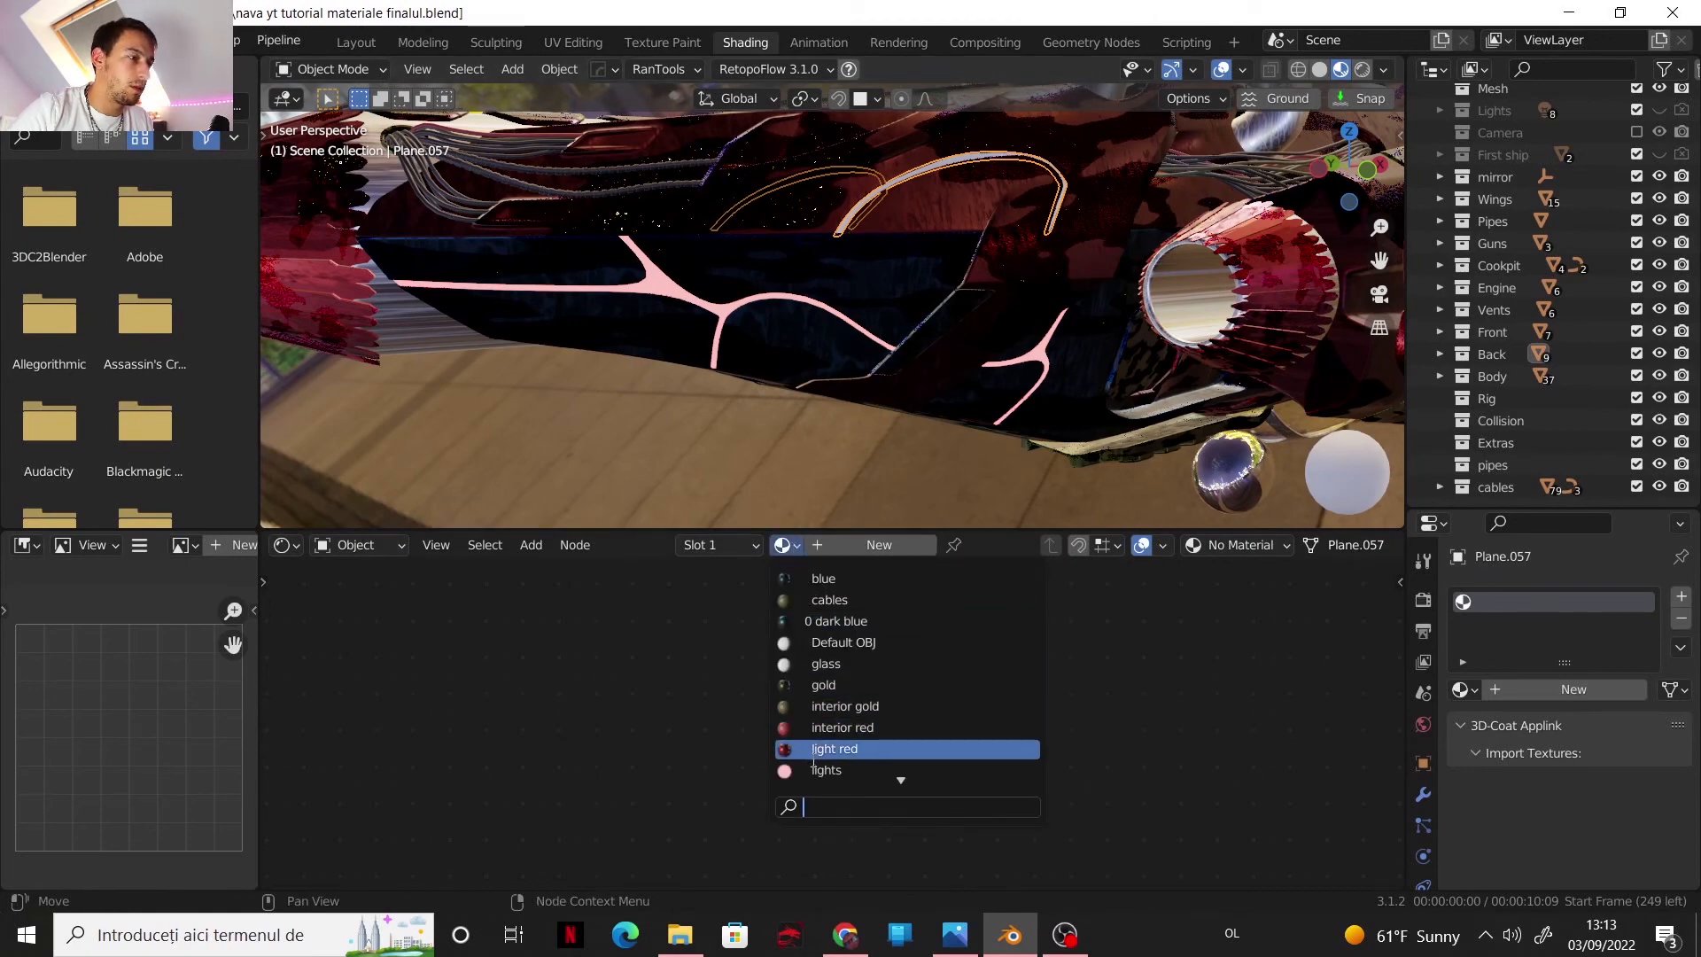
pyautogui.click(824, 769)
# - Assign the lights material to the remaining unlit strip on the ship's body
pyautogui.moveTo(914, 308); pyautogui.dragTo(1074, 246, button='middle')
pyautogui.click(794, 269)
pyautogui.click(795, 271)
pyautogui.click(783, 544)
pyautogui.click(824, 769)
pyautogui.scroll(-6, 762, 297)
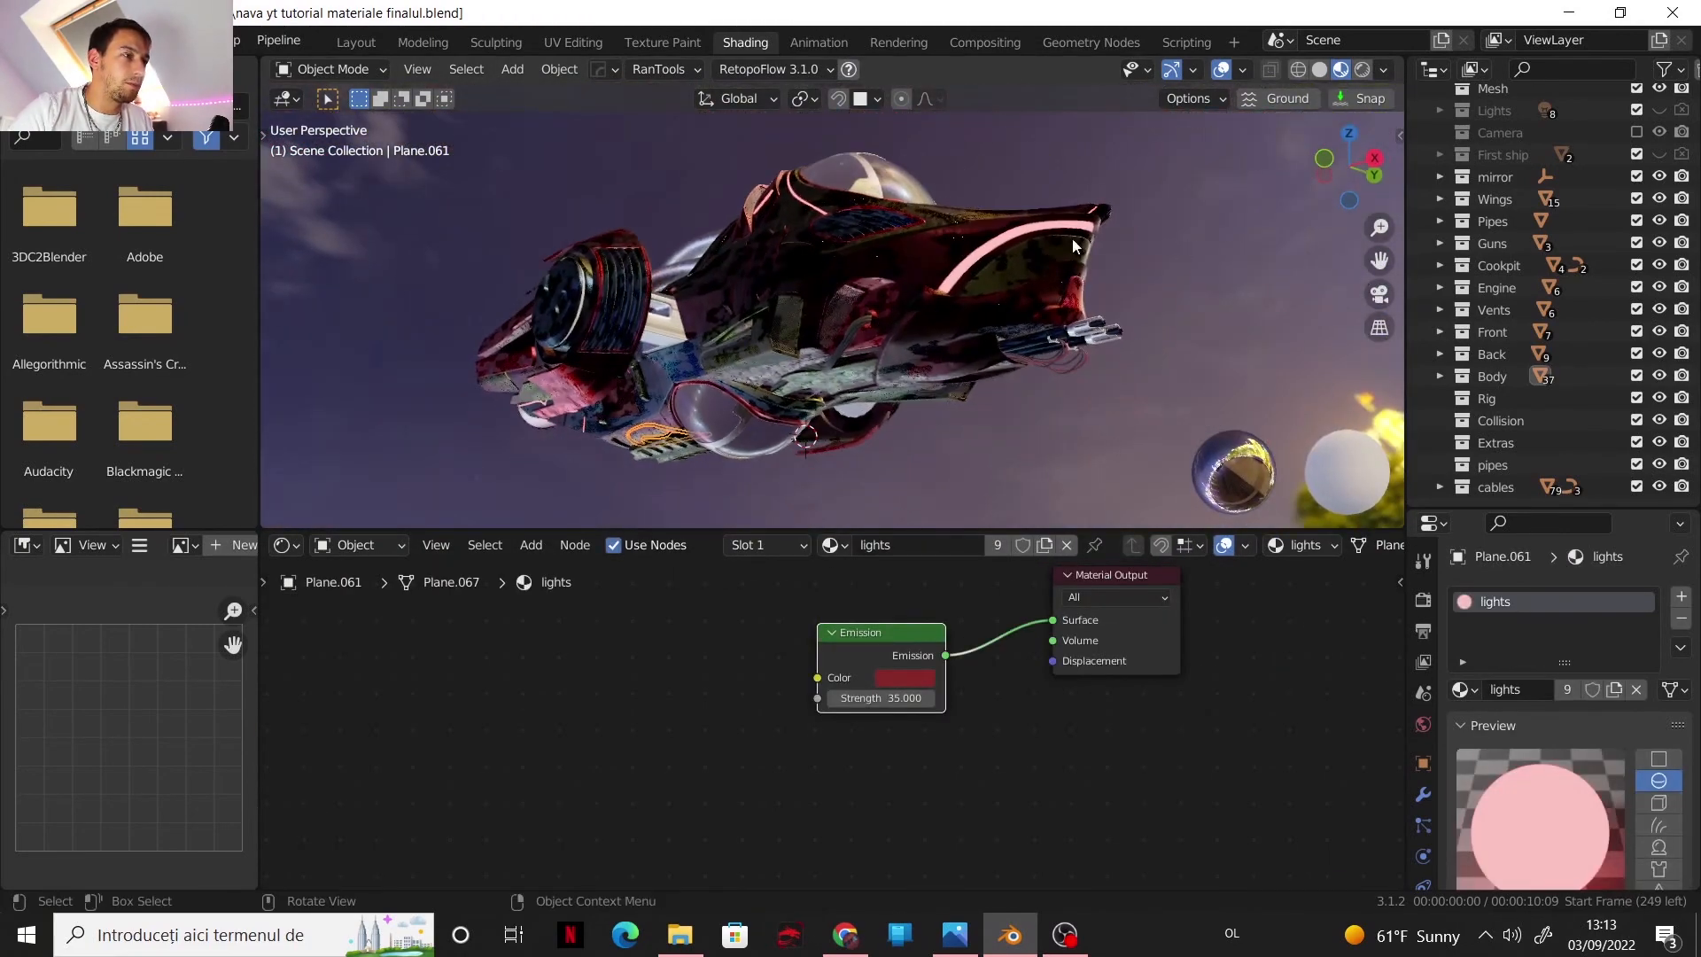
# - Switch to the Layout workspace and view the spaceship through the scene camera
pyautogui.click(355, 42)
pyautogui.scroll(-4, 1039, 289)
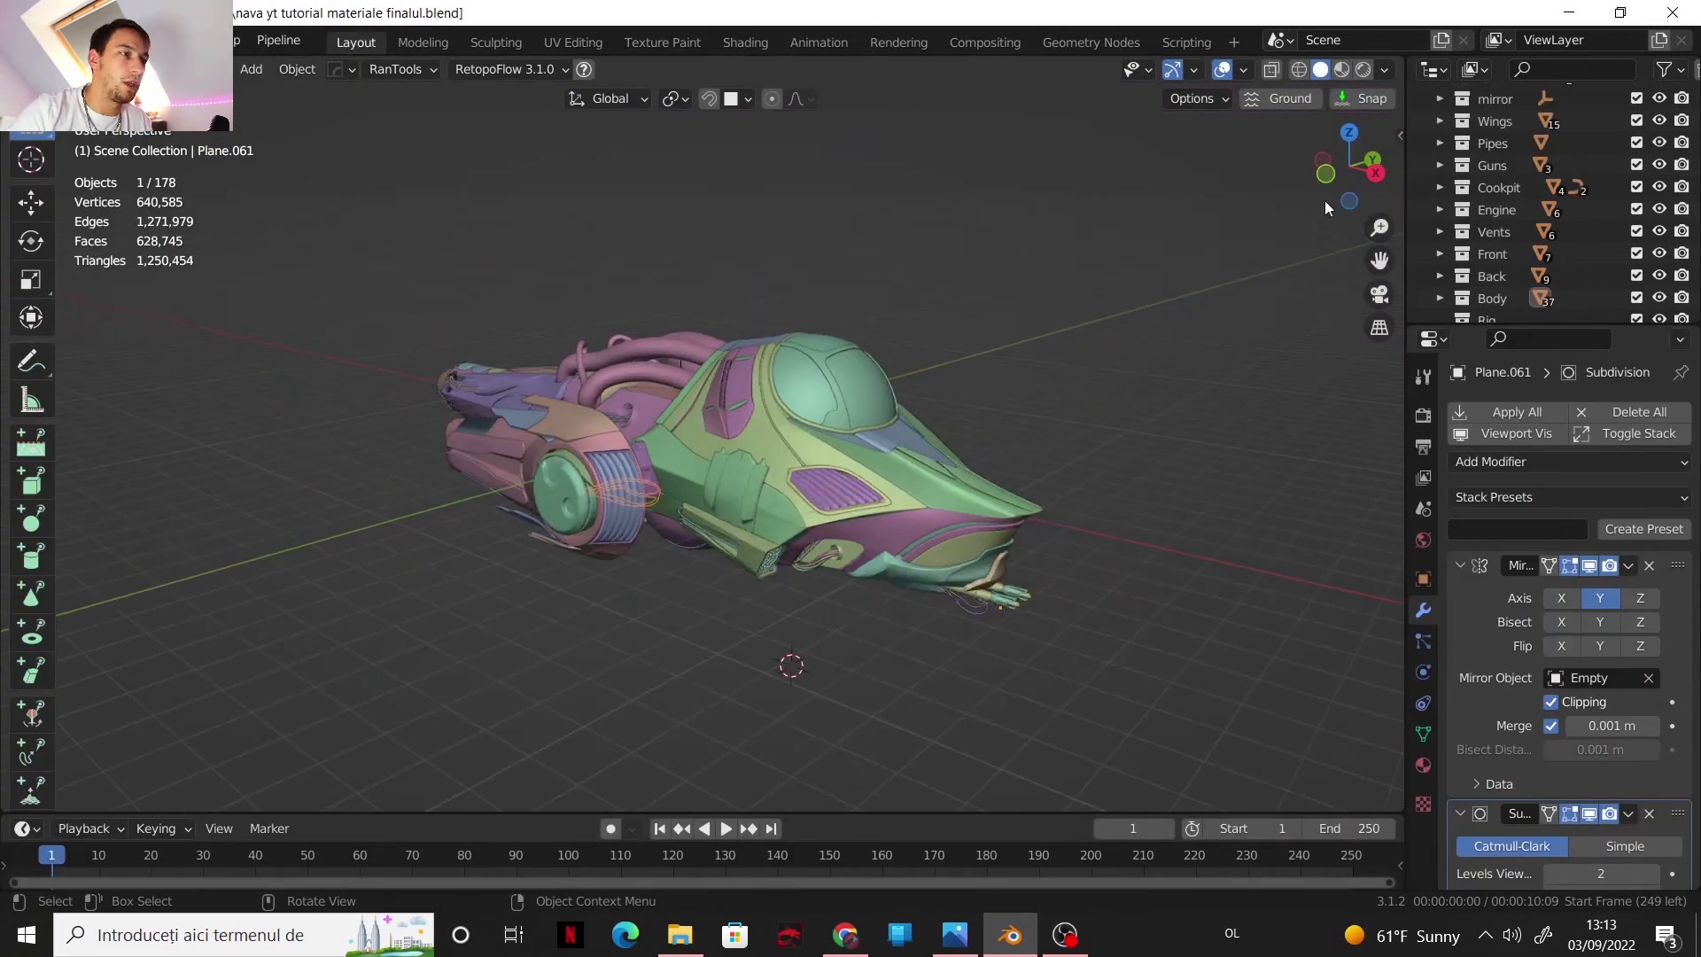
pyautogui.click(1379, 294)
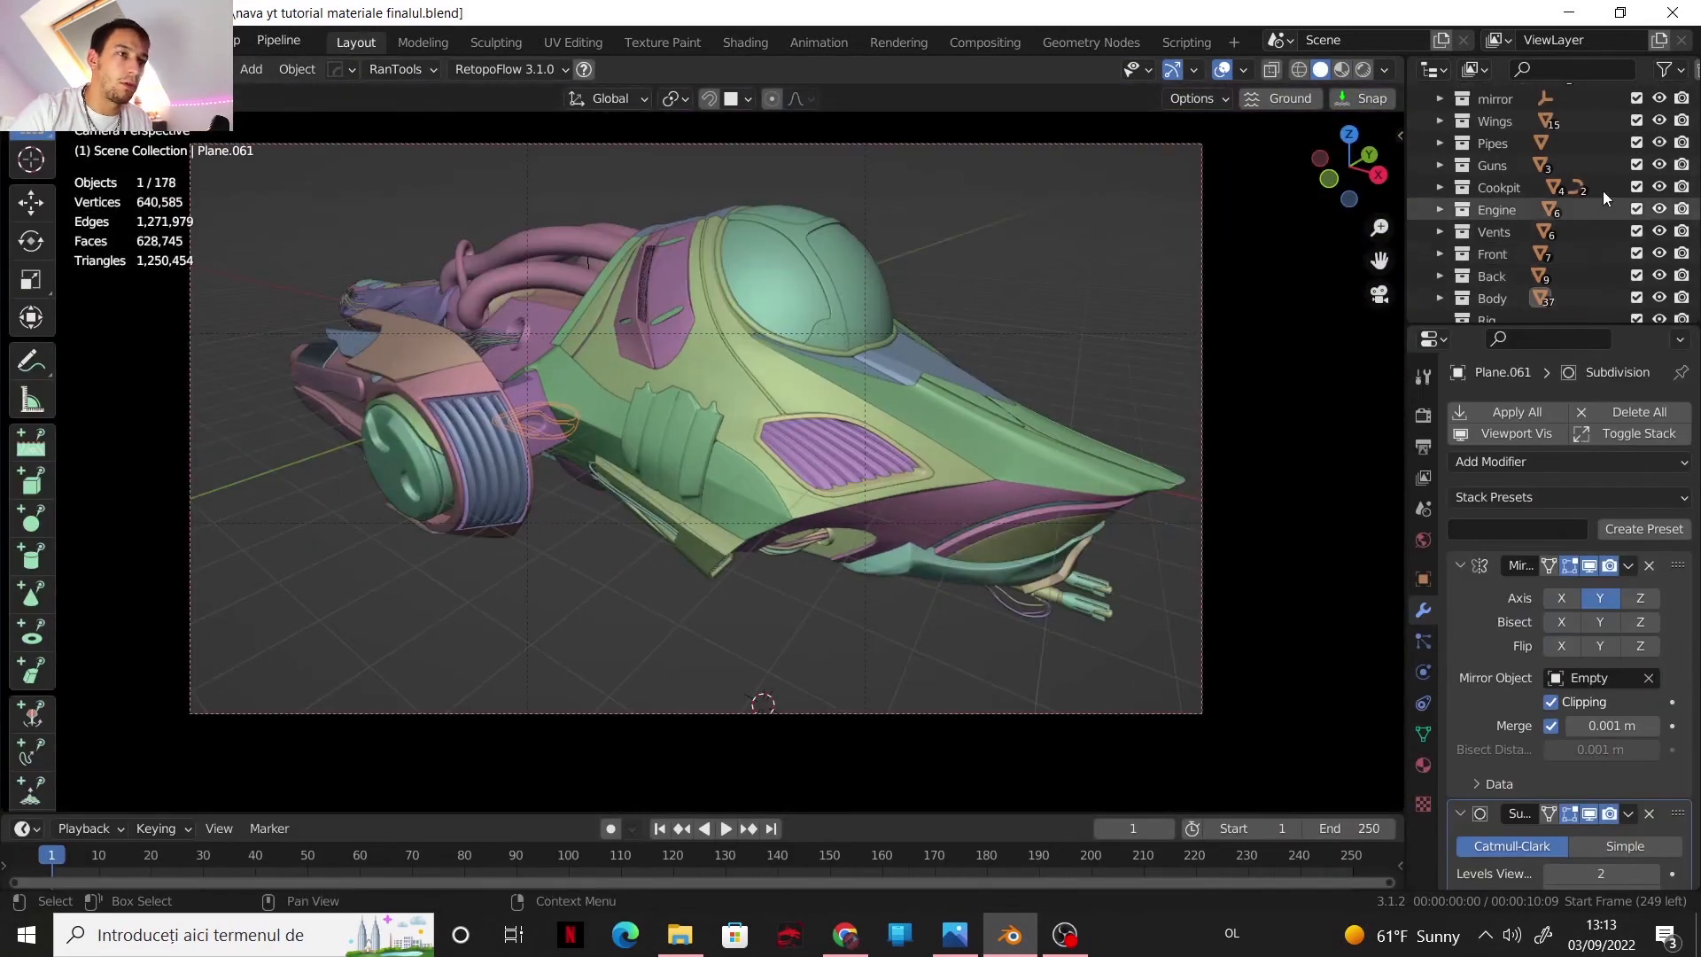
pyautogui.scroll(1, 1612, 202)
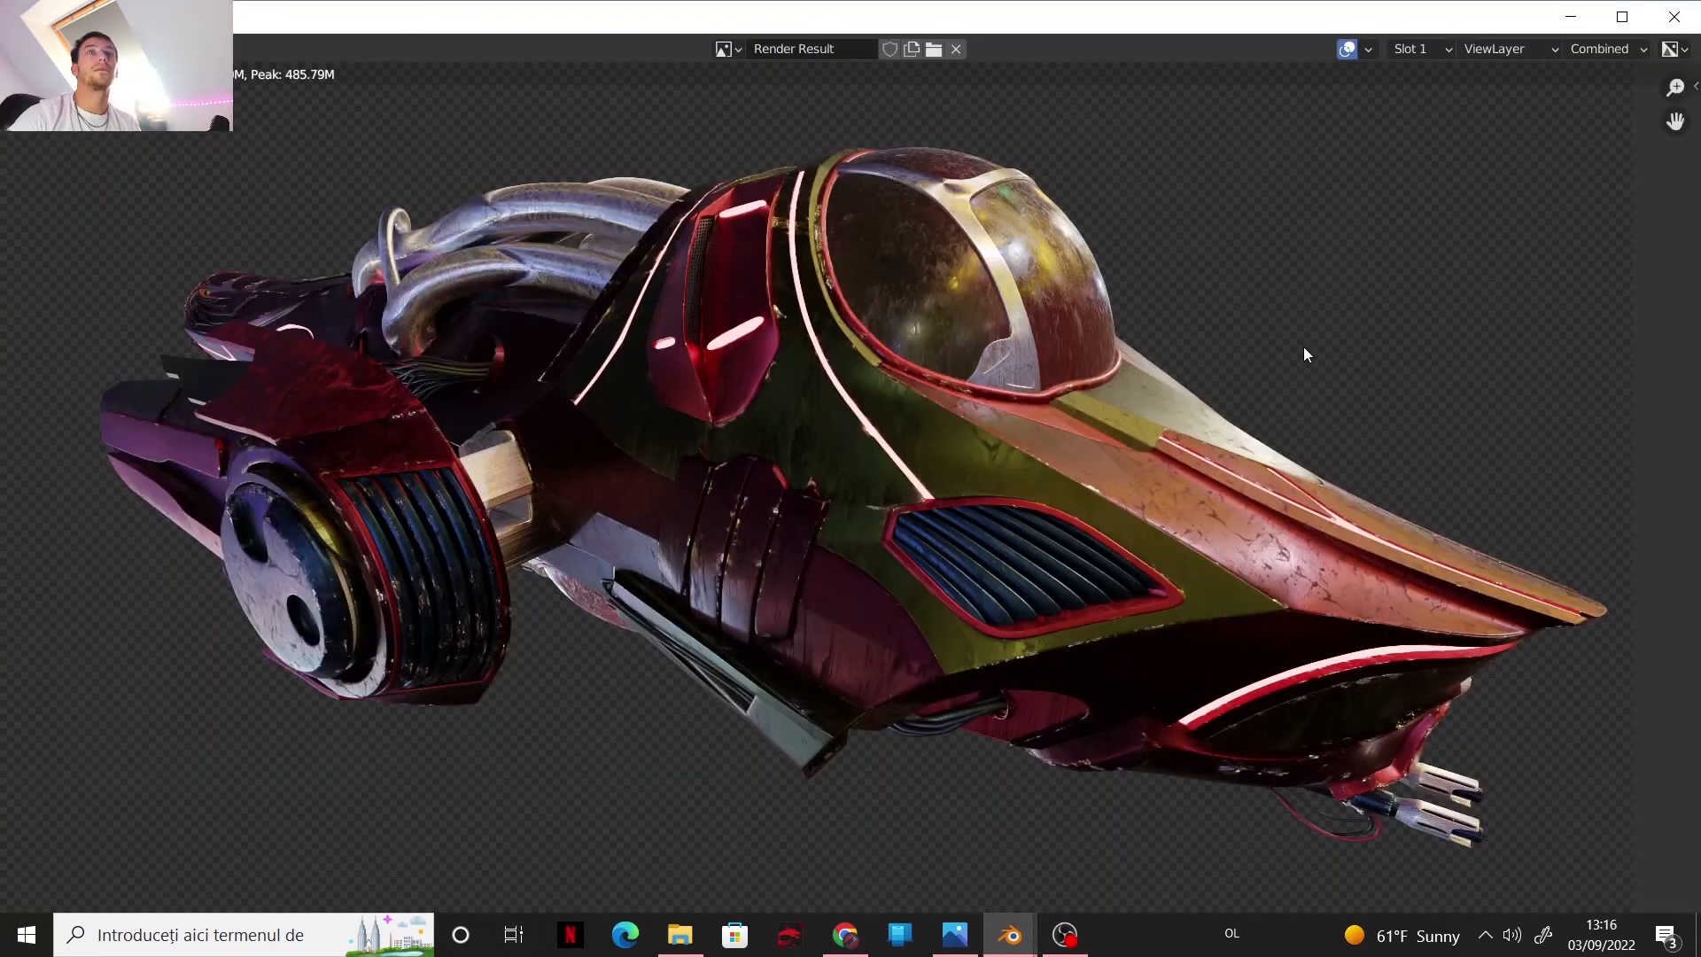
# - Examine the rendered spaceship image up close and as a whole, checking its materials and glowing strips
pyautogui.moveTo(937, 418)
pyautogui.mouseDown(button='middle')
pyautogui.moveTo(886, 382)
pyautogui.moveTo(927, 408)
pyautogui.mouseUp(button='middle')
pyautogui.scroll(-1, 890, 391)
pyautogui.scroll(1, 890, 391)
pyautogui.scroll(1, 969, 446)
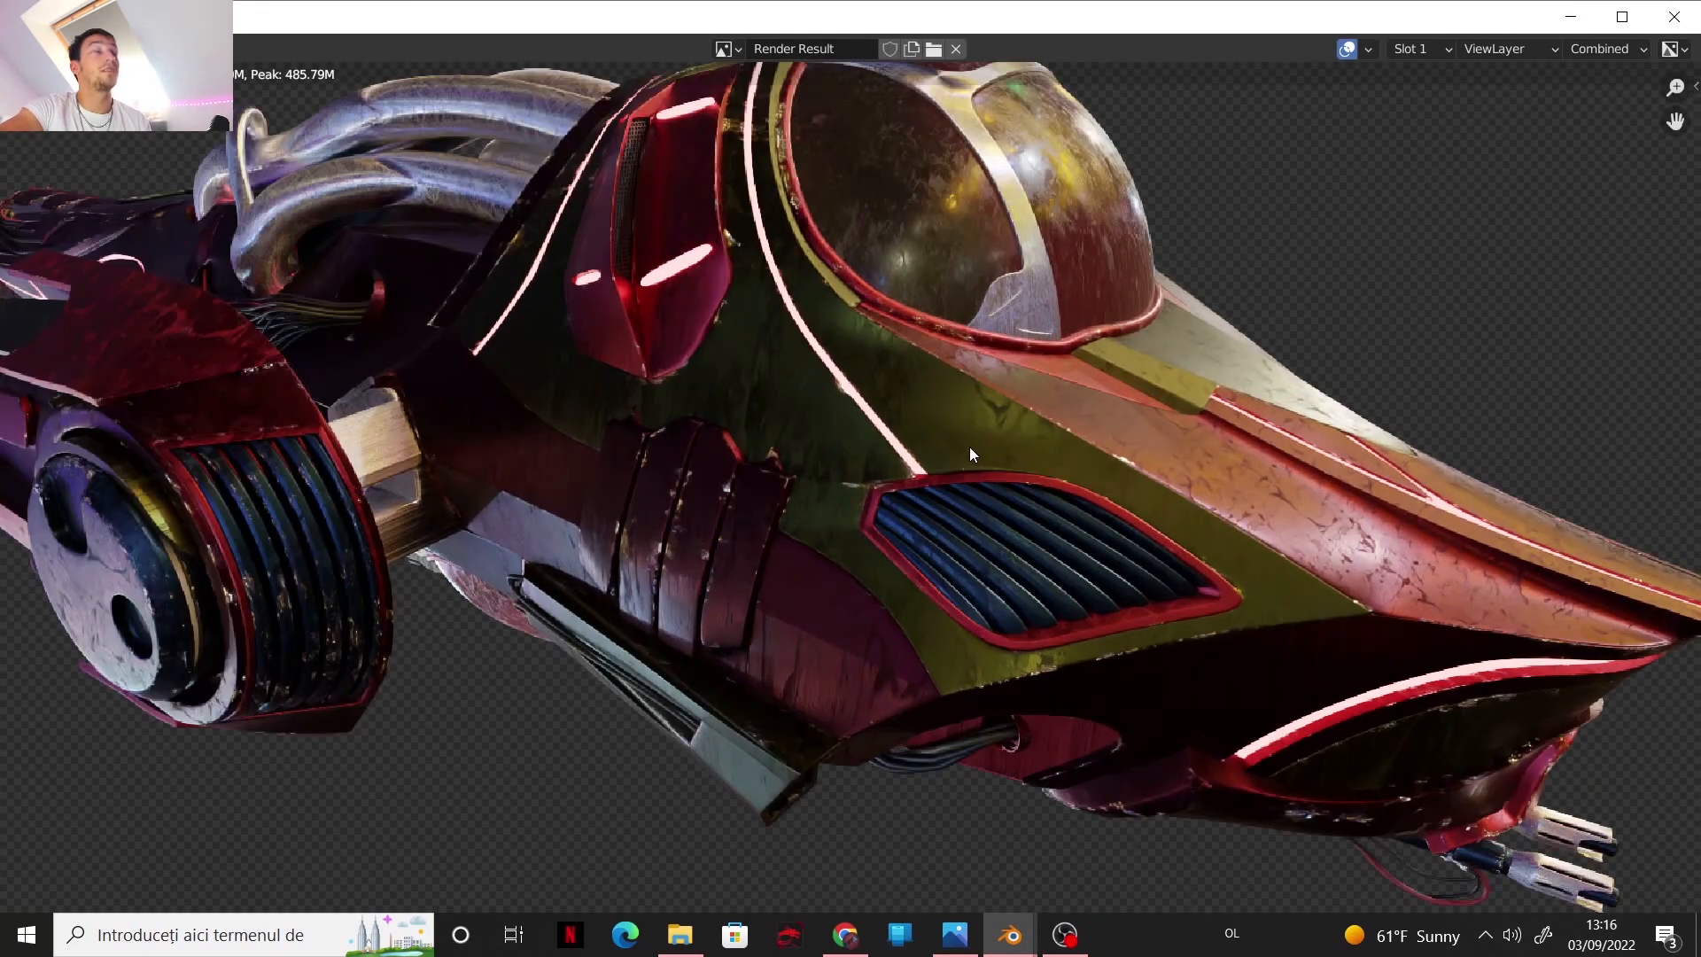
pyautogui.scroll(-1, 970, 447)
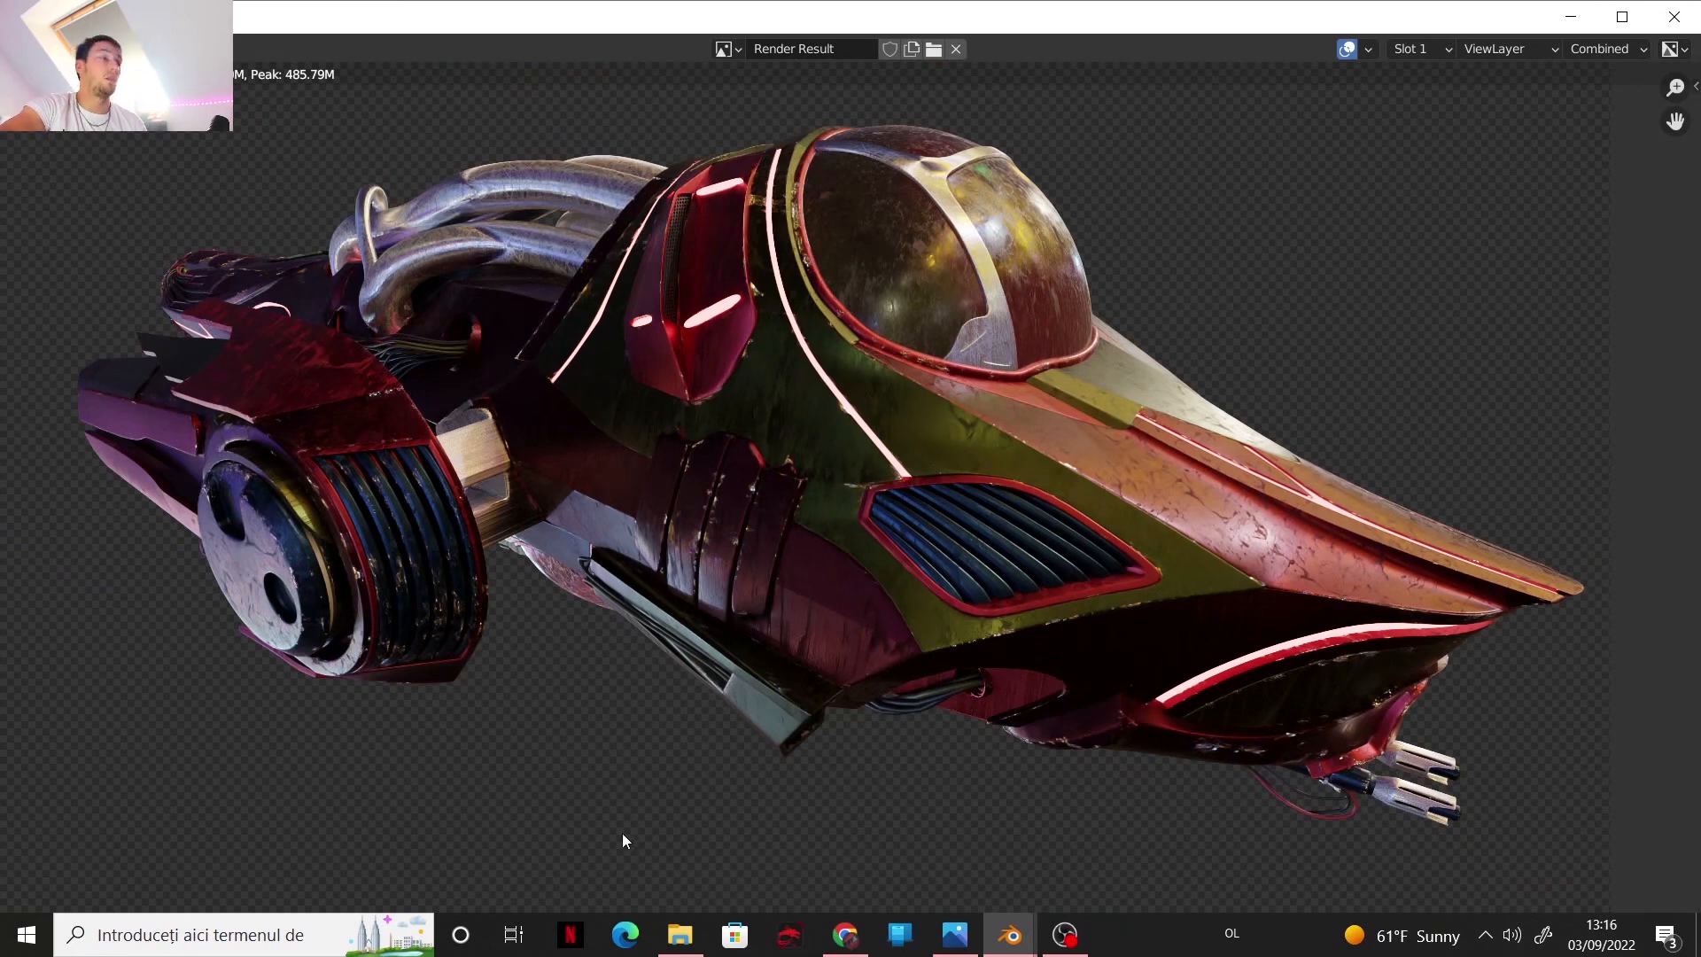
pyautogui.scroll(-1, 850, 548)
pyautogui.moveTo(853, 547); pyautogui.dragTo(835, 582, button='middle')
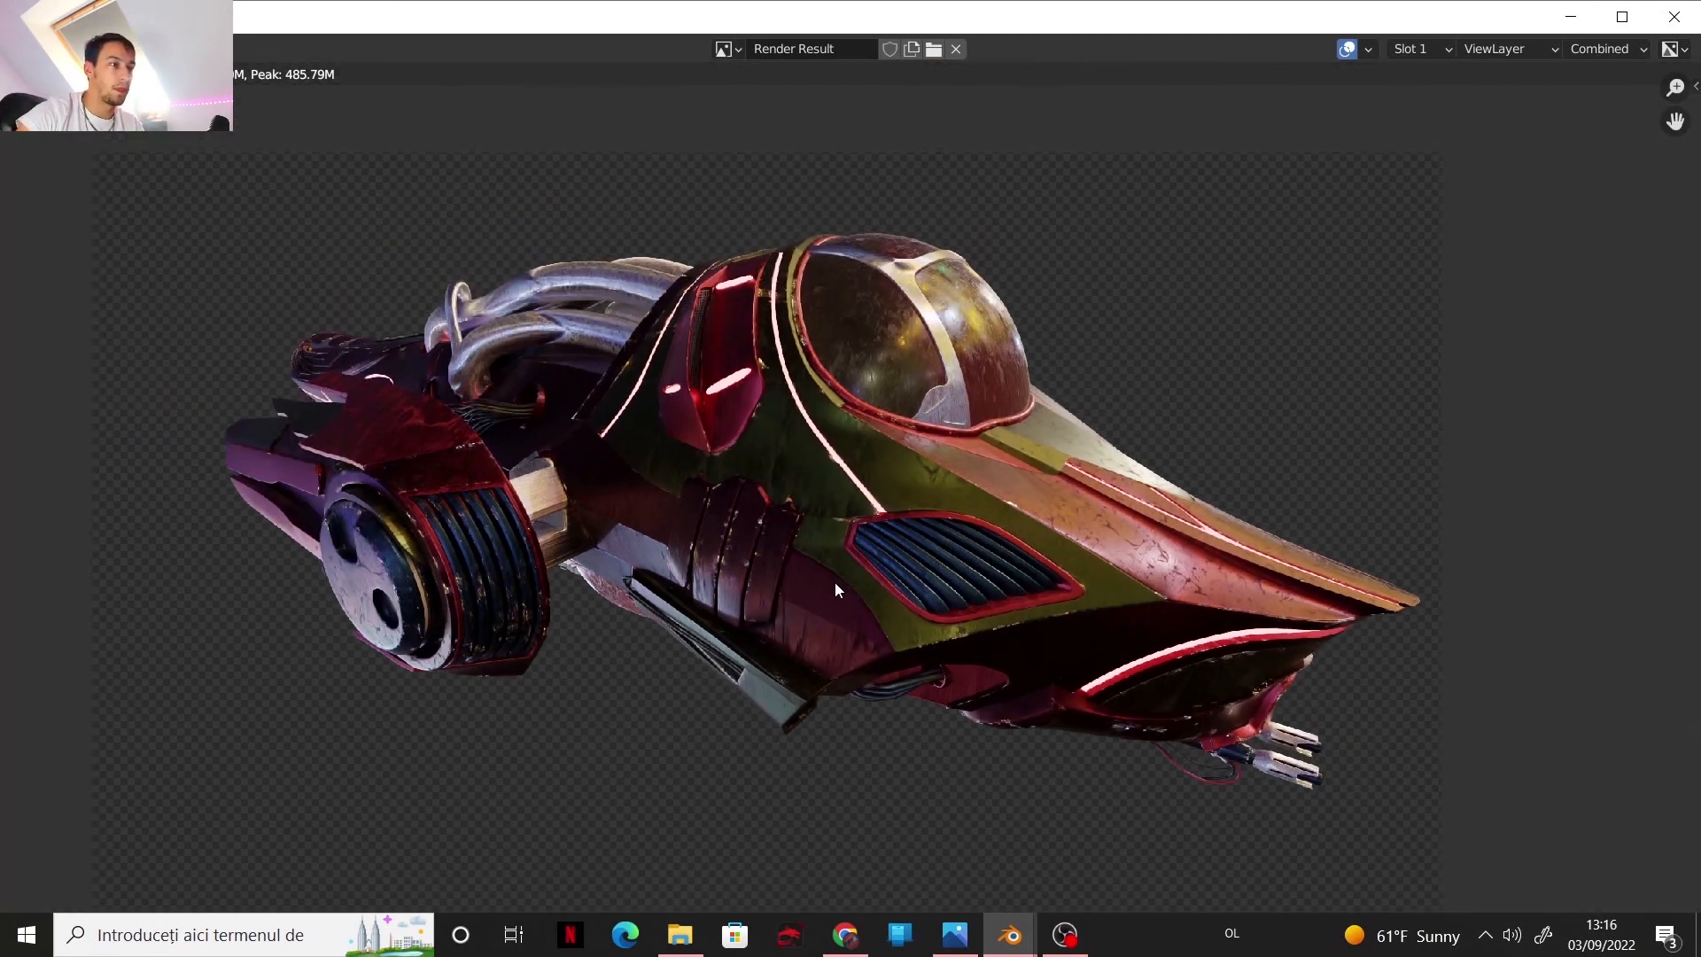
pyautogui.scroll(1, 834, 583)
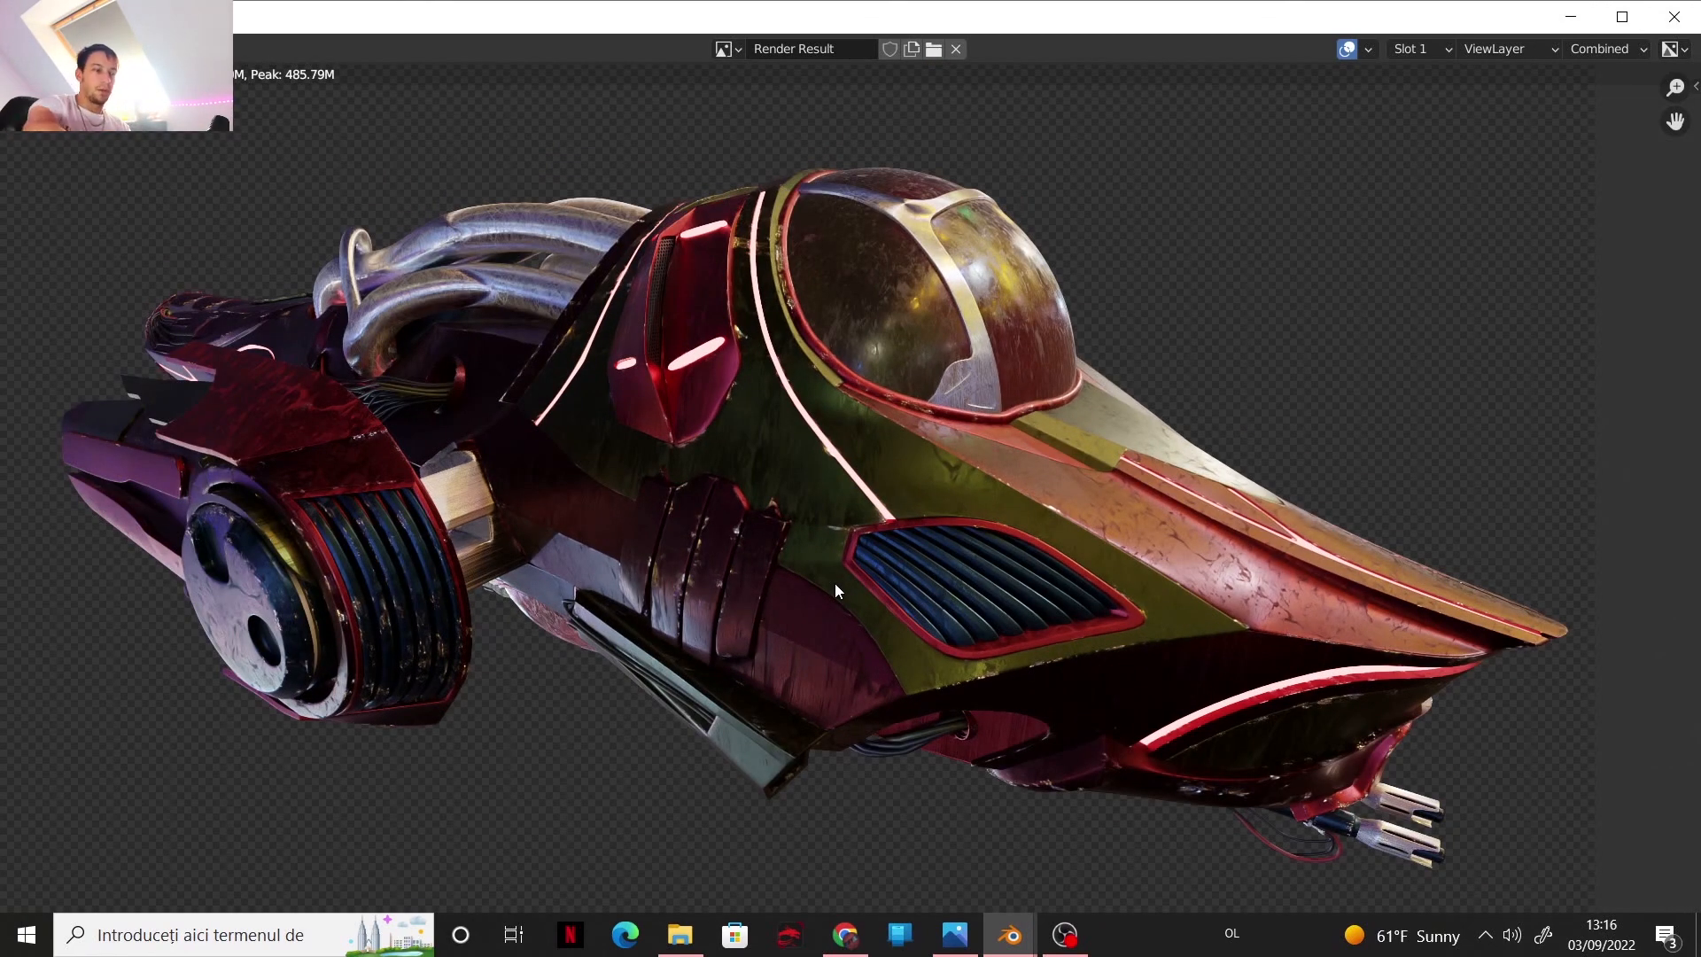